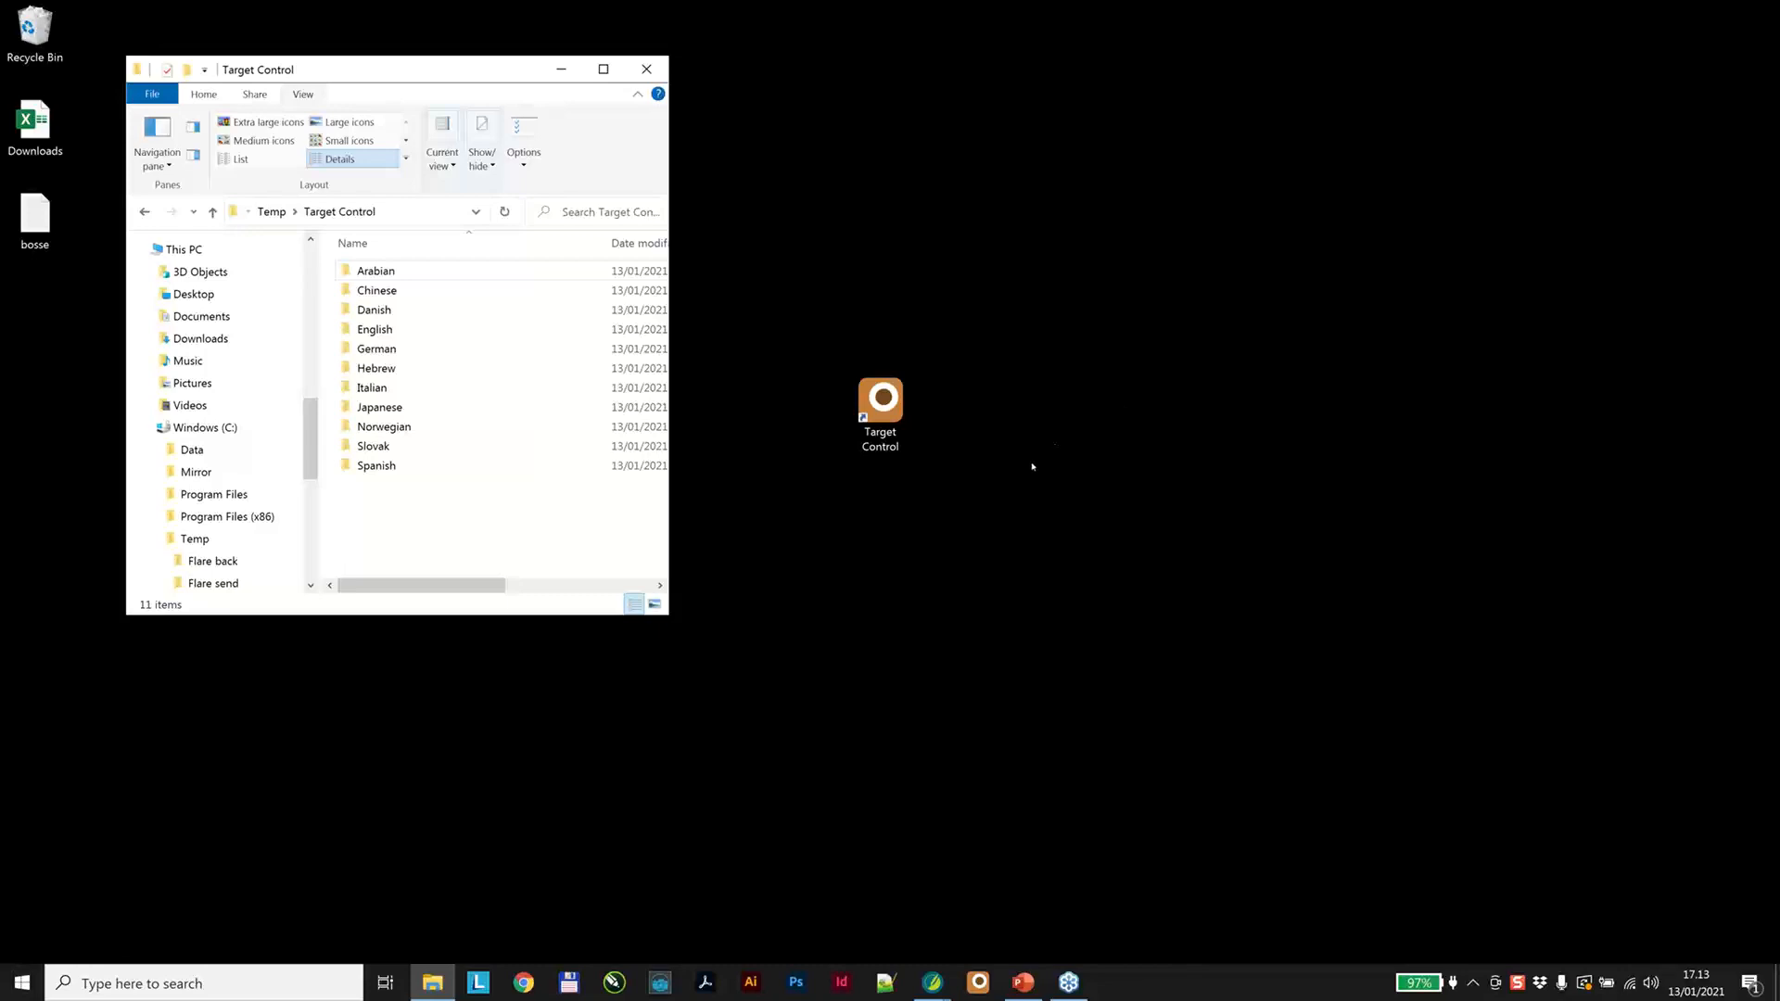
Launch Target Control and set C:\Temp\Target Control\English as the anchor project.
{"action": "double_click", "coordinate": [886, 419]}
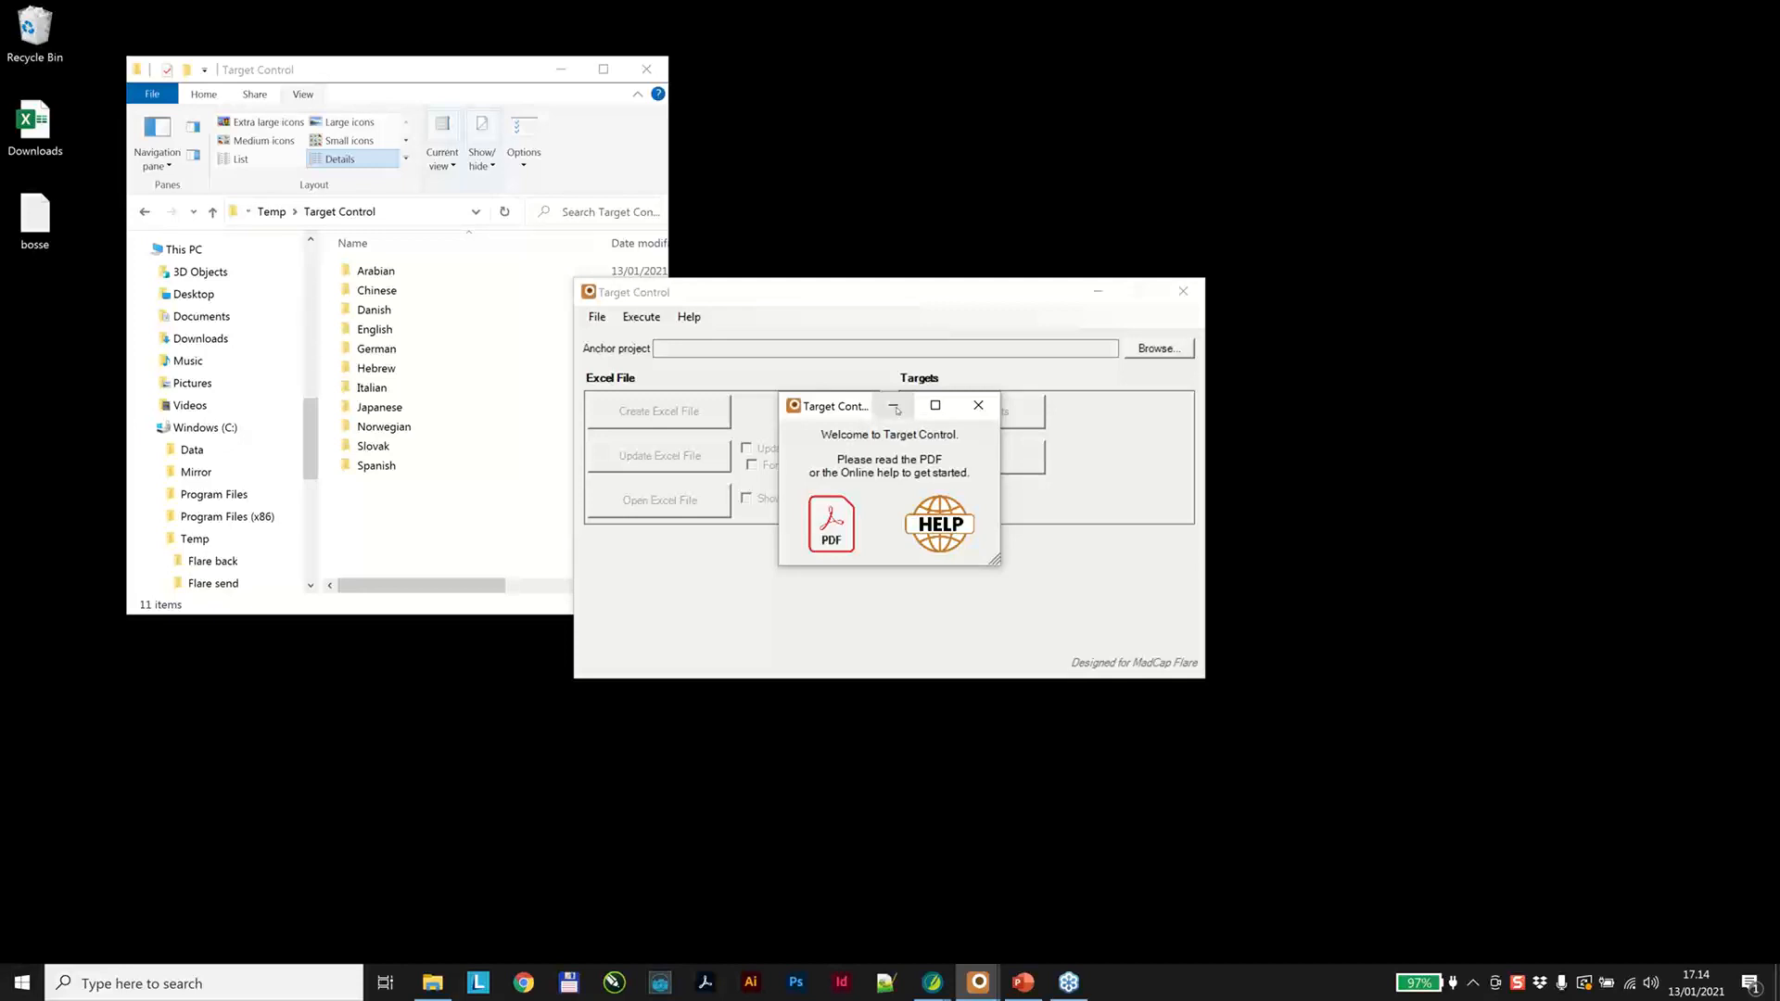
{"action": "left_click", "coordinate": [979, 408]}
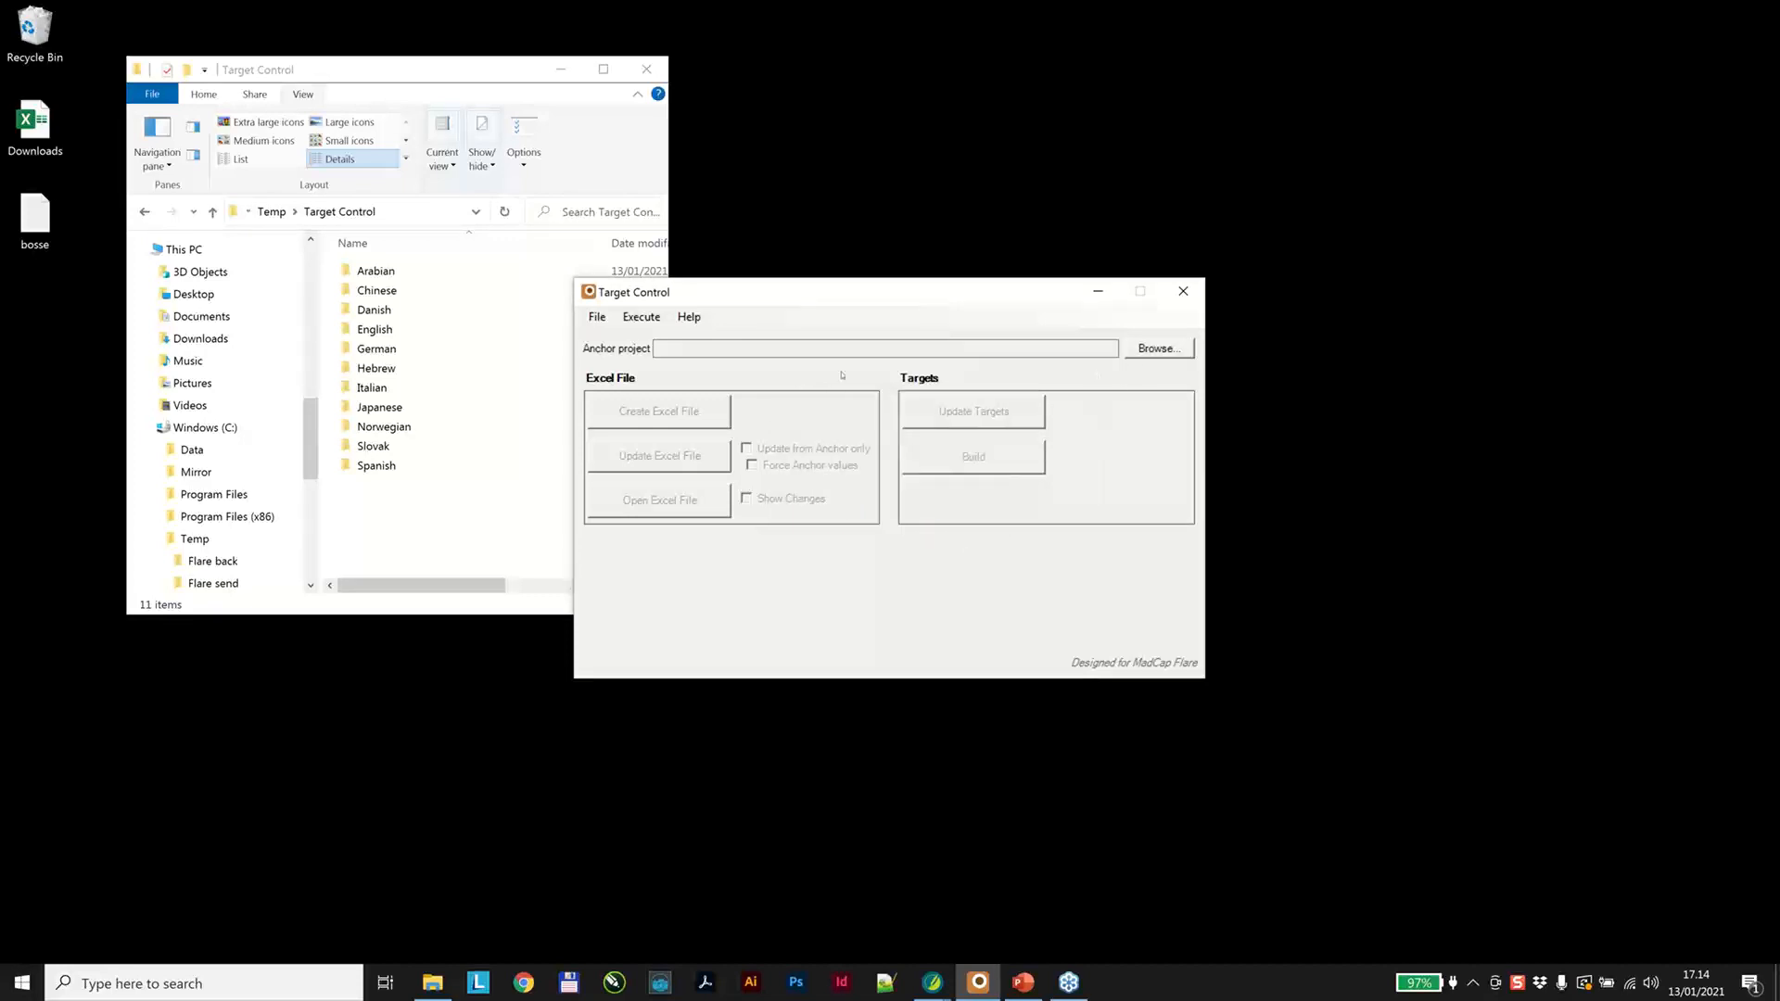
{"action": "left_click", "coordinate": [1146, 352]}
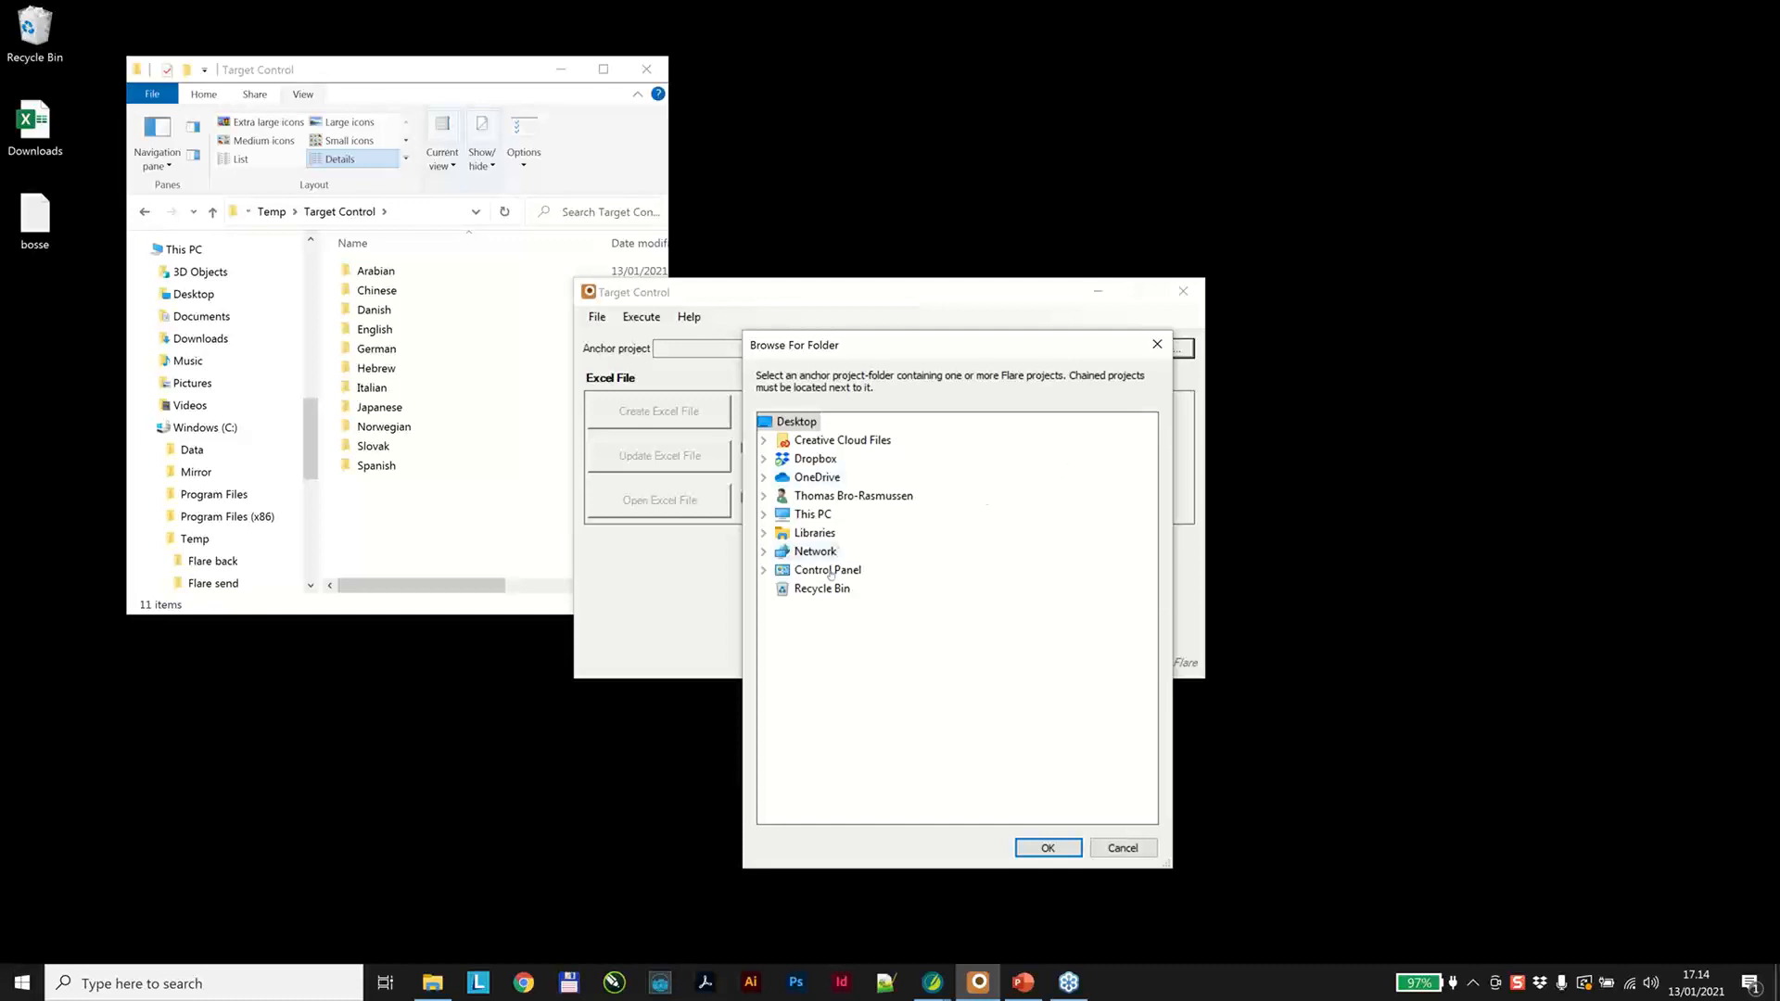
{"action": "left_click", "coordinate": [764, 515]}
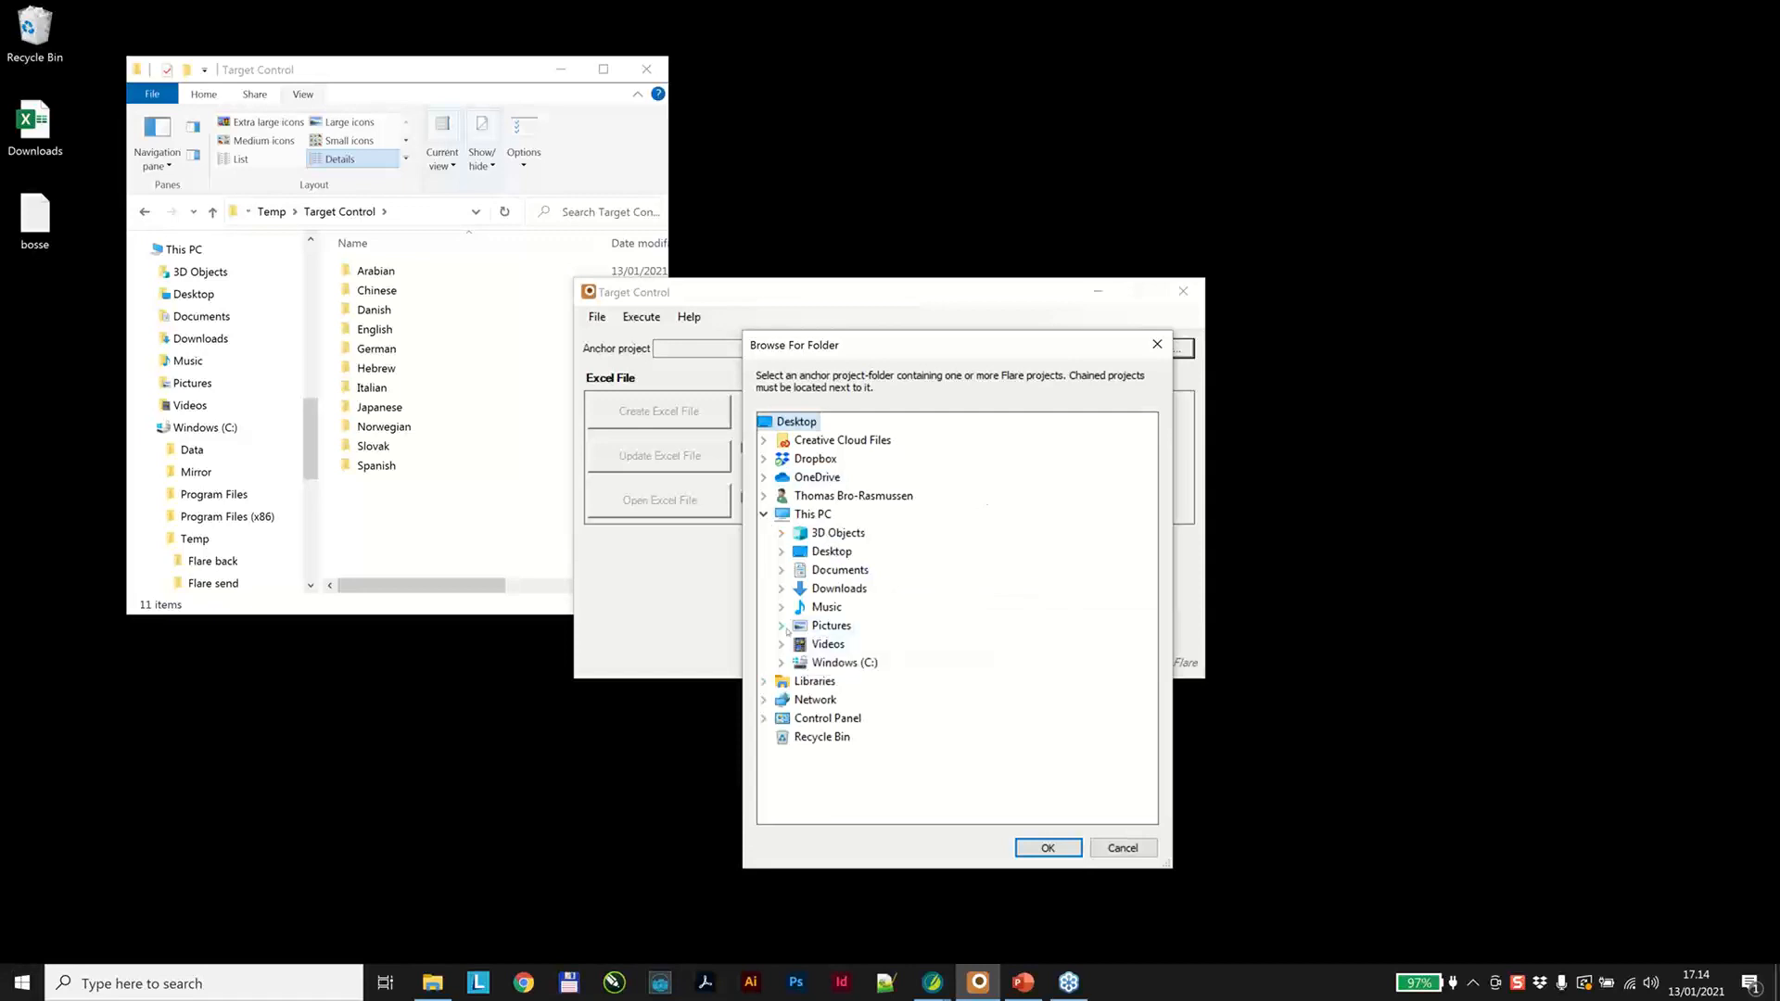
{"action": "left_click", "coordinate": [781, 663]}
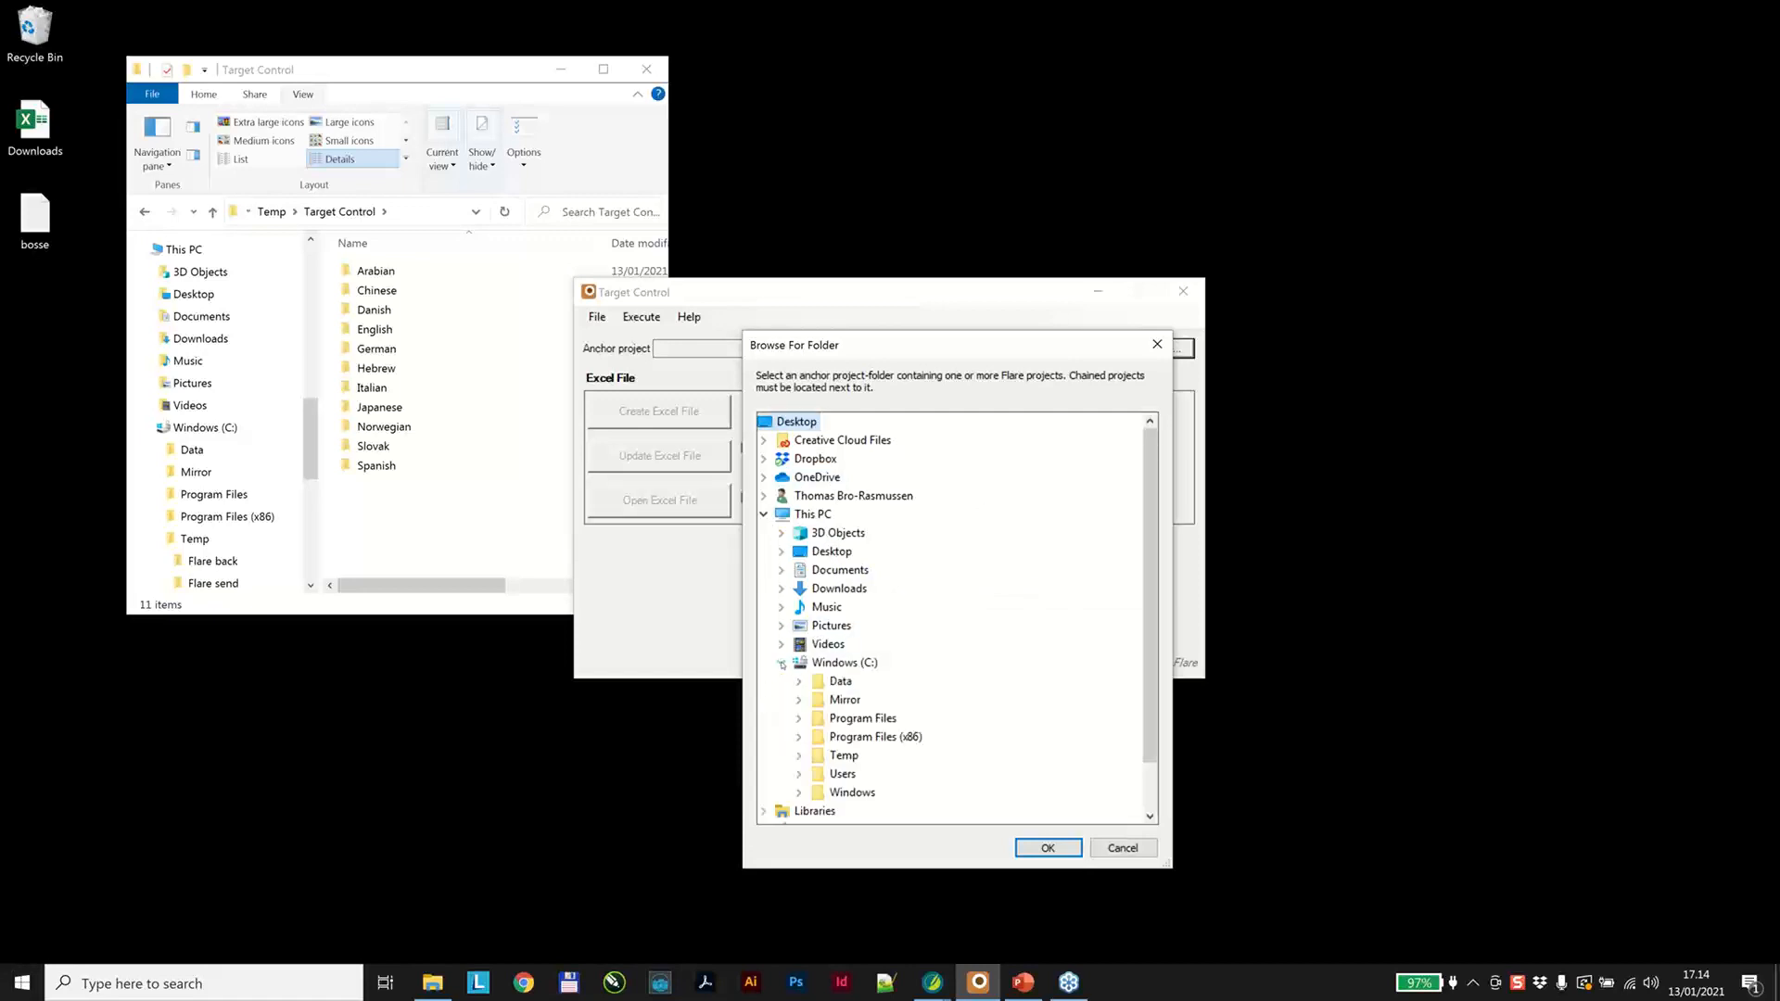
{"action": "left_click", "coordinate": [795, 758]}
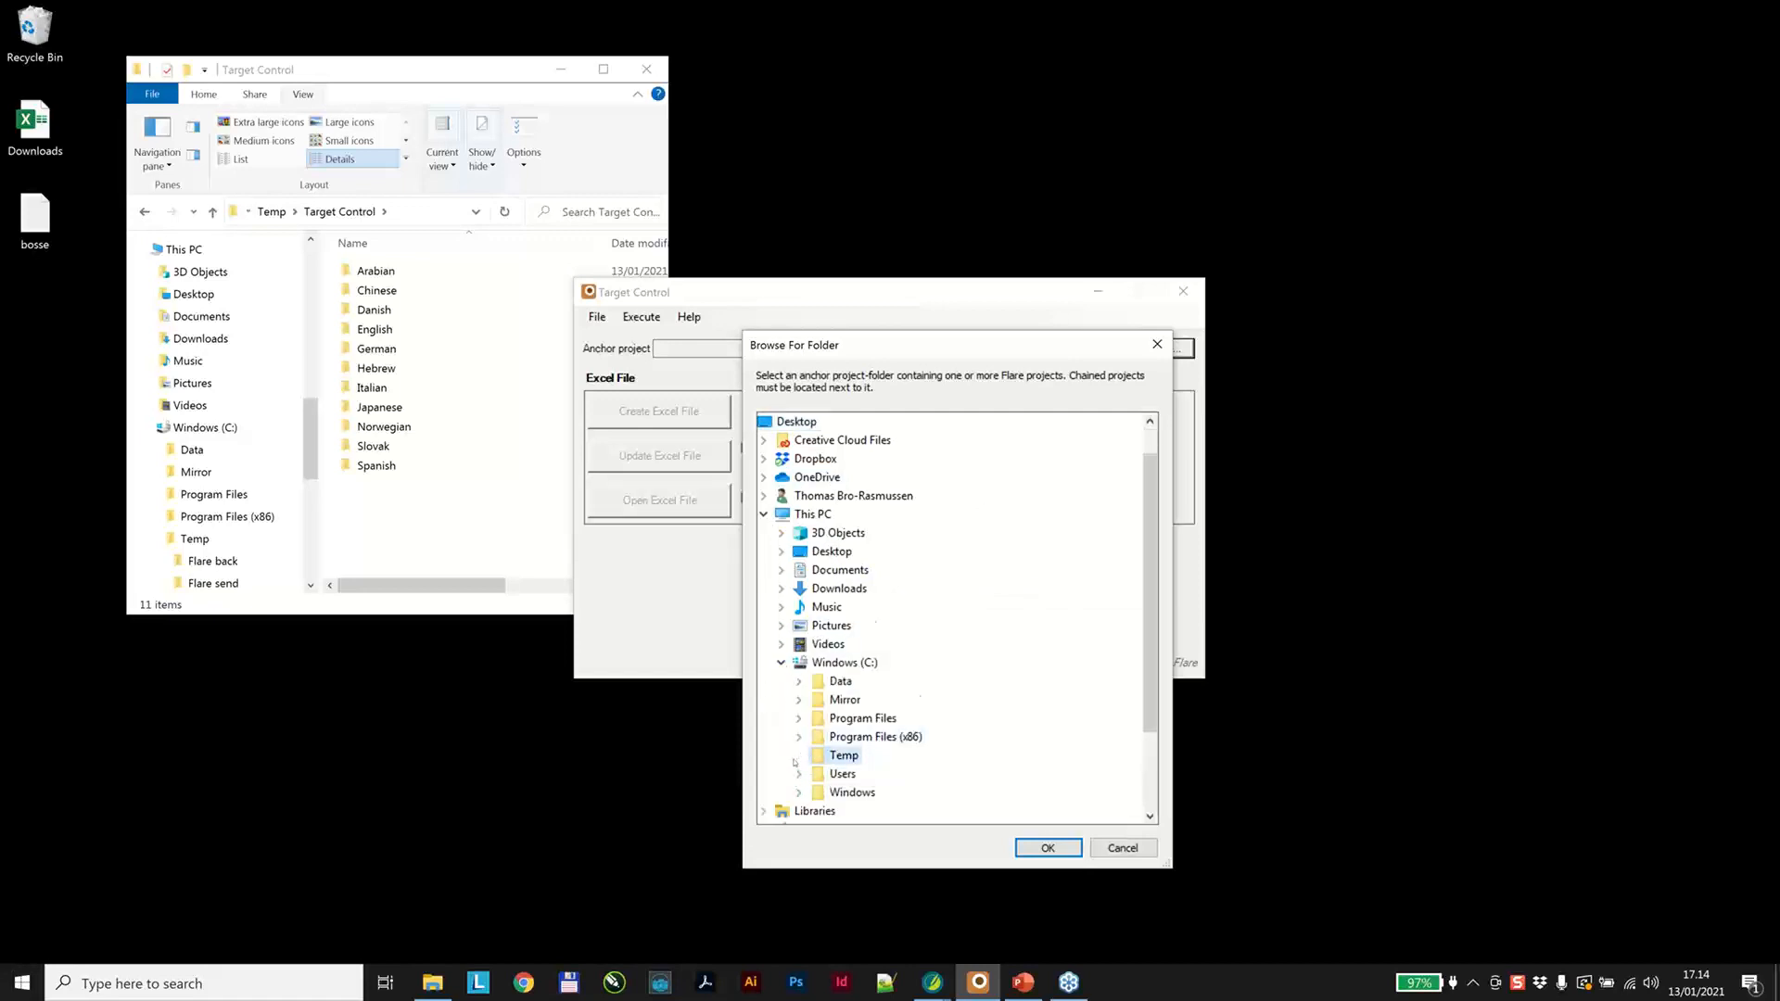
{"action": "left_click", "coordinate": [797, 758]}
{"action": "left_click", "coordinate": [819, 703]}
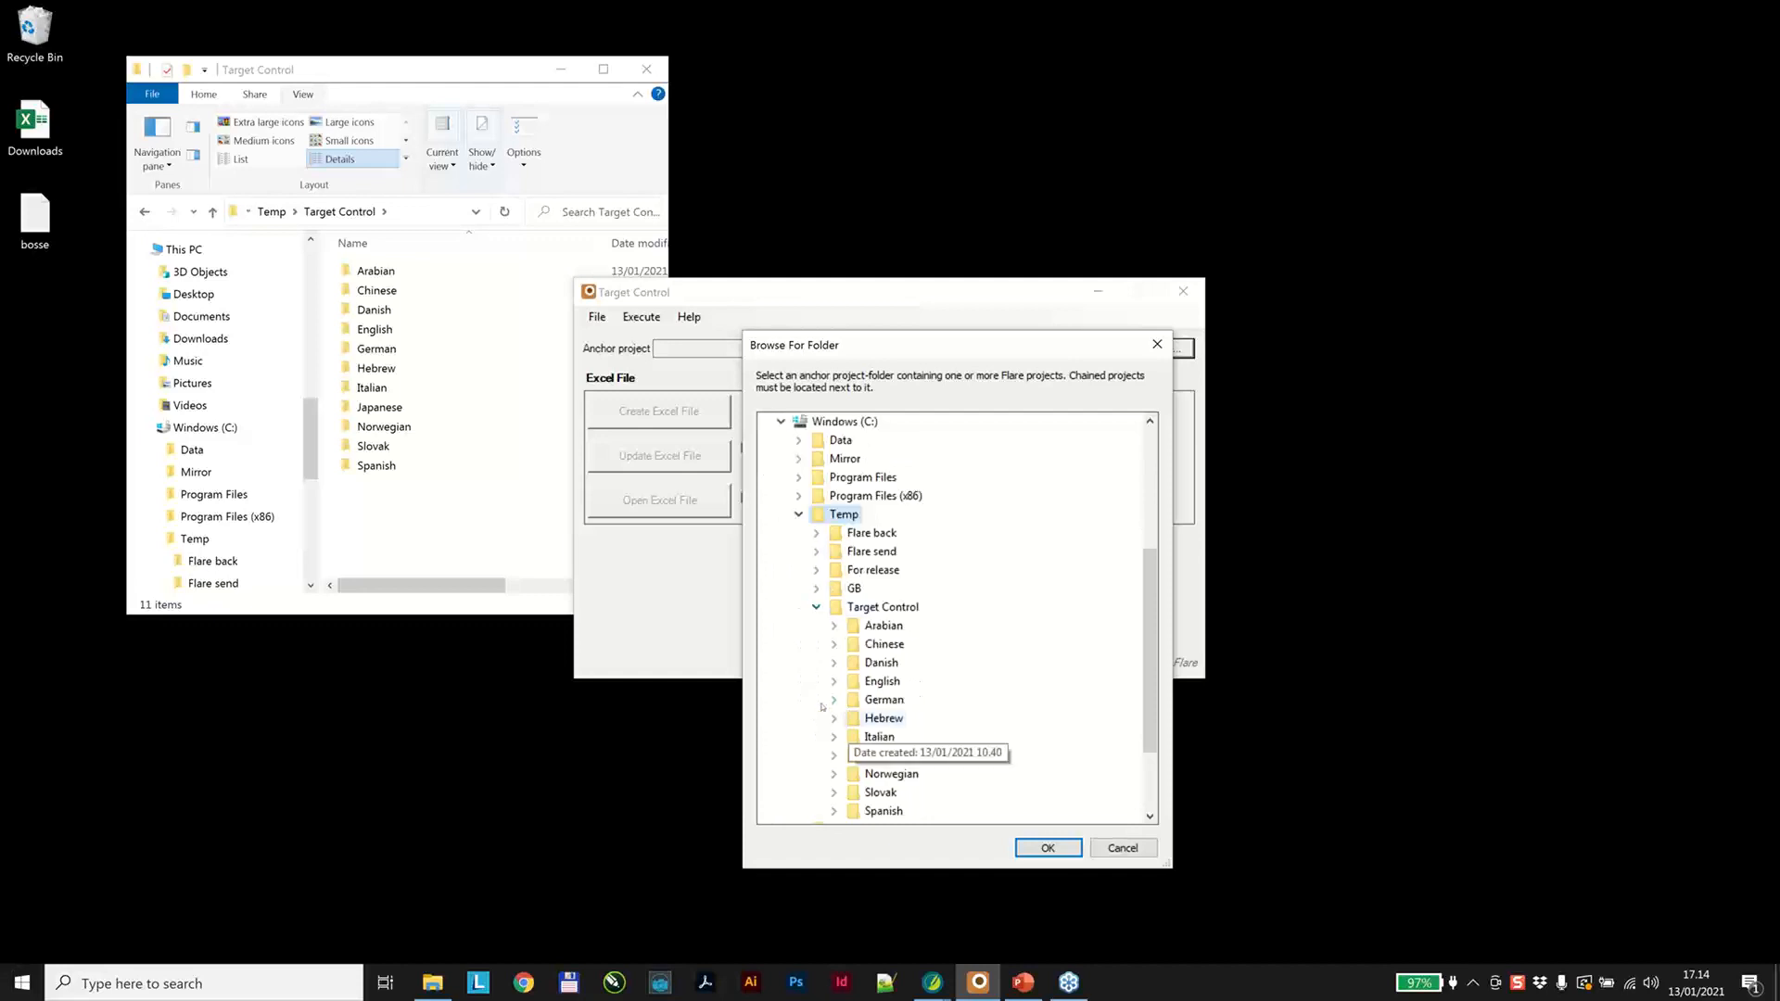
{"action": "double_click", "coordinate": [859, 684]}
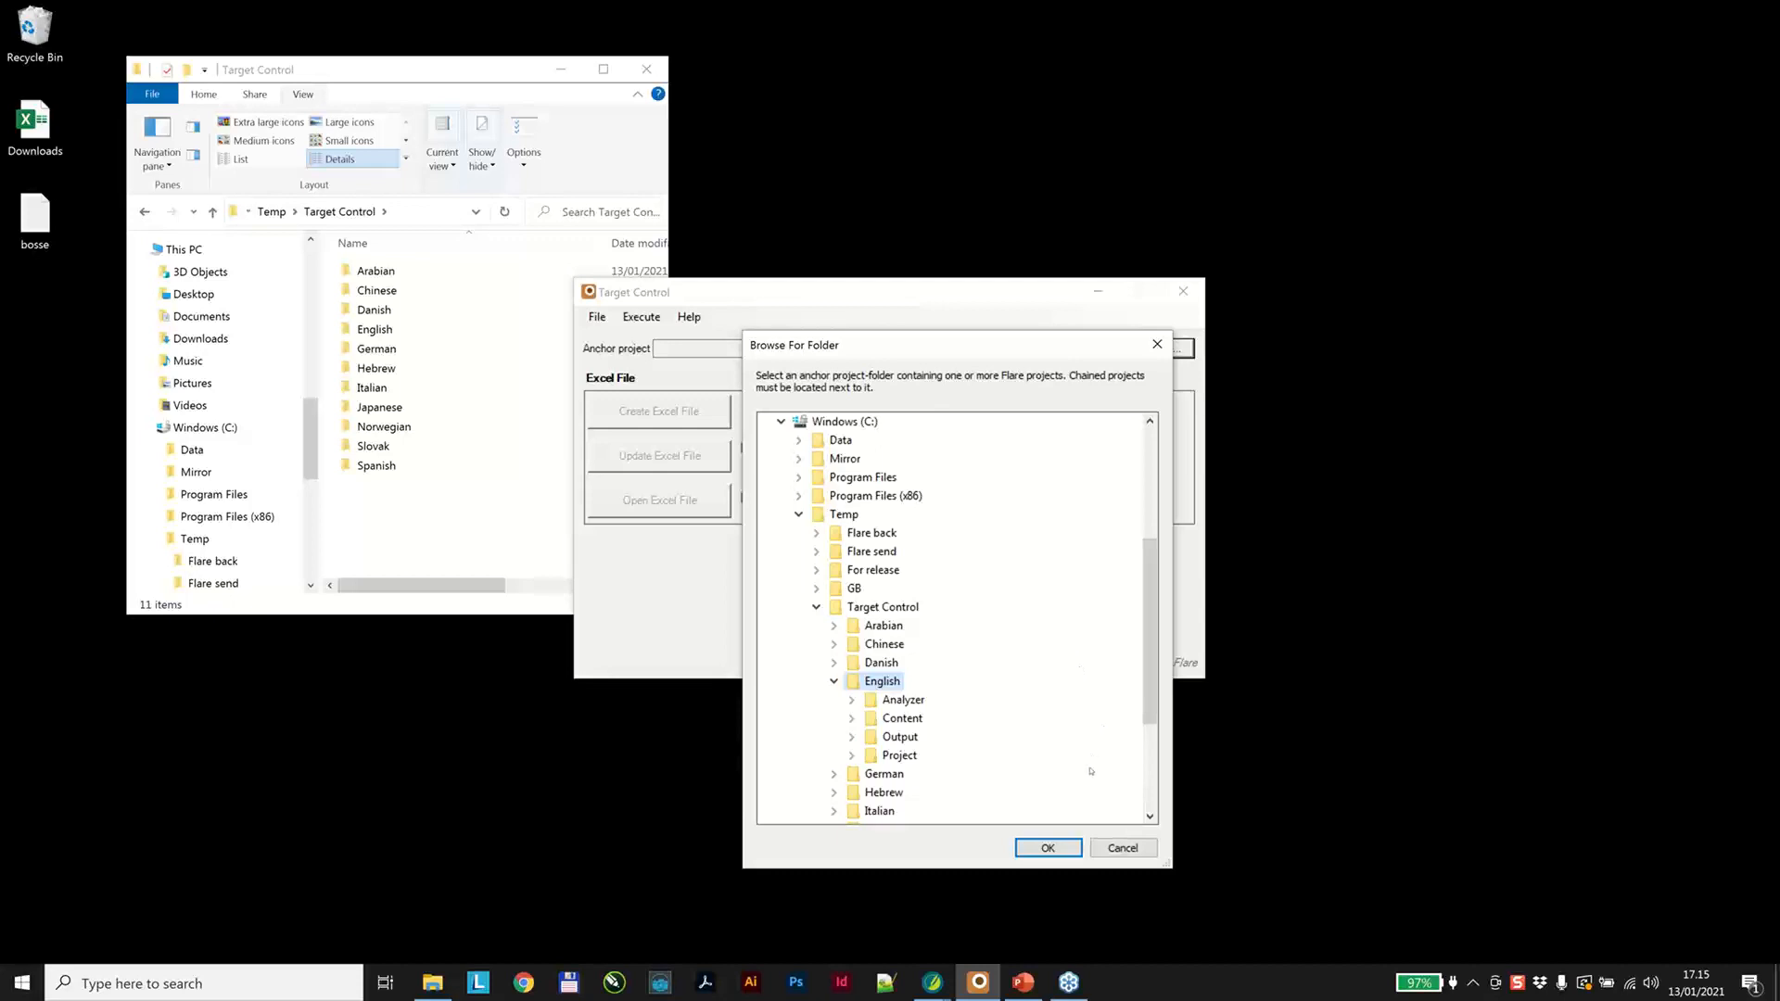
{"action": "left_click", "coordinate": [1058, 844]}
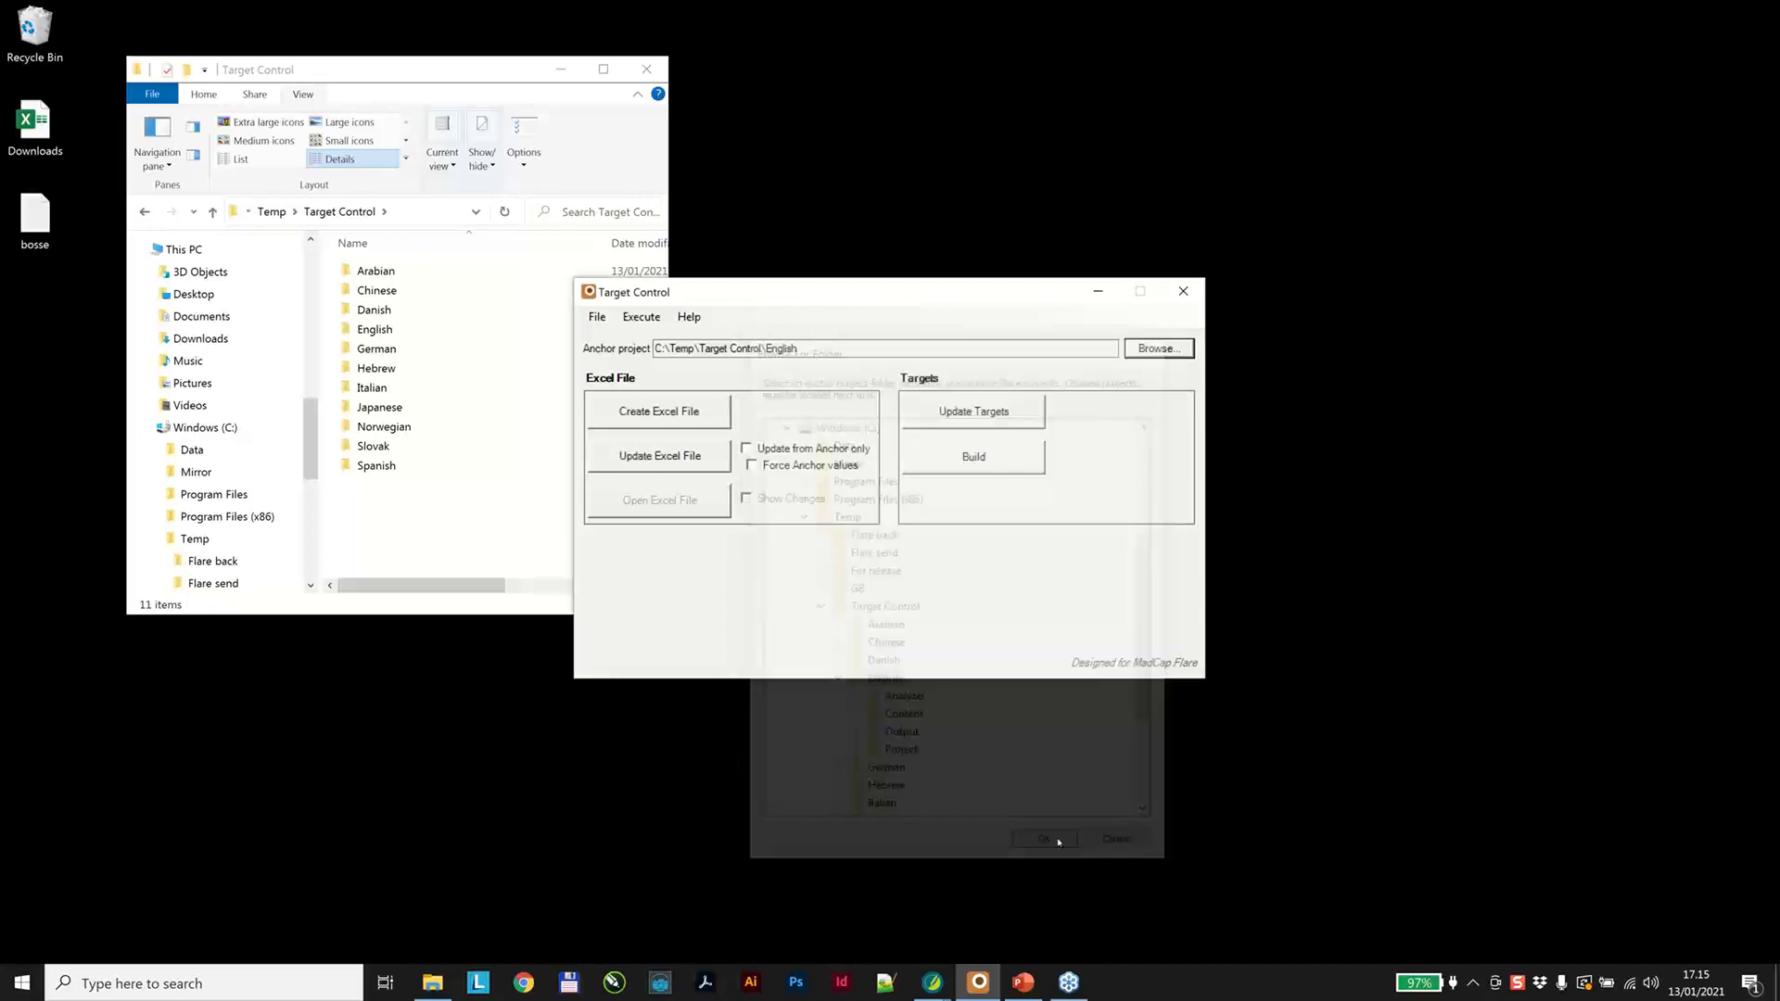
Create the Excel file for the English anchor project and open the resulting TargetControl workbook.
{"action": "left_click", "coordinate": [638, 414]}
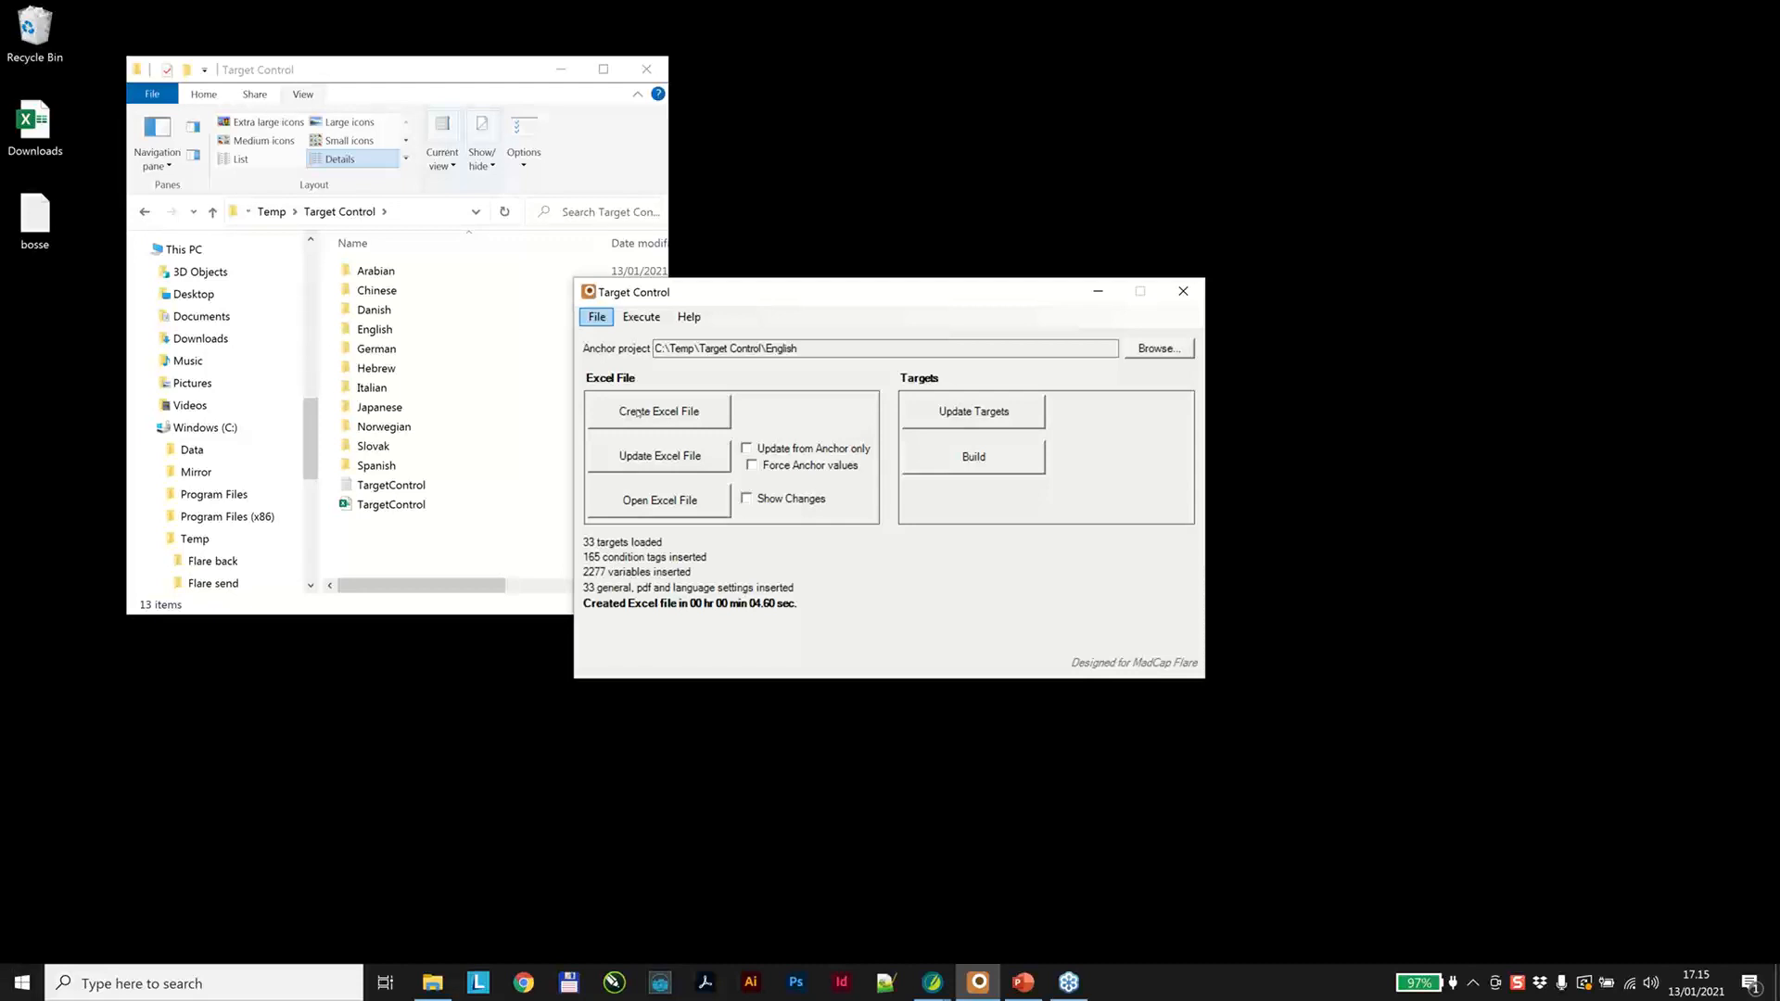
{"action": "left_click", "coordinate": [674, 497]}
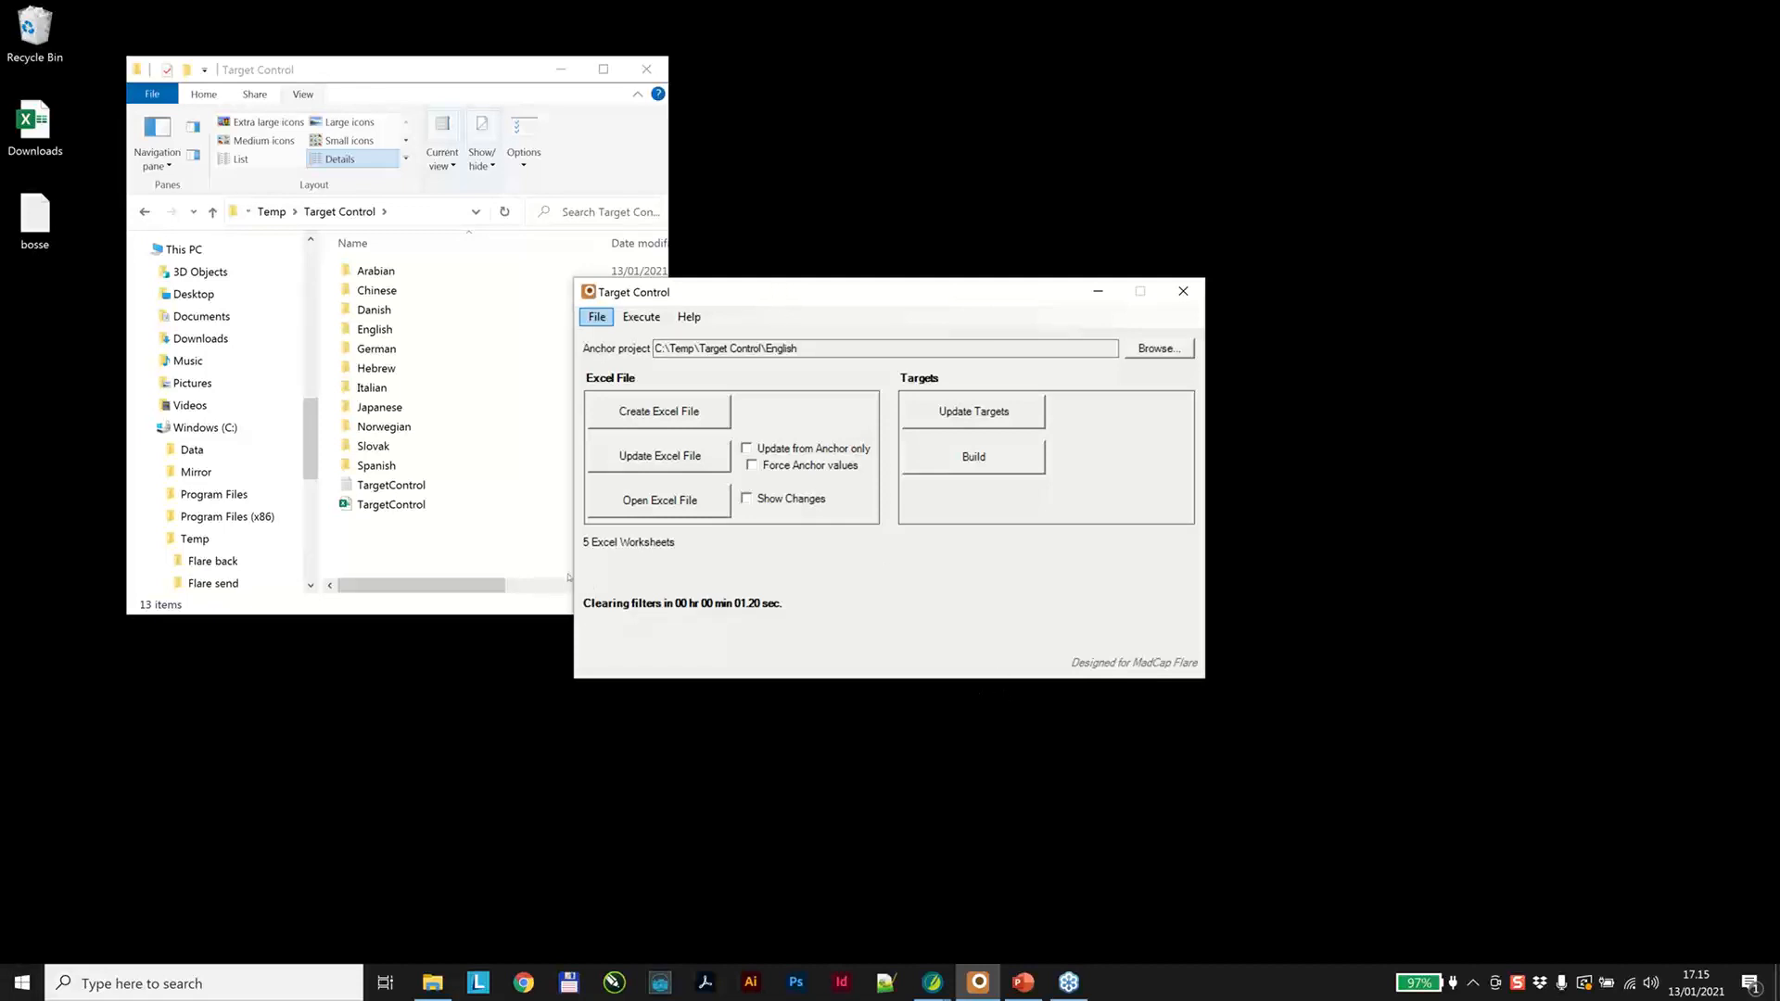
{"action": "left_click", "coordinate": [479, 545]}
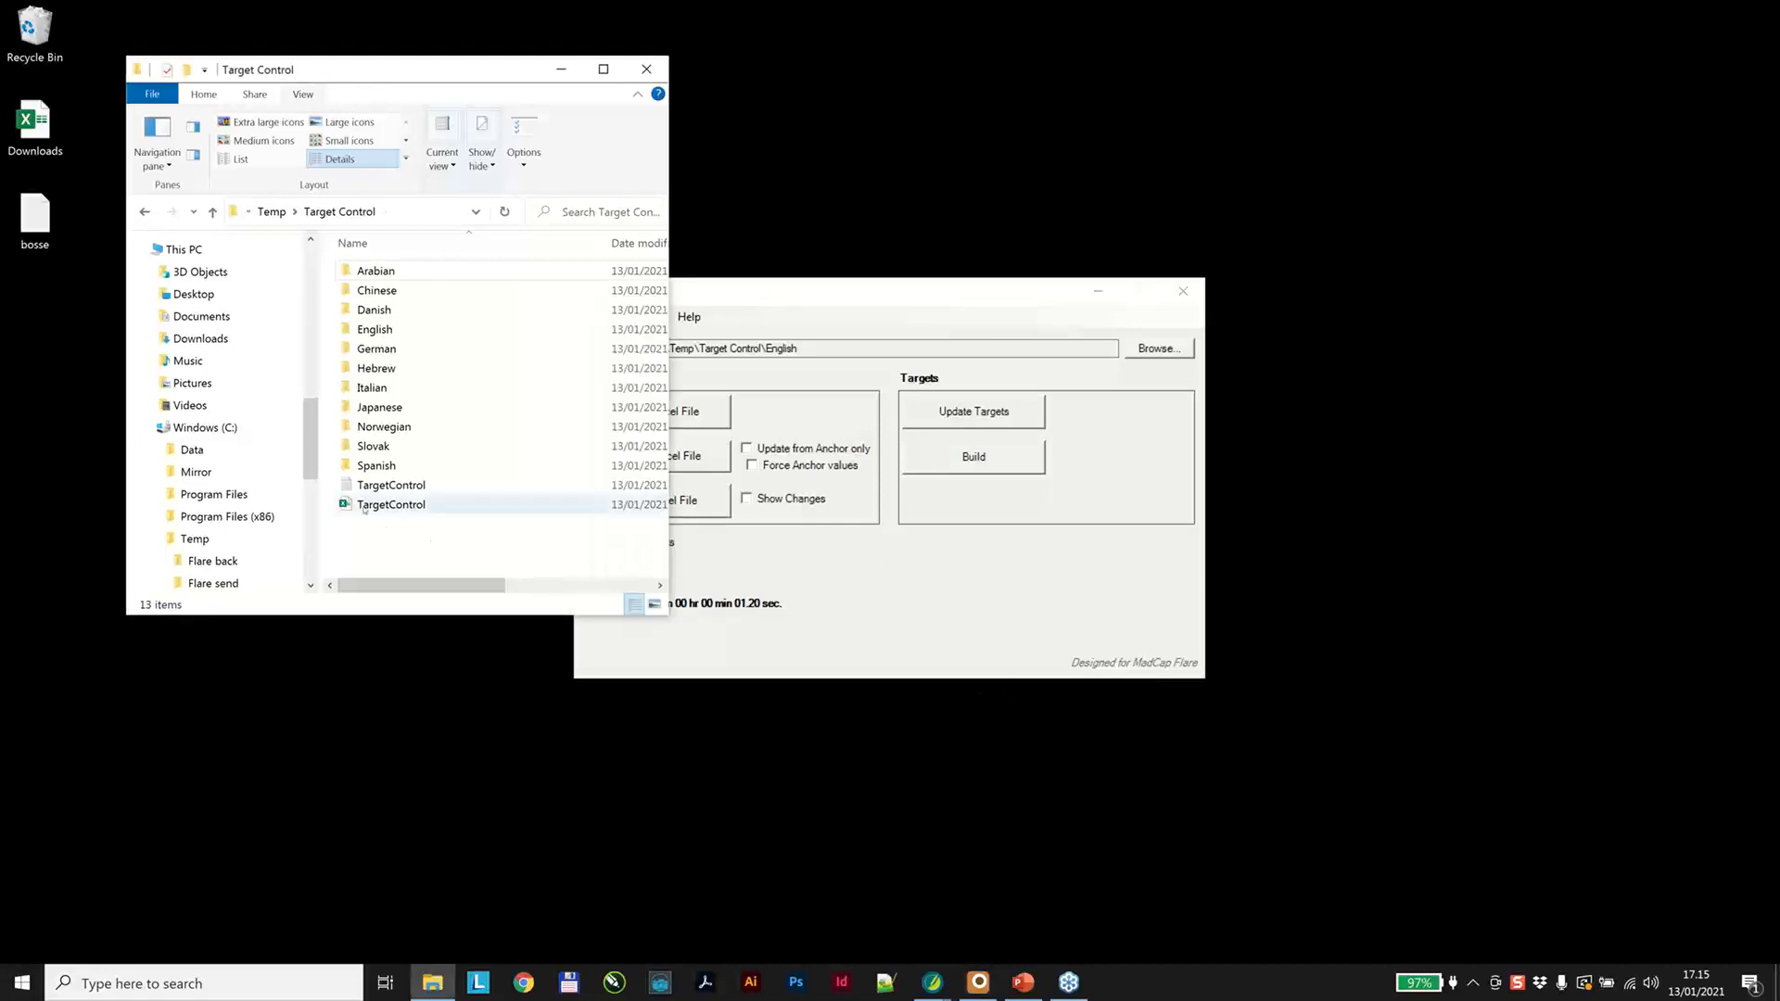
{"action": "left_click", "coordinate": [818, 605]}
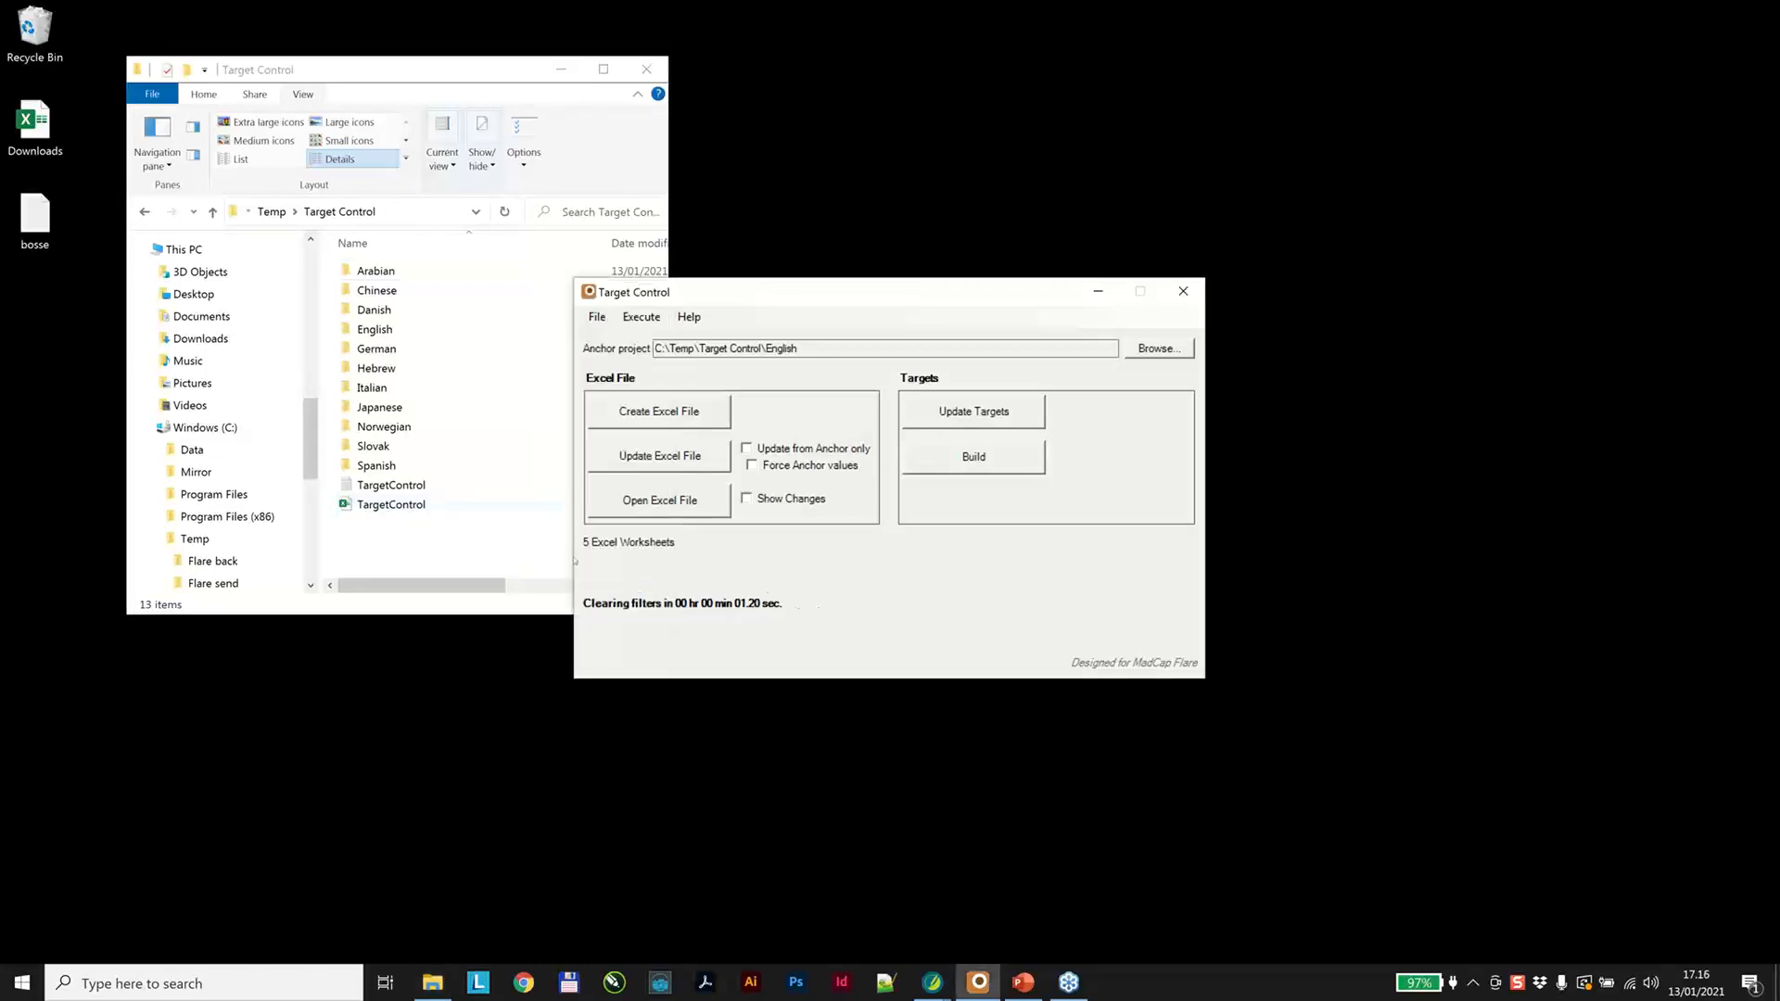
{"action": "left_click", "coordinate": [385, 510]}
{"action": "double_click", "coordinate": [385, 506]}
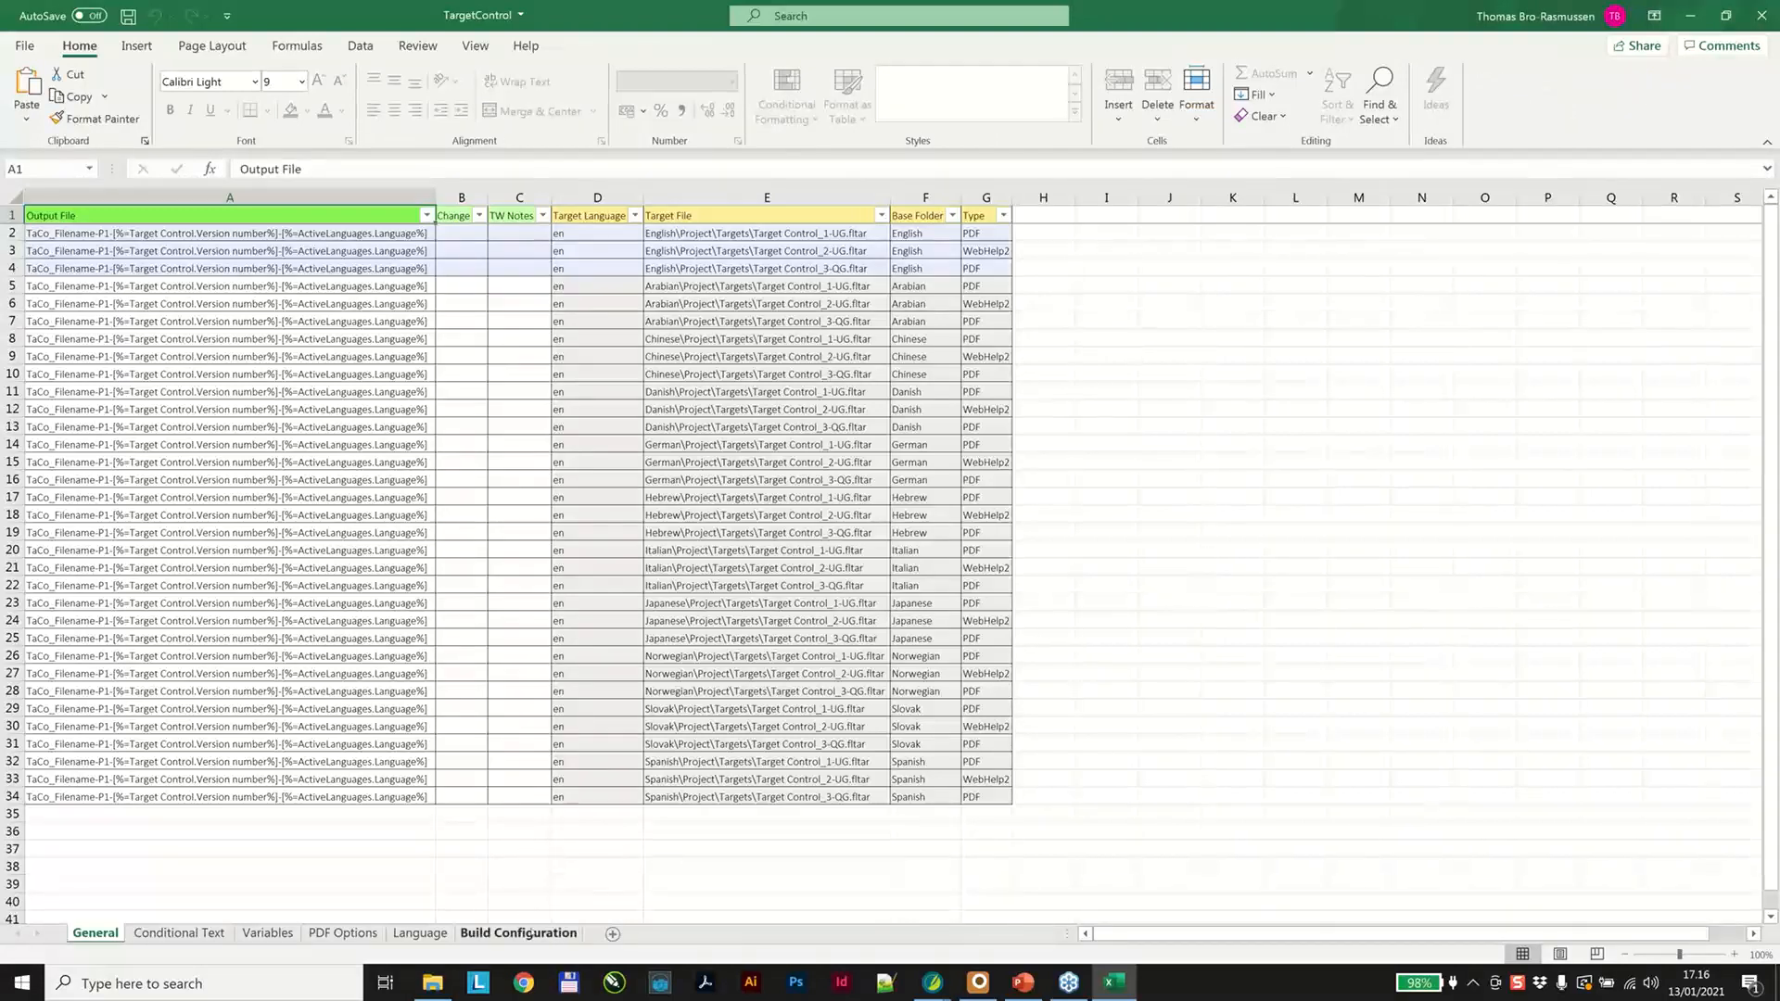
Group all worksheets from General to Build Configuration and set their zoom to 125%.
{"action": "left_click", "coordinate": [518, 934], "text": "shift"}
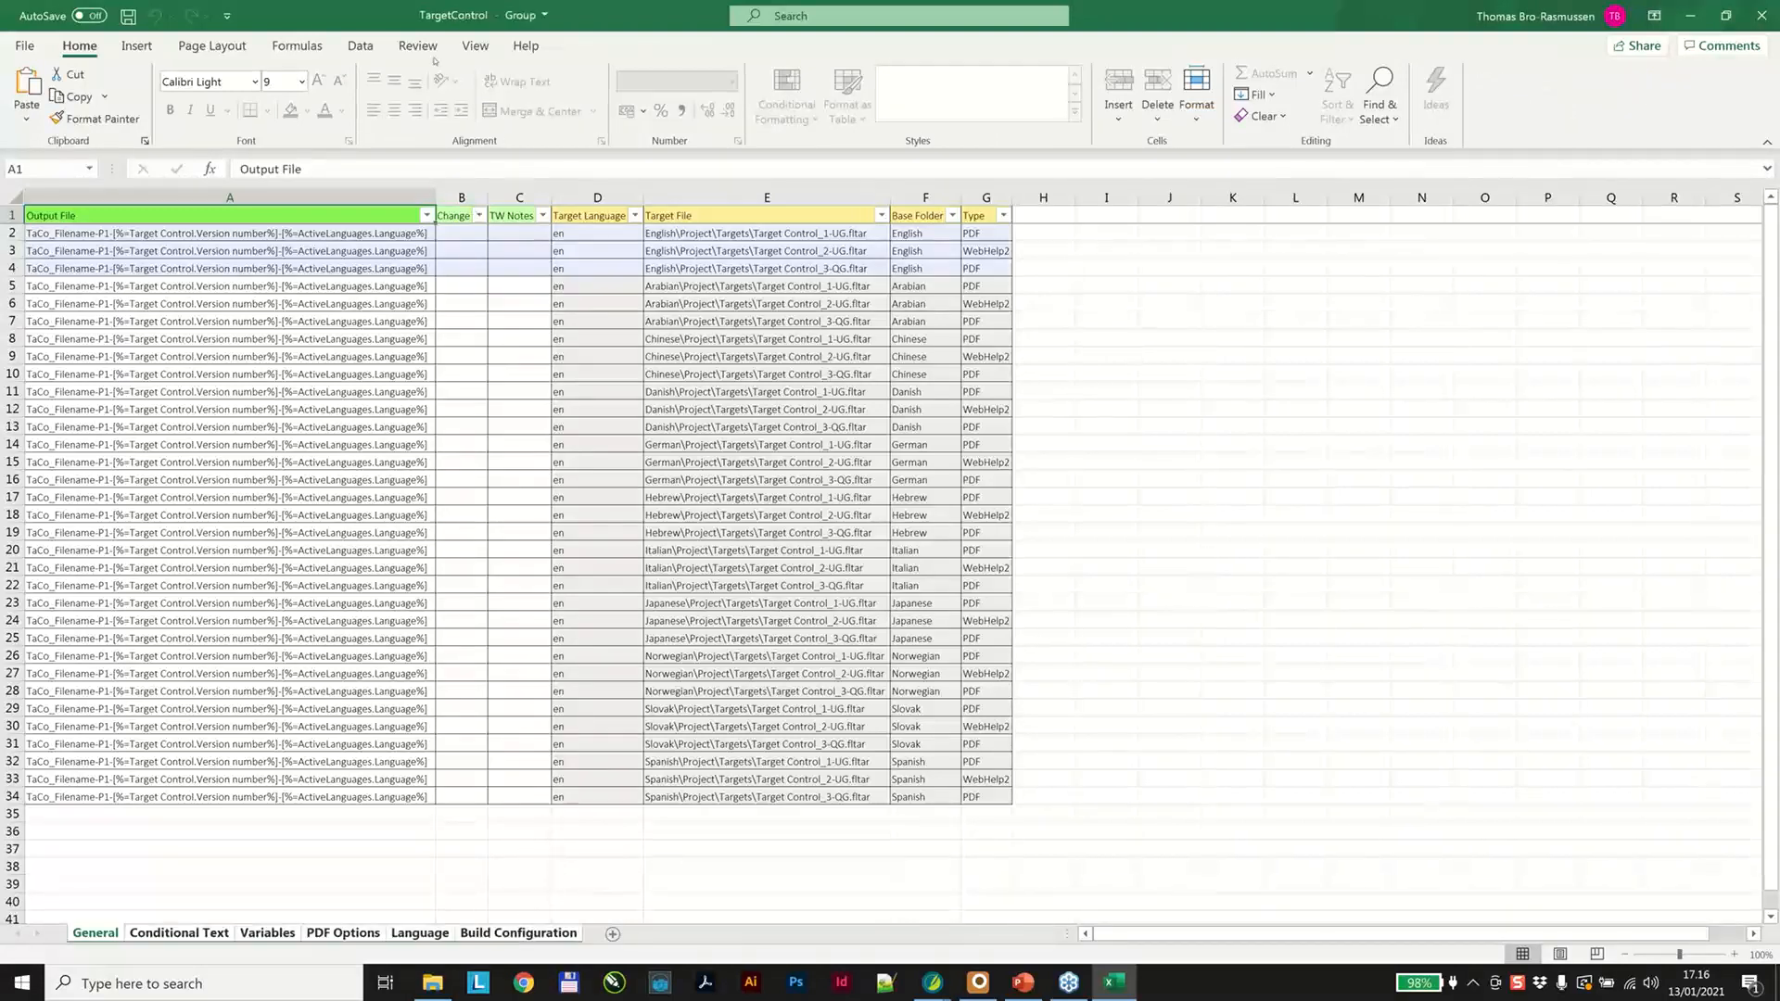
{"action": "left_click", "coordinate": [476, 45]}
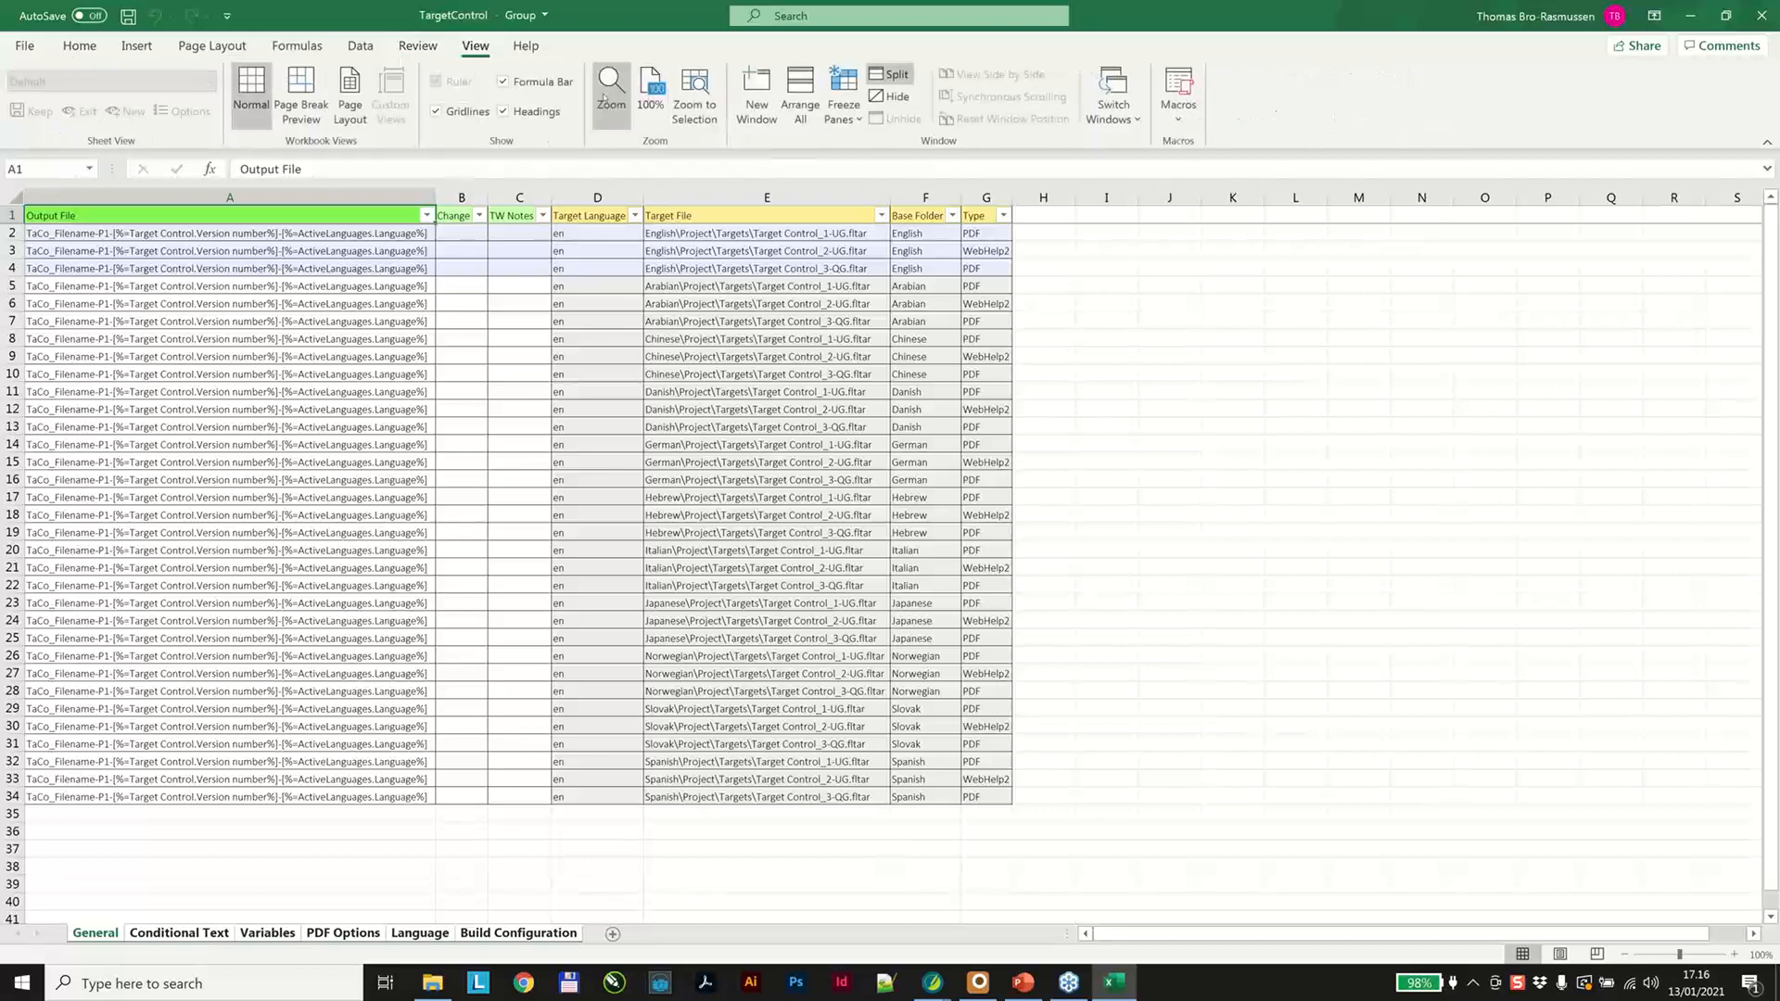
{"action": "left_click", "coordinate": [611, 118]}
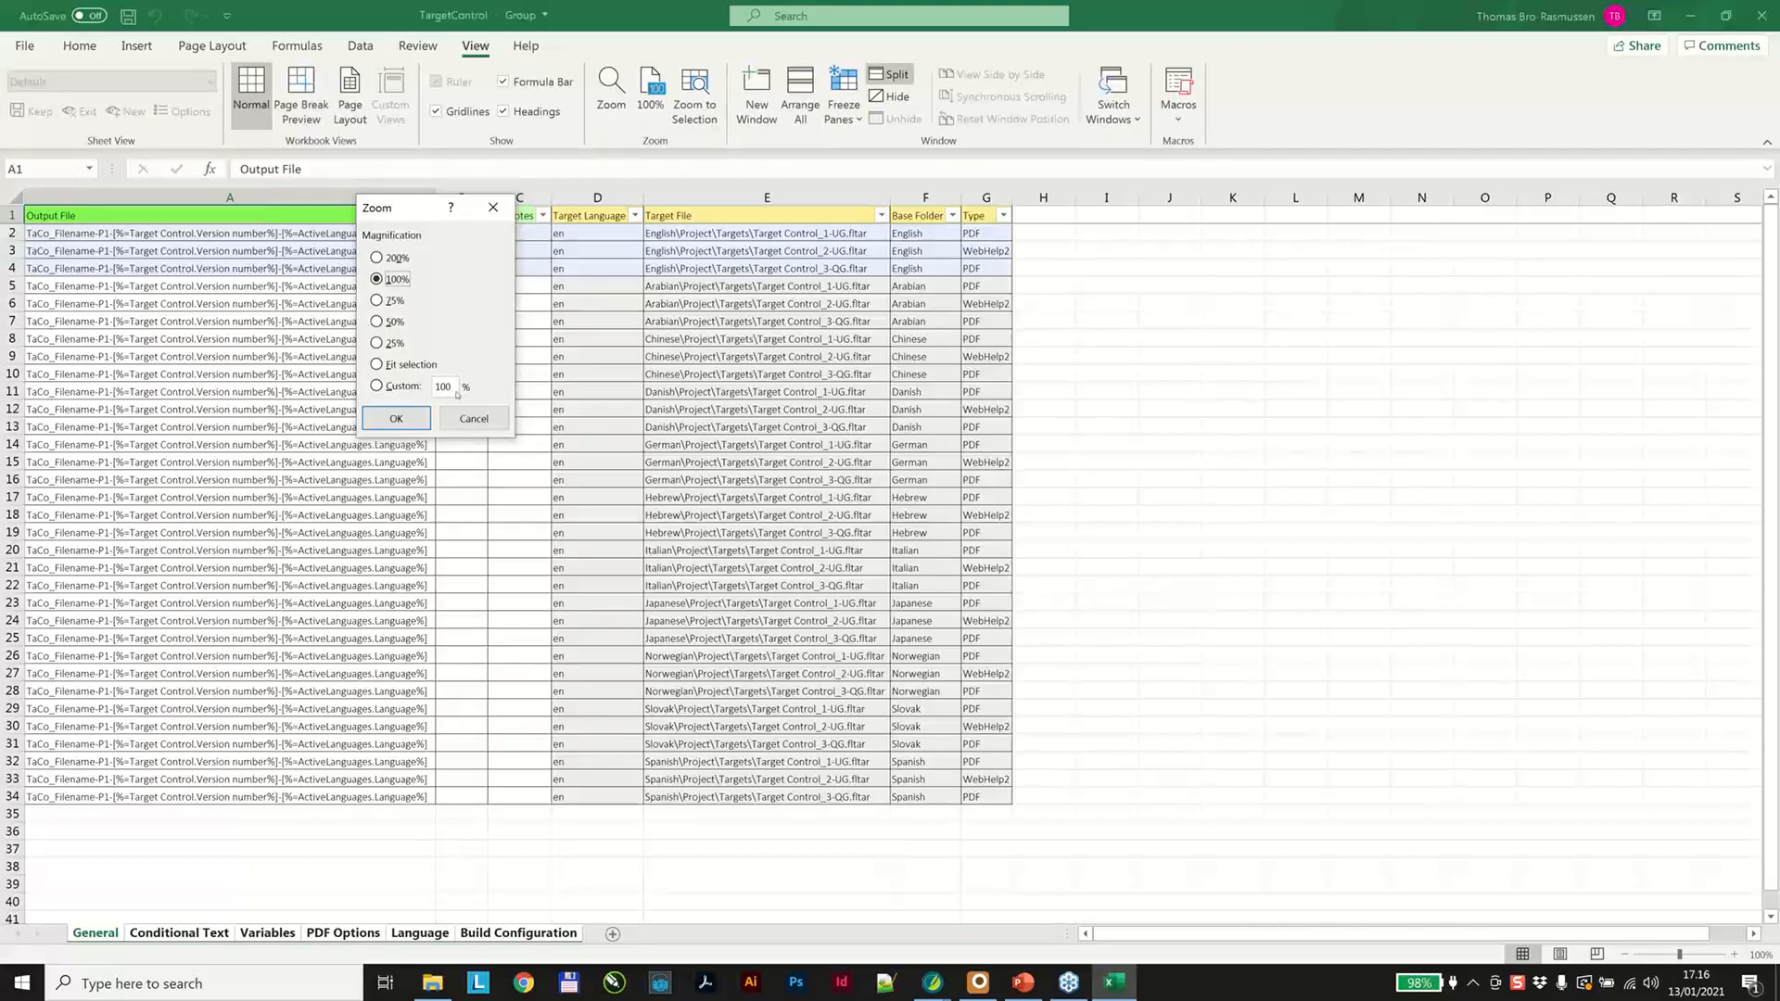
{"action": "type", "text": "125"}
{"action": "key", "text": "Return"}
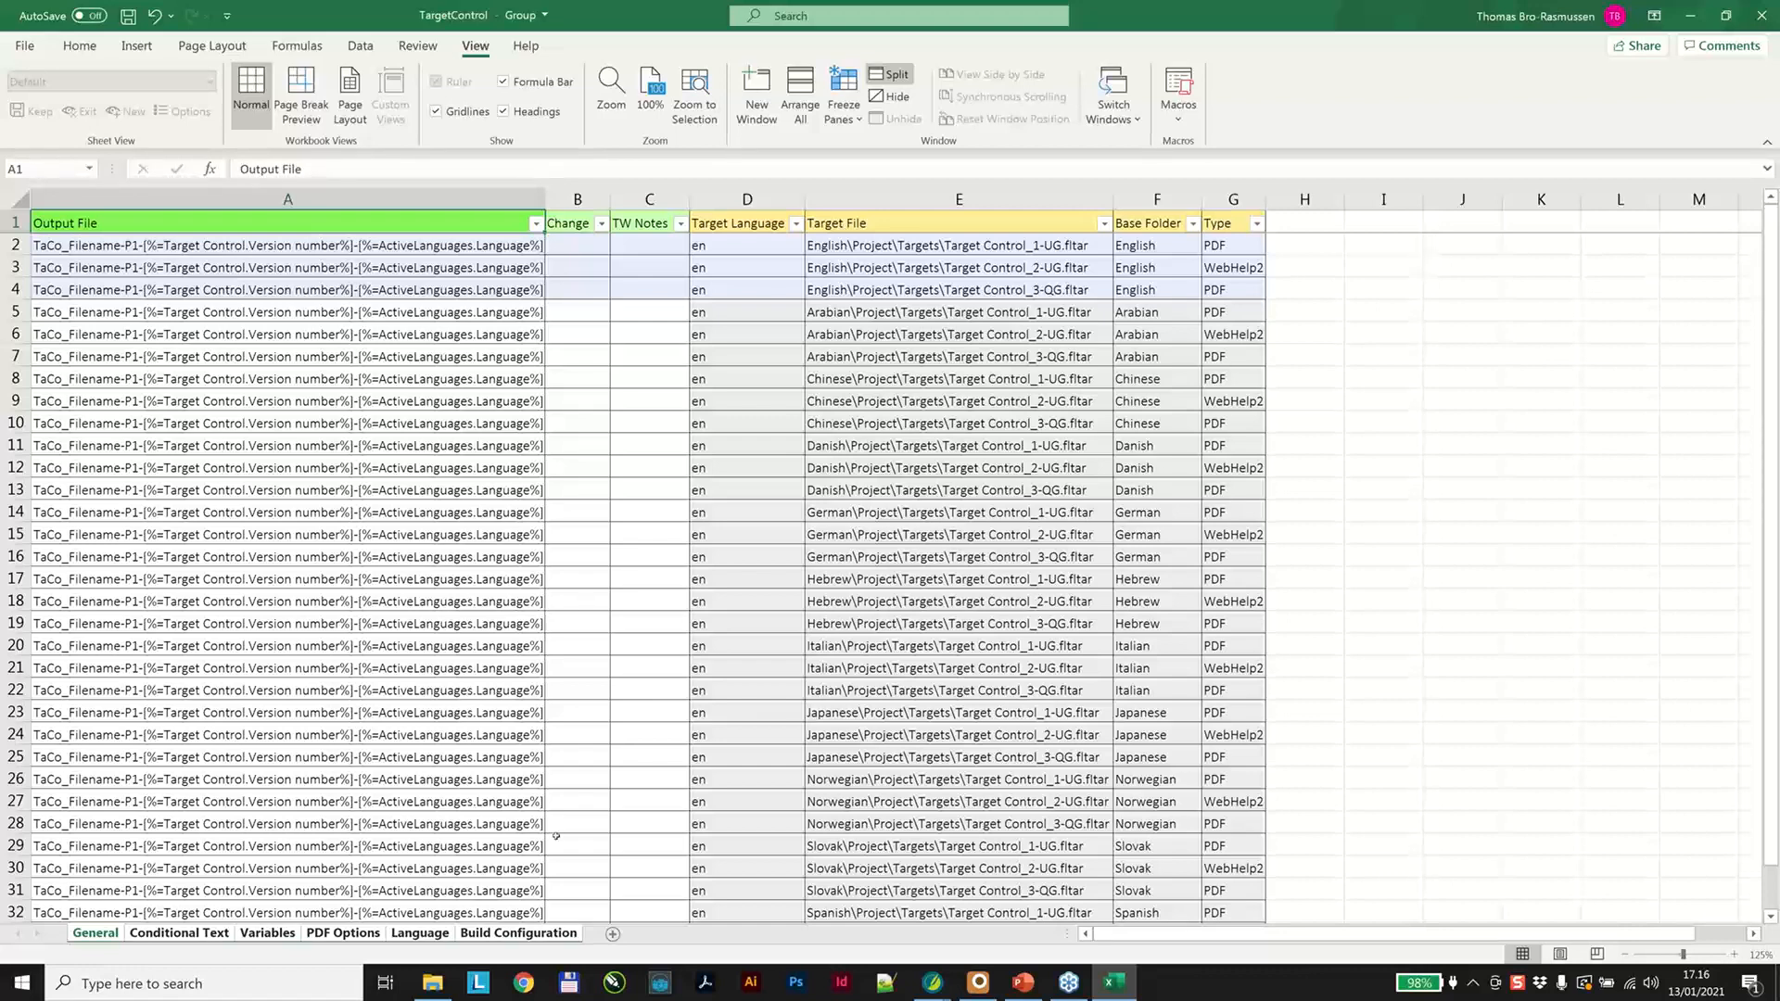
Clear the Target Language values in A5:A34 of the Language sheet, covering every non-English project.
{"action": "left_click", "coordinate": [443, 934]}
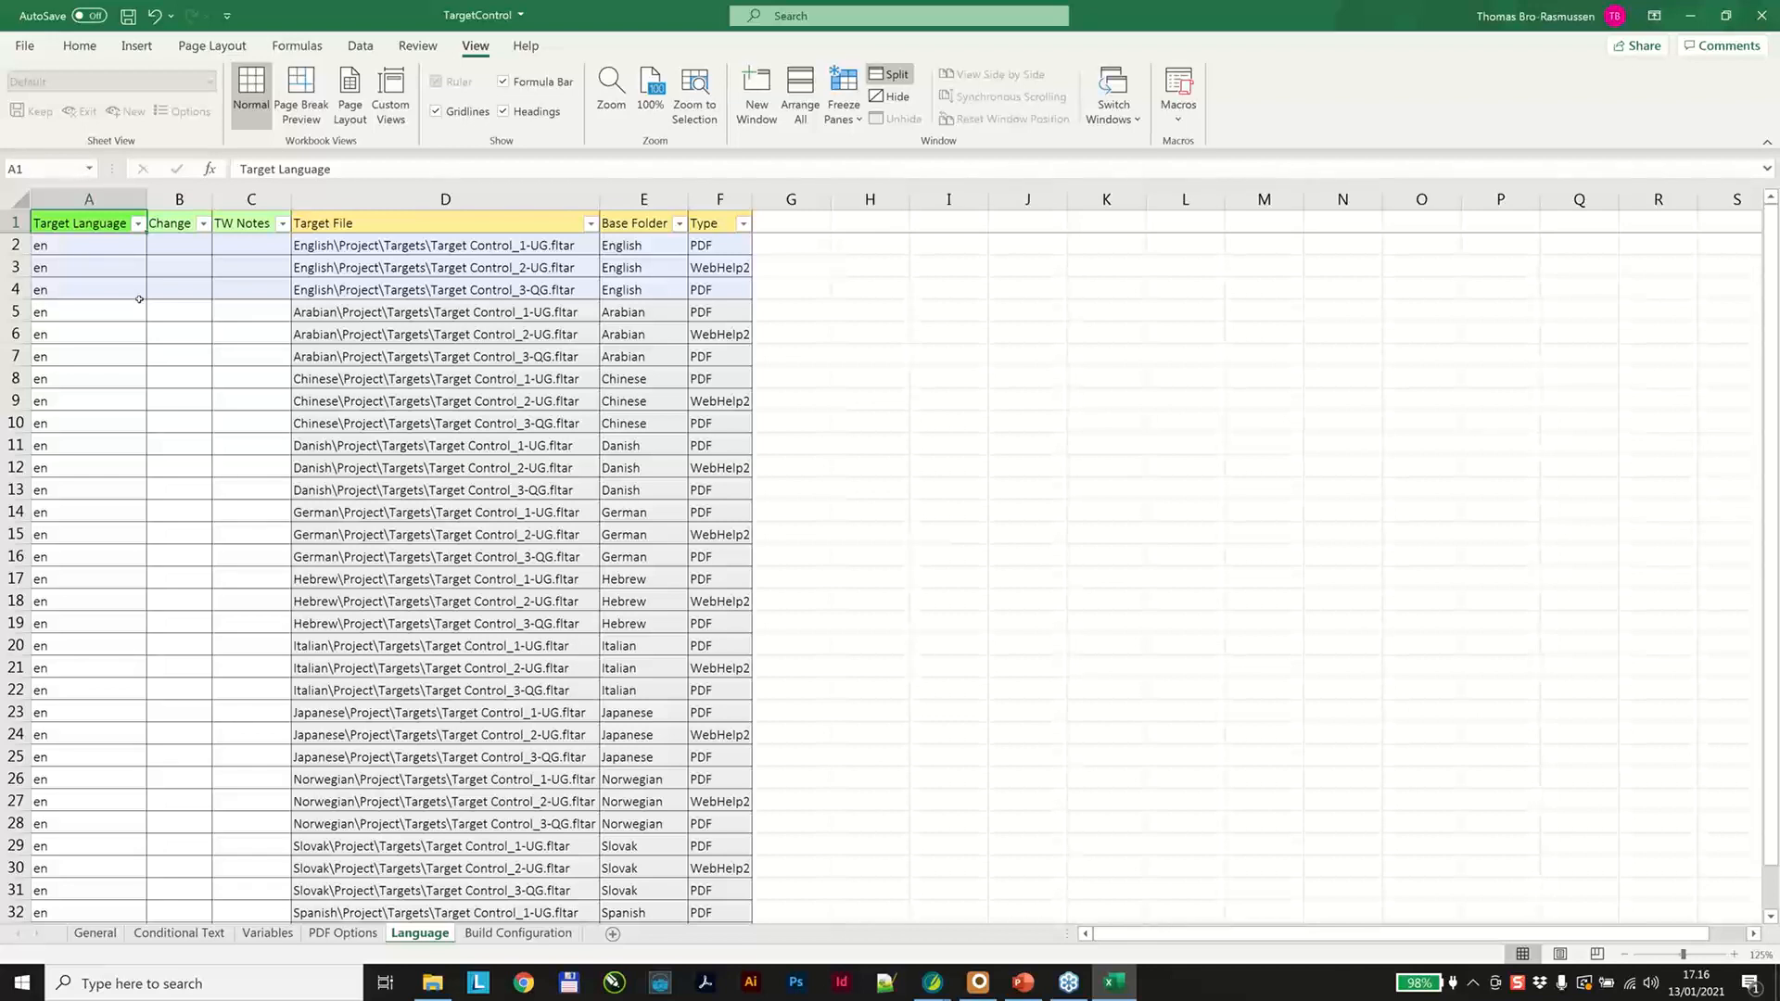
{"action": "left_click", "coordinate": [103, 322]}
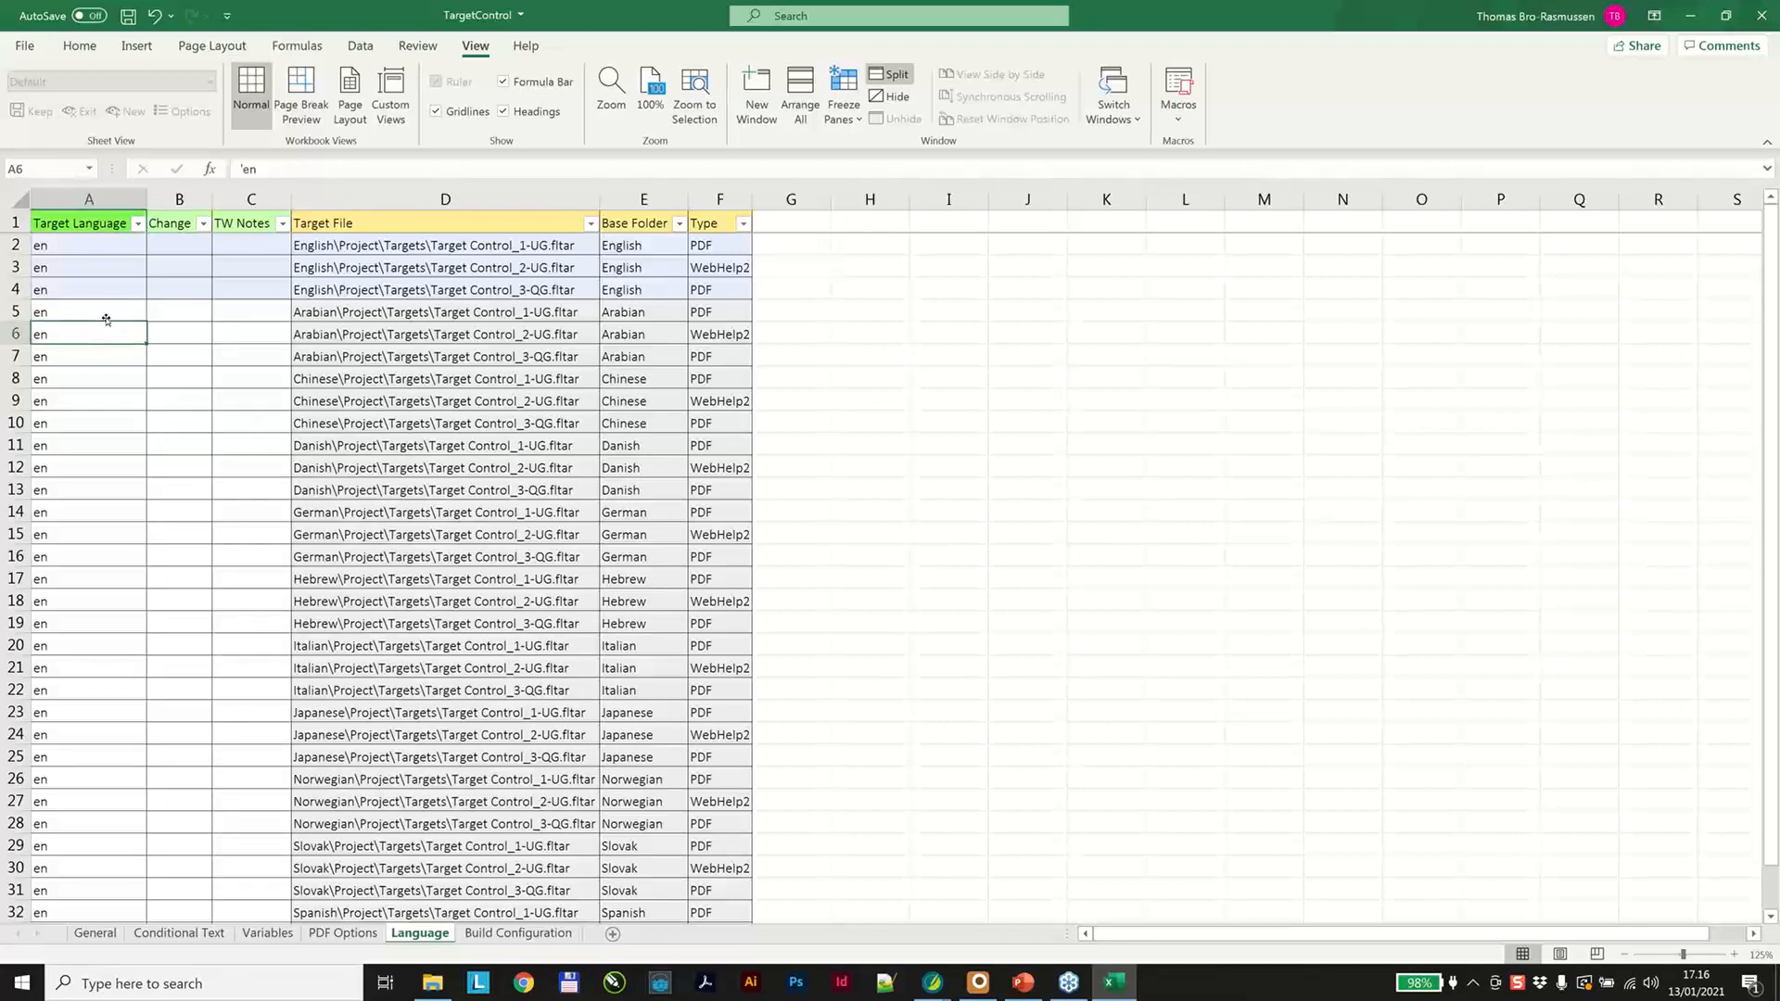
{"action": "scroll", "coordinate": [102, 556], "scroll_direction": "down", "scroll_amount": 4}
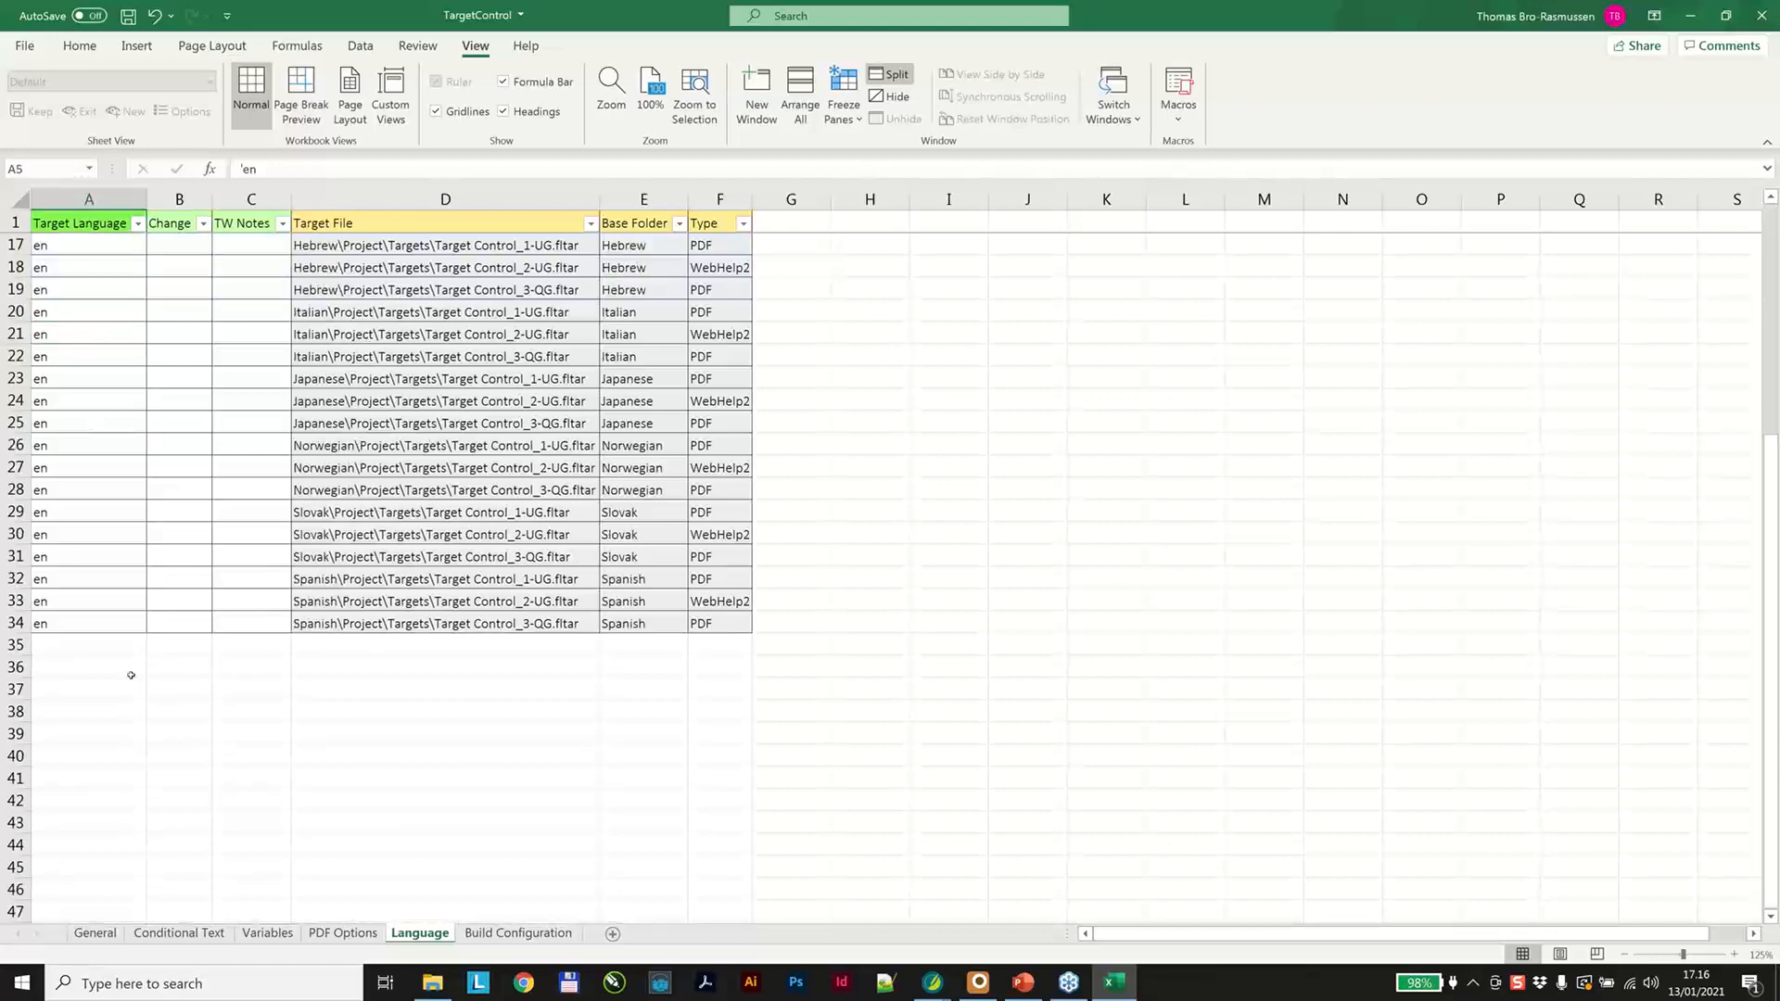
{"action": "left_click", "coordinate": [122, 624], "text": "shift"}
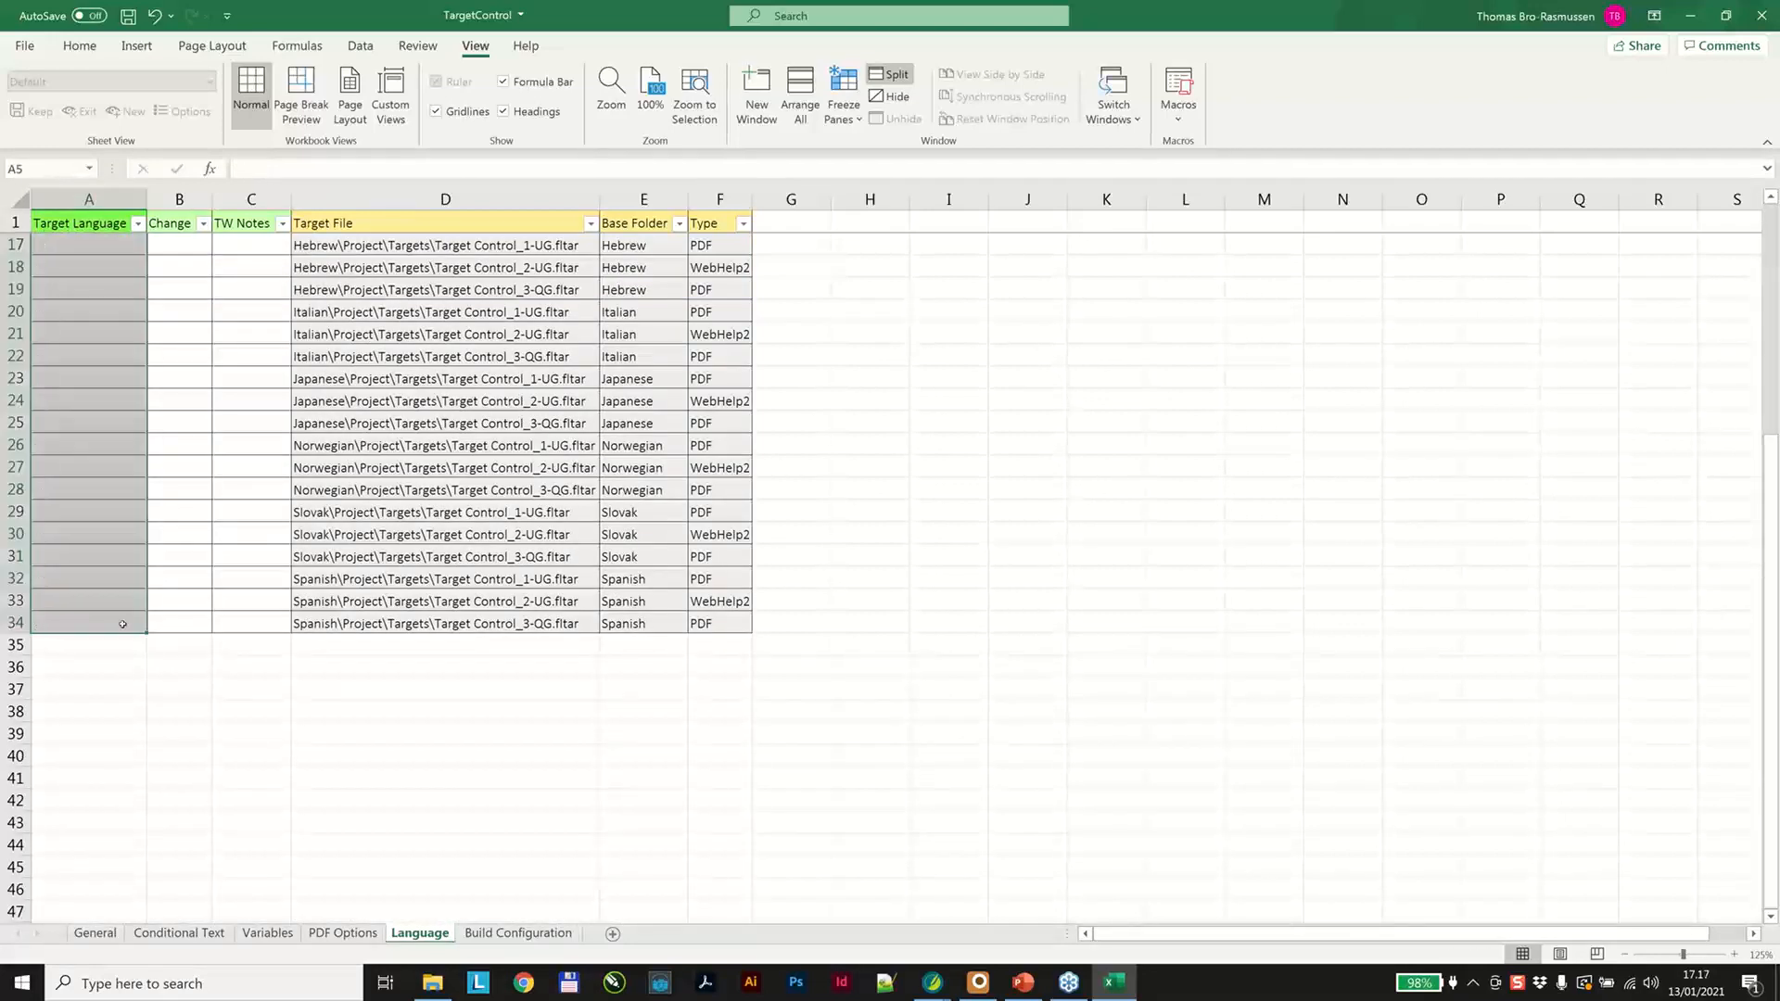
Fill A5:A34 with ar, zh-cn, da, de, he, it, ja, no, sk and es, three rows each, and save and close the workbook.
{"action": "scroll", "coordinate": [102, 333], "scroll_direction": "up", "scroll_amount": 5}
{"action": "left_click", "coordinate": [83, 312]}
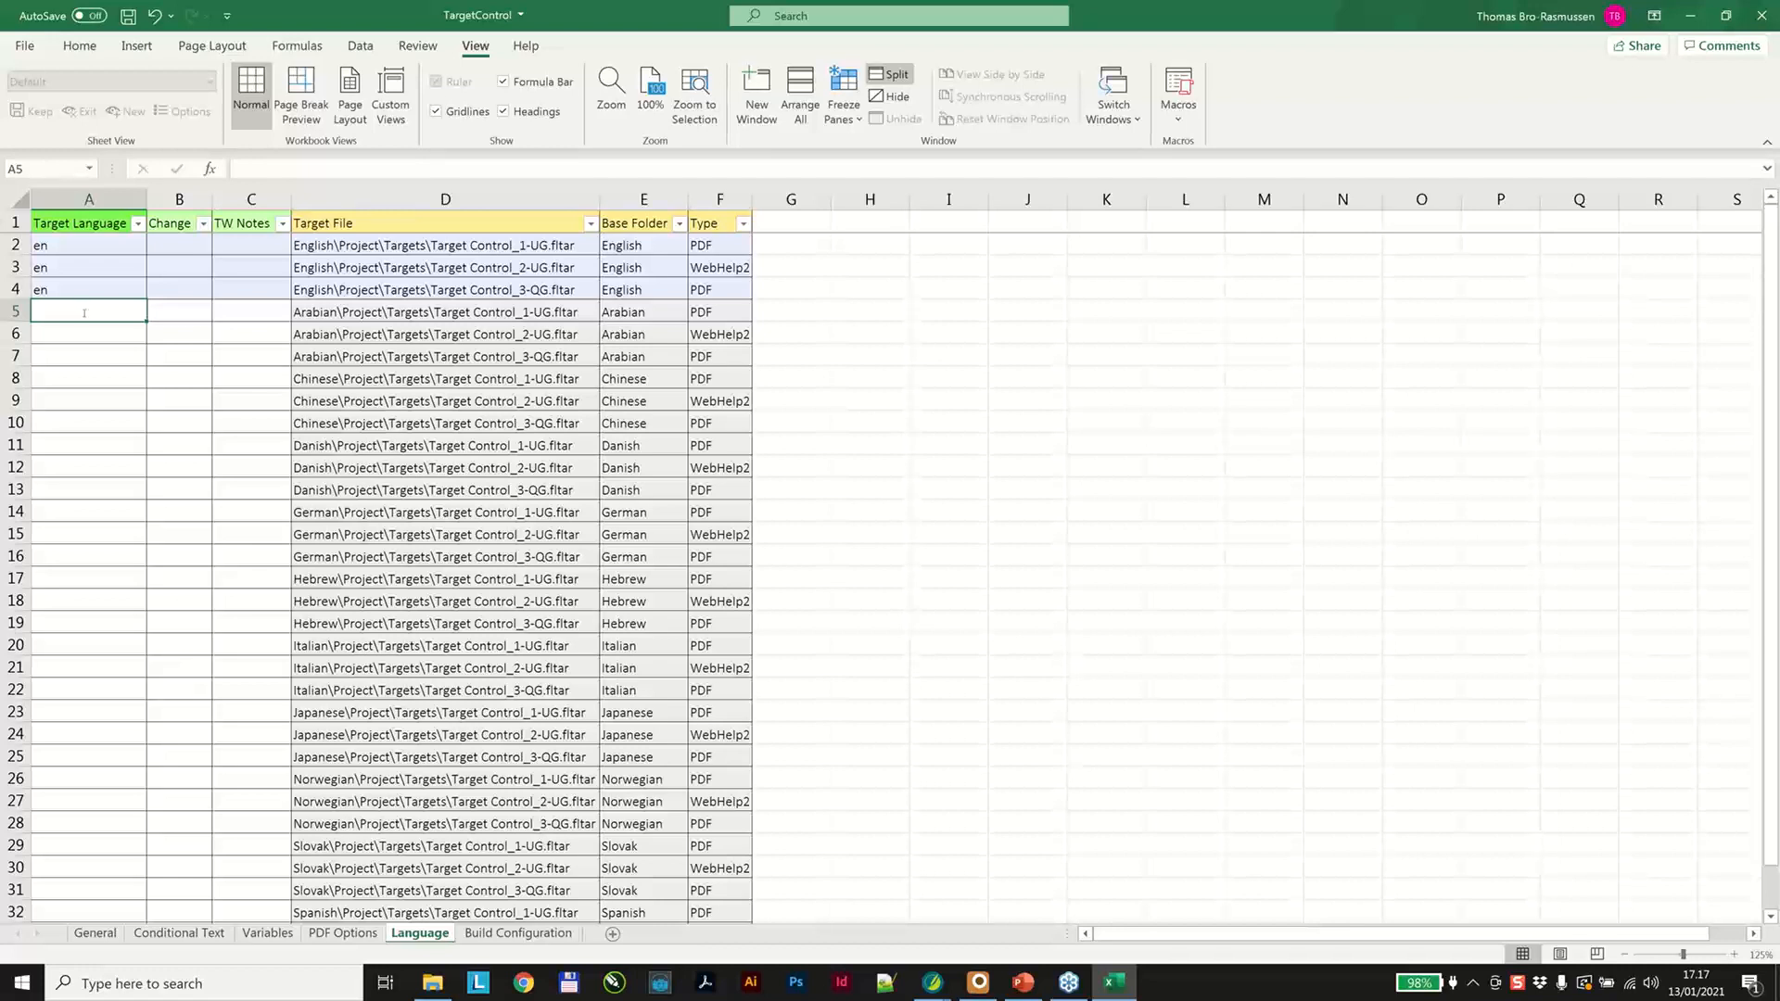
{"action": "type", "text": "ar ar ar zh-cn zh-cn zh-cn da da da de de de he he he it it it ja ja ja no no no sk sk sk"}
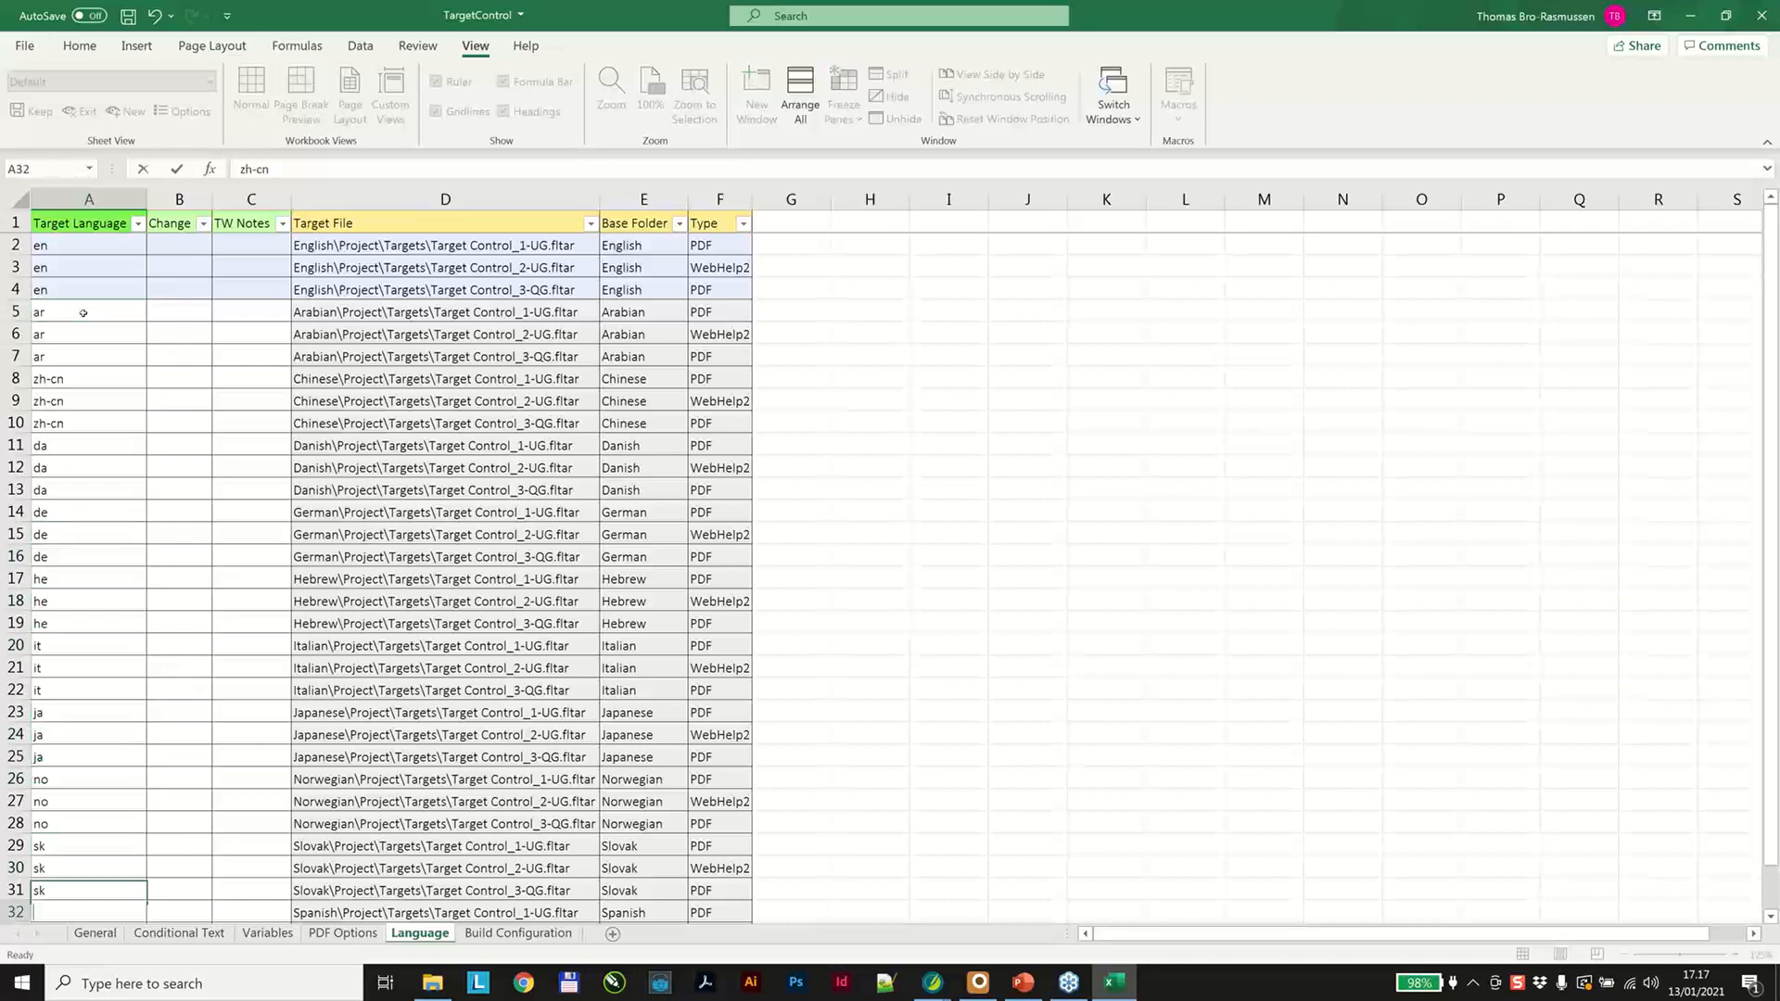
{"action": "key", "text": "Return"}
{"action": "type", "text": "es es es"}
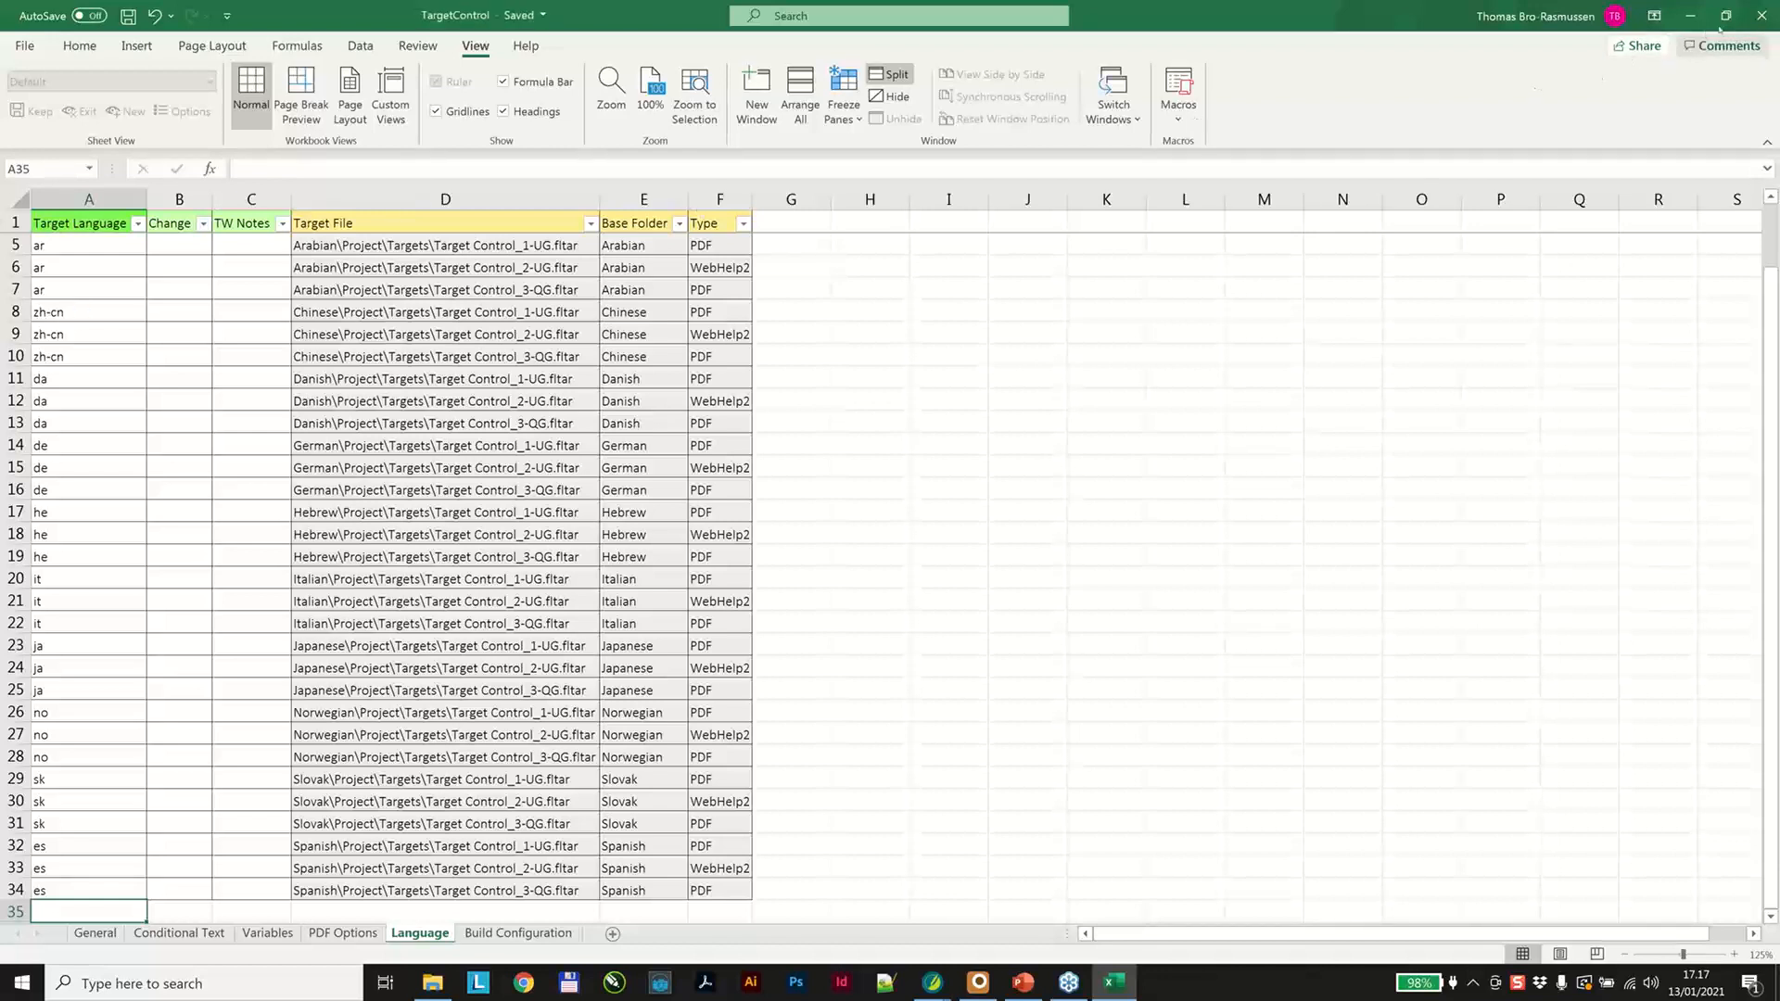
{"action": "left_click", "coordinate": [1758, 18]}
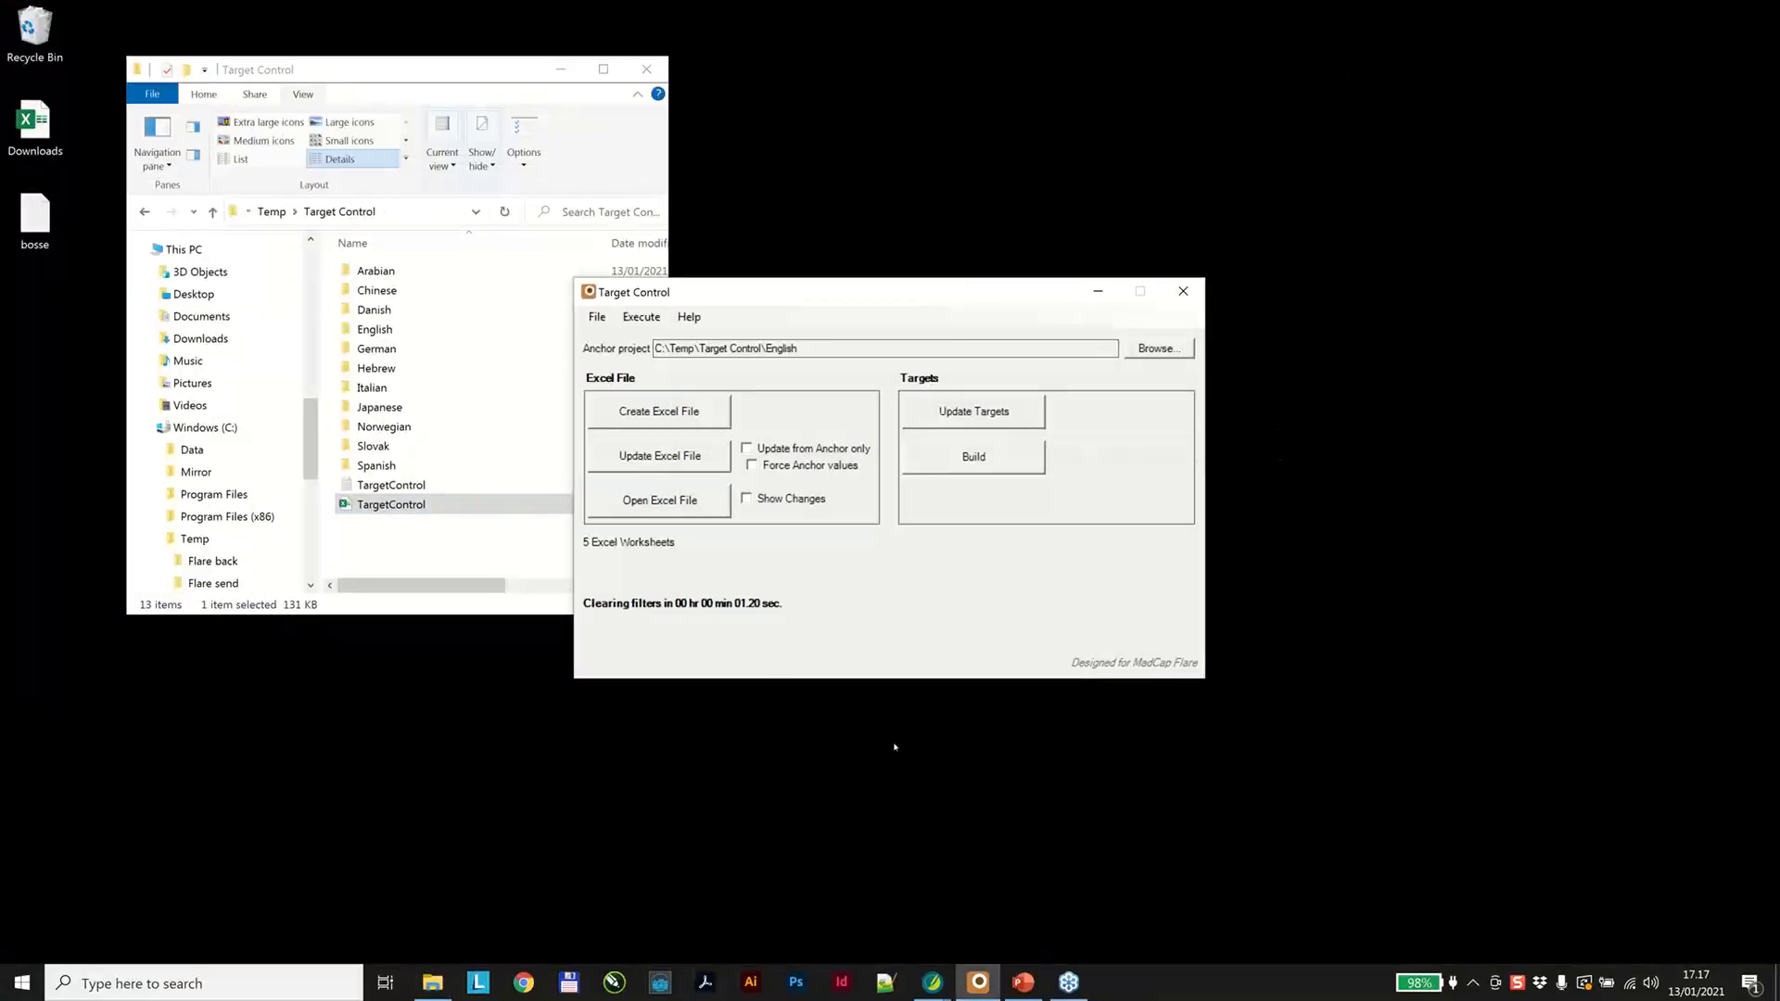
Switch to the Danish project in MadCap Flare and check the language setting of the Target Control_3-QG target.
{"action": "mouse_move", "coordinate": [922, 976]}
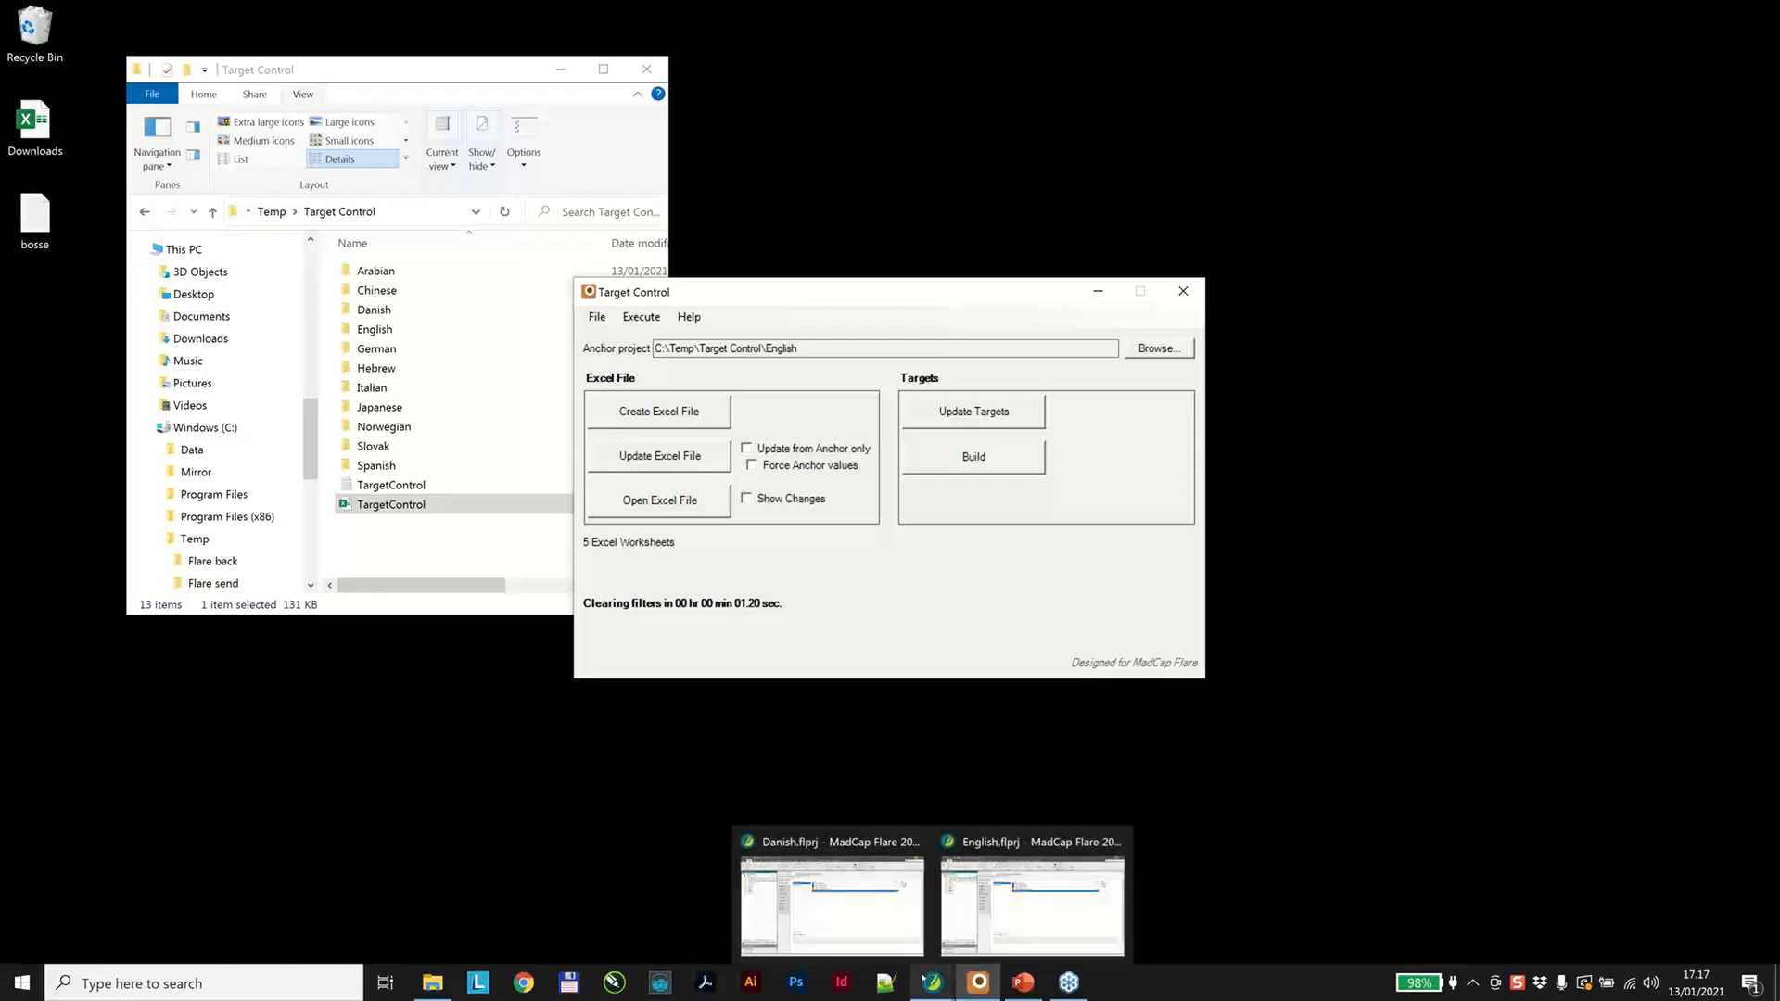
{"action": "left_click", "coordinate": [885, 925]}
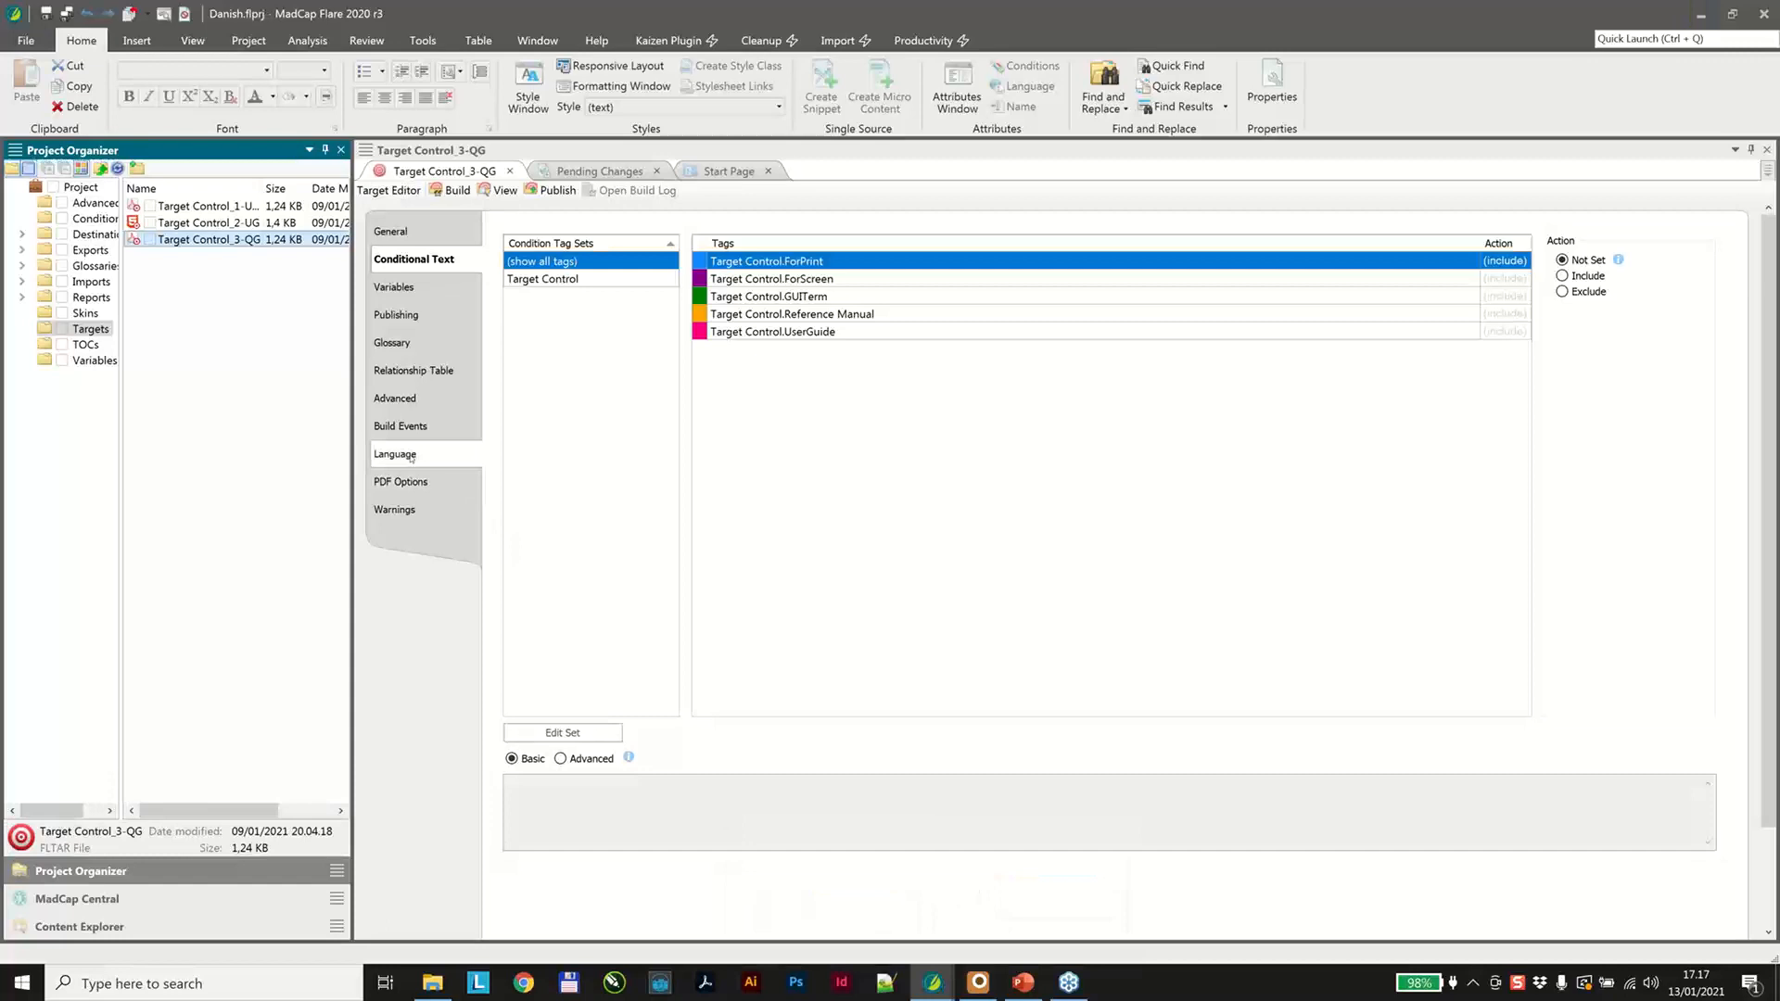
{"action": "left_click", "coordinate": [411, 454]}
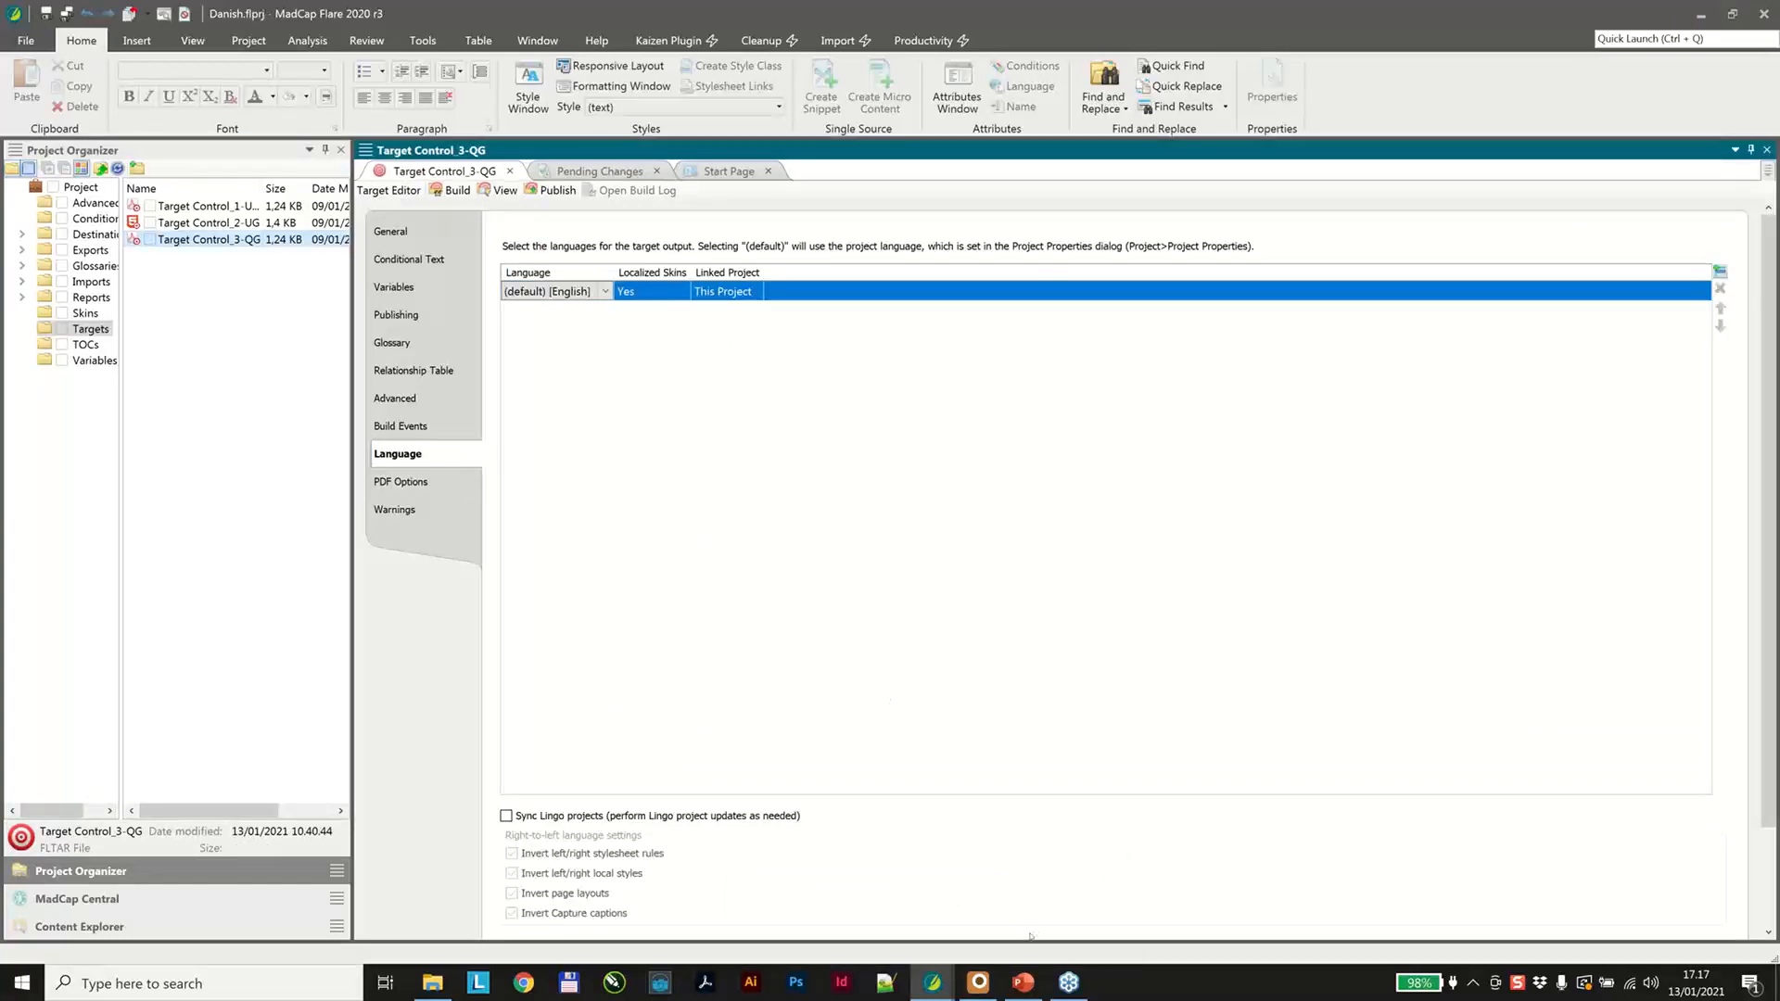
Update all targets from the Excel file in Target Control and recheck the Danish Target Control_3-QG target's language in MadCap Flare.
{"action": "left_click", "coordinate": [978, 982]}
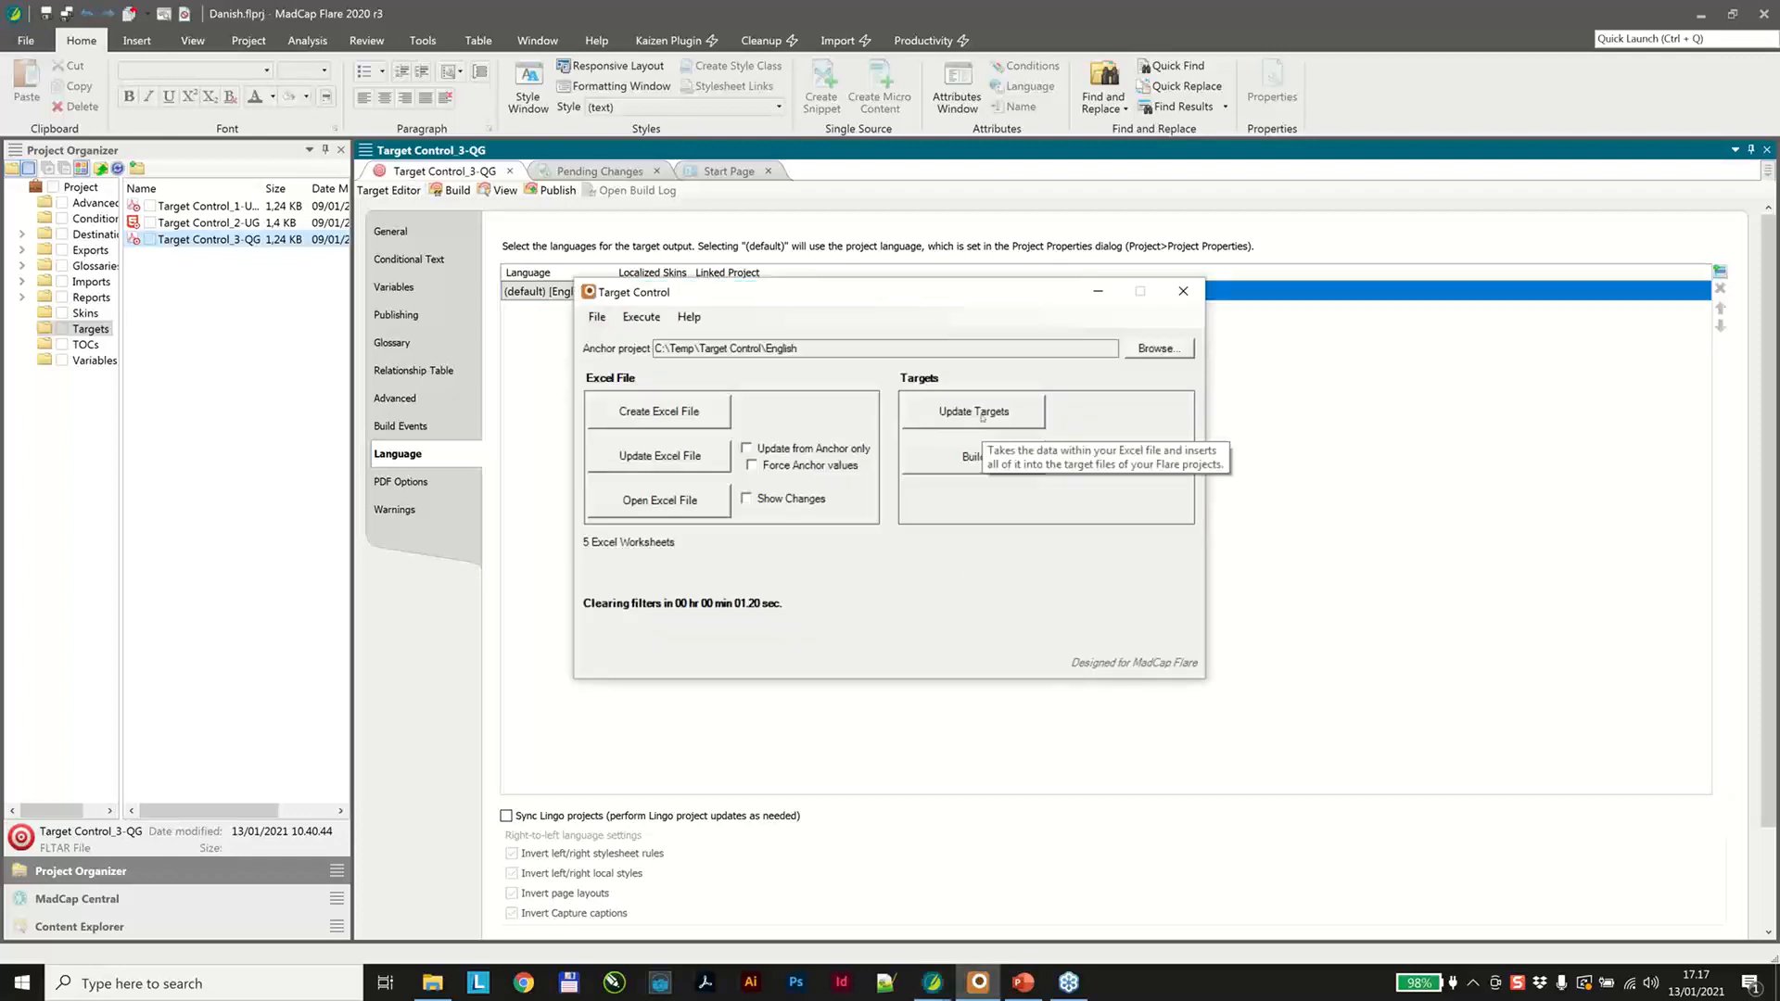
{"action": "left_click", "coordinate": [982, 417]}
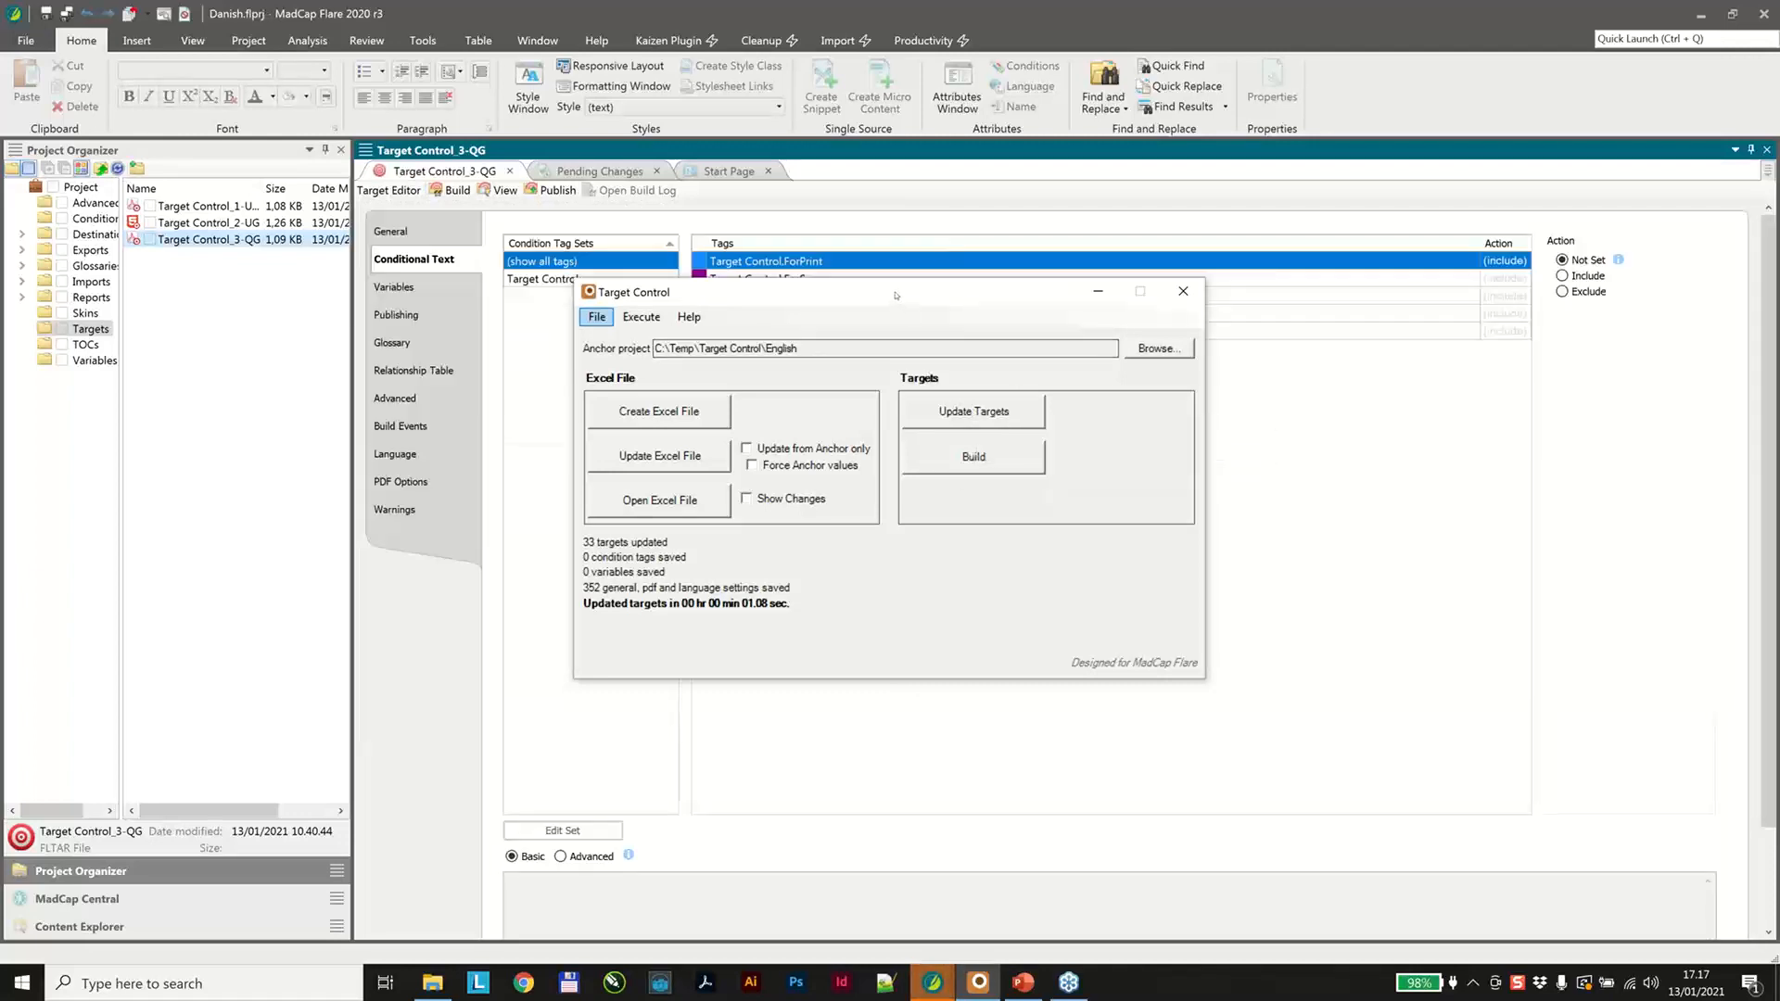
{"action": "left_click_drag", "start_coordinate": [906, 341], "coordinate": [926, 381]}
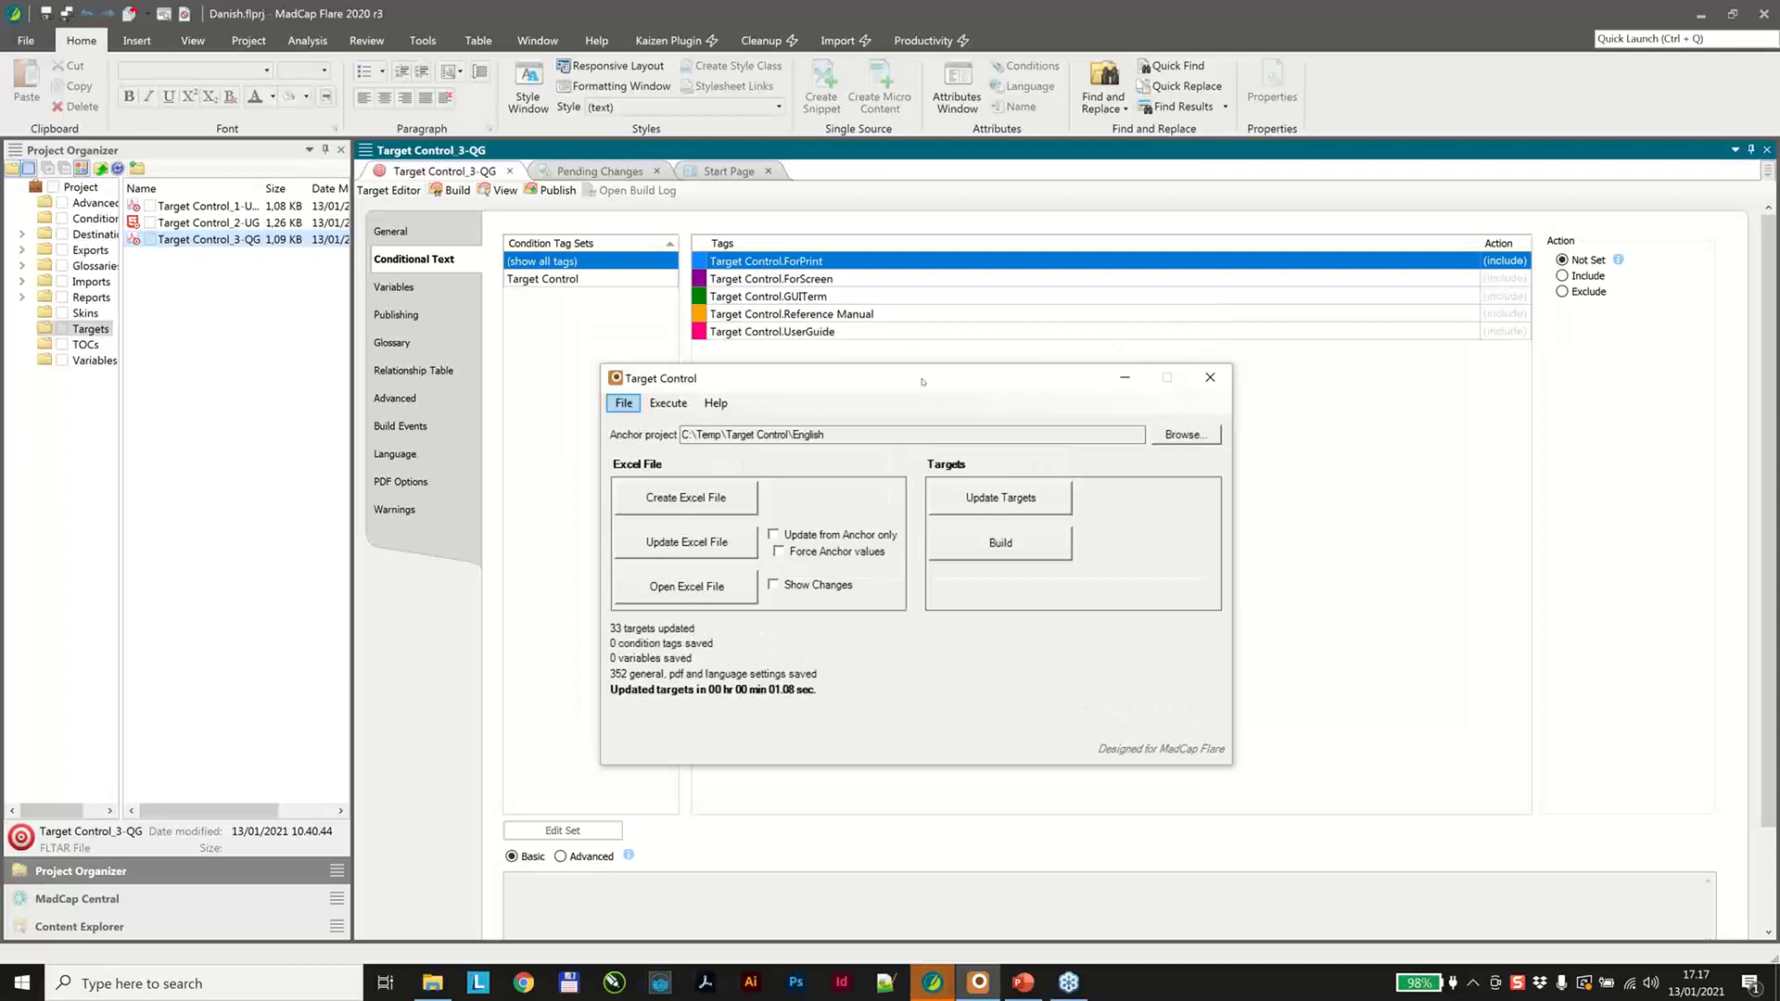
{"action": "left_click", "coordinate": [460, 468]}
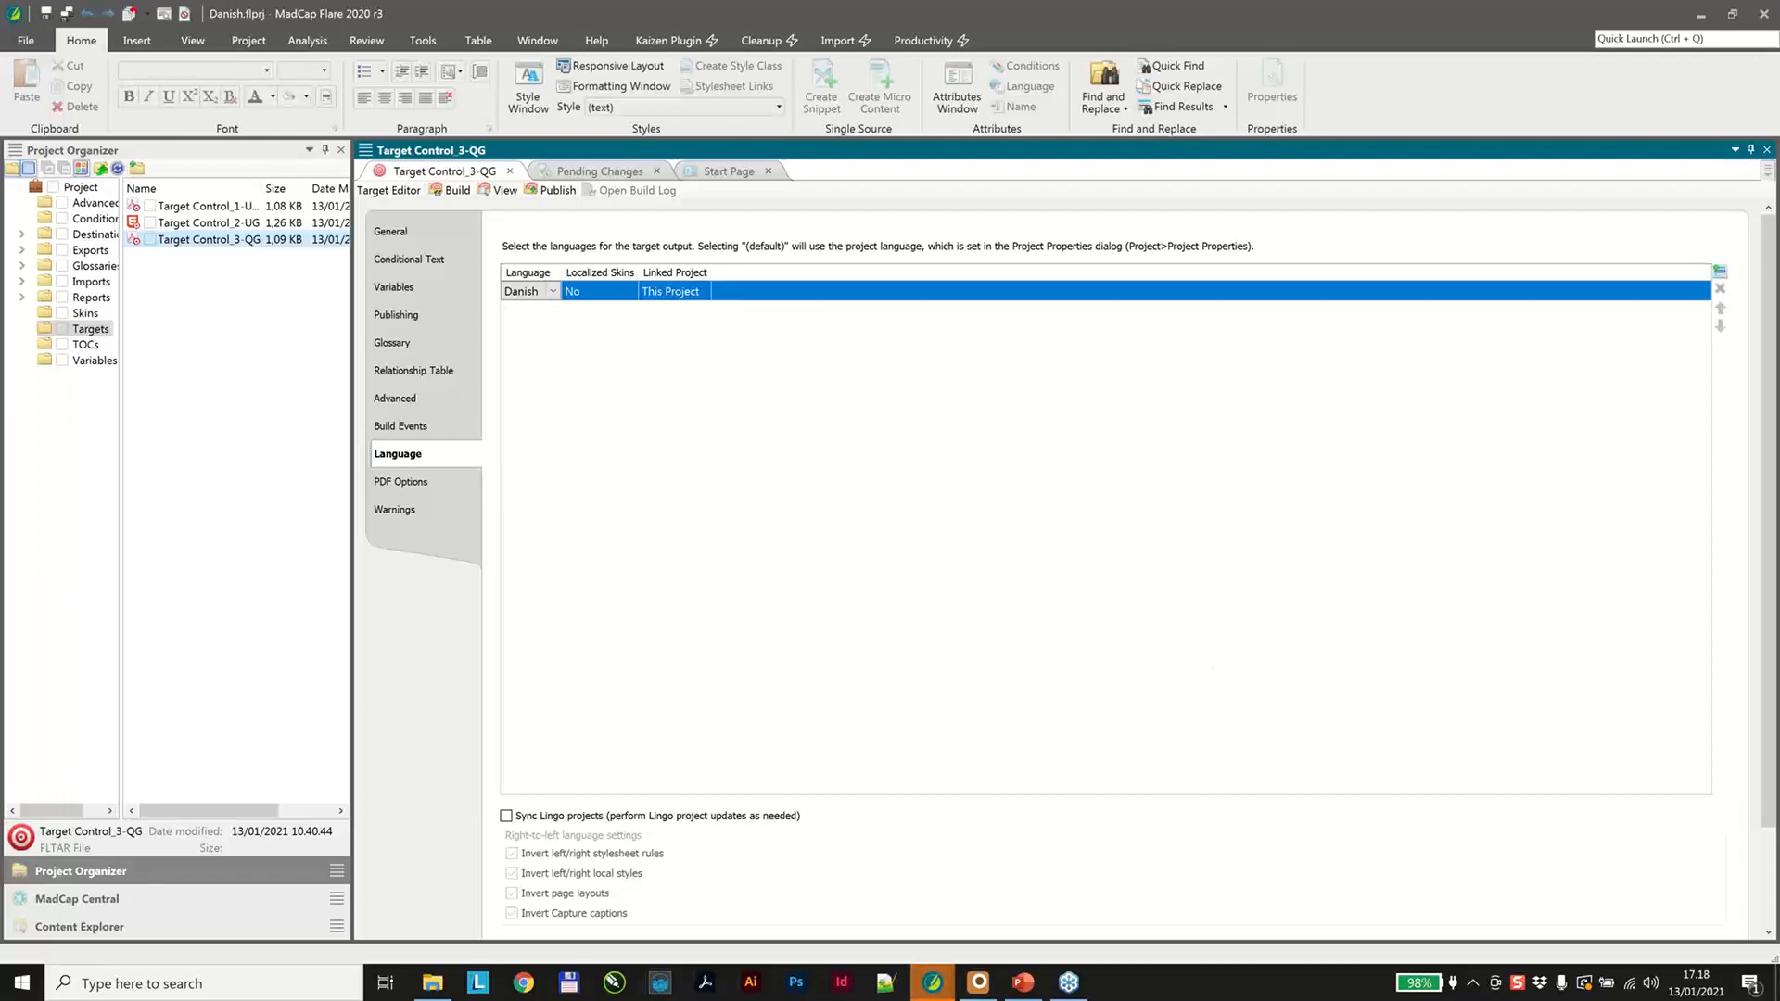
Switch to Target Control and reopen the project's Excel file.
{"action": "left_click", "coordinate": [978, 982]}
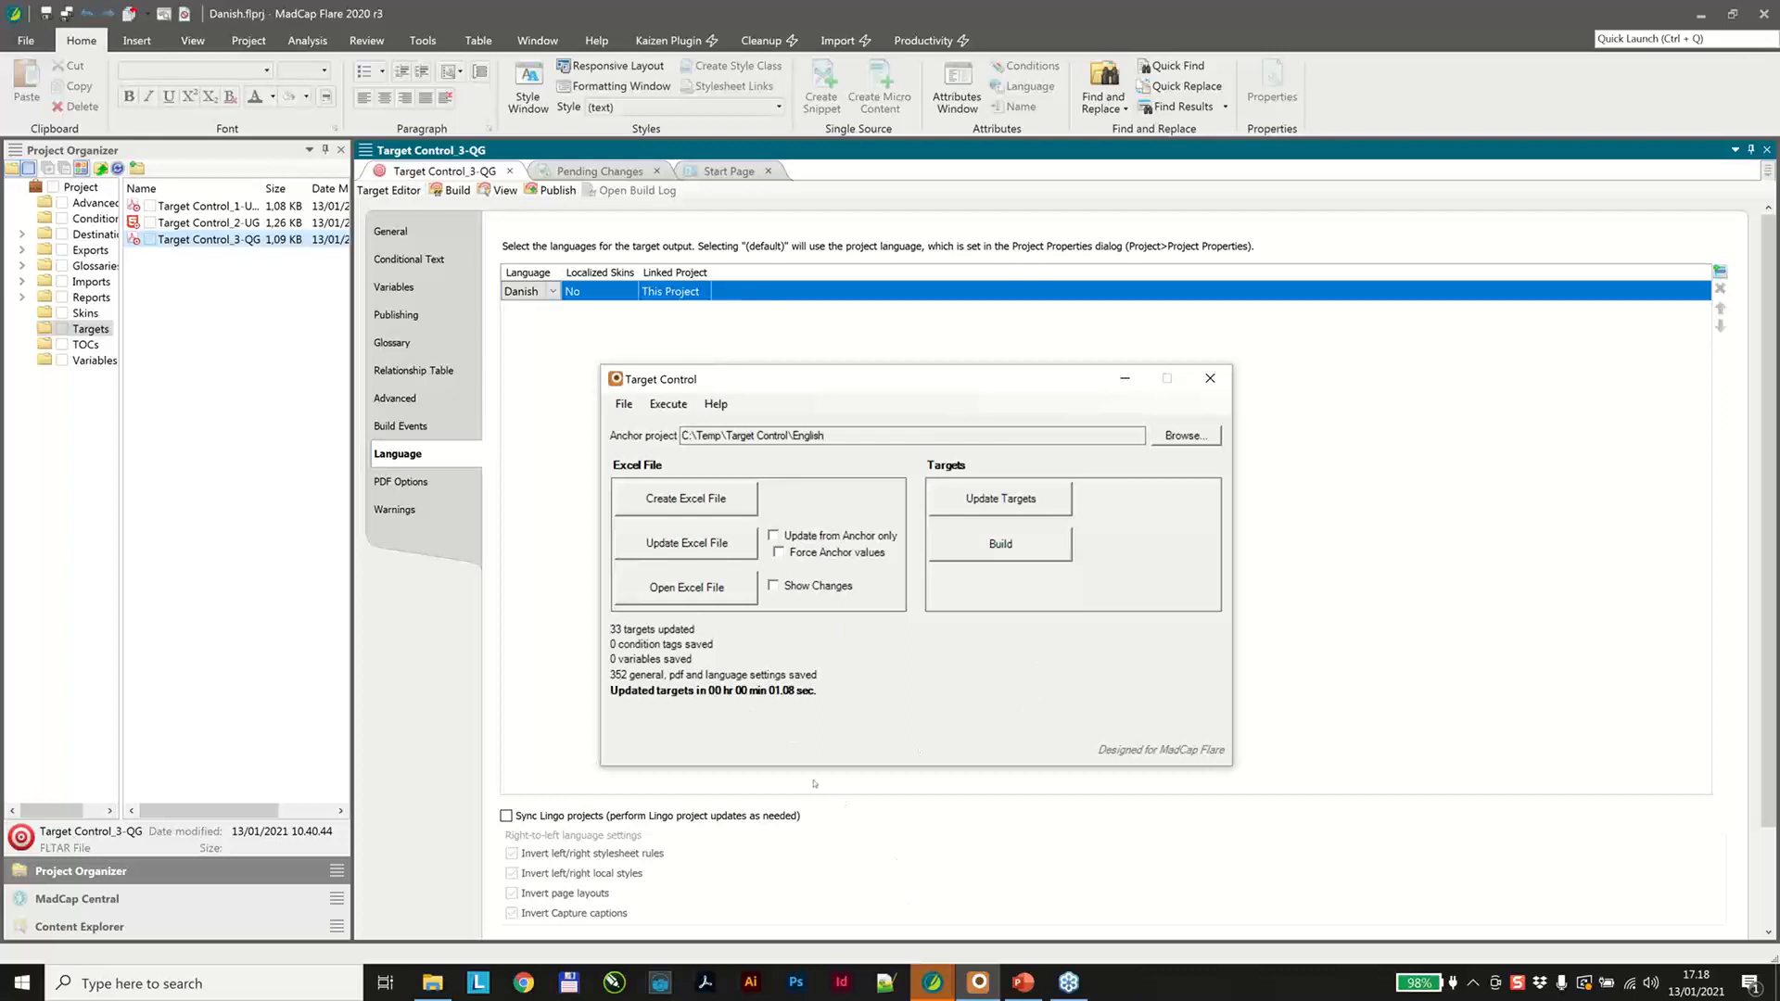
{"action": "left_click", "coordinate": [676, 587]}
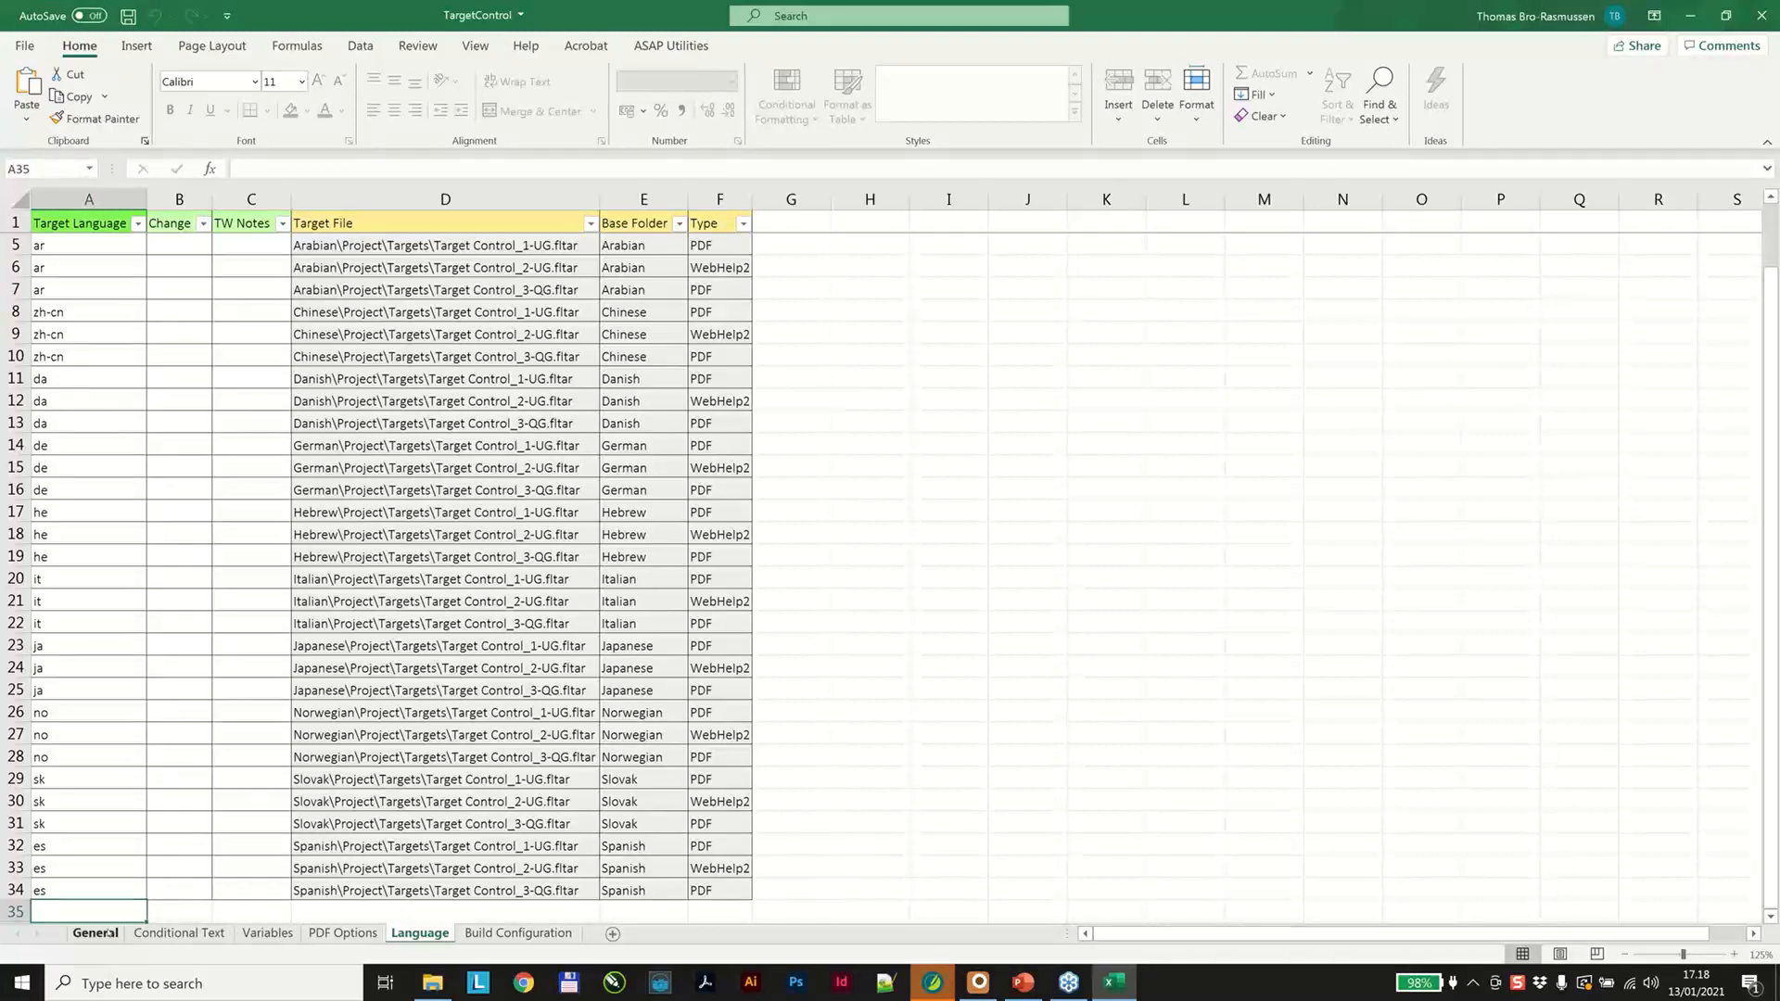
Close the workbook after checking the General sheet, update the Excel file in Target Control, and reopen it to recheck each project's target language.
{"action": "left_click", "coordinate": [104, 933]}
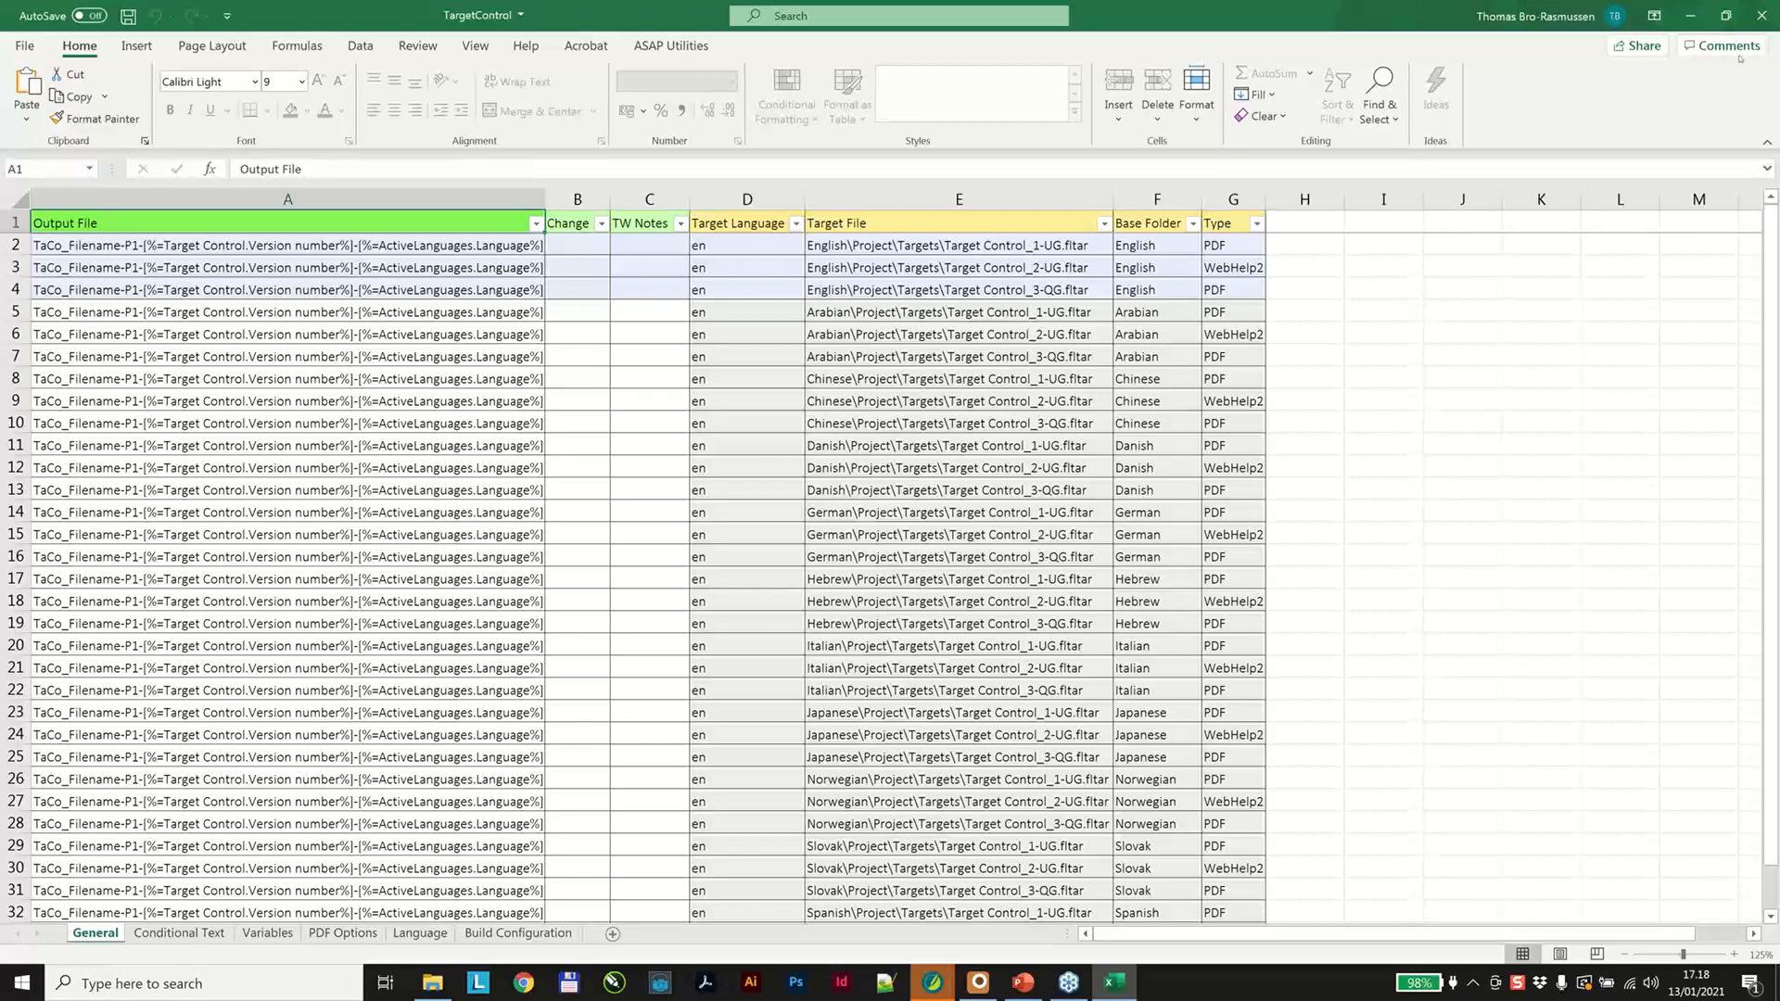
{"action": "left_click", "coordinate": [1761, 25]}
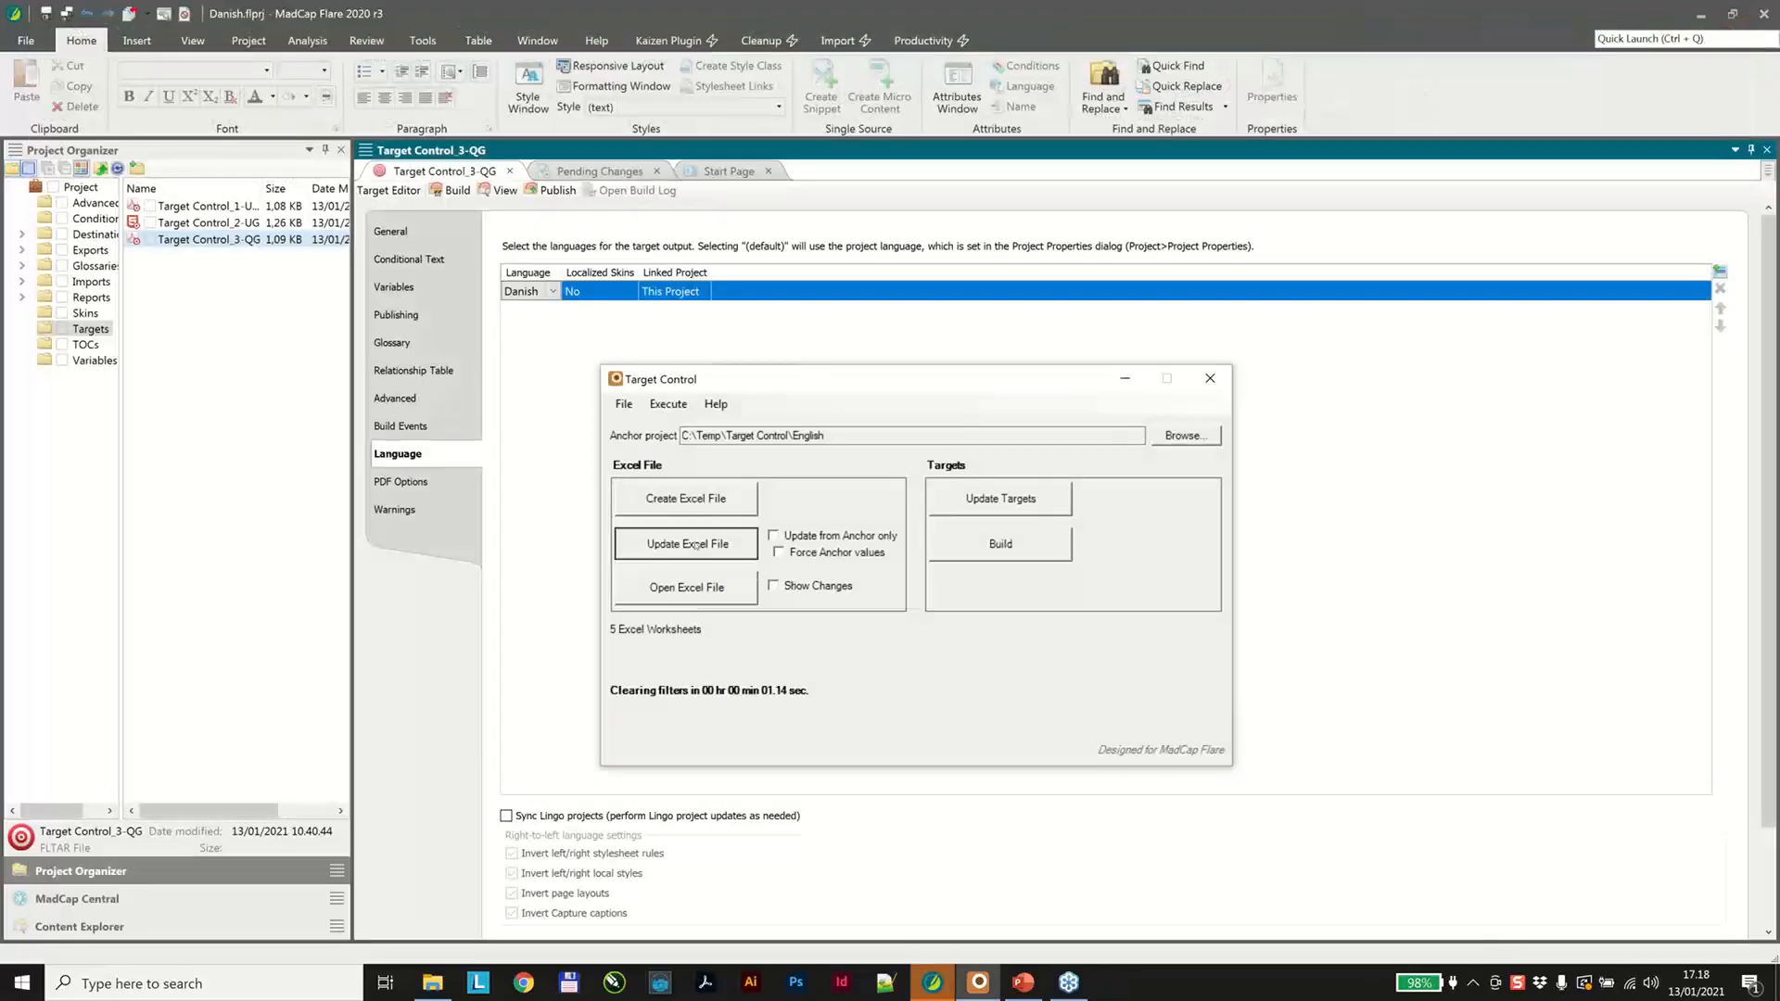
{"action": "left_click", "coordinate": [695, 543]}
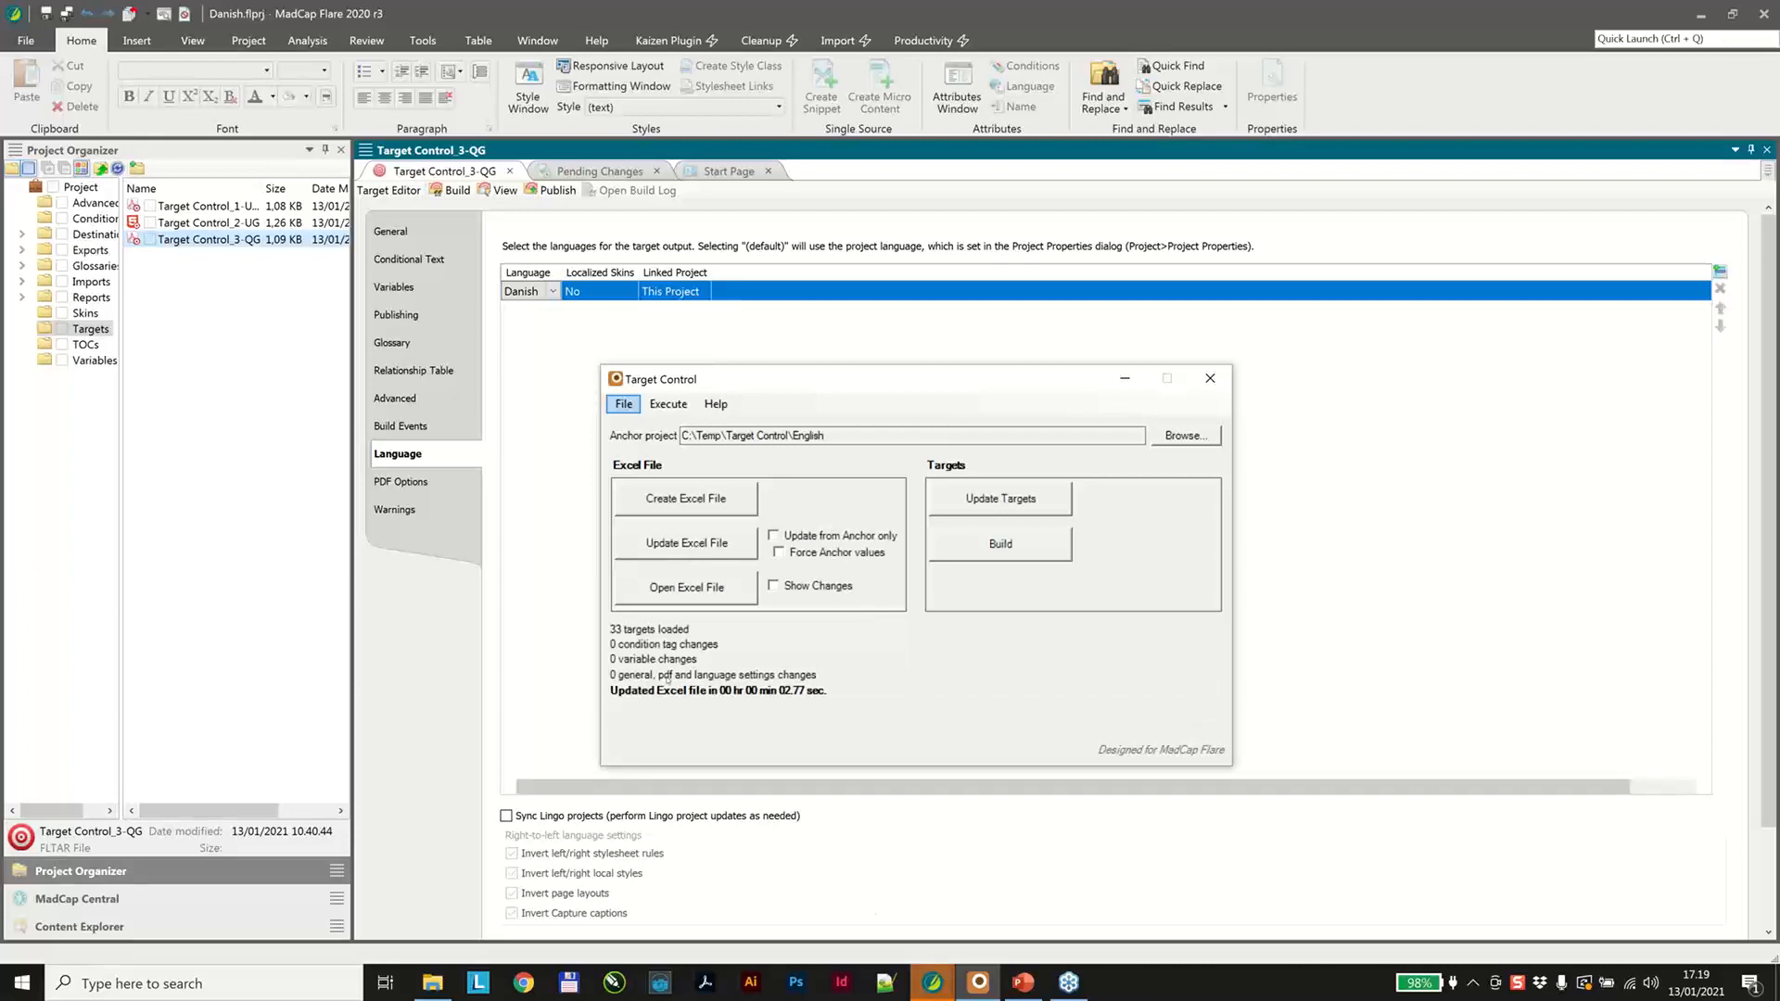
{"action": "left_click", "coordinate": [686, 587]}
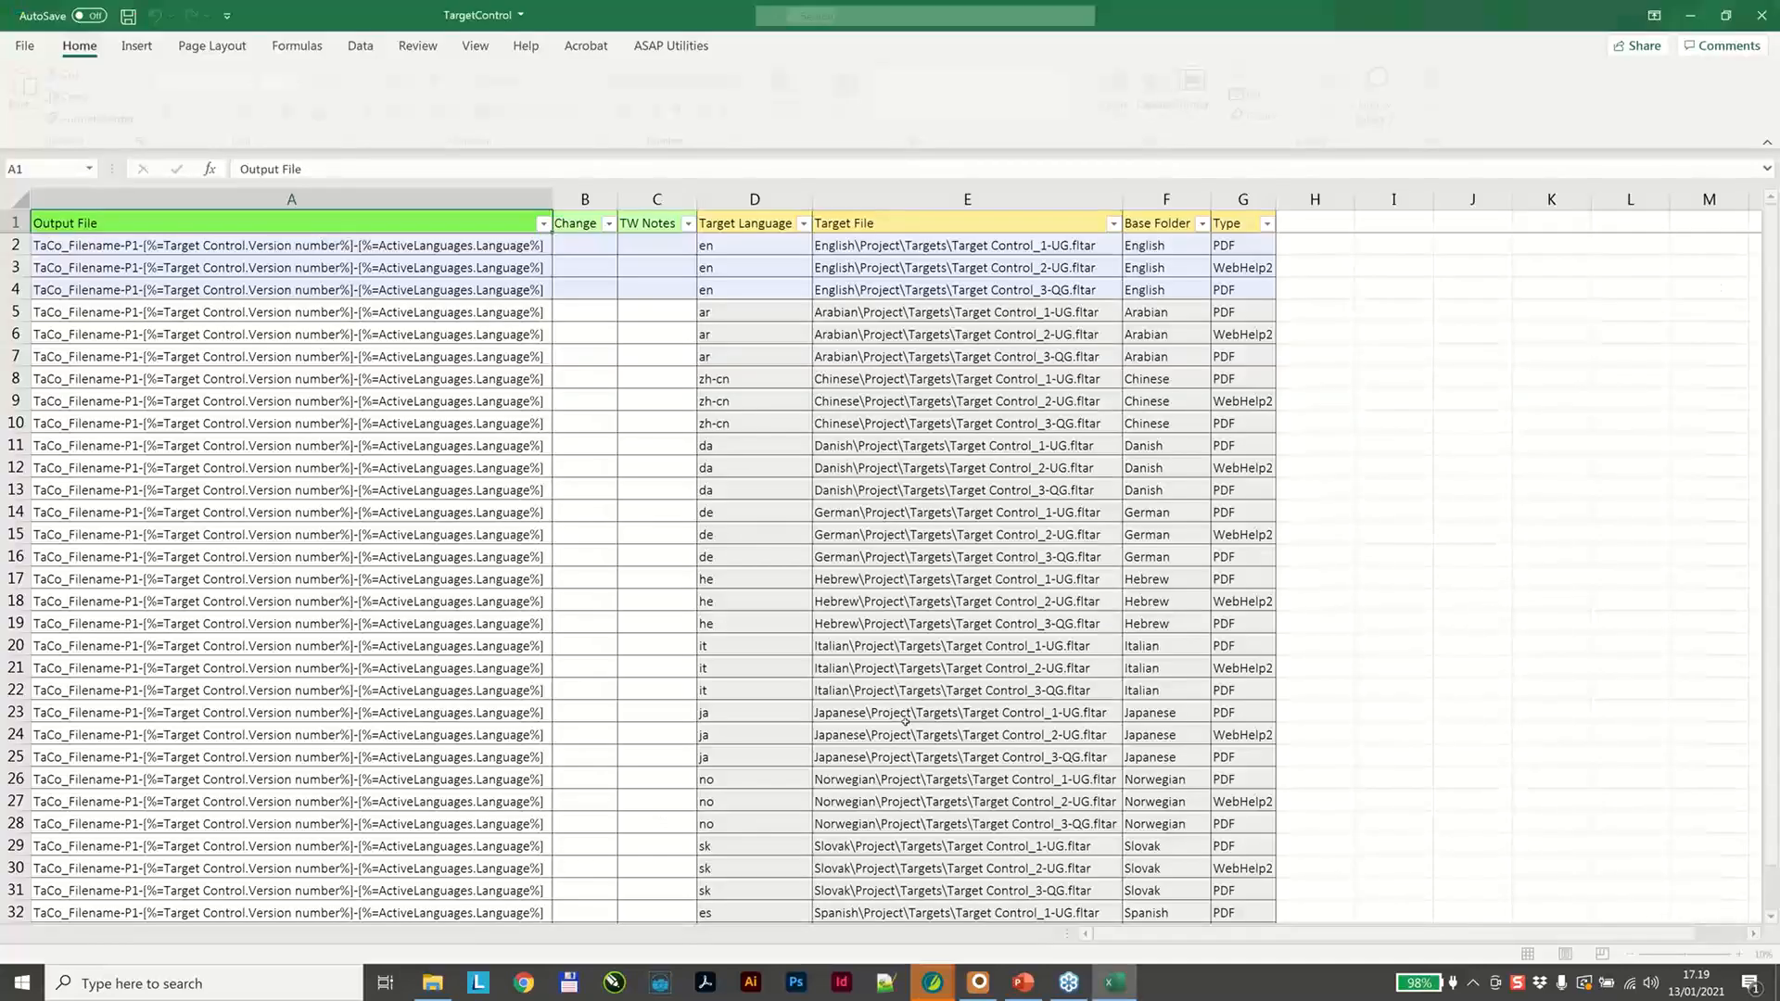
{"action": "left_click_drag", "start_coordinate": [742, 311], "coordinate": [788, 695]}
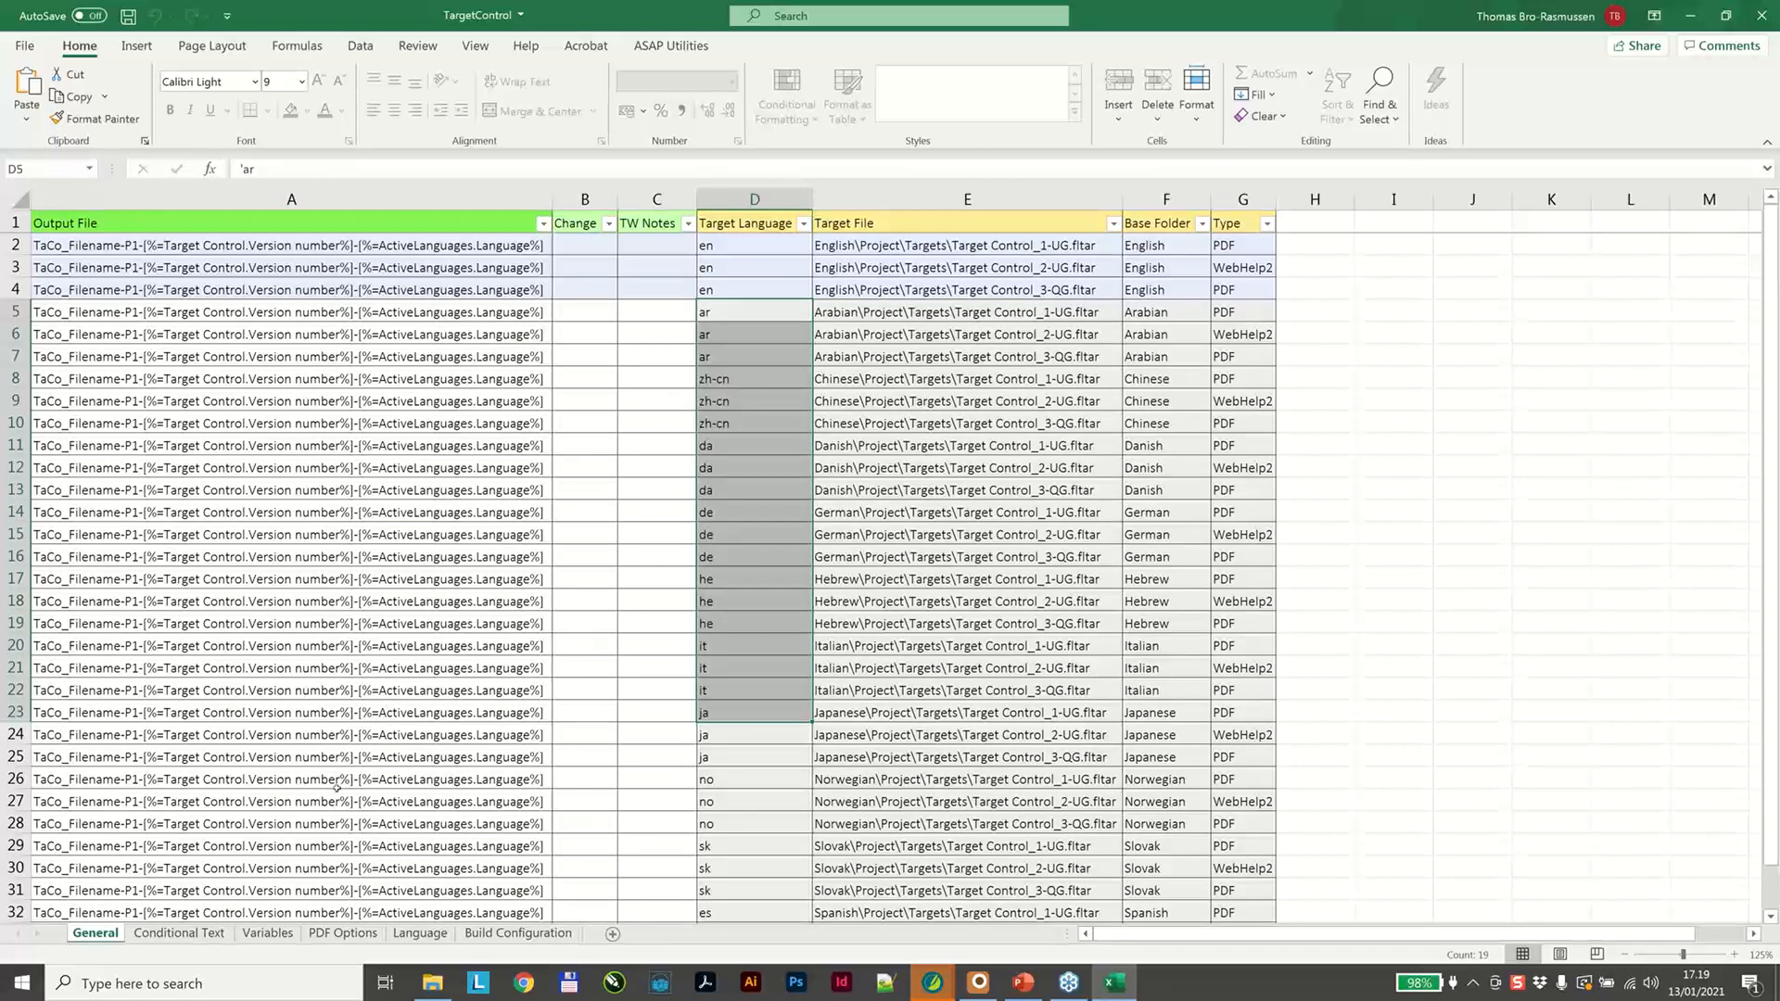
Examine the Variables sheet's rows and its Default Value, Variable and Target Value columns.
{"action": "left_click", "coordinate": [268, 934]}
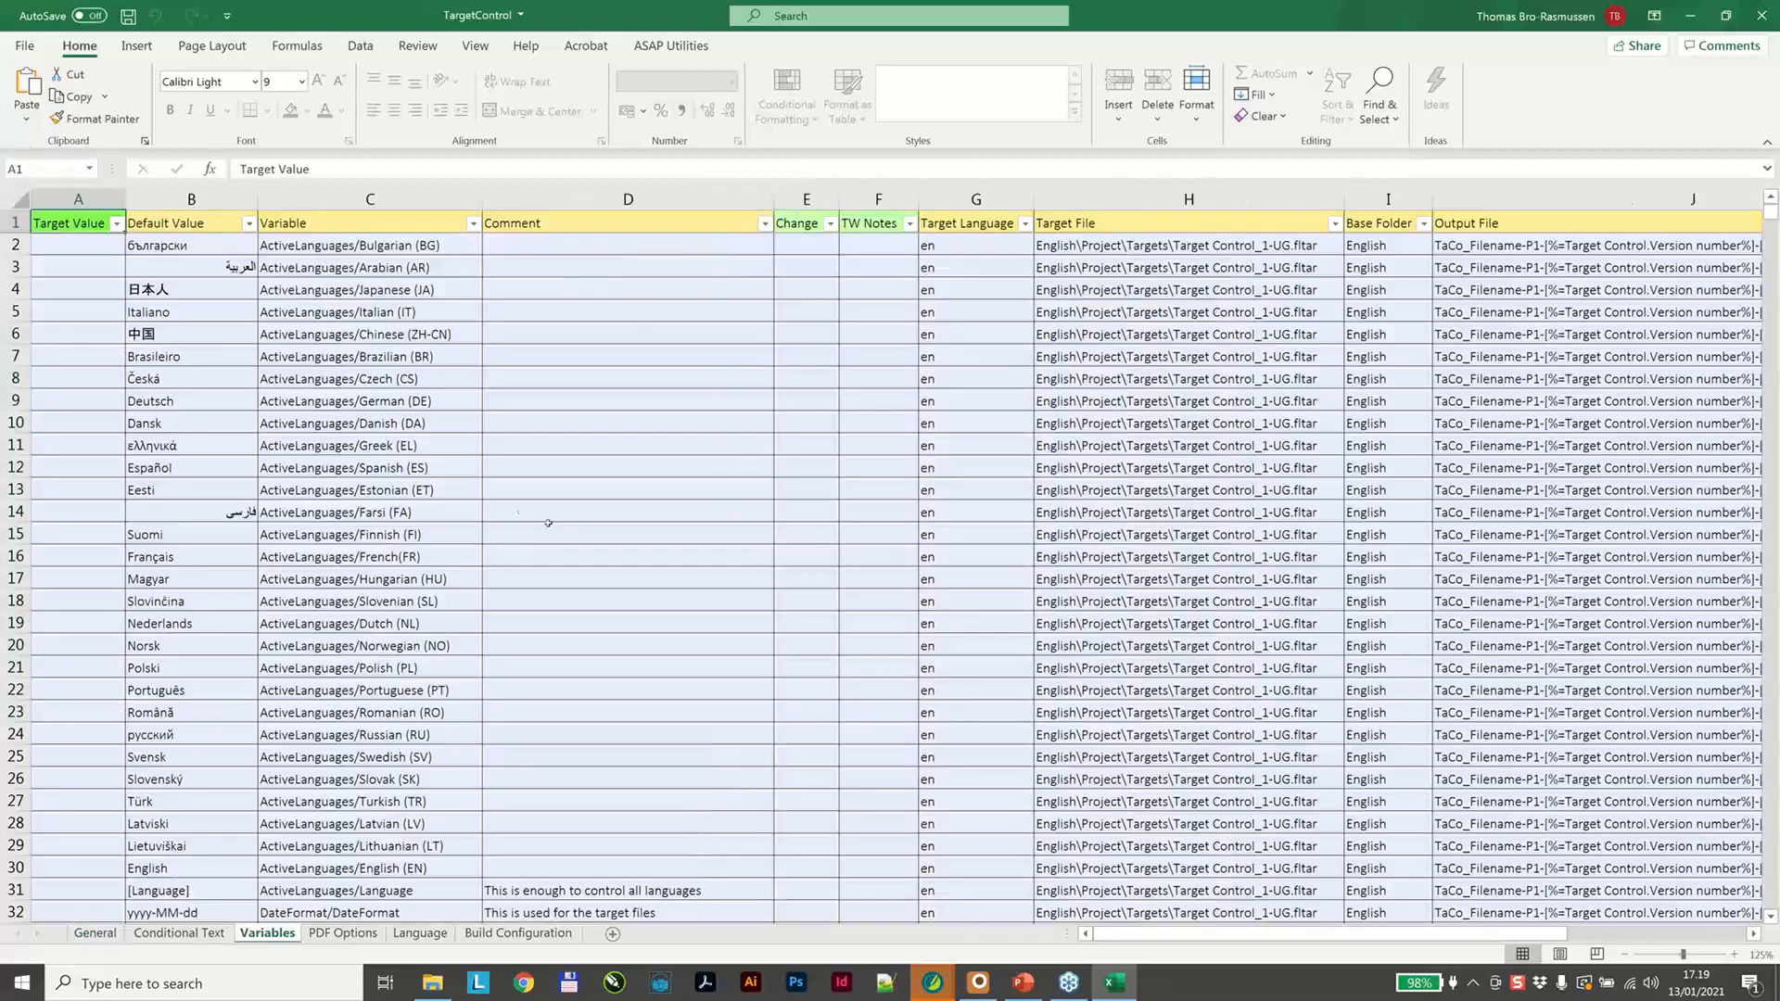
{"action": "left_click", "coordinate": [472, 224]}
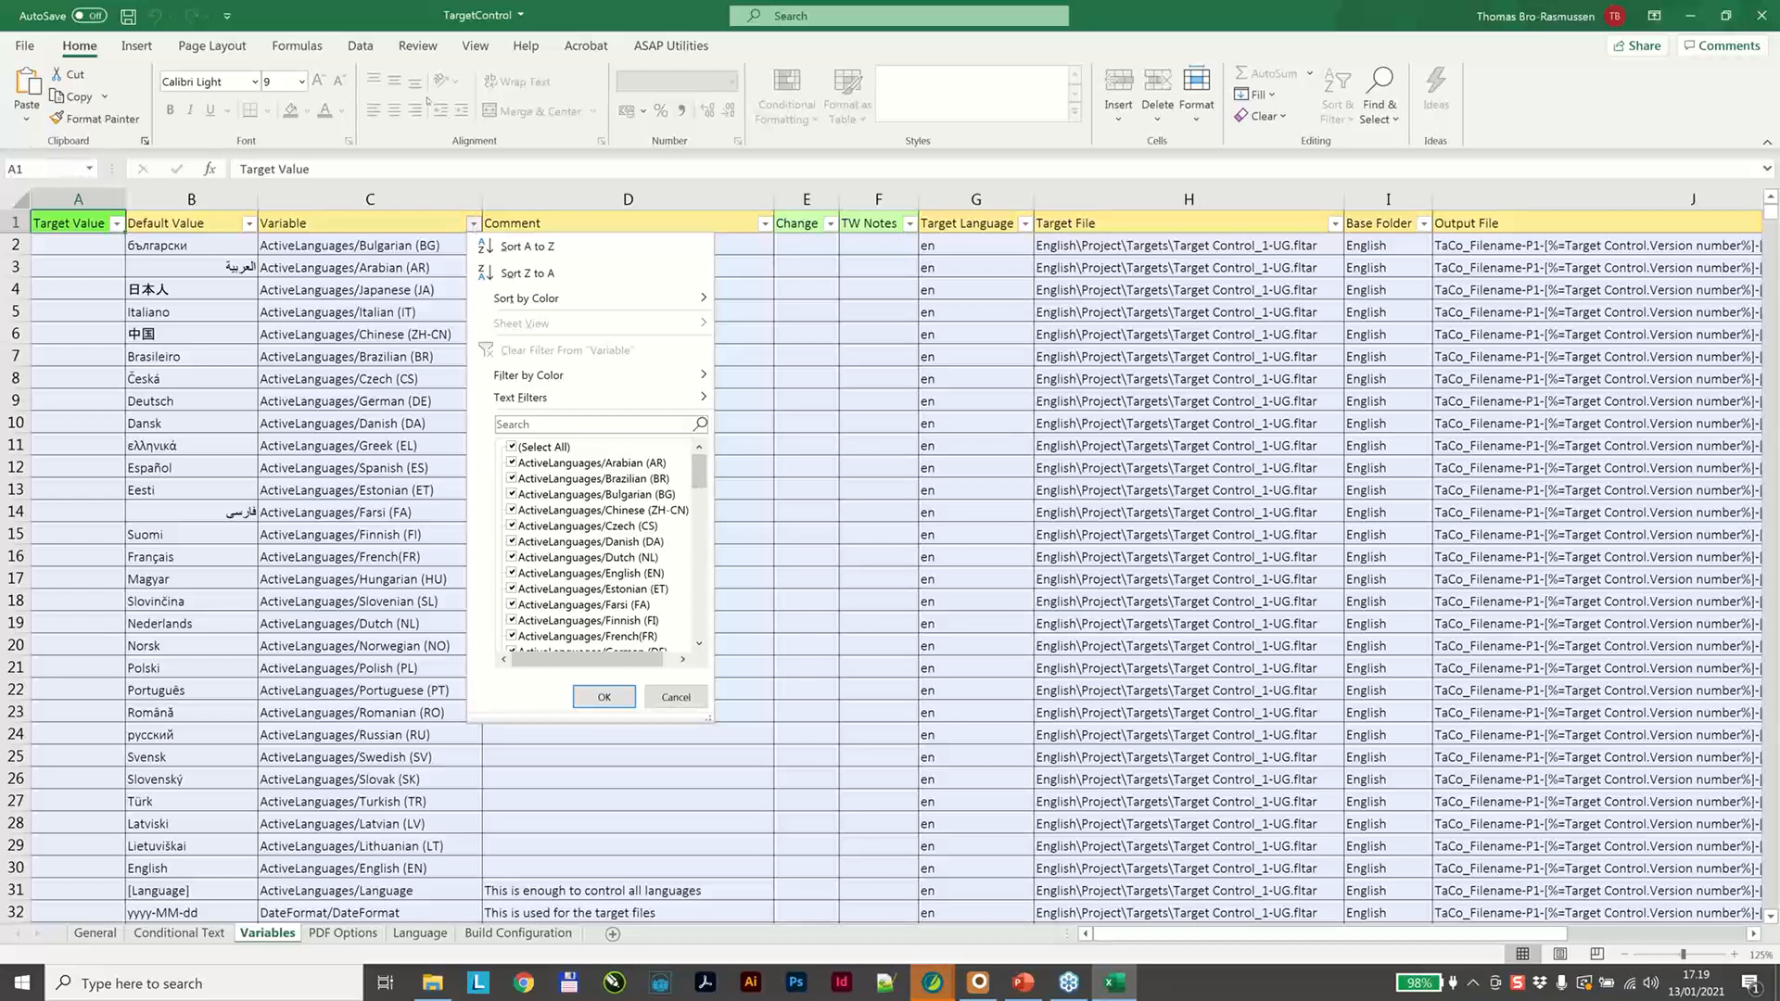
{"action": "left_click", "coordinate": [465, 323]}
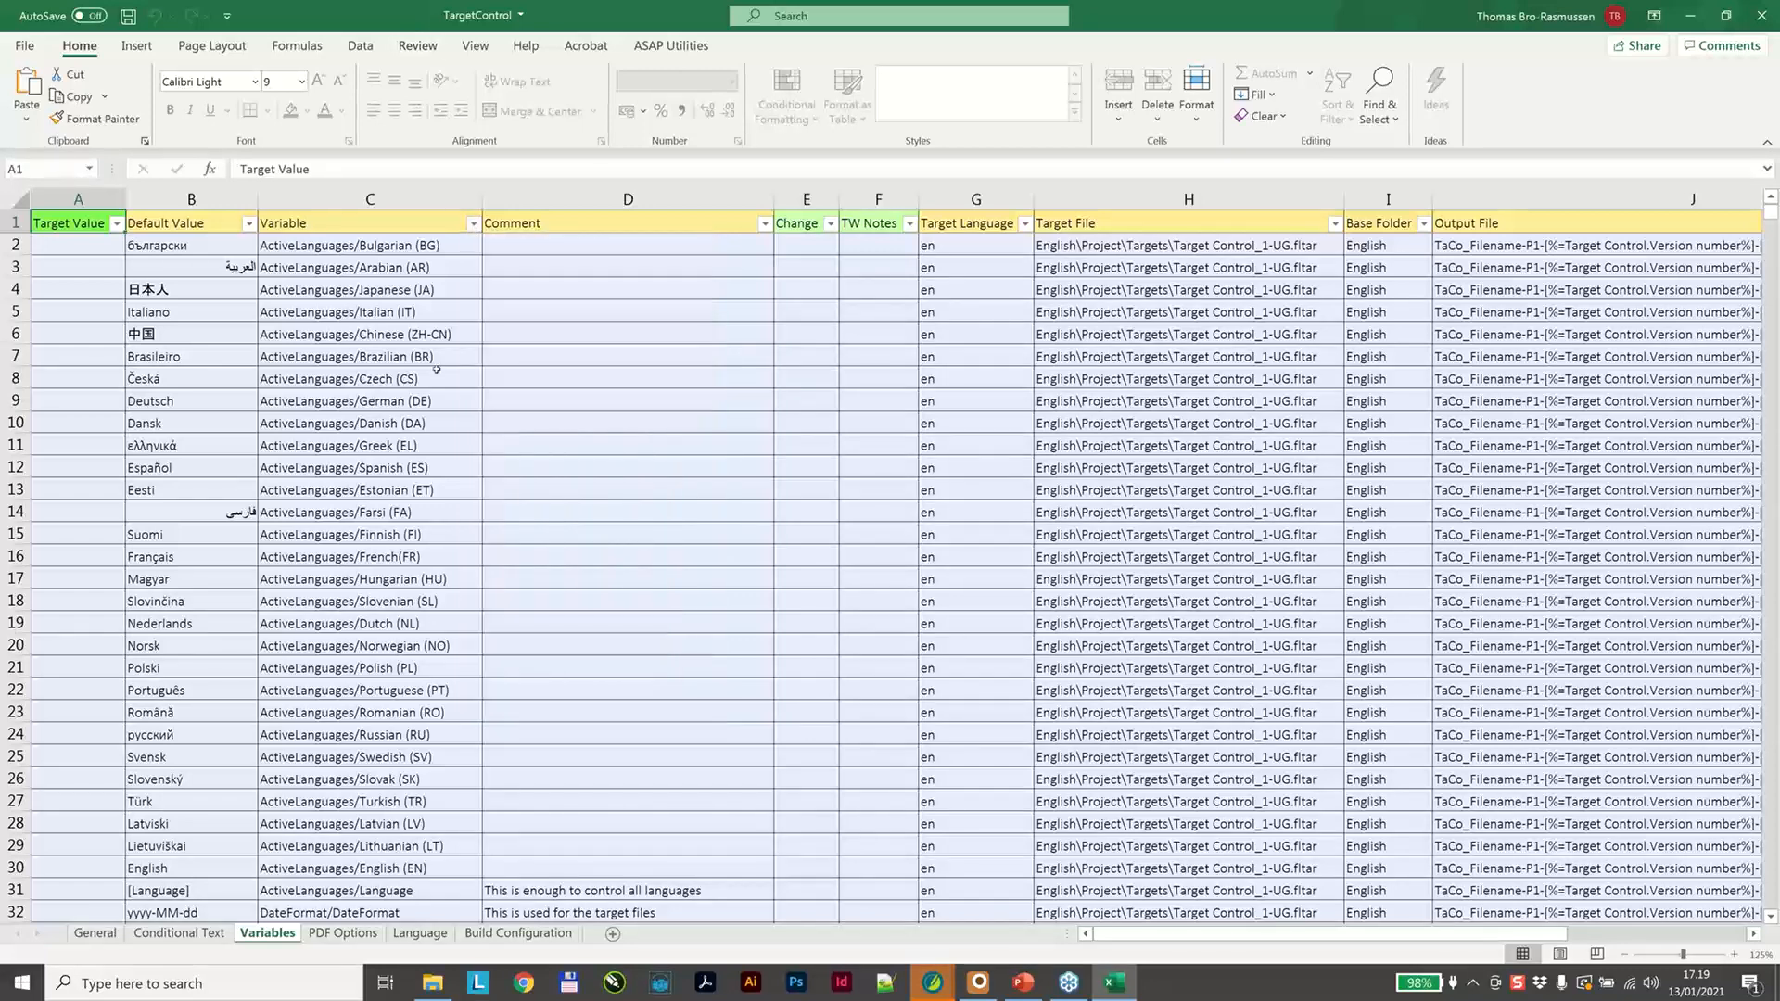
{"action": "scroll", "coordinate": [435, 370], "scroll_direction": "down", "scroll_amount": 1}
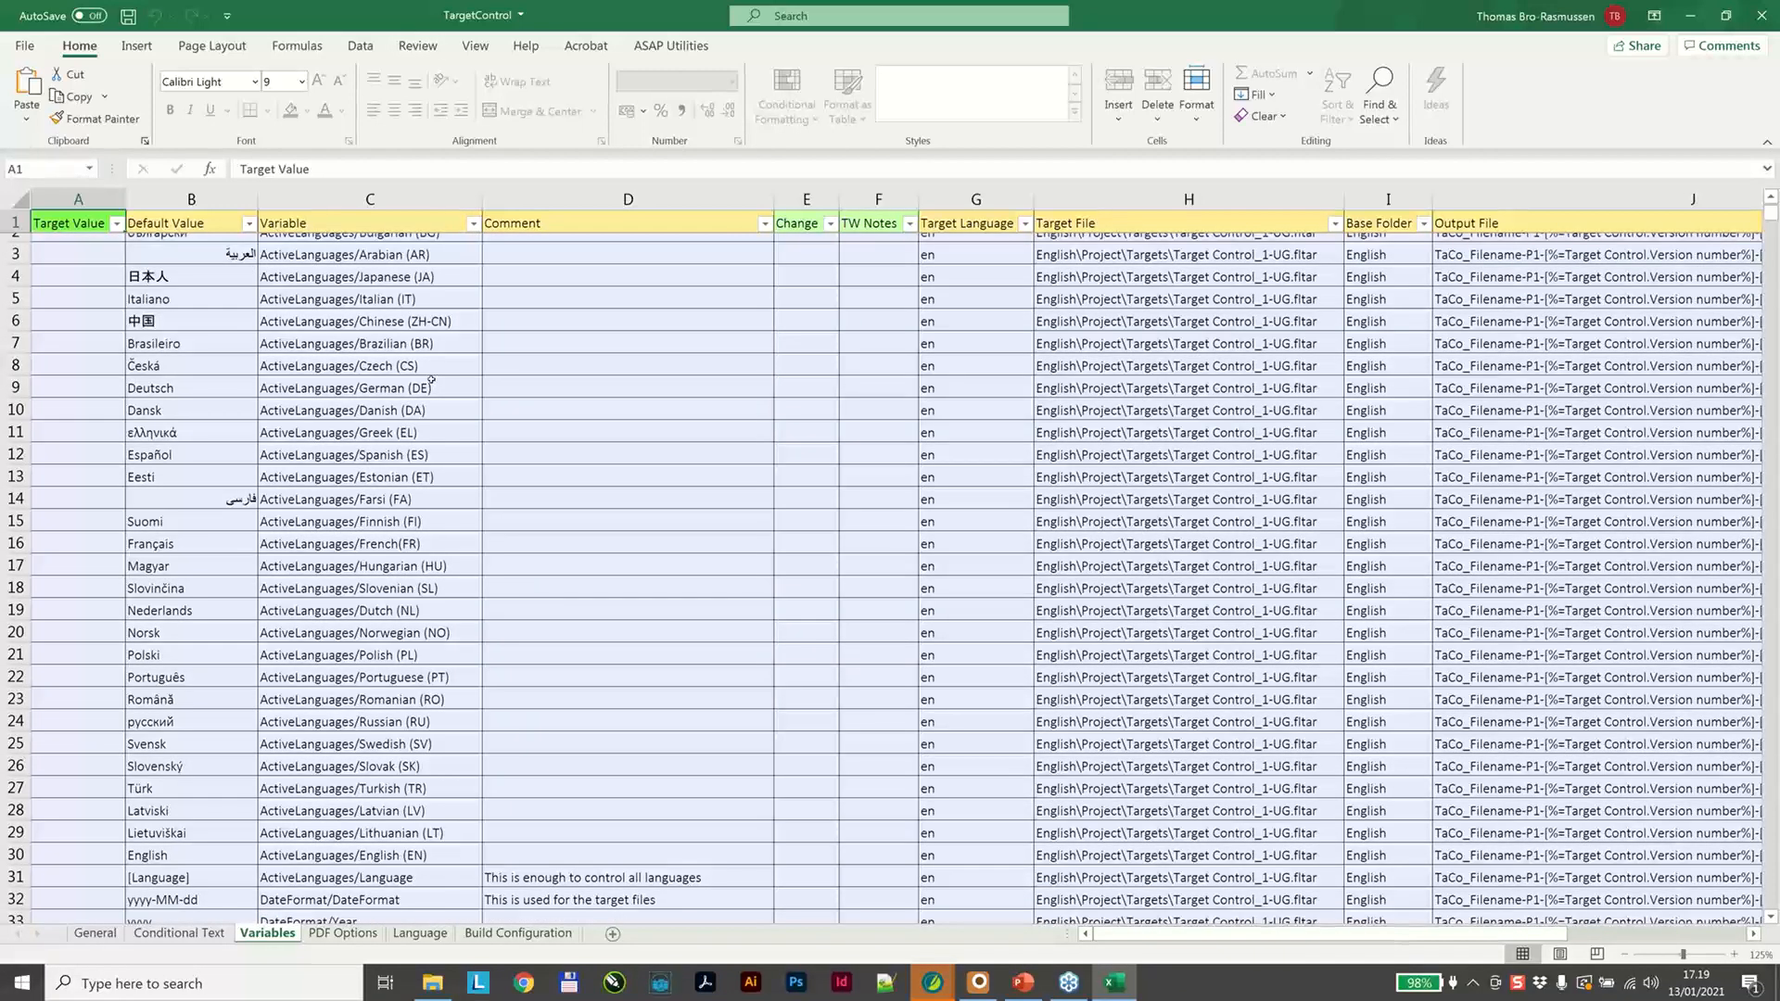
{"action": "scroll", "coordinate": [418, 492], "scroll_direction": "down", "scroll_amount": 8}
{"action": "scroll", "coordinate": [417, 493], "scroll_direction": "down", "scroll_amount": 7}
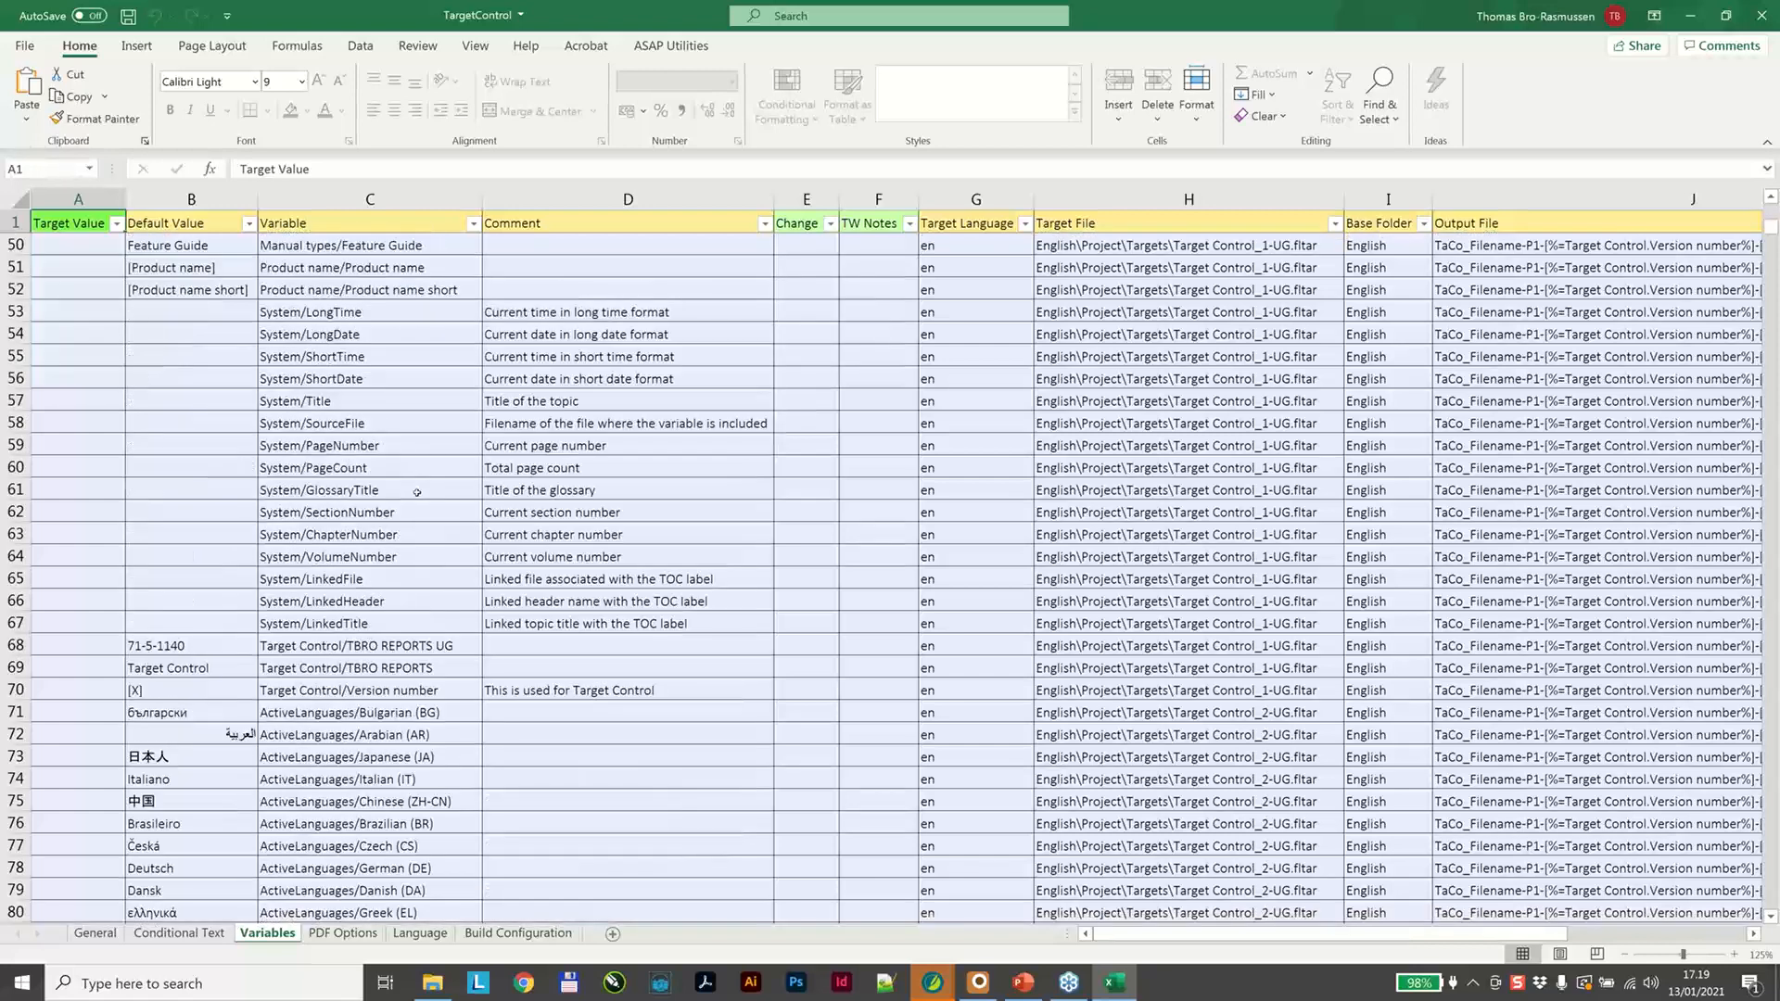
{"action": "scroll", "coordinate": [417, 493], "scroll_direction": "down", "scroll_amount": 4}
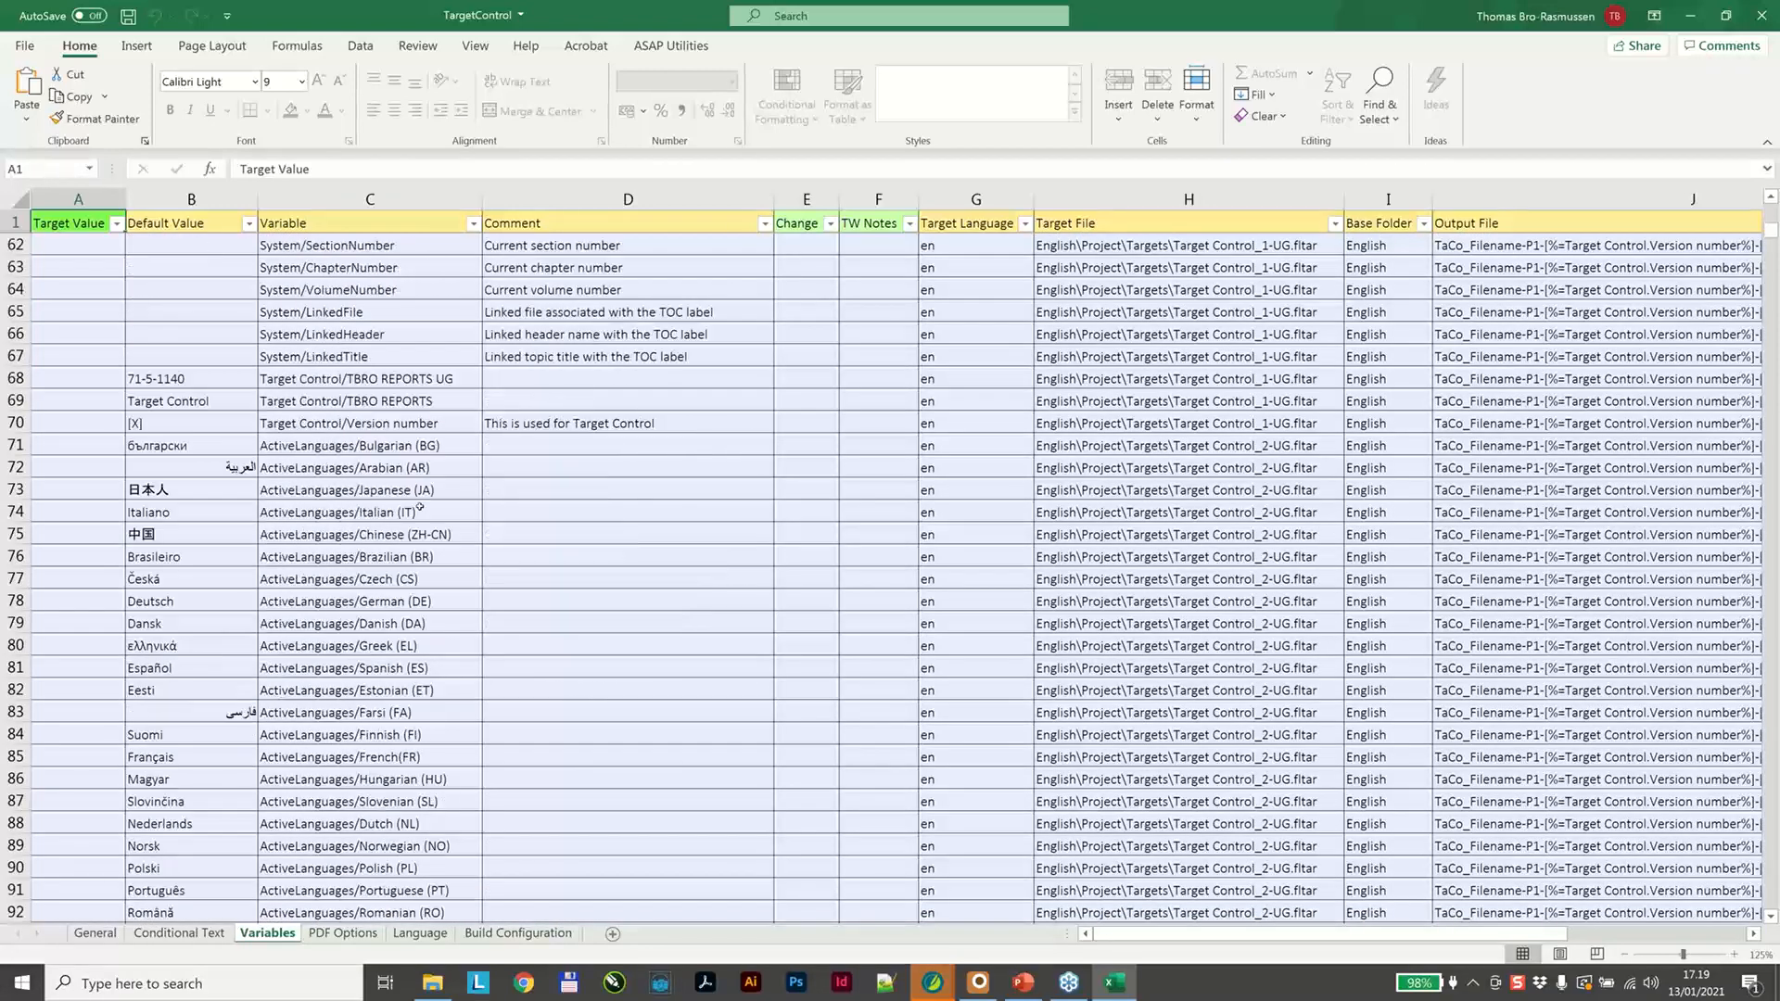
{"action": "scroll", "coordinate": [419, 508], "scroll_direction": "down", "scroll_amount": 10}
{"action": "scroll", "coordinate": [408, 559], "scroll_direction": "down", "scroll_amount": 4}
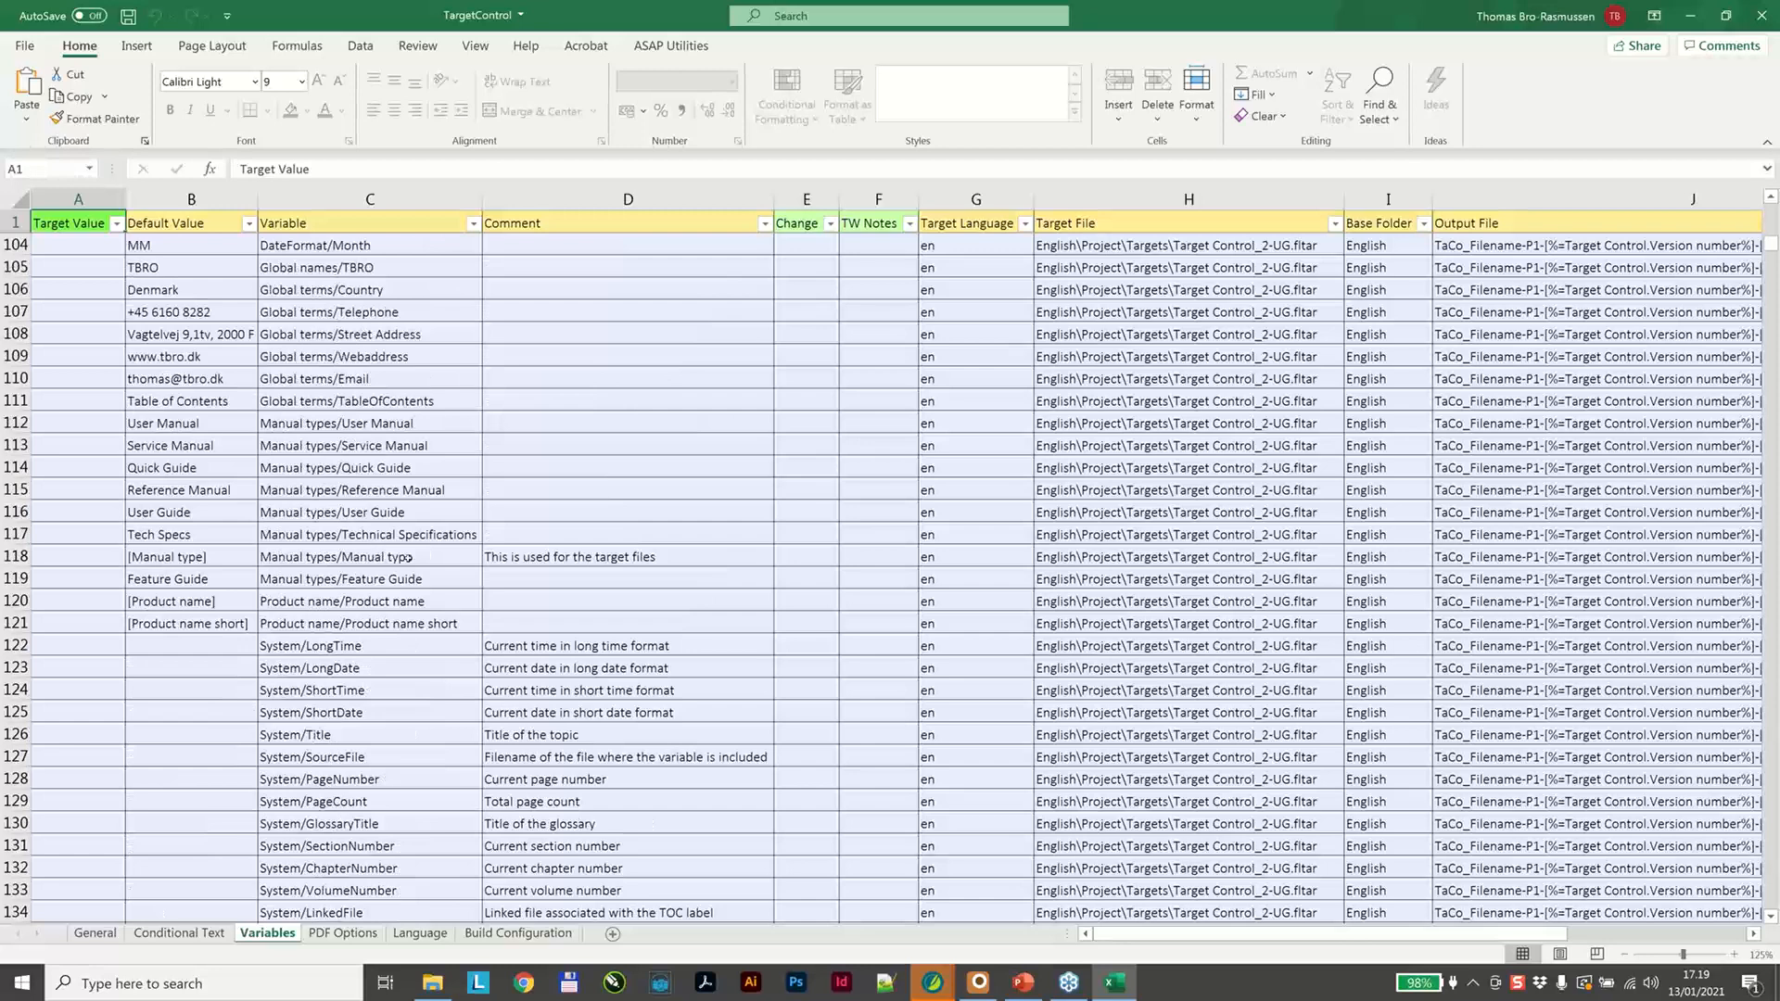
{"action": "scroll", "coordinate": [408, 557], "scroll_direction": "up", "scroll_amount": 18}
{"action": "scroll", "coordinate": [408, 558], "scroll_direction": "up", "scroll_amount": 16}
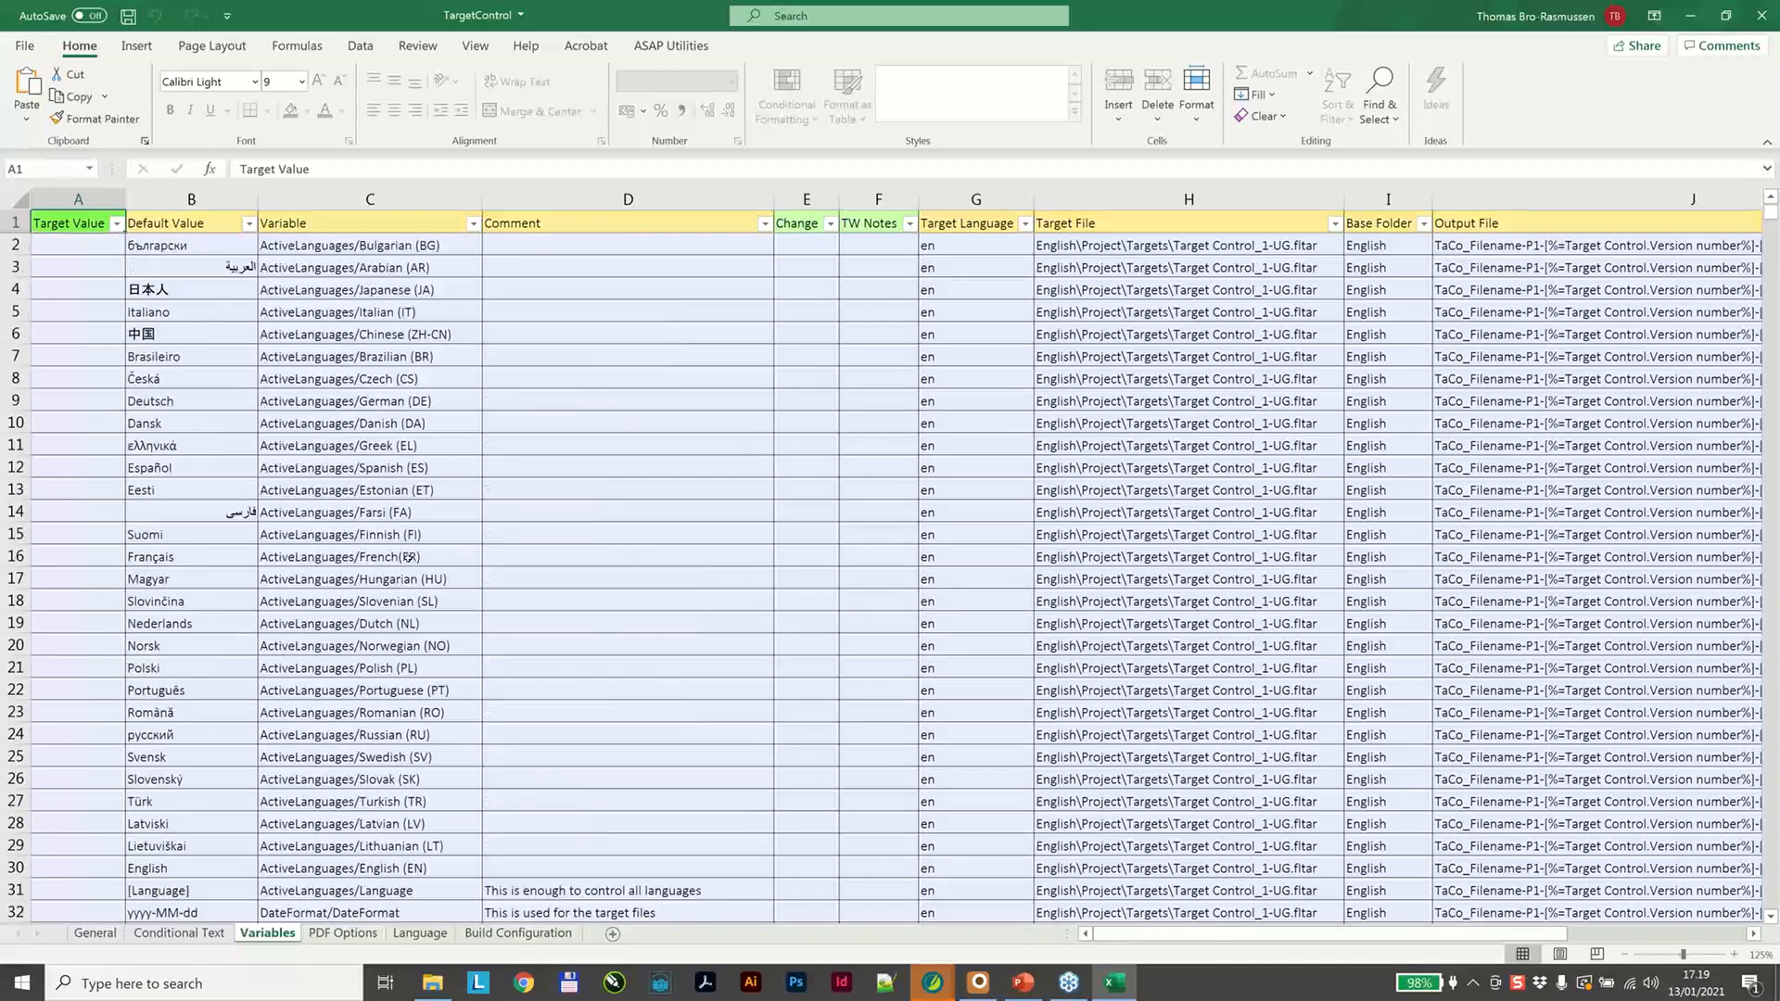
{"action": "left_click", "coordinate": [229, 202]}
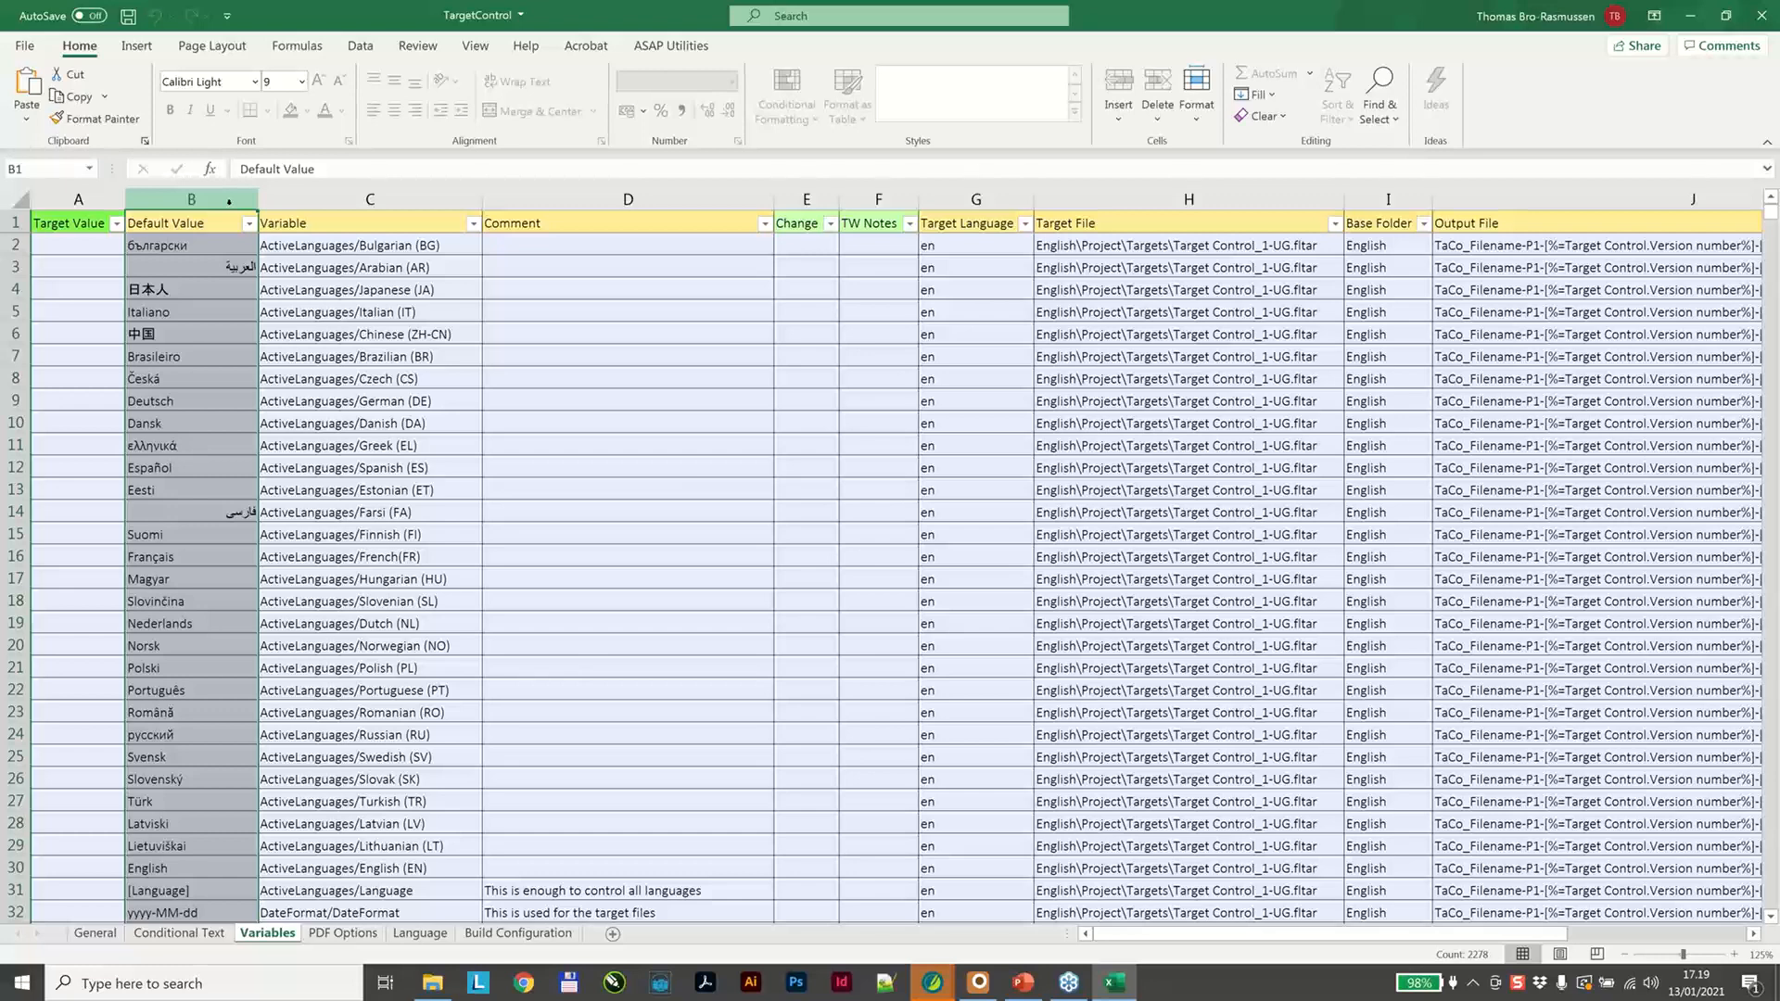
{"action": "left_click", "coordinate": [349, 203]}
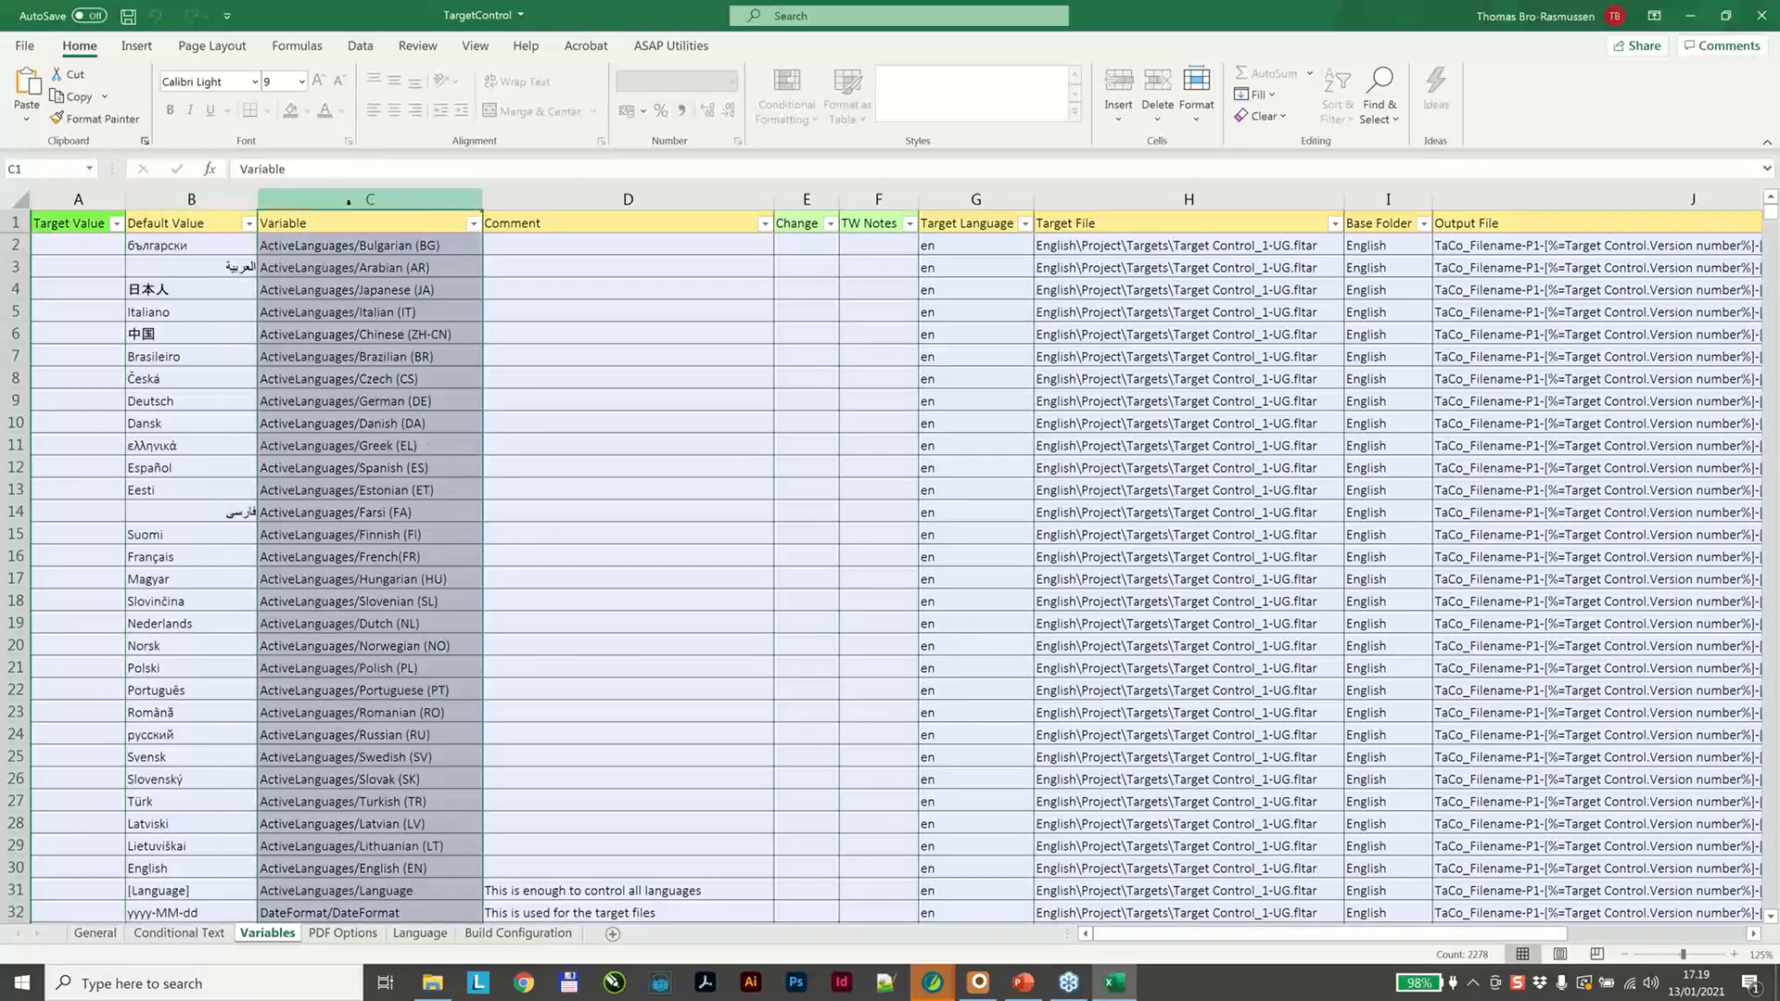
{"action": "left_click", "coordinate": [99, 203]}
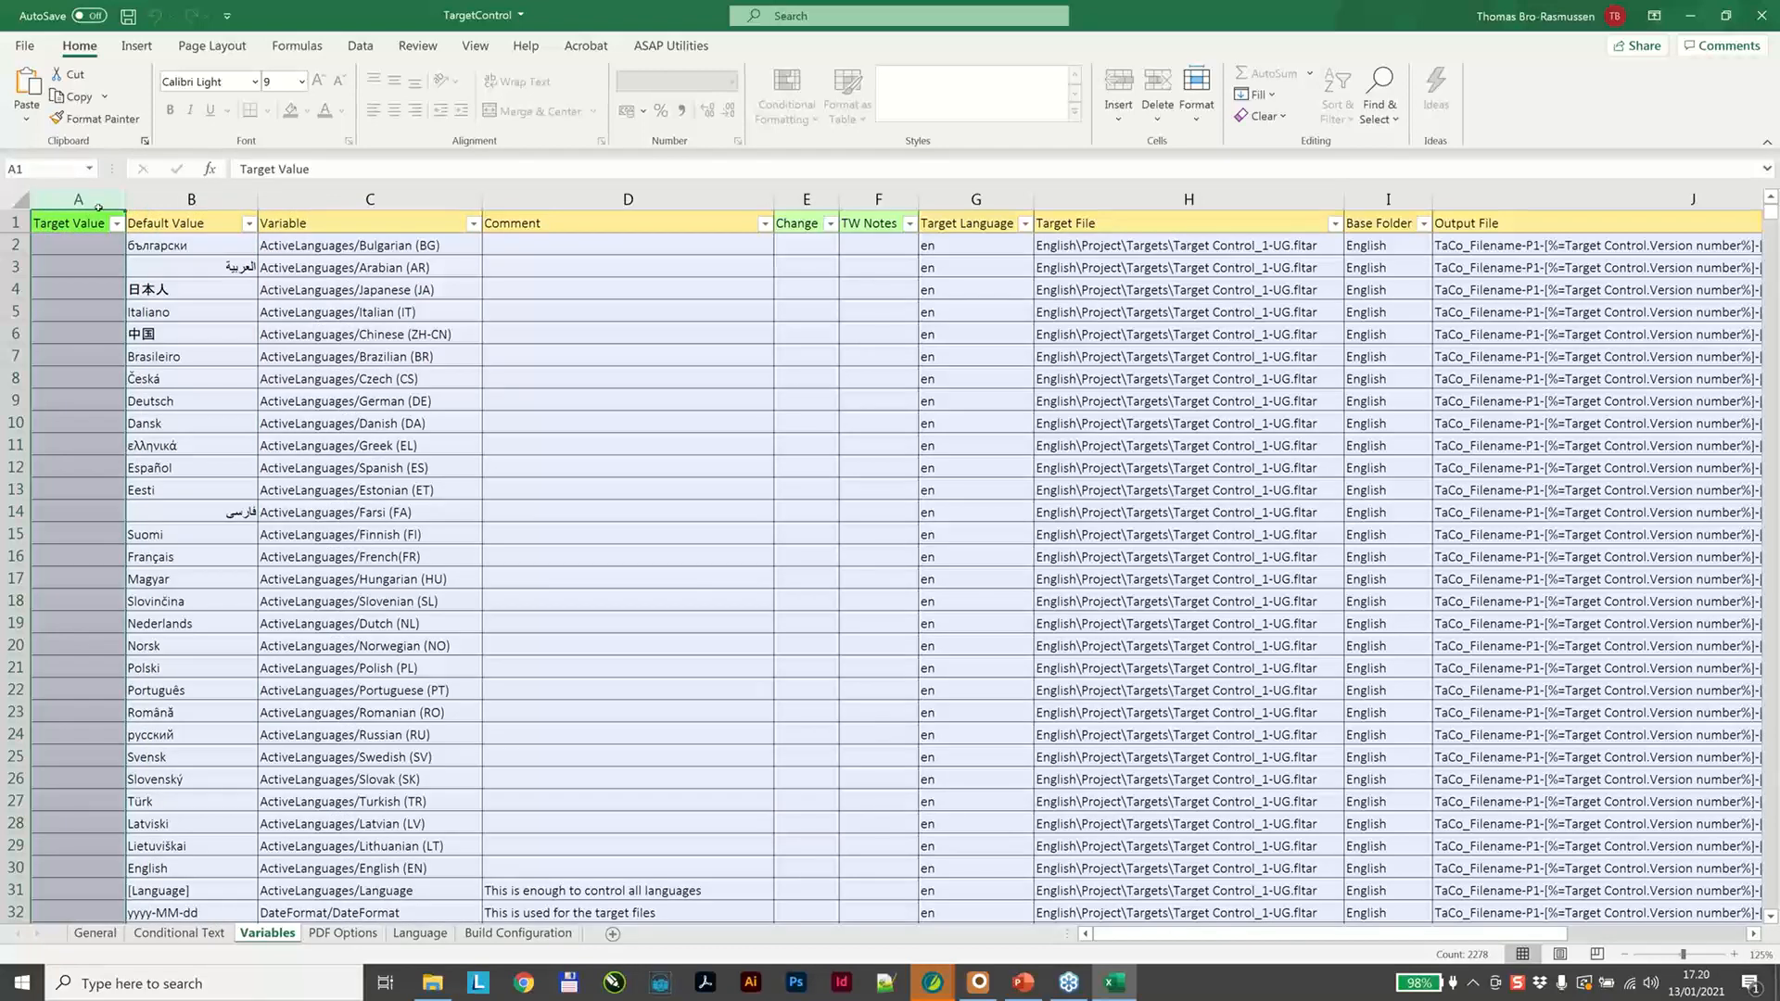
Filter the Variables sheet's Variable column by searching for user and keeping only Manual types/User Guide.
{"action": "left_click", "coordinate": [473, 223]}
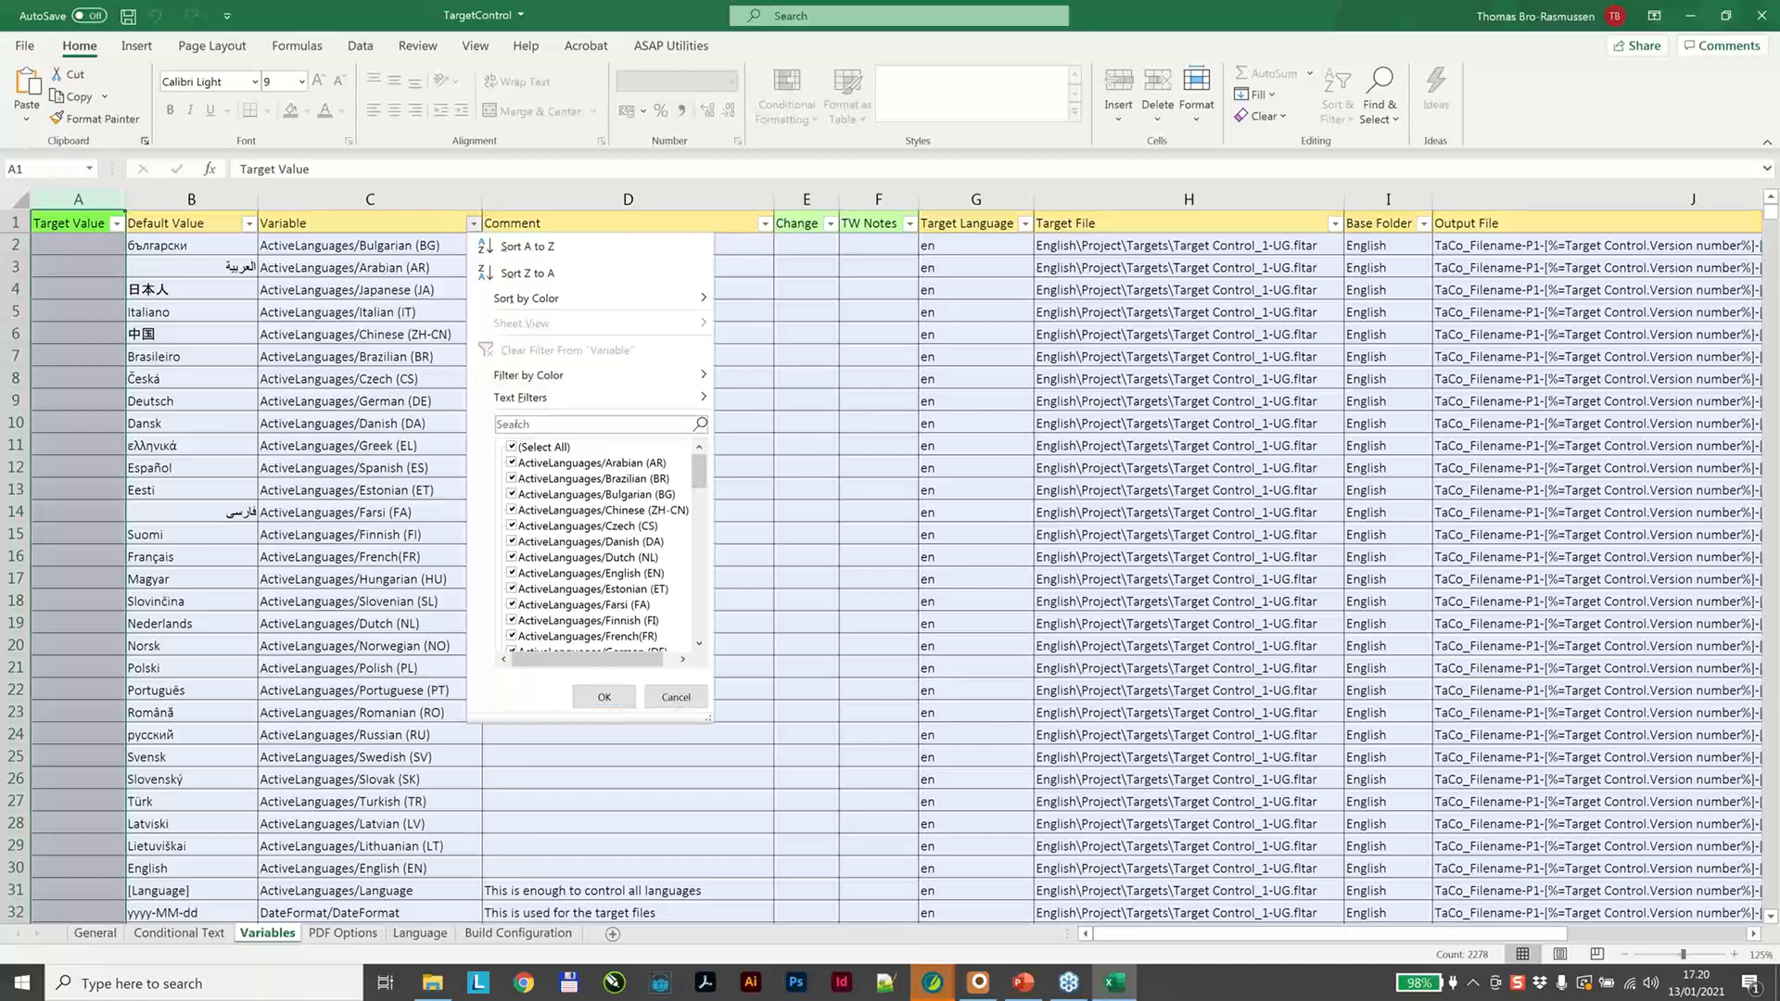
{"action": "left_click", "coordinate": [516, 423]}
{"action": "type", "text": "jhser"}
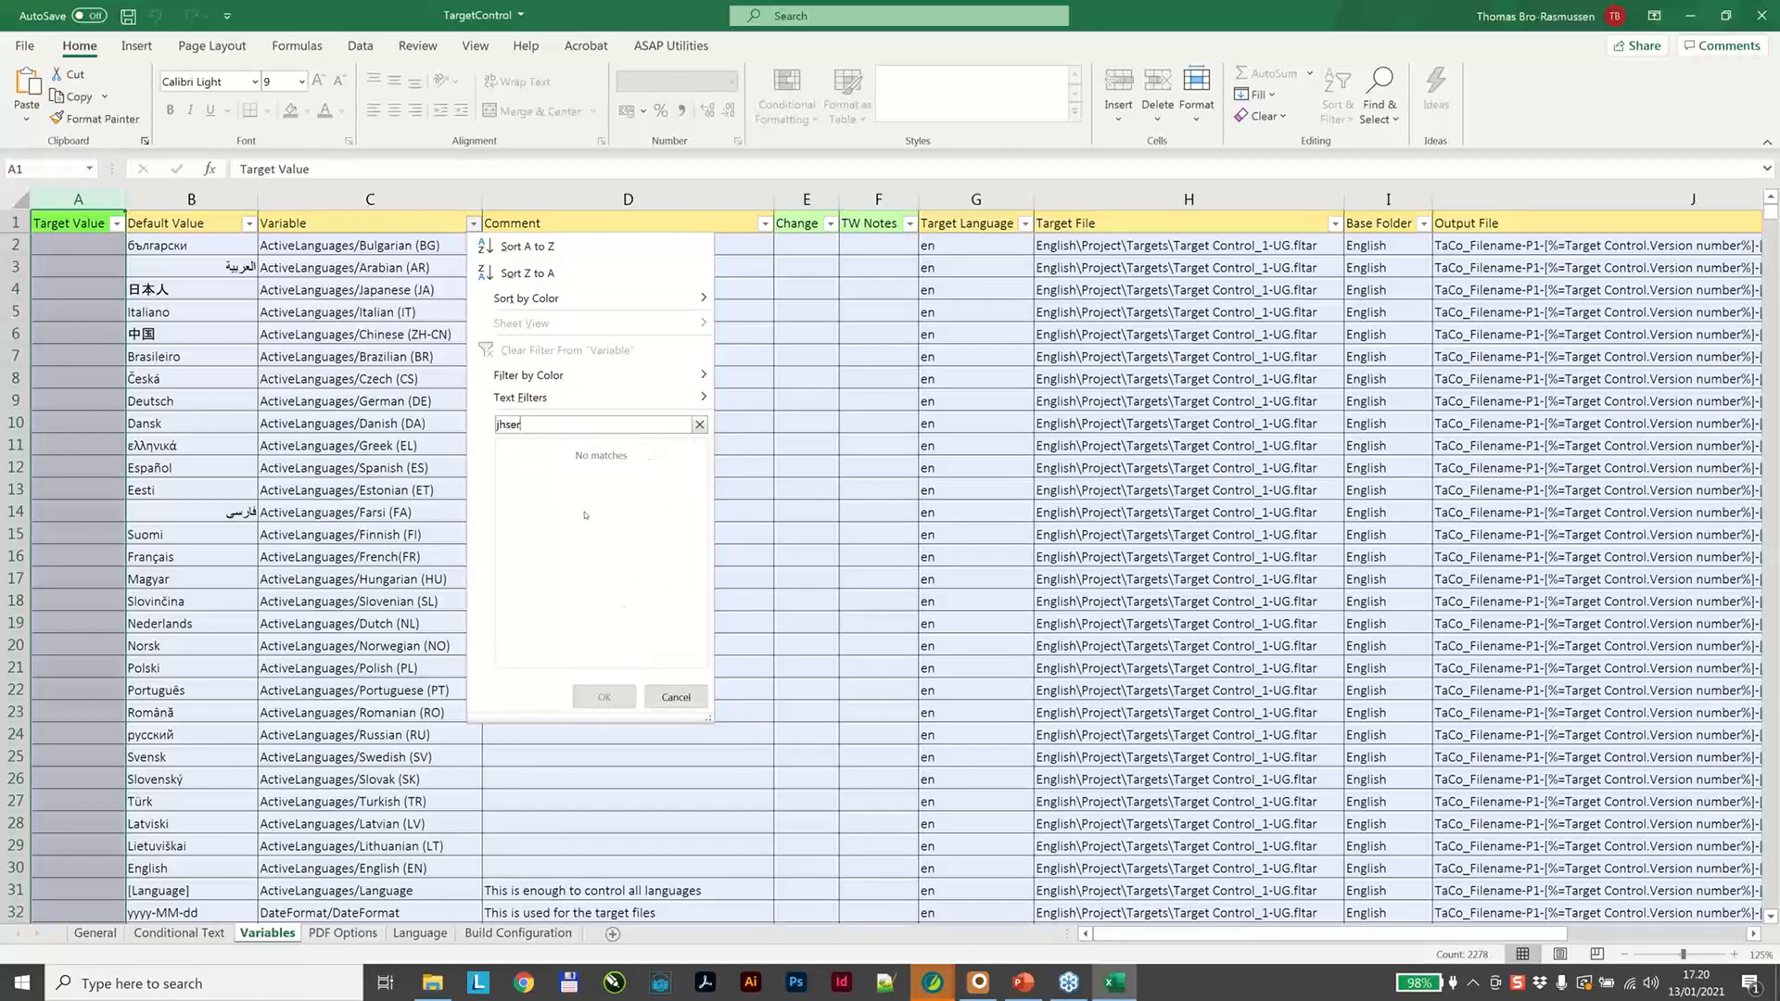
{"action": "key", "text": "BackSpace"}
{"action": "key", "text": "BackSpace"}
{"action": "key", "text": "BackSpace"}
{"action": "key", "text": "BackSpace"}
{"action": "key", "text": "BackSpace"}
{"action": "type", "text": "u"}
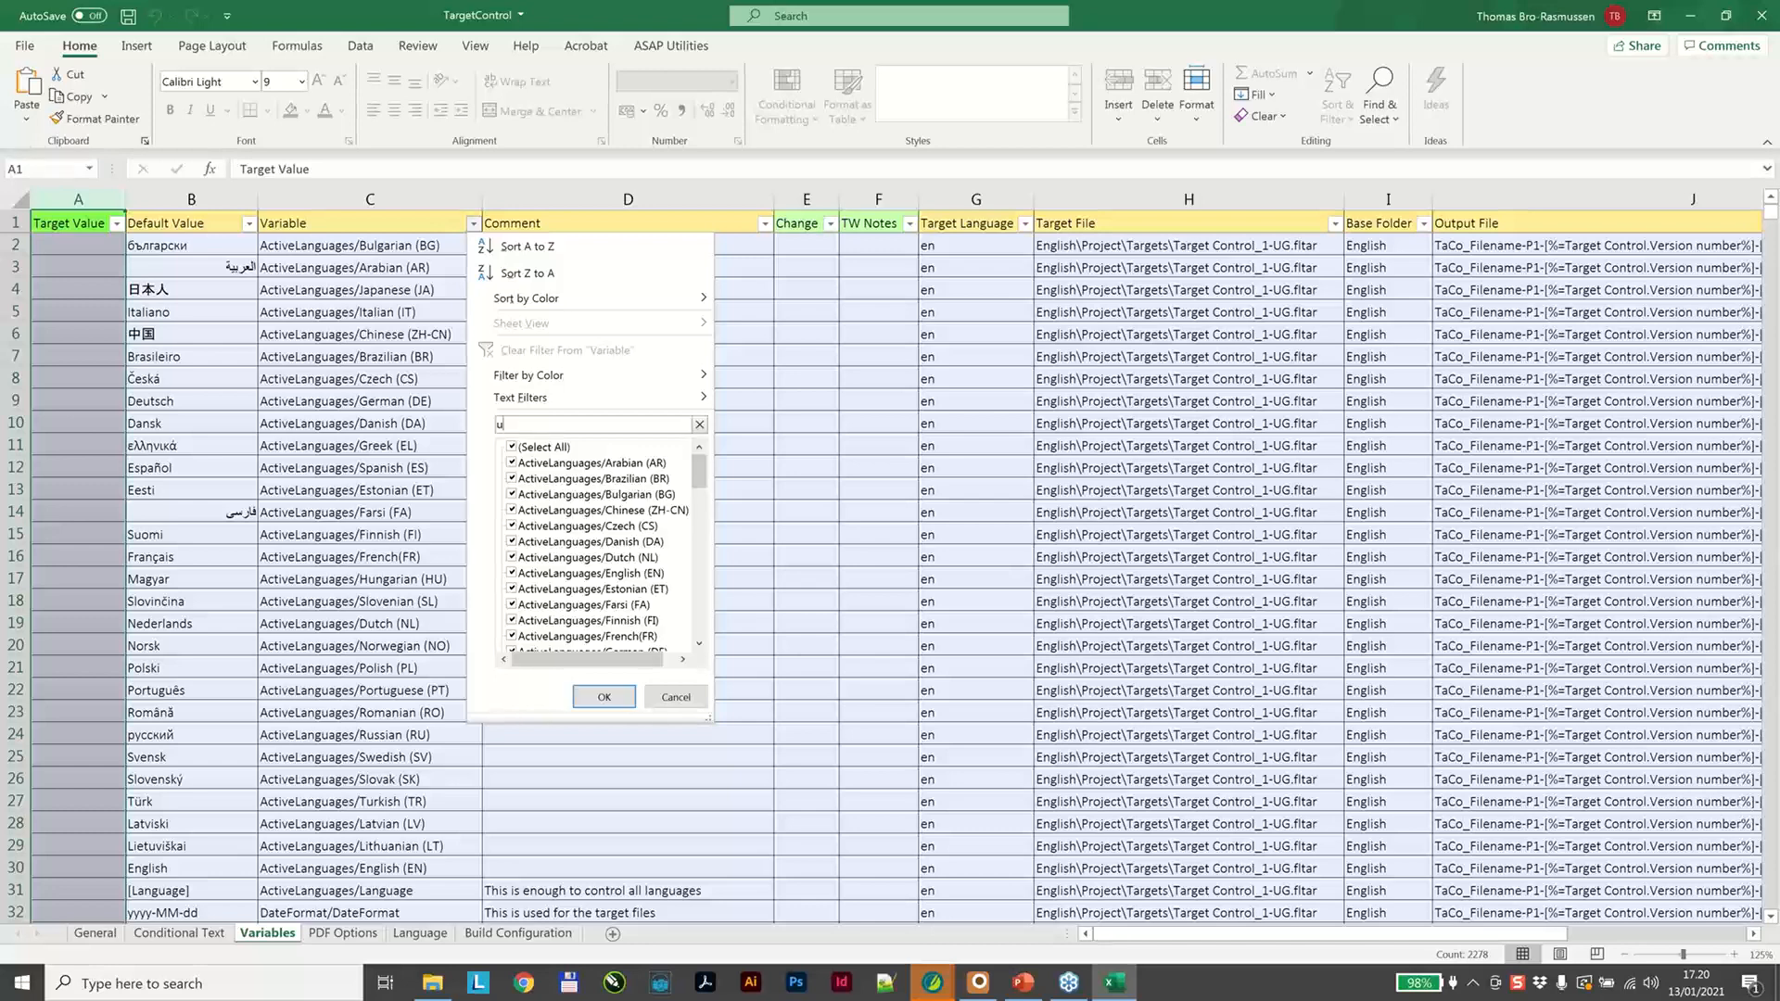
{"action": "type", "text": "ser"}
{"action": "left_click", "coordinate": [540, 496]}
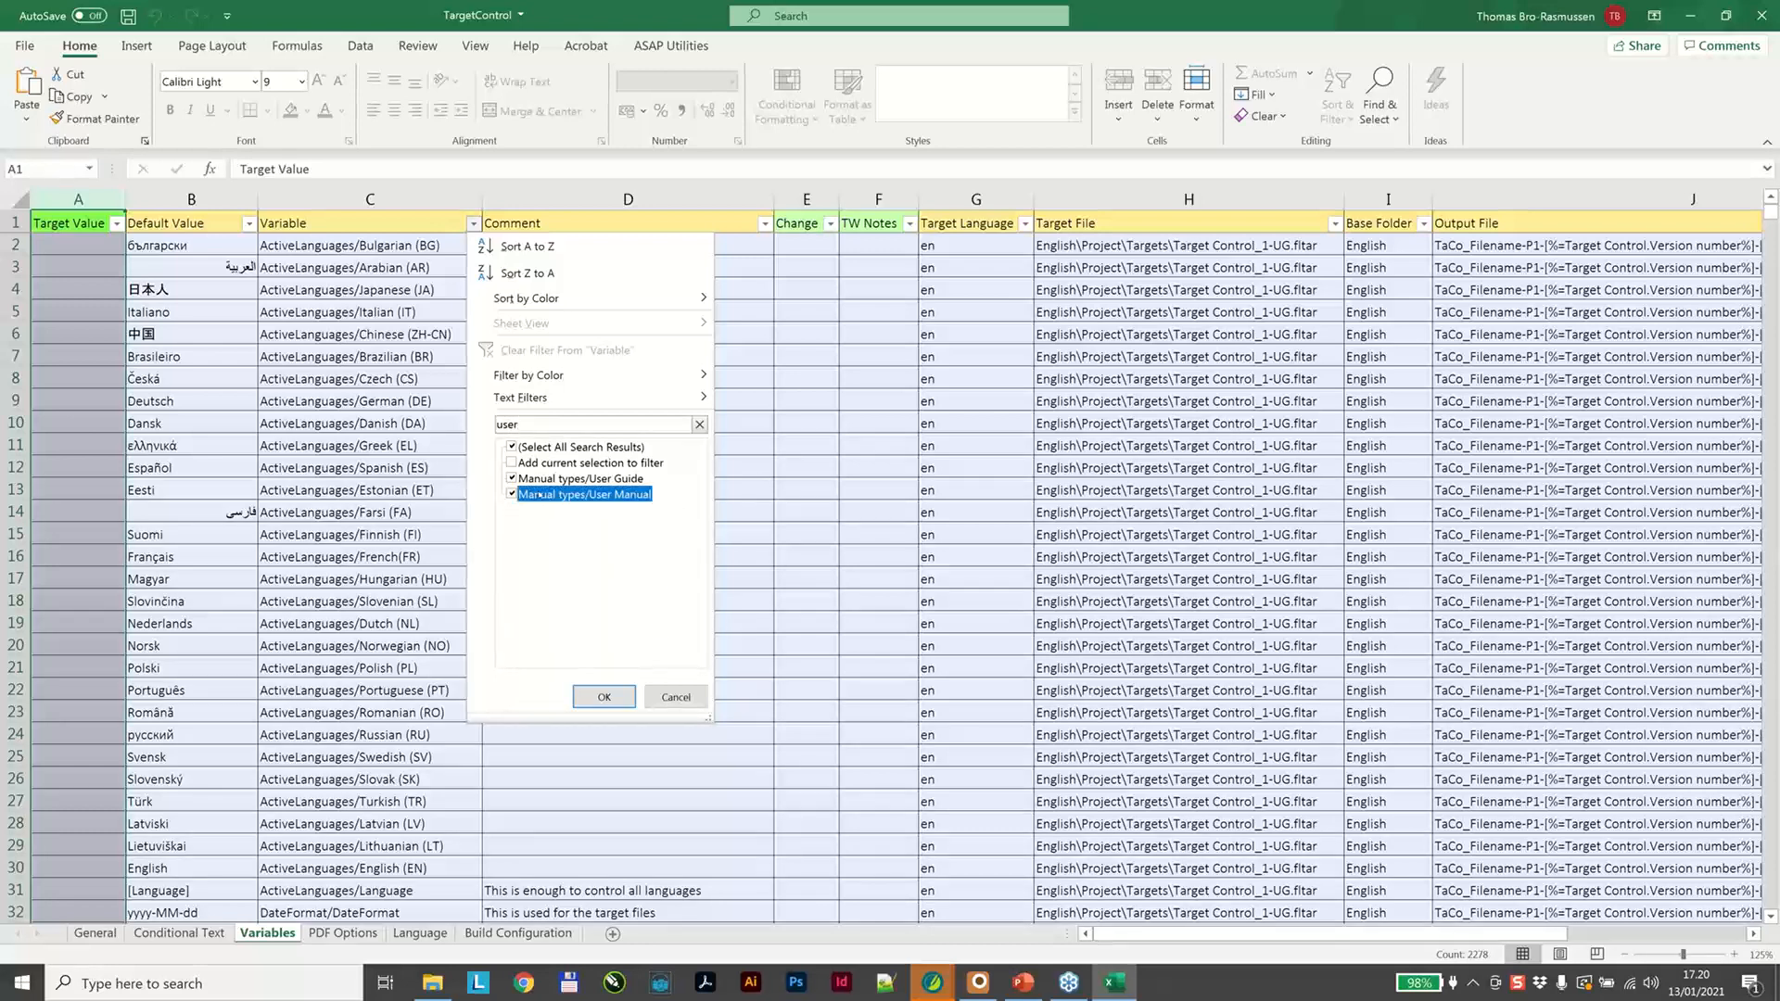
{"action": "left_click", "coordinate": [593, 698]}
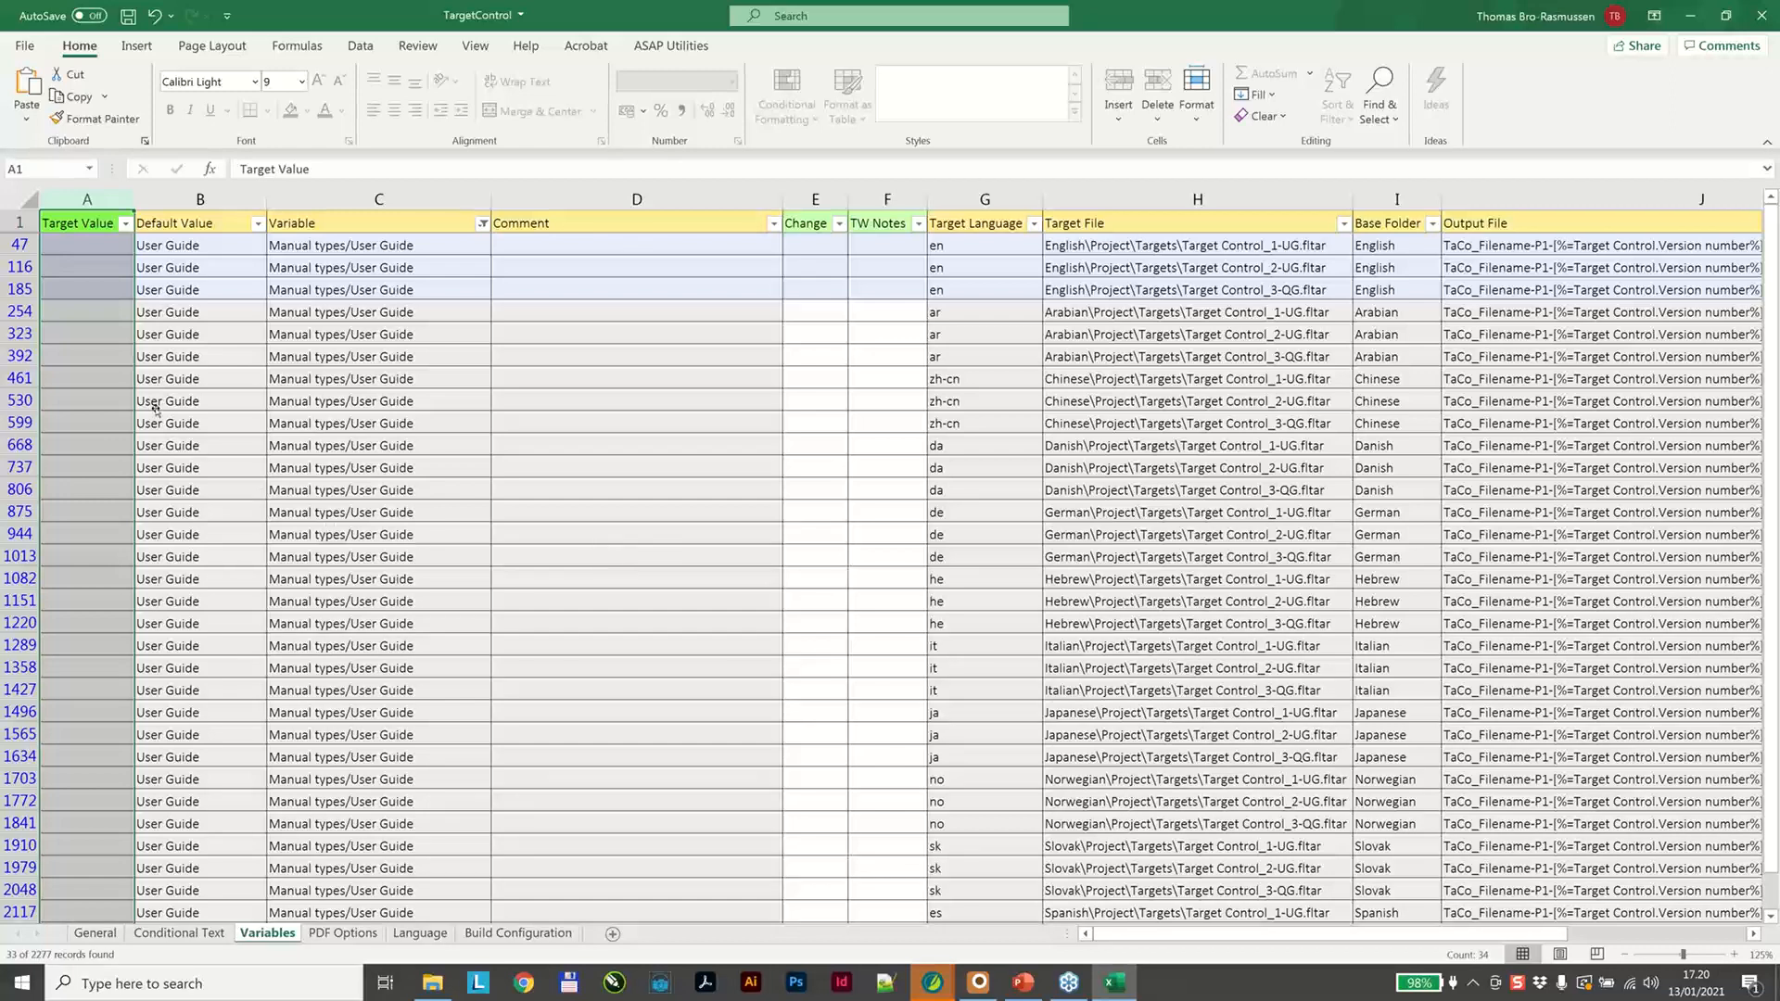
Enter the User Guide target values, three rows each: دليل المستخدم, 用户指南, Brugerguide, Benutzerhandbuch, מדריך למשתמש, Guida utente, ユーザーガイド and Brukerhåndboken.
{"action": "left_click", "coordinate": [114, 312]}
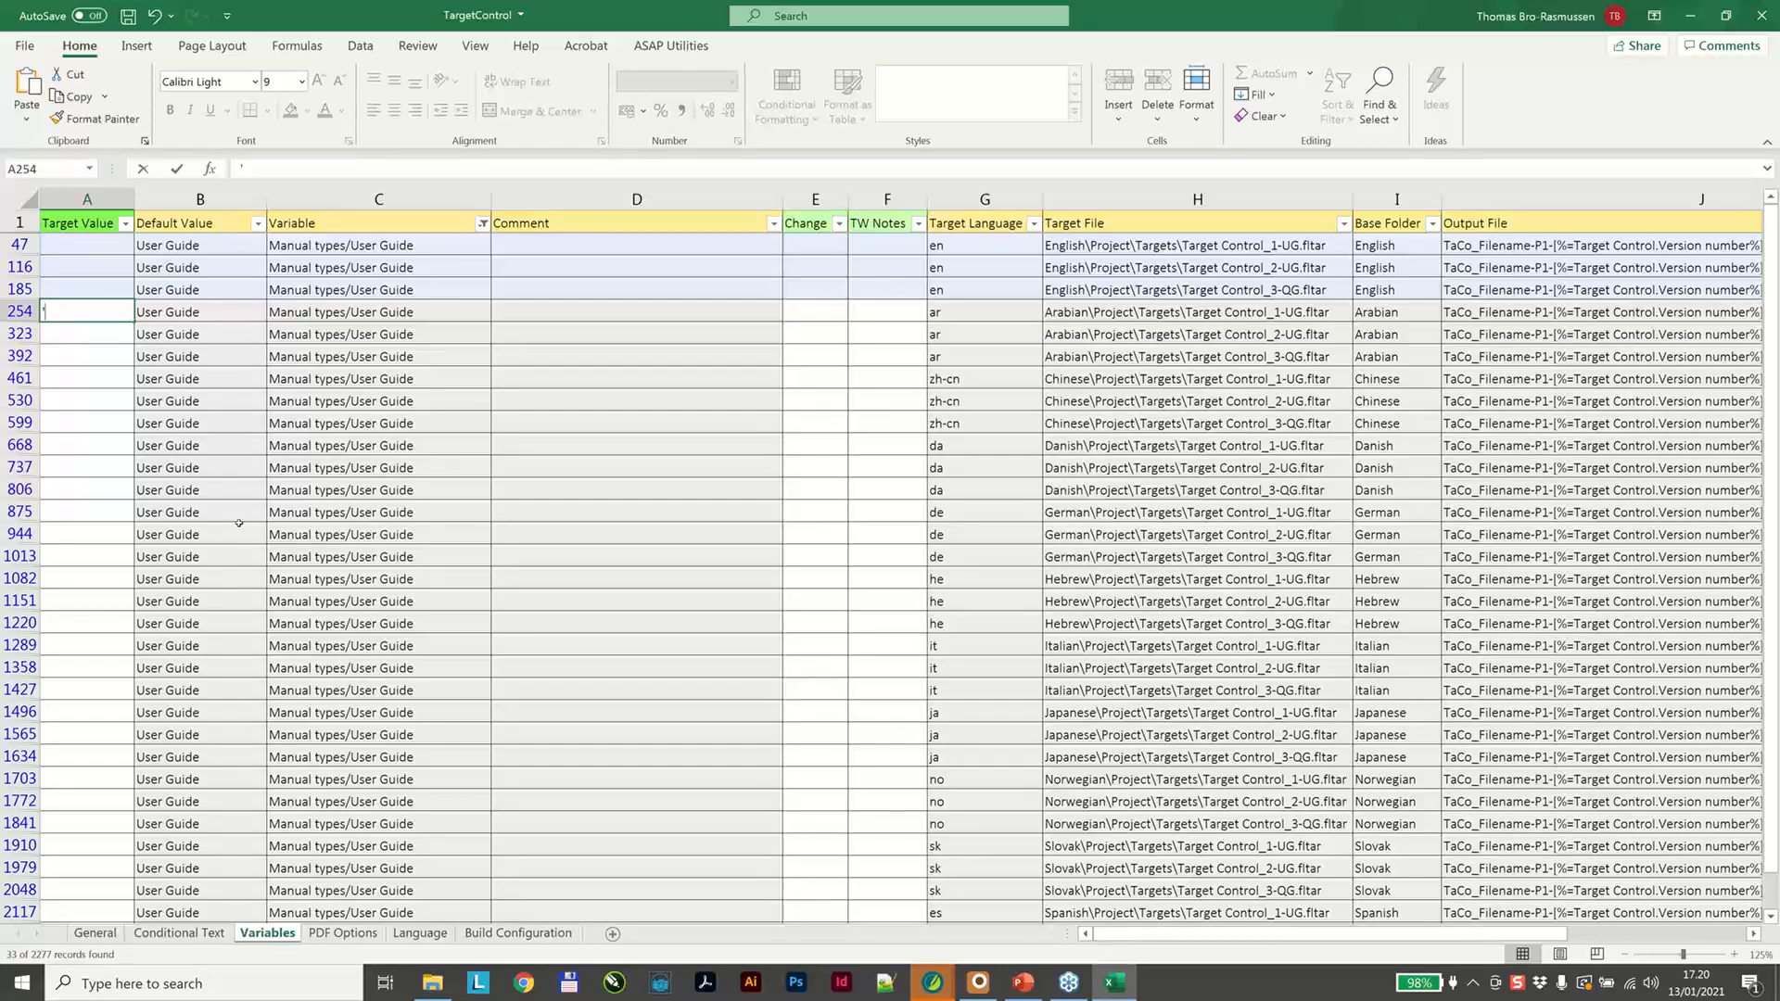
{"action": "type", "text": "دليل المستخدم"}
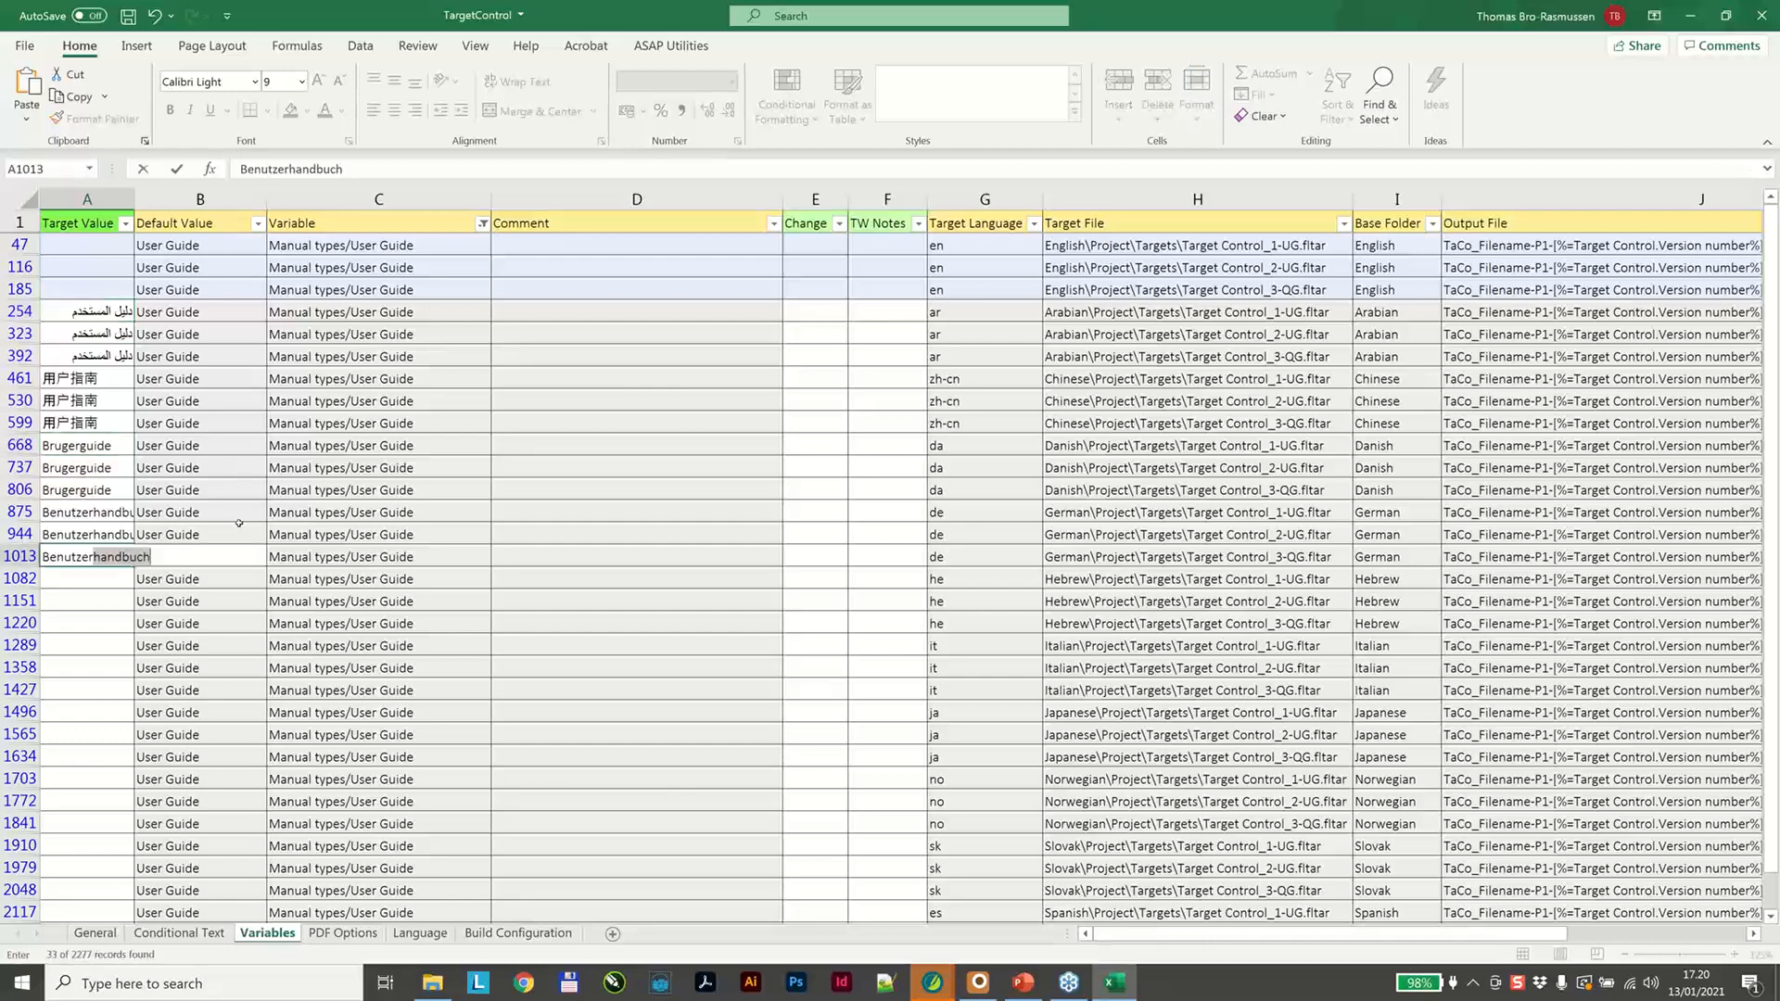
{"action": "key", "text": "Return"}
{"action": "type", "text": "מדריך למשתמש"}
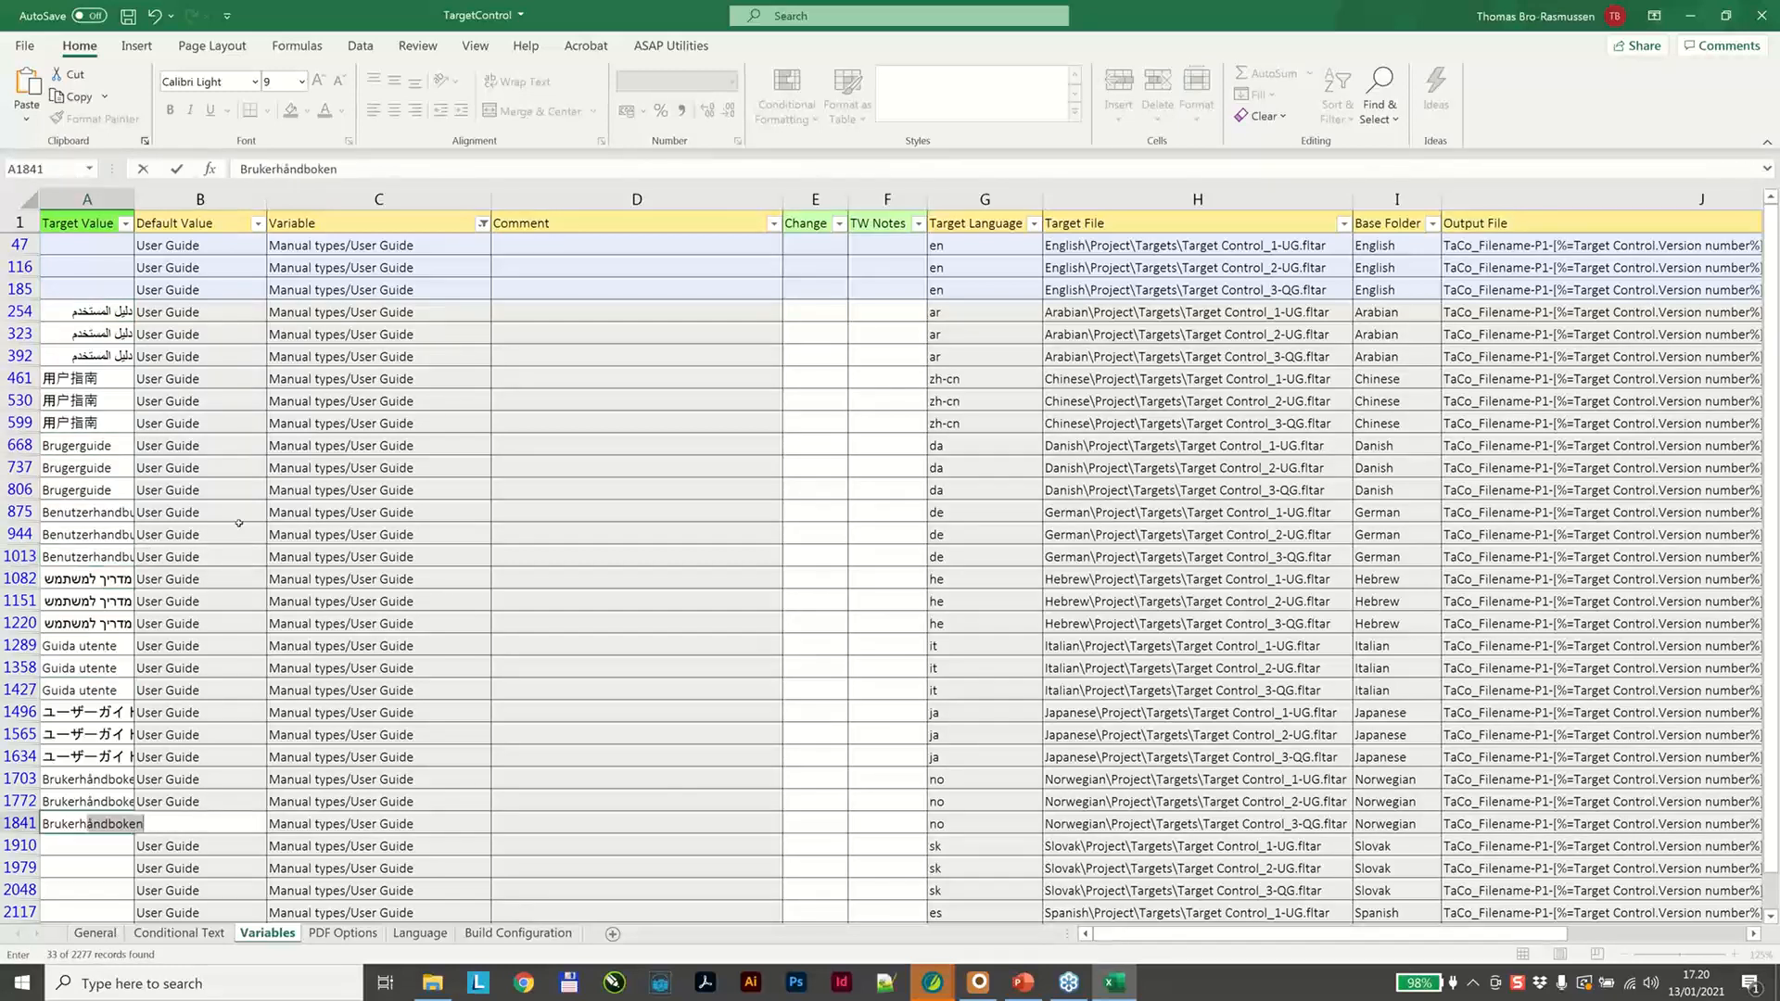
Fill the User Guide target values with Užívateľská príručka for the Slovak rows and Guía del usuario for the Spanish rows.
{"action": "key", "text": "Return"}
{"action": "type", "text": "Užívateľská príručka"}
{"action": "key", "text": "Return"}
{"action": "type", "text": "Užívateľská príručka"}
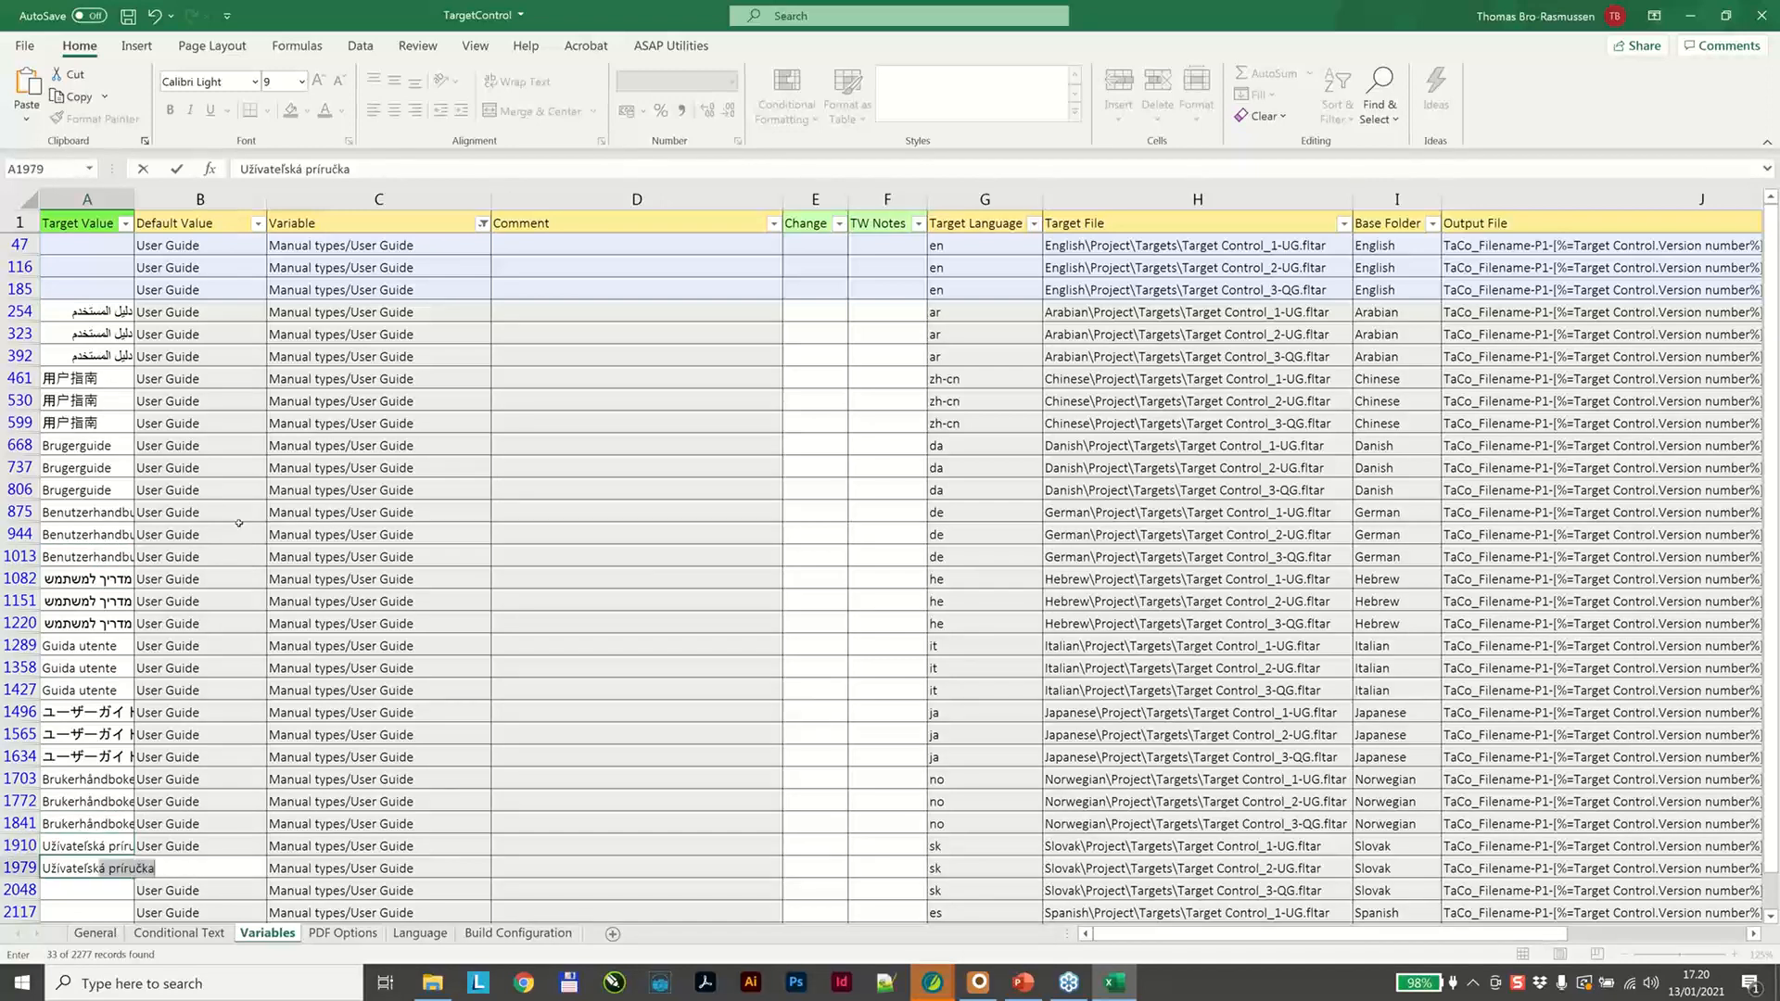
{"action": "key", "text": "Return"}
{"action": "type", "text": "Užívateľská prír"}
{"action": "key", "text": "Return"}
{"action": "type", "text": "Guía del usu"}
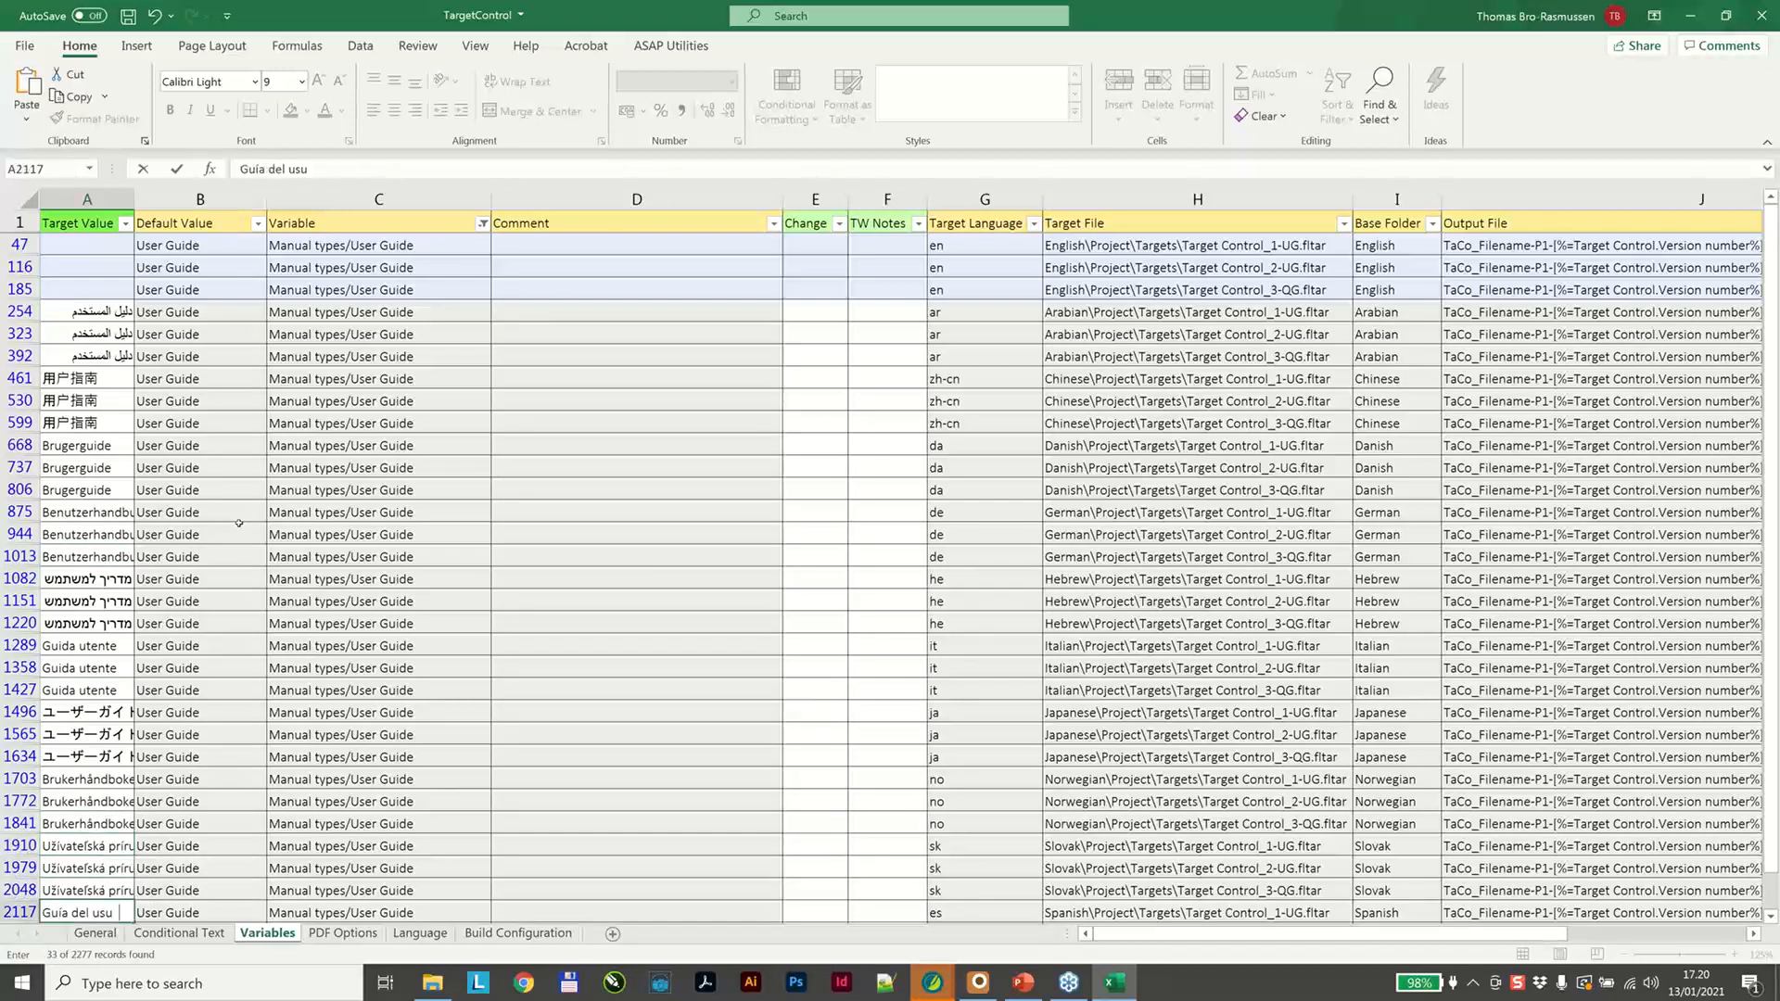
{"action": "type", "text": "ario"}
{"action": "key", "text": "Return"}
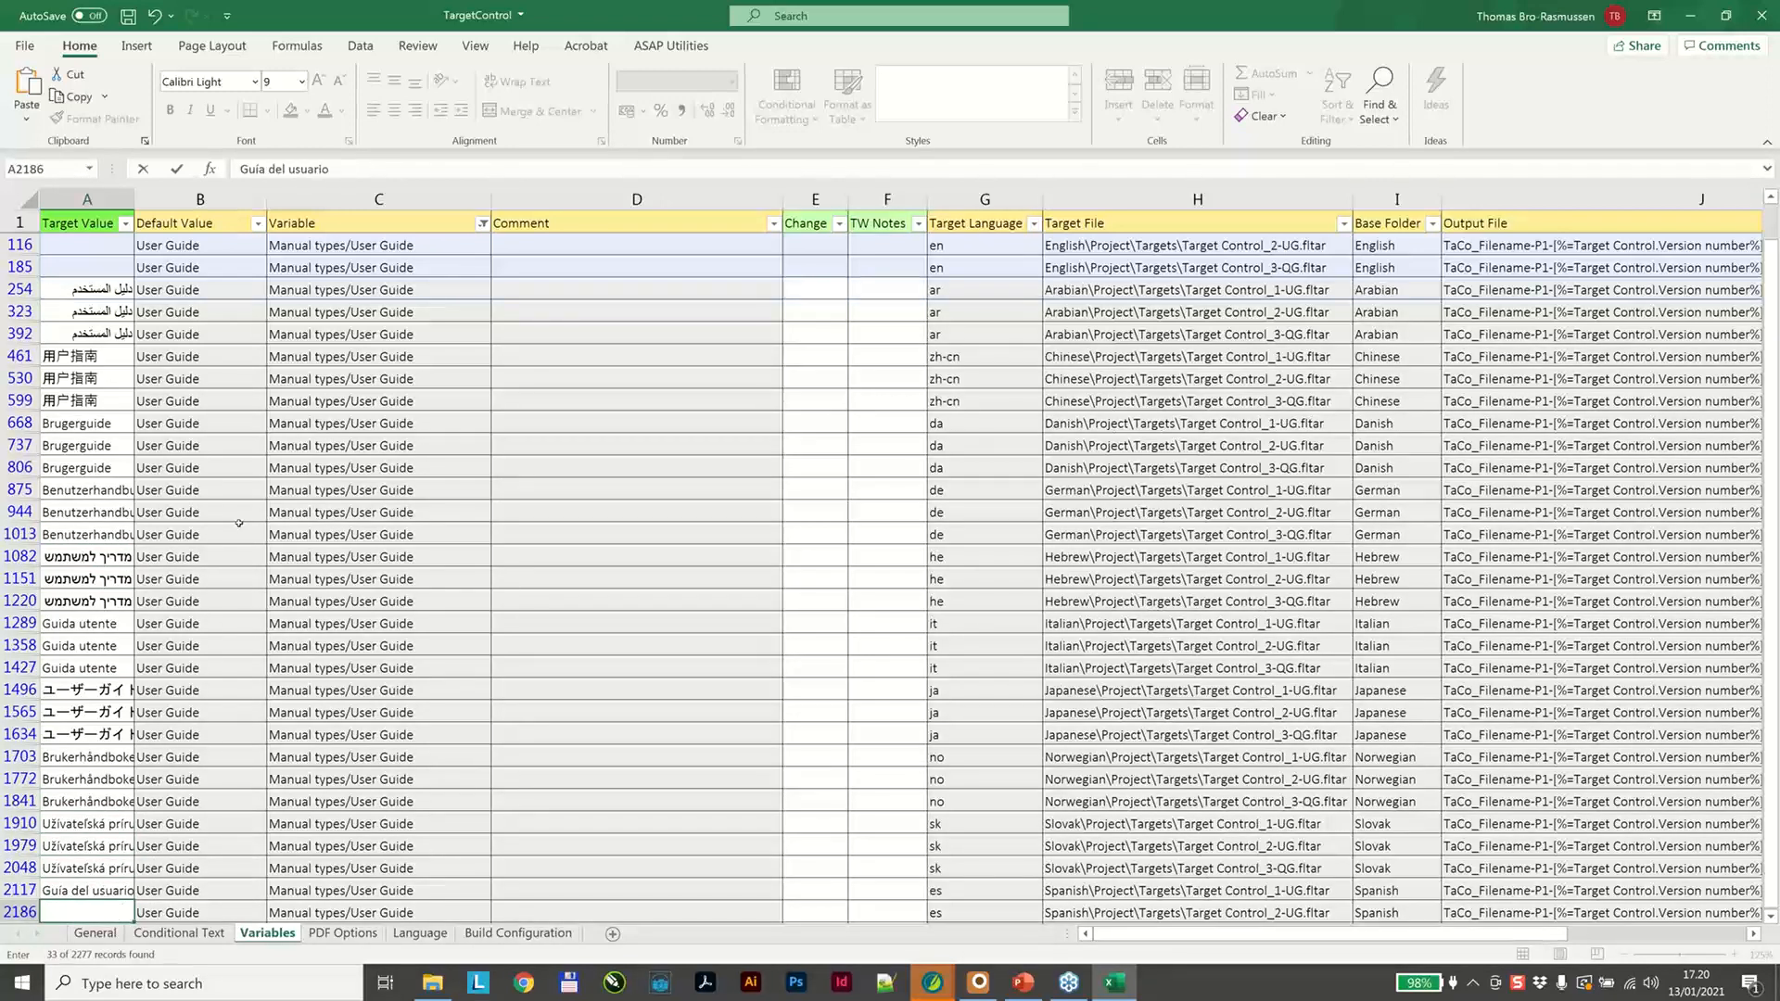
Clear the filter on the Variable column and filter it to DateFormat/DateFormat only, using /da as the search text.
{"action": "left_click", "coordinate": [483, 224]}
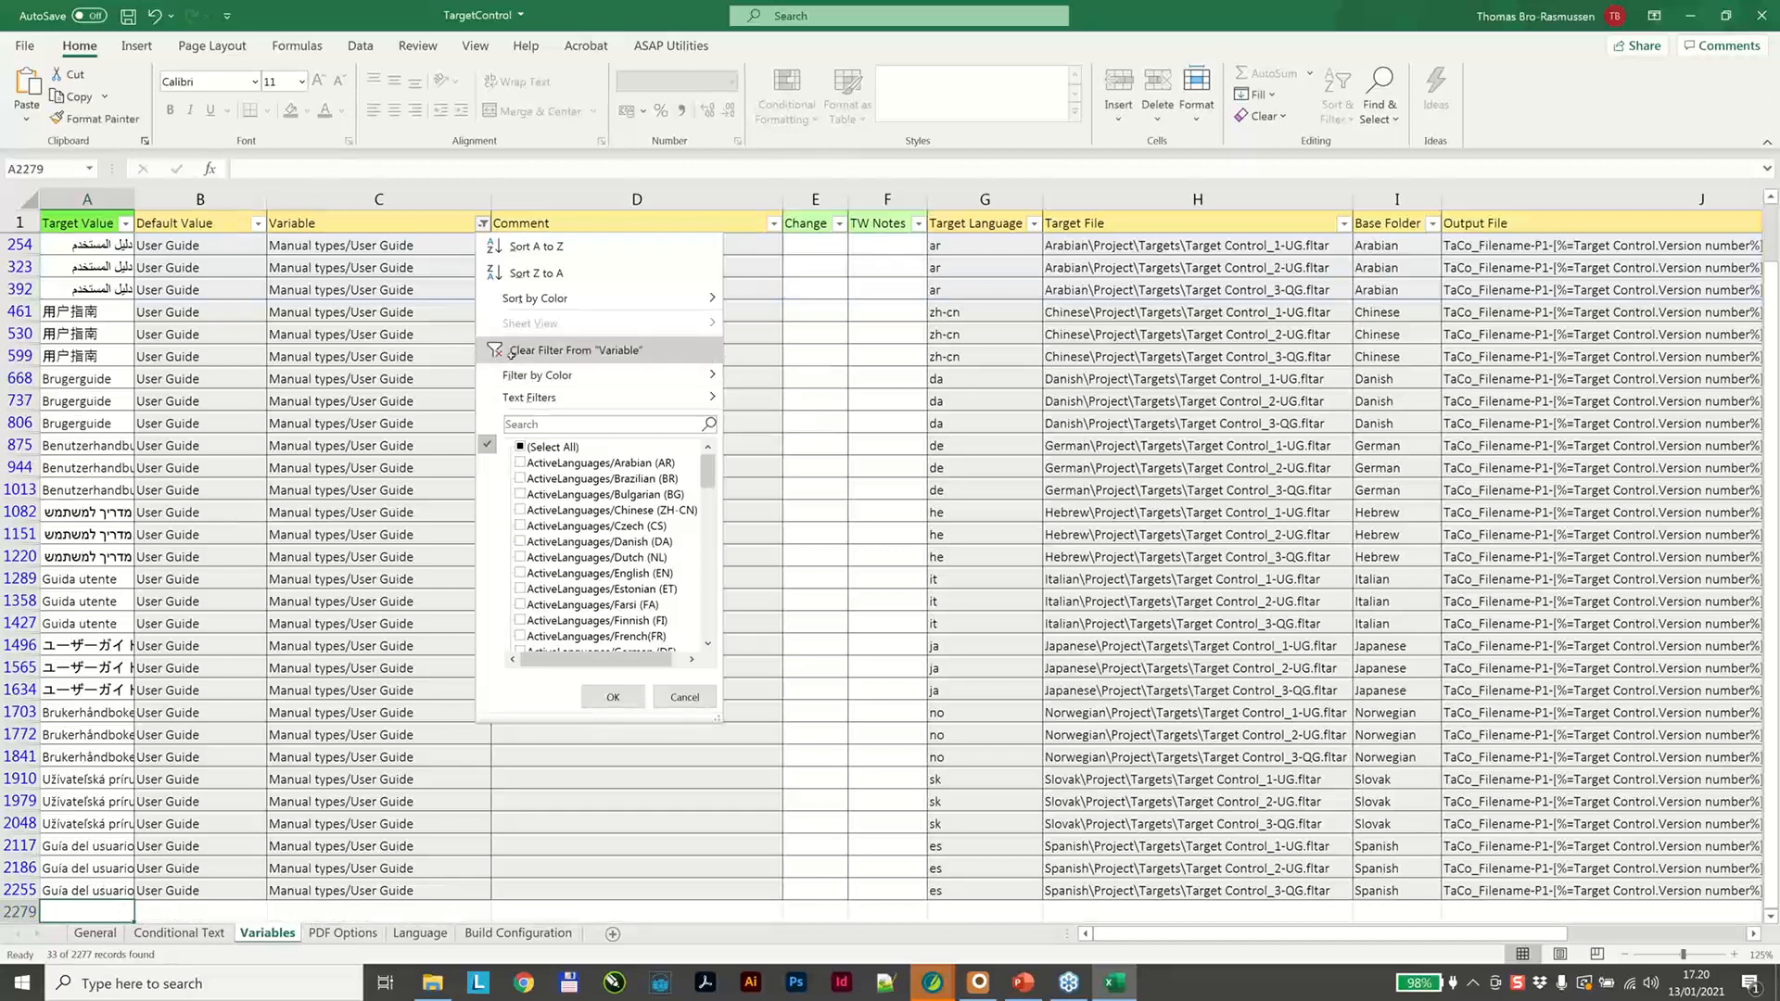
{"action": "left_click", "coordinate": [511, 356]}
{"action": "left_click", "coordinate": [473, 224]}
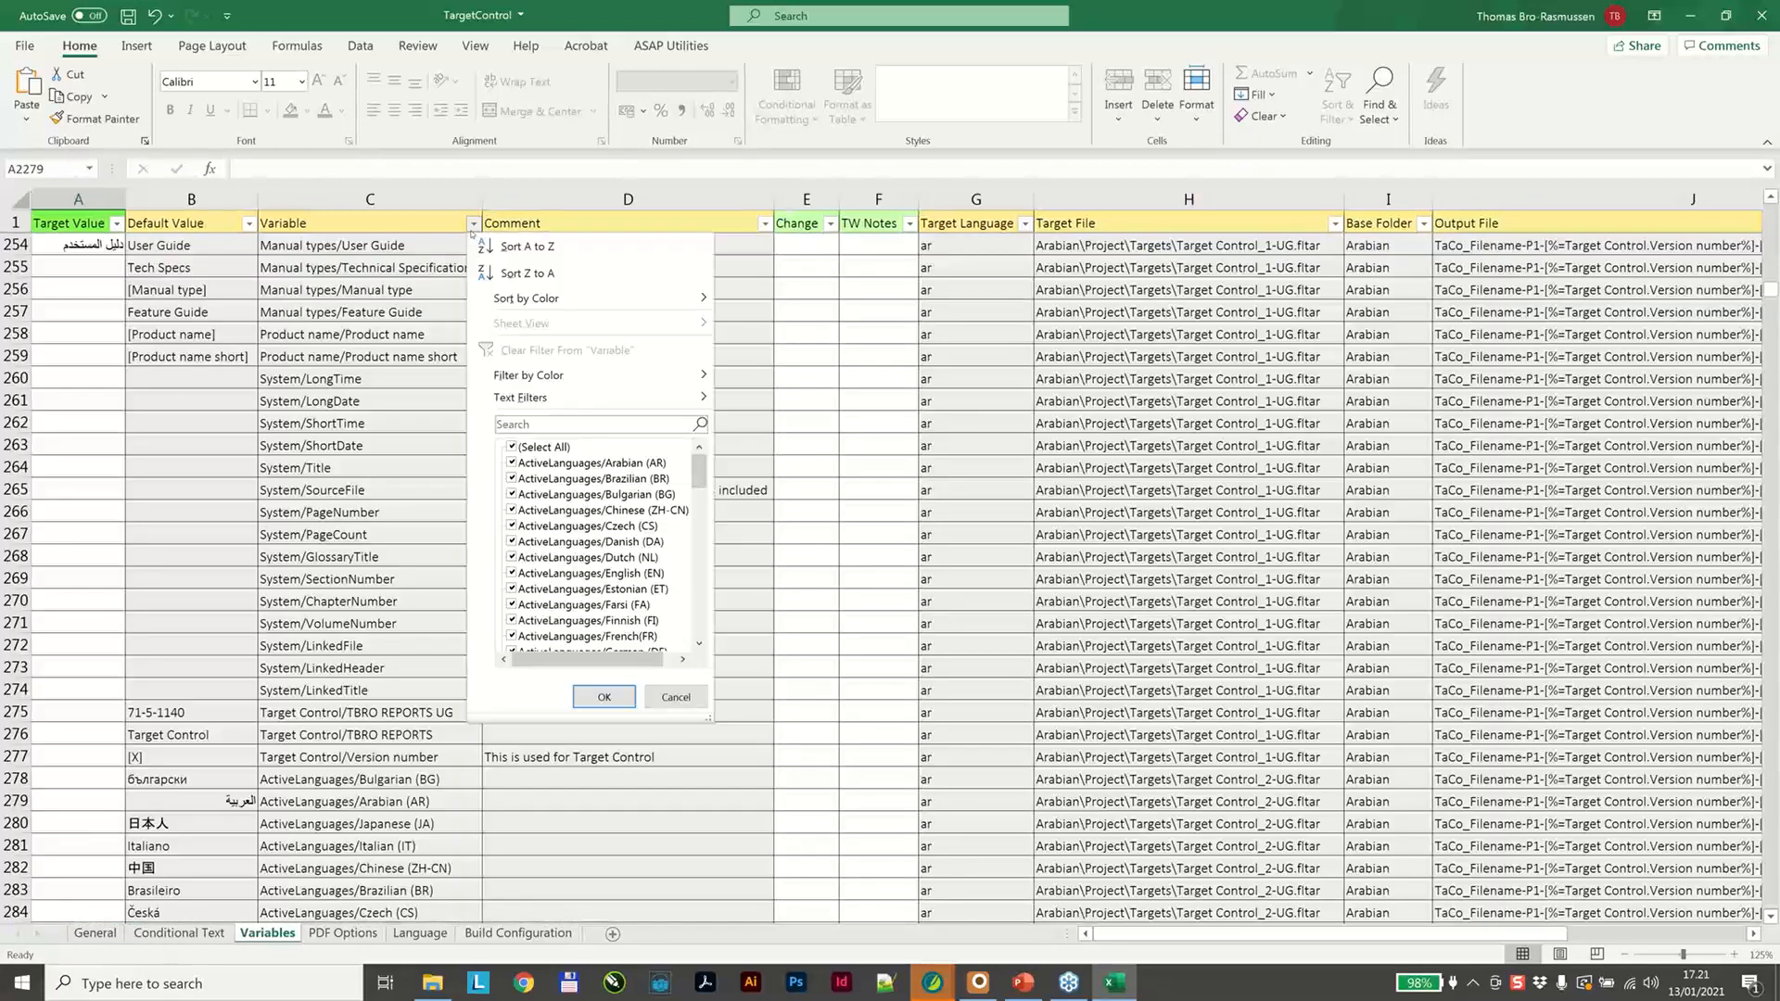
{"action": "left_click", "coordinate": [514, 424]}
{"action": "type", "text": "/da"}
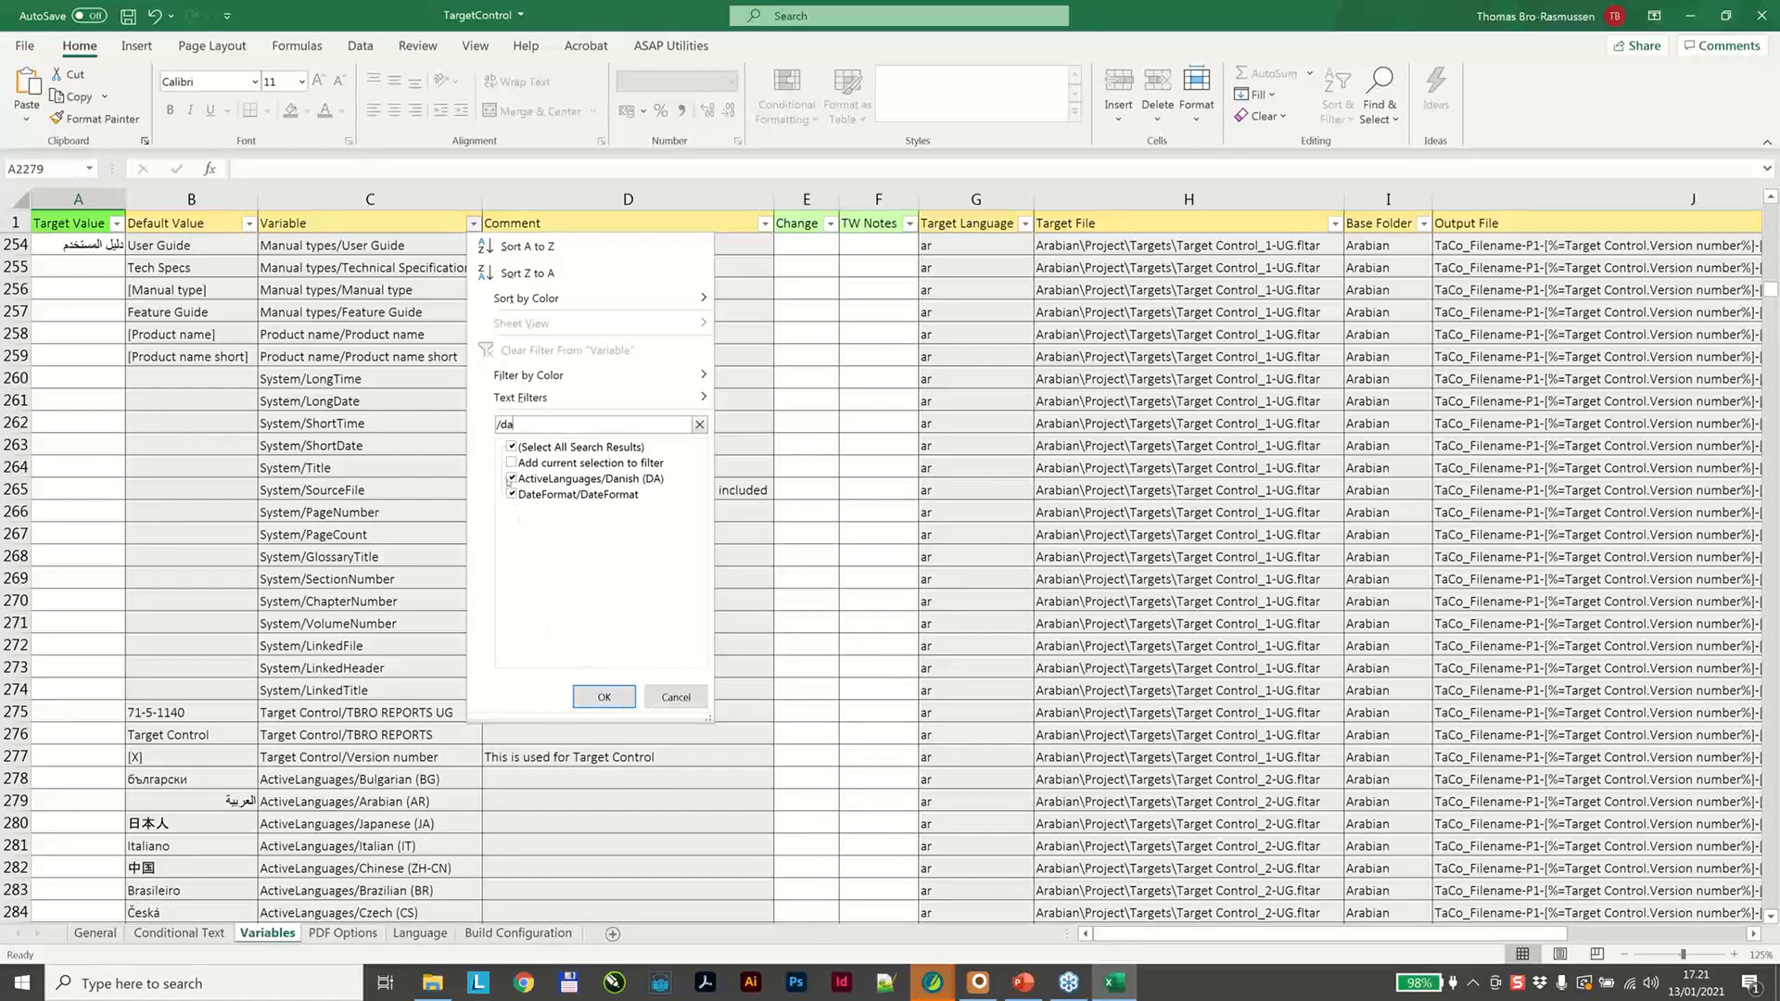
{"action": "left_click", "coordinate": [598, 697]}
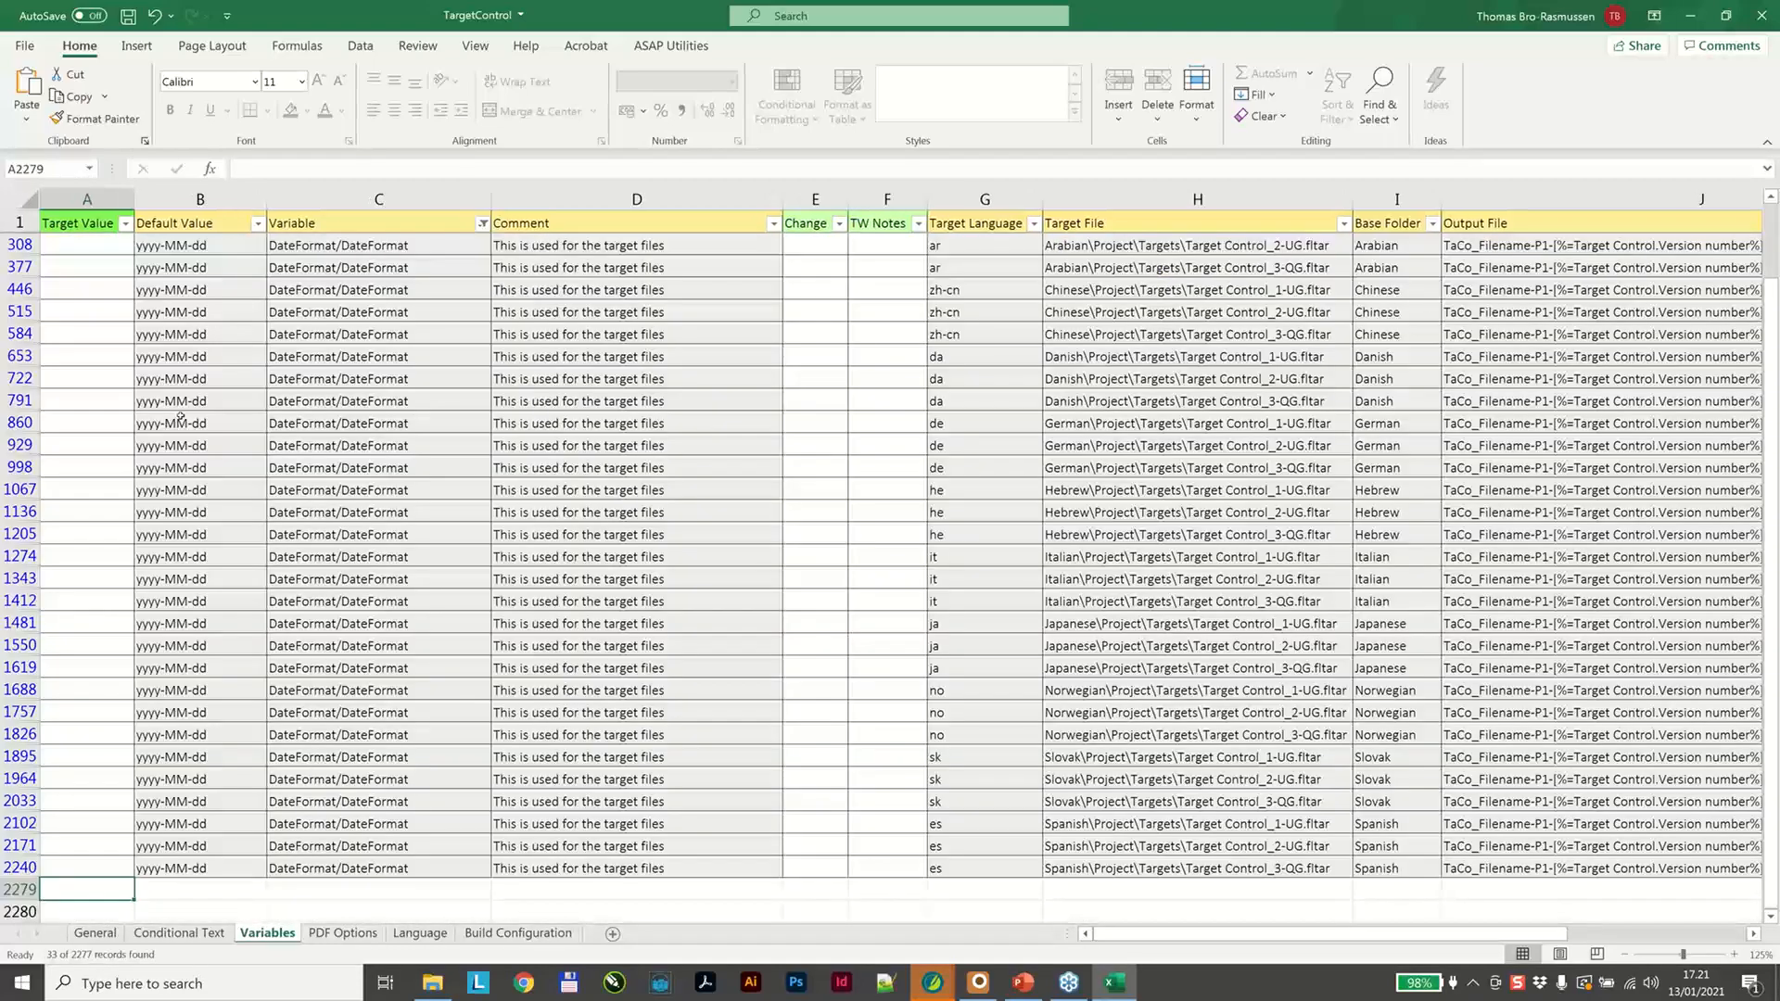
Fill the DateFormat target values: 年/月 formats for Chinese and Japanese, dd-MM-yyyy Danish, dd/MM/yyyy Italian and Spanish, dd.MM.yyyy Norwegian, dd. MM. yyyy Slovak.
{"action": "scroll", "coordinate": [90, 318], "scroll_direction": "up", "scroll_amount": 2}
{"action": "left_click", "coordinate": [90, 318]}
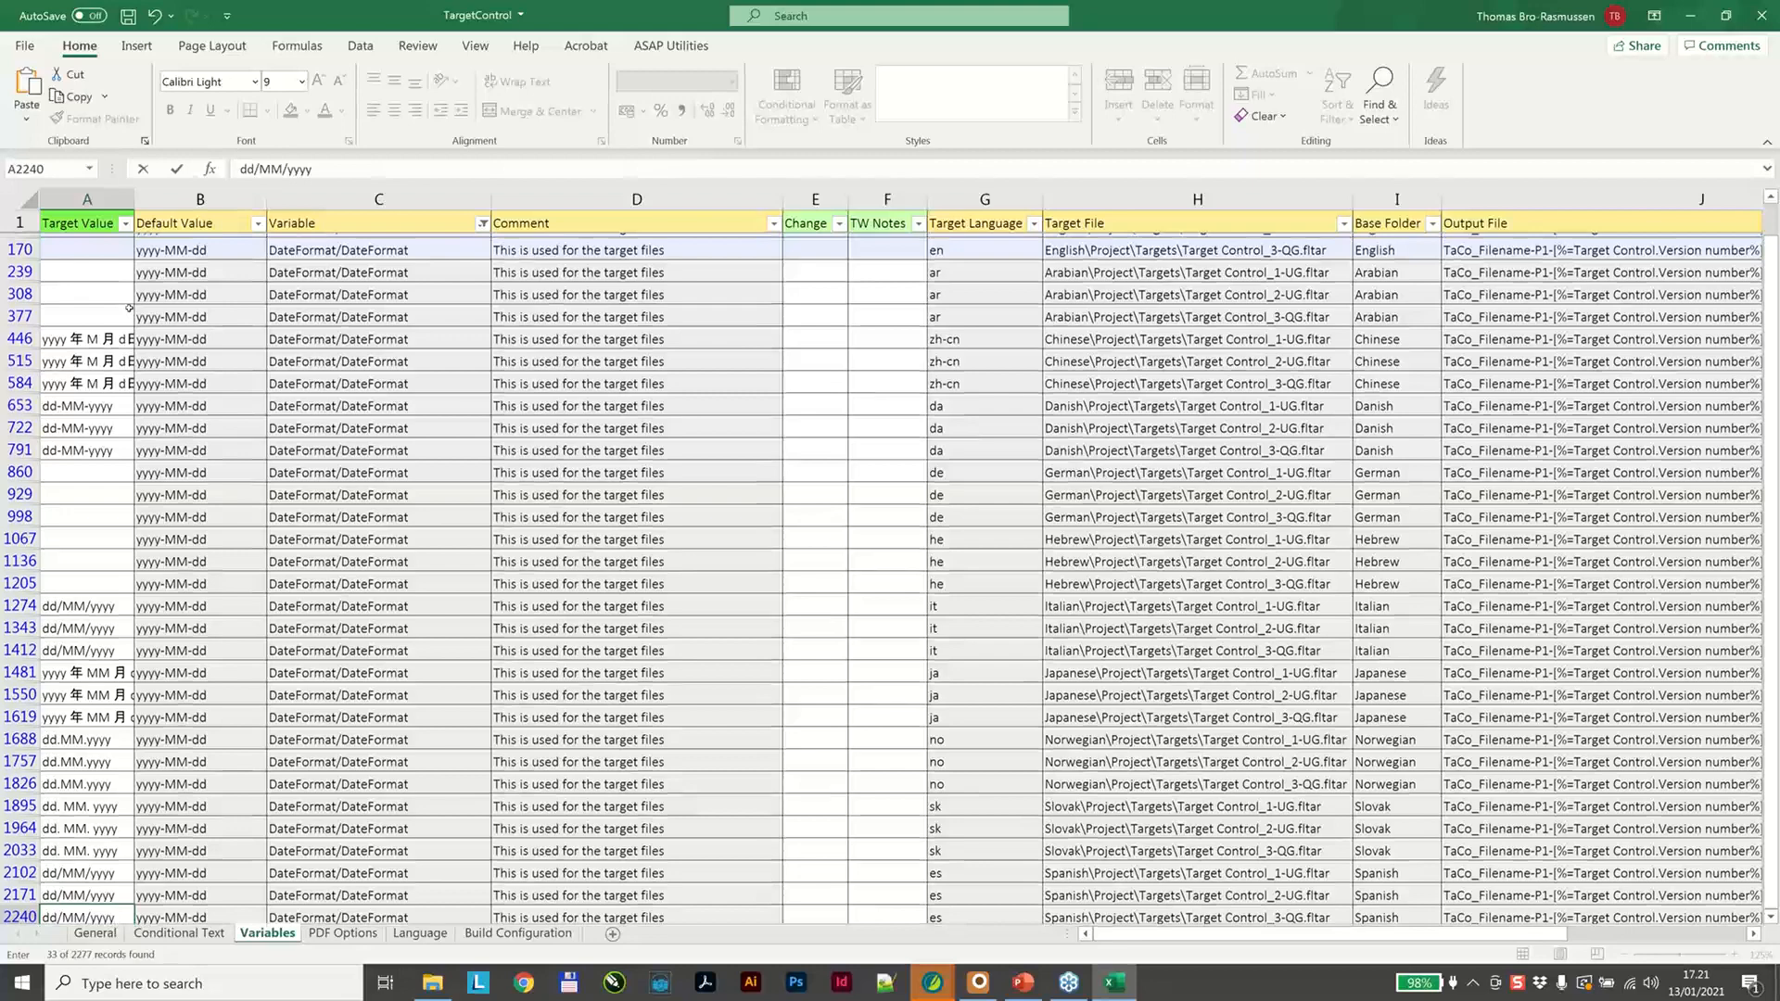
{"action": "scroll", "coordinate": [129, 307], "scroll_direction": "up", "scroll_amount": 1}
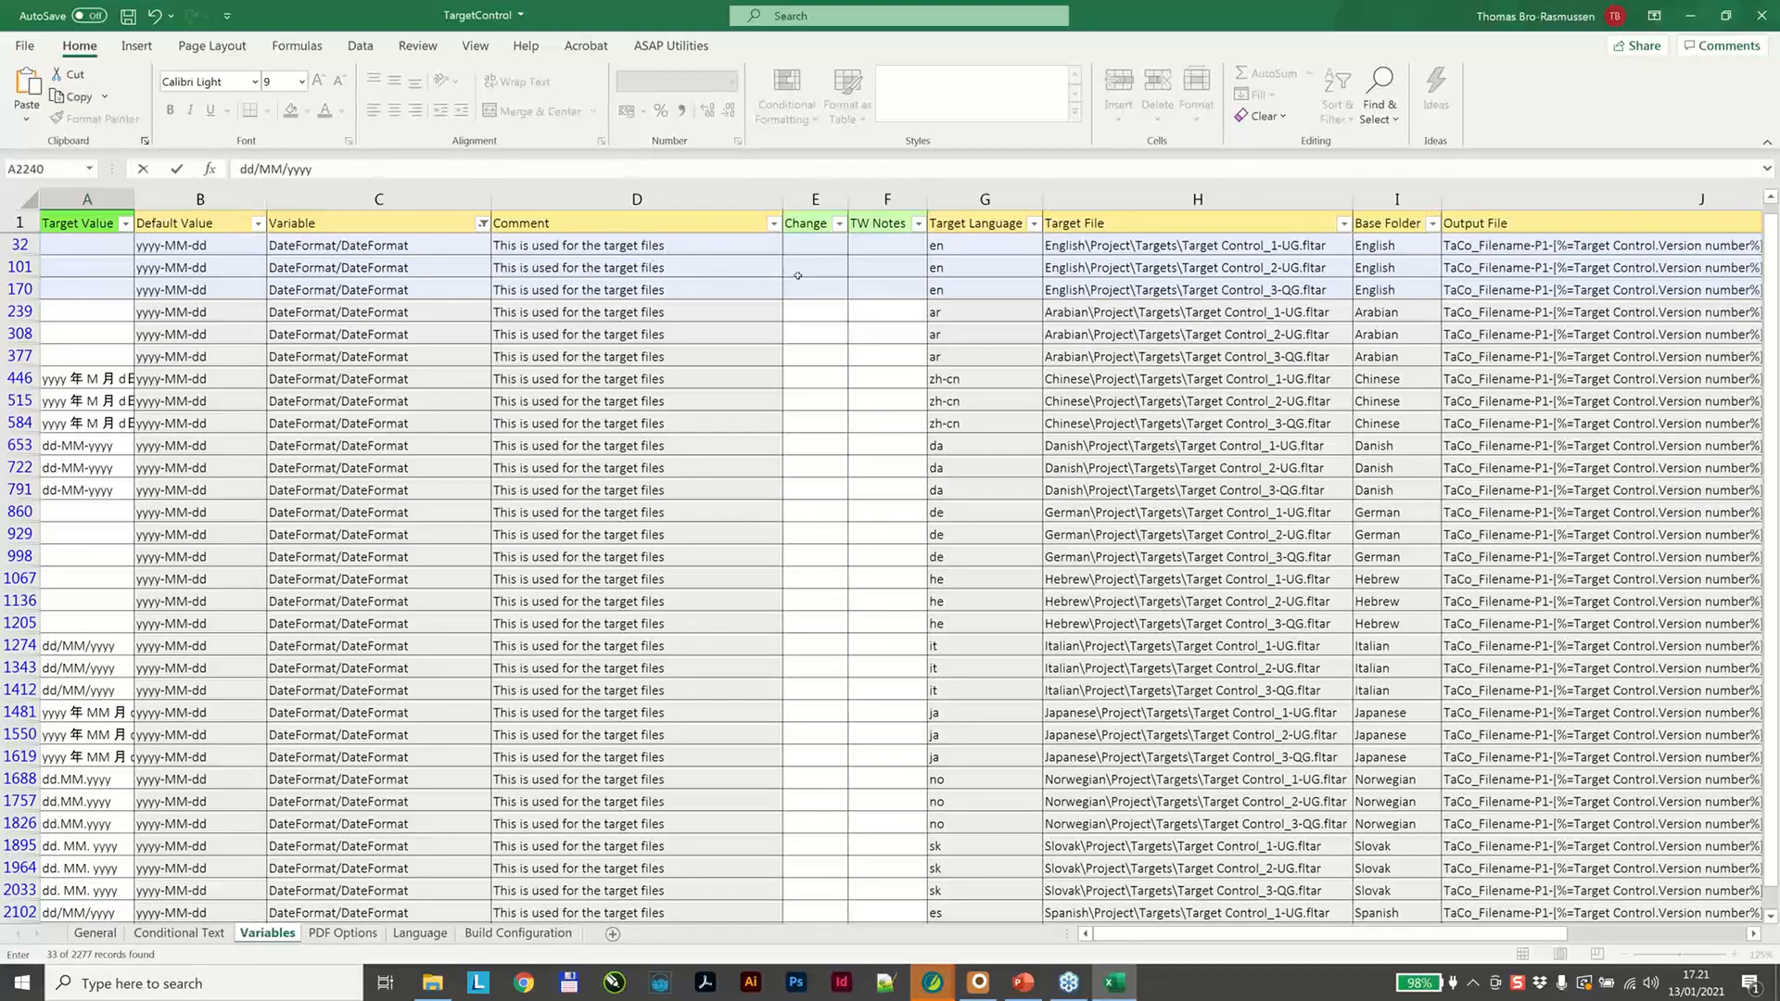
Widen the TW Notes column on the Variables sheet and select its cell in the first Arabian row.
{"action": "left_click", "coordinate": [916, 201]}
{"action": "double_click", "coordinate": [918, 202]}
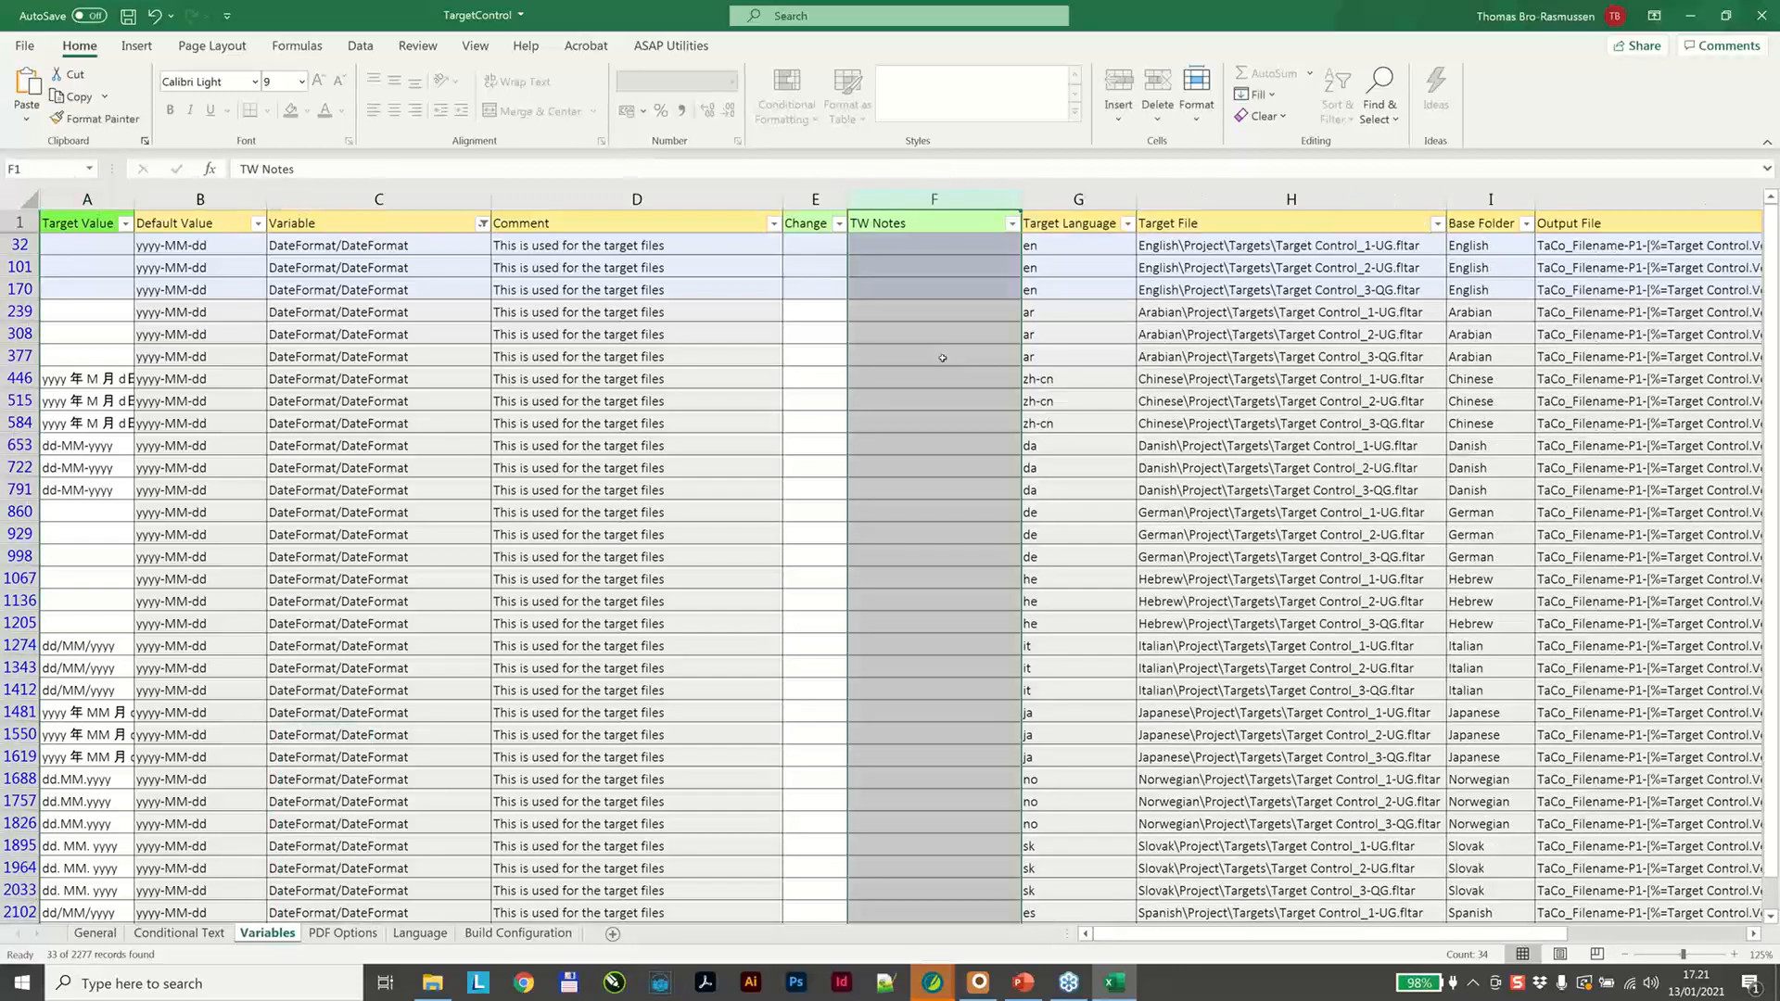
{"action": "left_click", "coordinate": [944, 317]}
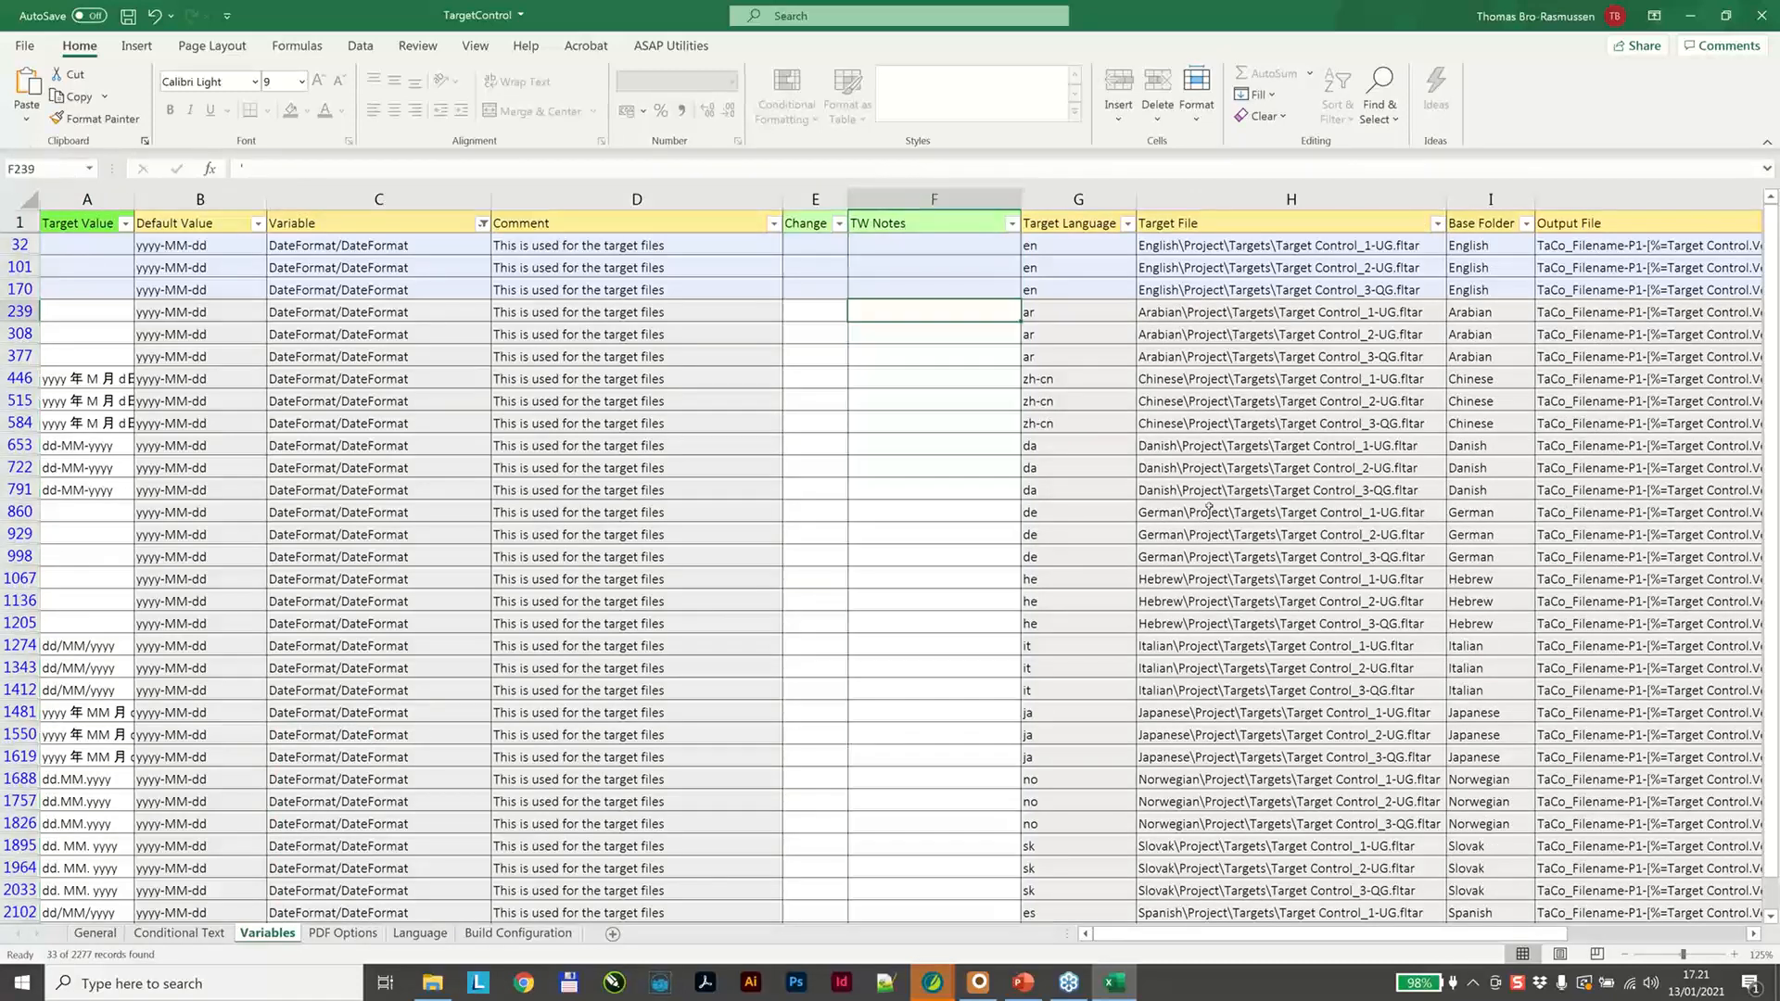
Enter the TW note "Please help" for the three Arabian DateFormat rows.
{"action": "type", "text": "Please help"}
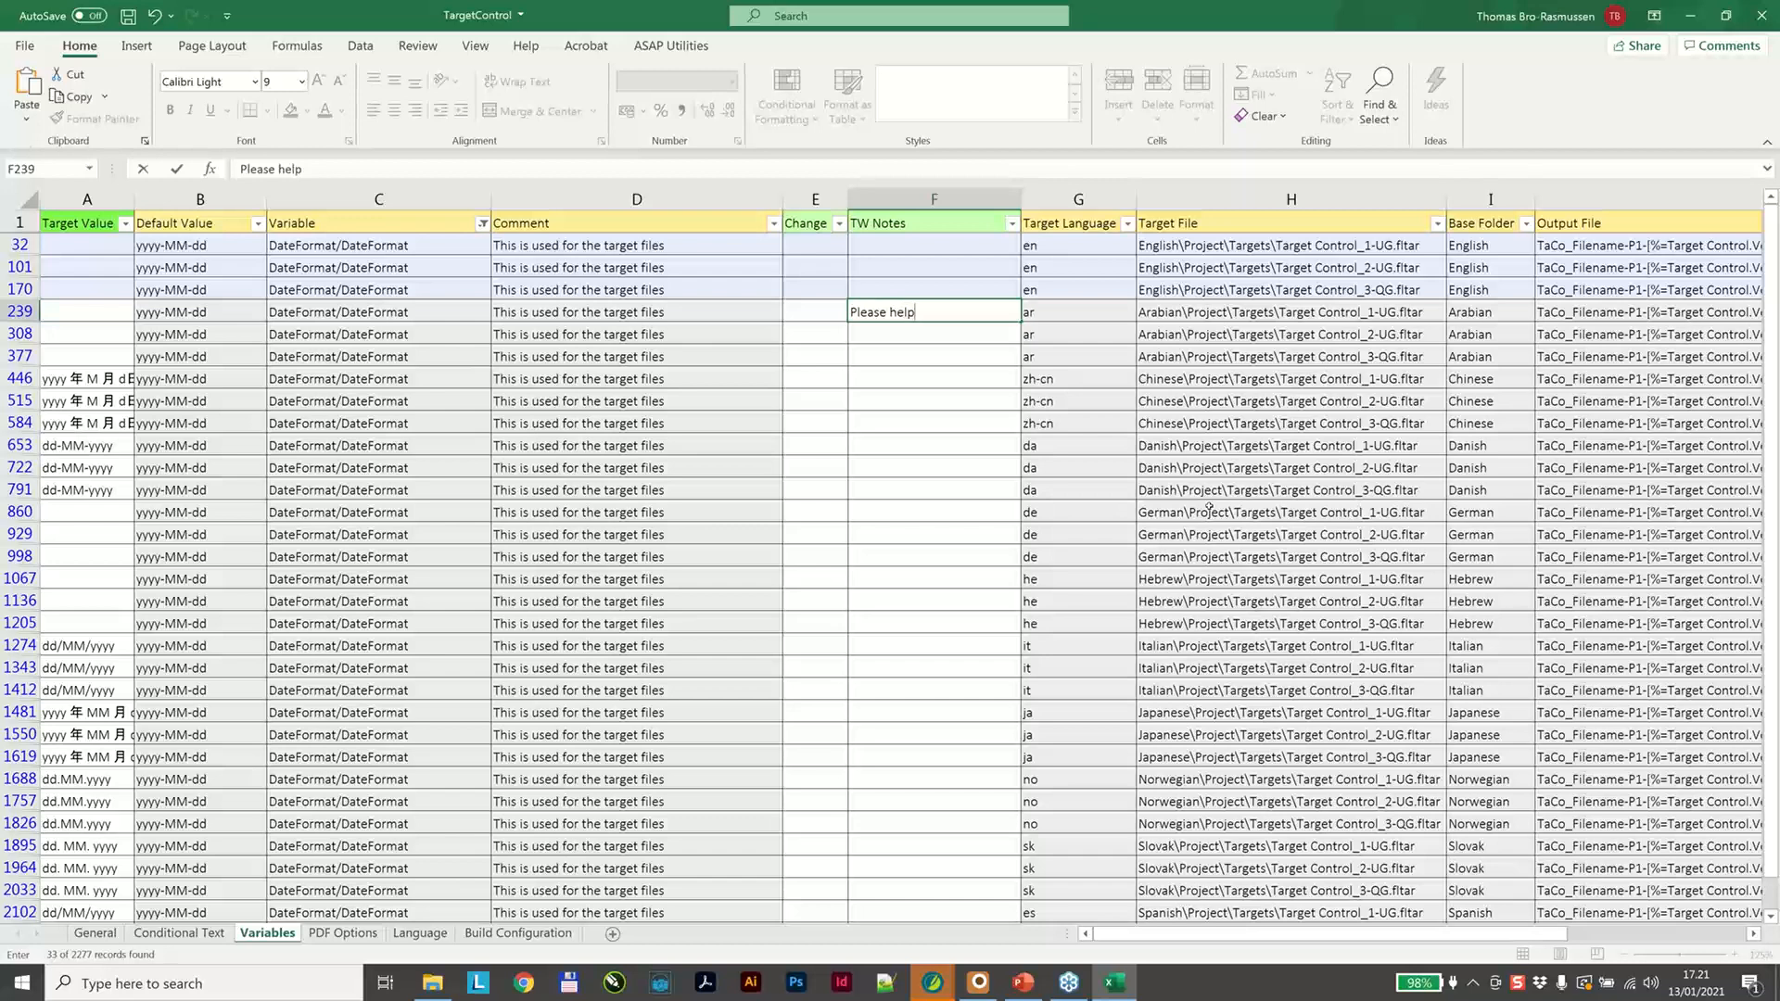
{"action": "key", "text": "ctrl+Return"}
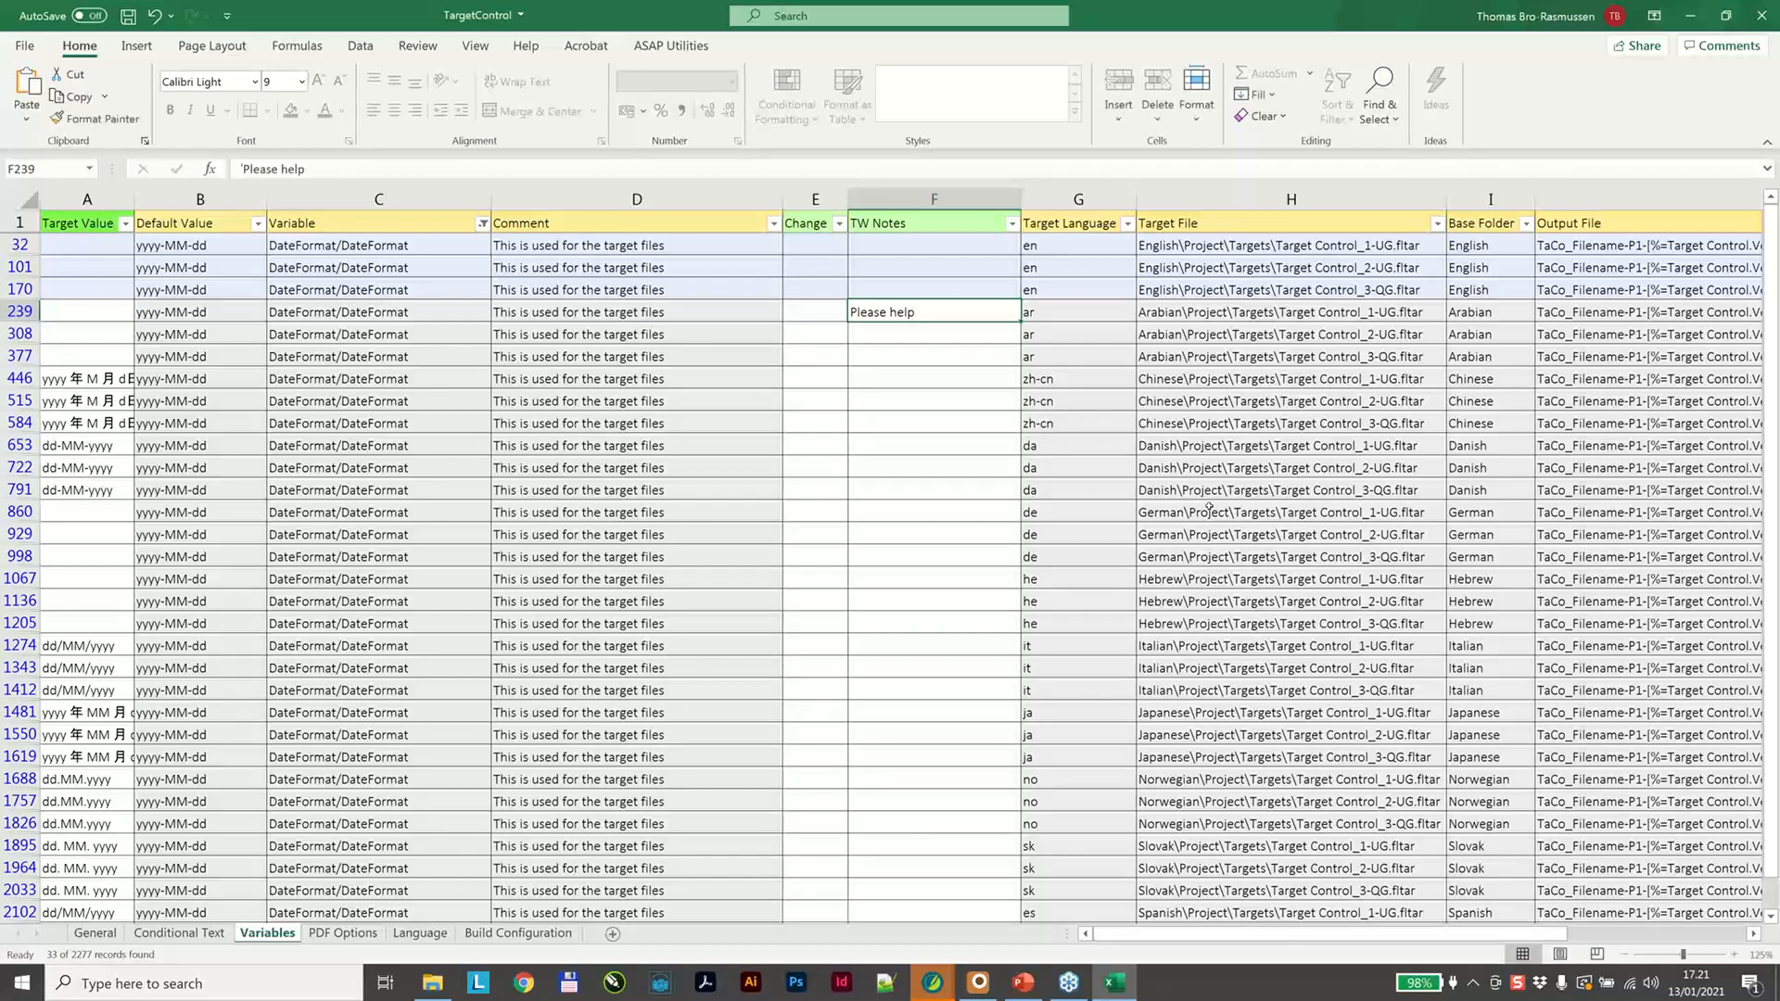
{"action": "key", "text": "ctrl+c"}
{"action": "key", "text": "Down"}
{"action": "key", "text": "ctrl+v"}
{"action": "key", "text": "Down"}
{"action": "key", "text": "ctrl+v"}
Copy the "Please help" note to the TW Notes cells of the German and Hebrew DateFormat rows.
{"action": "key", "text": "Down"}
{"action": "key", "text": "Down"}
{"action": "key", "text": "Down"}
{"action": "key", "text": "Down"}
{"action": "key", "text": "Down"}
{"action": "key", "text": "Down"}
{"action": "key", "text": "Down"}
{"action": "key", "text": "ctrl+v"}
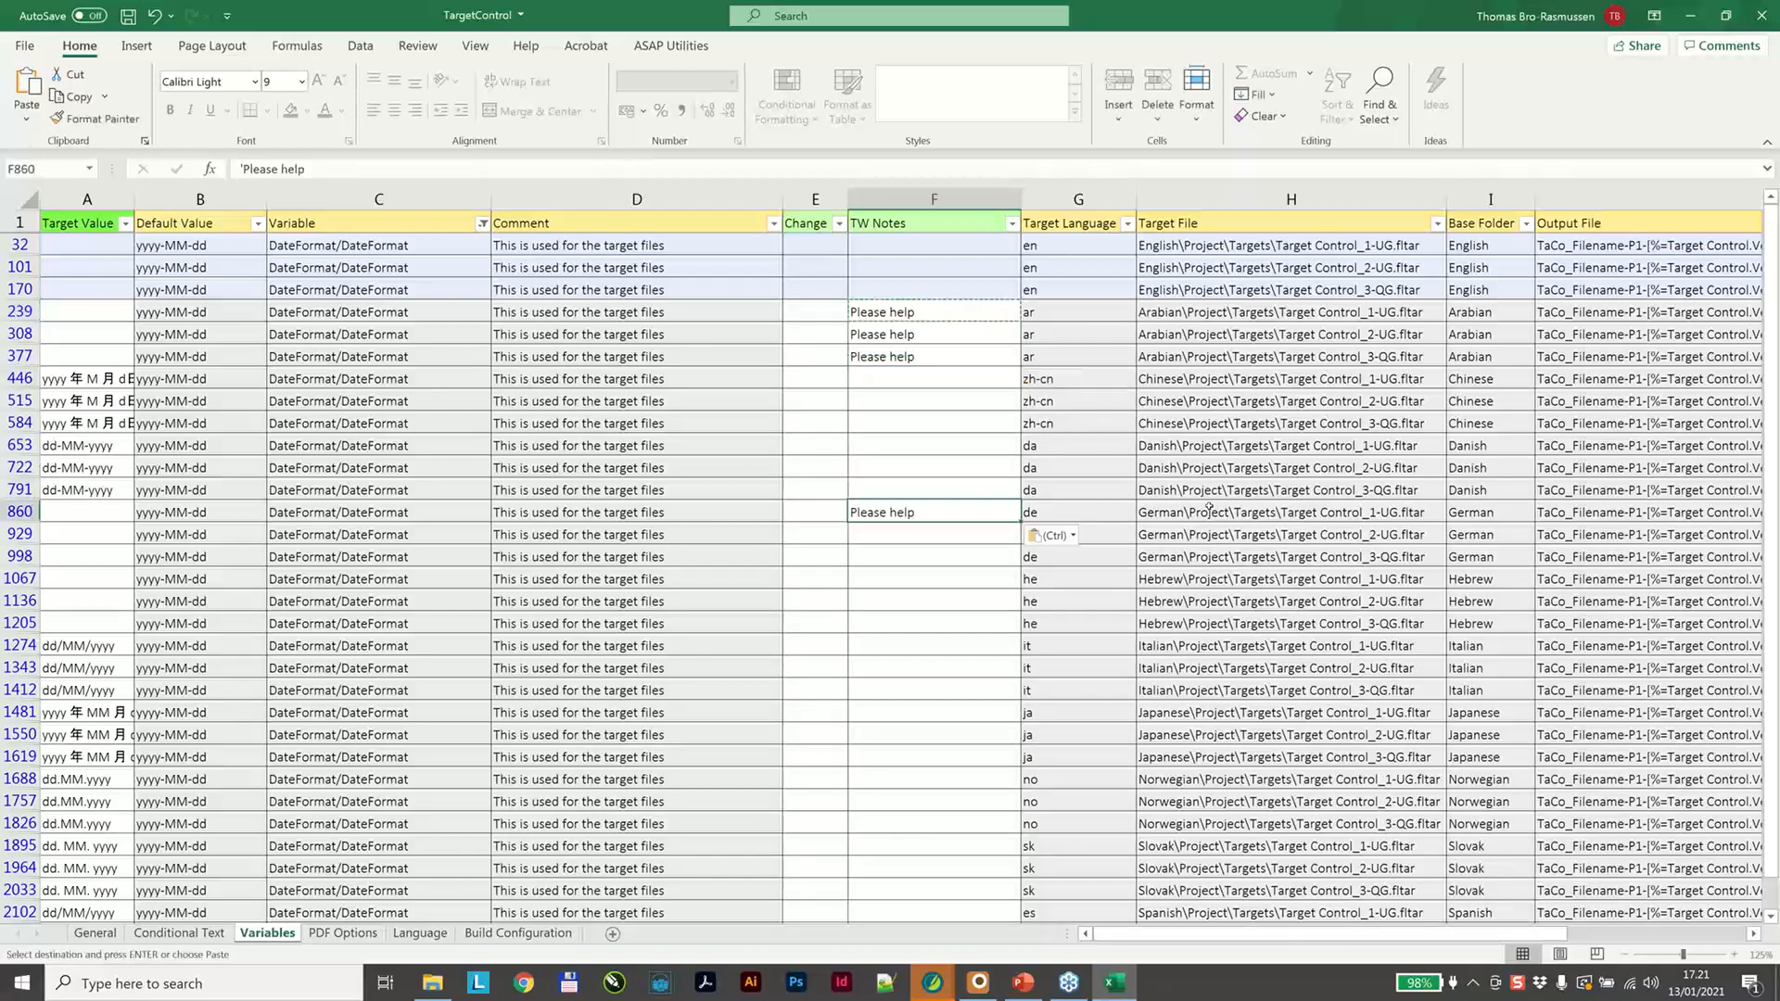
{"action": "key", "text": "Down"}
{"action": "key", "text": "ctrl+v"}
{"action": "key", "text": "Down"}
{"action": "key", "text": "ctrl+v"}
{"action": "key", "text": "Down"}
{"action": "key", "text": "ctrl+v"}
{"action": "key", "text": "Down"}
{"action": "key", "text": "ctrl+v"}
{"action": "key", "text": "Down"}
{"action": "key", "text": "ctrl+v"}
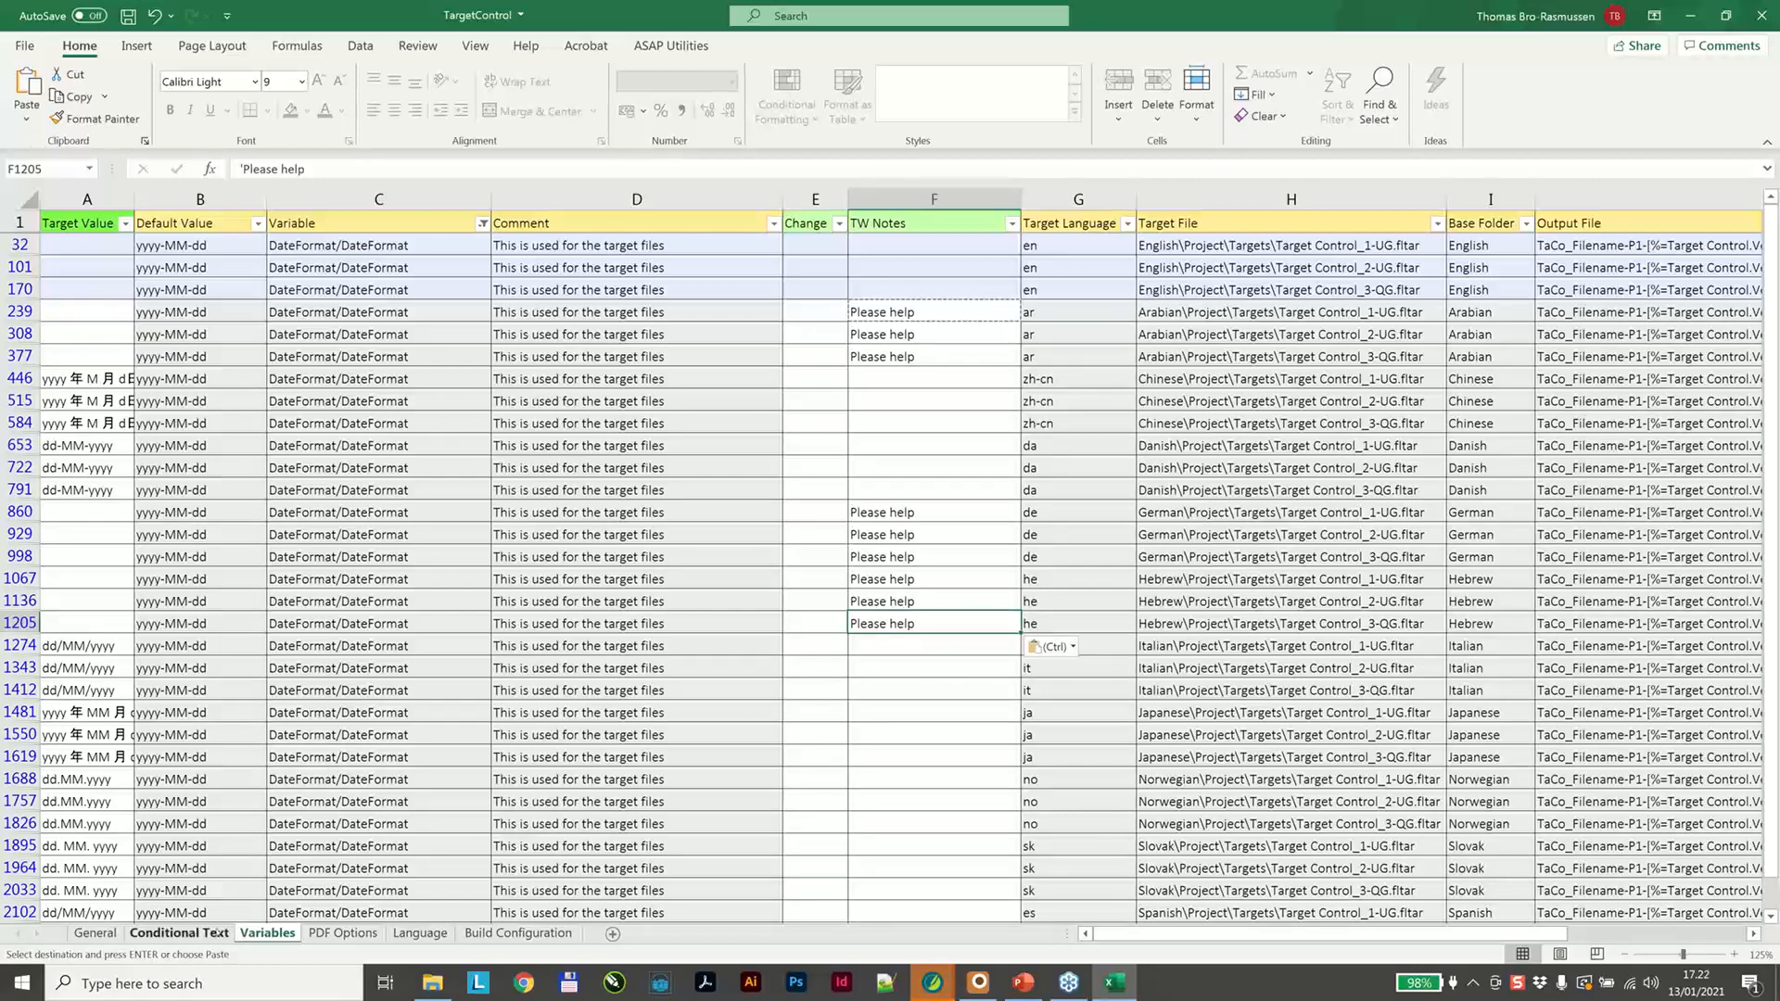
On the Conditional Text sheet, filter the Target File column to the files containing "_2".
{"action": "left_click", "coordinate": [216, 933]}
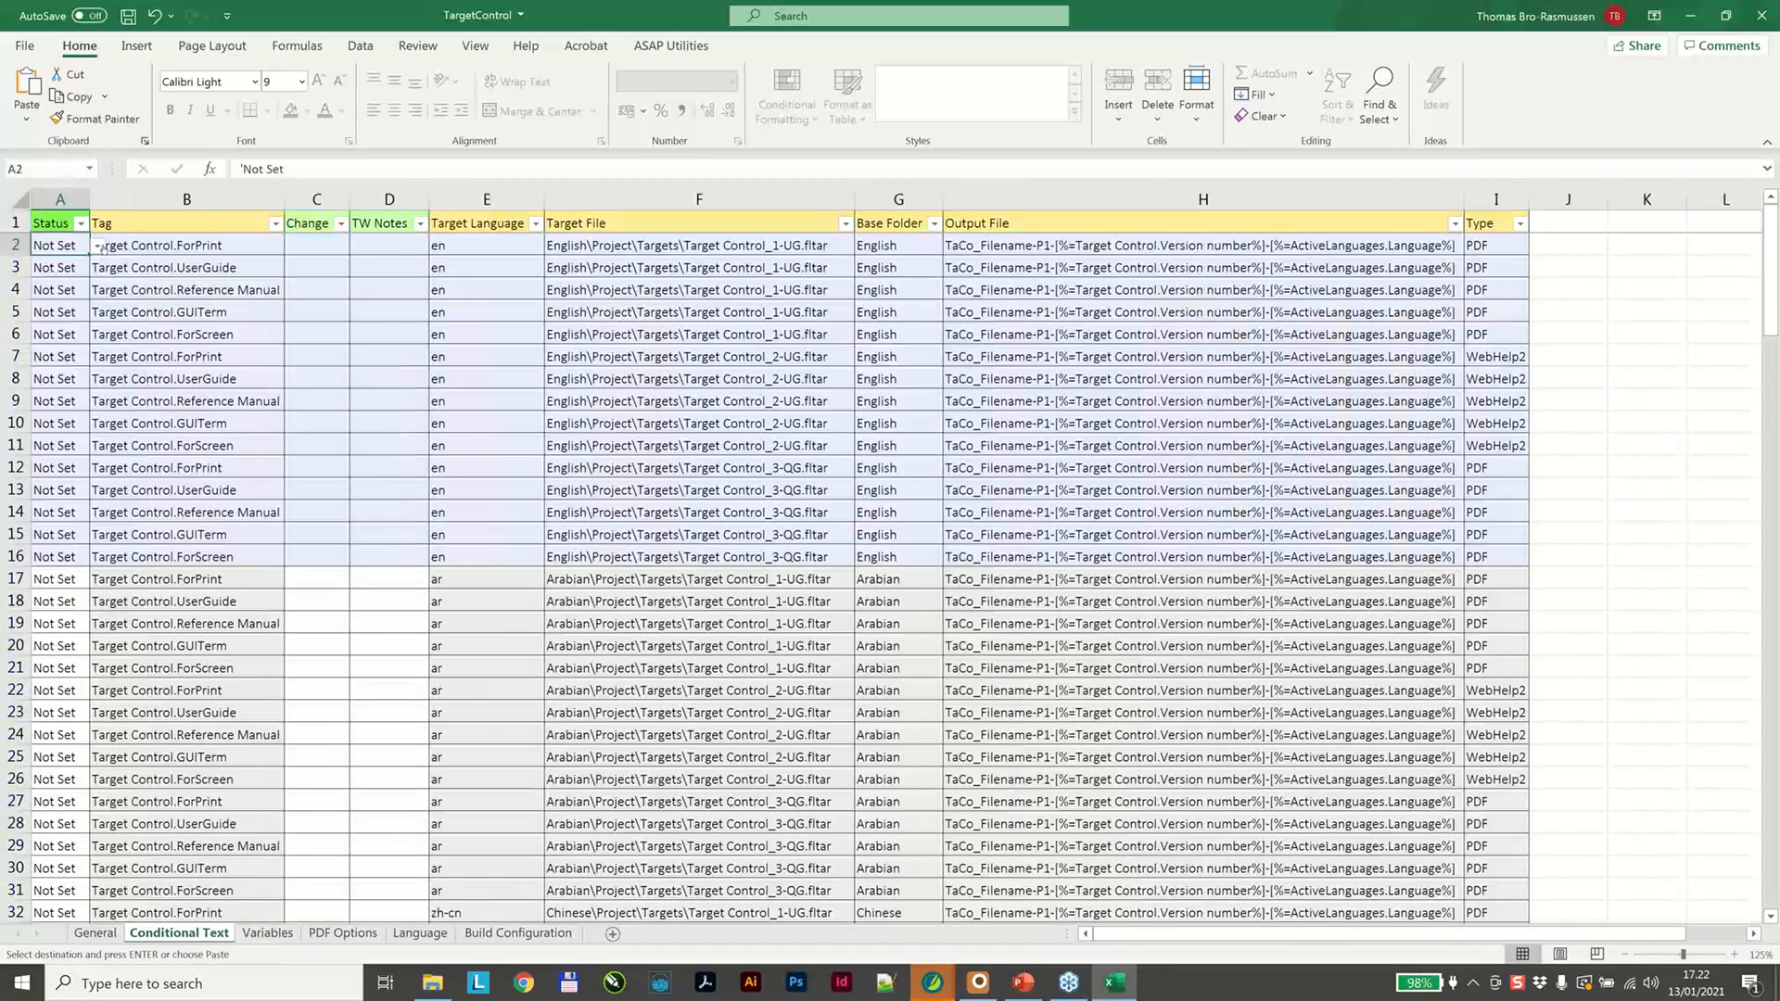
{"action": "left_click", "coordinate": [96, 246]}
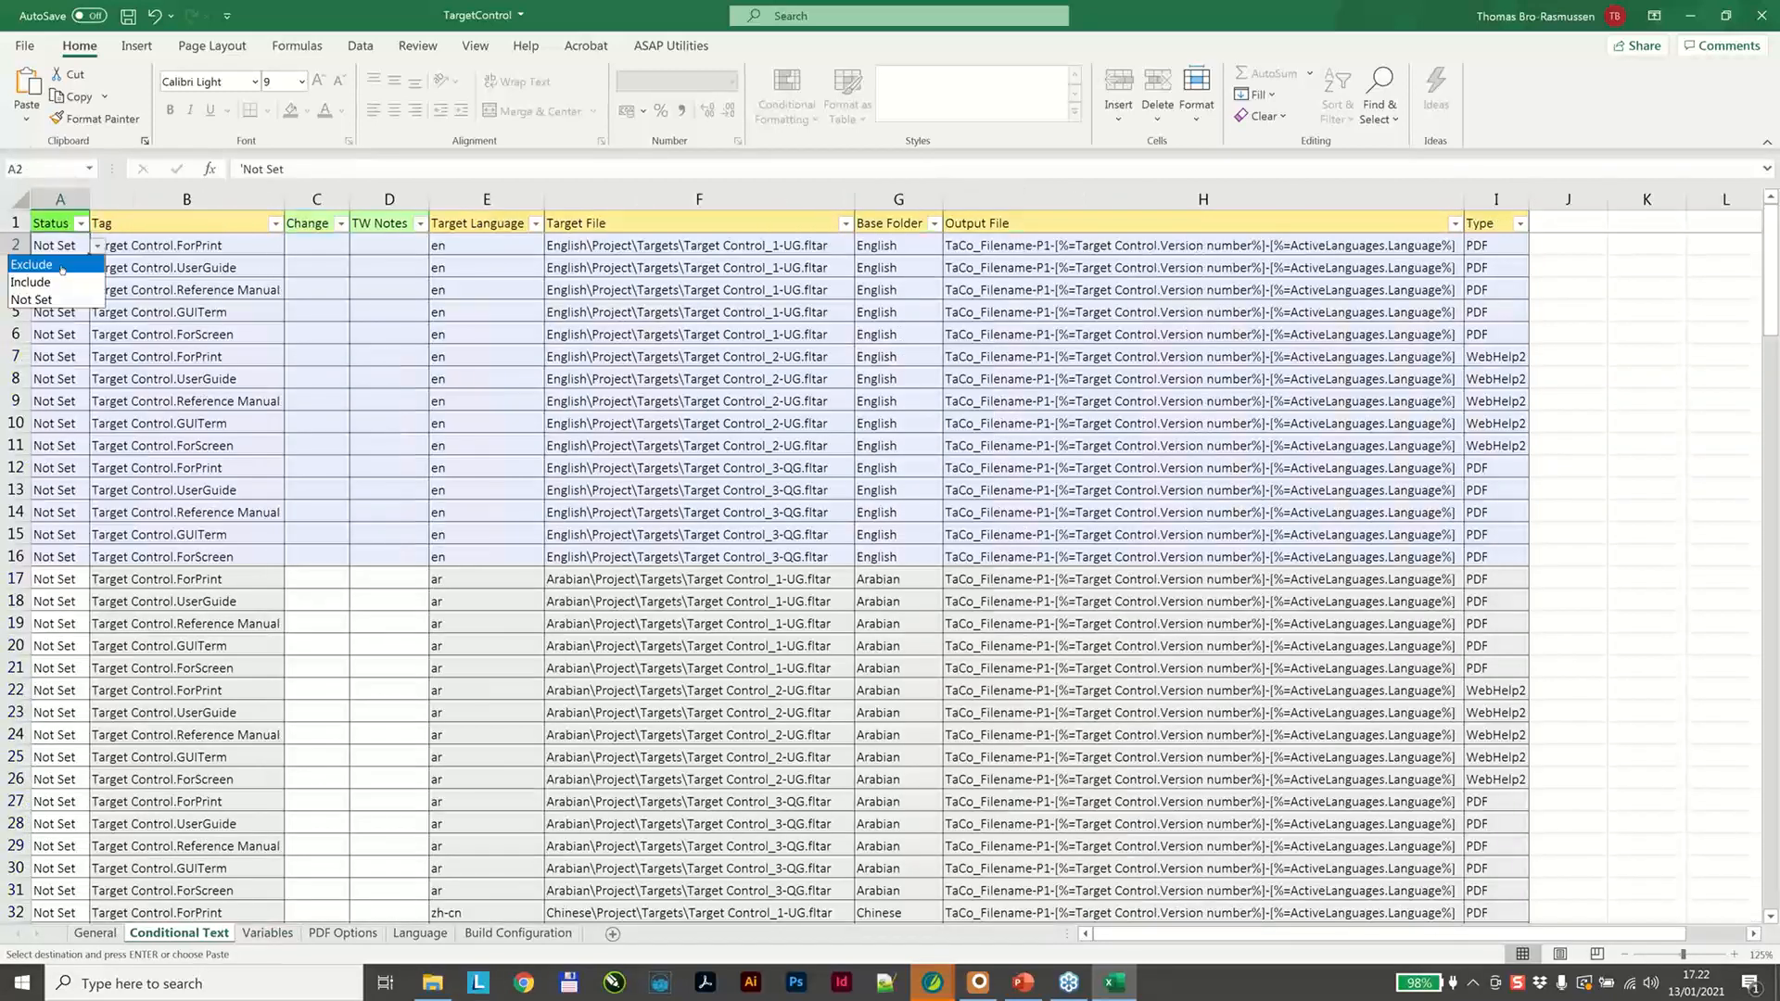
{"action": "left_click", "coordinate": [844, 225]}
{"action": "left_click", "coordinate": [845, 224]}
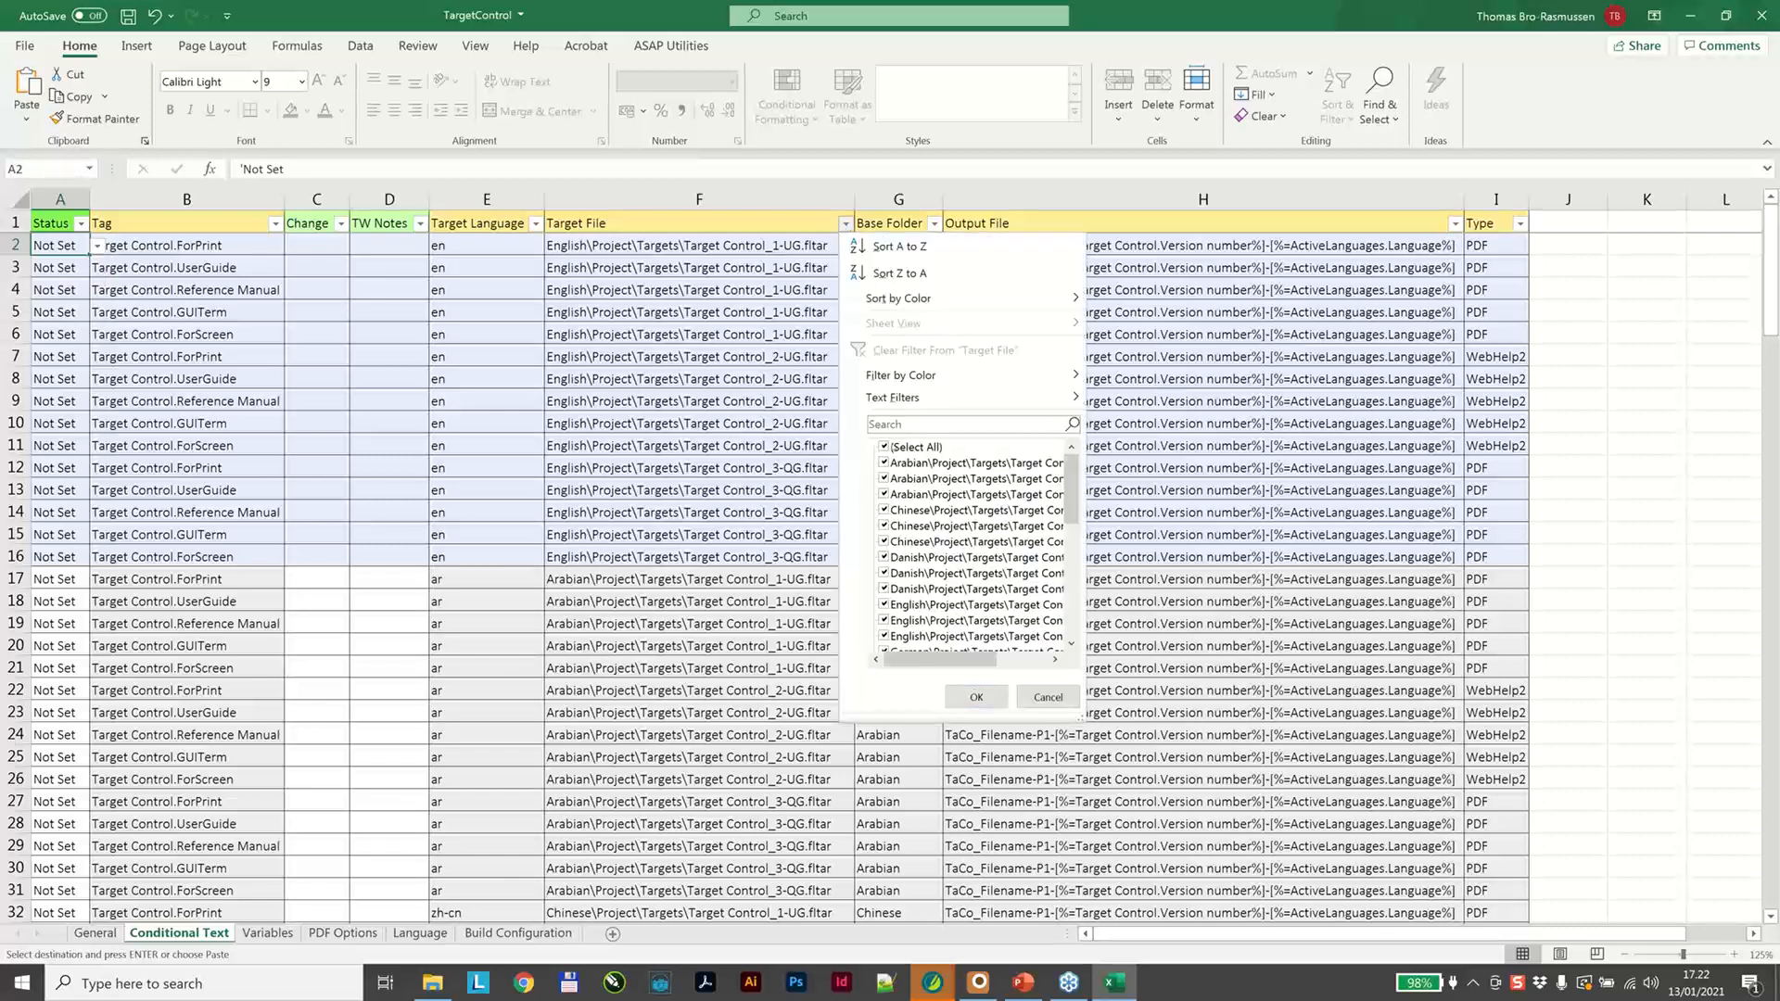
{"action": "type", "text": "_2"}
{"action": "left_click", "coordinate": [973, 697]}
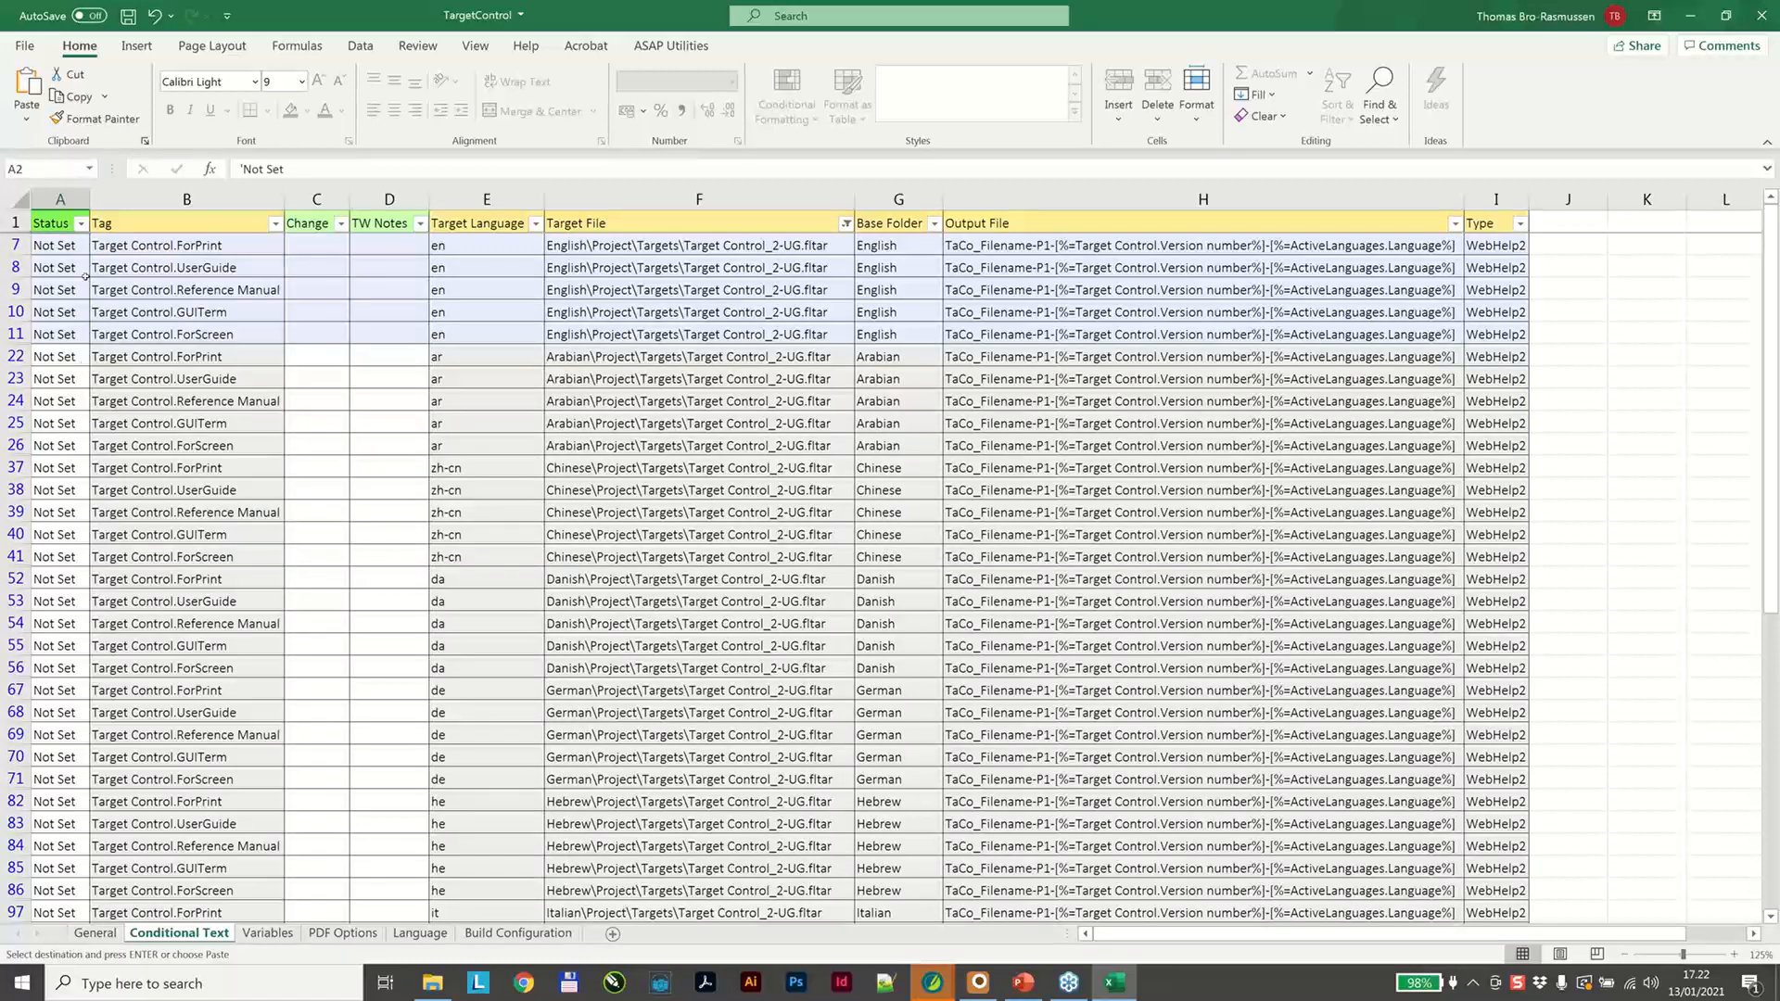
Set the Status of all filtered Target Control_2-UG condition tags to Exclude, from the English through the Spanish rows.
{"action": "left_click", "coordinate": [65, 248]}
{"action": "left_click", "coordinate": [96, 248]}
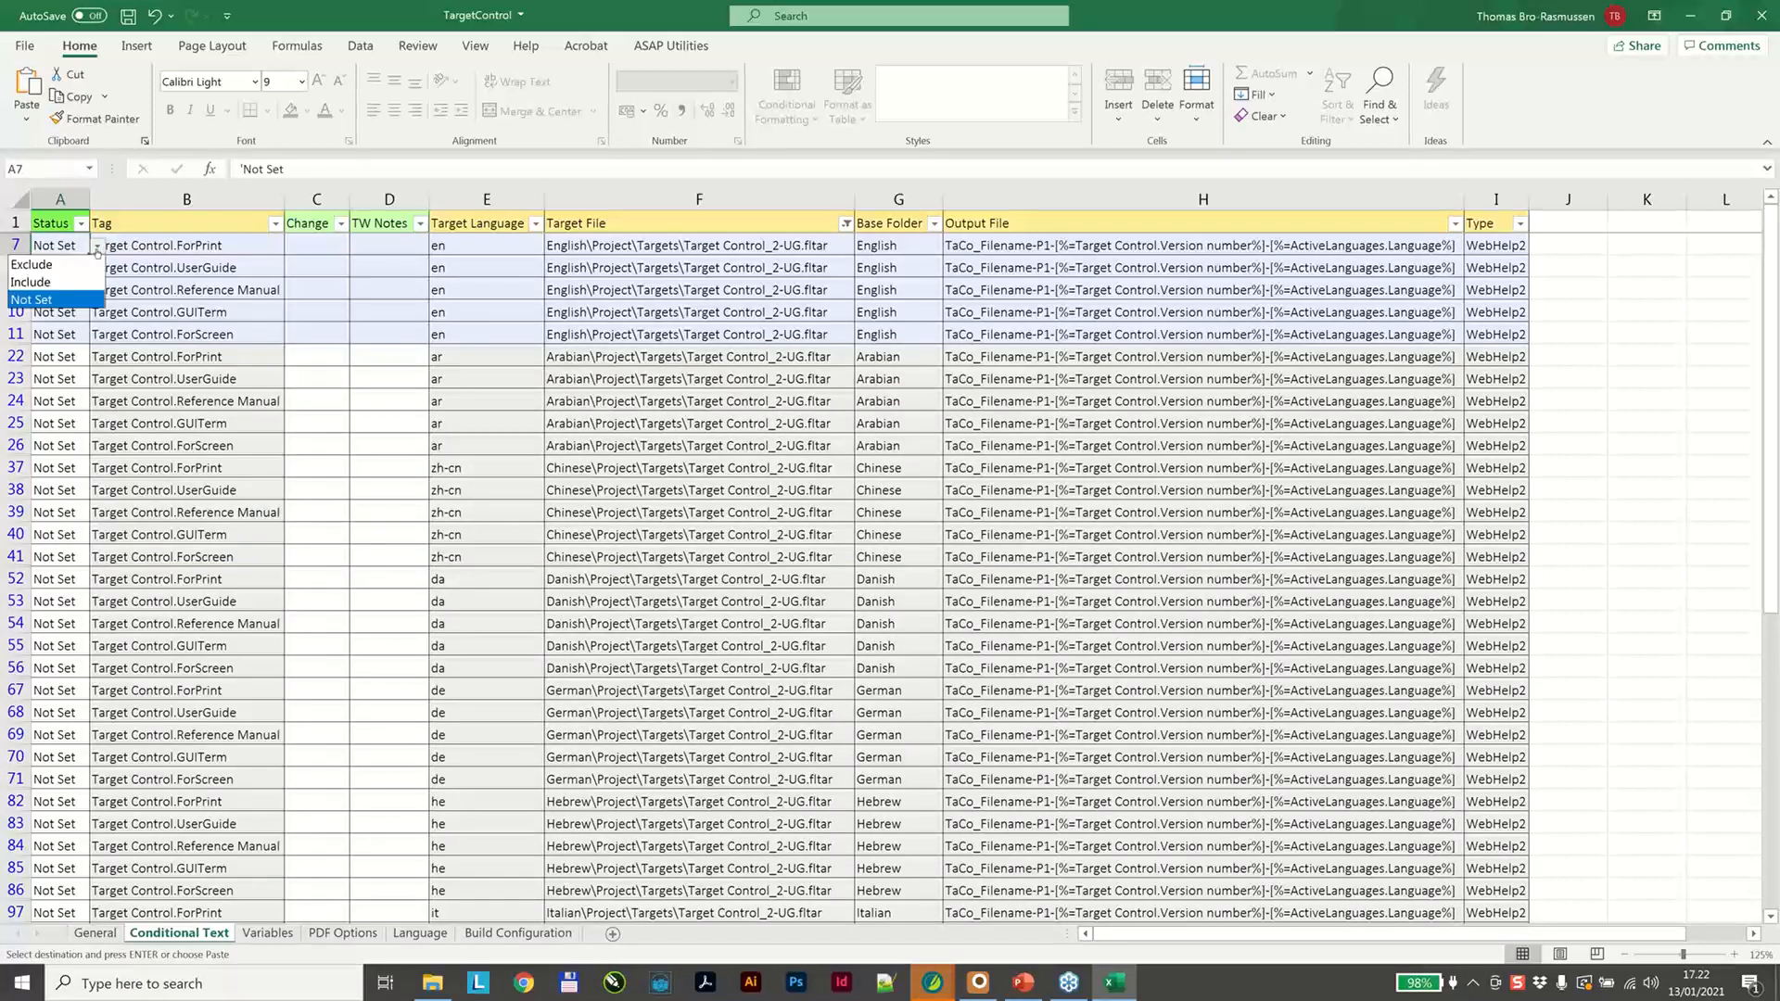
{"action": "left_click", "coordinate": [89, 264]}
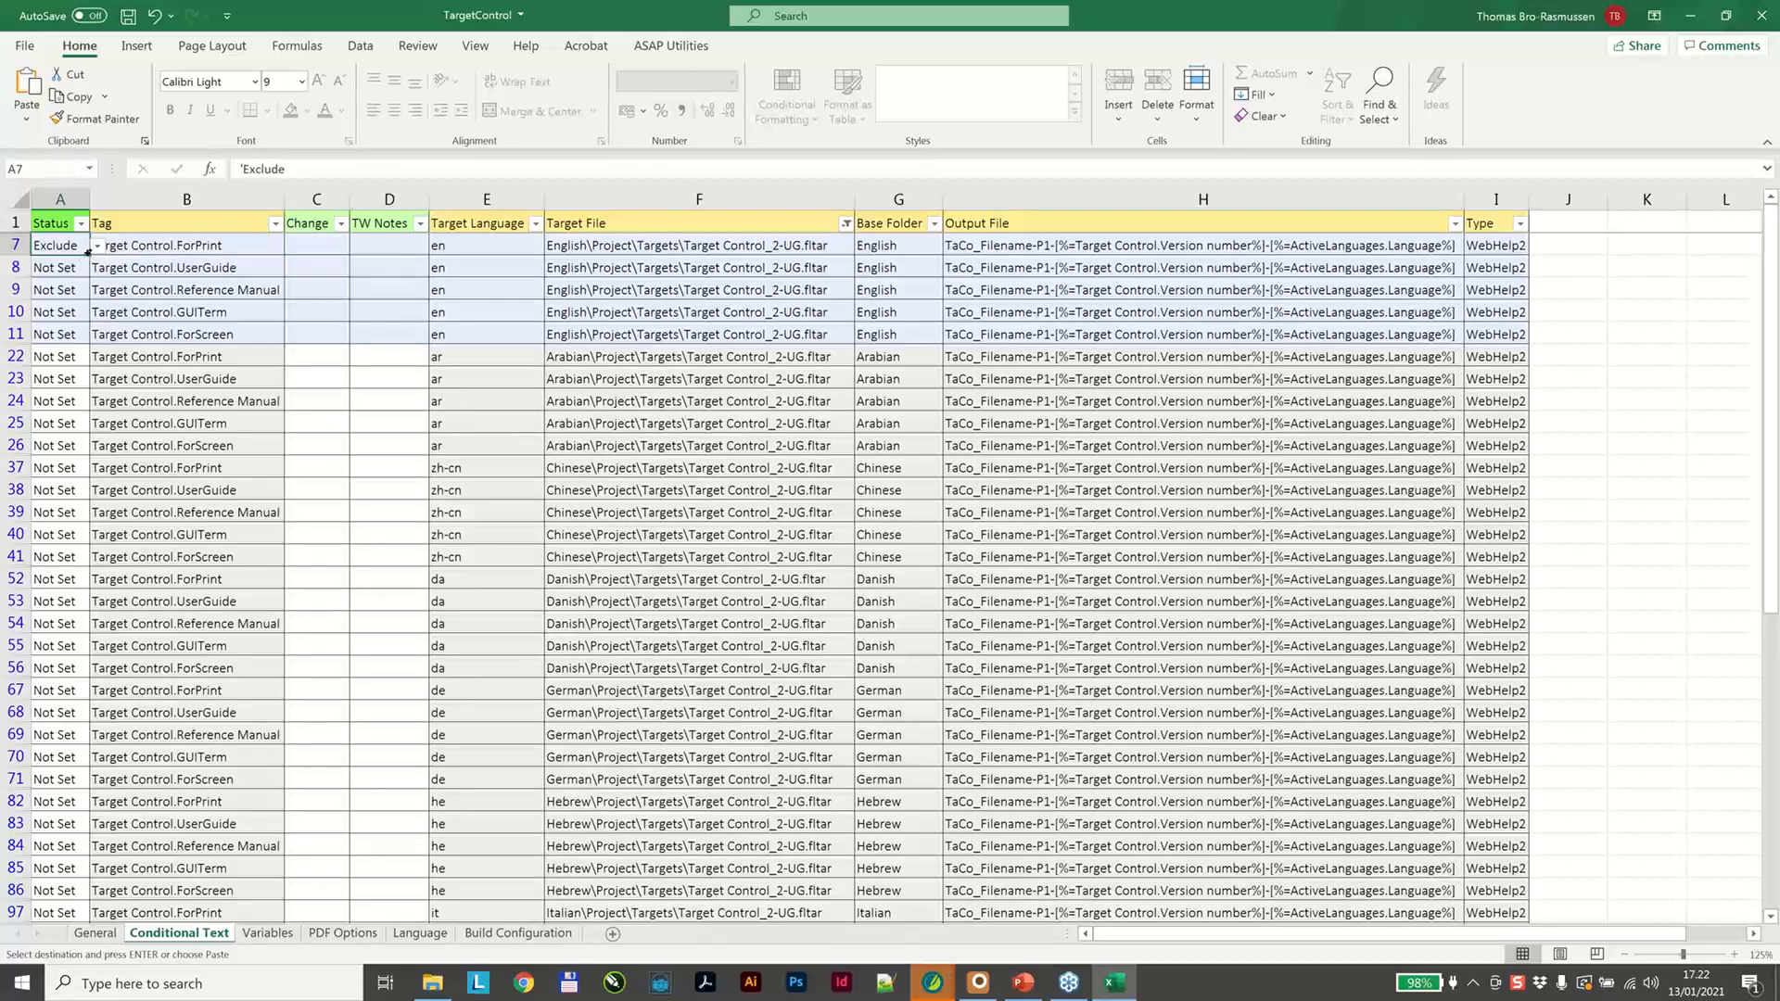
{"action": "left_click_drag", "start_coordinate": [88, 253], "coordinate": [107, 881]}
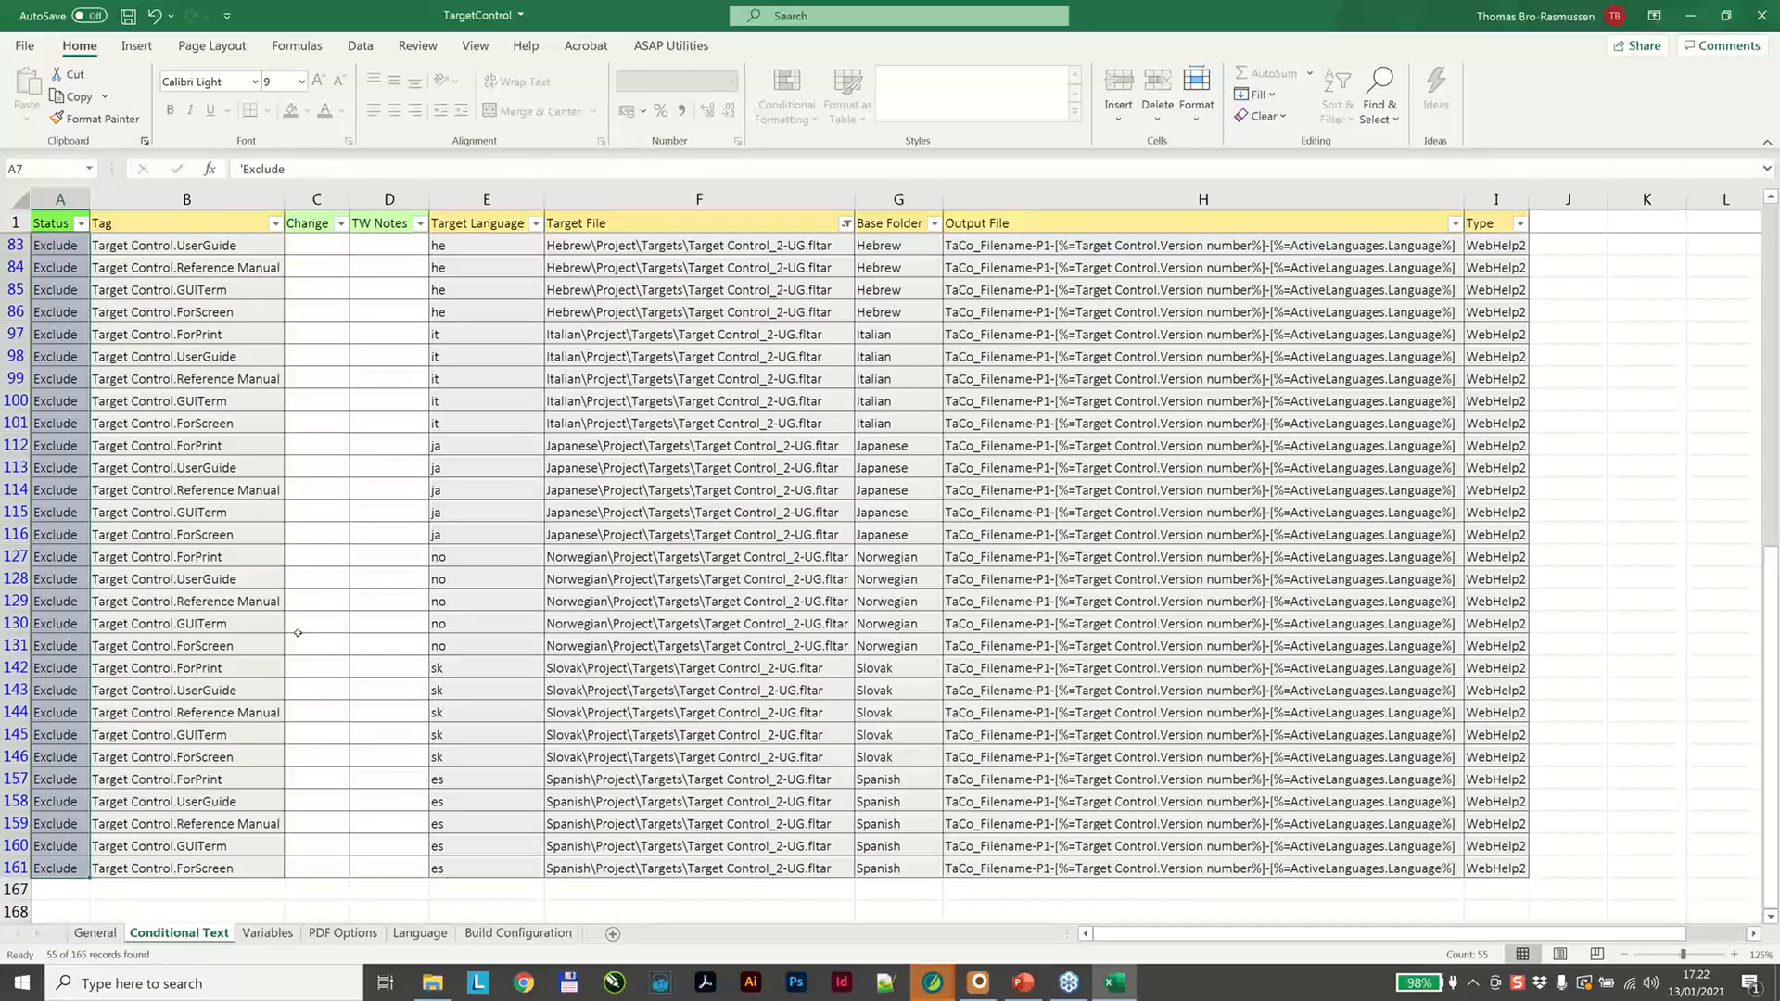
{"action": "scroll", "coordinate": [298, 634], "scroll_direction": "up", "scroll_amount": 3}
{"action": "scroll", "coordinate": [297, 633], "scroll_direction": "up", "scroll_amount": 5}
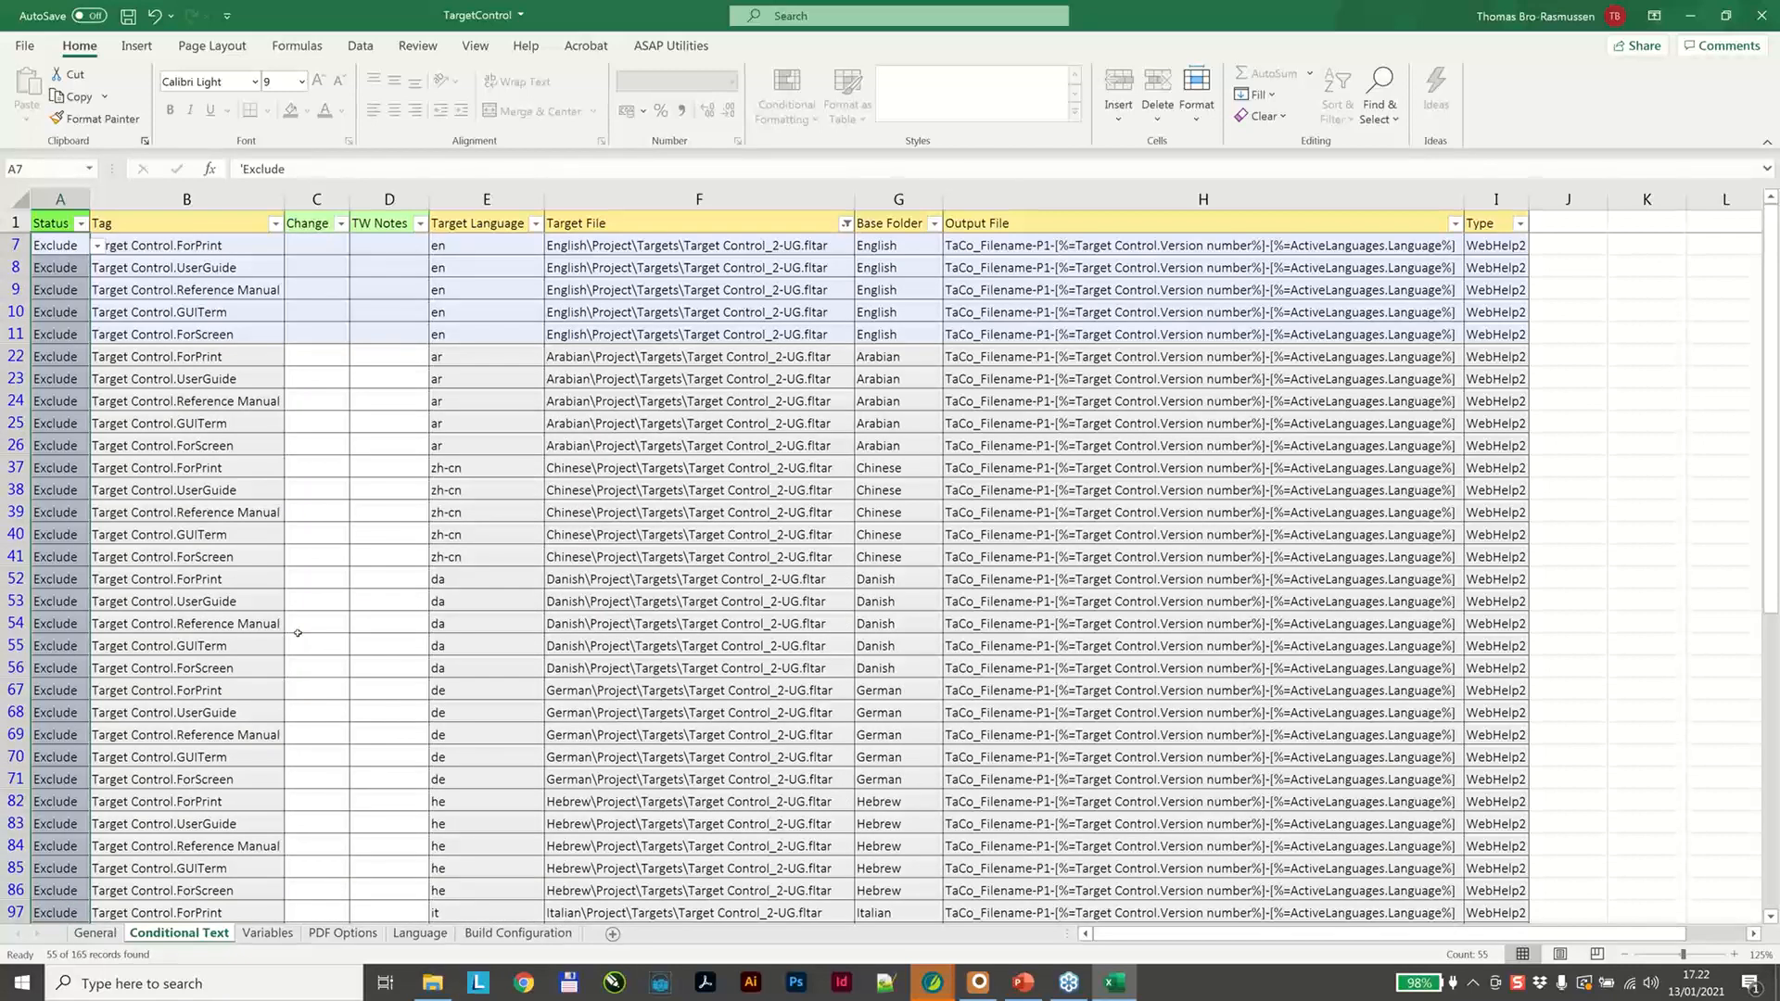
Save and close the workbook with the General sheet active, and update the targets from it in Target Control.
{"action": "left_click", "coordinate": [92, 934]}
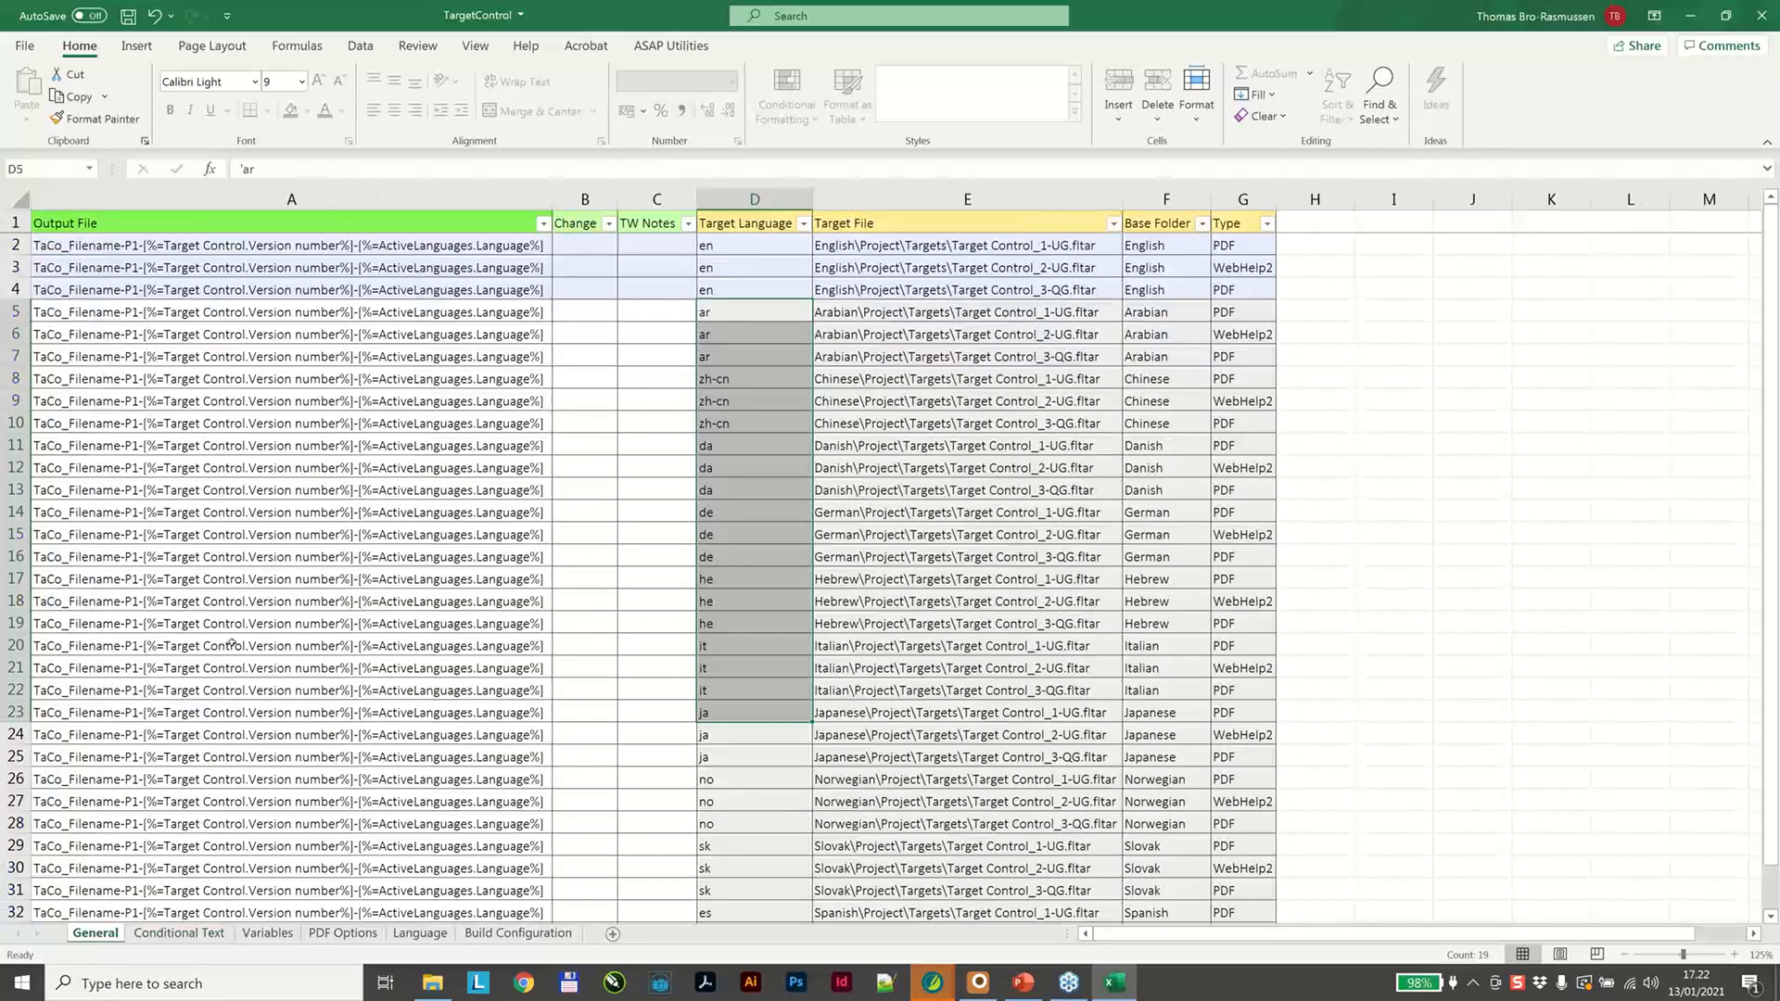
{"action": "key", "text": "ctrl+s"}
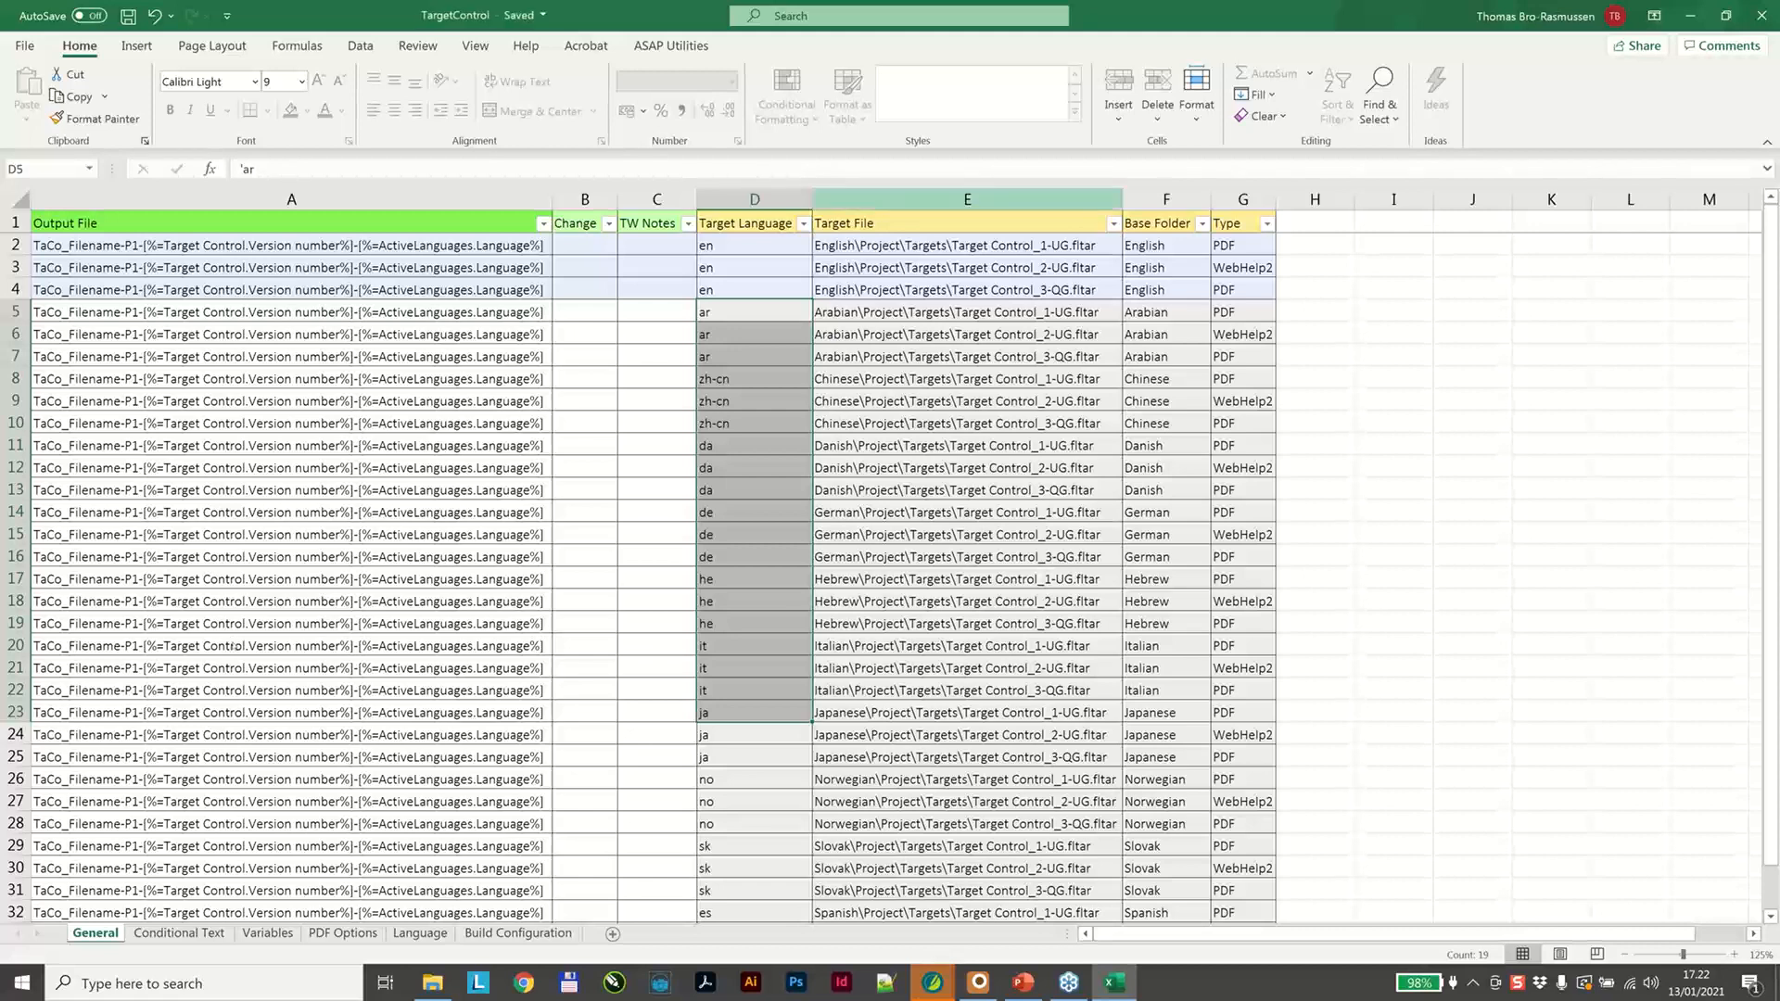
{"action": "left_click", "coordinate": [1759, 22]}
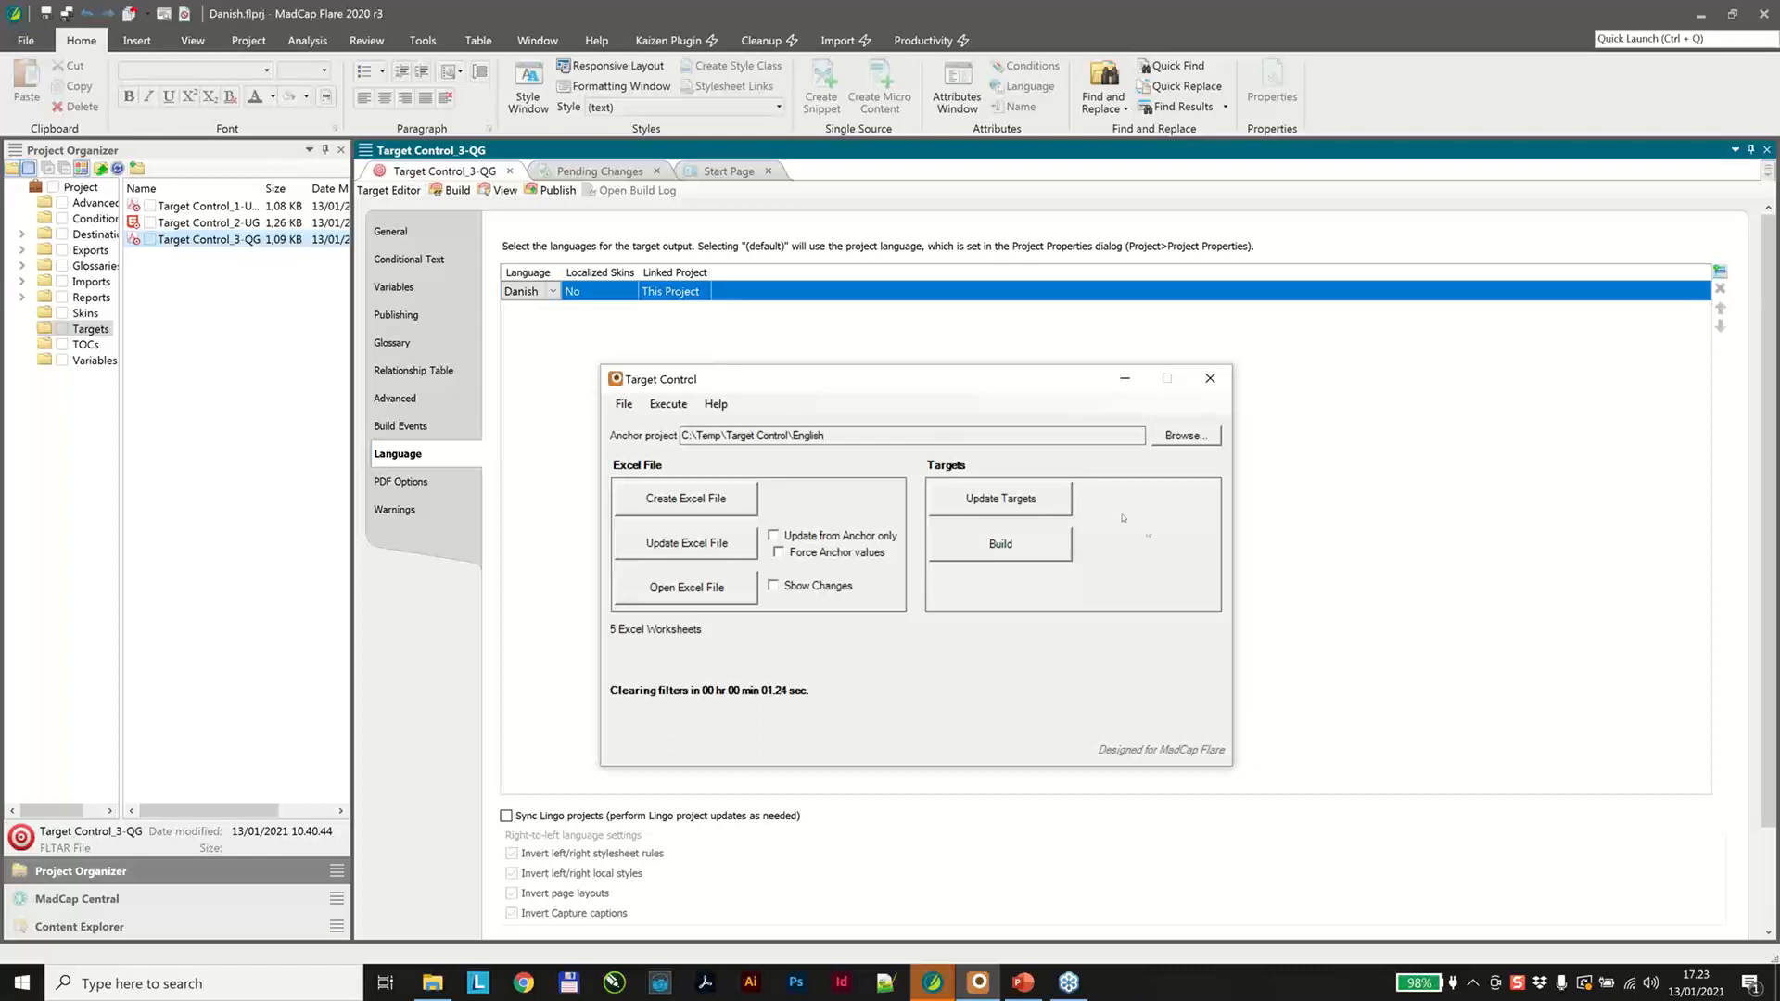
{"action": "left_click", "coordinate": [1049, 504]}
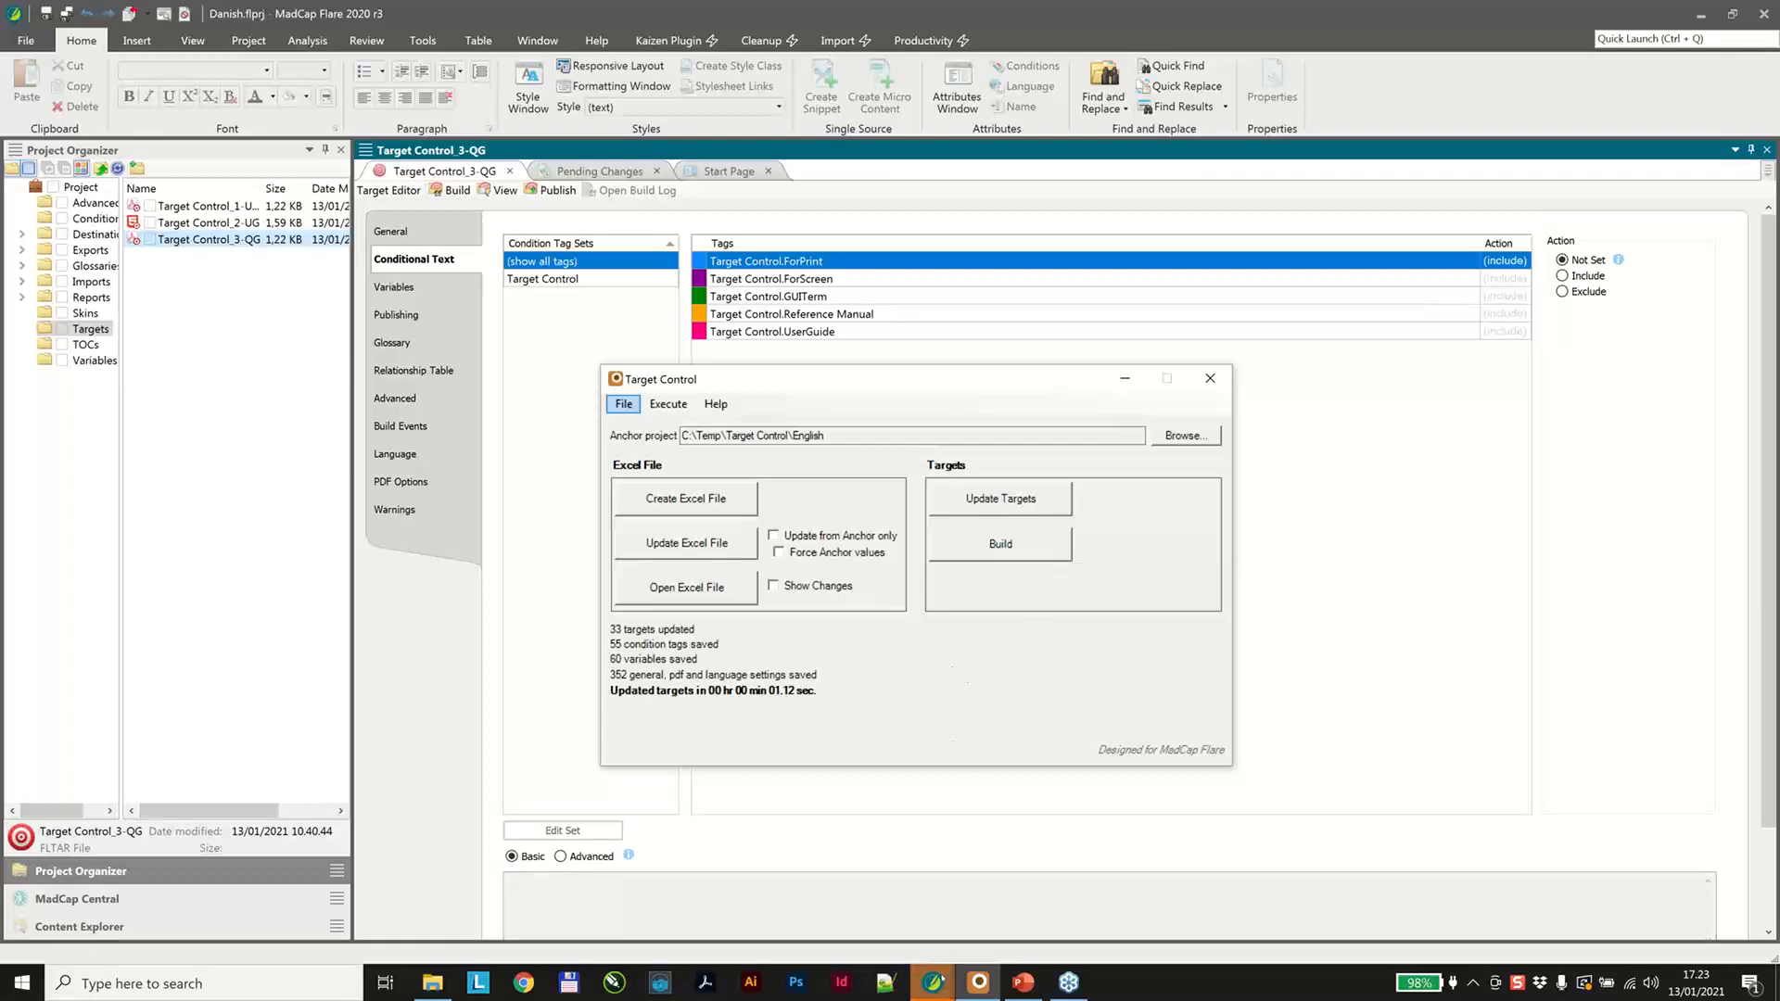
Switch to the Danish project in MadCap Flare and set the Target Control_3-QG target's output file to "This is a Danish UG manual".
{"action": "mouse_move", "coordinate": [938, 977]}
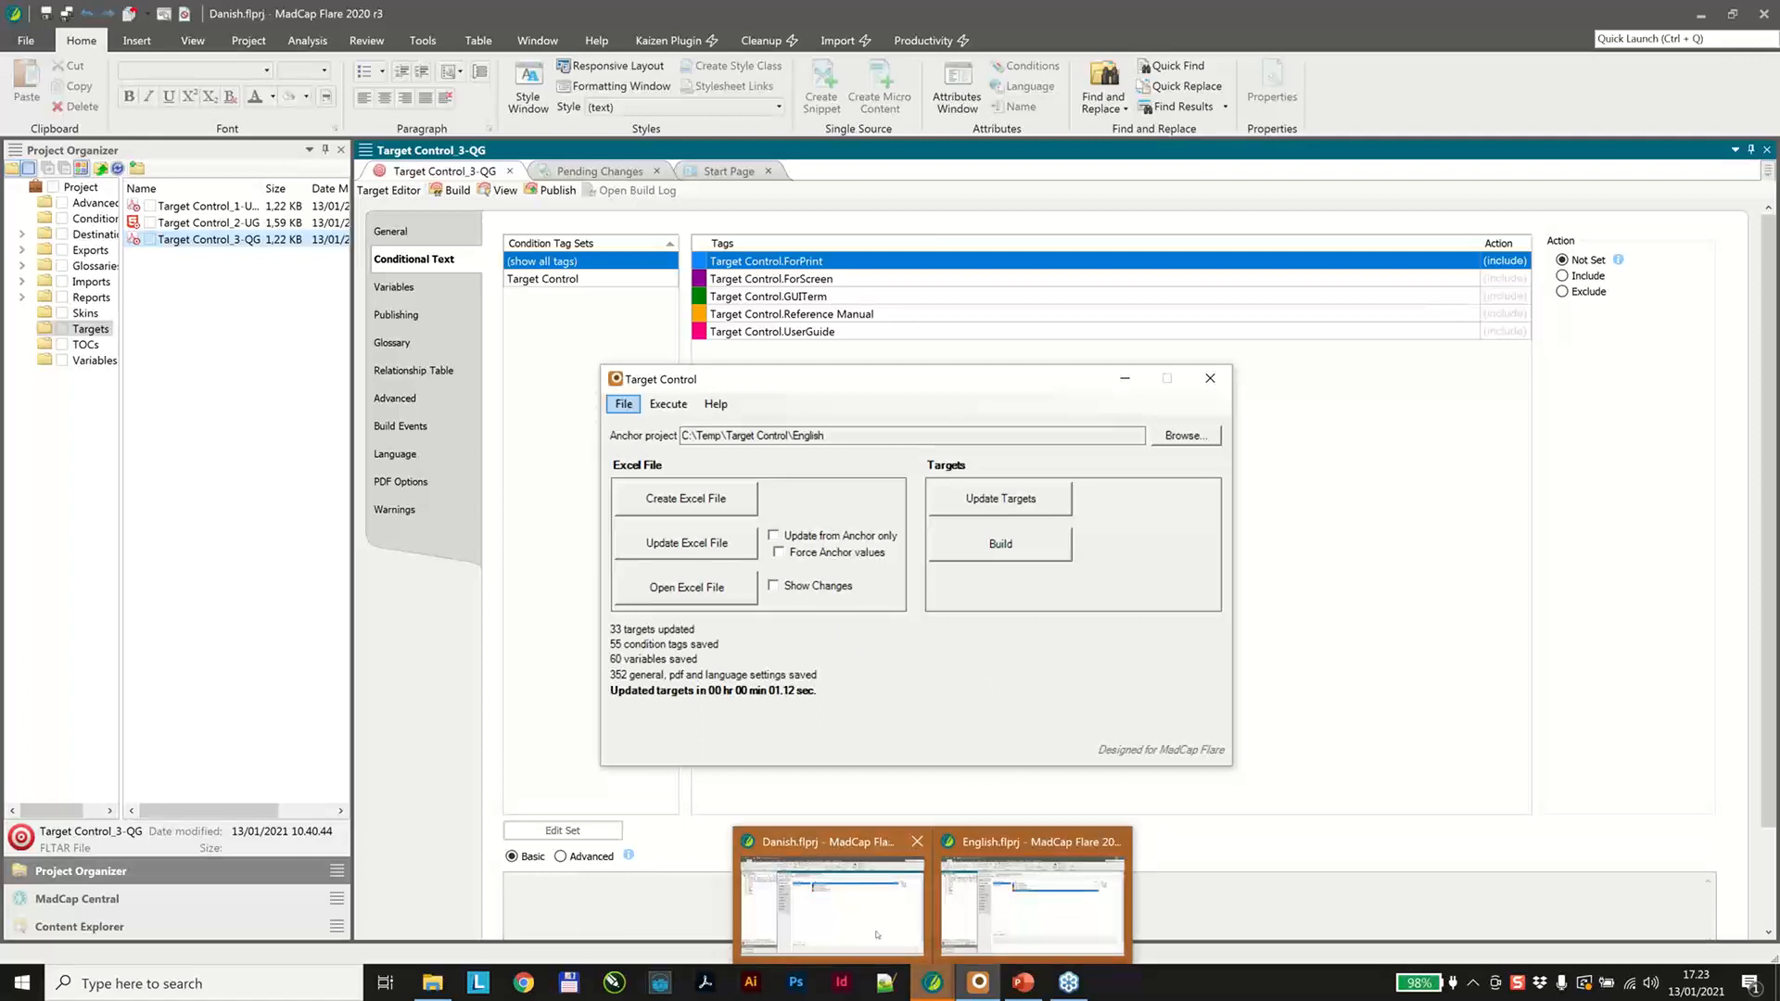
{"action": "left_click", "coordinate": [876, 931]}
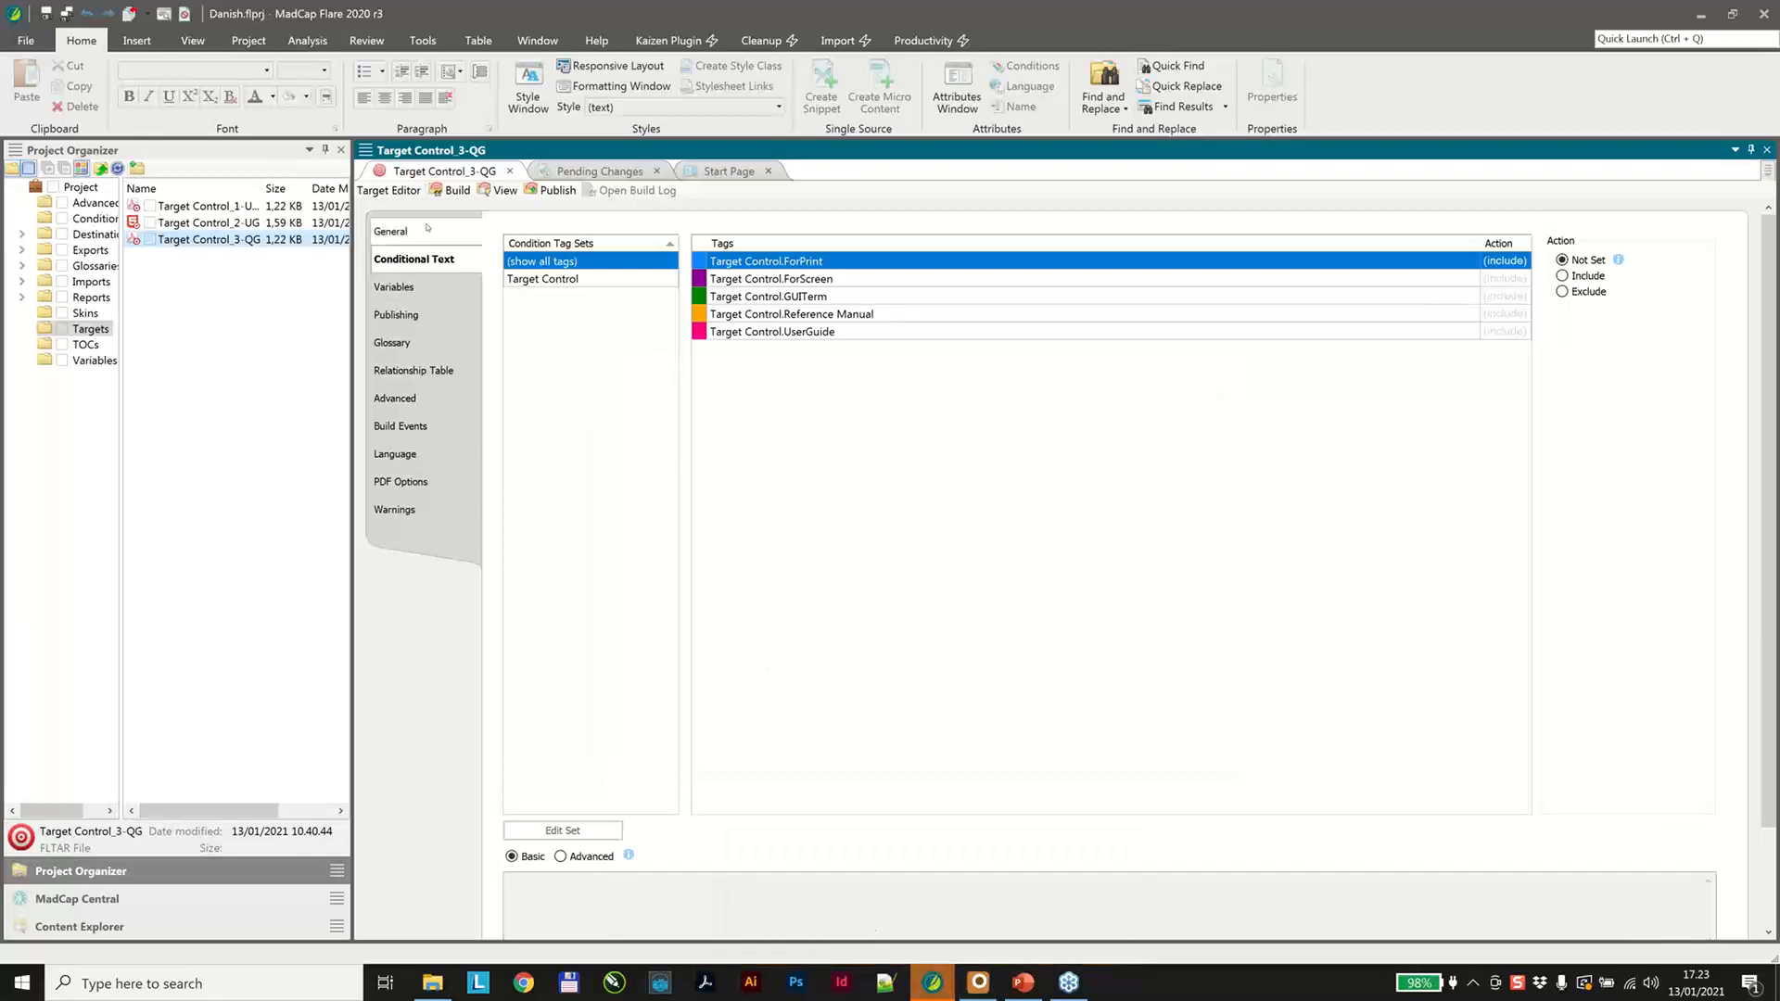
{"action": "left_click", "coordinate": [426, 224]}
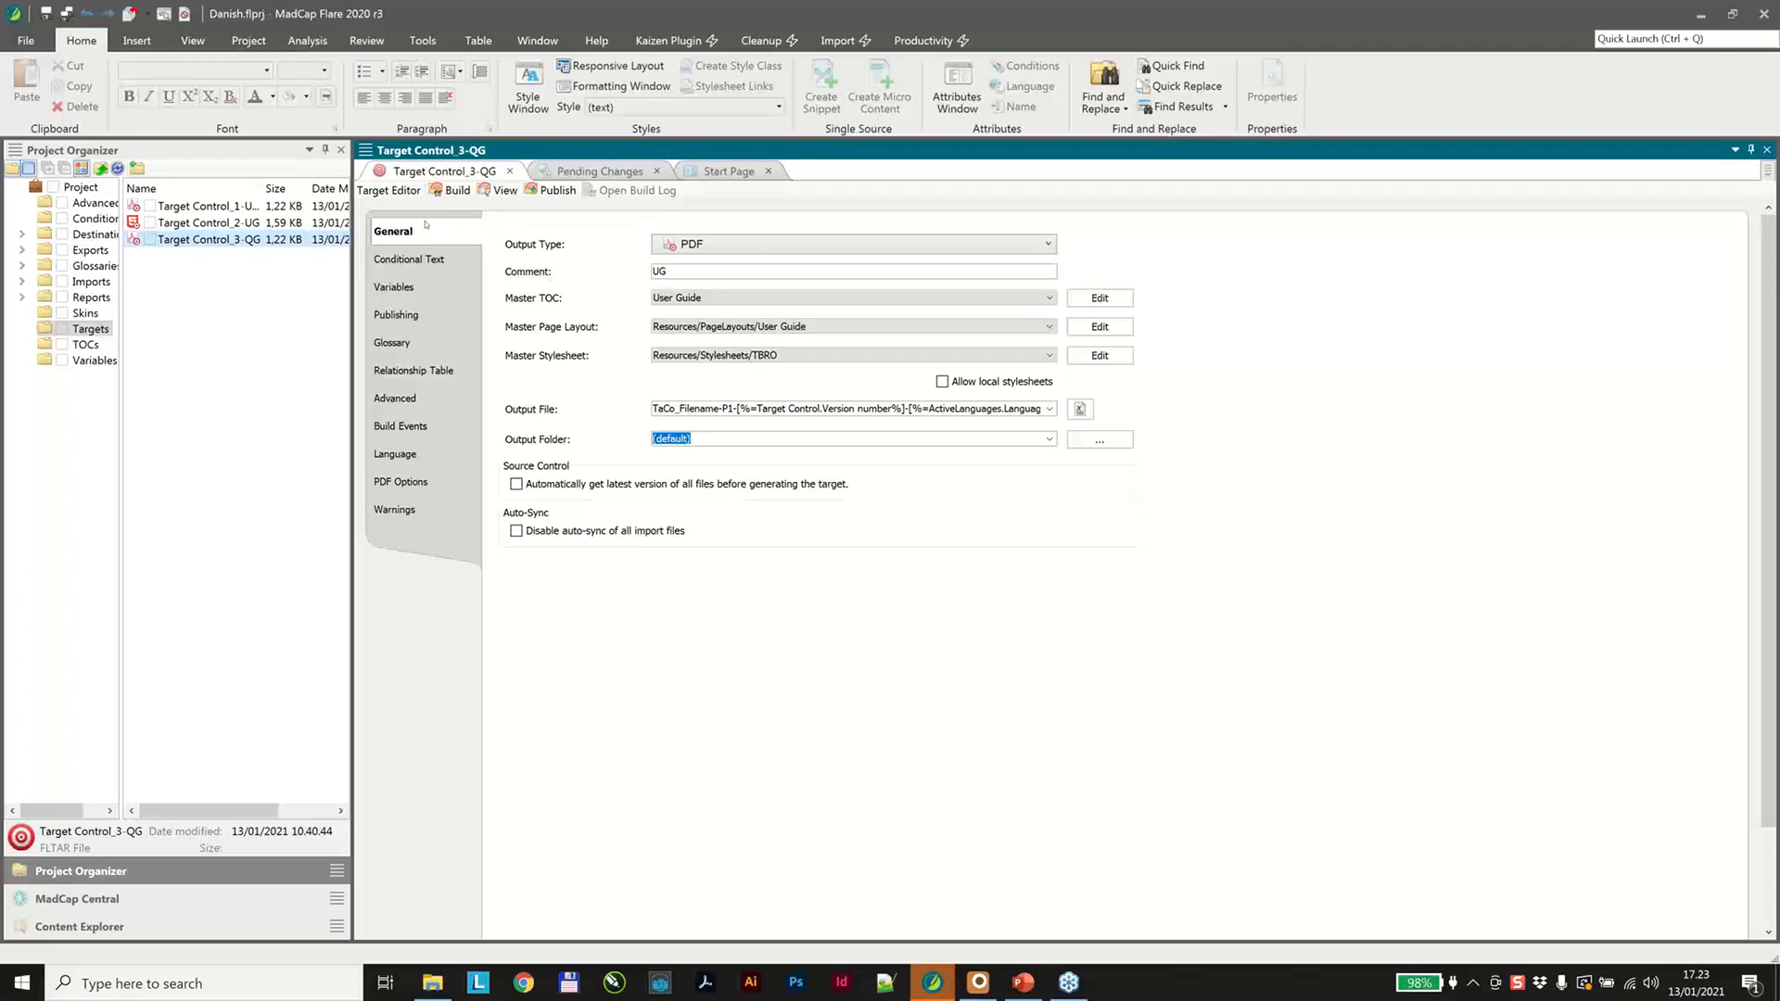
{"action": "triple_click", "coordinate": [695, 408]}
{"action": "key", "text": "Delete"}
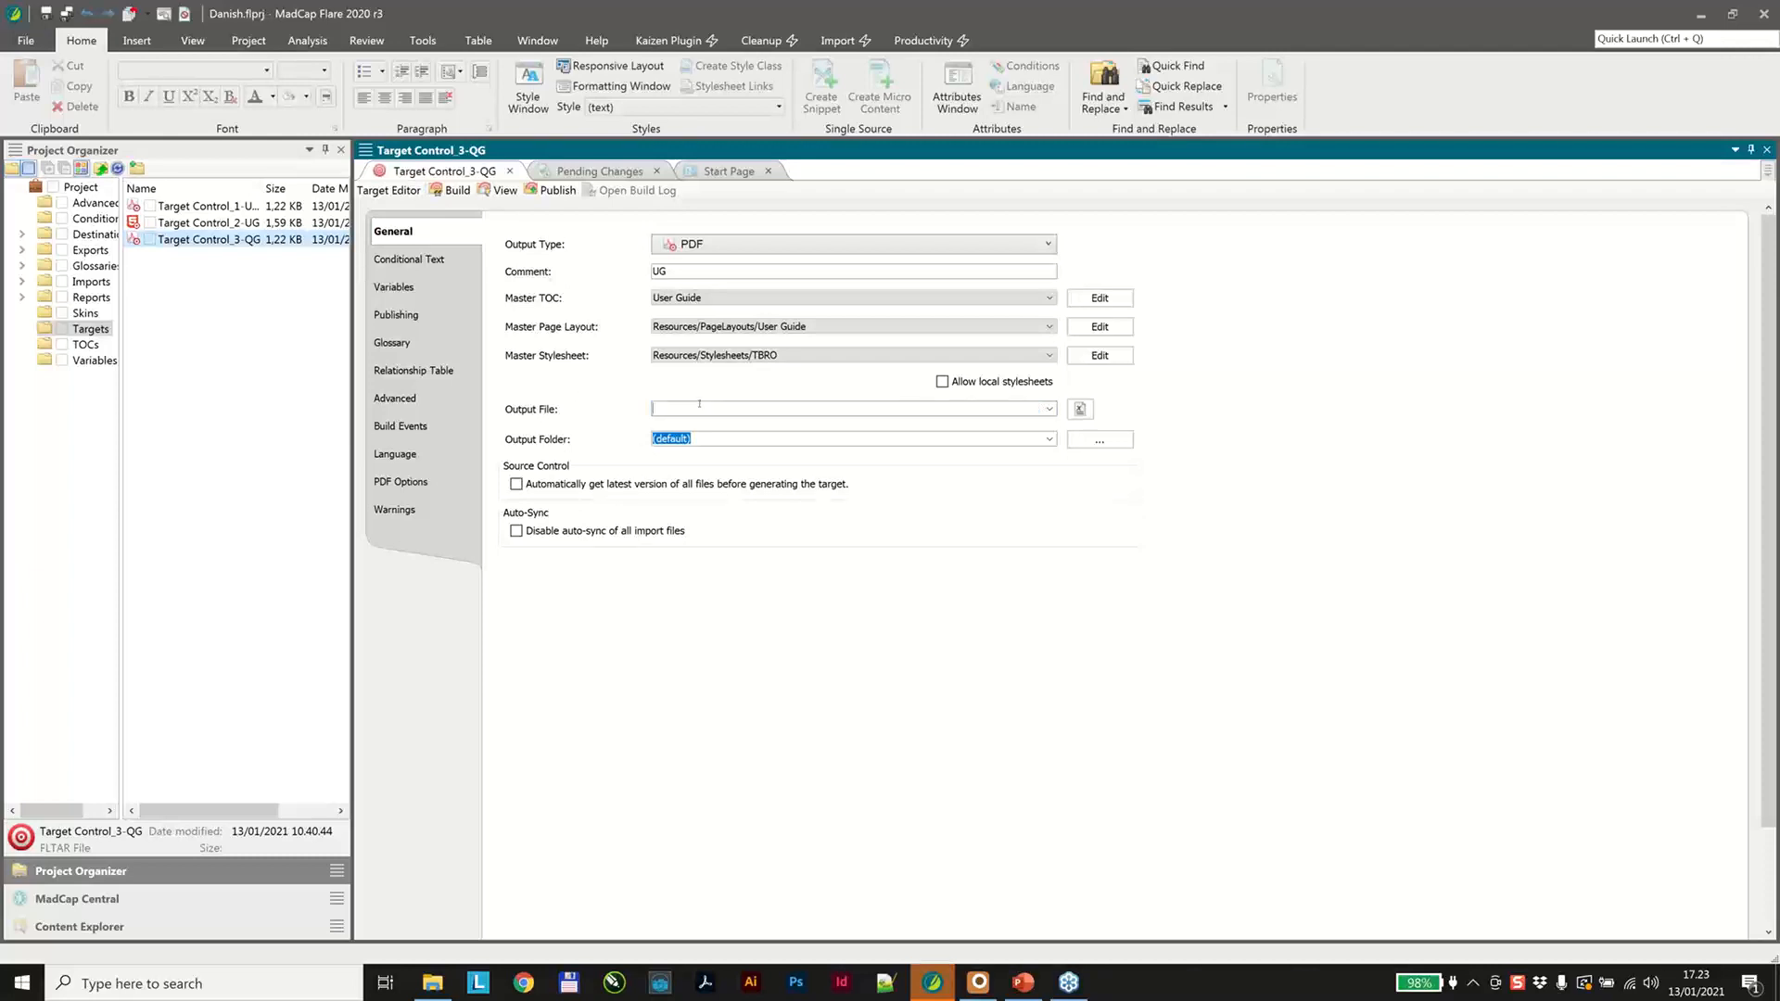
{"action": "type", "text": "This i"}
{"action": "type", "text": "s a Danish UG manual"}
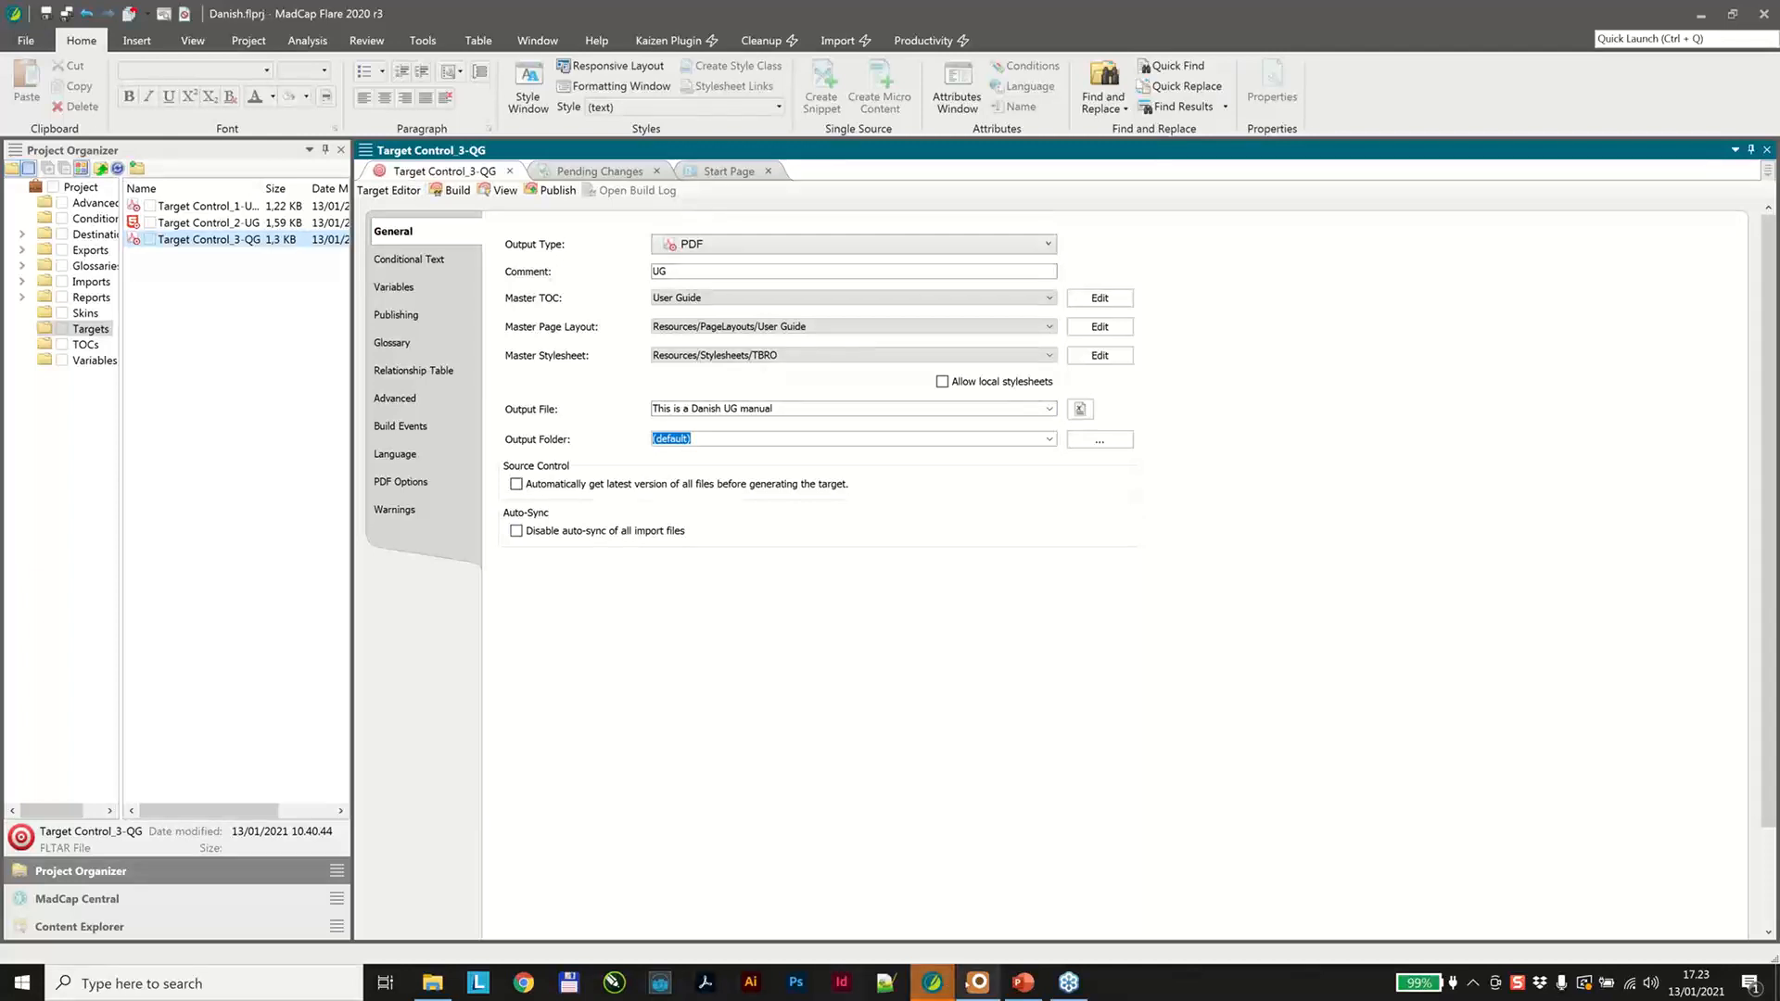
Update the Excel file in Target Control and open it to check the Danish Target Control_3-QG row's output file and change mark.
{"action": "left_click", "coordinate": [978, 983]}
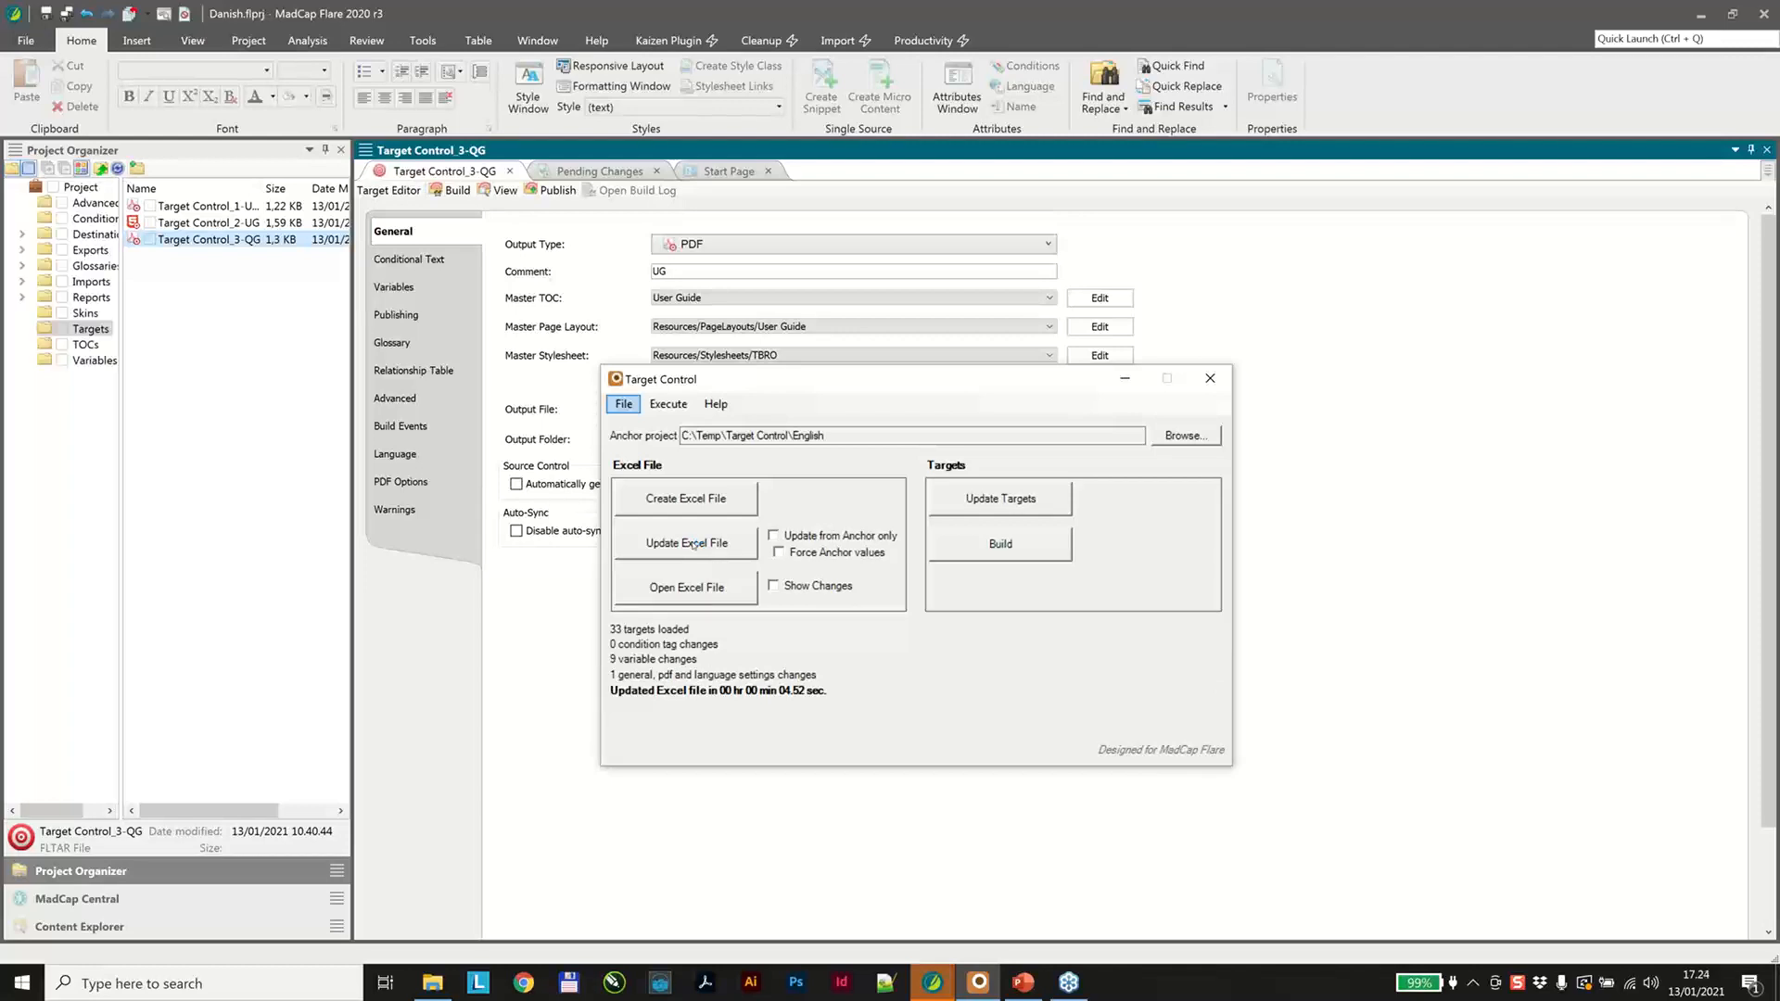
{"action": "left_click", "coordinate": [685, 589]}
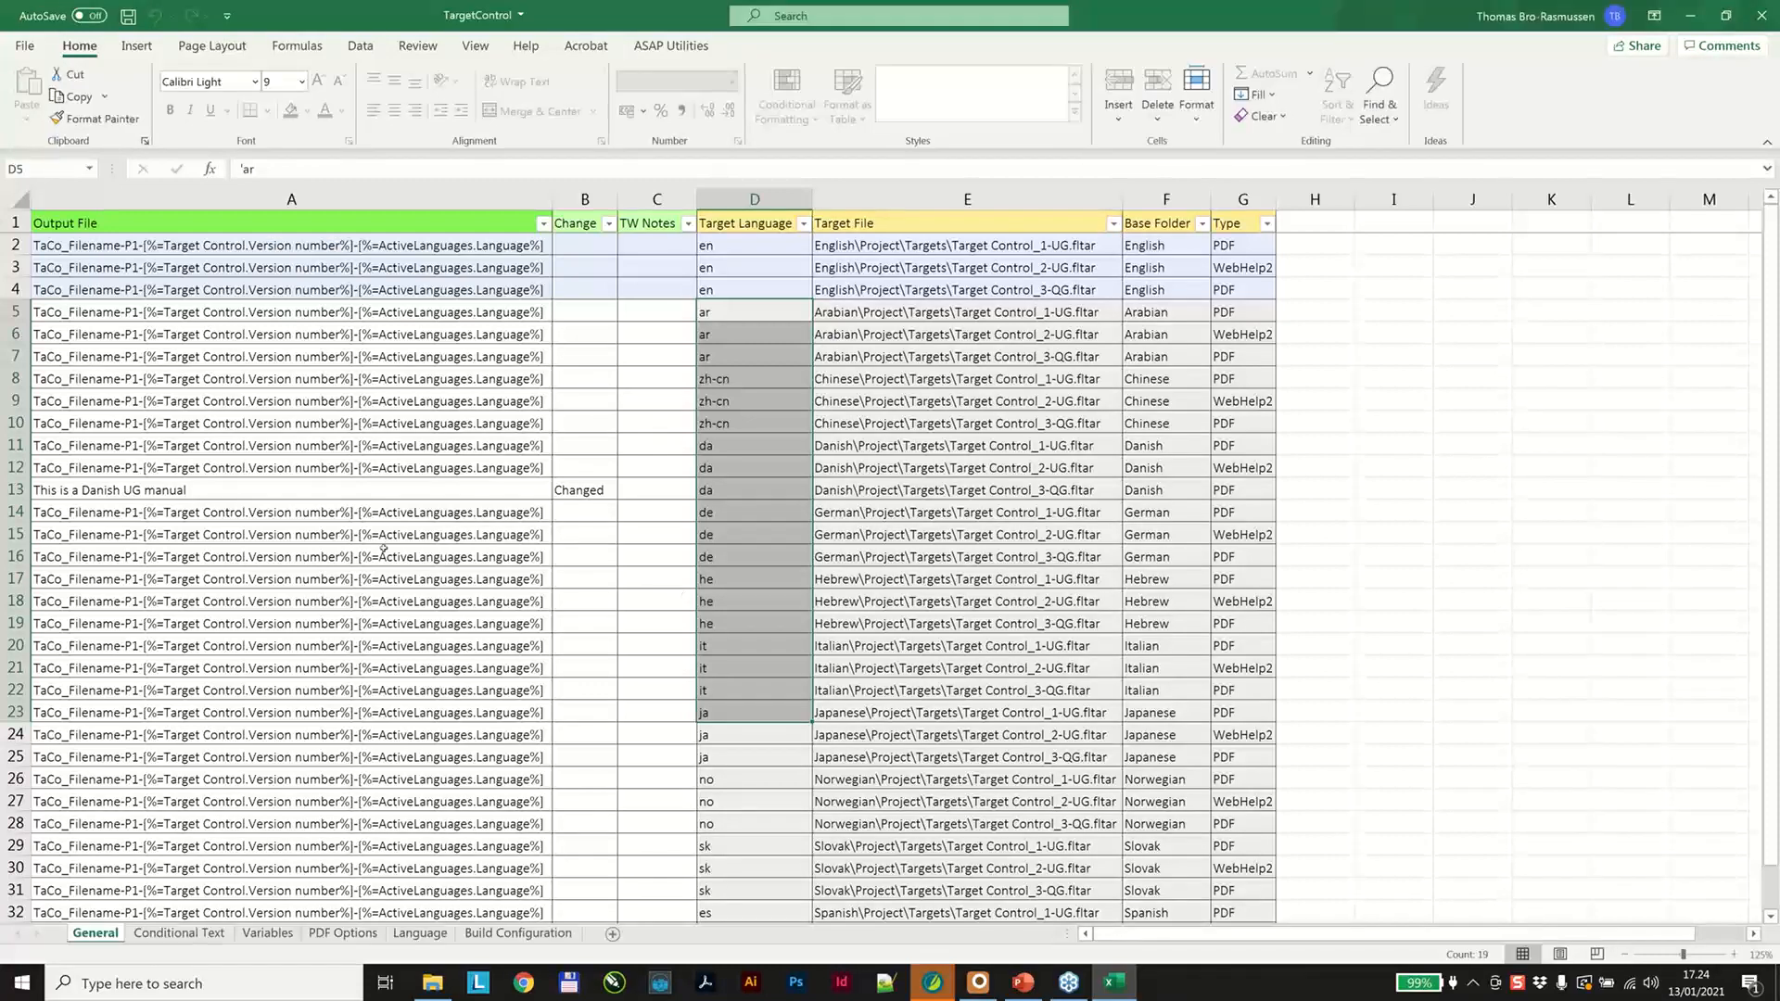
{"action": "left_click", "coordinate": [357, 492]}
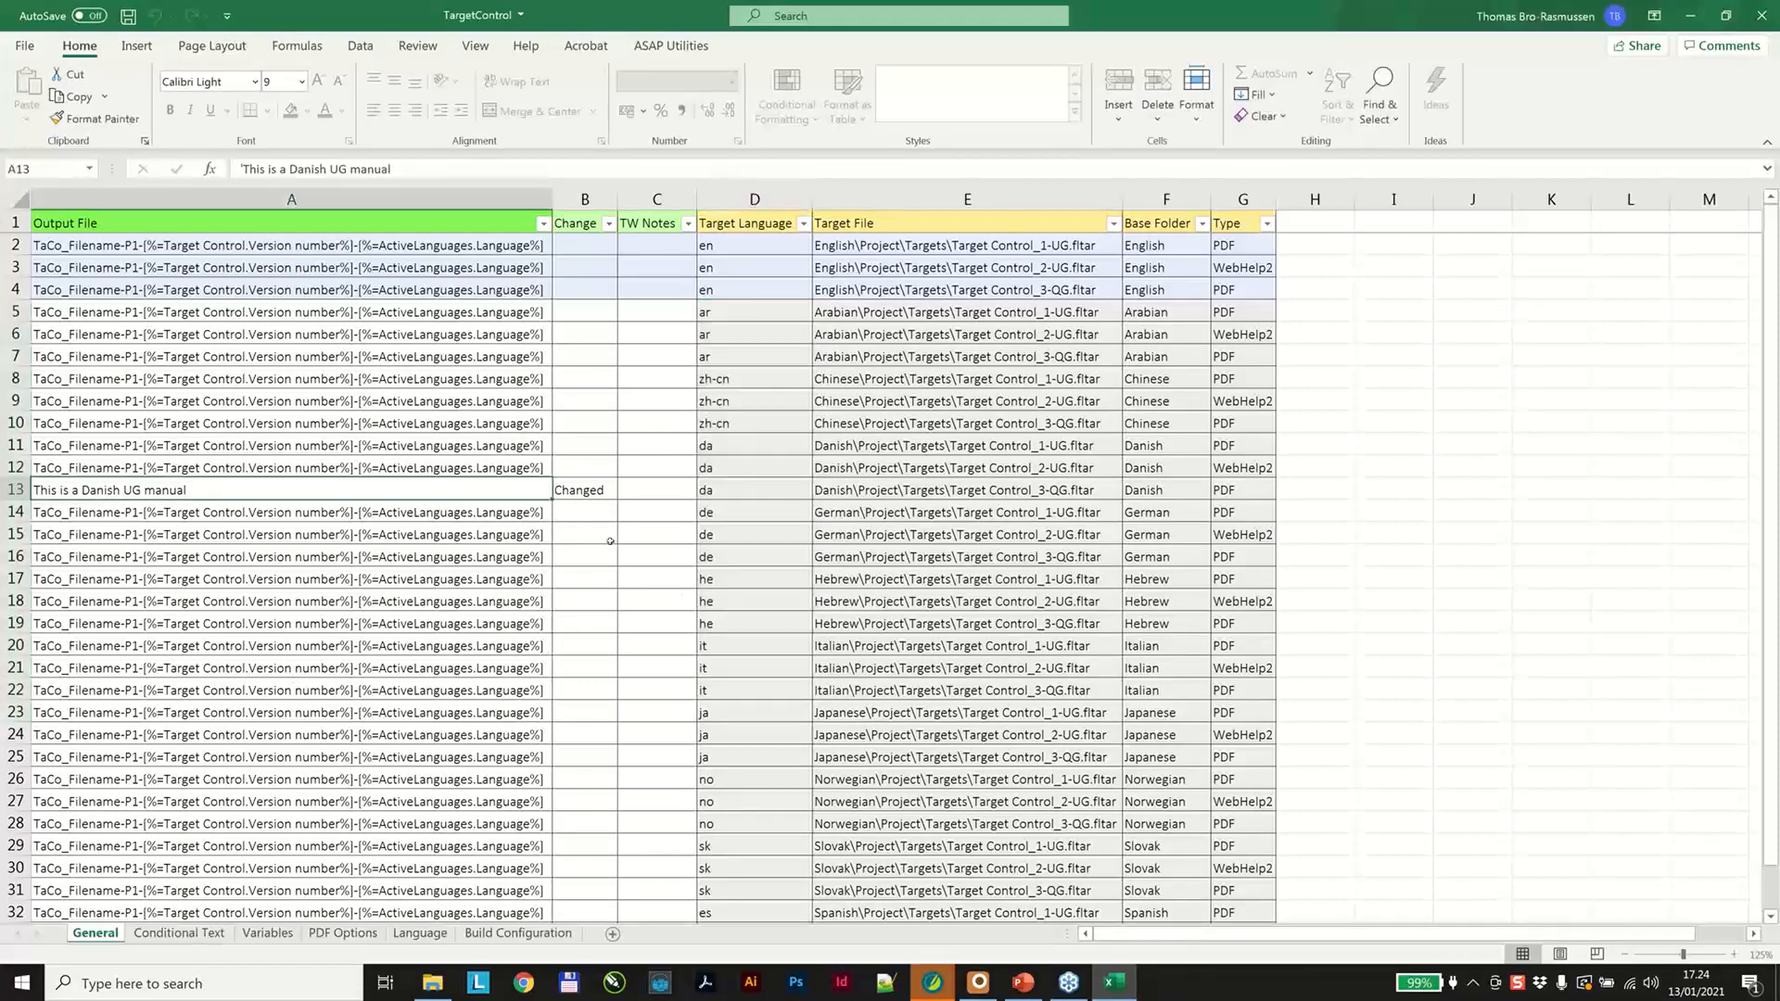
{"action": "left_click", "coordinate": [584, 491]}
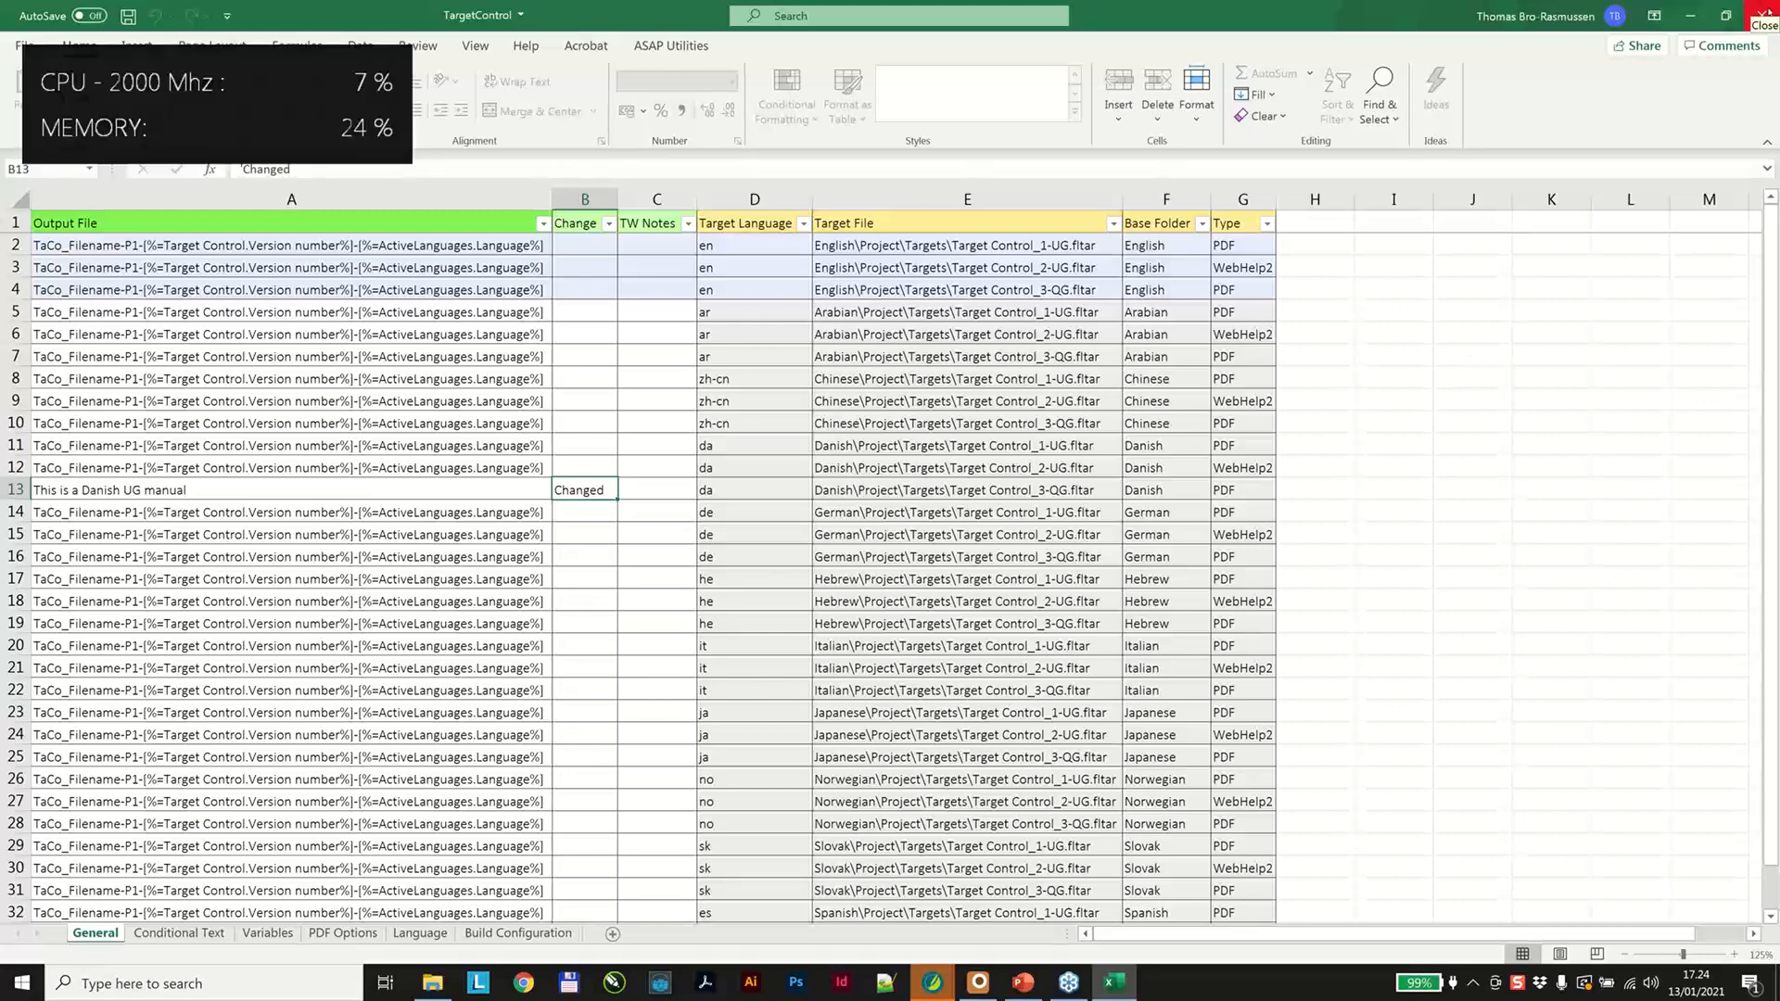
Close the workbook without filtering the Change column and reopen it from Target Control with Show Changes enabled.
{"action": "left_click", "coordinate": [609, 224]}
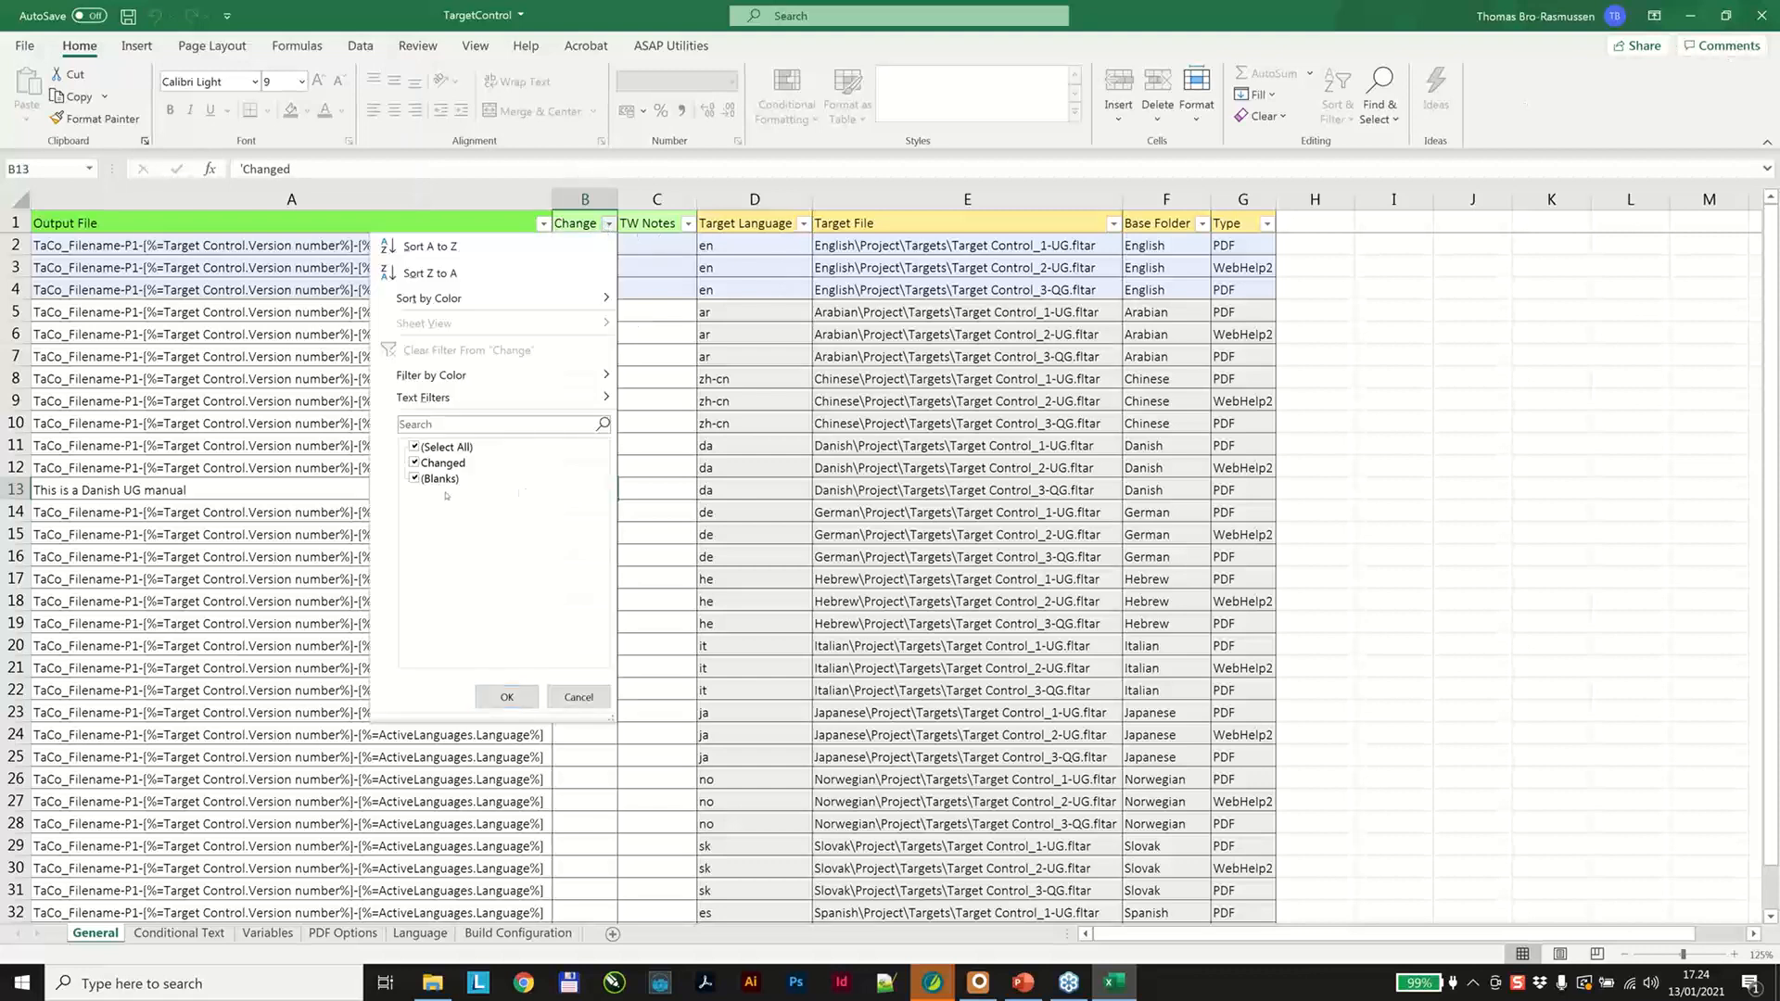
{"action": "left_click", "coordinate": [570, 696]}
{"action": "left_click", "coordinate": [1749, 21]}
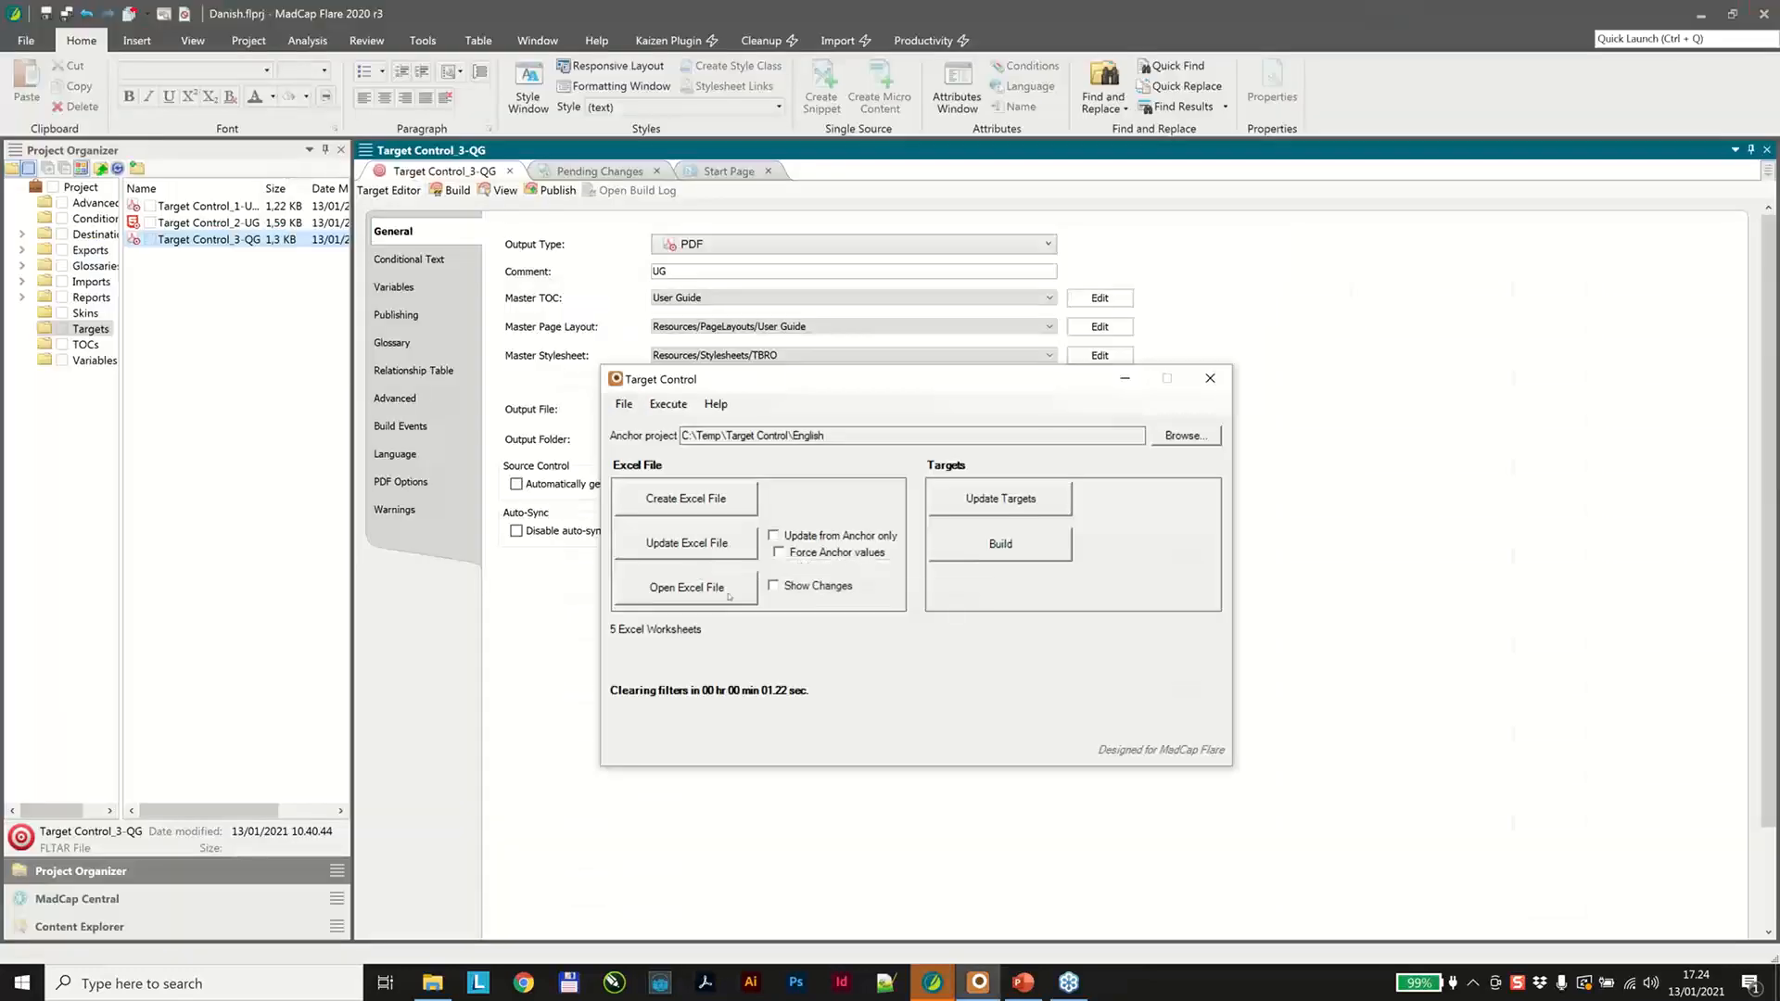
{"action": "left_click", "coordinate": [773, 588]}
{"action": "left_click", "coordinate": [706, 590]}
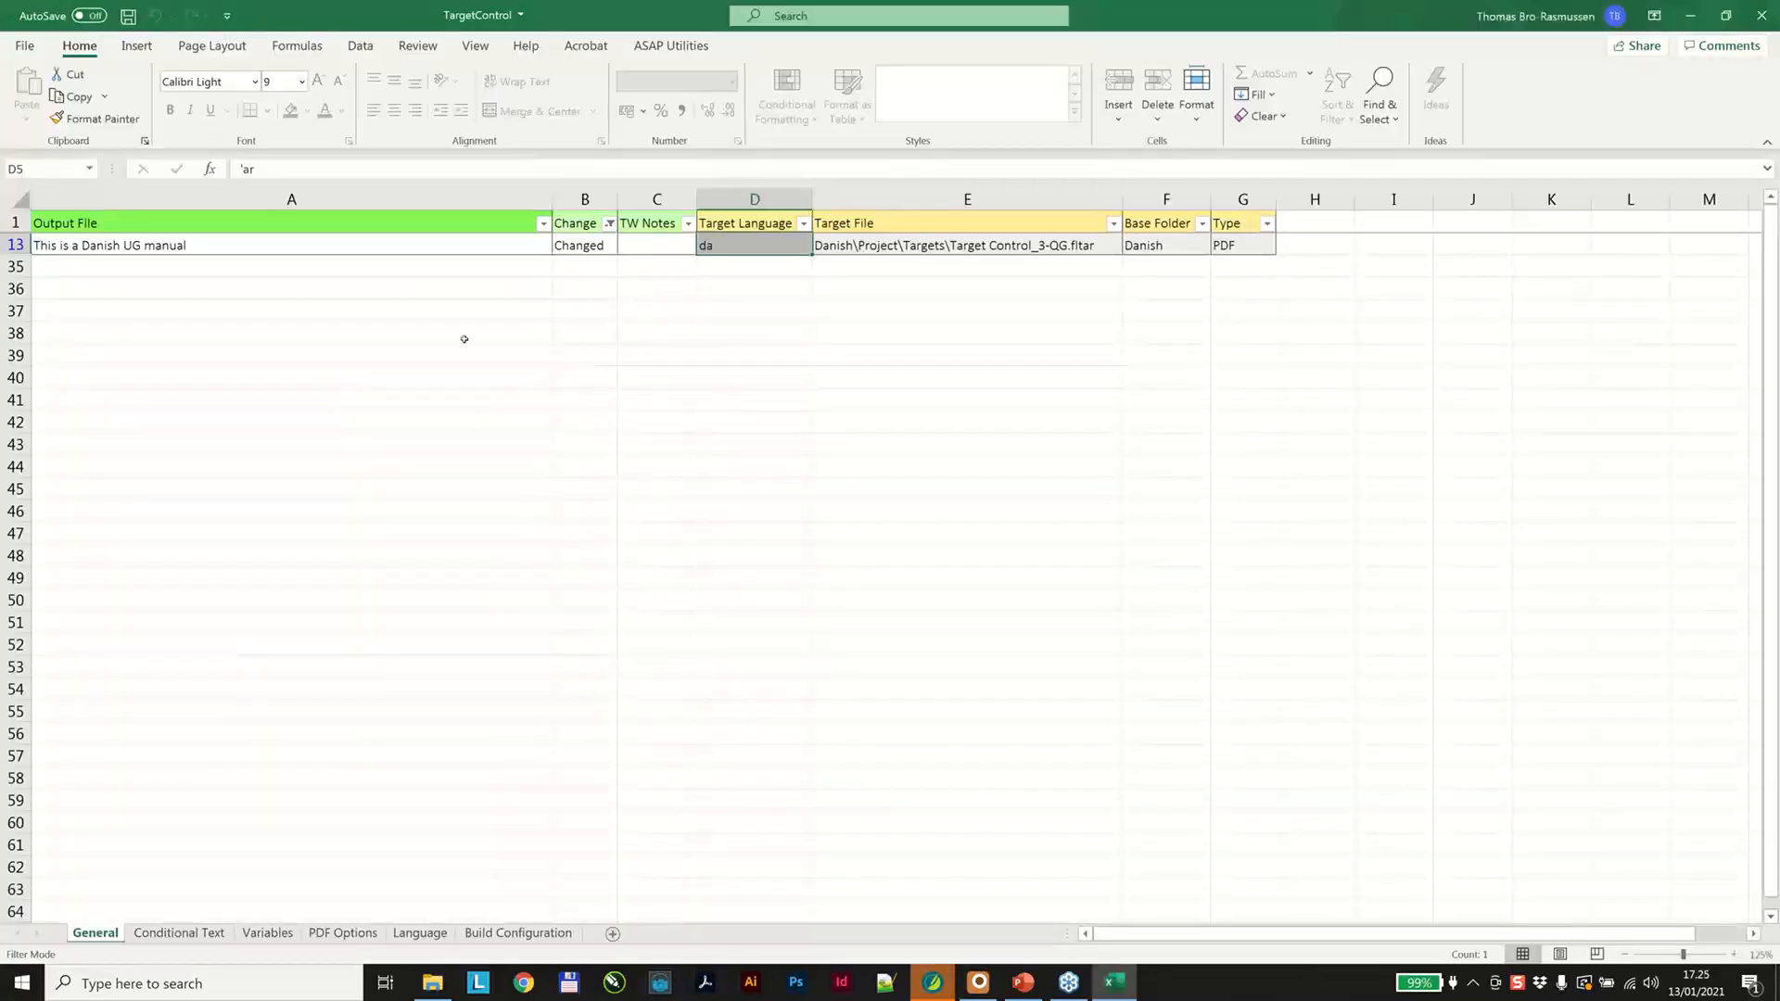
Change the Output File value of the Danish Target Control_3-QG row to "Dette er en Dansk manual".
{"action": "left_click", "coordinate": [257, 247]}
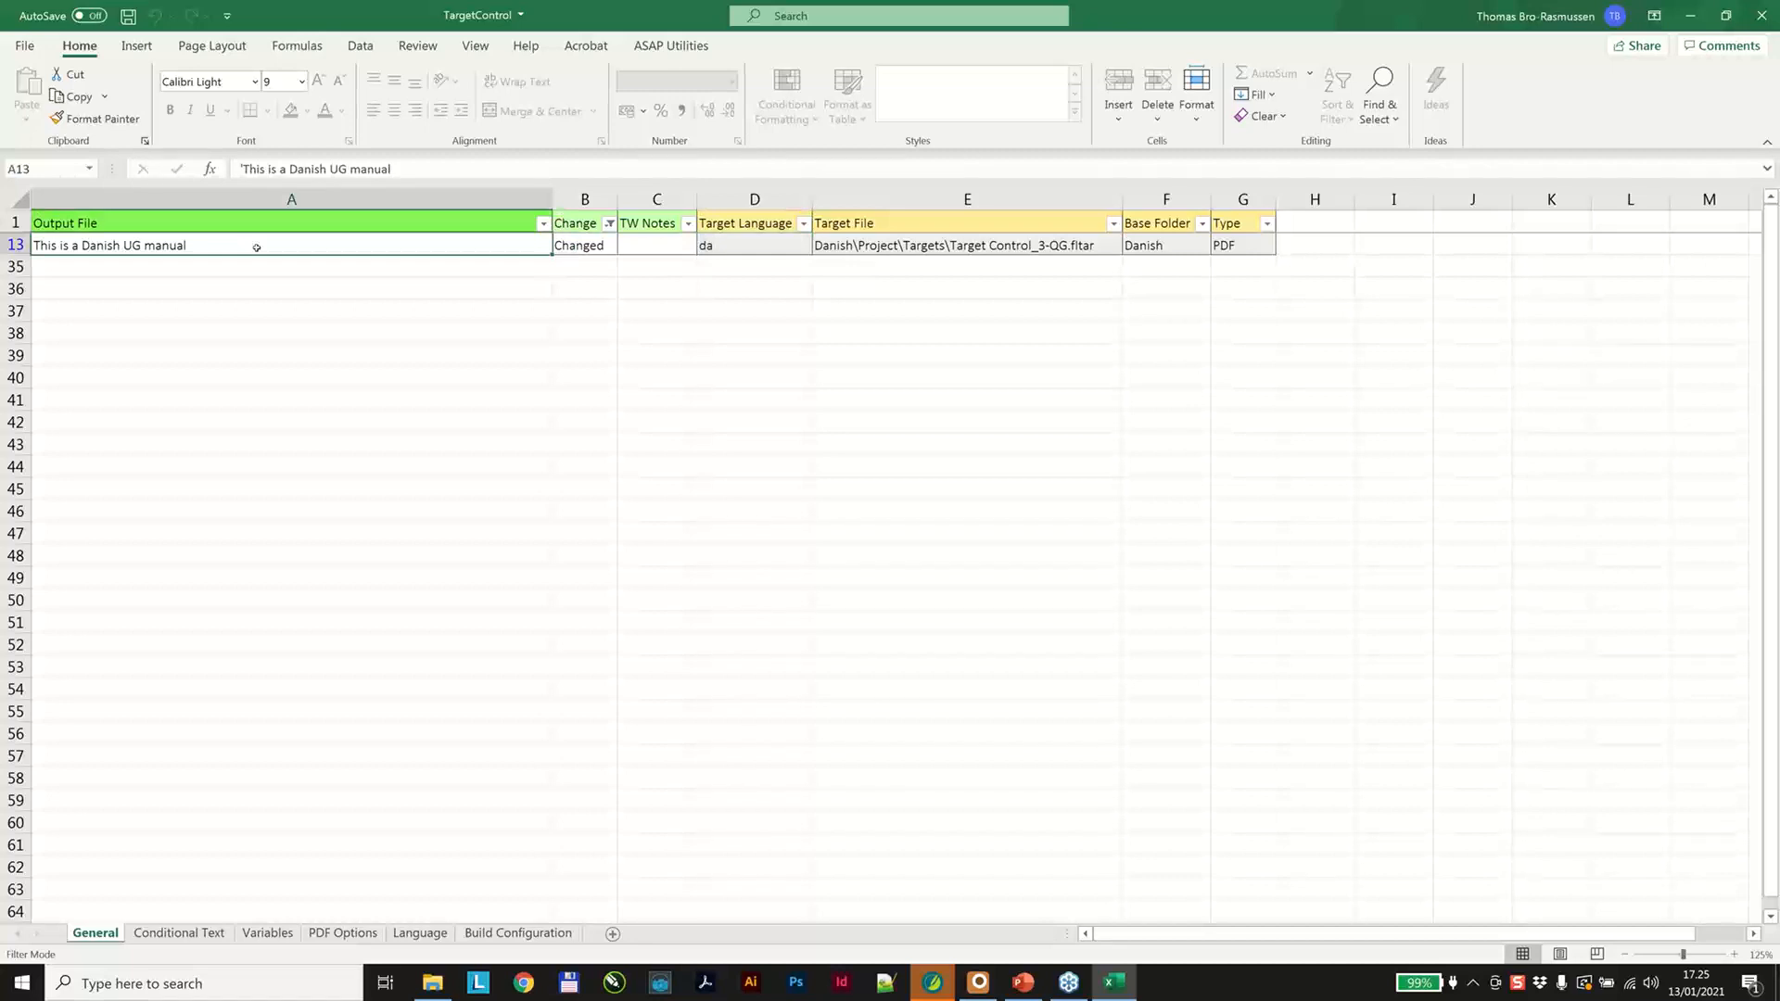
{"action": "type", "text": "Dette er en "}
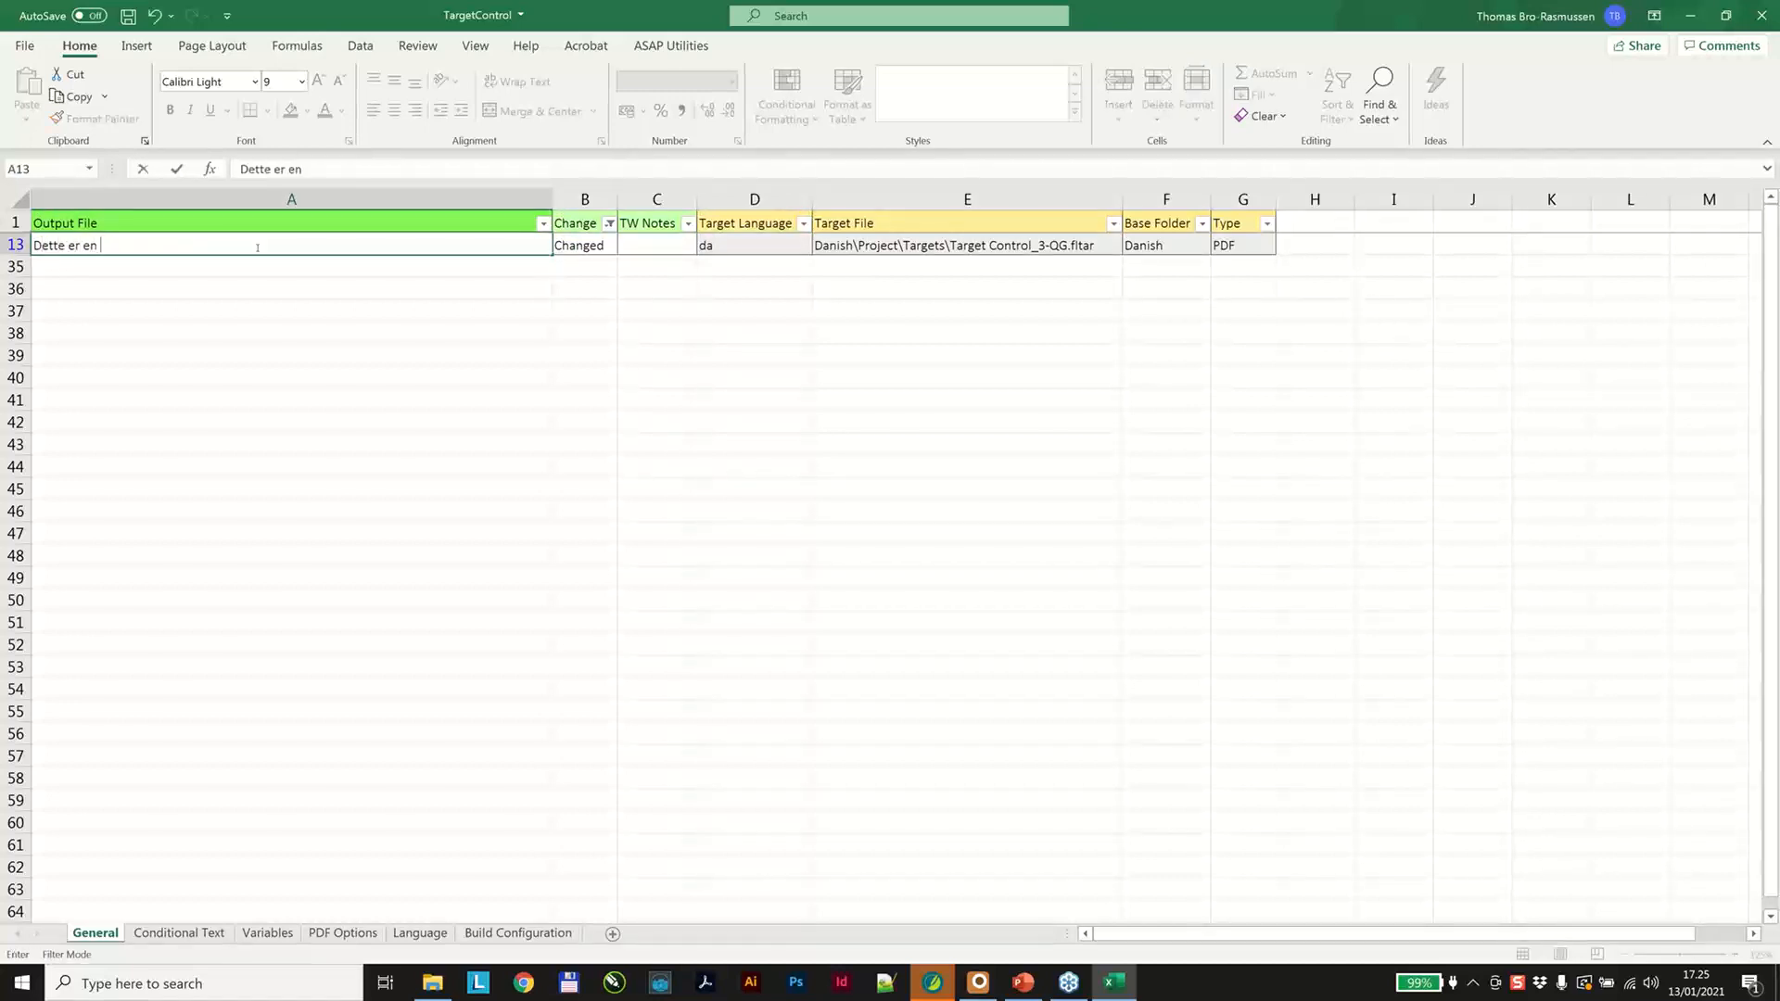
{"action": "type", "text": "Danks manual"}
{"action": "key", "text": "ctrl+Return"}
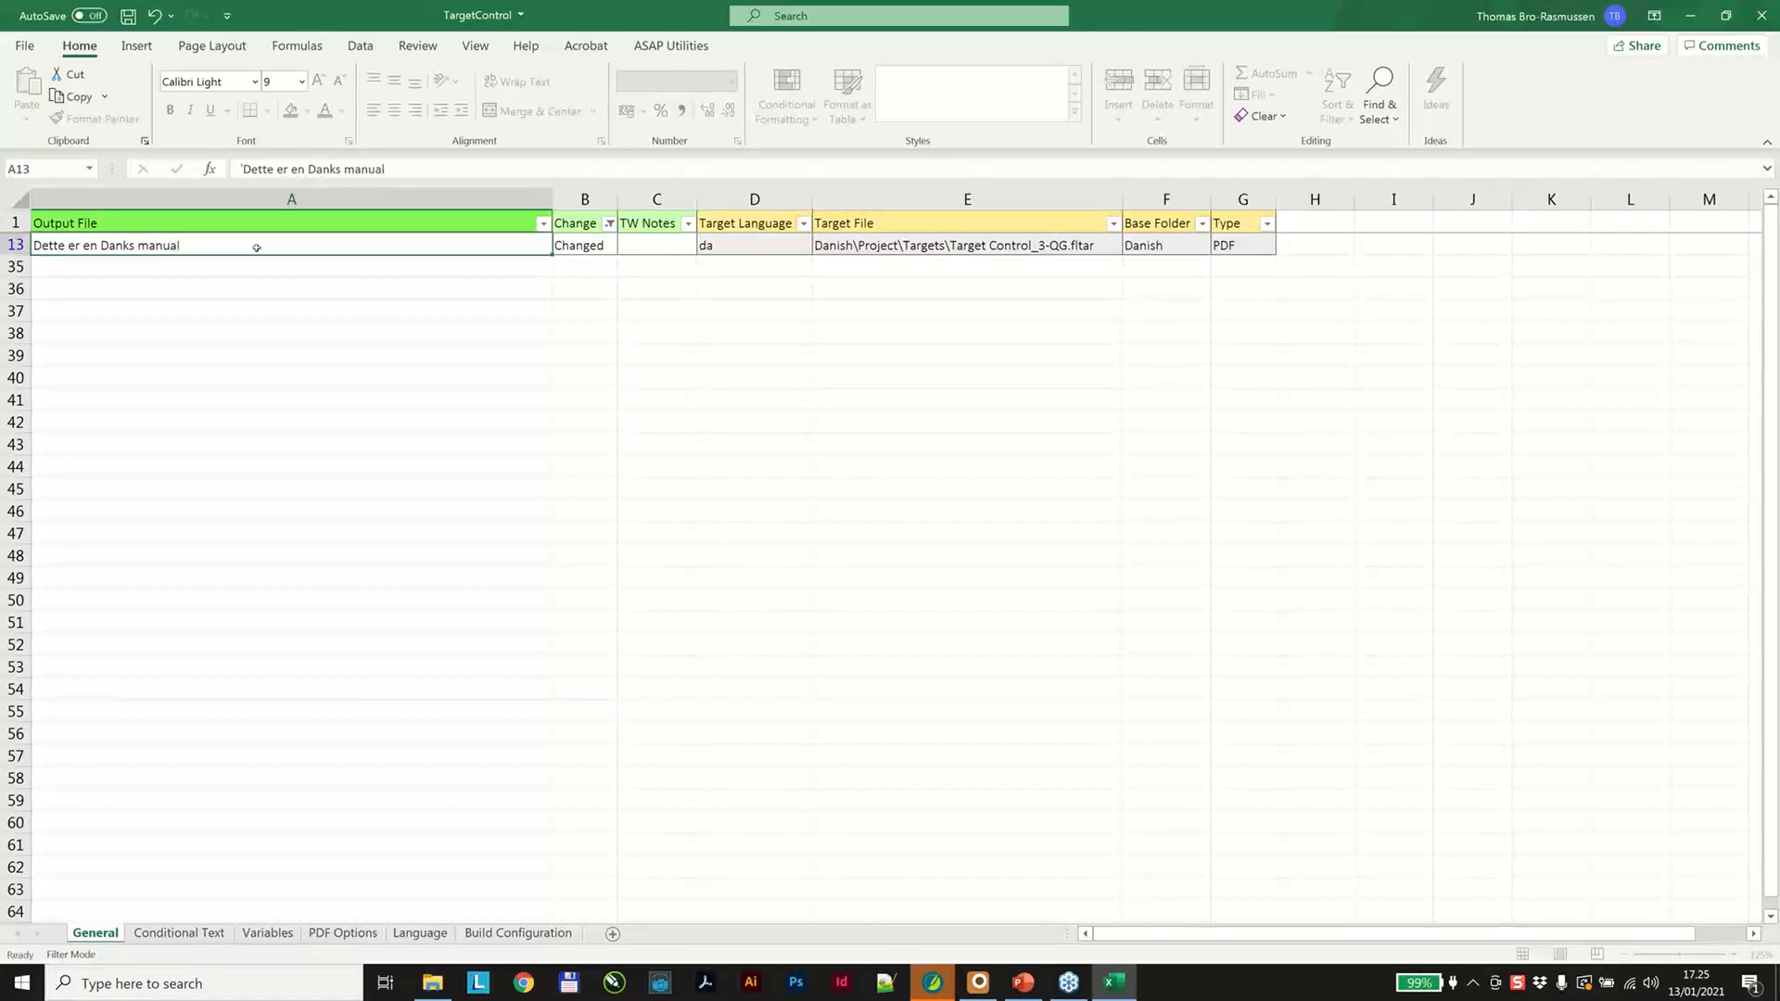
{"action": "left_click", "coordinate": [334, 169]}
{"action": "key", "text": "BackSpace"}
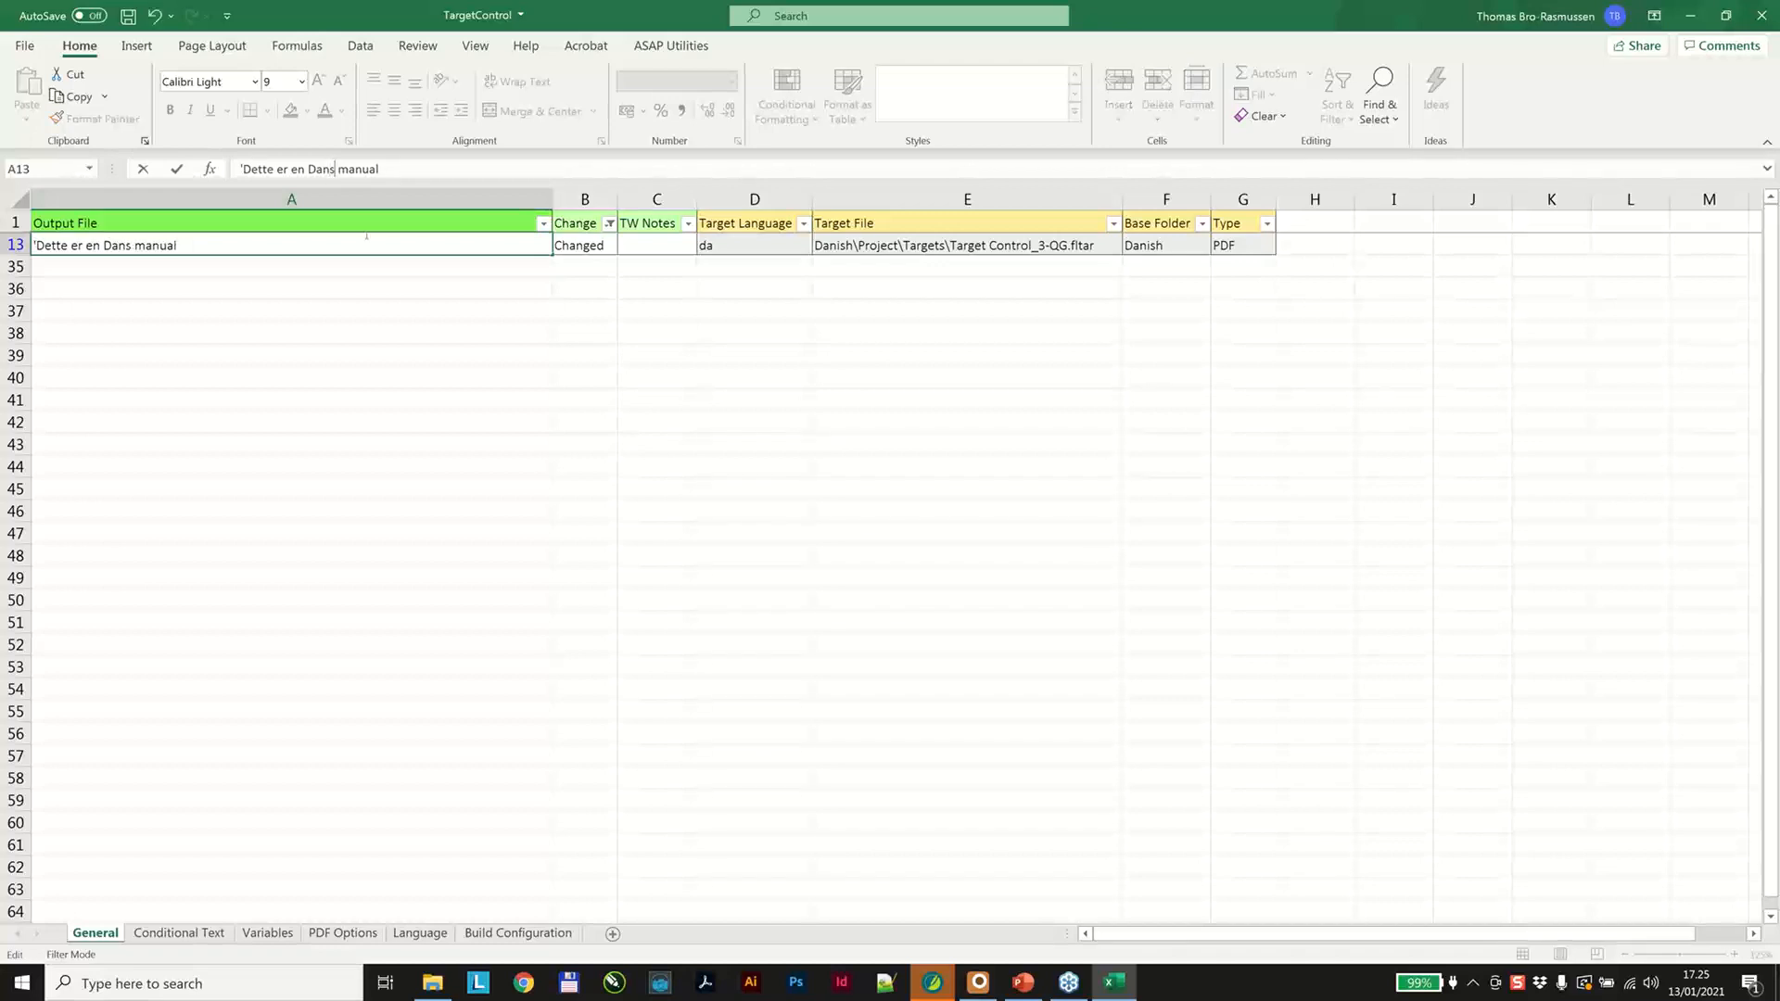
{"action": "type", "text": "k"}
{"action": "key", "text": "Return"}
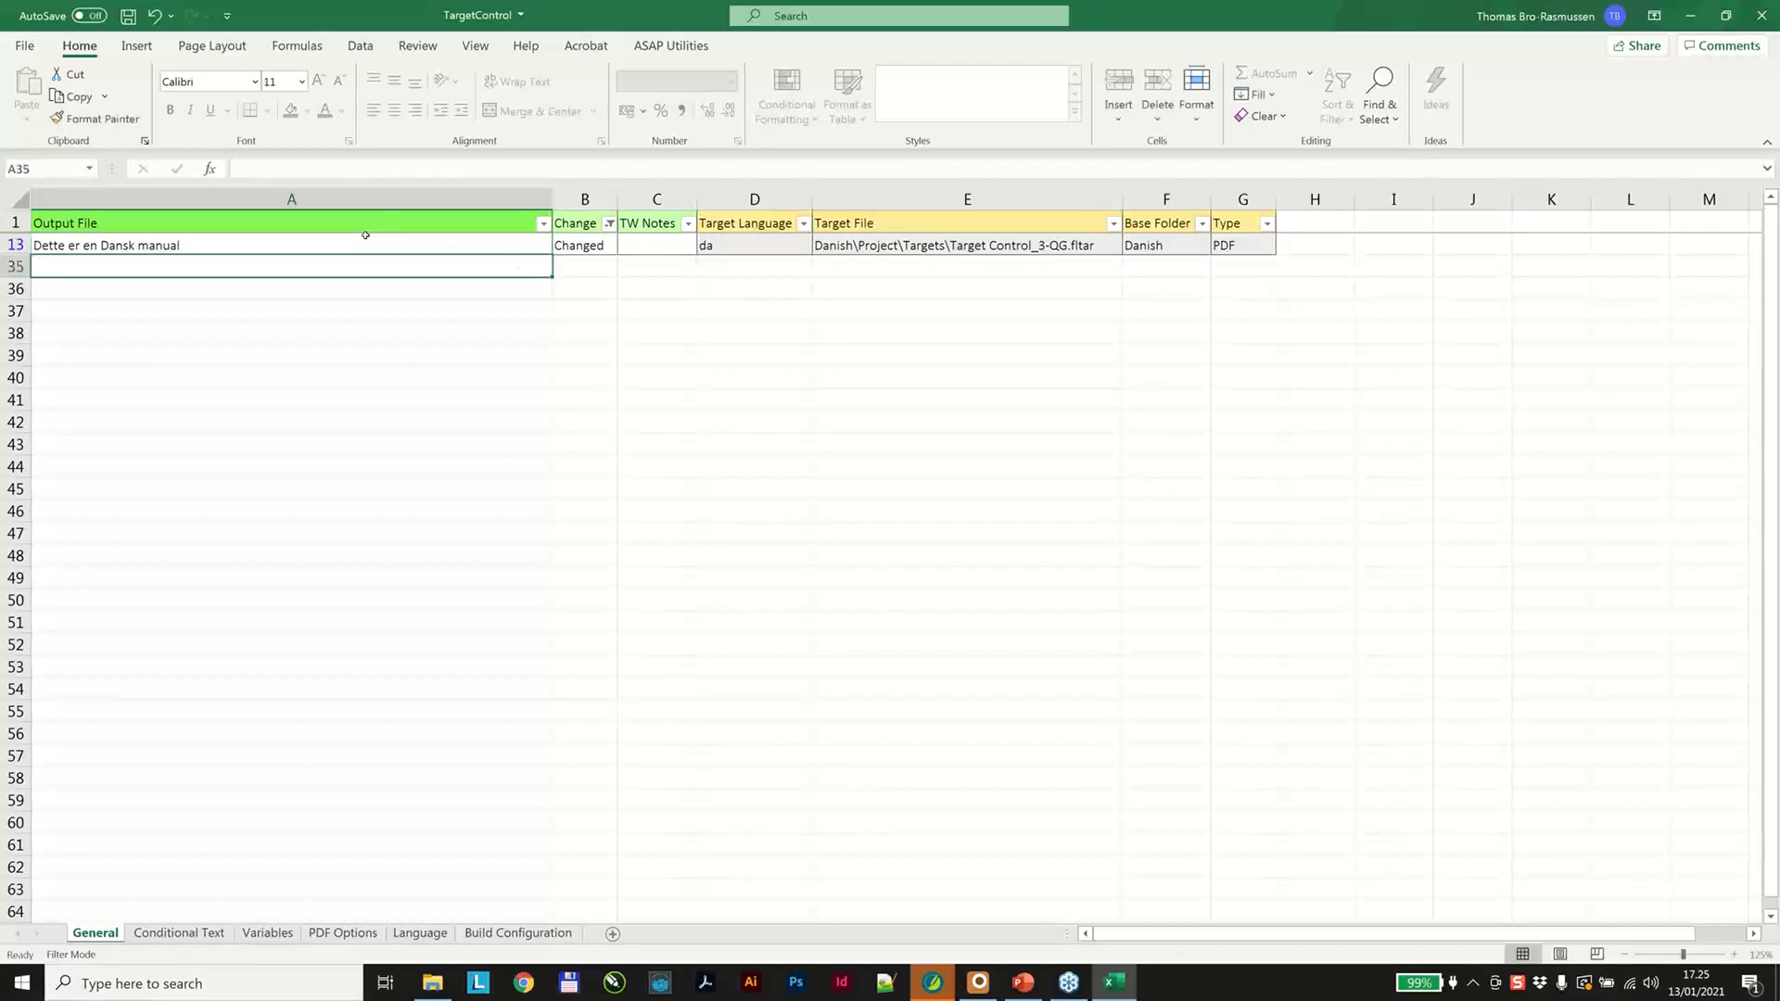
Clear the Change mark of the Danish Target Control_3-QG row and save the workbook.
{"action": "left_click", "coordinate": [566, 246]}
{"action": "key", "text": "Delete"}
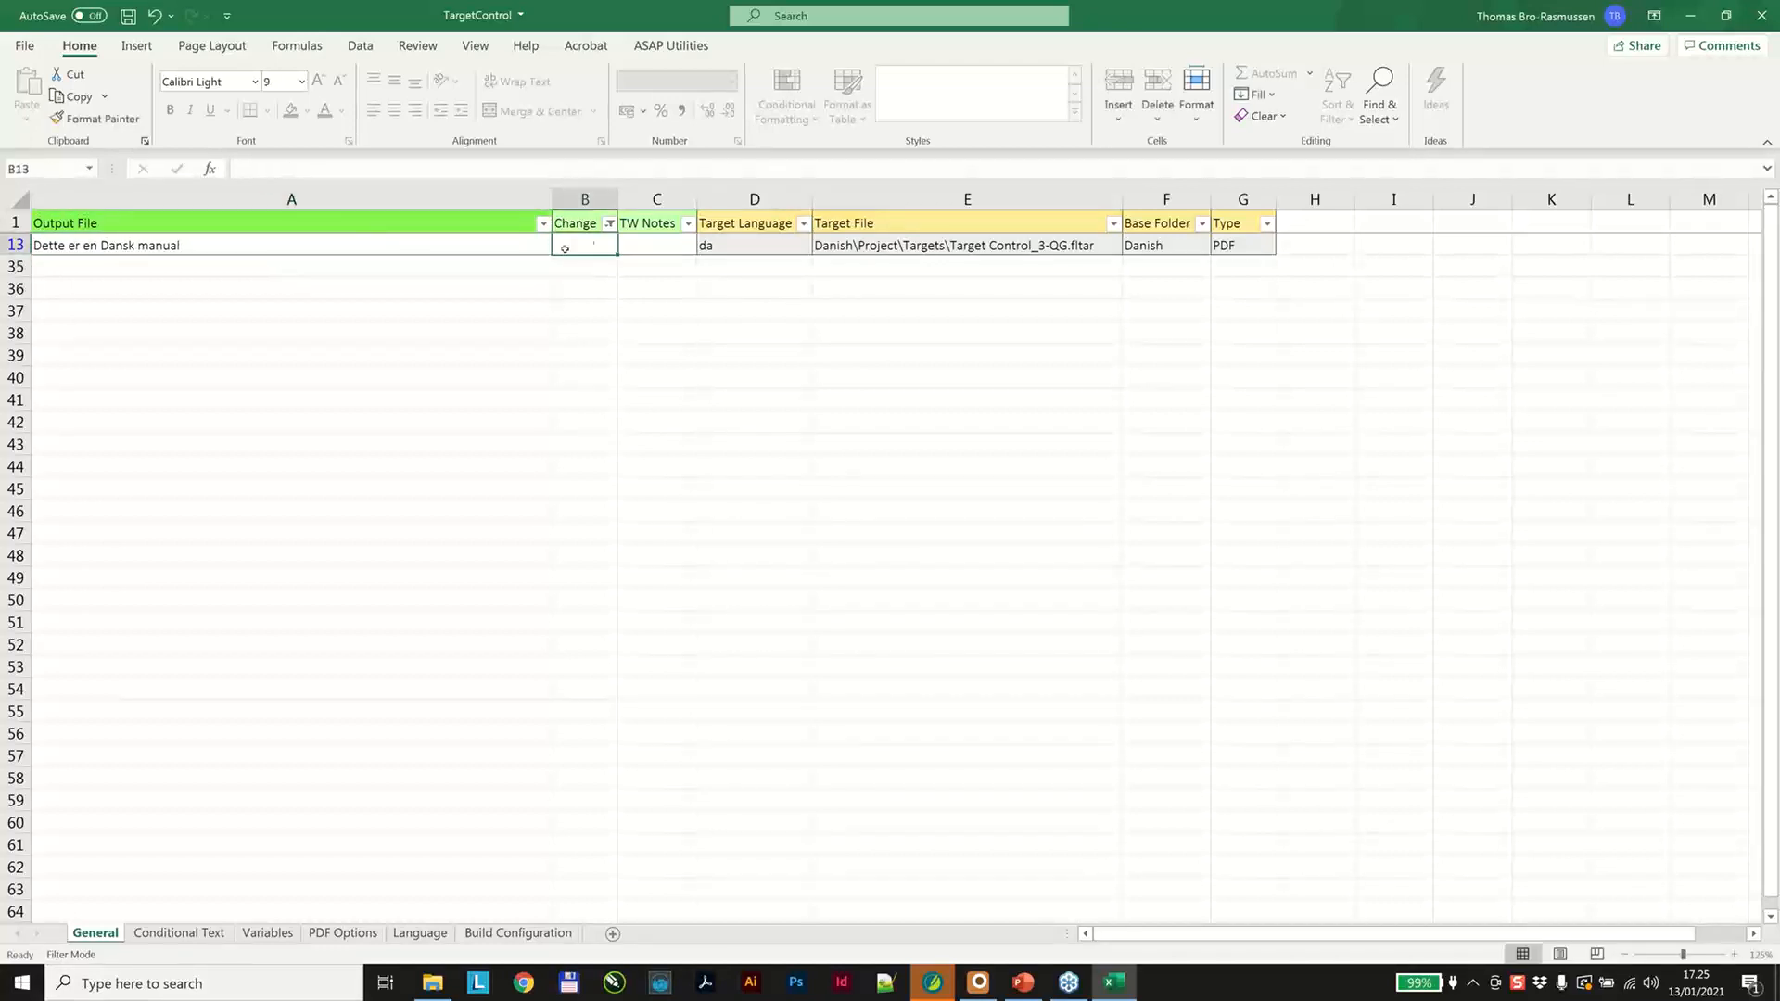
{"action": "left_click", "coordinate": [667, 295]}
{"action": "key", "text": "ctrl+s"}
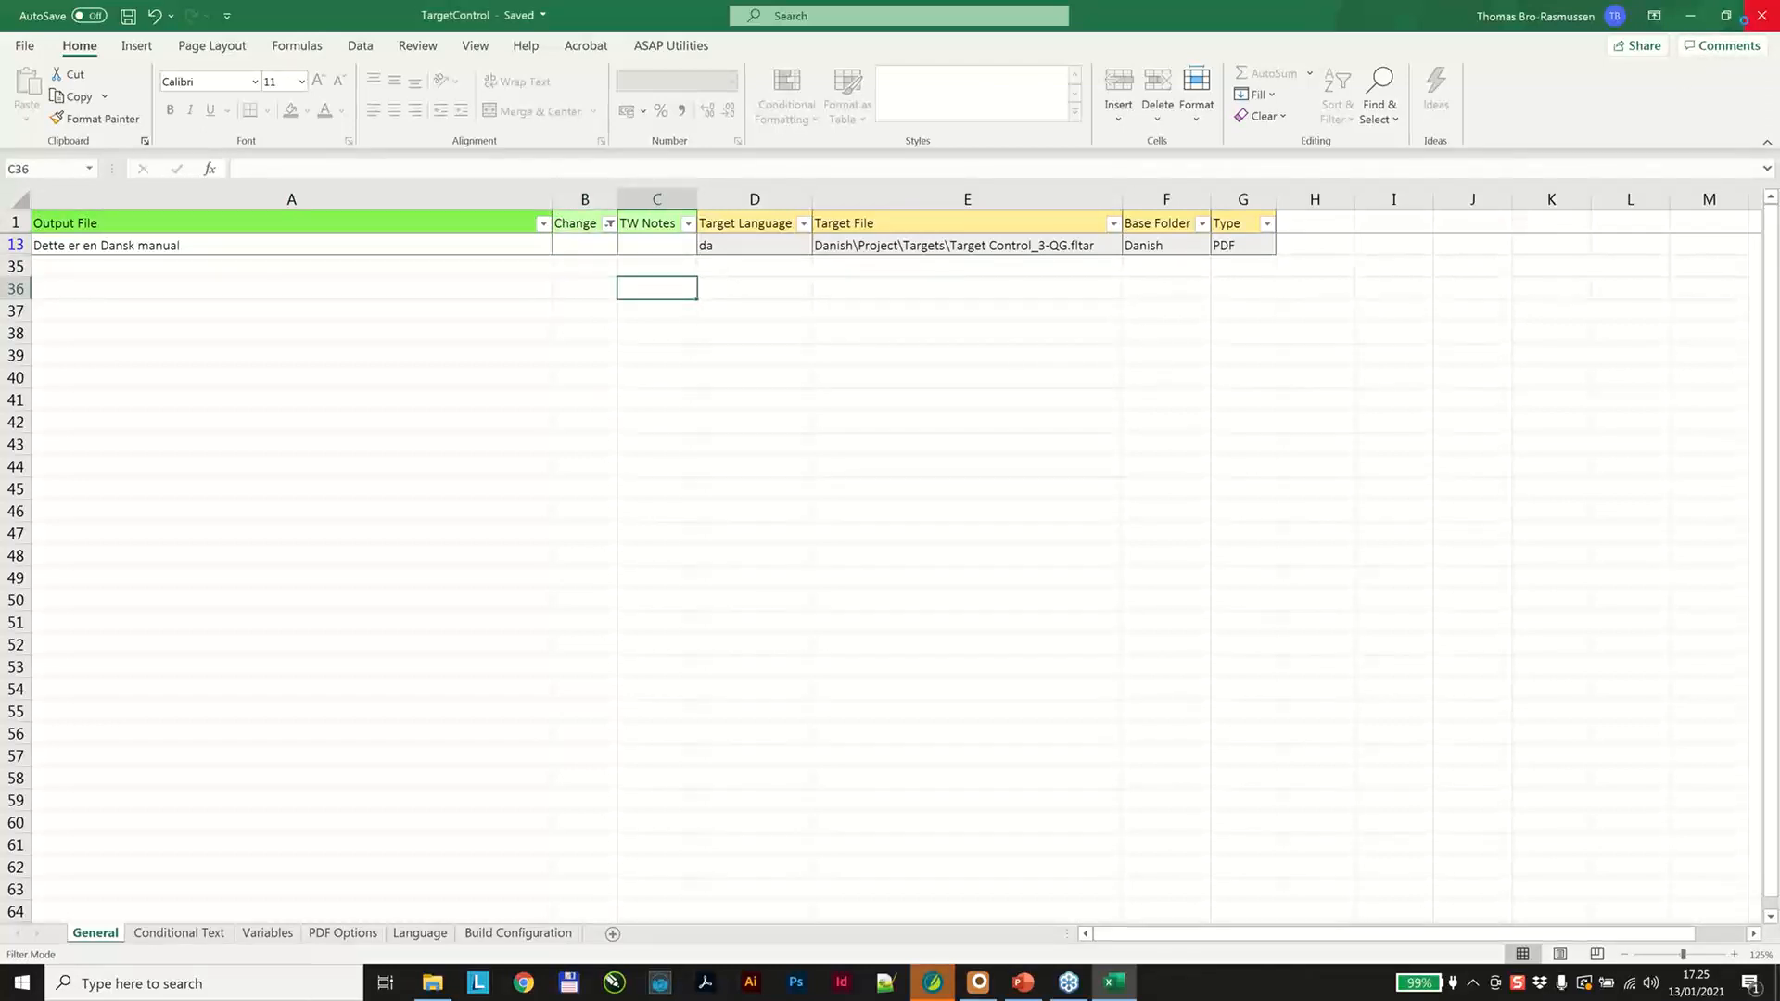
Close the workbook, run Update Targets in Target Control, and check the output file of the Danish project's Target Control_3-QG target.
{"action": "left_click", "coordinate": [1744, 17]}
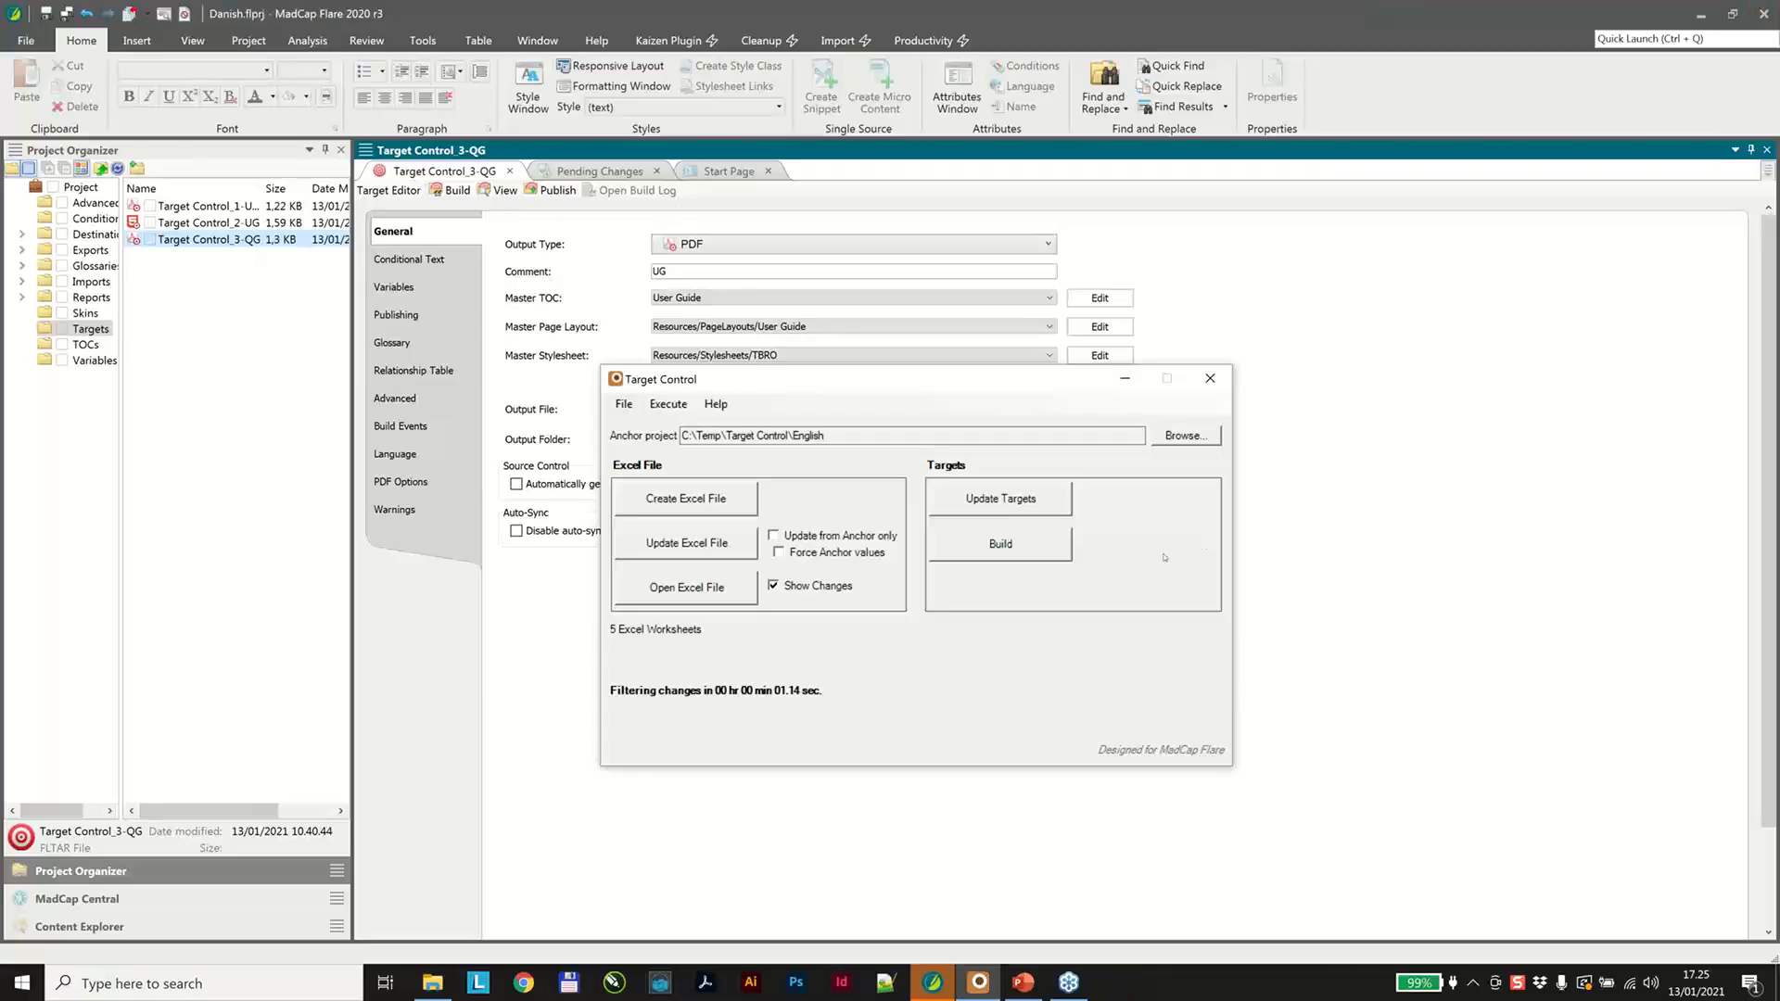
{"action": "left_click", "coordinate": [1052, 509]}
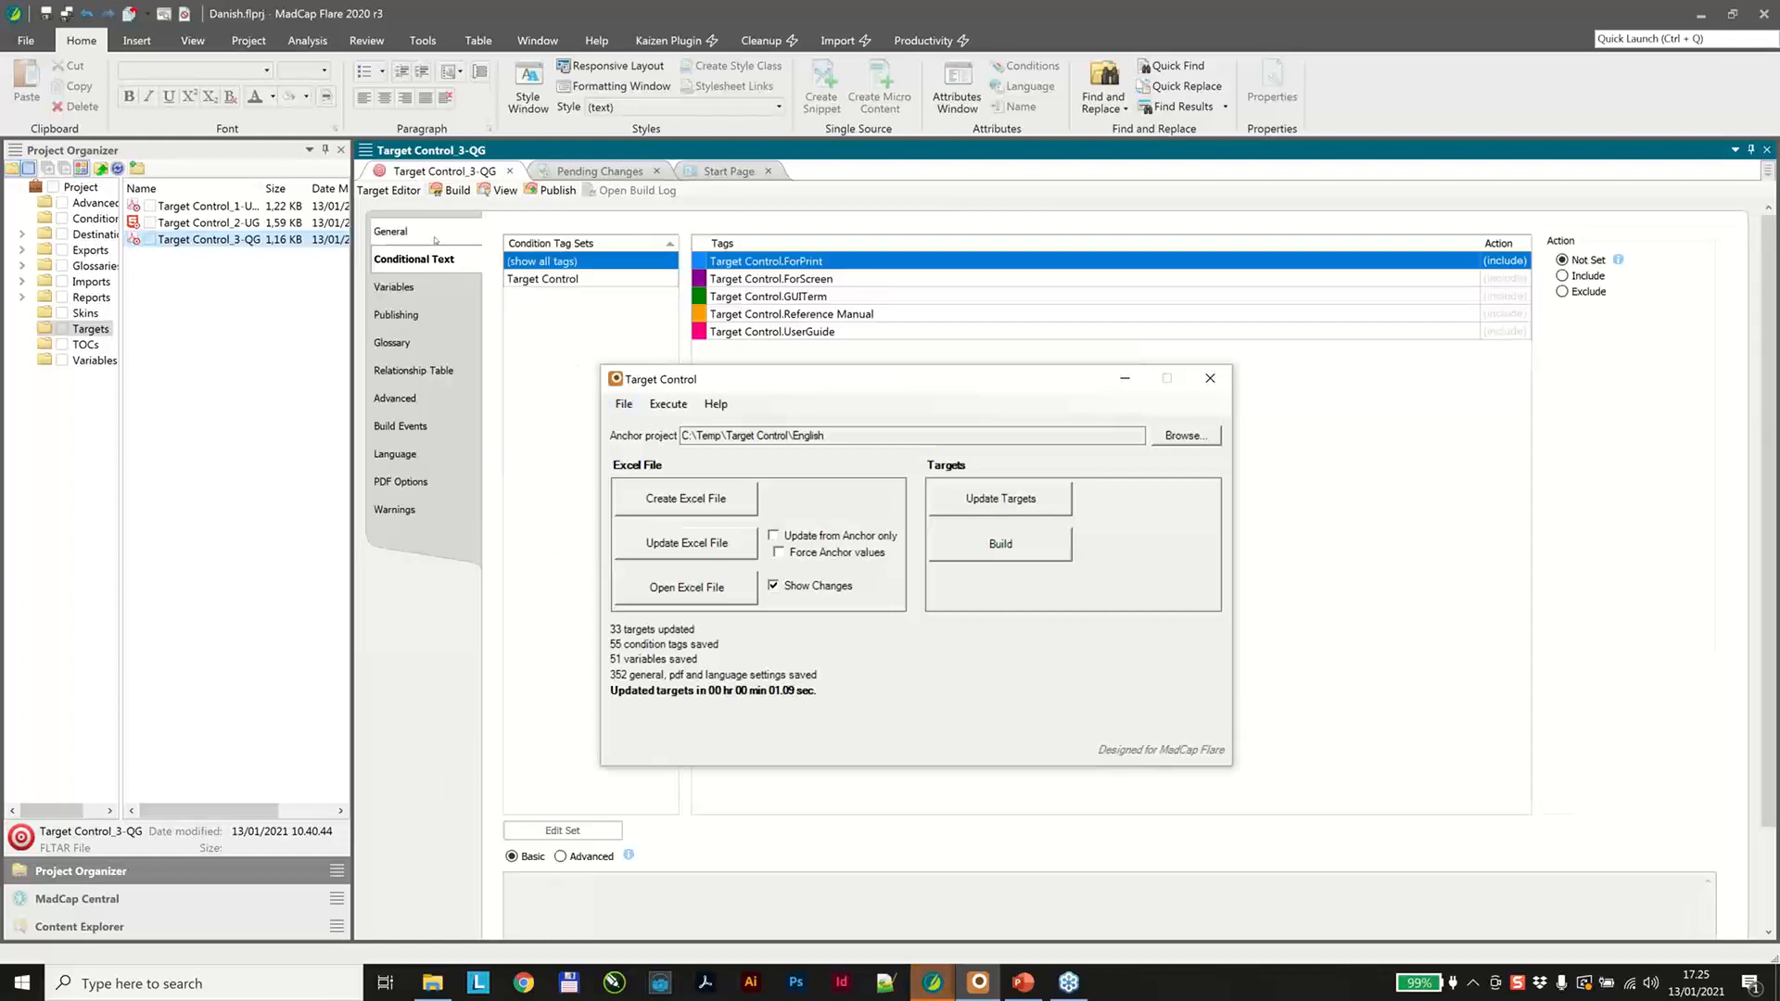
{"action": "left_click", "coordinate": [431, 233]}
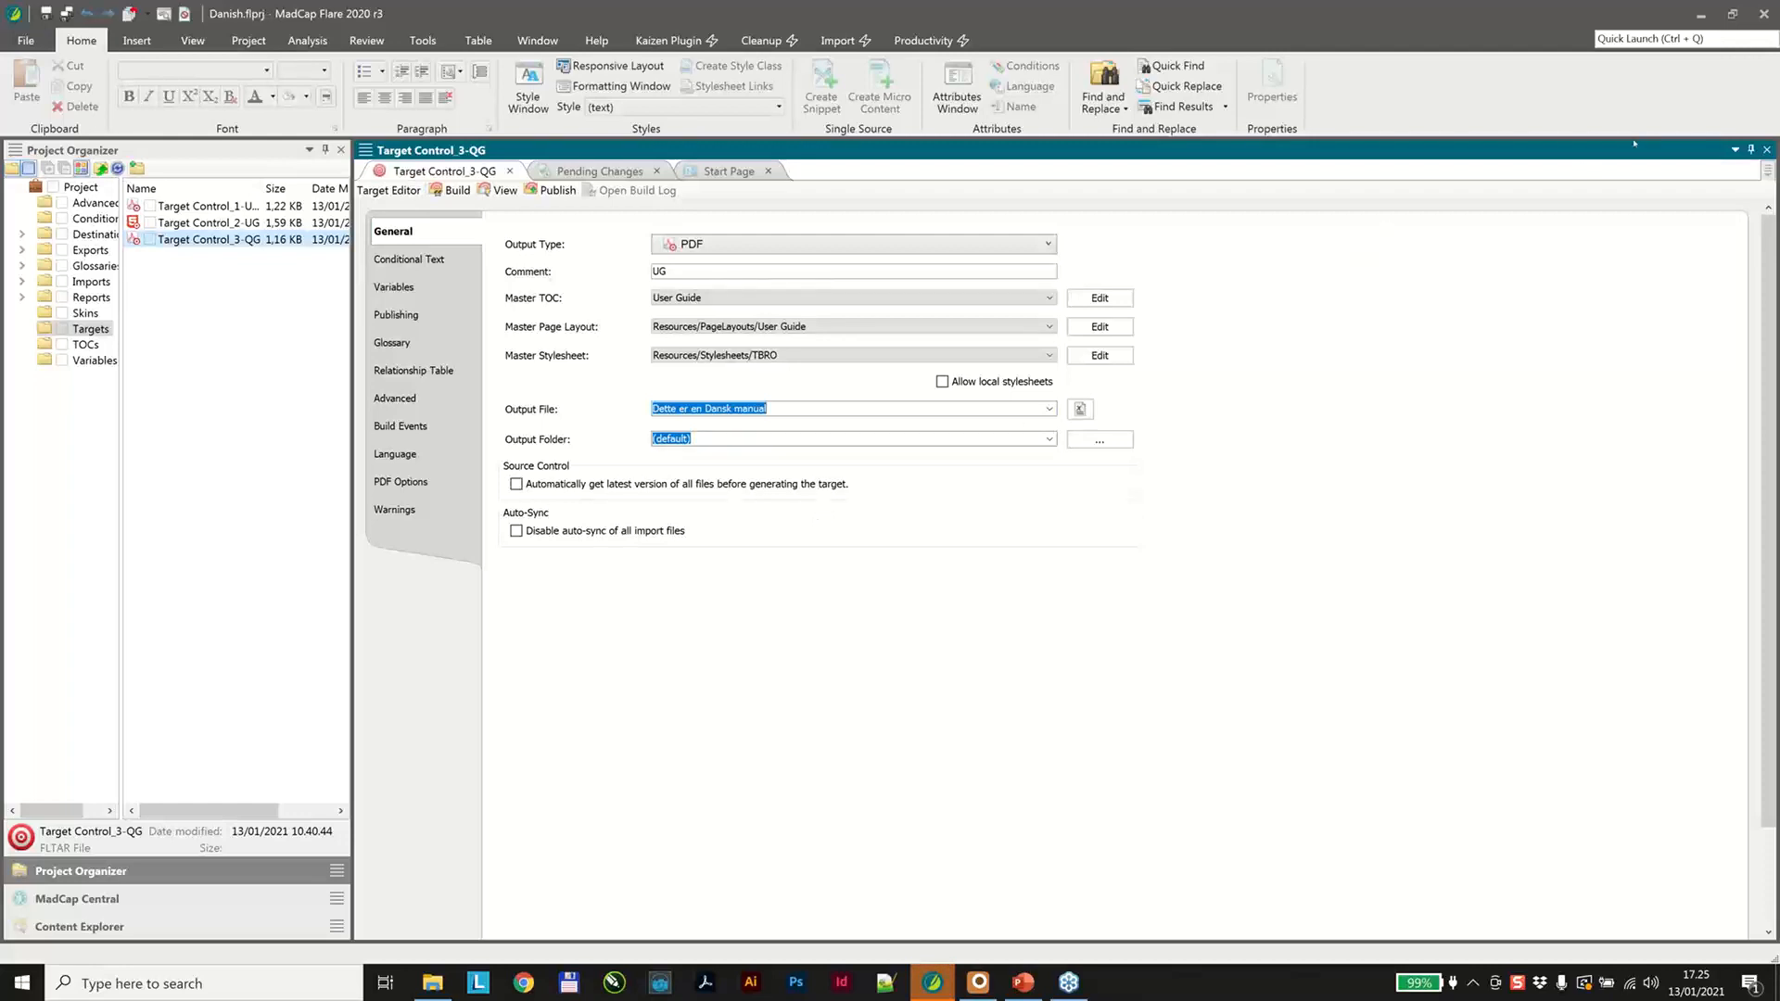
{"action": "left_click", "coordinate": [1765, 16]}
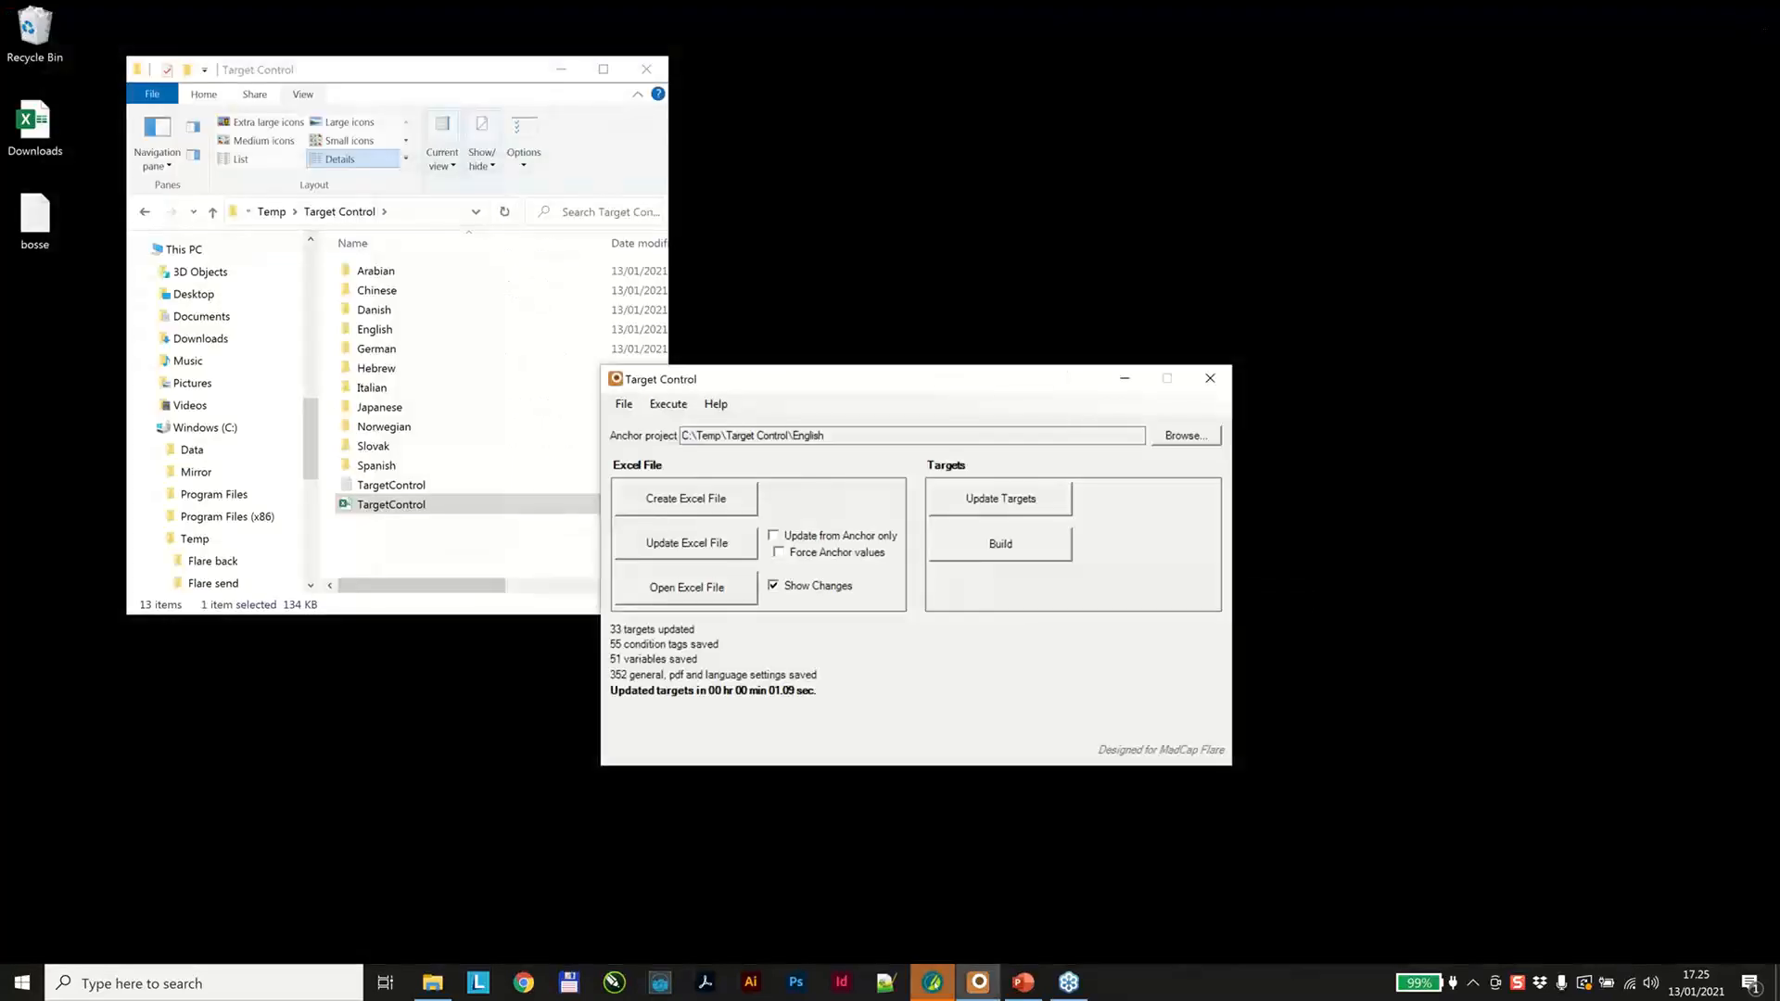
Switch to the English project in MadCap Flare and set the Target Control_1-UG target's Output File to "7-50-9000-UG", saving the target.
{"action": "mouse_move", "coordinate": [933, 982]}
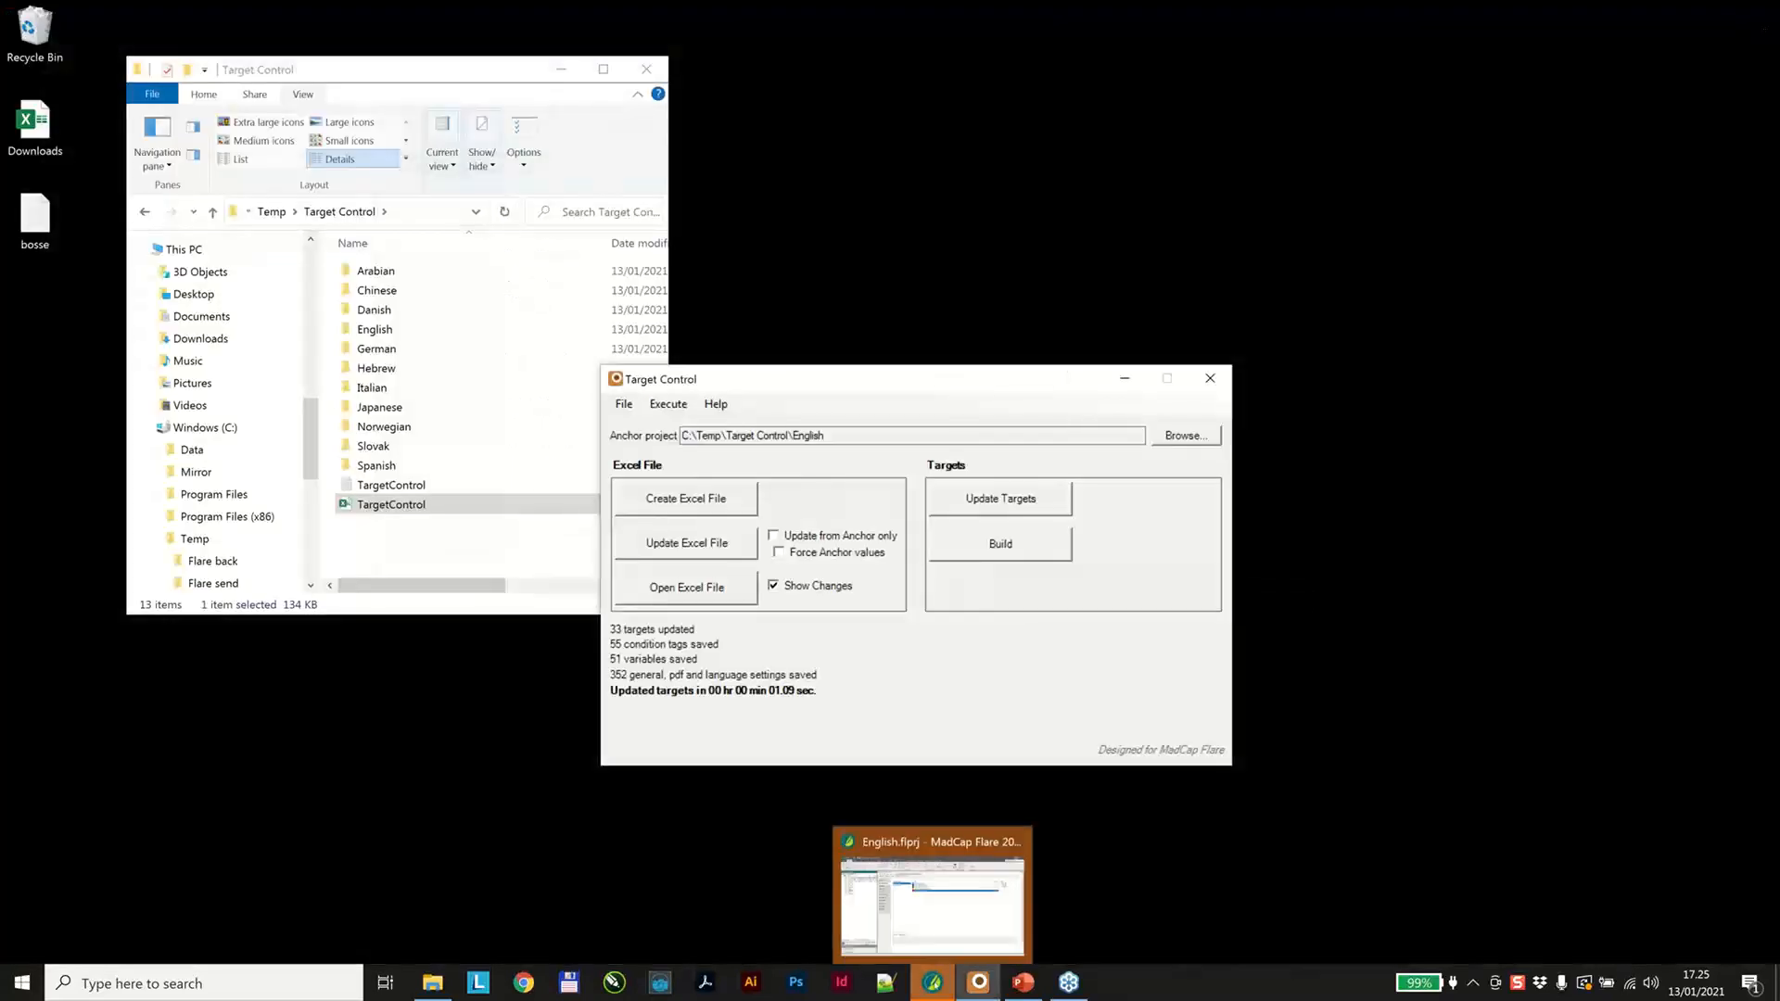
{"action": "left_click", "coordinate": [932, 927]}
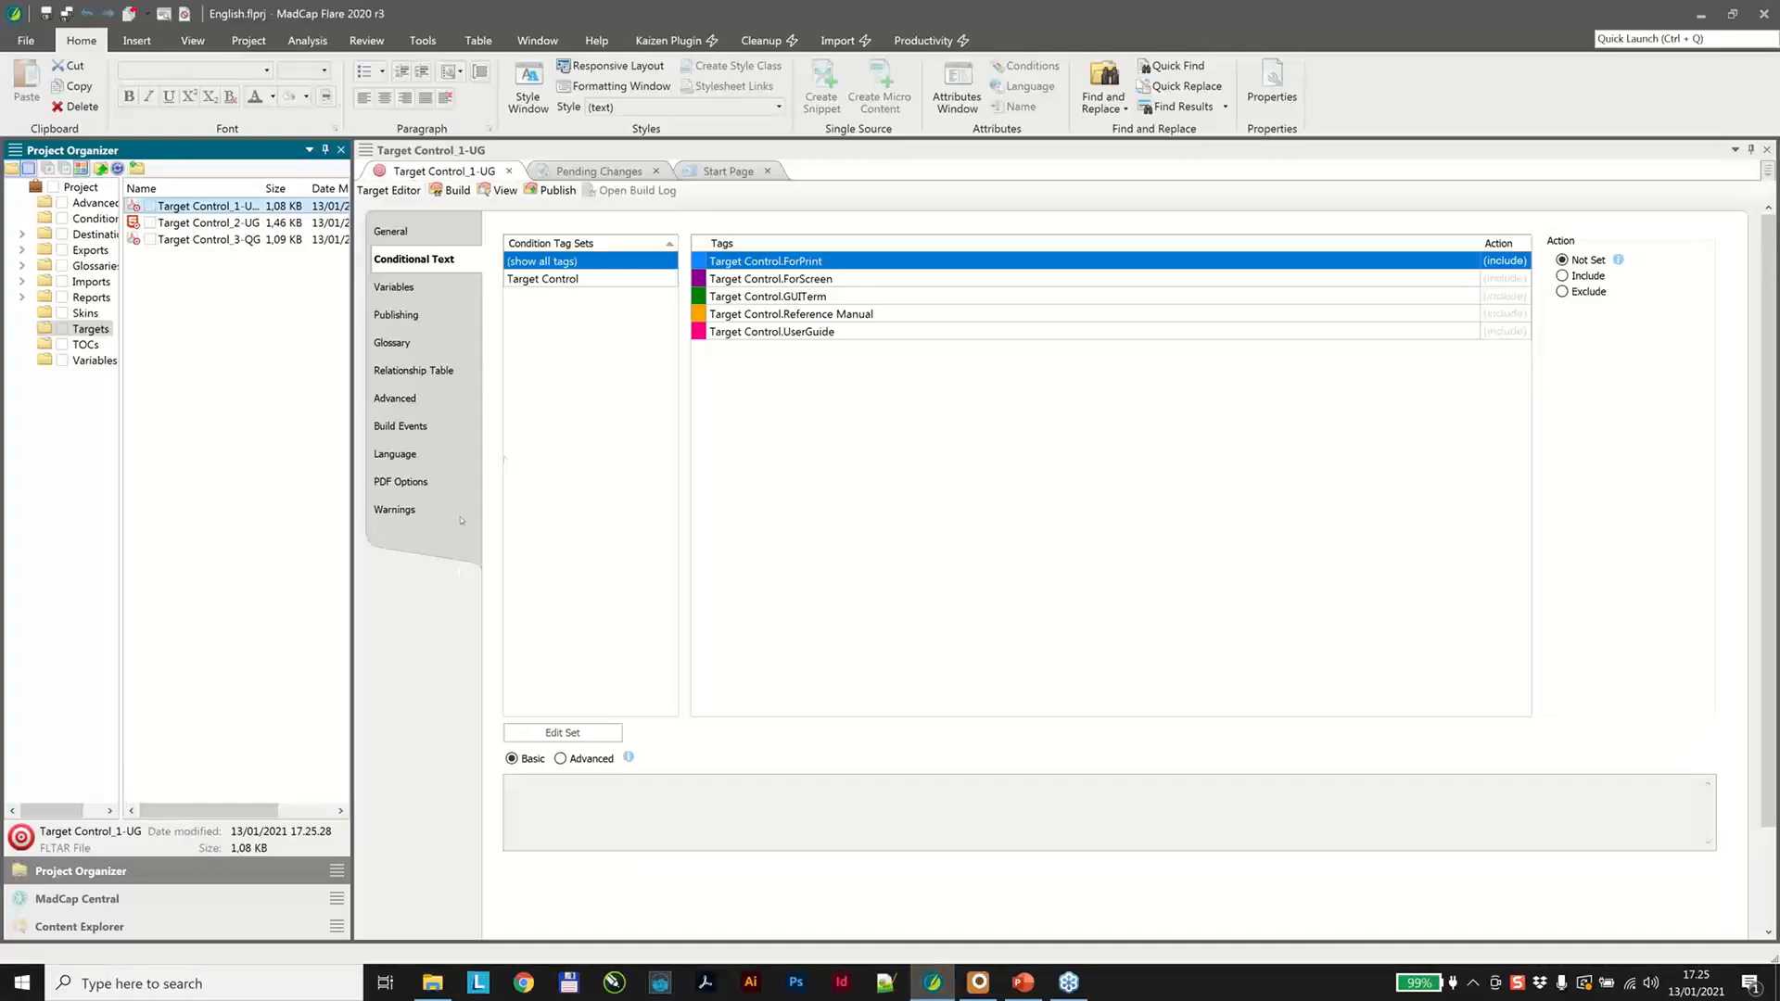
{"action": "left_click", "coordinate": [438, 240]}
{"action": "left_click", "coordinate": [438, 239]}
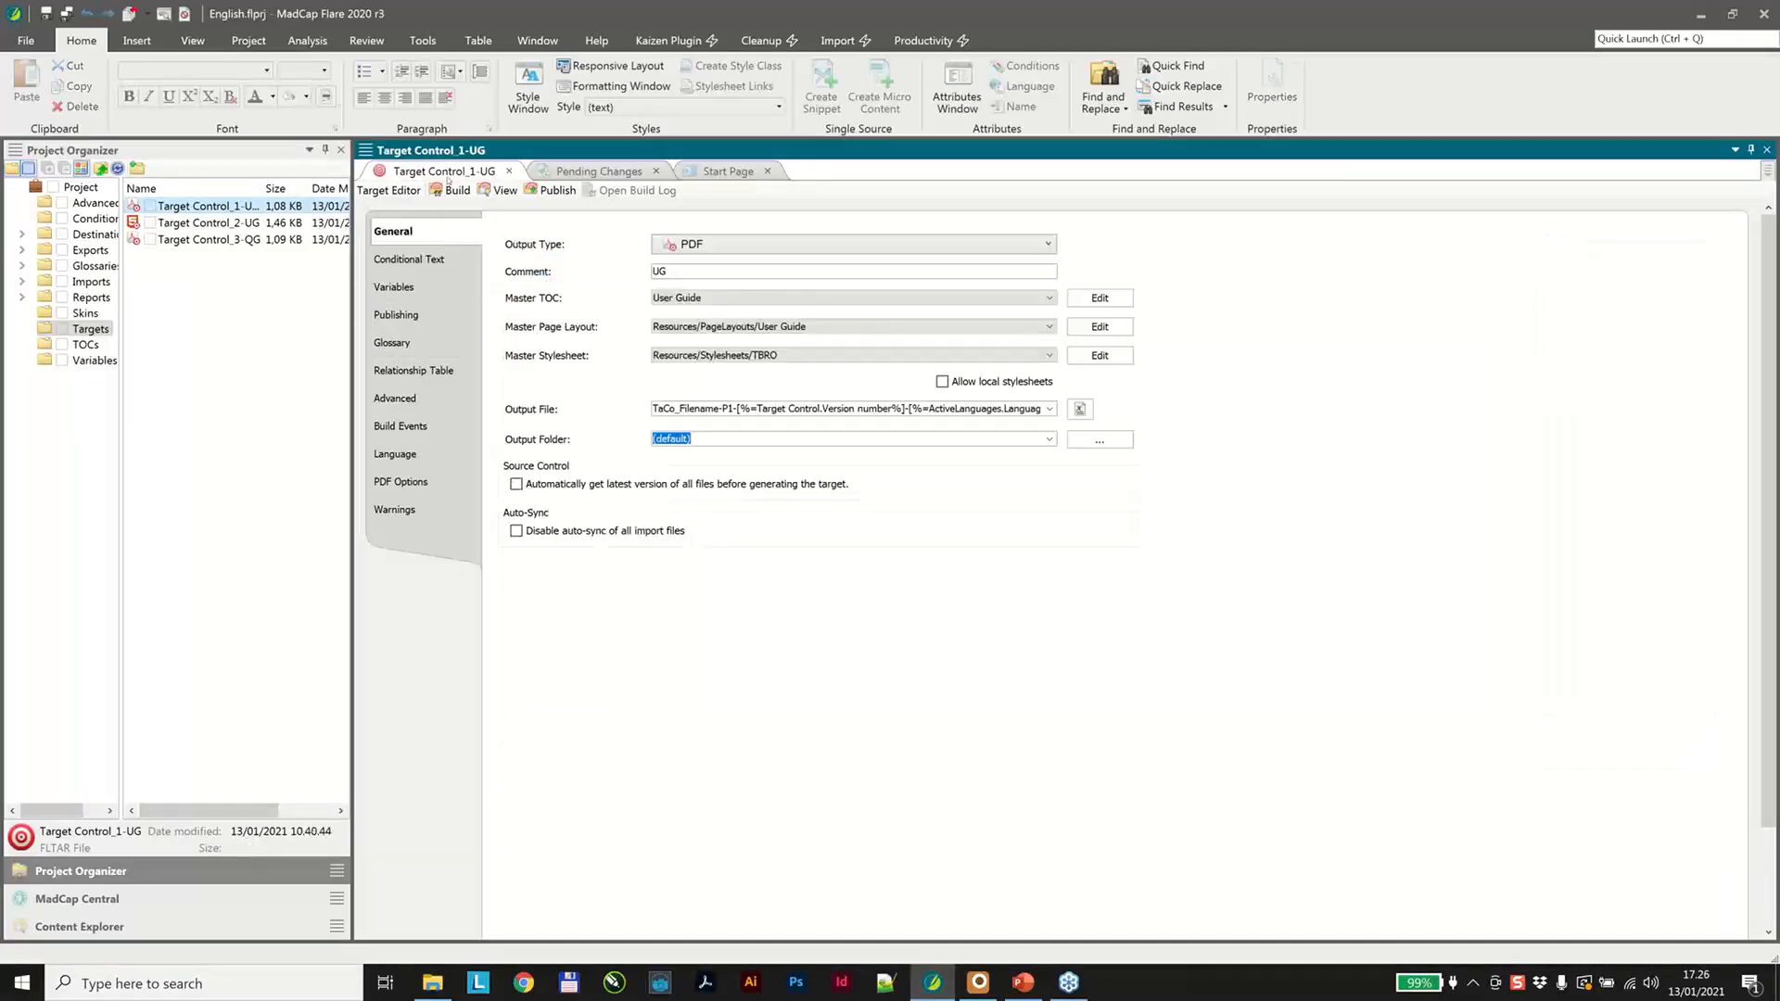
{"action": "left_click", "coordinate": [664, 409]}
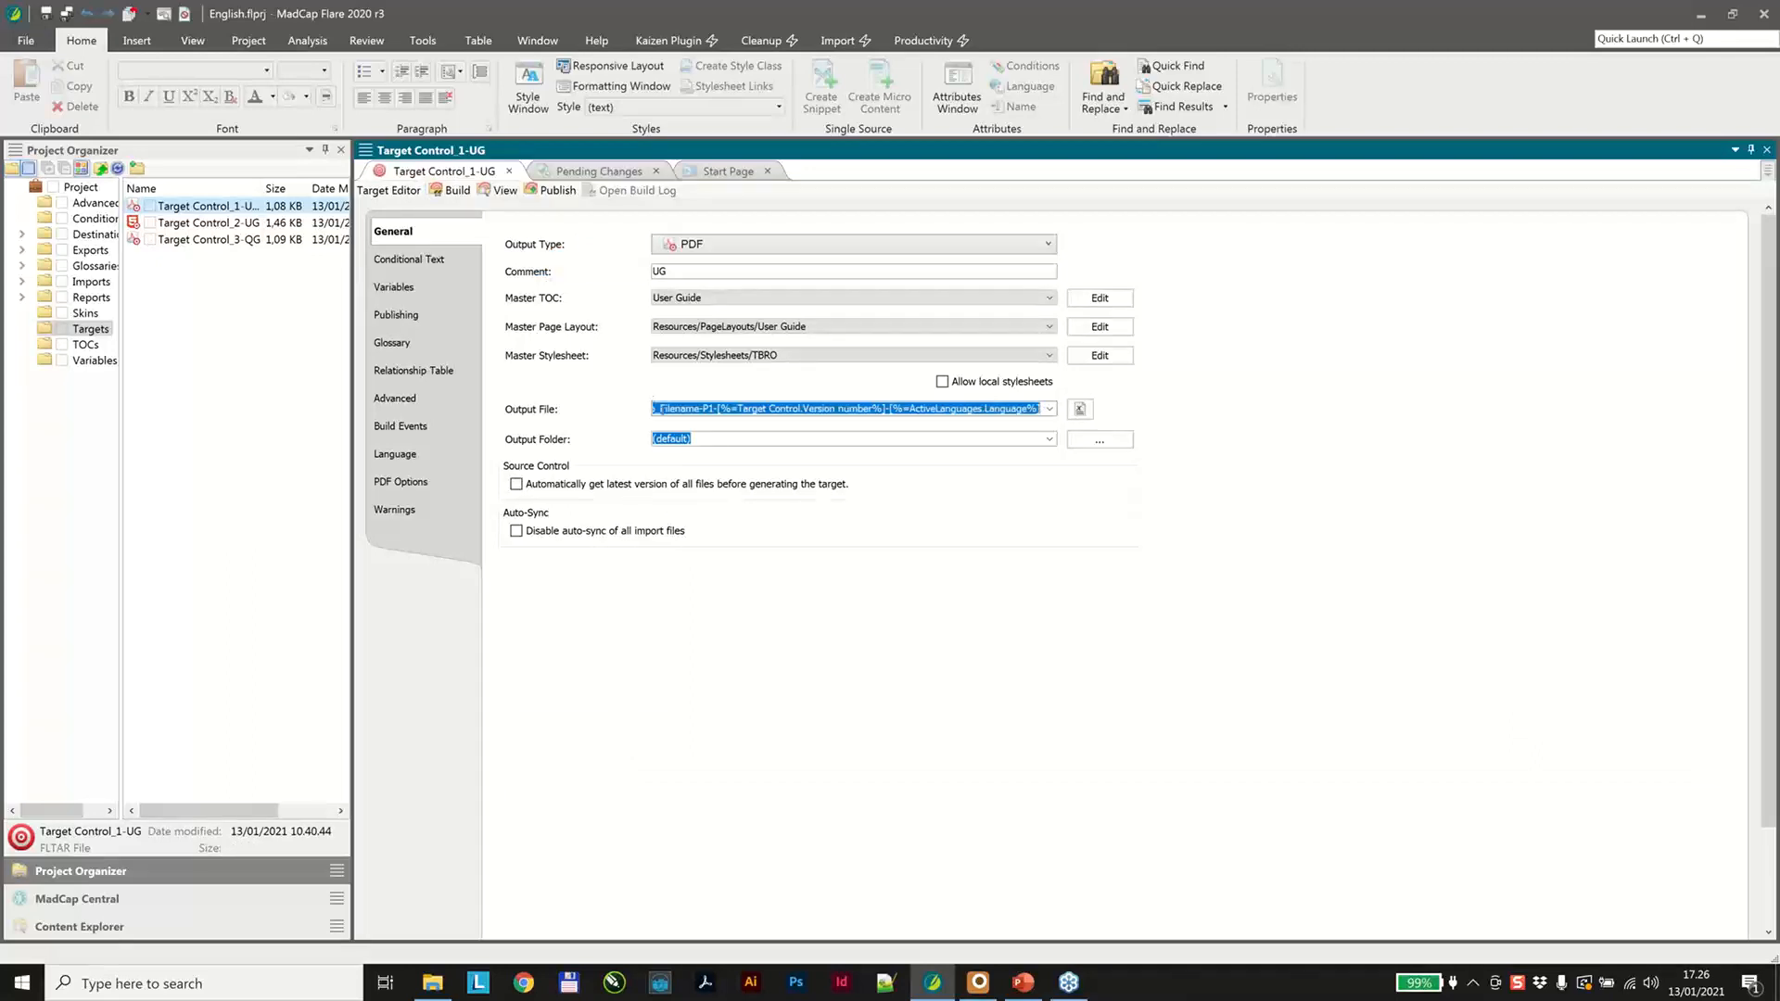
{"action": "key", "text": "Delete"}
{"action": "type", "text": "7"}
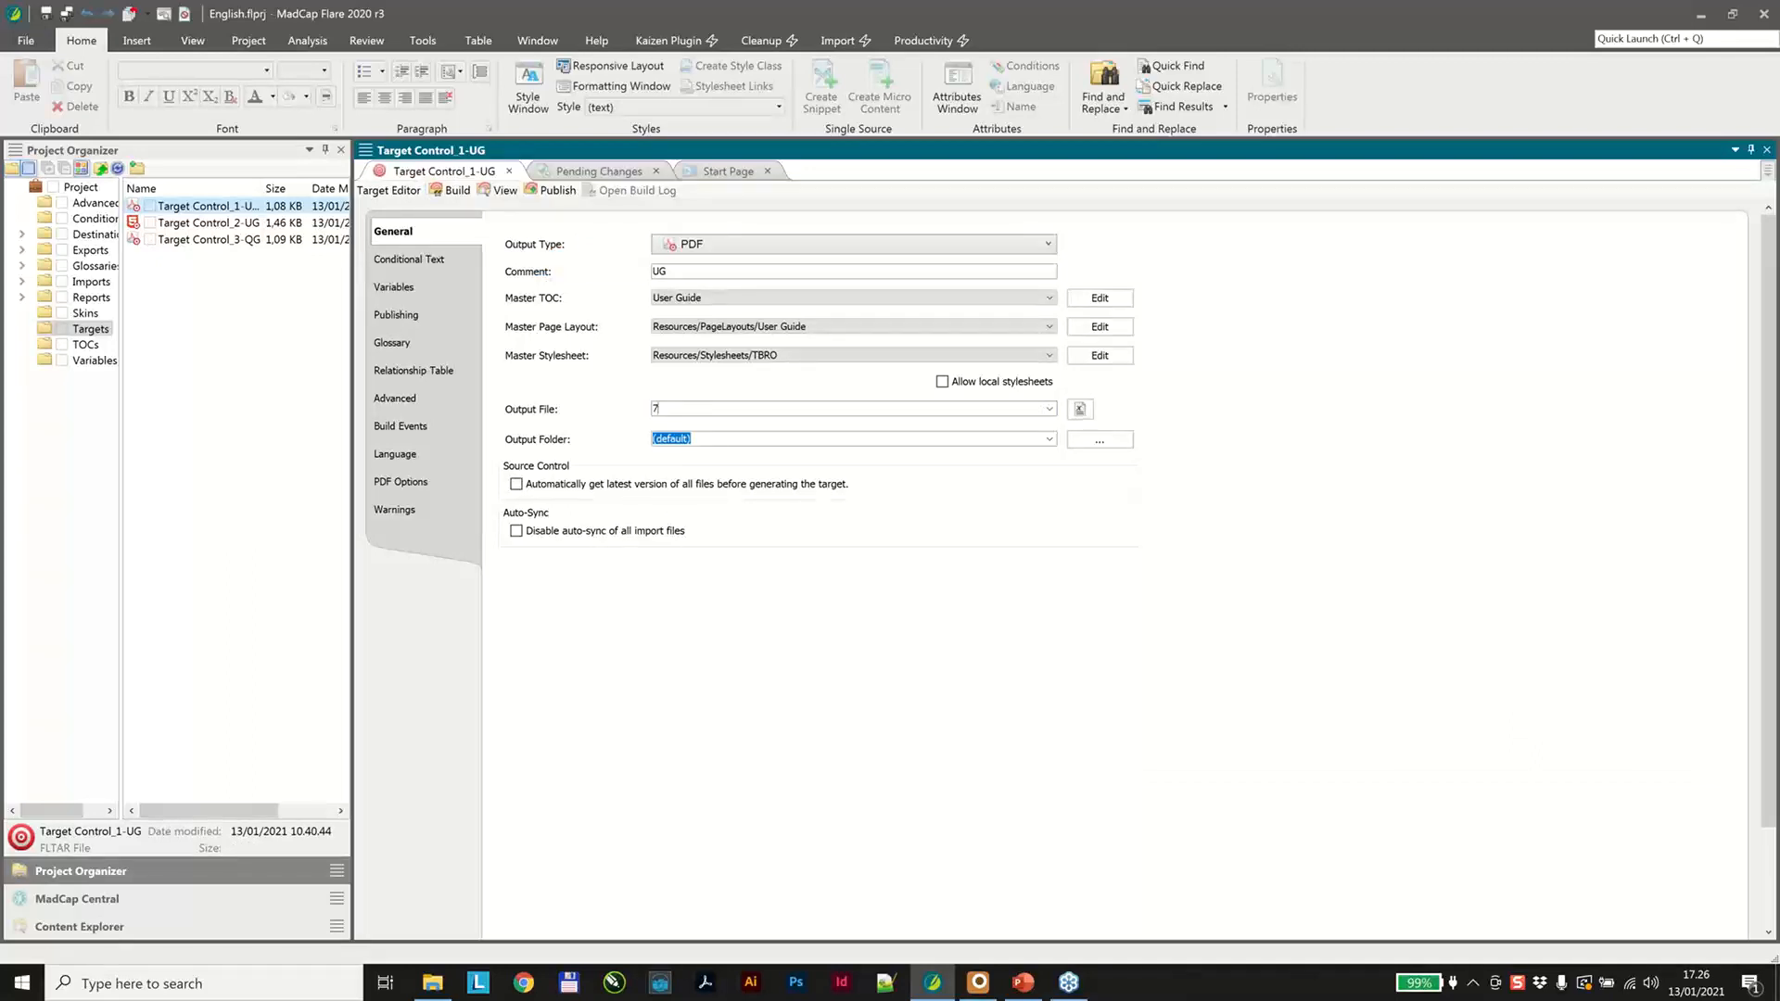
{"action": "type", "text": "-50-9000-UG"}
Switch to Target Control, update the Excel file with Update from Anchor only enabled, and open it with Show Changes disabled.
{"action": "left_click", "coordinate": [978, 982]}
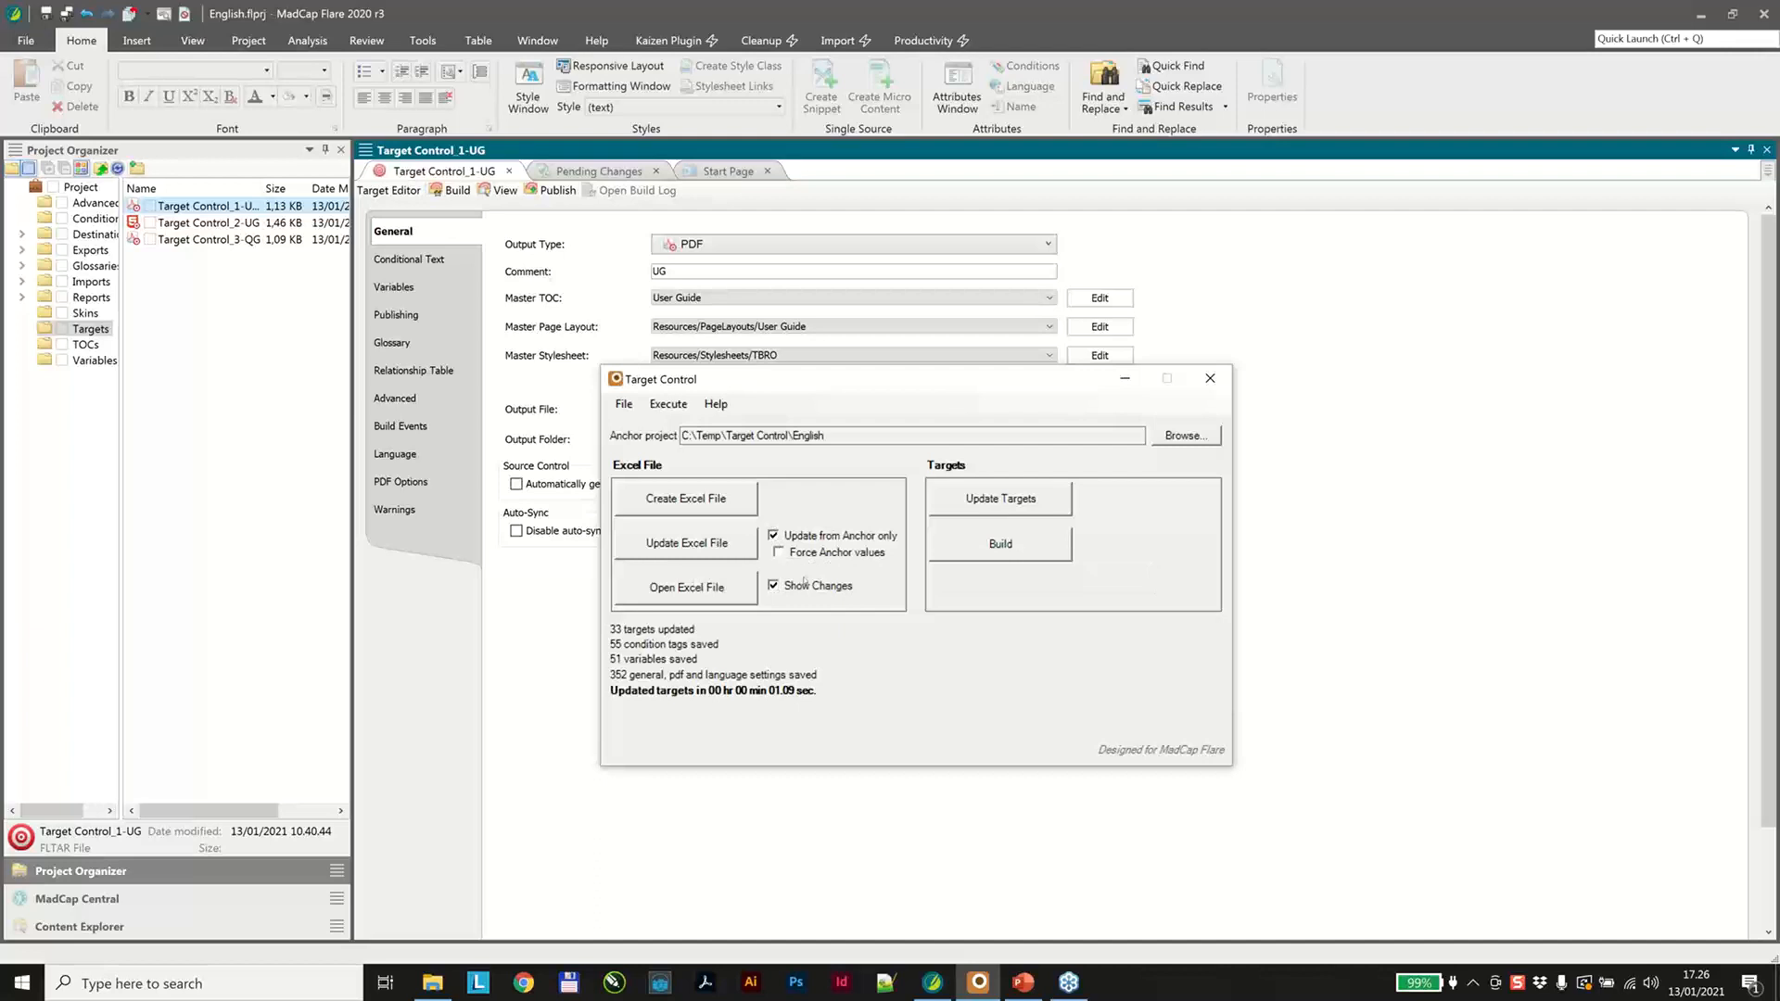
{"action": "left_click", "coordinate": [678, 553]}
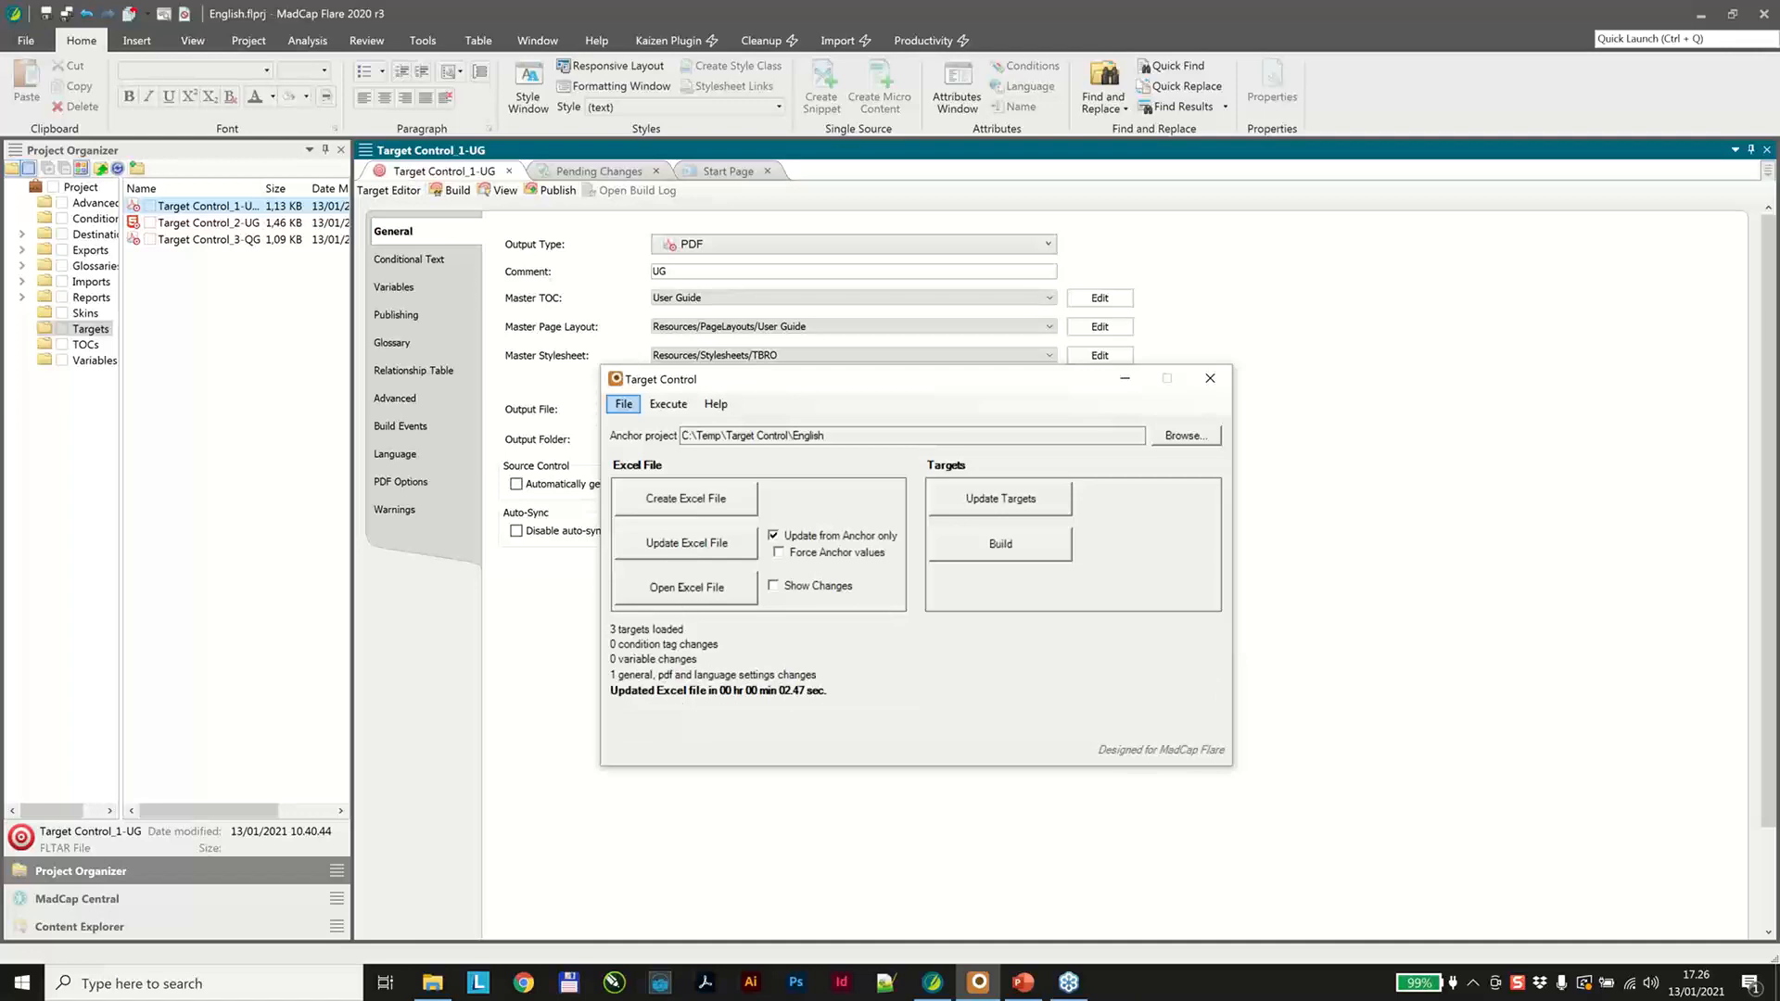
{"action": "left_click", "coordinate": [686, 587]}
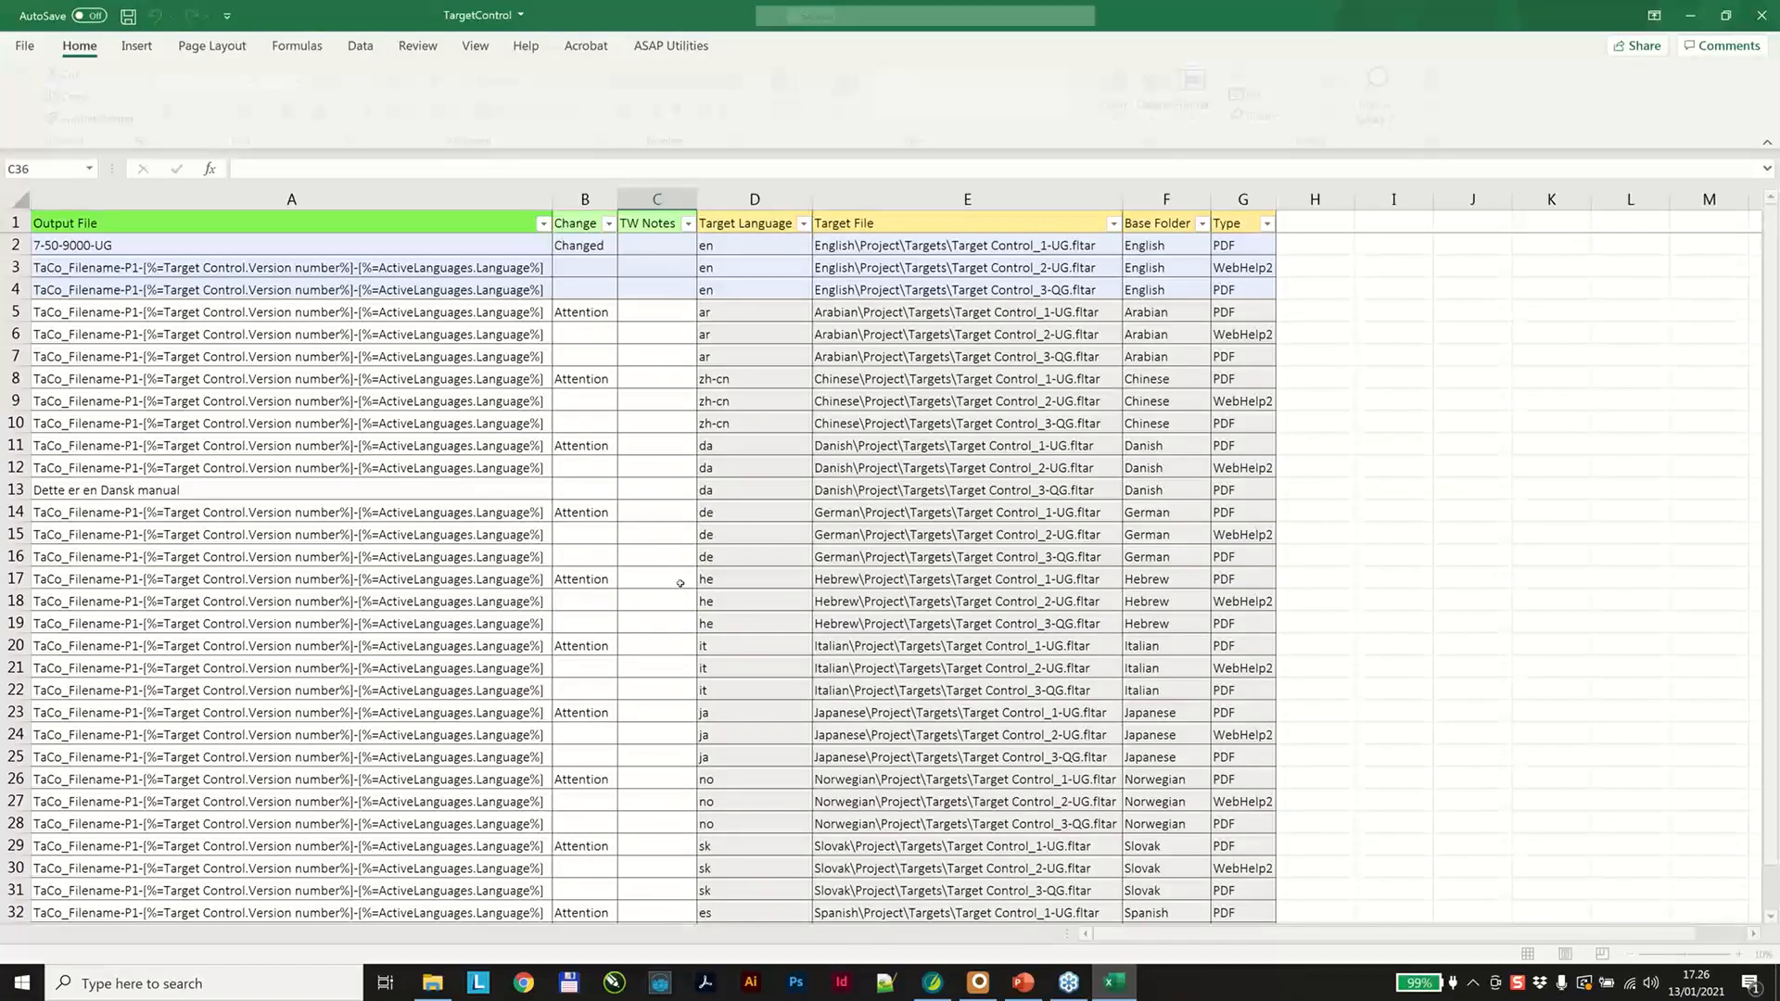
Filter the Target File column of the General sheet by the search text "_1".
{"action": "left_click", "coordinate": [1112, 223]}
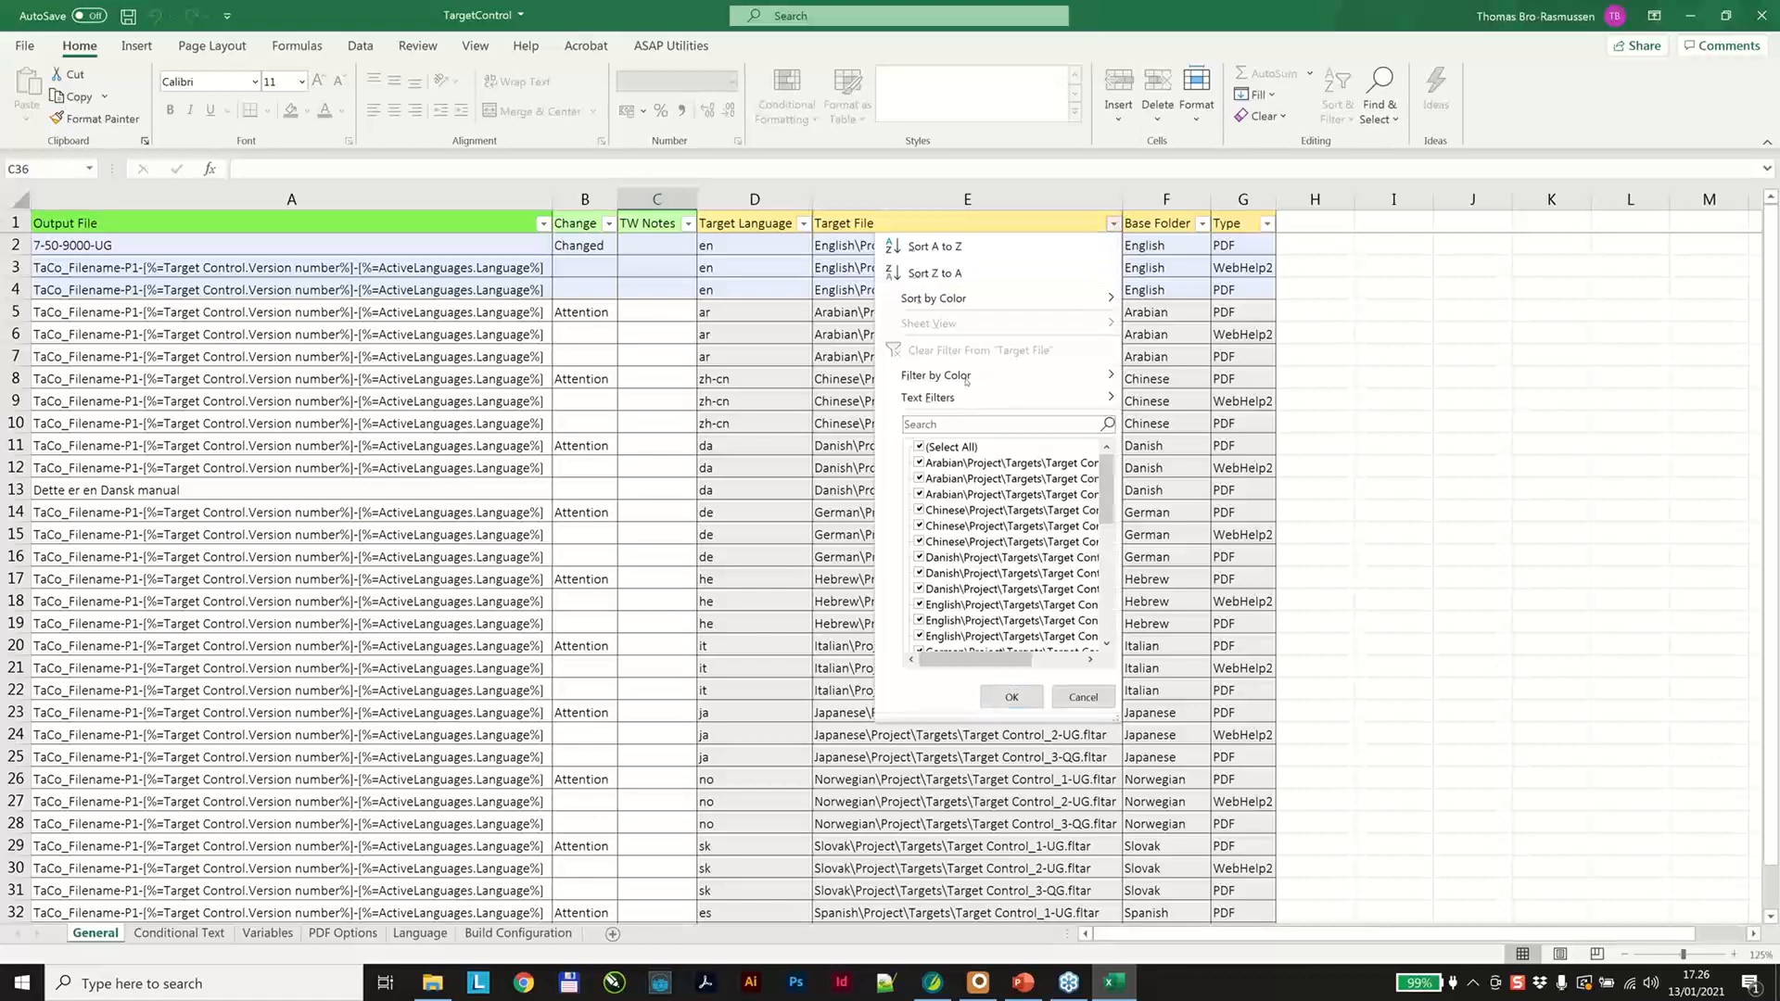
{"action": "left_click", "coordinate": [958, 424]}
{"action": "type", "text": "_1"}
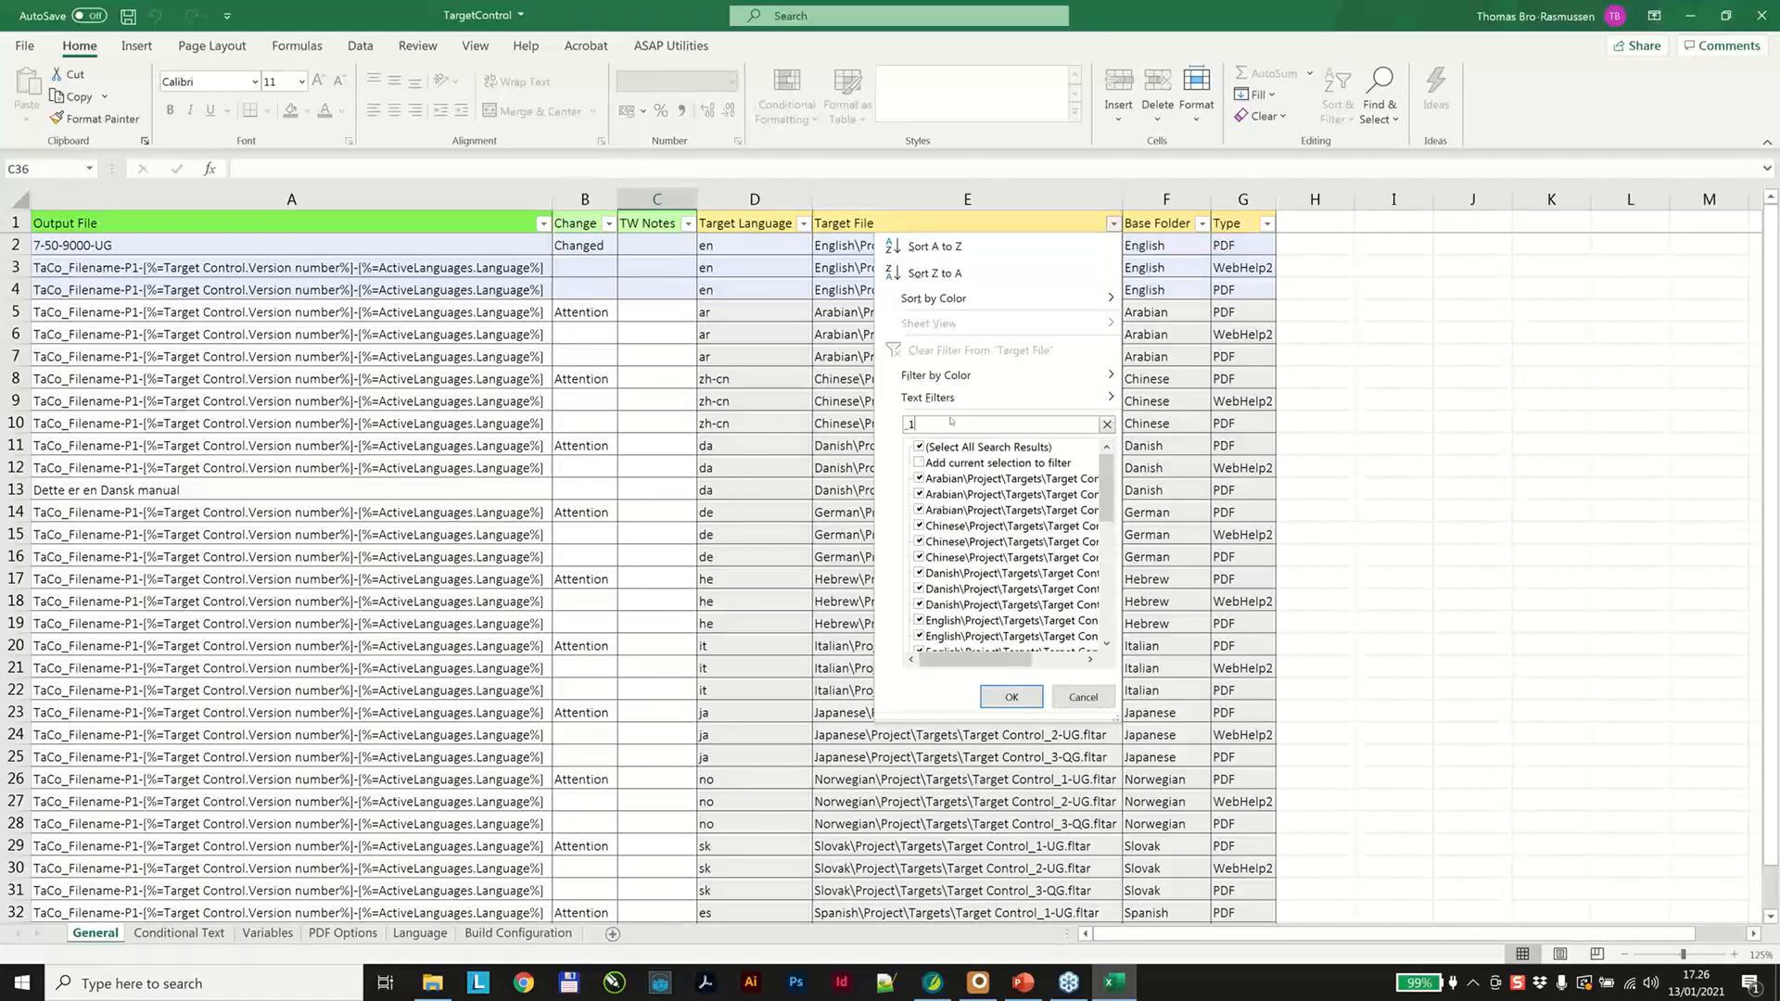
{"action": "left_click", "coordinate": [1011, 698]}
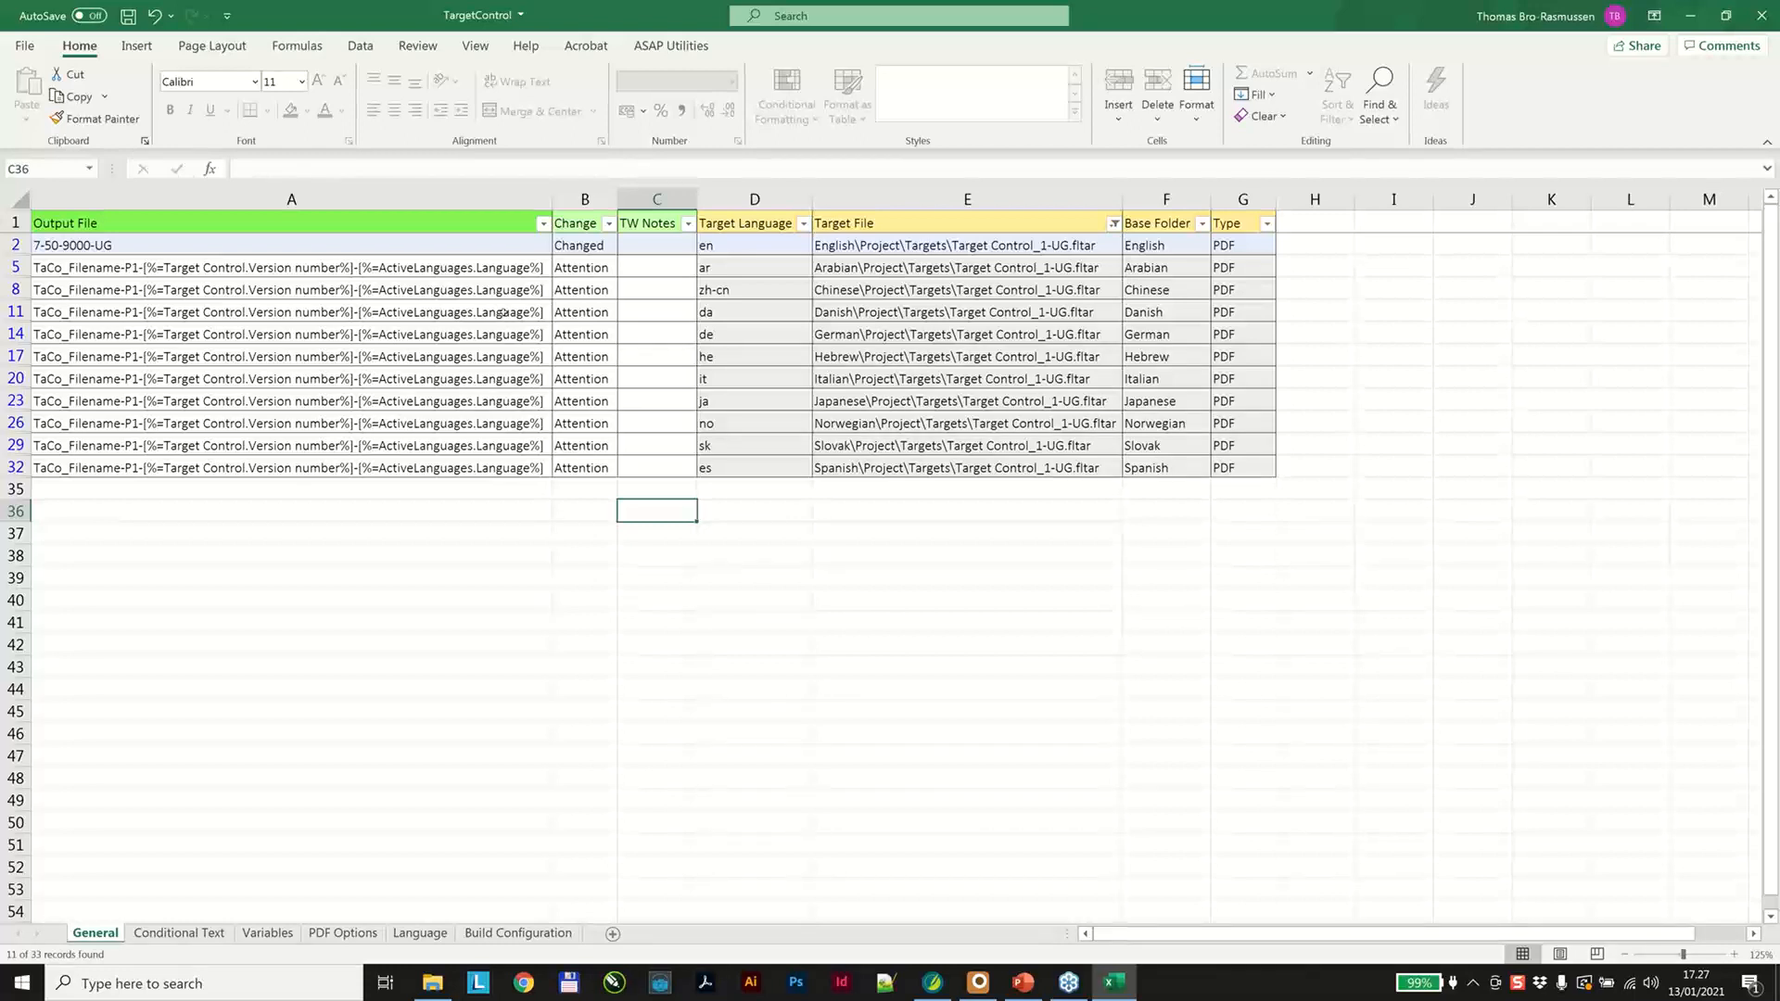
Replace the Output File value of the Danish Target Control_1-UG row with "7-50-9000-UG-DK".
{"action": "left_click", "coordinate": [503, 312]}
{"action": "key", "text": "Delete"}
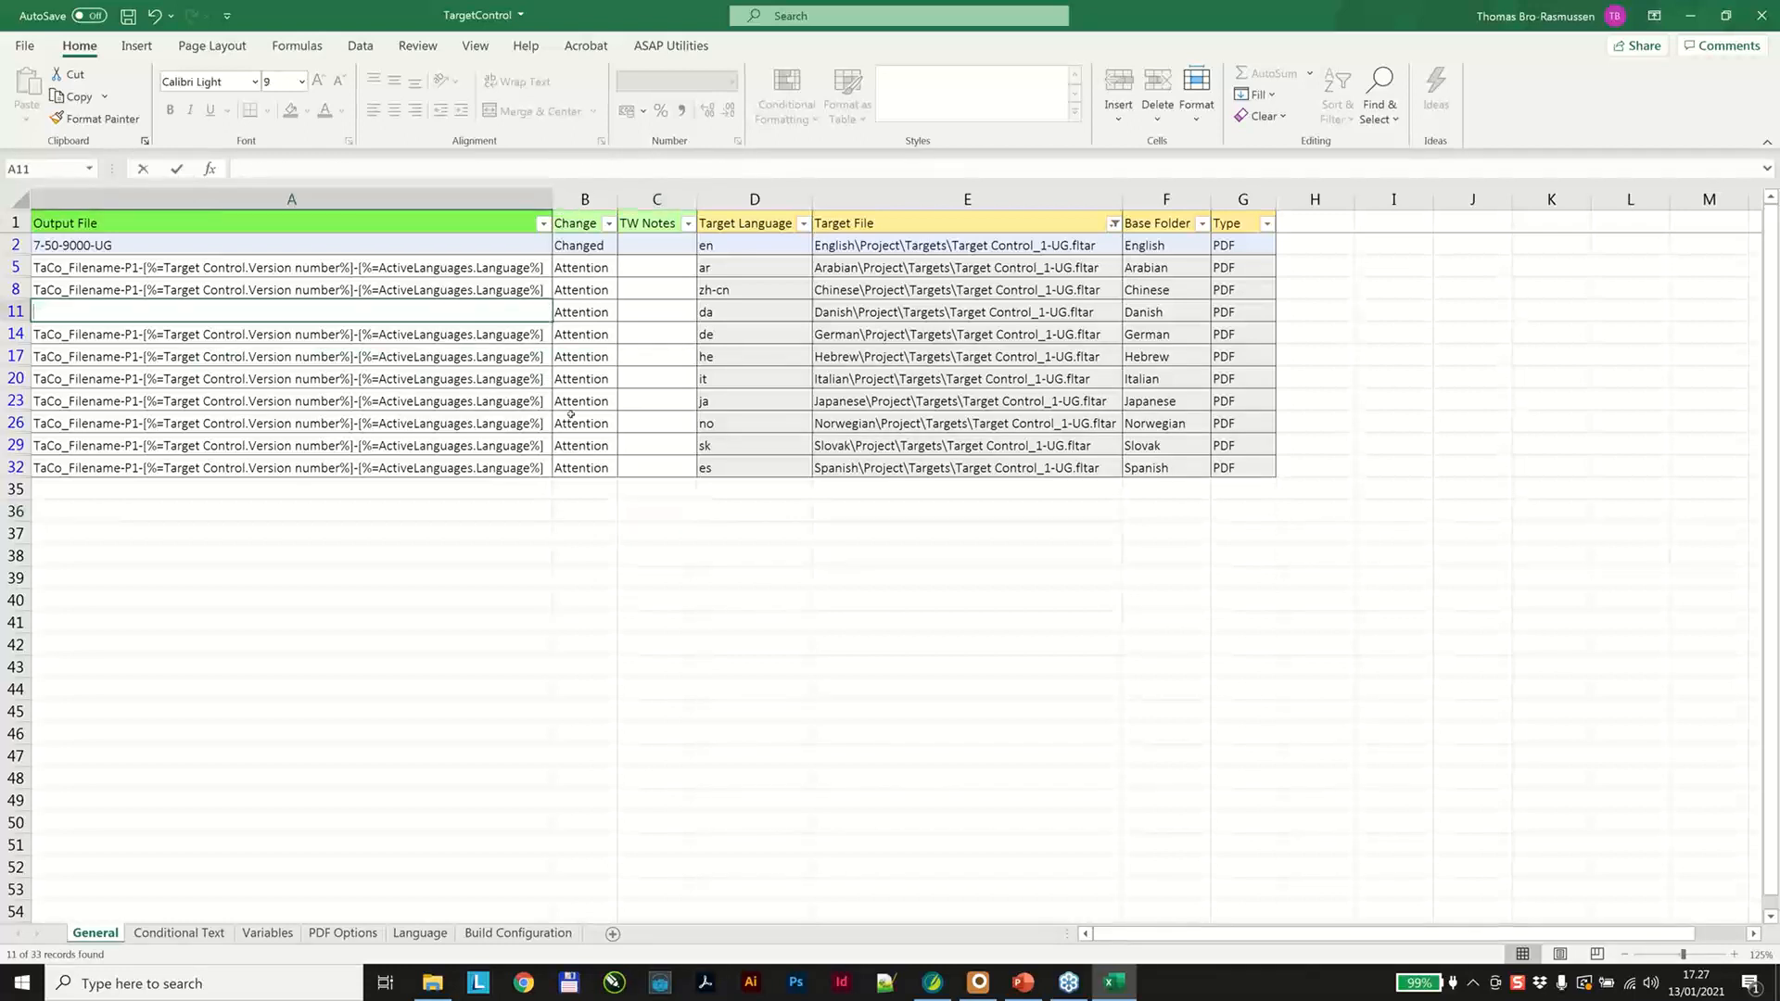
{"action": "type", "text": "7-50"}
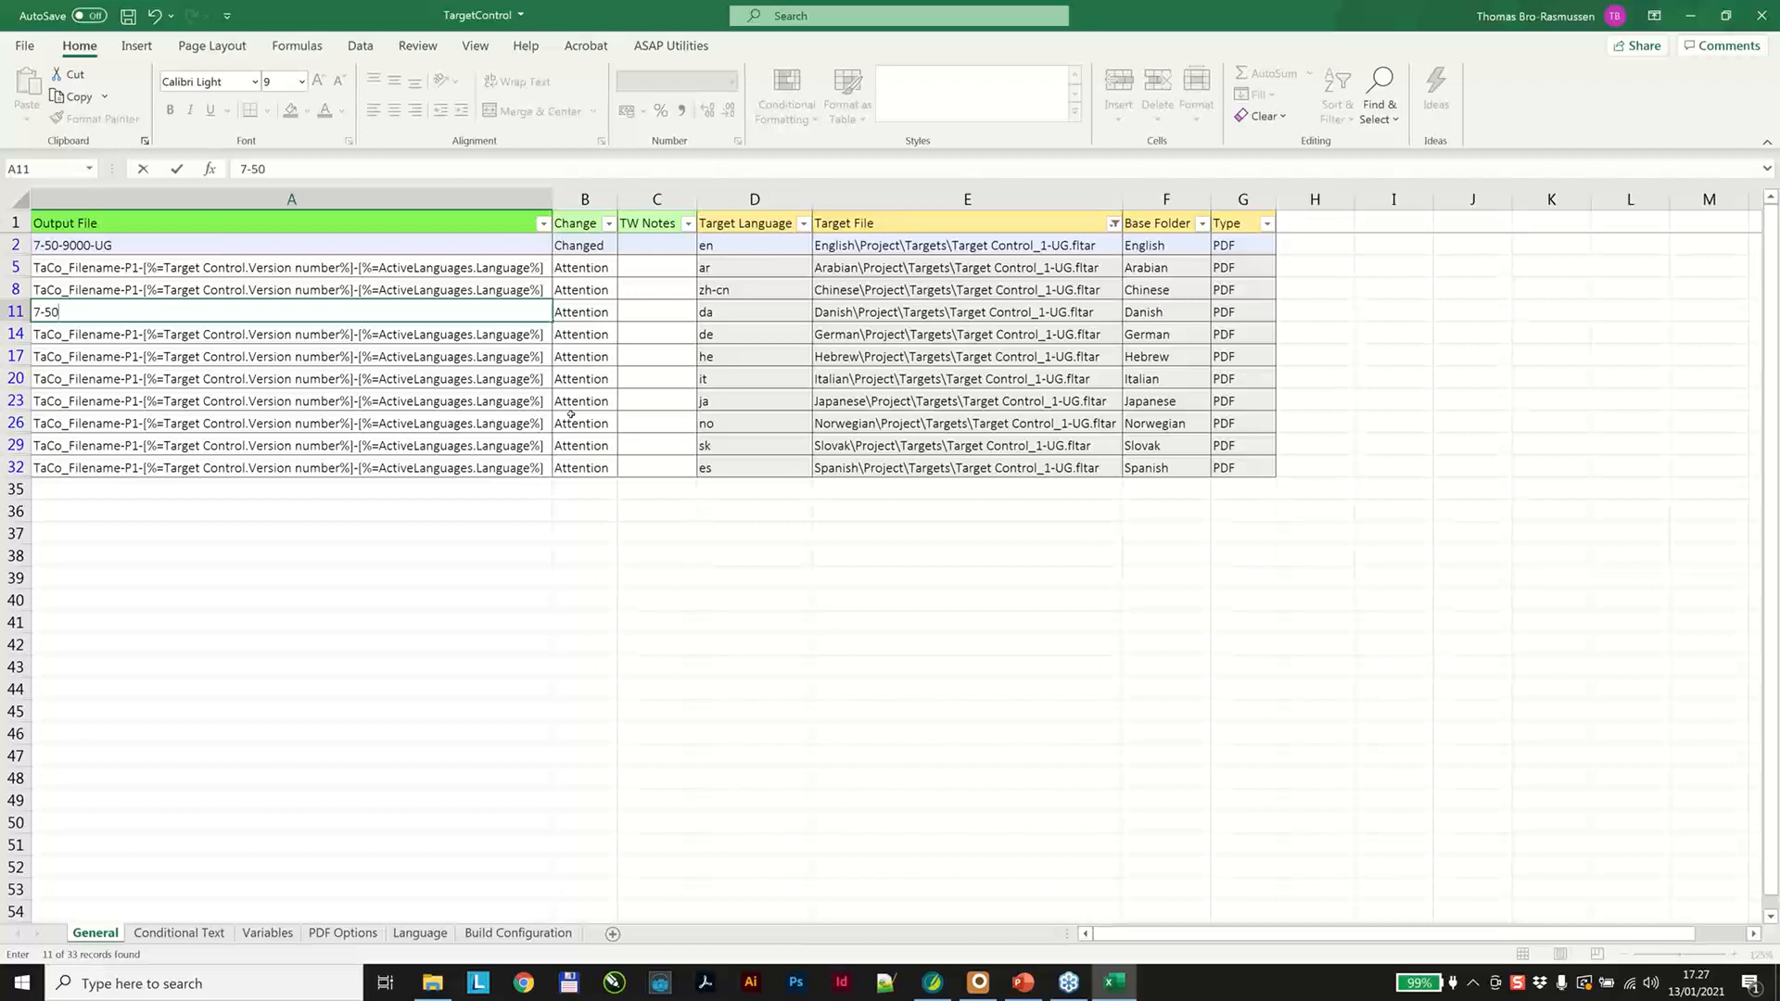
{"action": "type", "text": "-9000-UG-DK"}
{"action": "key", "text": "Return"}
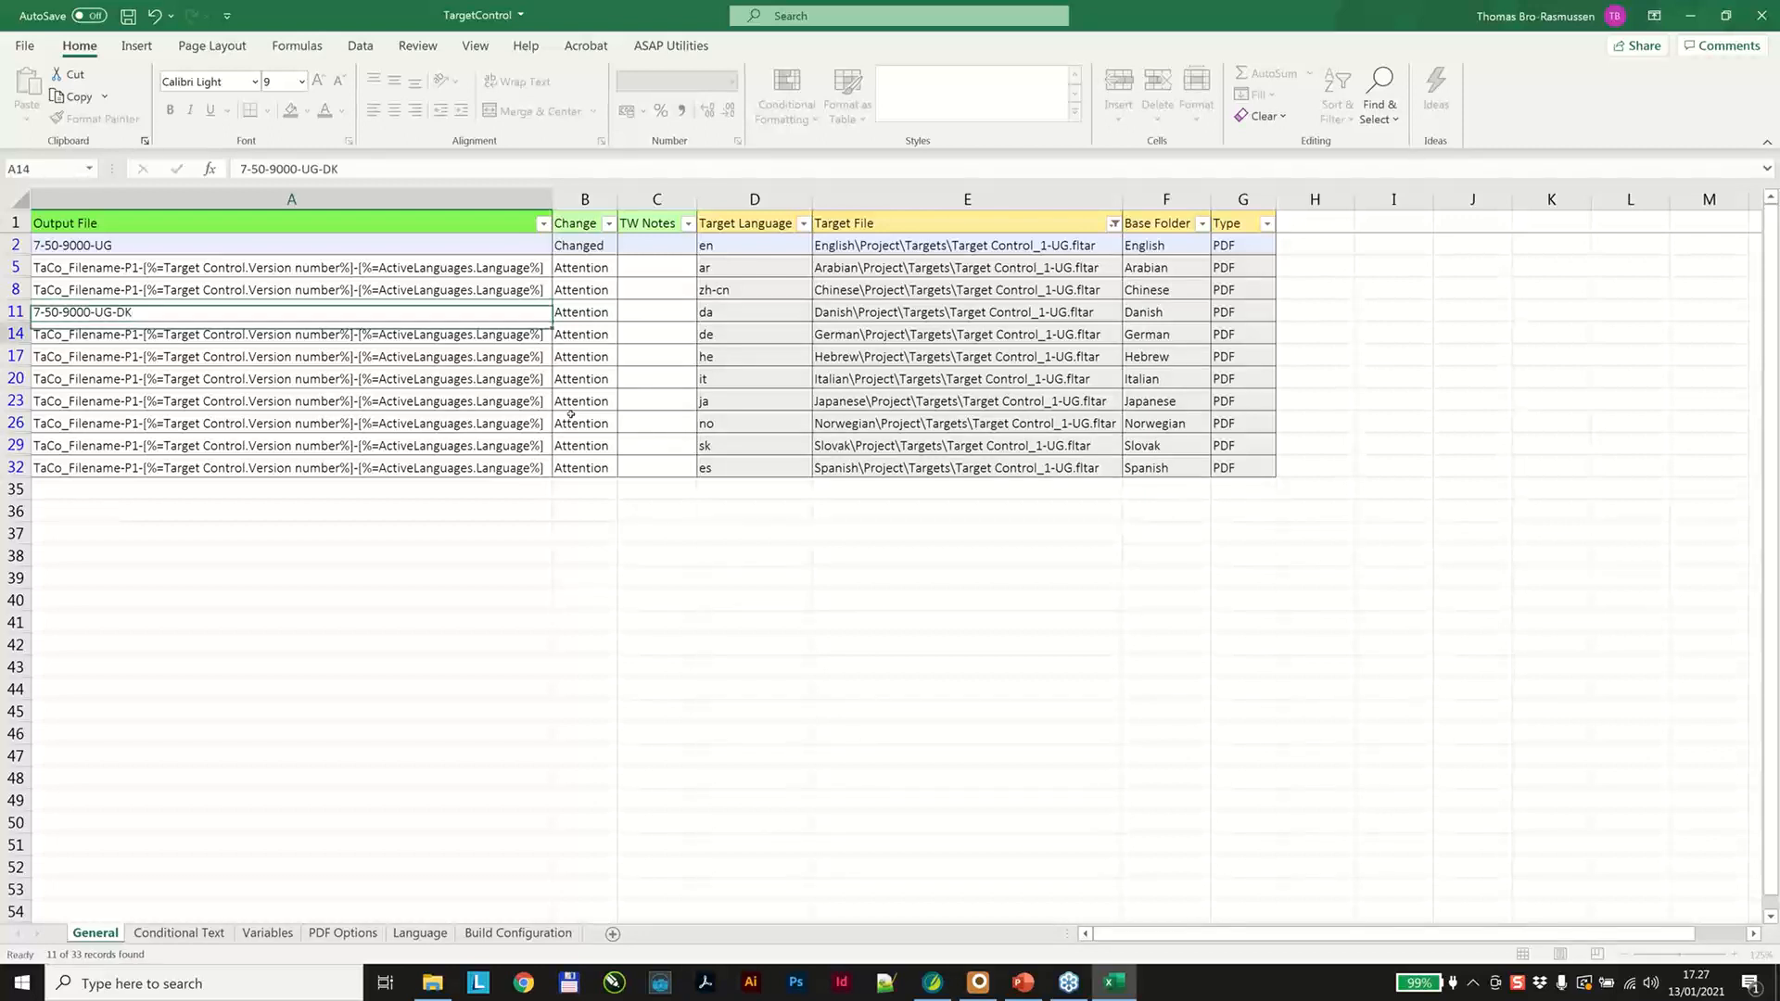
Replace the Output File value of the German Target Control_1-UG row with "7-50-900-DE" and save the workbook.
{"action": "key", "text": "F2"}
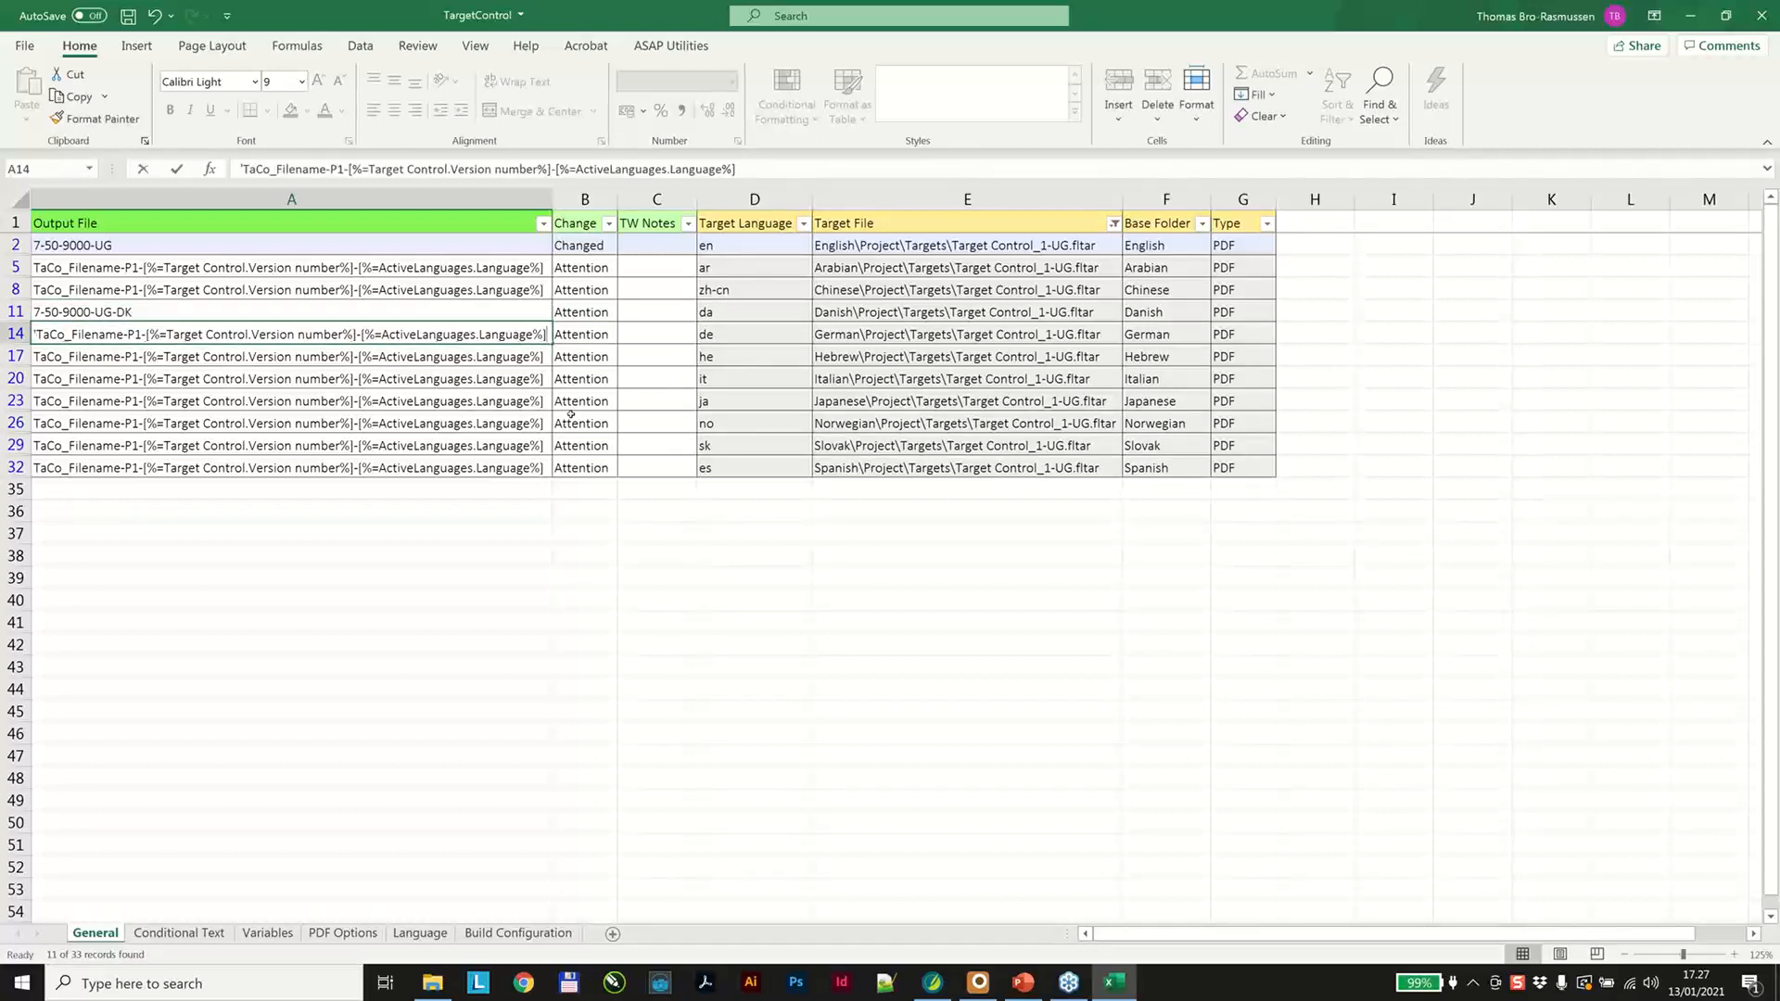
{"action": "type", "text": "7-50-900"}
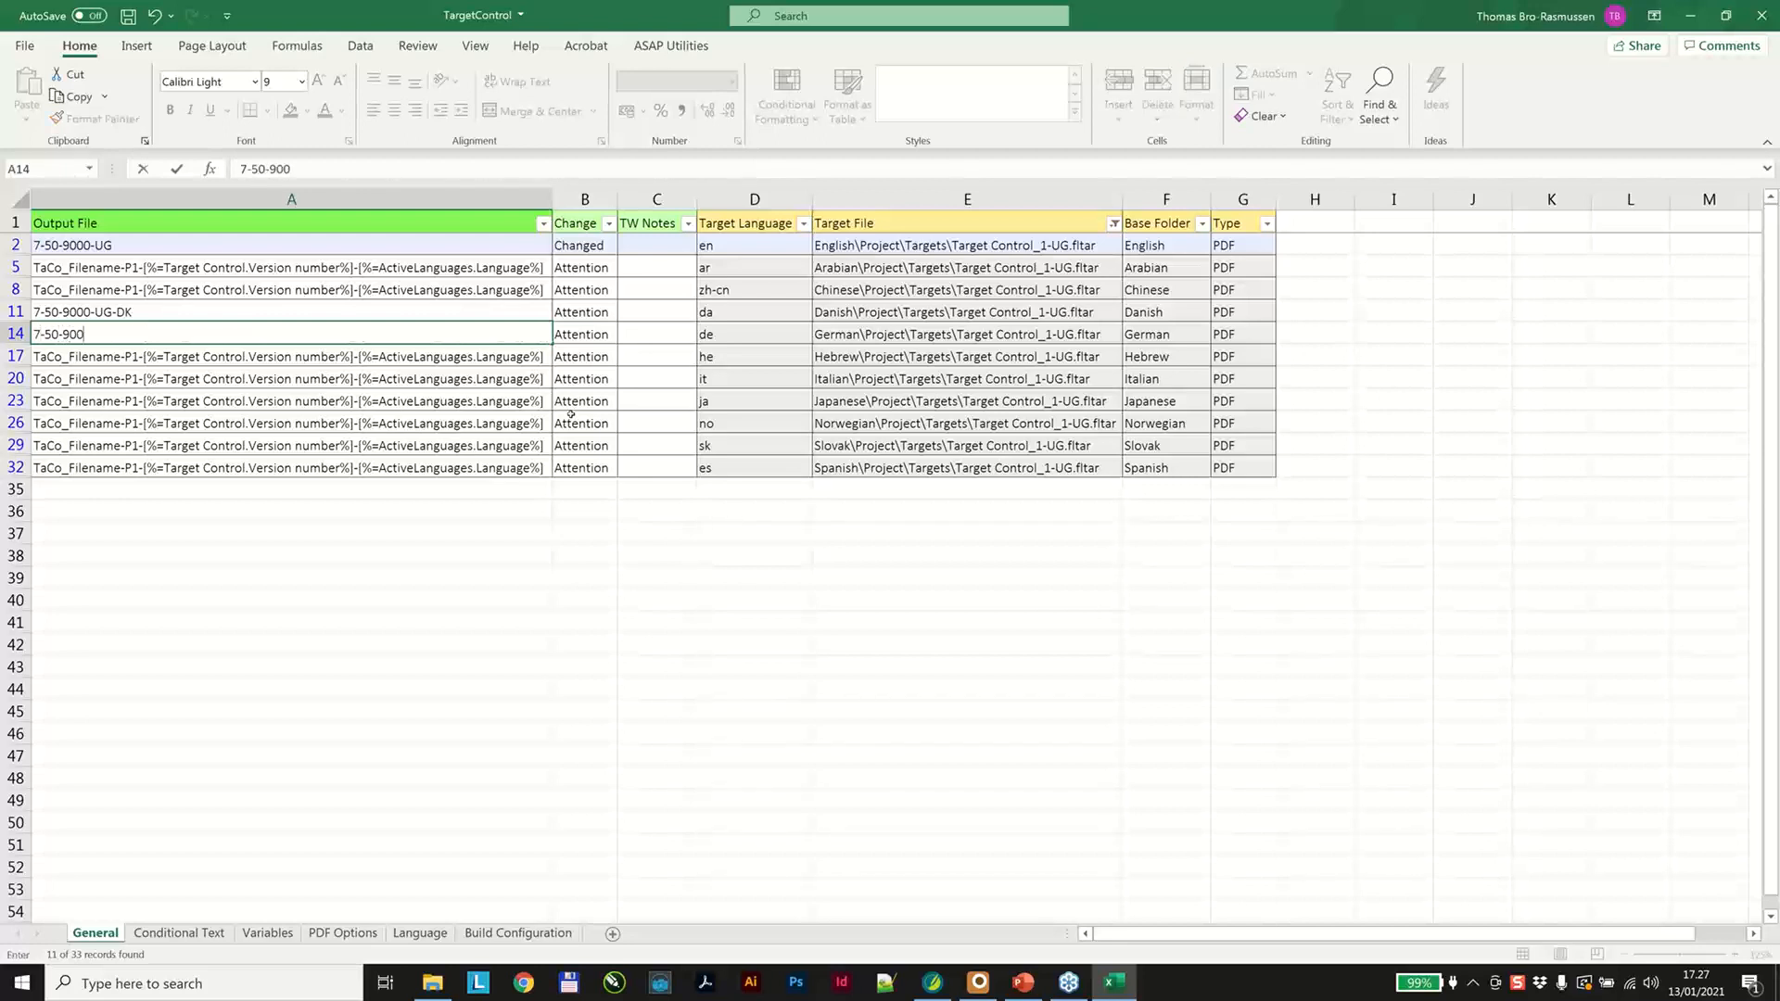
{"action": "type", "text": "-DE"}
{"action": "key", "text": "Return"}
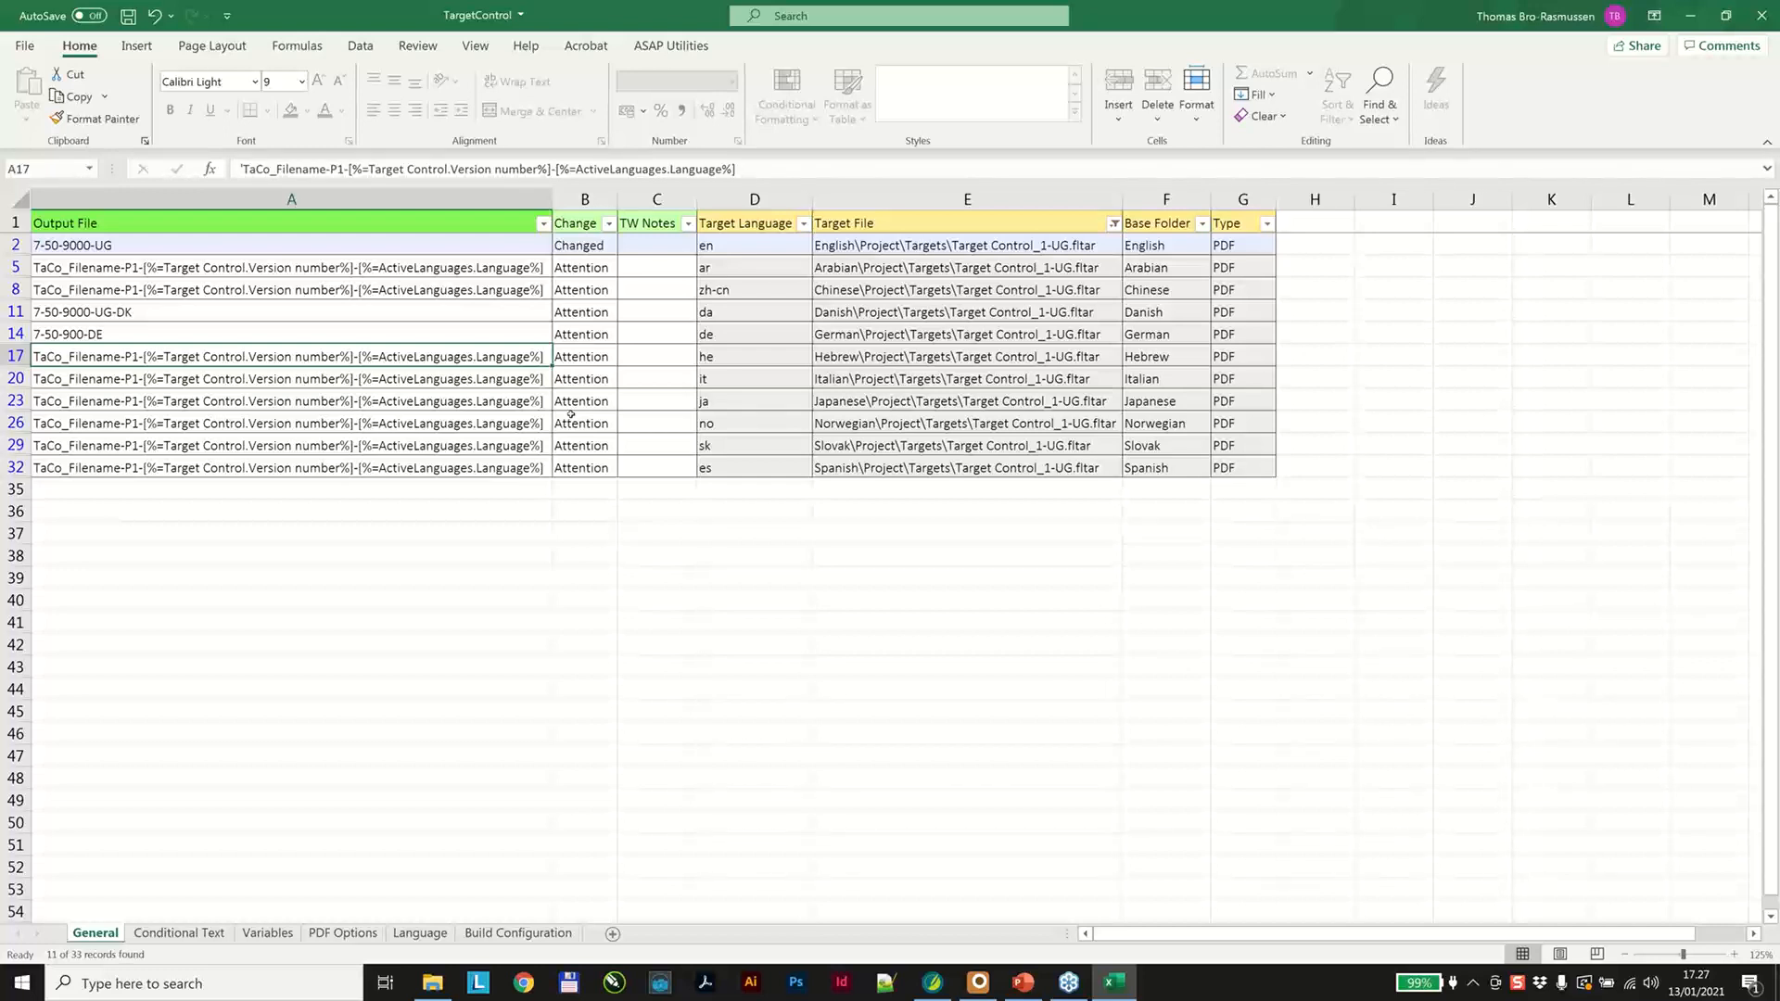
{"action": "key", "text": "ctrl+s"}
Clear the Change marks of the Danish and German Target Control_1-UG rows, and close the workbook with its changes saved.
{"action": "left_click", "coordinate": [564, 313]}
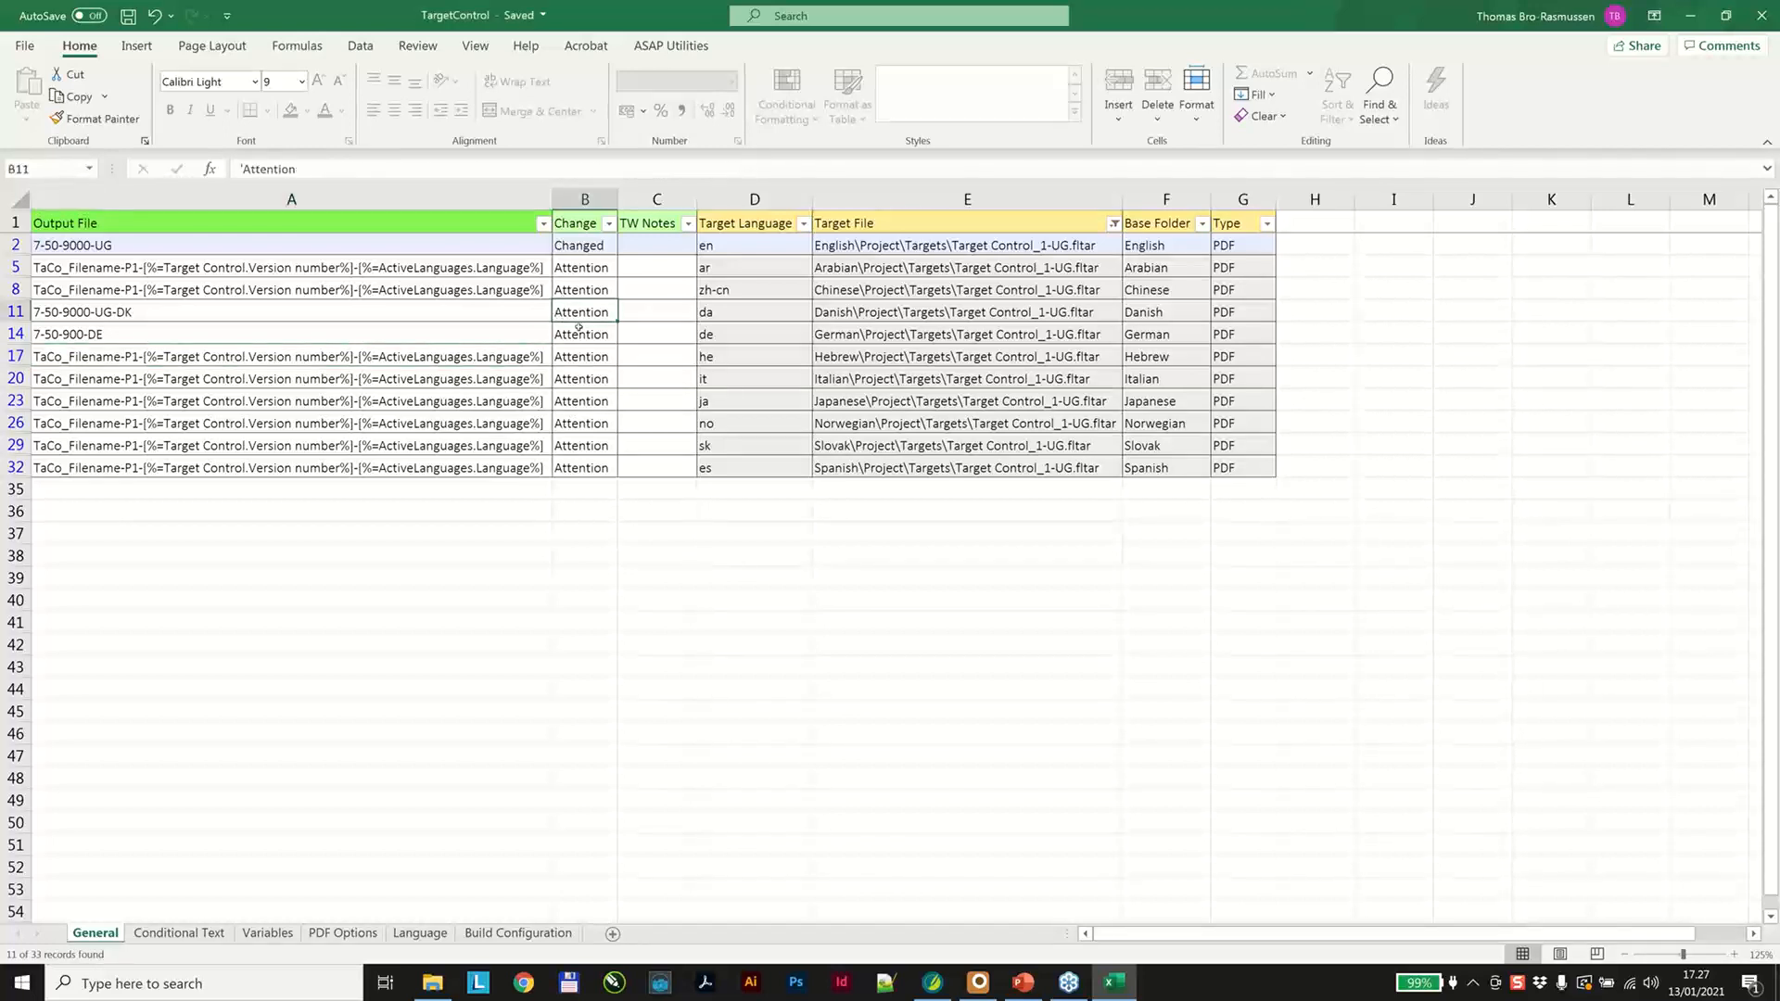
{"action": "left_click", "coordinate": [578, 334], "text": "shift"}
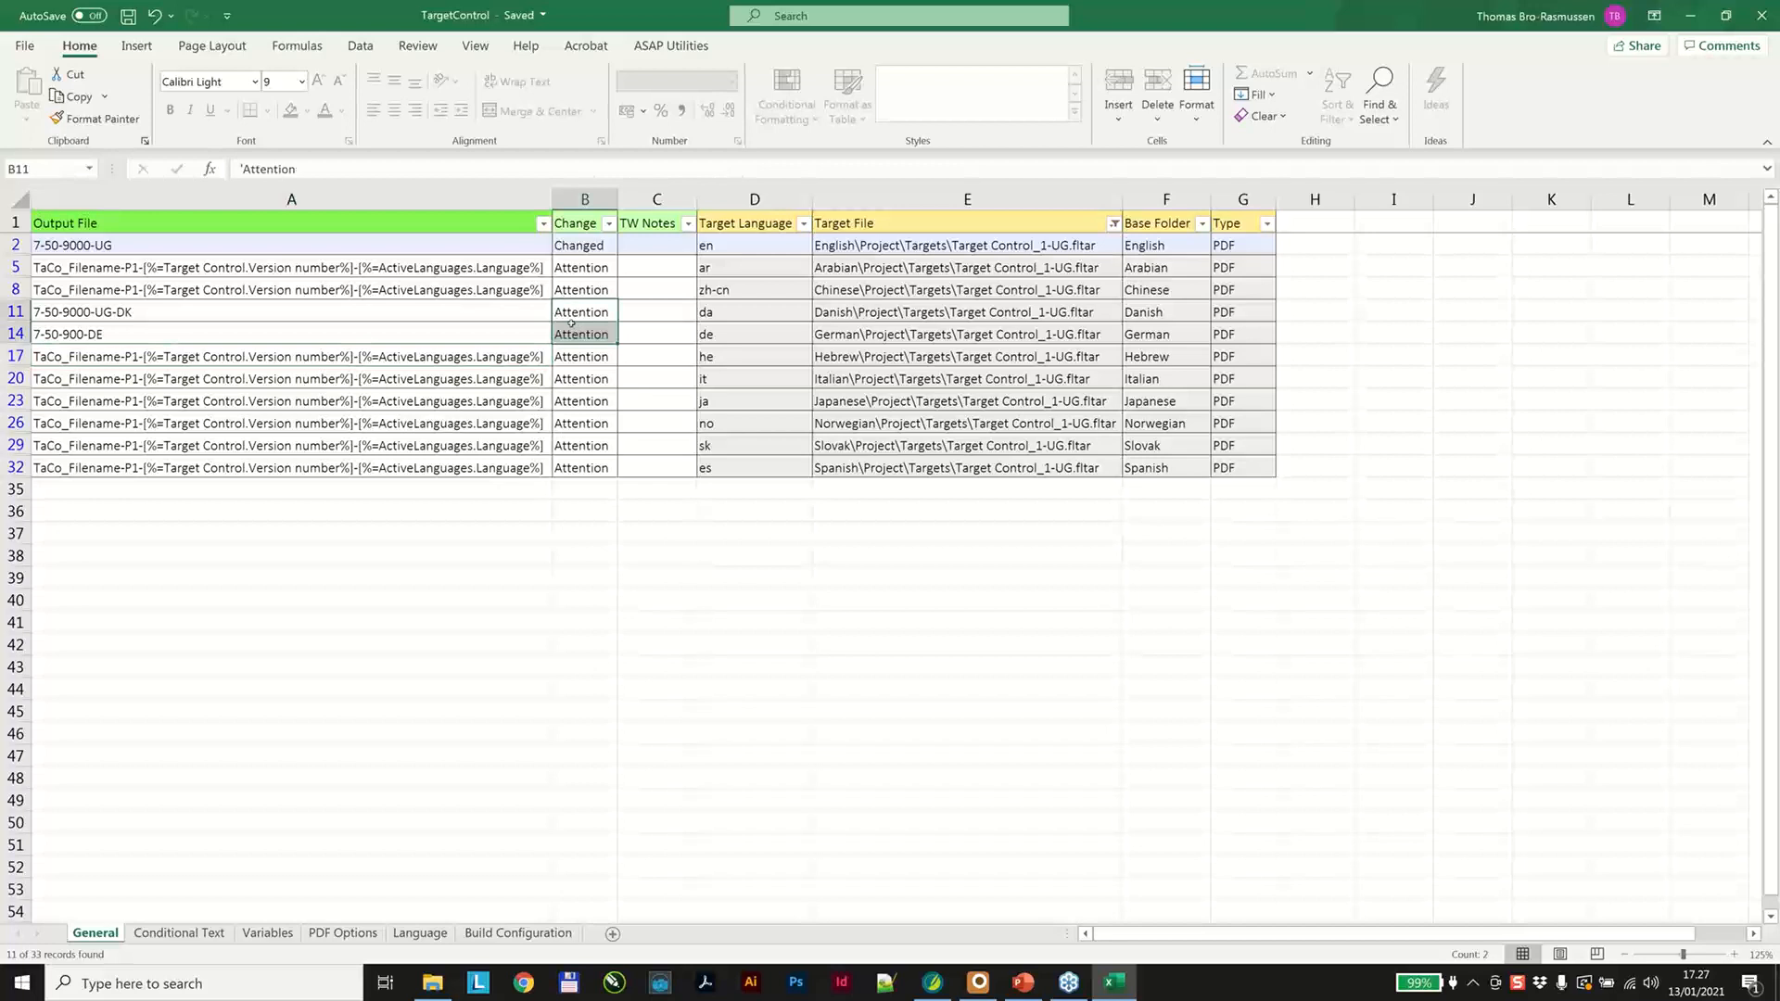
{"action": "key", "text": "Delete"}
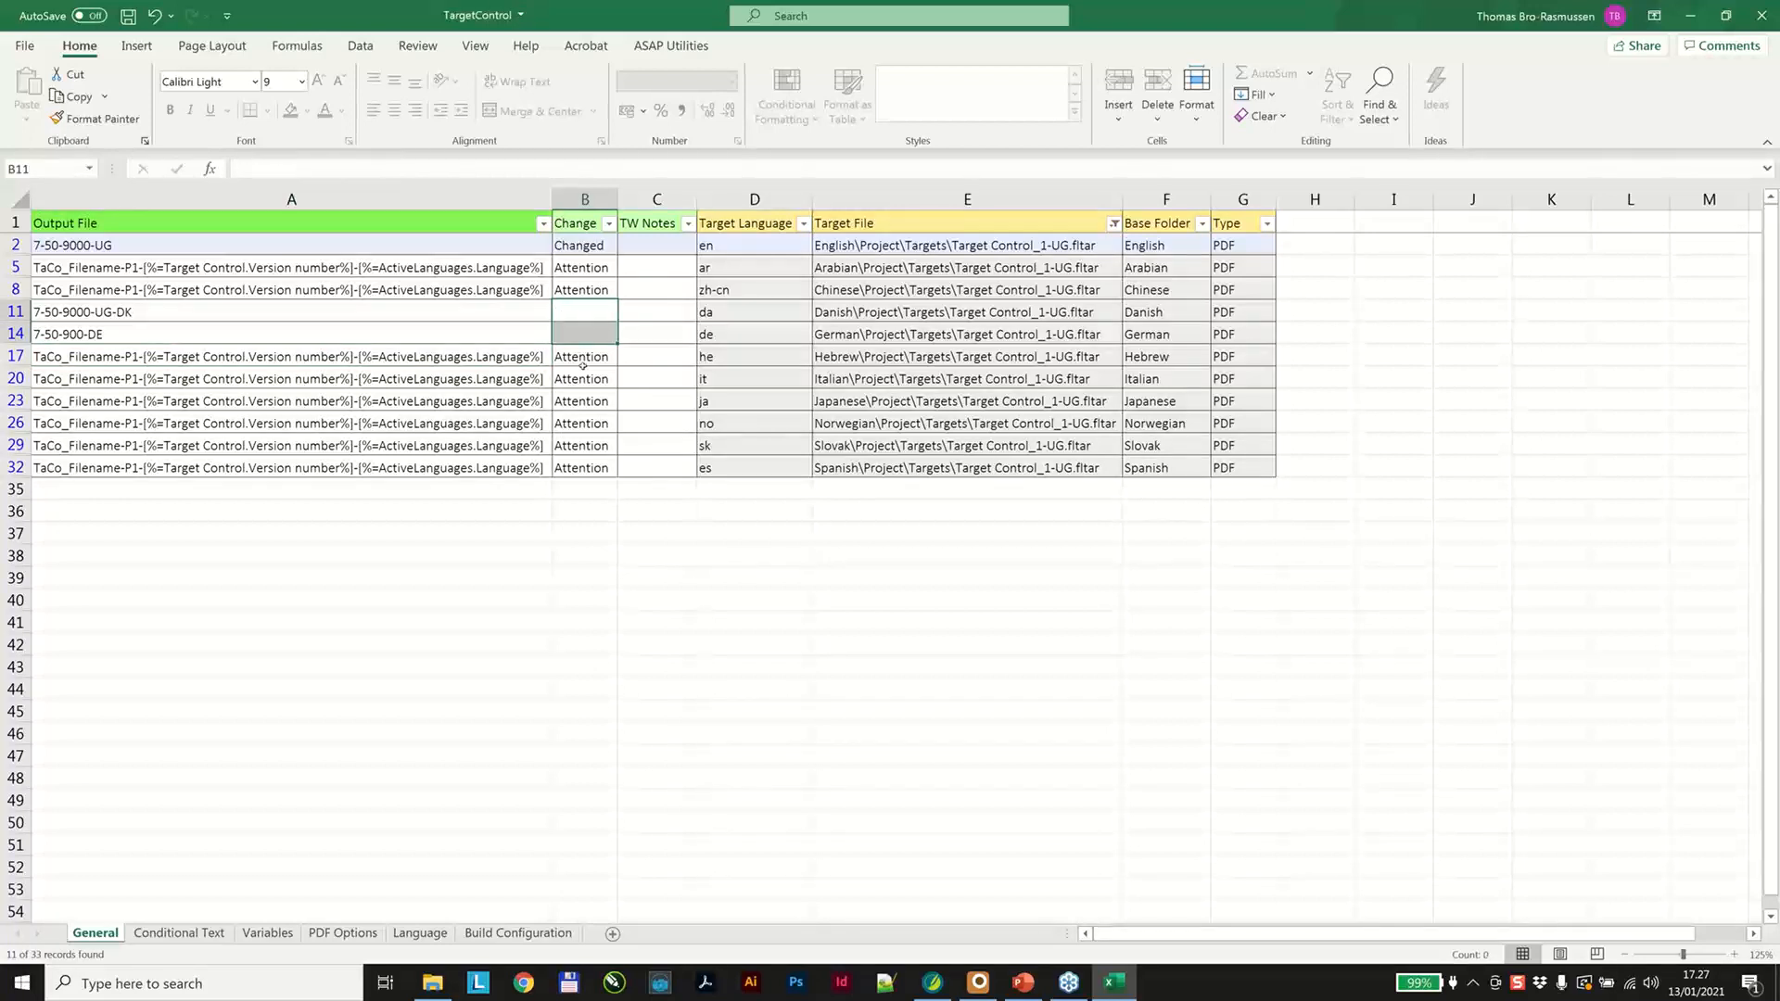
{"action": "left_click", "coordinate": [582, 364]}
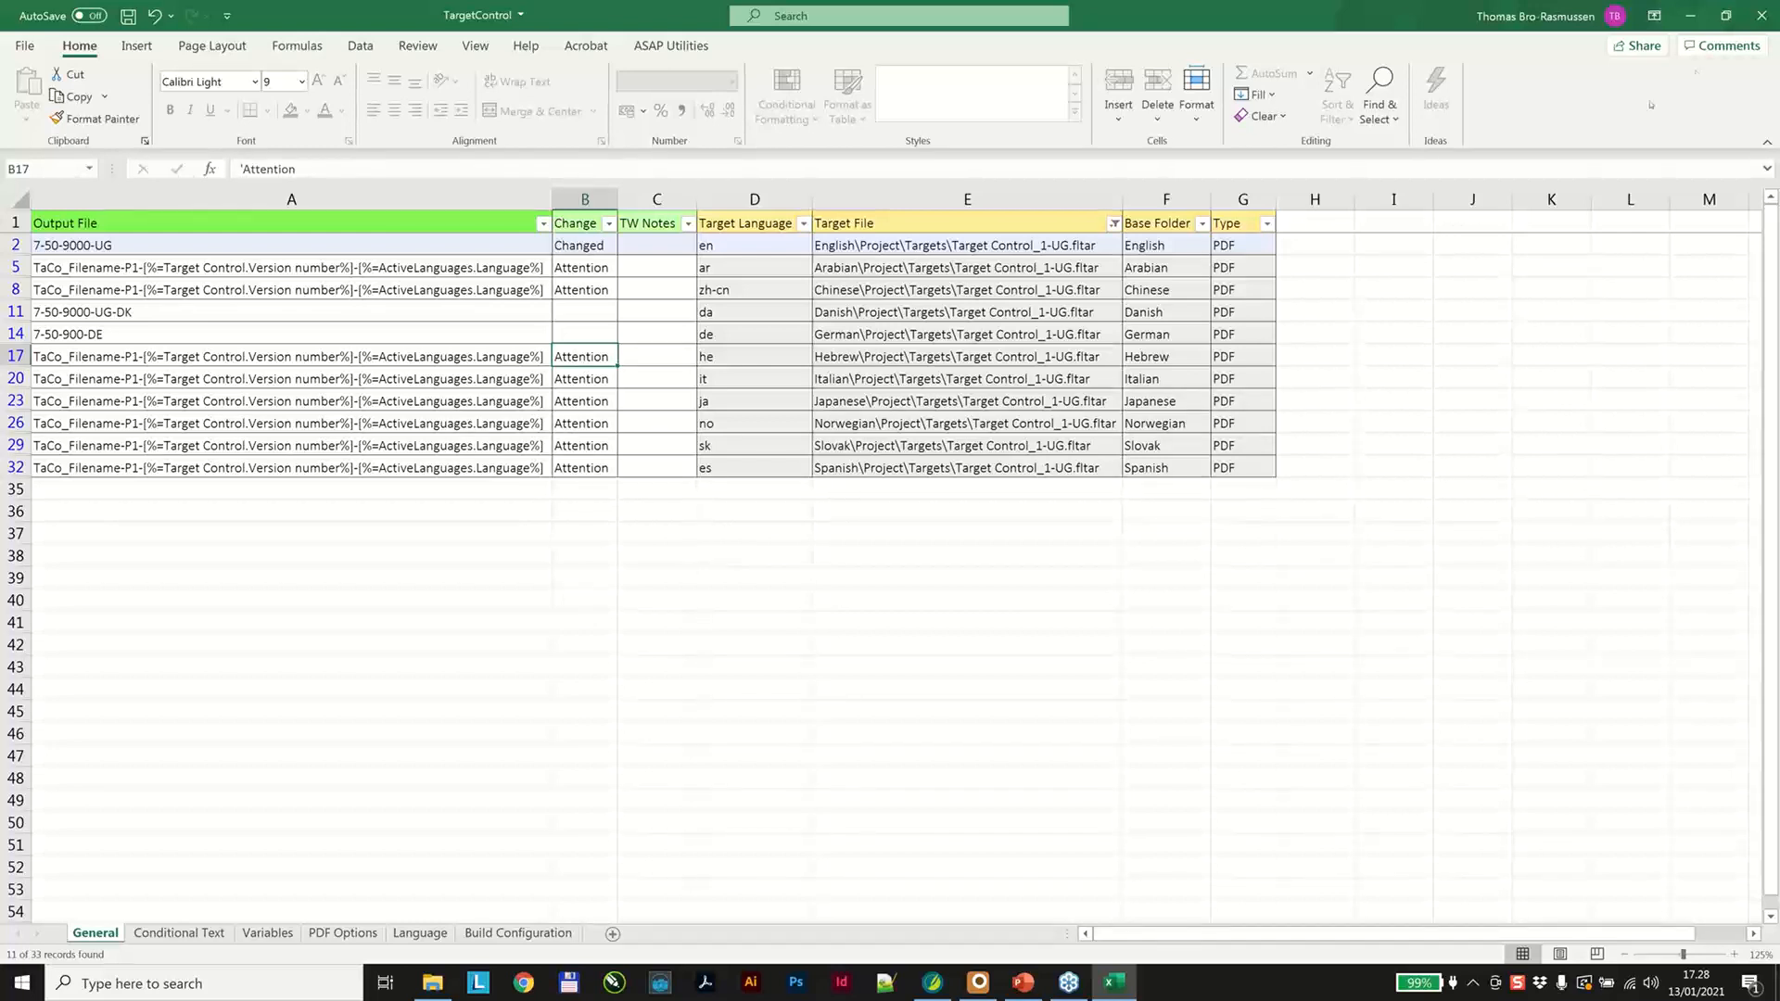
{"action": "left_click", "coordinate": [1762, 16]}
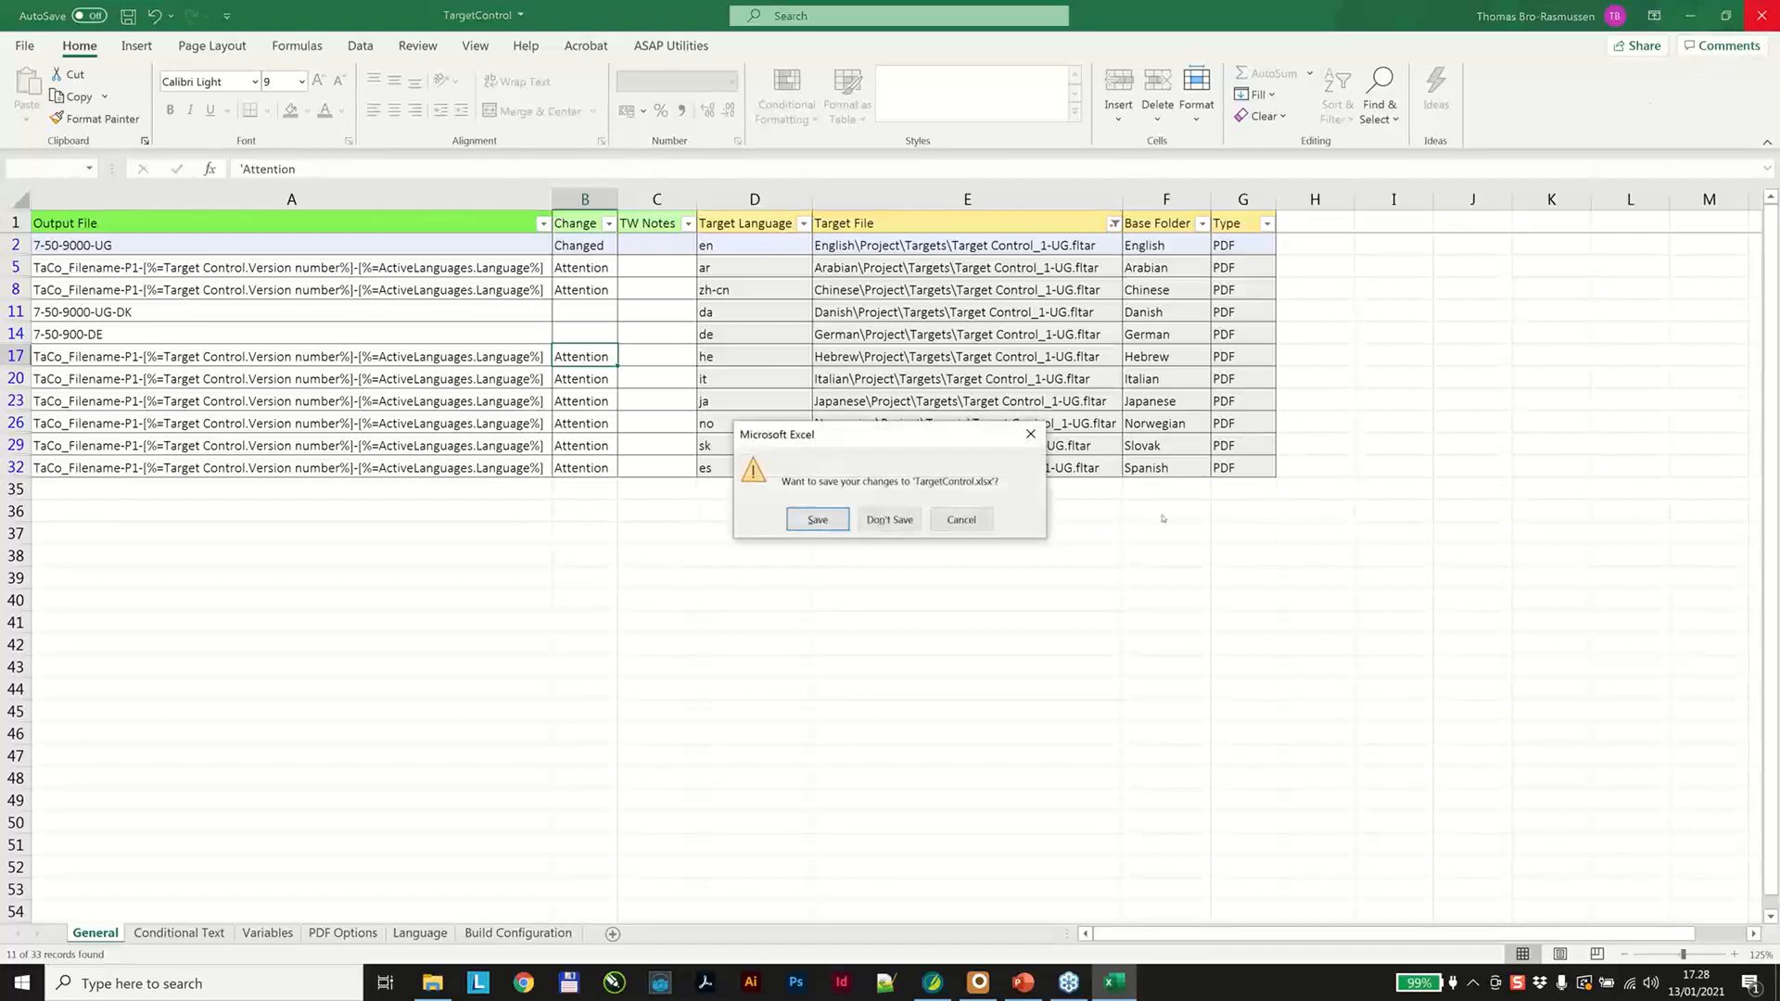
{"action": "left_click", "coordinate": [818, 522]}
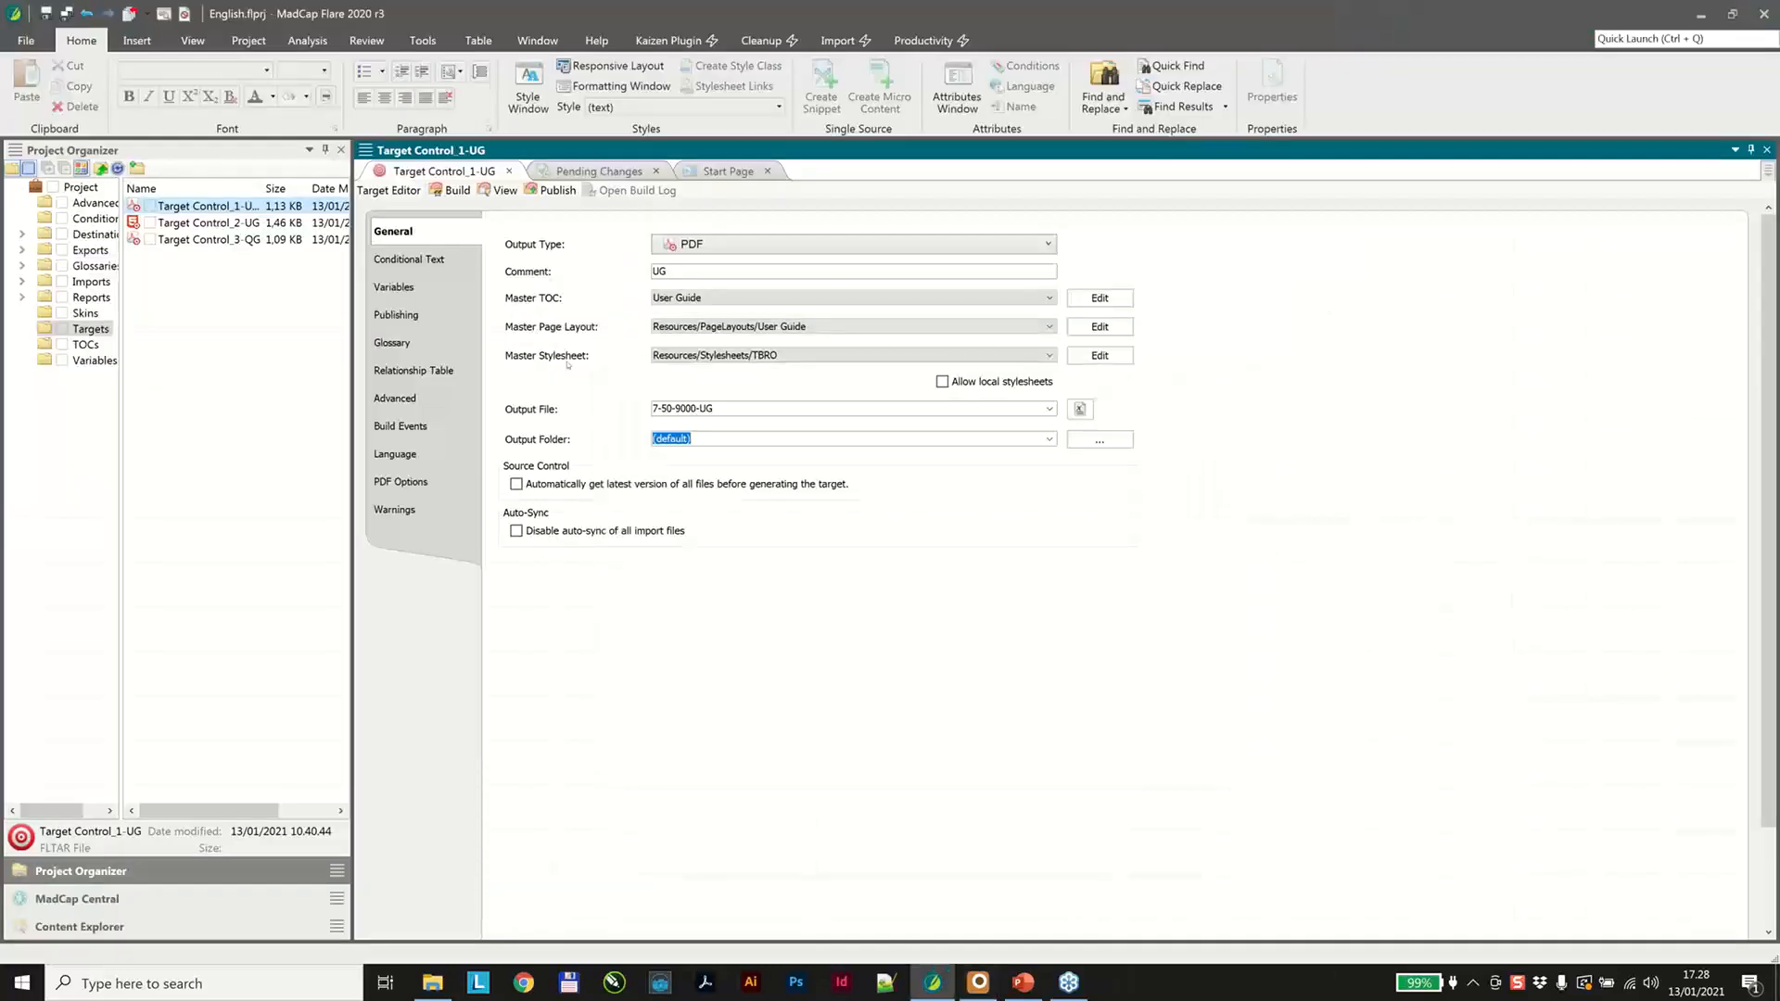
In the English Target Control_1-UG target's PDF options, clear the Author and set image downsampling to above 999 pixels per inch, saving the target.
{"action": "left_click", "coordinate": [414, 484]}
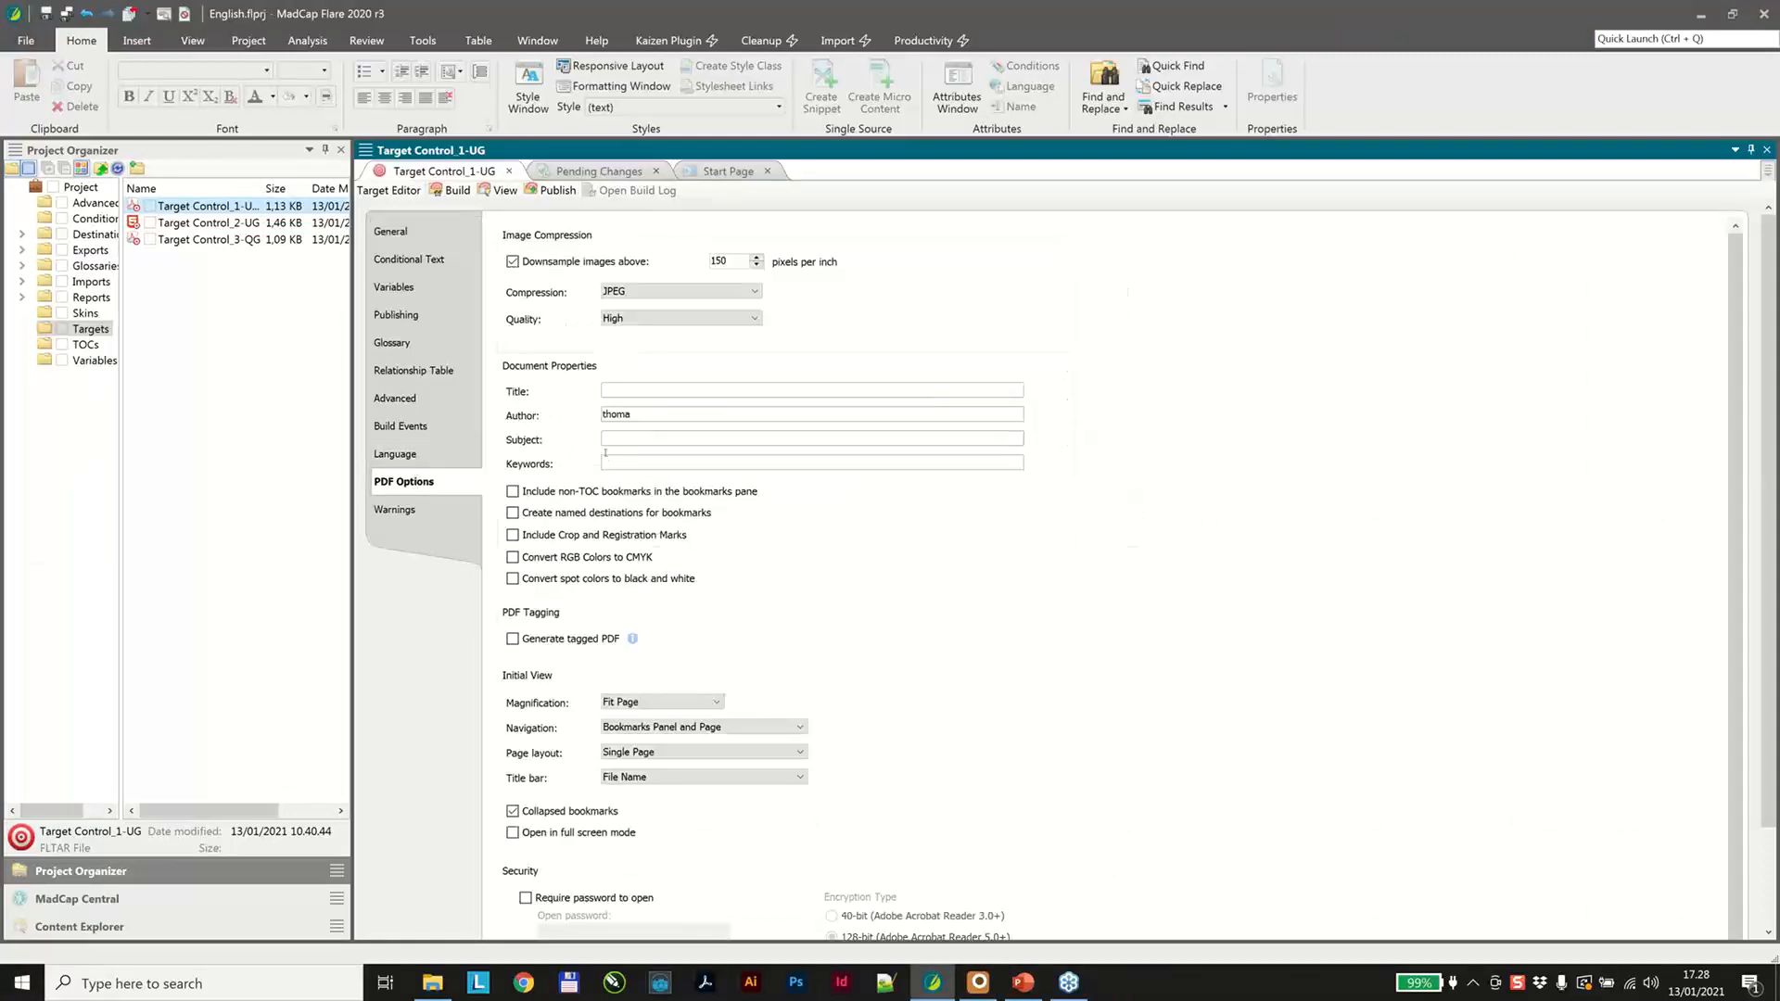
{"action": "left_click_drag", "start_coordinate": [643, 414], "coordinate": [604, 416]}
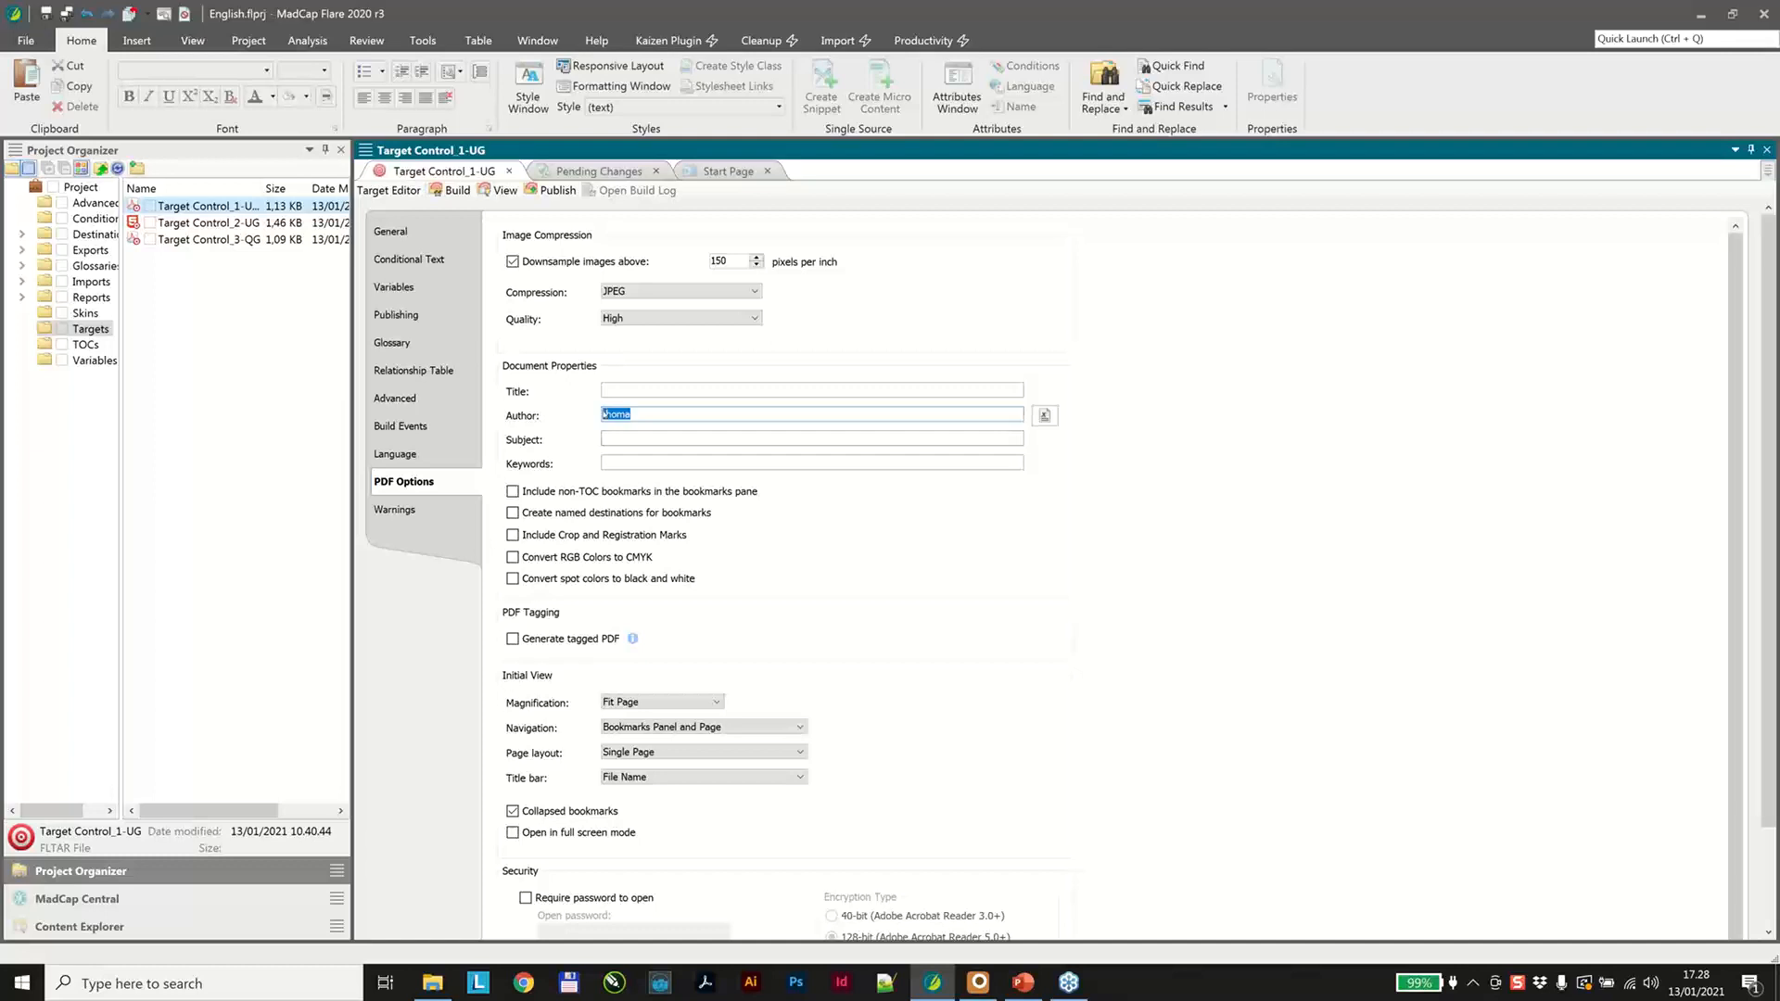
{"action": "key", "text": "BackSpace"}
{"action": "double_click", "coordinate": [734, 260]}
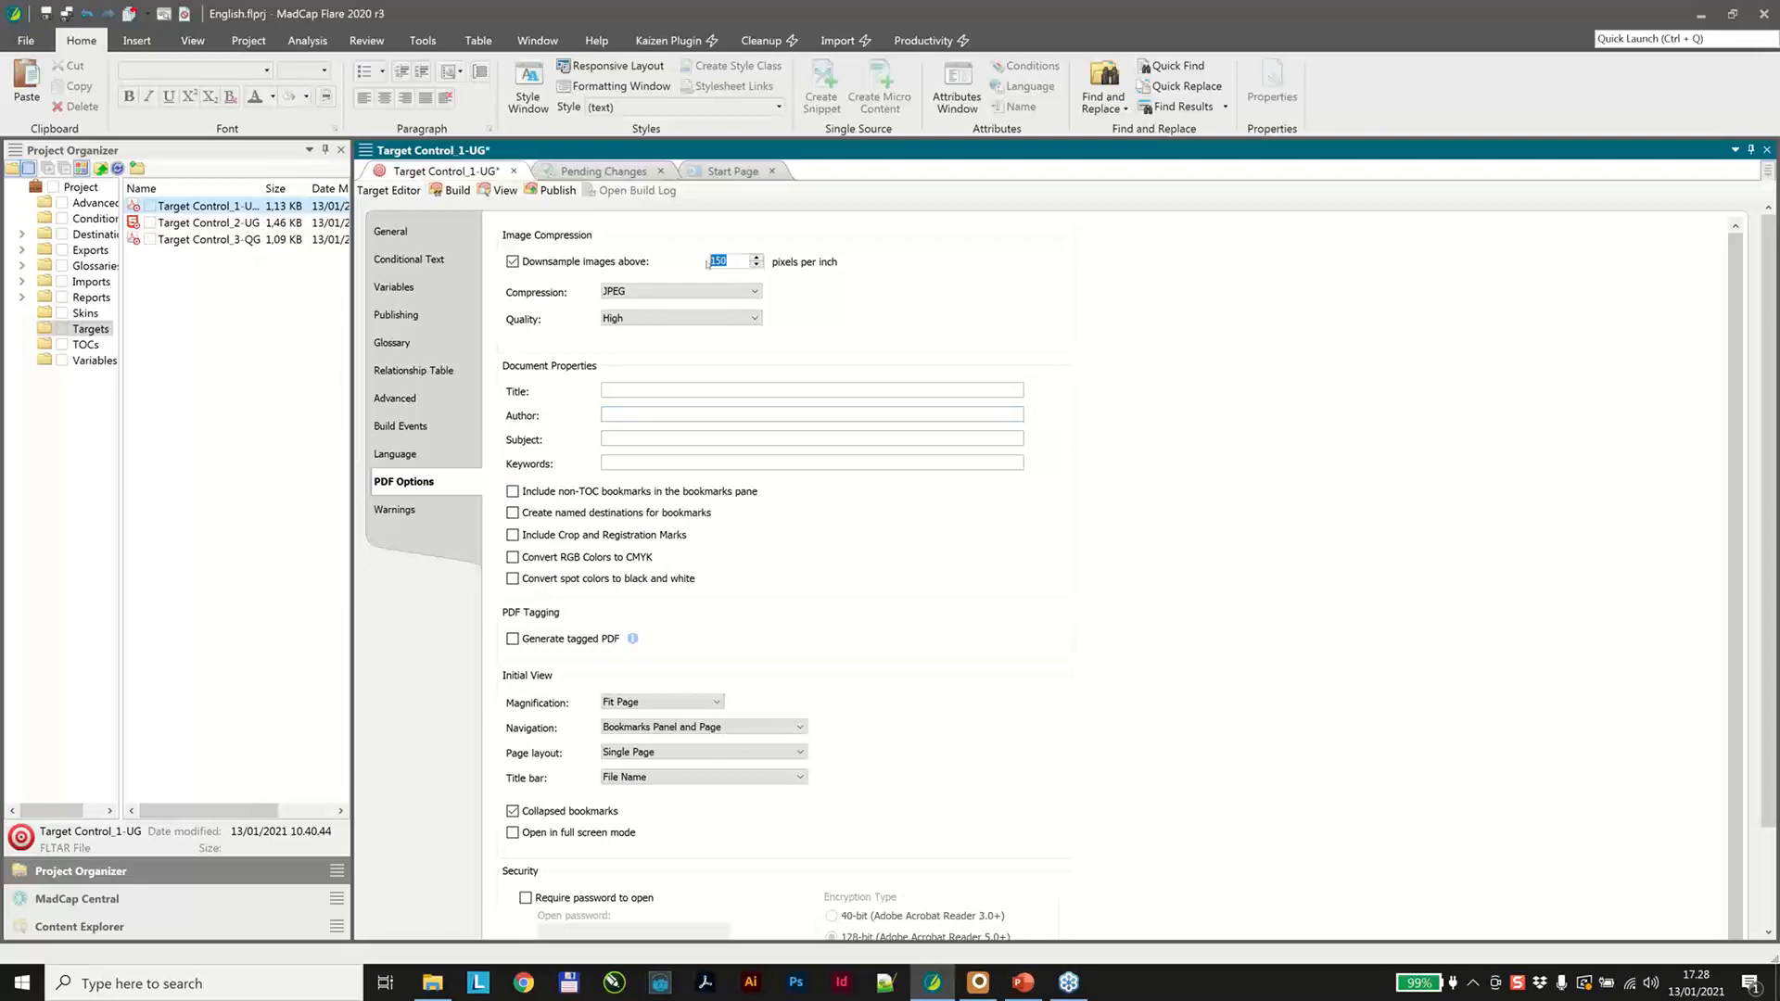
{"action": "type", "text": "999"}
{"action": "key", "text": "ctrl+s"}
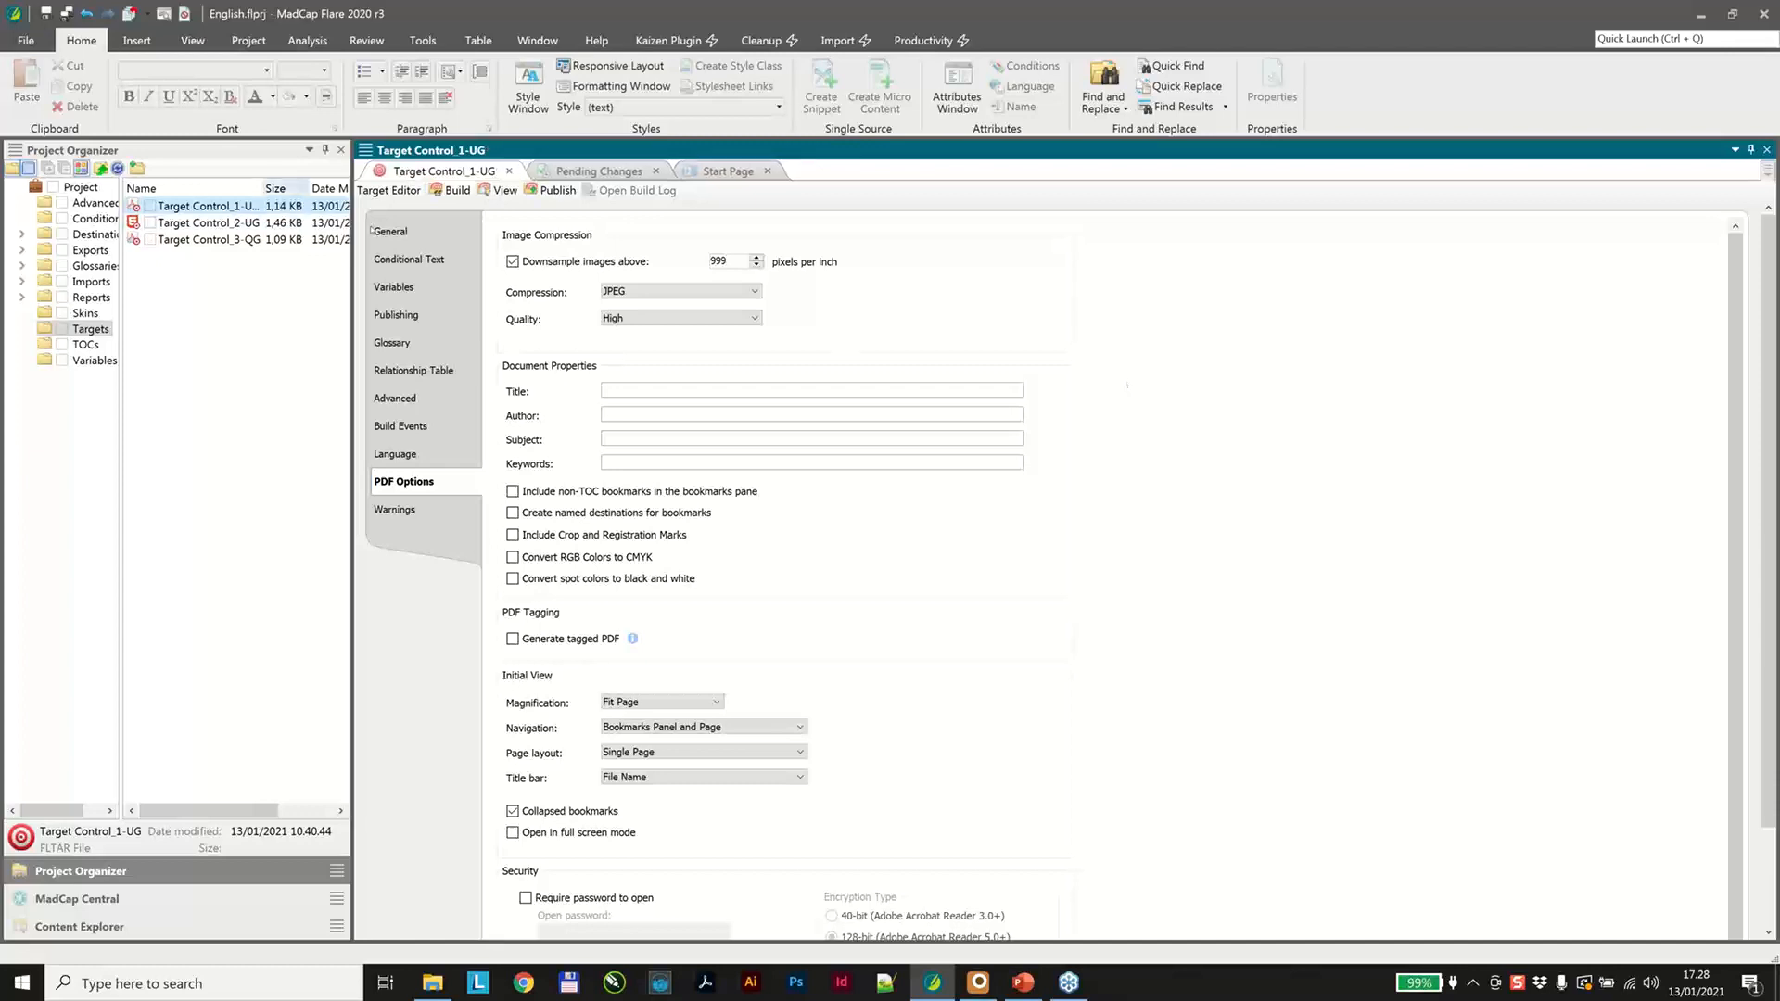
{"action": "left_click", "coordinate": [67, 12]}
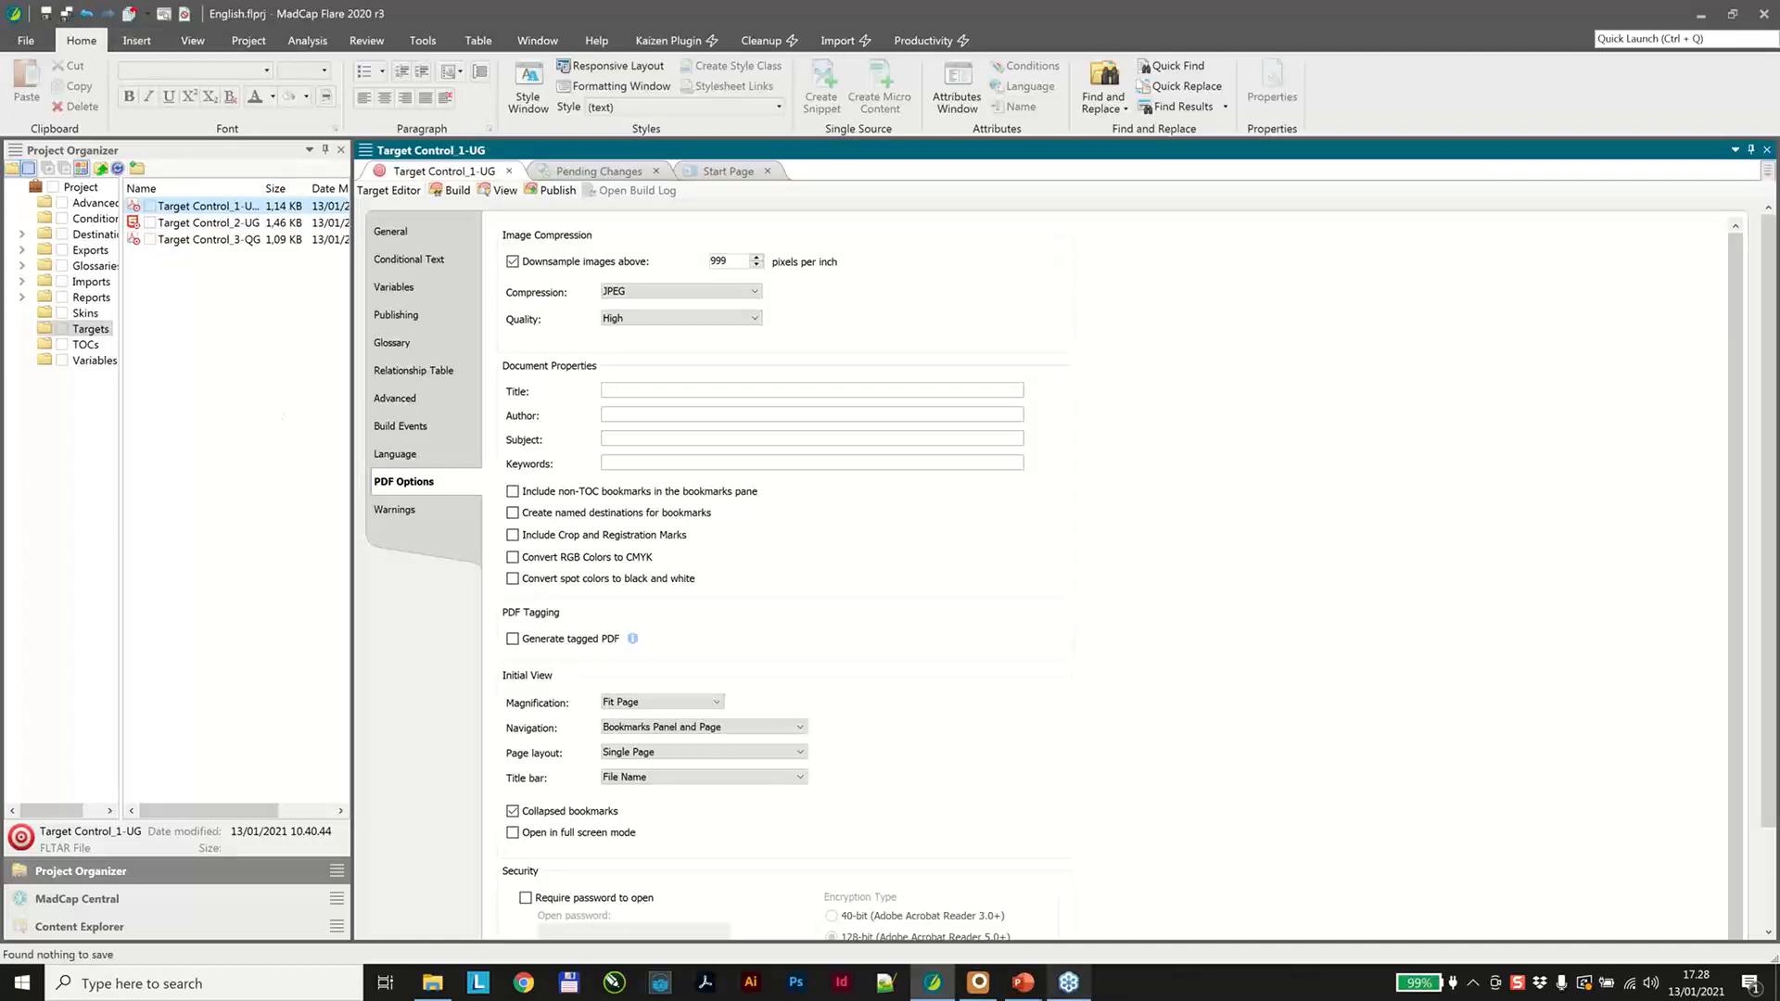
Switch to Target Control and update the Excel file from the anchor project with Force Anchor values enabled.
{"action": "left_click", "coordinate": [978, 983]}
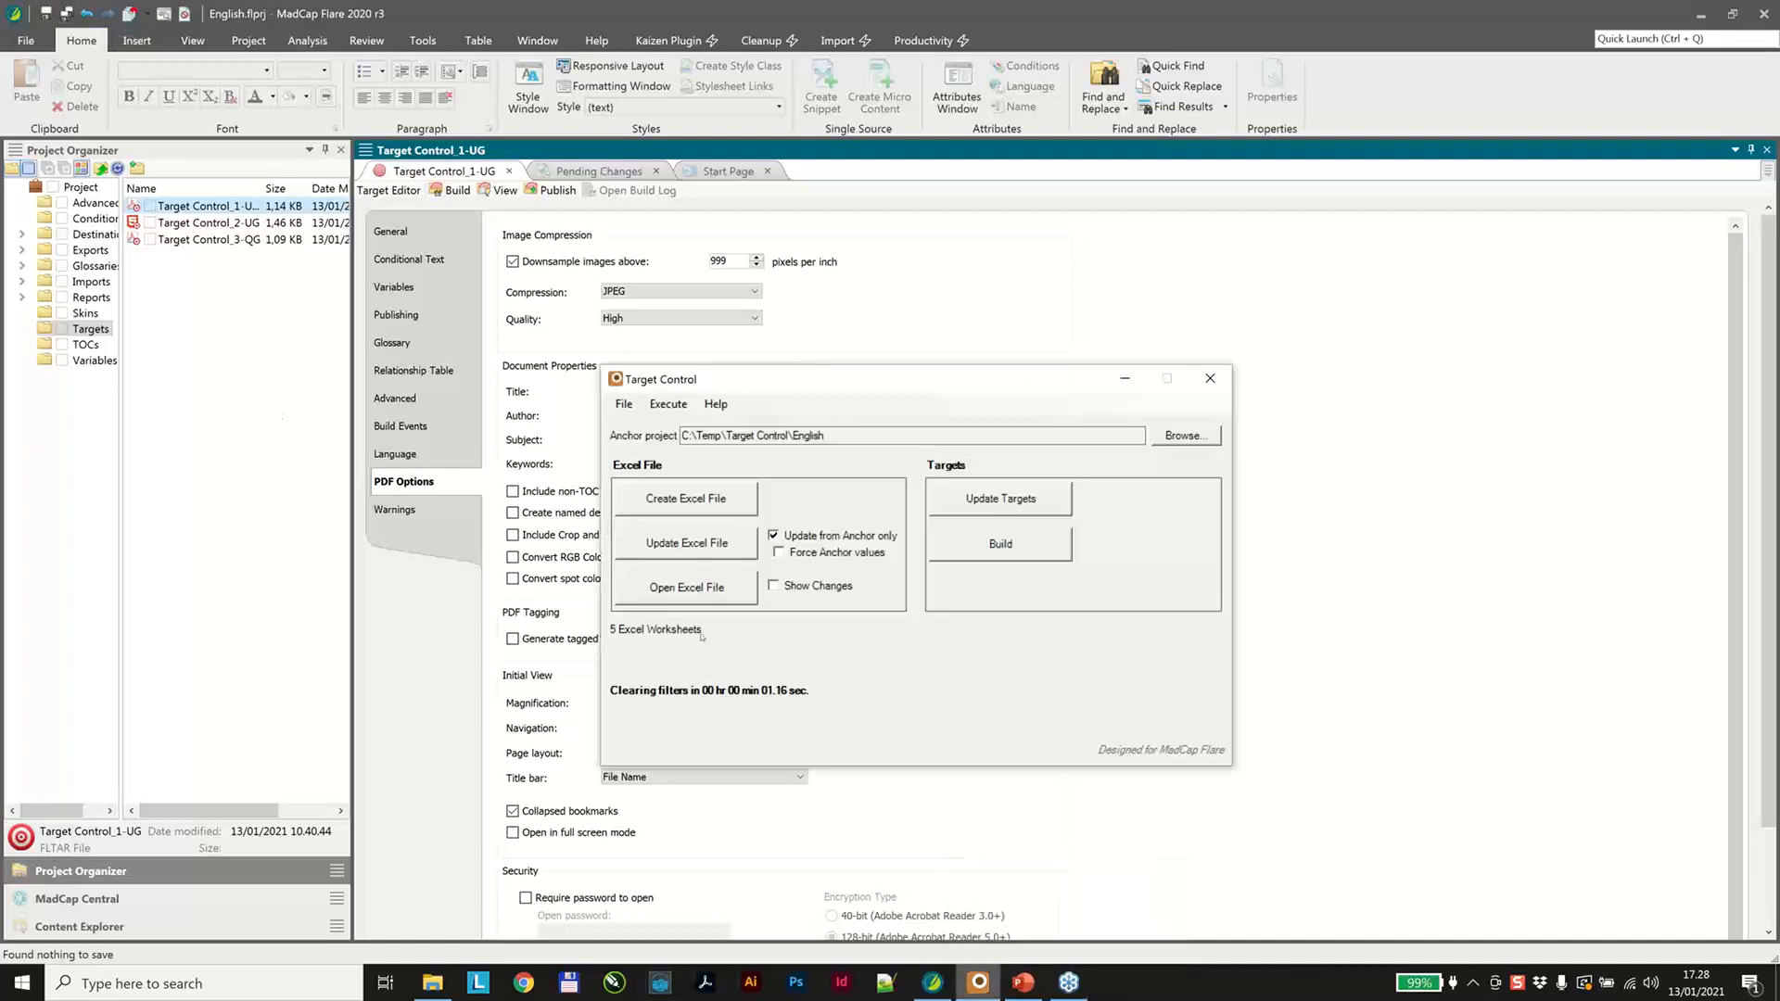
{"action": "left_click", "coordinate": [778, 554]}
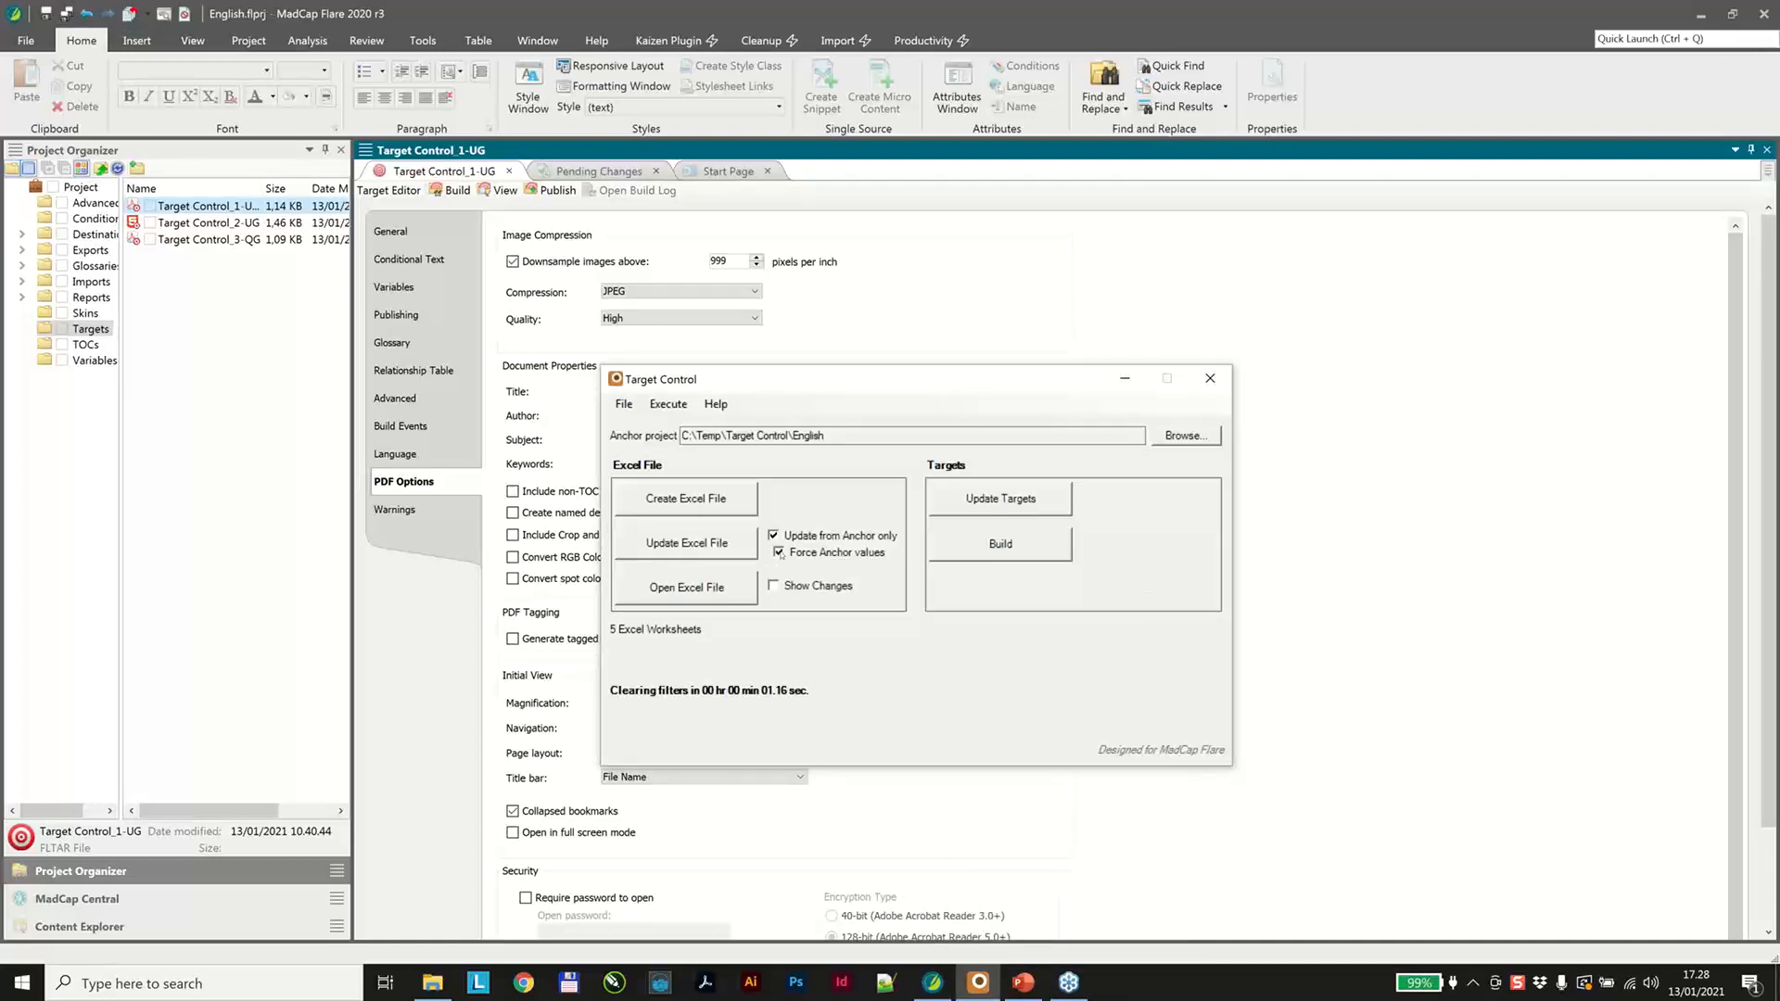
{"action": "left_click", "coordinate": [717, 546]}
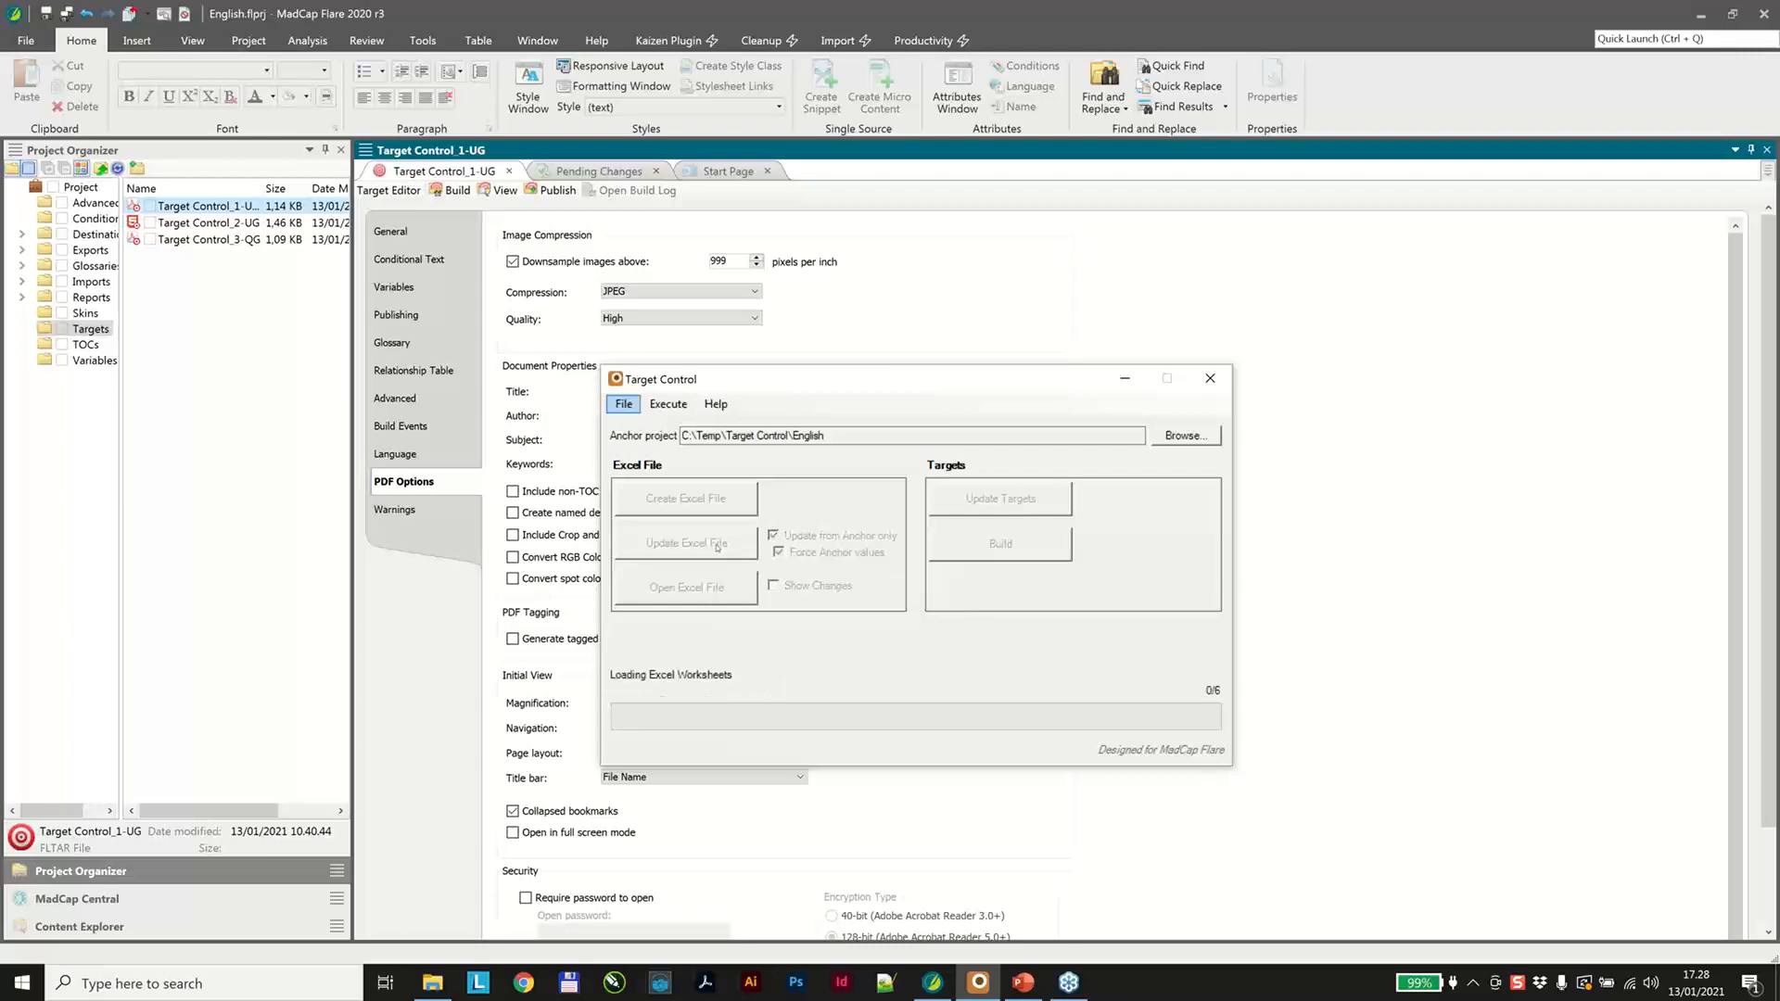
Open the Excel file and examine the pixels-per-inch values and Forced change marks on the PDF Options sheet.
{"action": "left_click", "coordinate": [715, 589]}
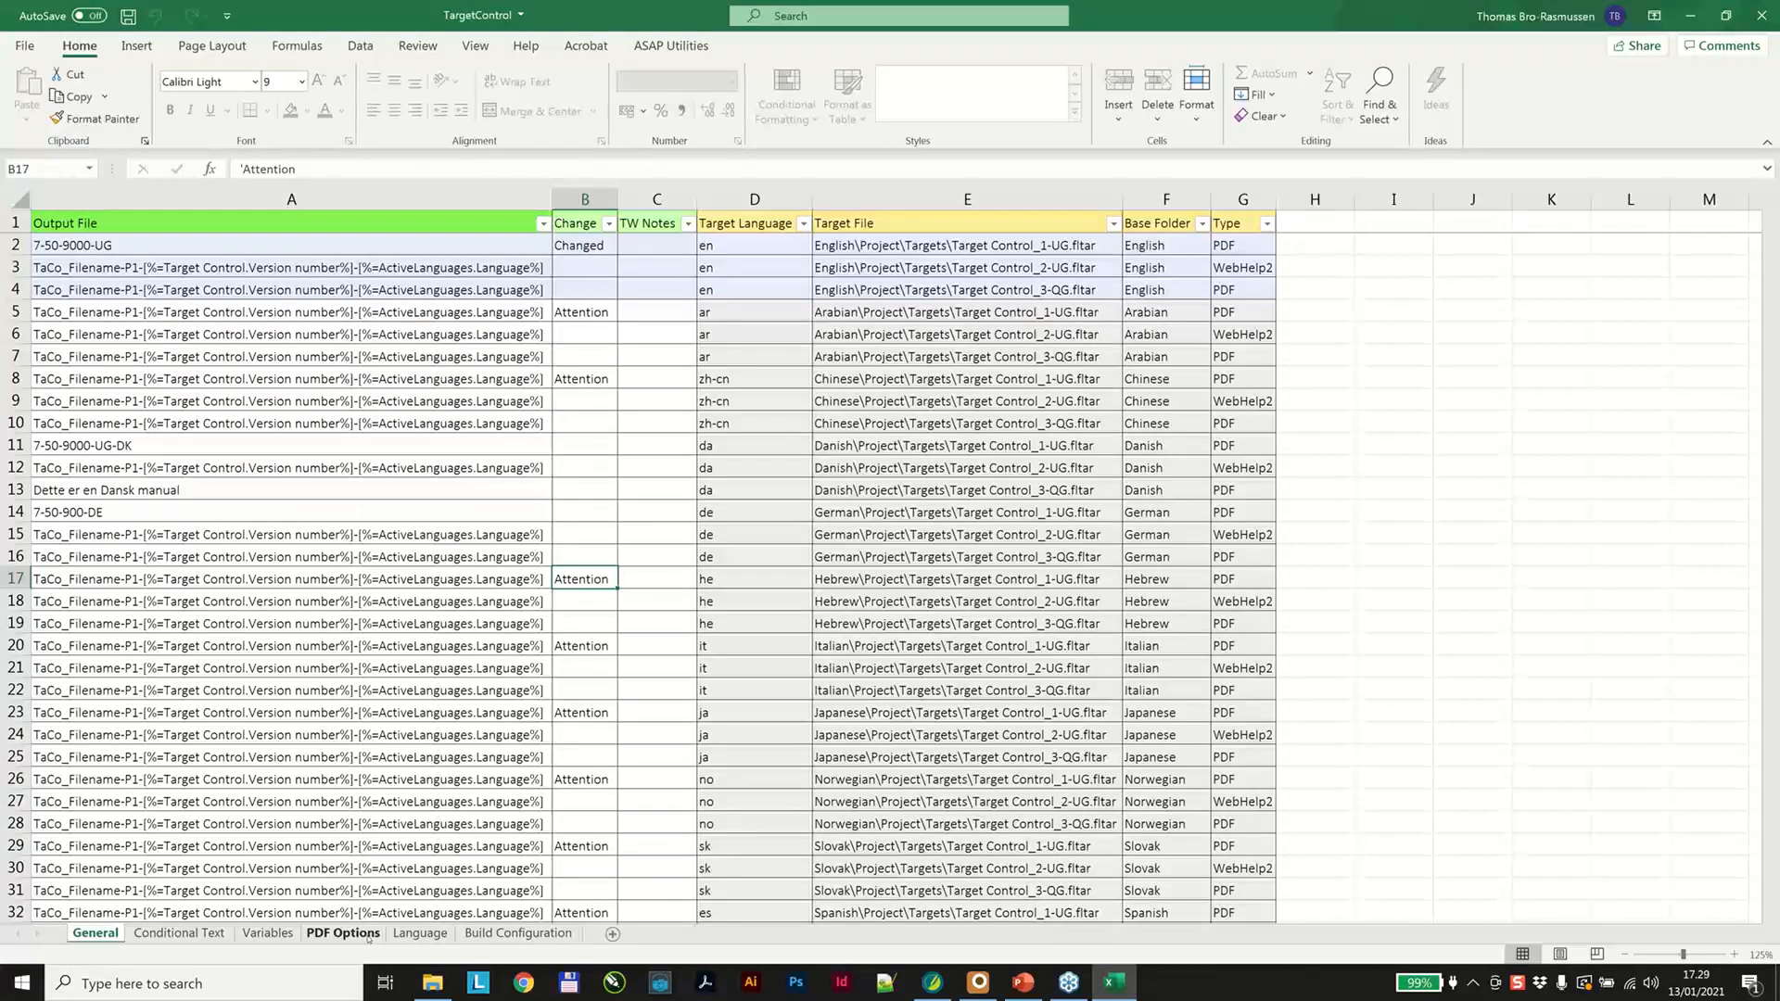
{"action": "left_click", "coordinate": [368, 936]}
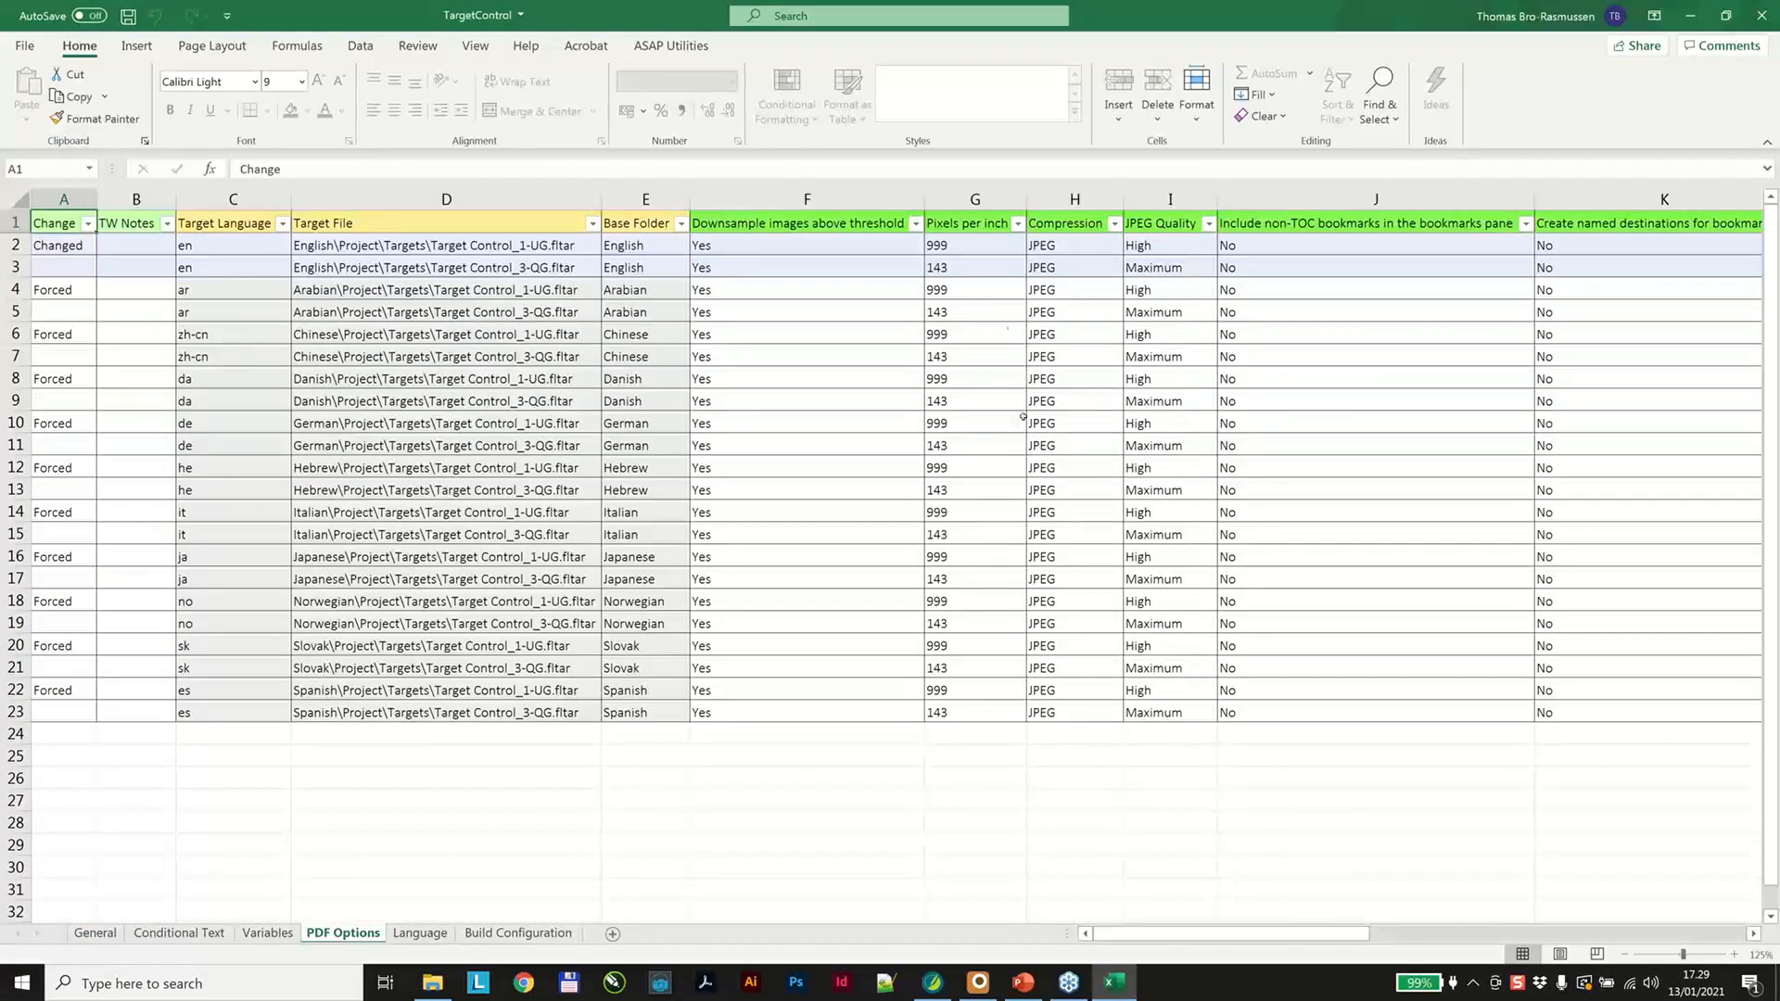
{"action": "left_click", "coordinate": [965, 250]}
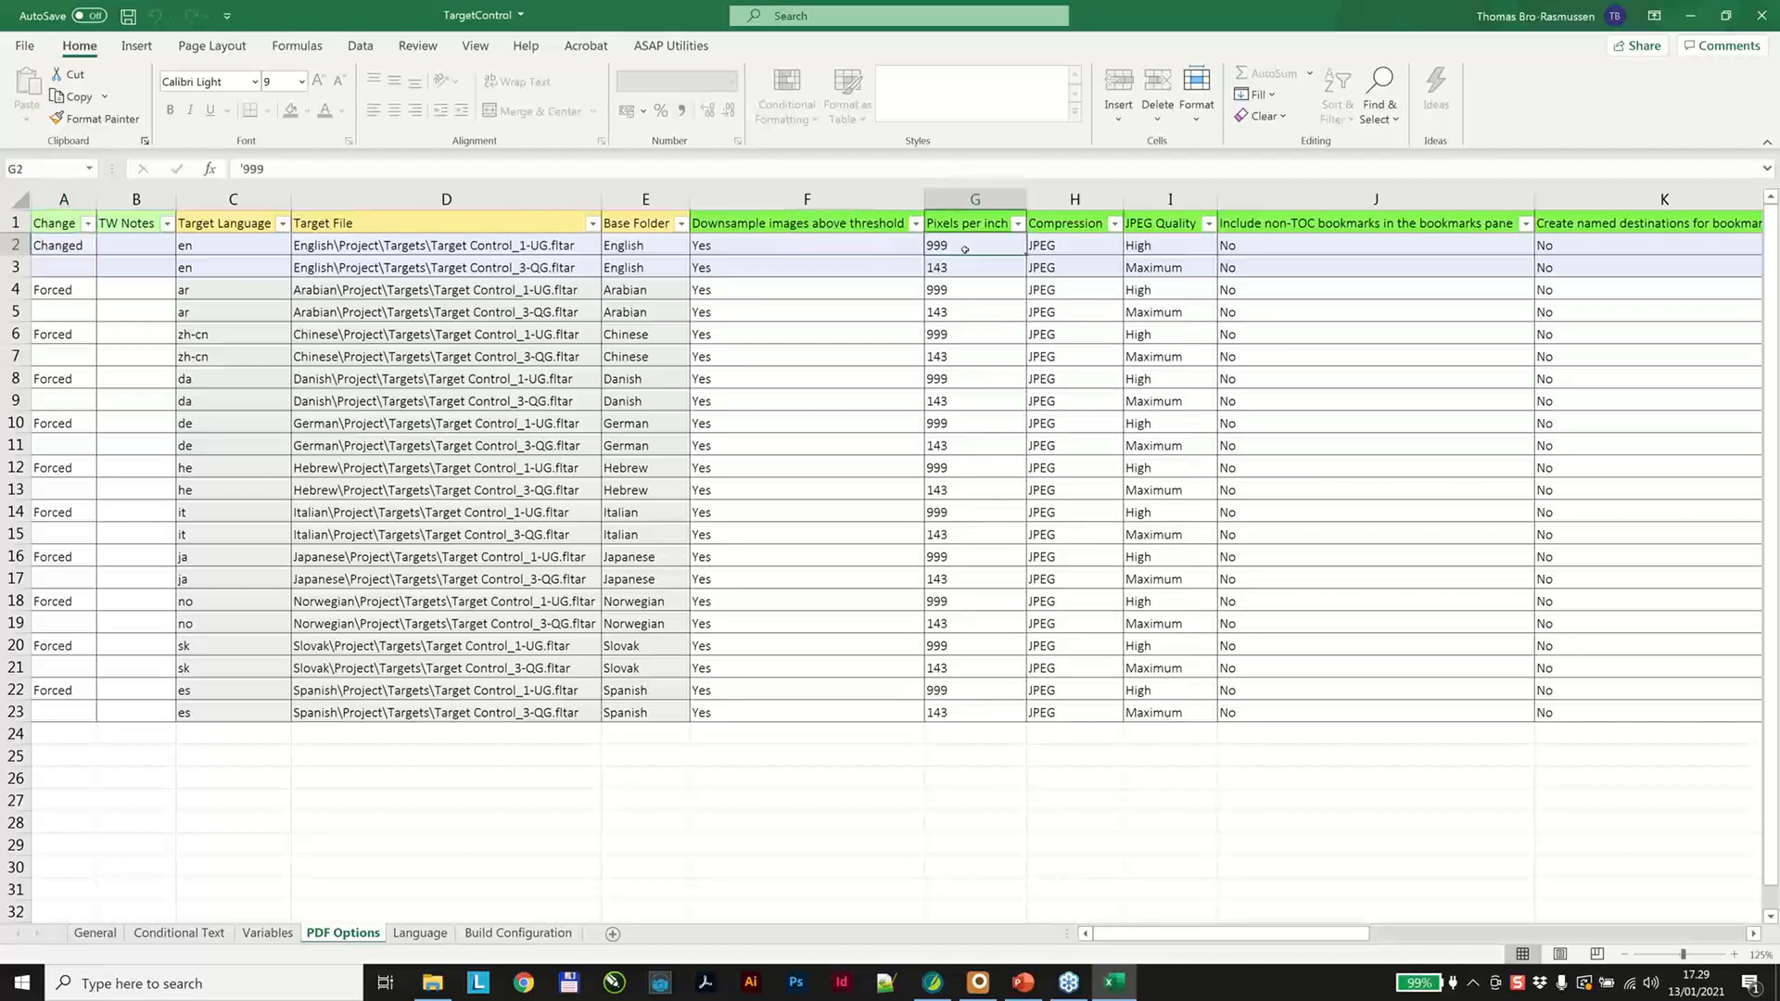
{"action": "right_click", "coordinate": [376, 490]}
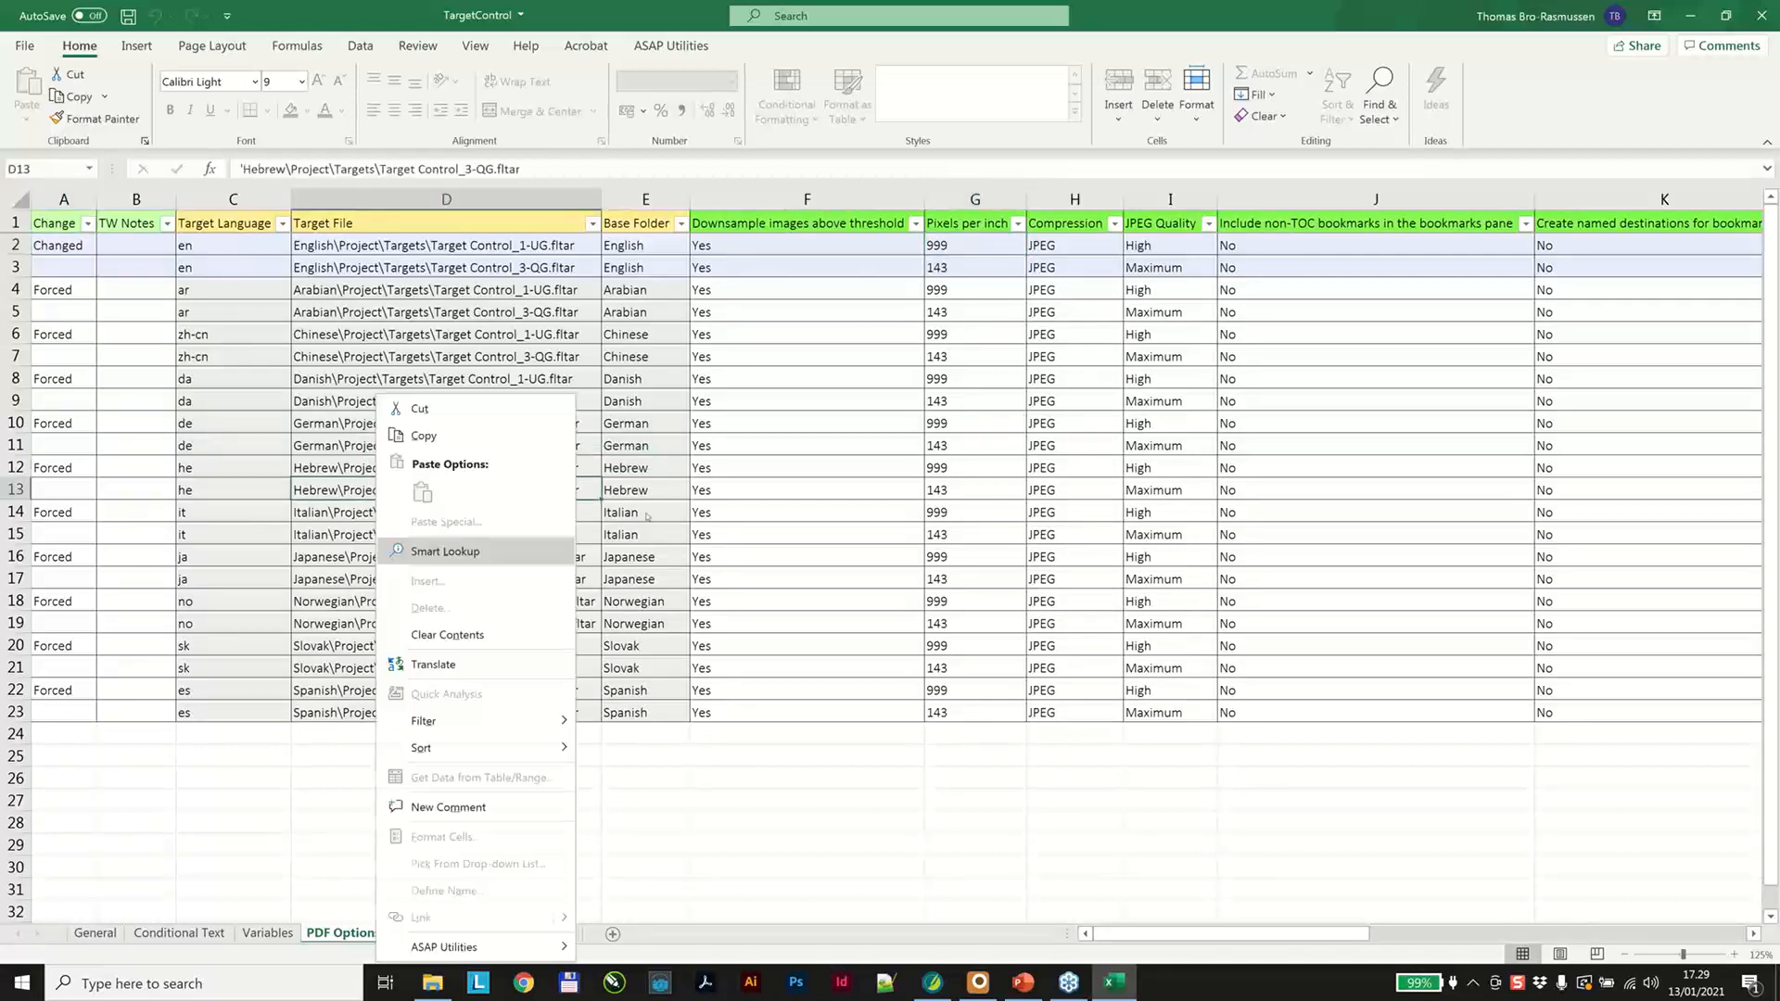
{"action": "left_click", "coordinate": [78, 295]}
{"action": "left_click", "coordinate": [79, 297]}
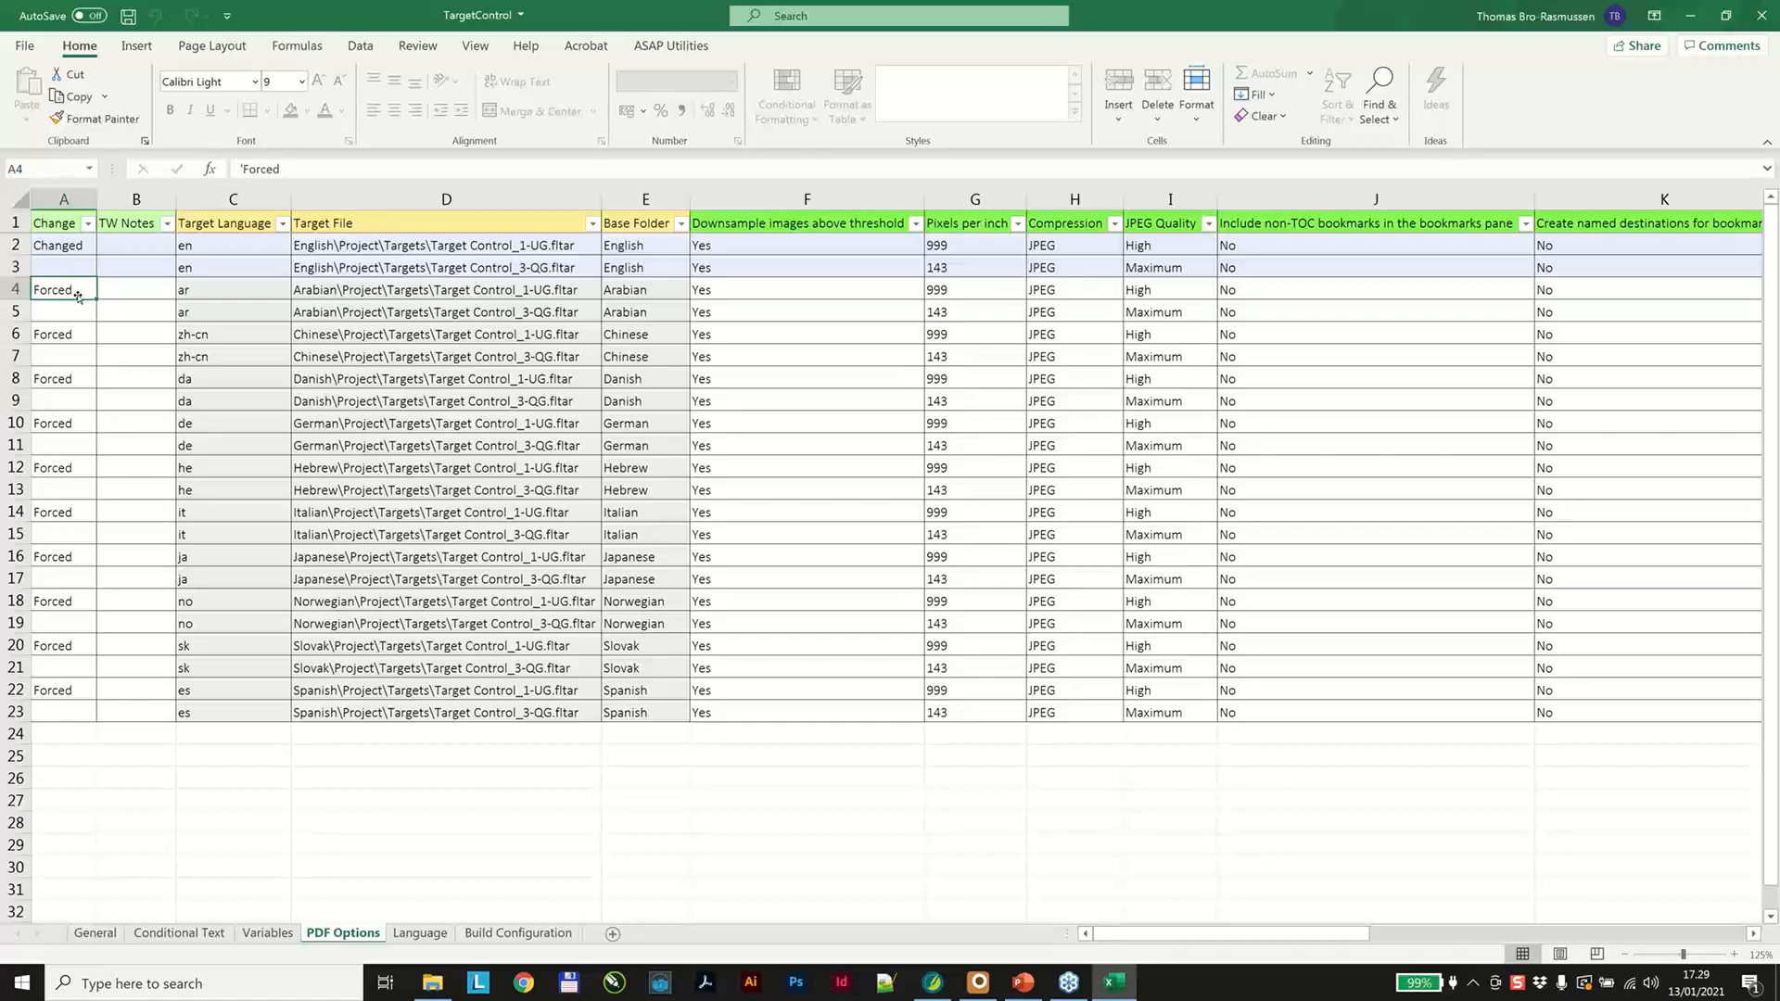
Filter the Change column of the PDF Options sheet to rows marked Changed or Forced.
{"action": "left_click", "coordinate": [88, 223]}
{"action": "left_click", "coordinate": [54, 448]}
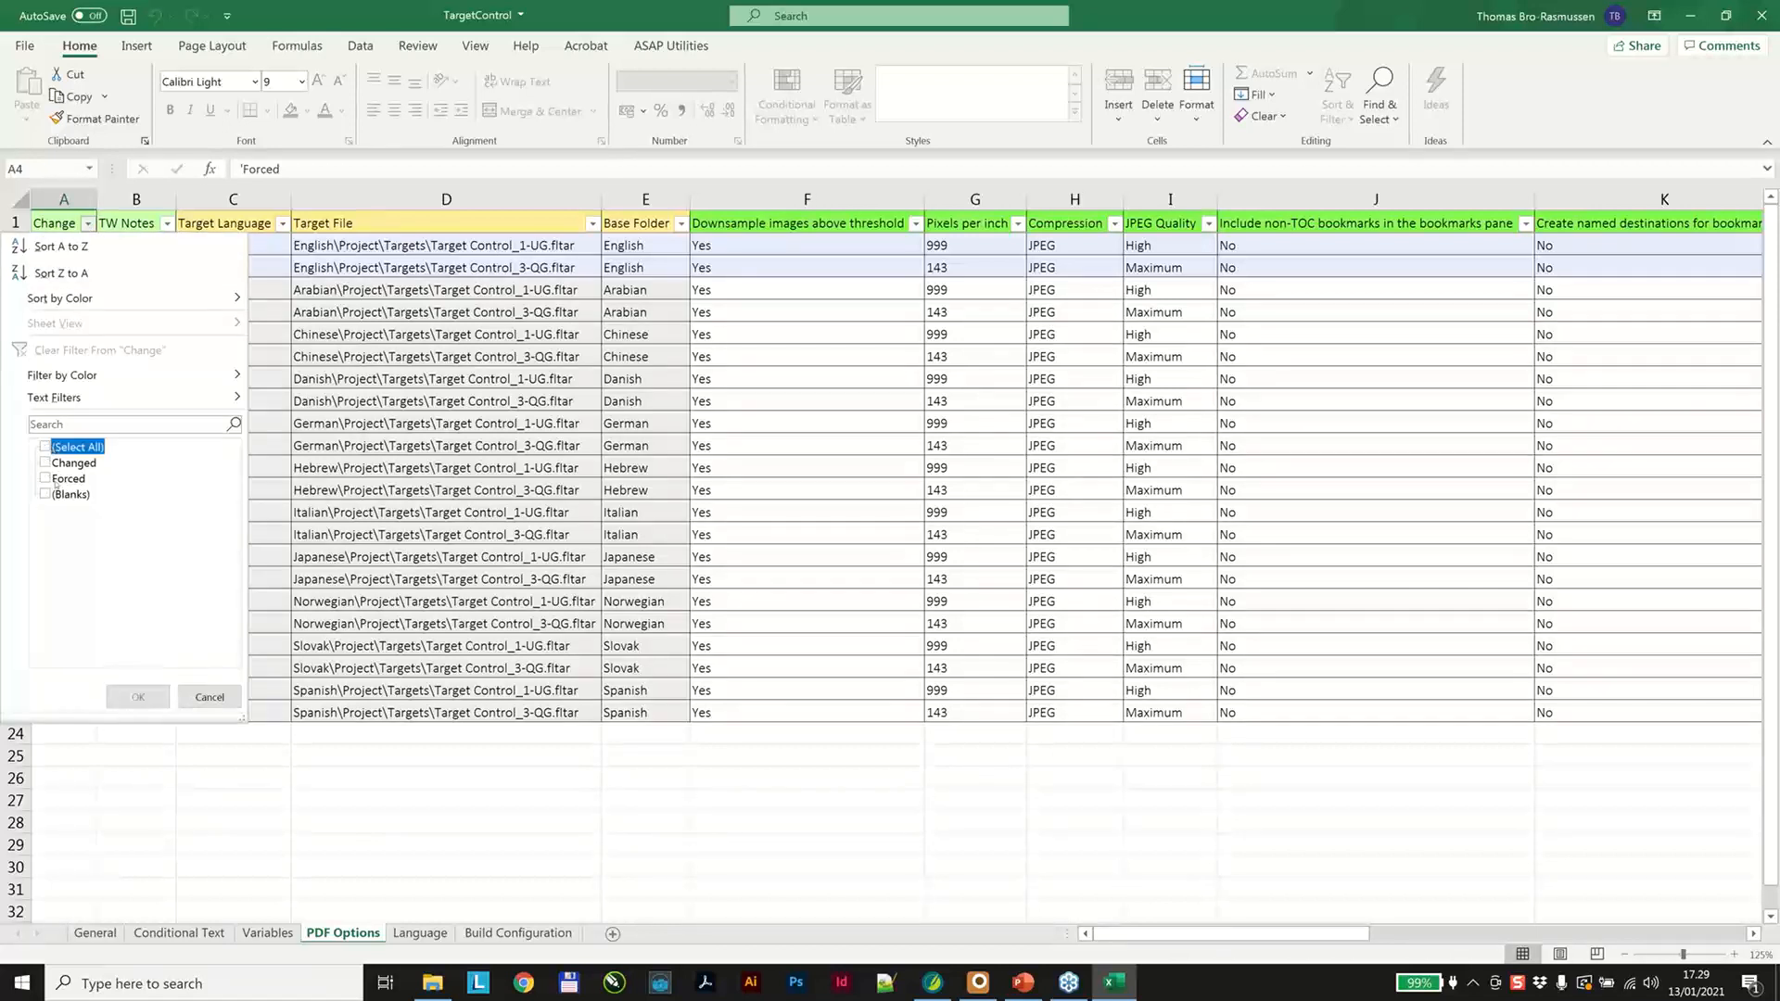
{"action": "left_click", "coordinate": [54, 478]}
{"action": "left_click", "coordinate": [54, 464]}
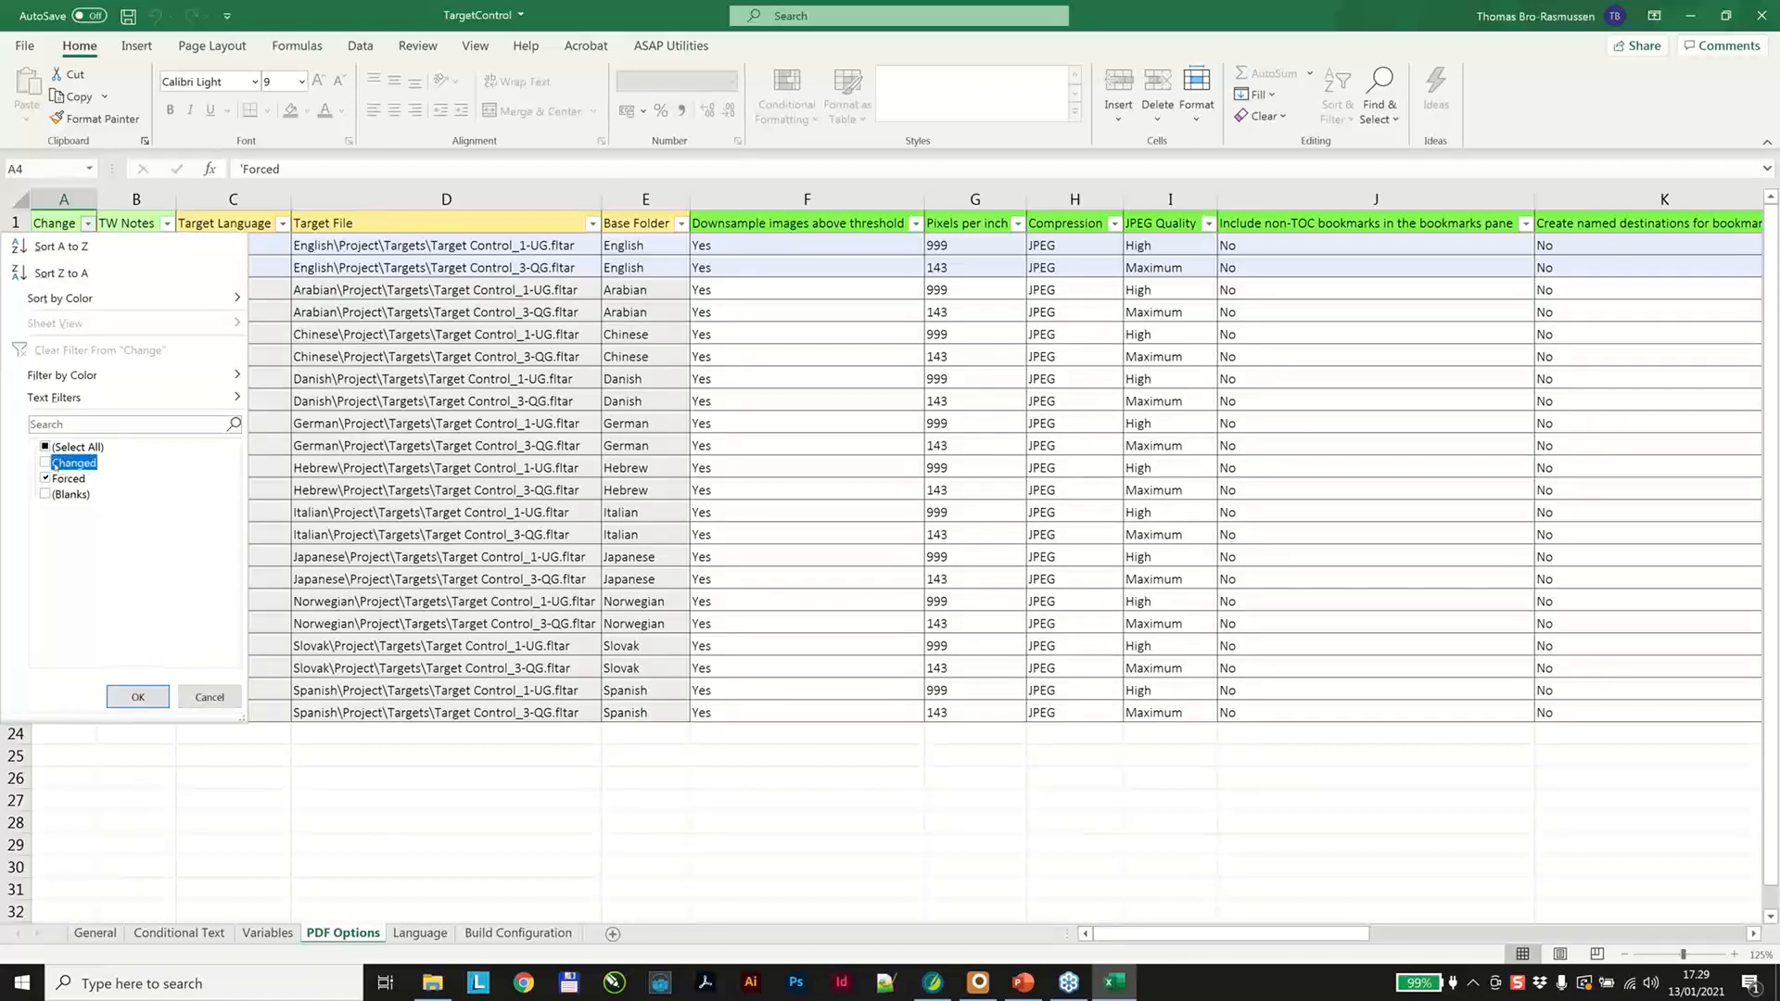
{"action": "left_click", "coordinate": [138, 698]}
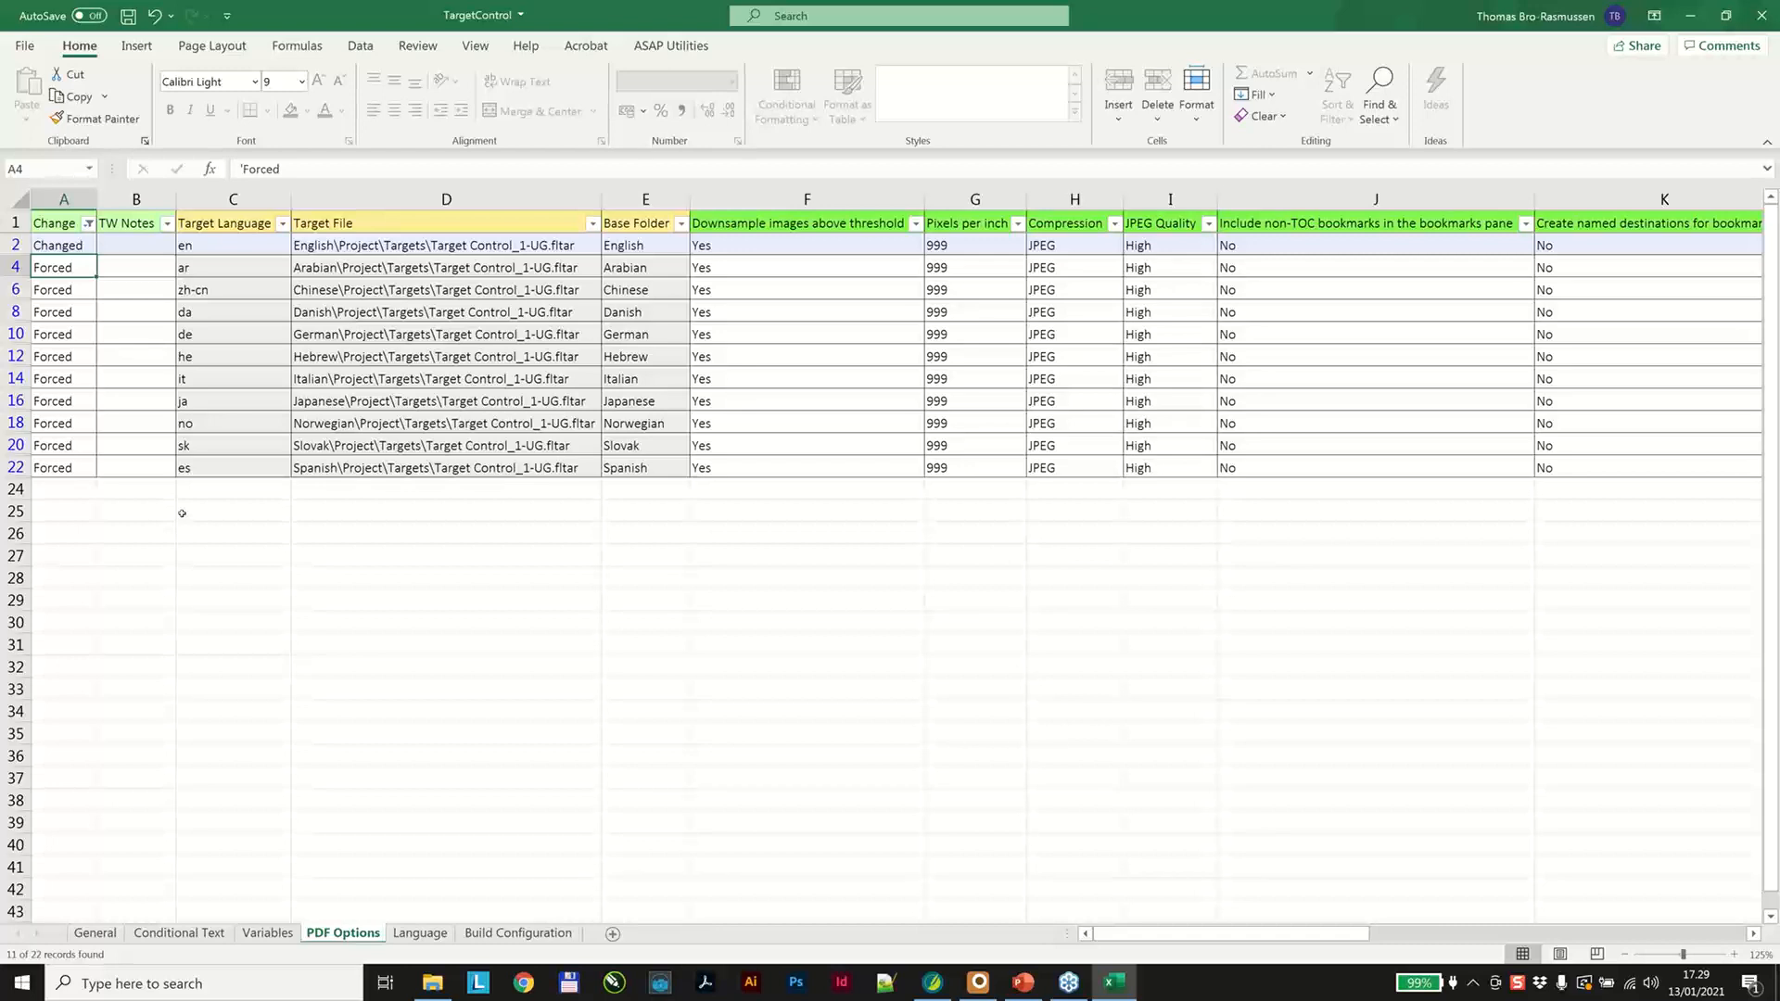
Clear the Change marks of all the filtered Target Control_1-UG rows.
{"action": "left_click", "coordinate": [70, 253]}
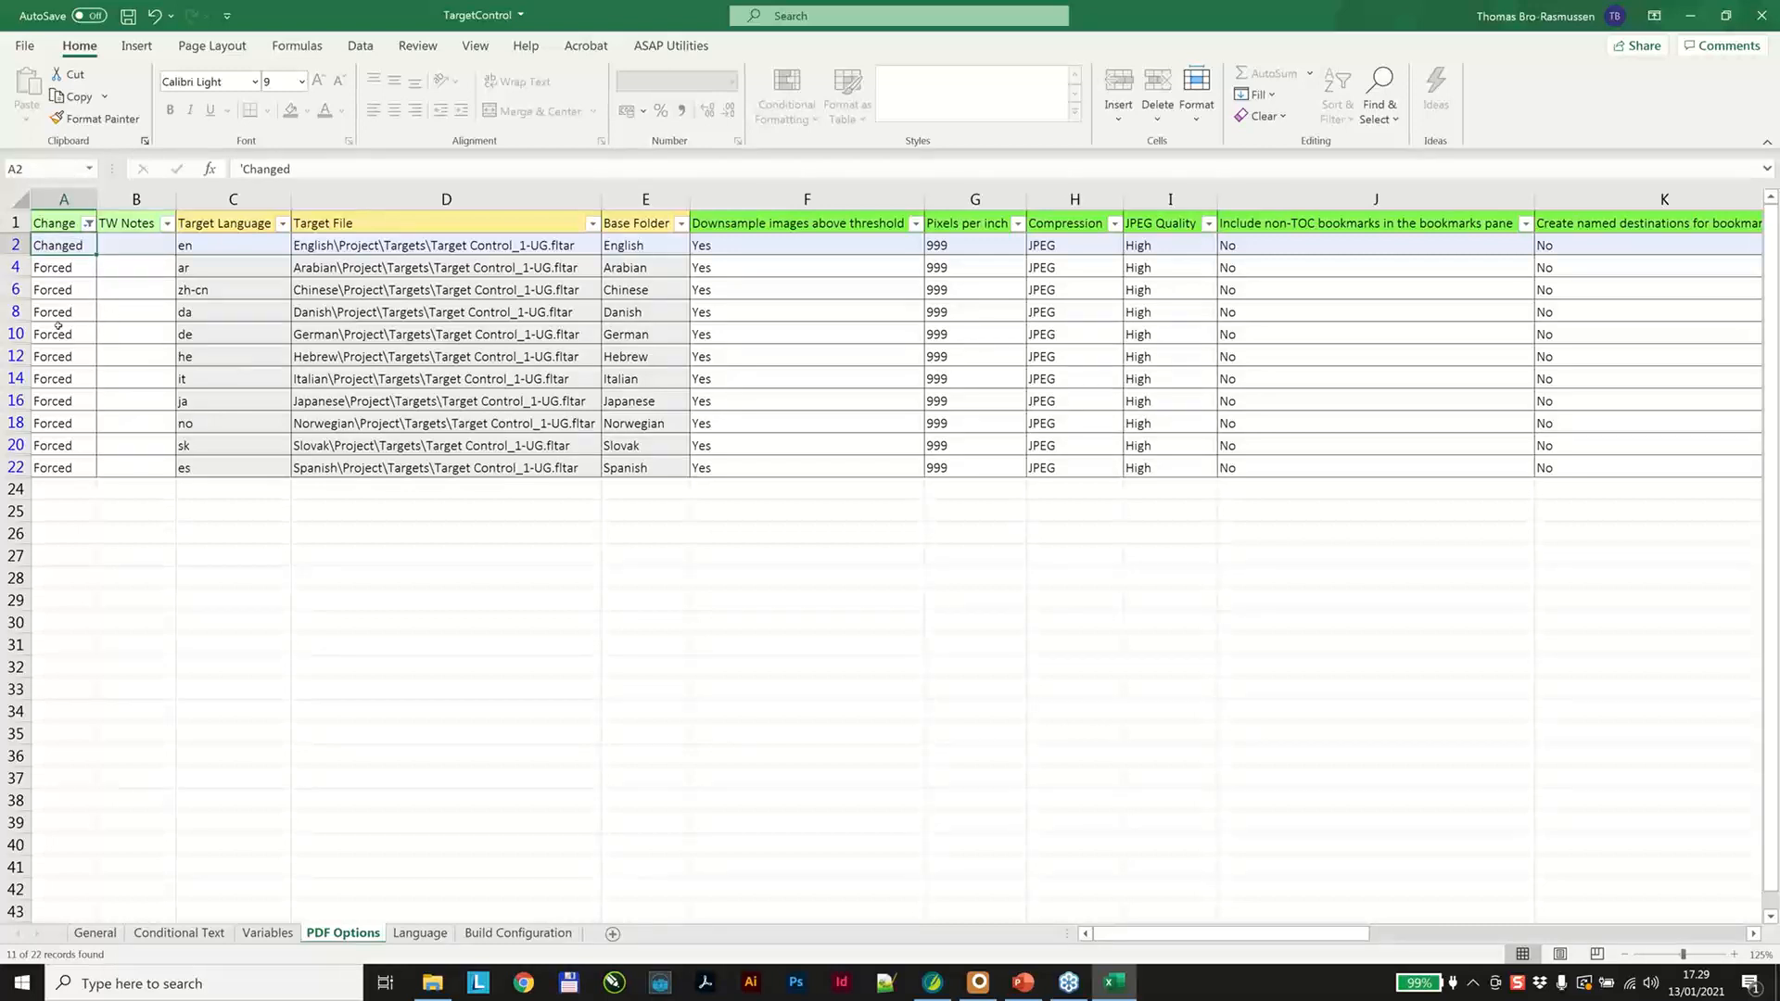
{"action": "left_click_drag", "start_coordinate": [58, 325], "coordinate": [74, 461]}
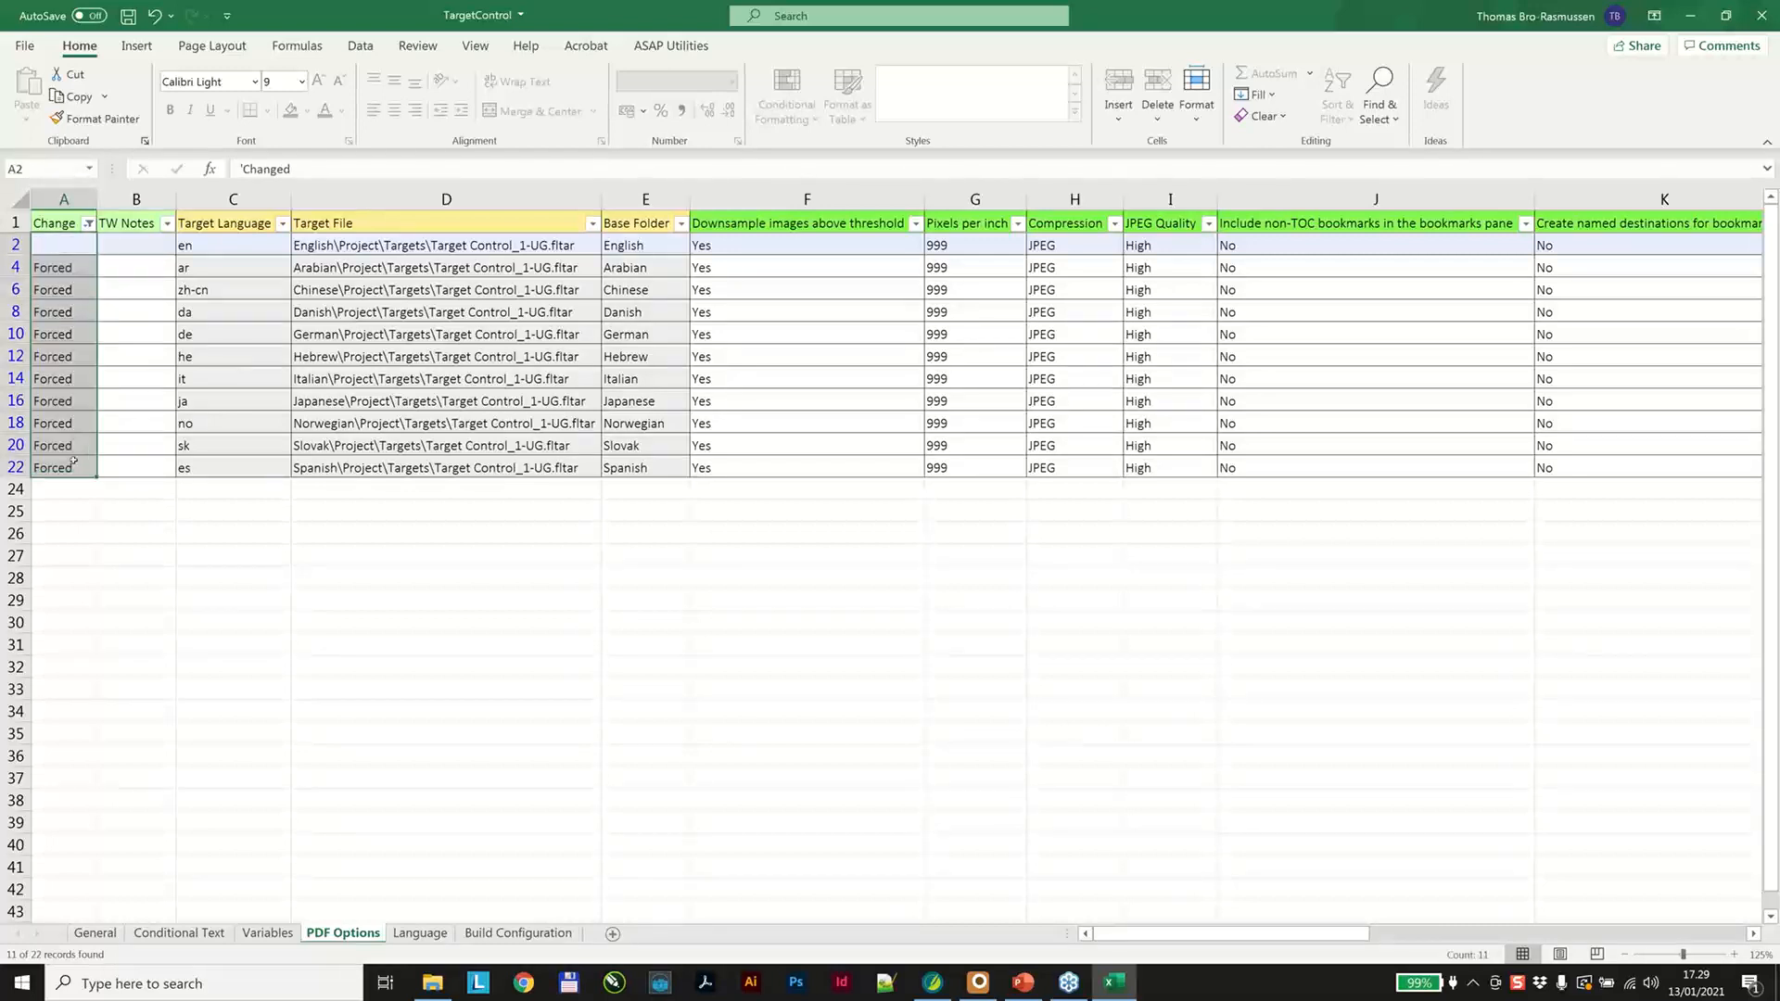
{"action": "key", "text": "Delete"}
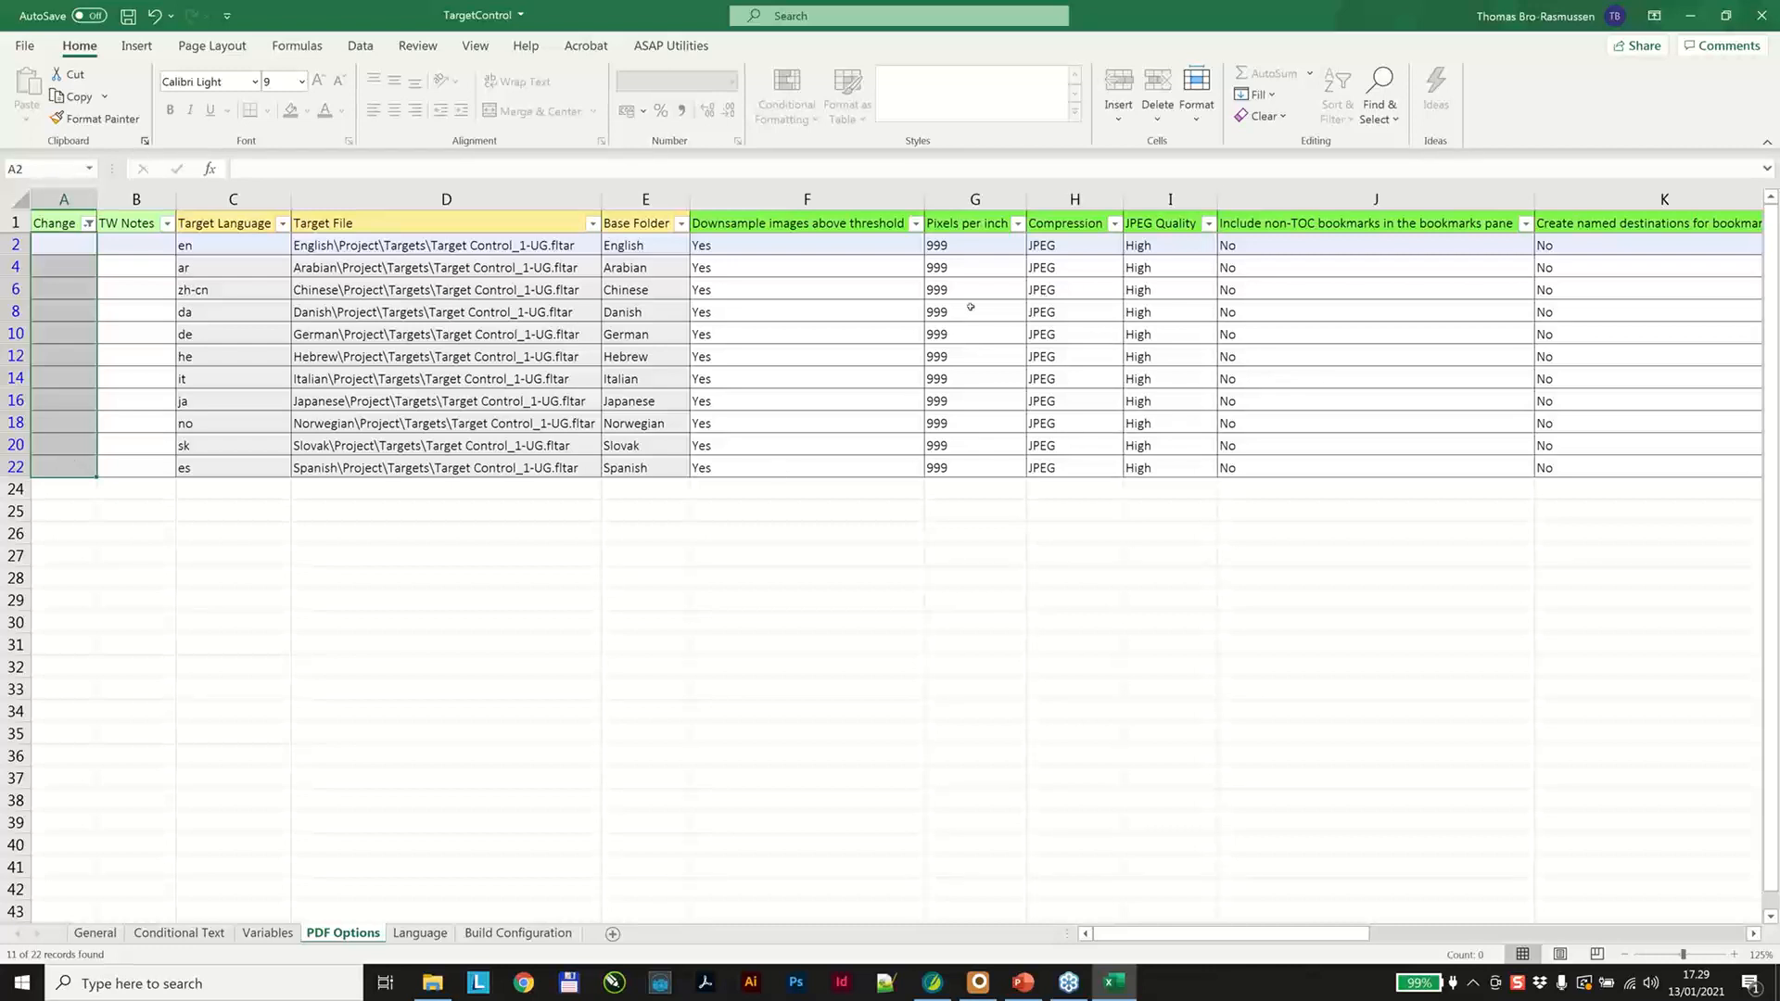
Reset the Change column filter so that all rows of the PDF Options sheet are shown.
{"action": "right_click", "coordinate": [505, 267]}
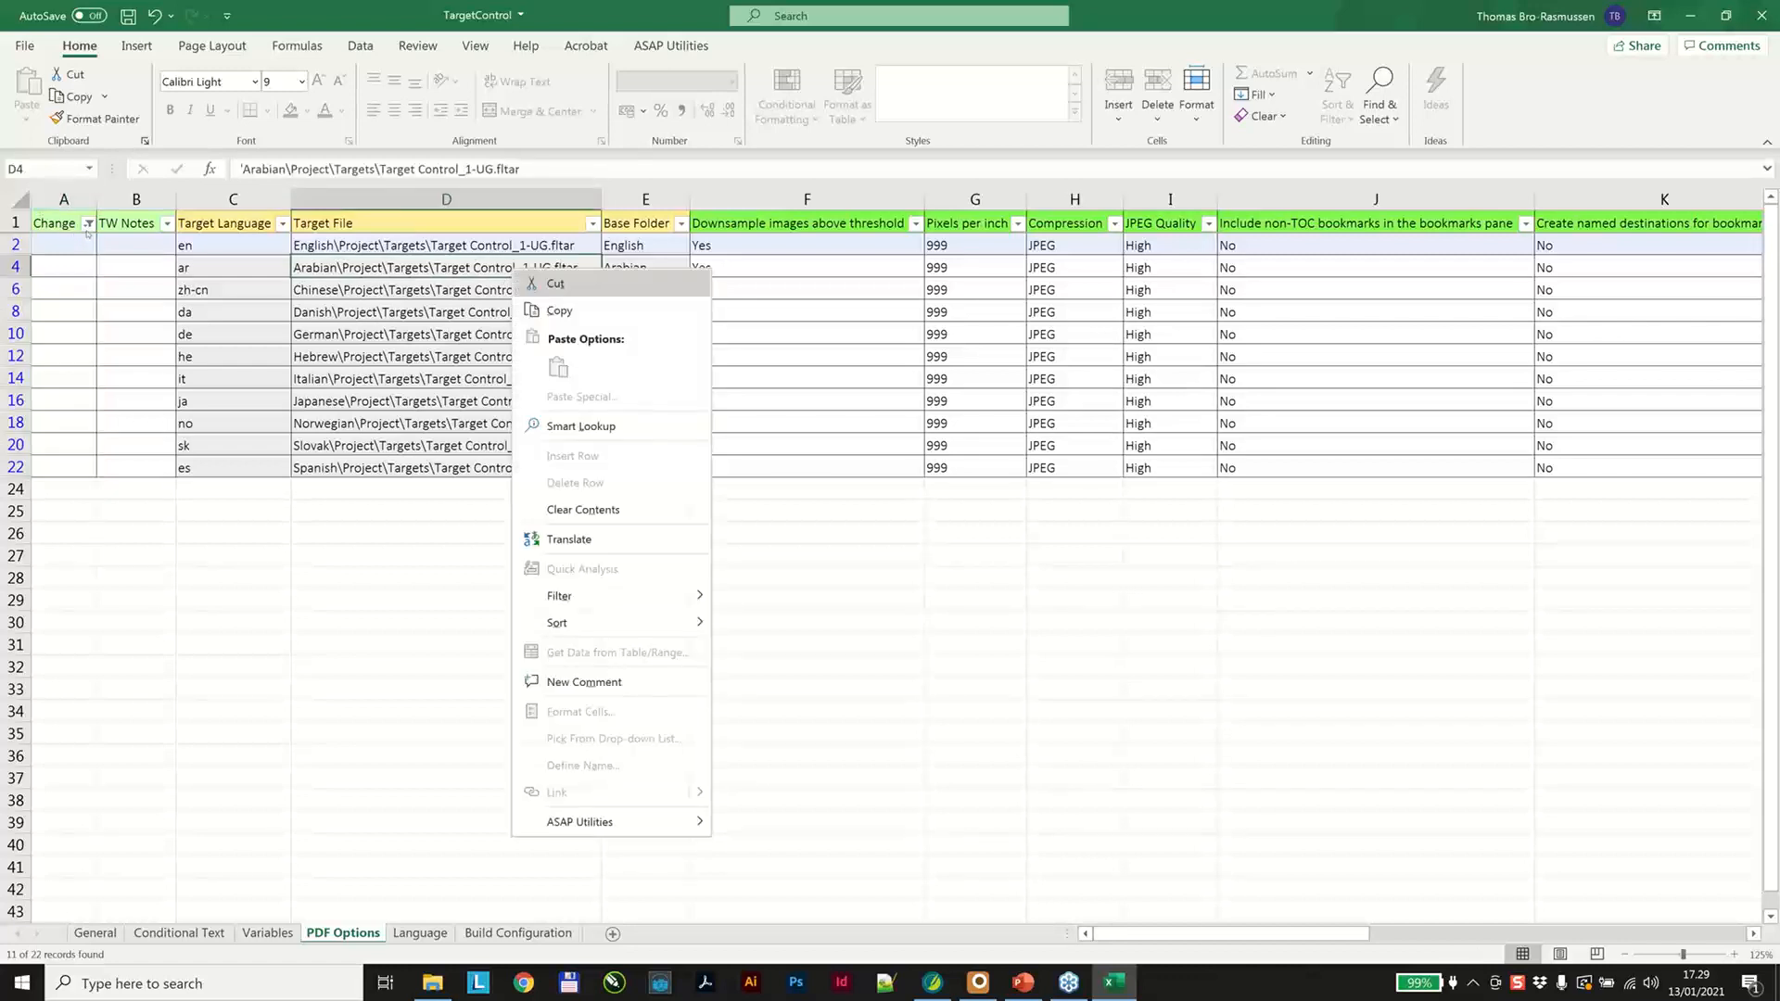
{"action": "left_click", "coordinate": [88, 223]}
{"action": "left_click", "coordinate": [88, 224]}
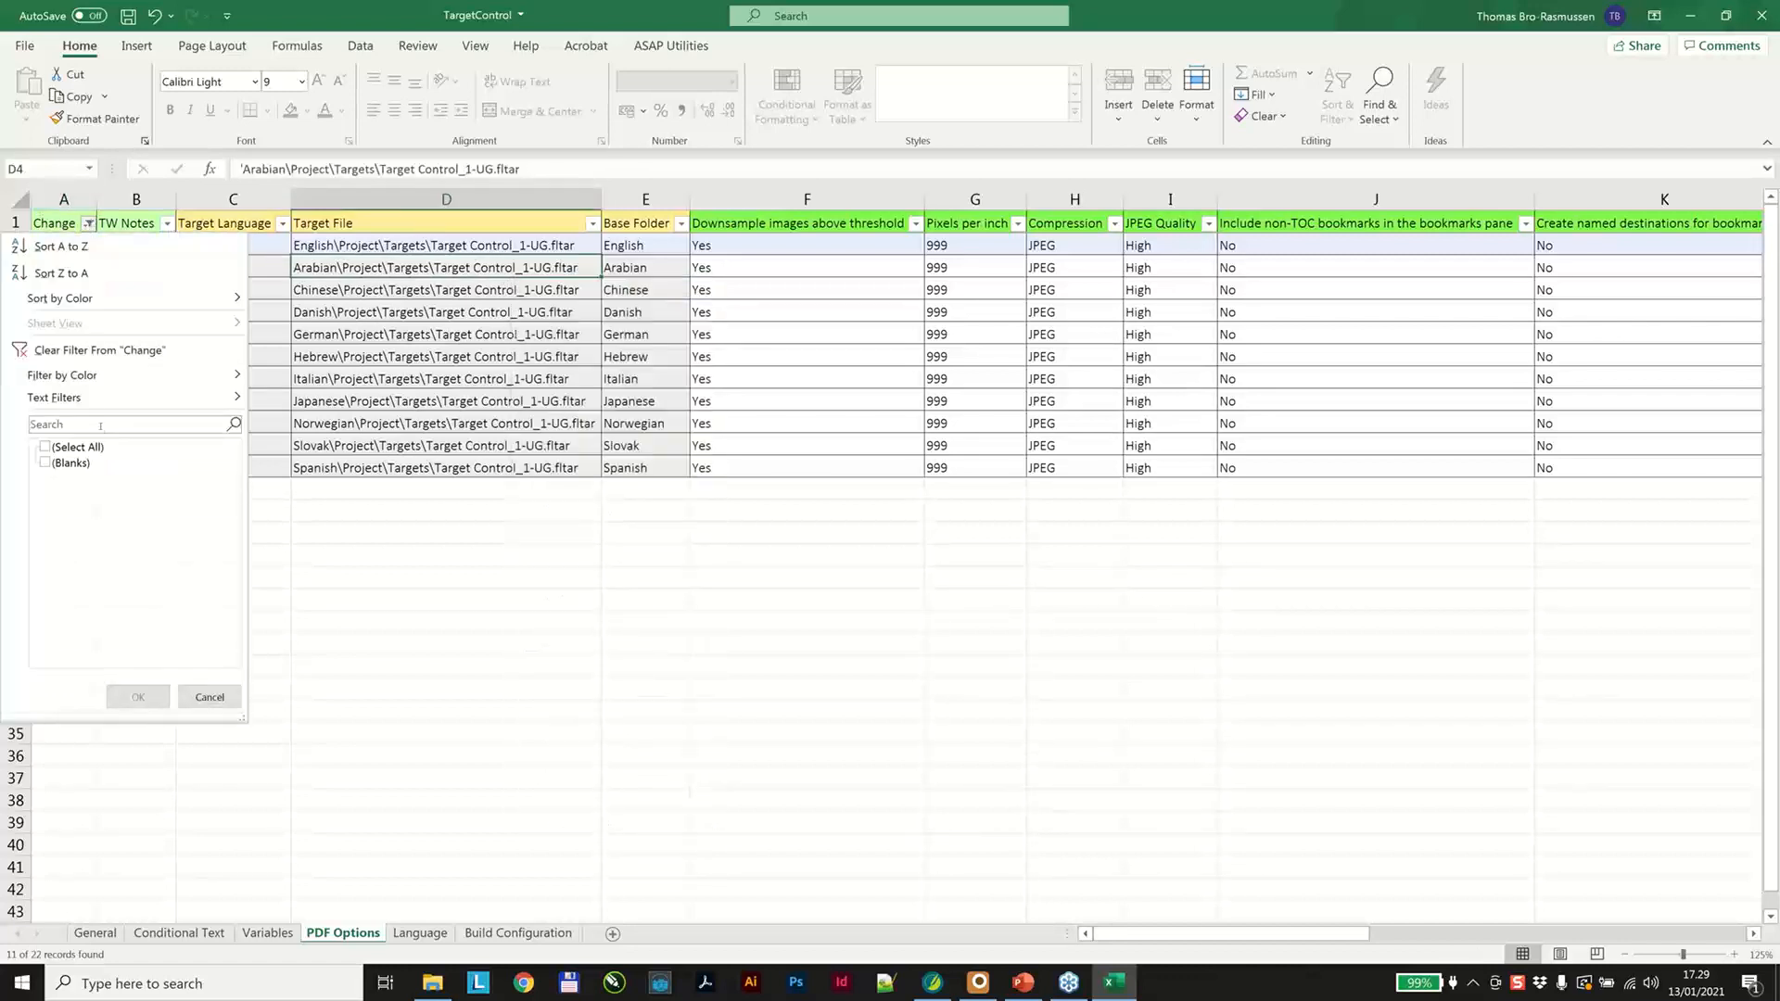
{"action": "left_click", "coordinate": [74, 447]}
{"action": "left_click", "coordinate": [137, 698]}
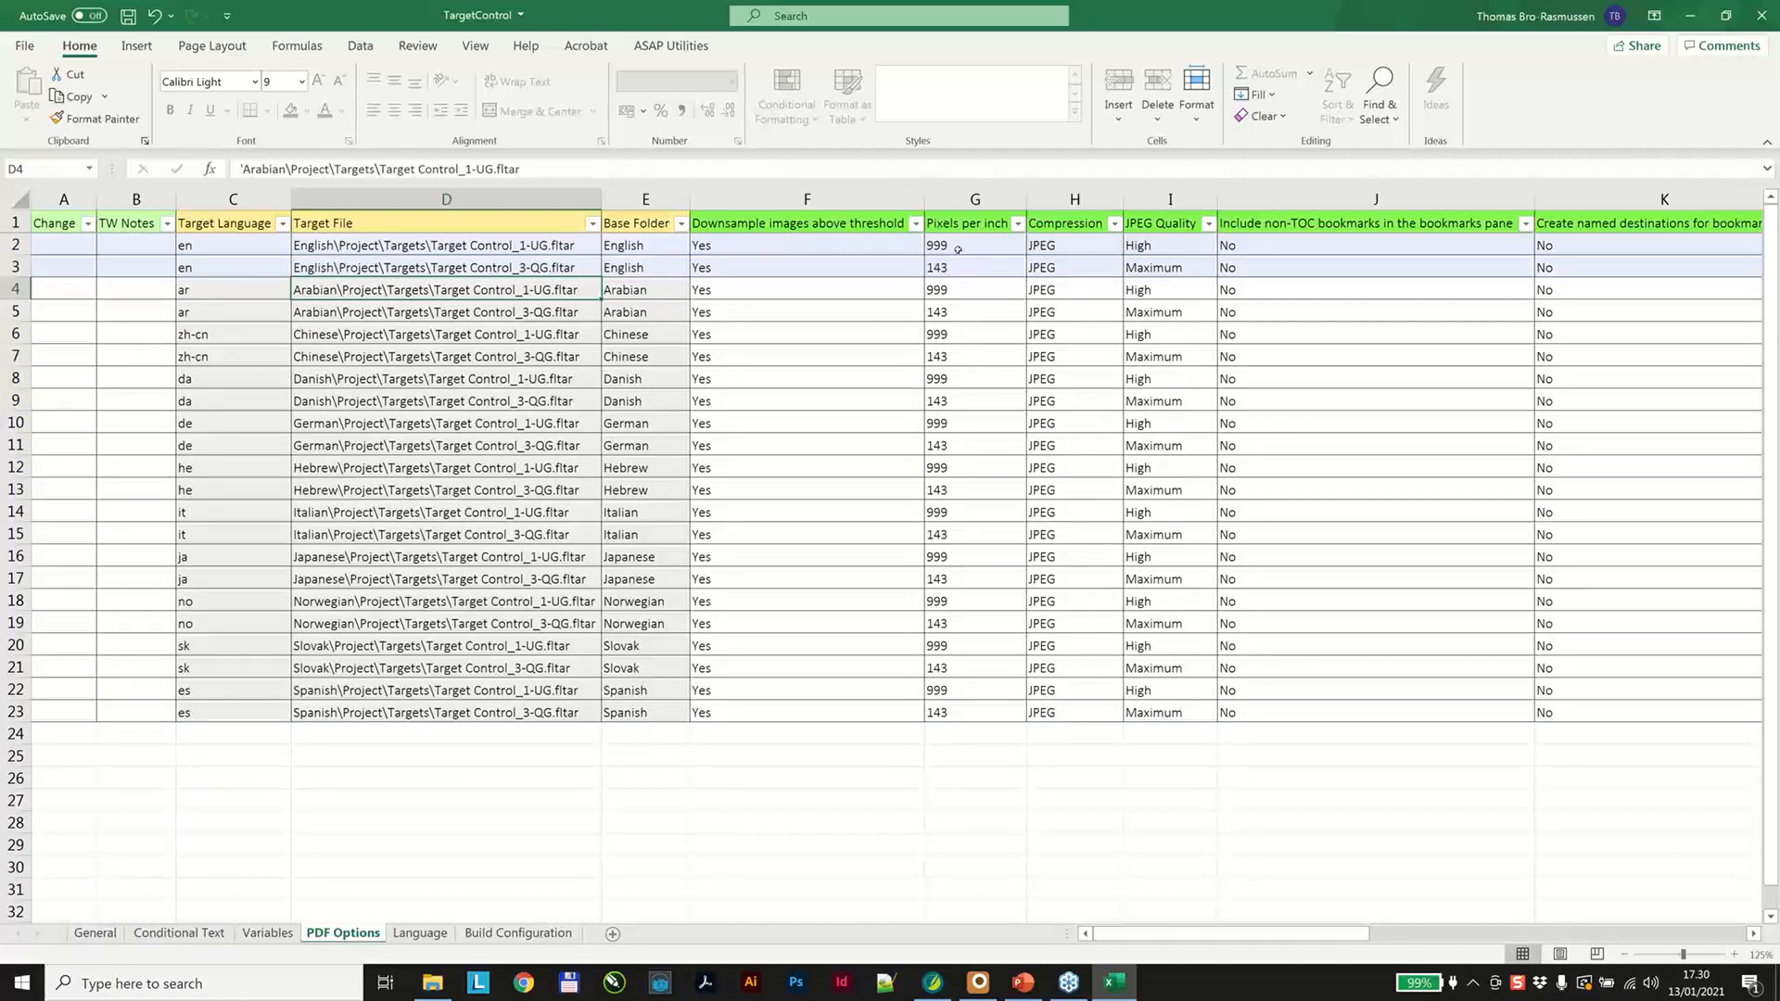
Try to fill row 2's values from Downsample images through Include non-TOC bookmarks down to row 23 as a series.
{"action": "left_click", "coordinate": [823, 244]}
{"action": "left_click", "coordinate": [951, 248]}
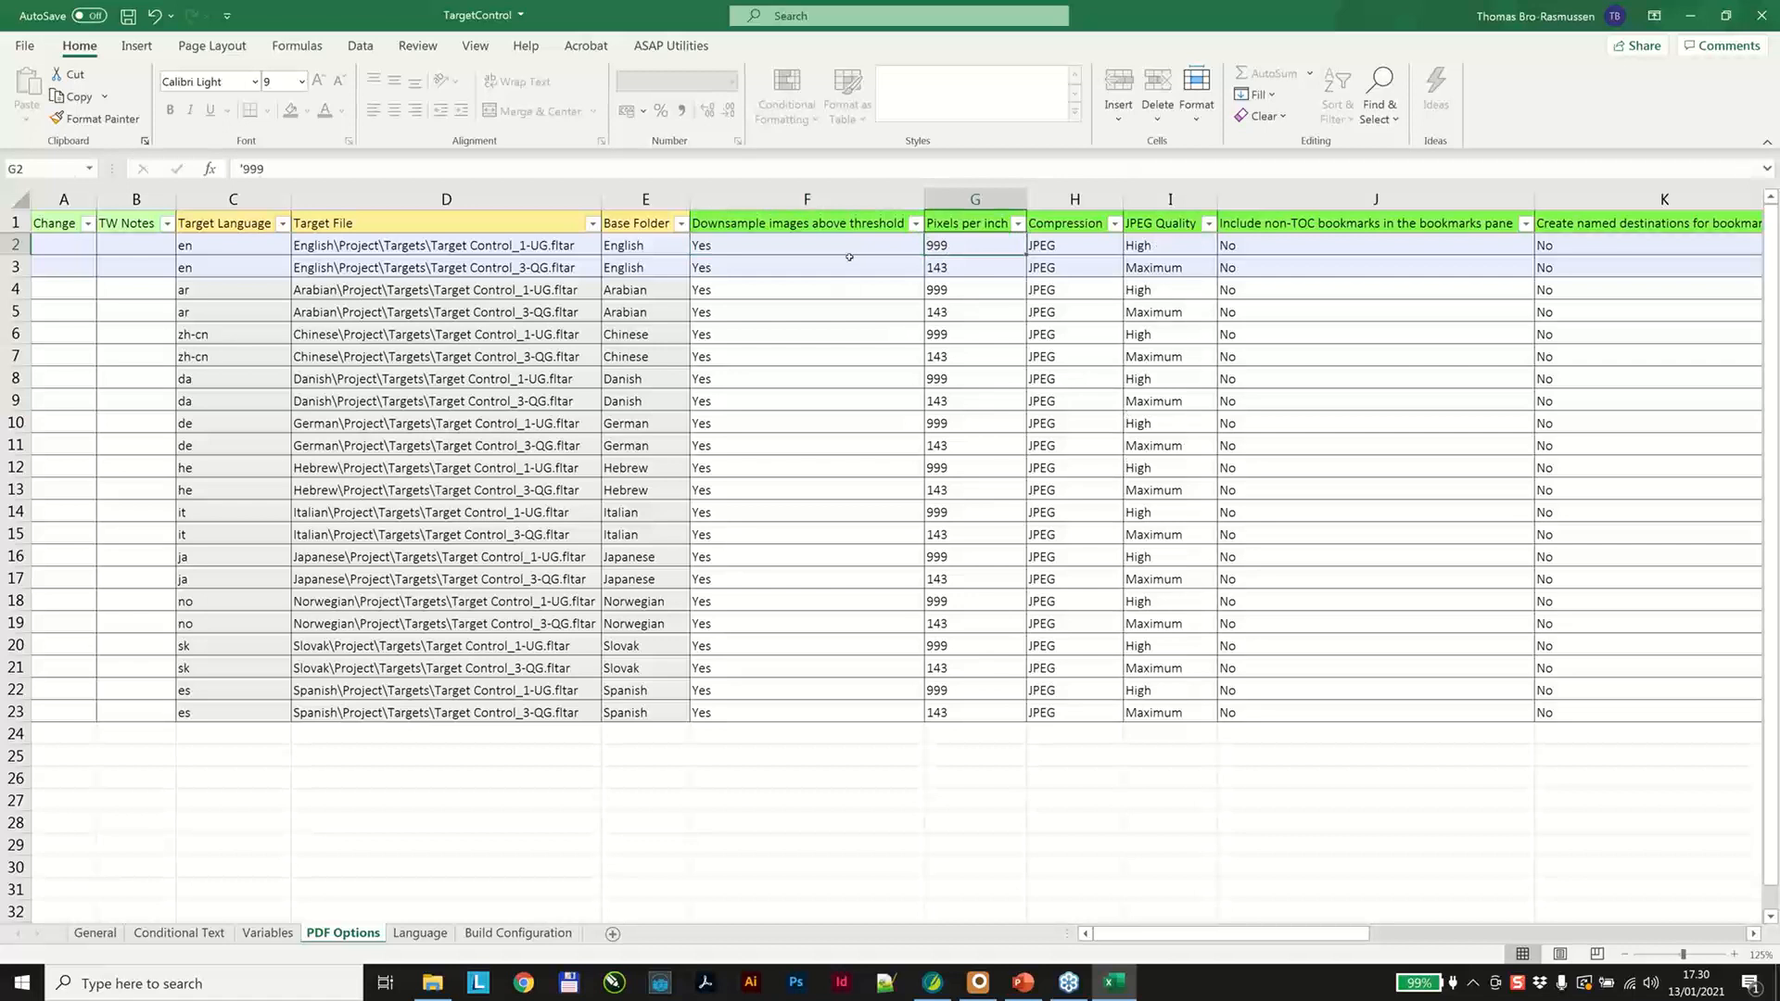
{"action": "left_click_drag", "start_coordinate": [850, 250], "coordinate": [1521, 716]}
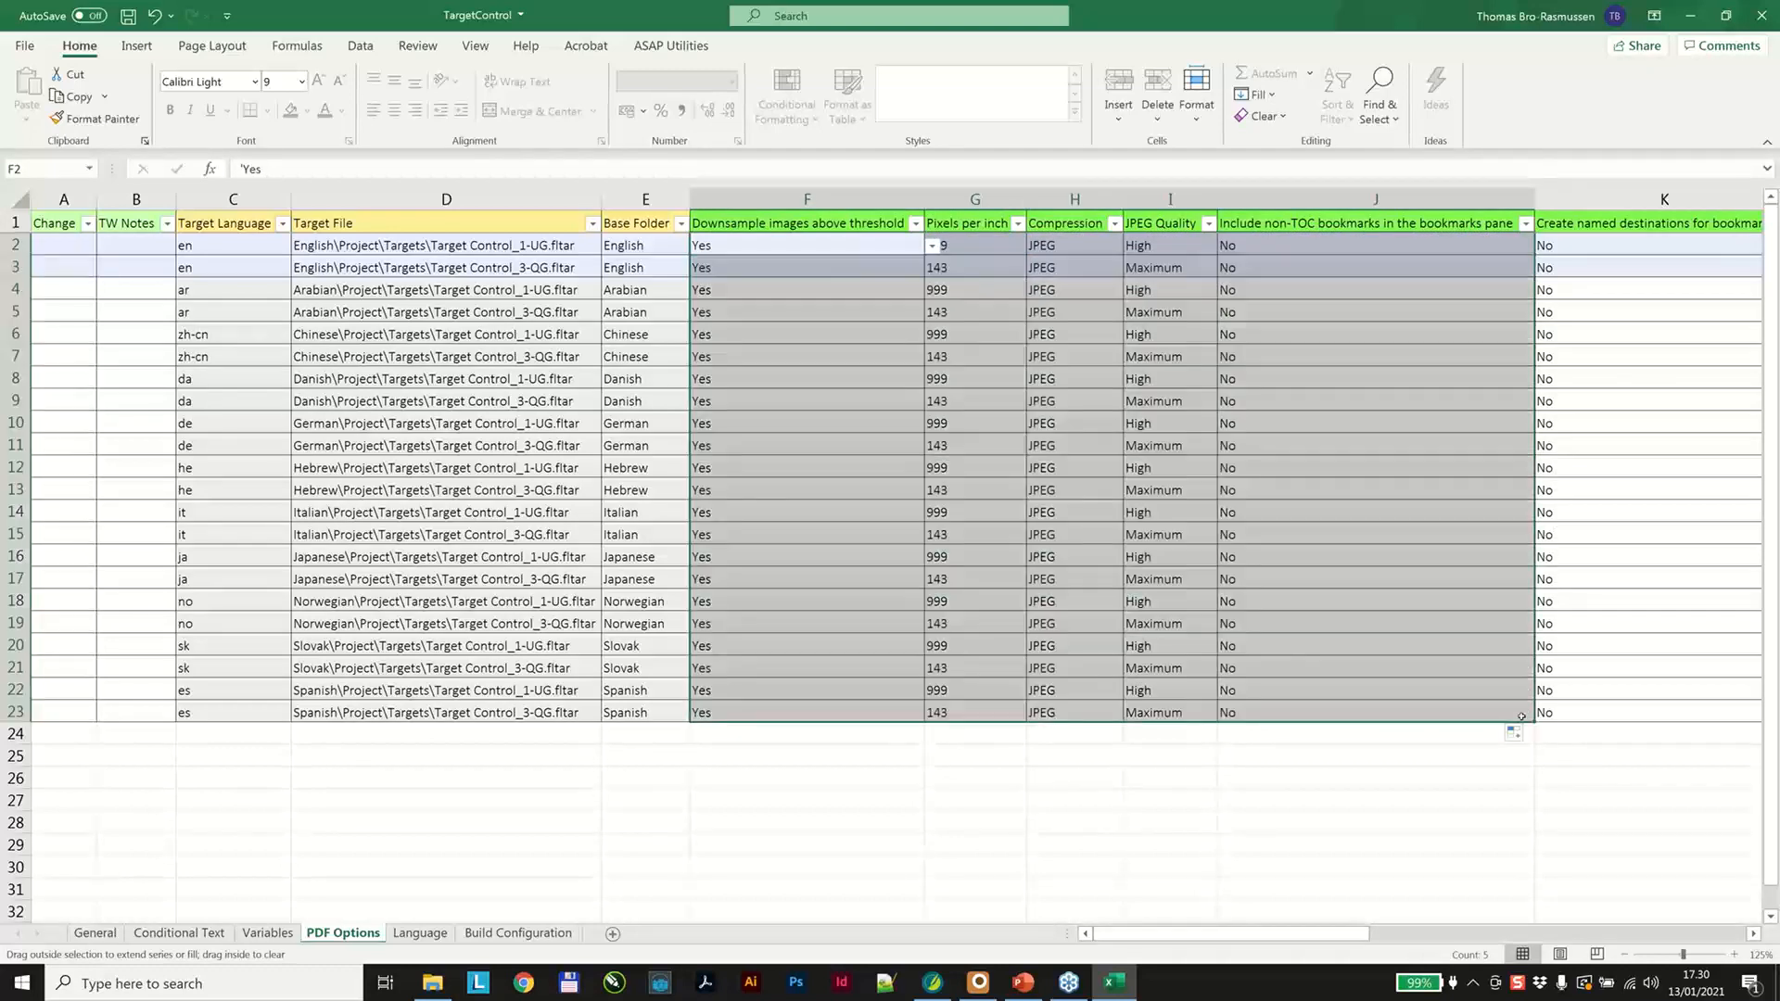
{"action": "left_click", "coordinate": [1302, 488]}
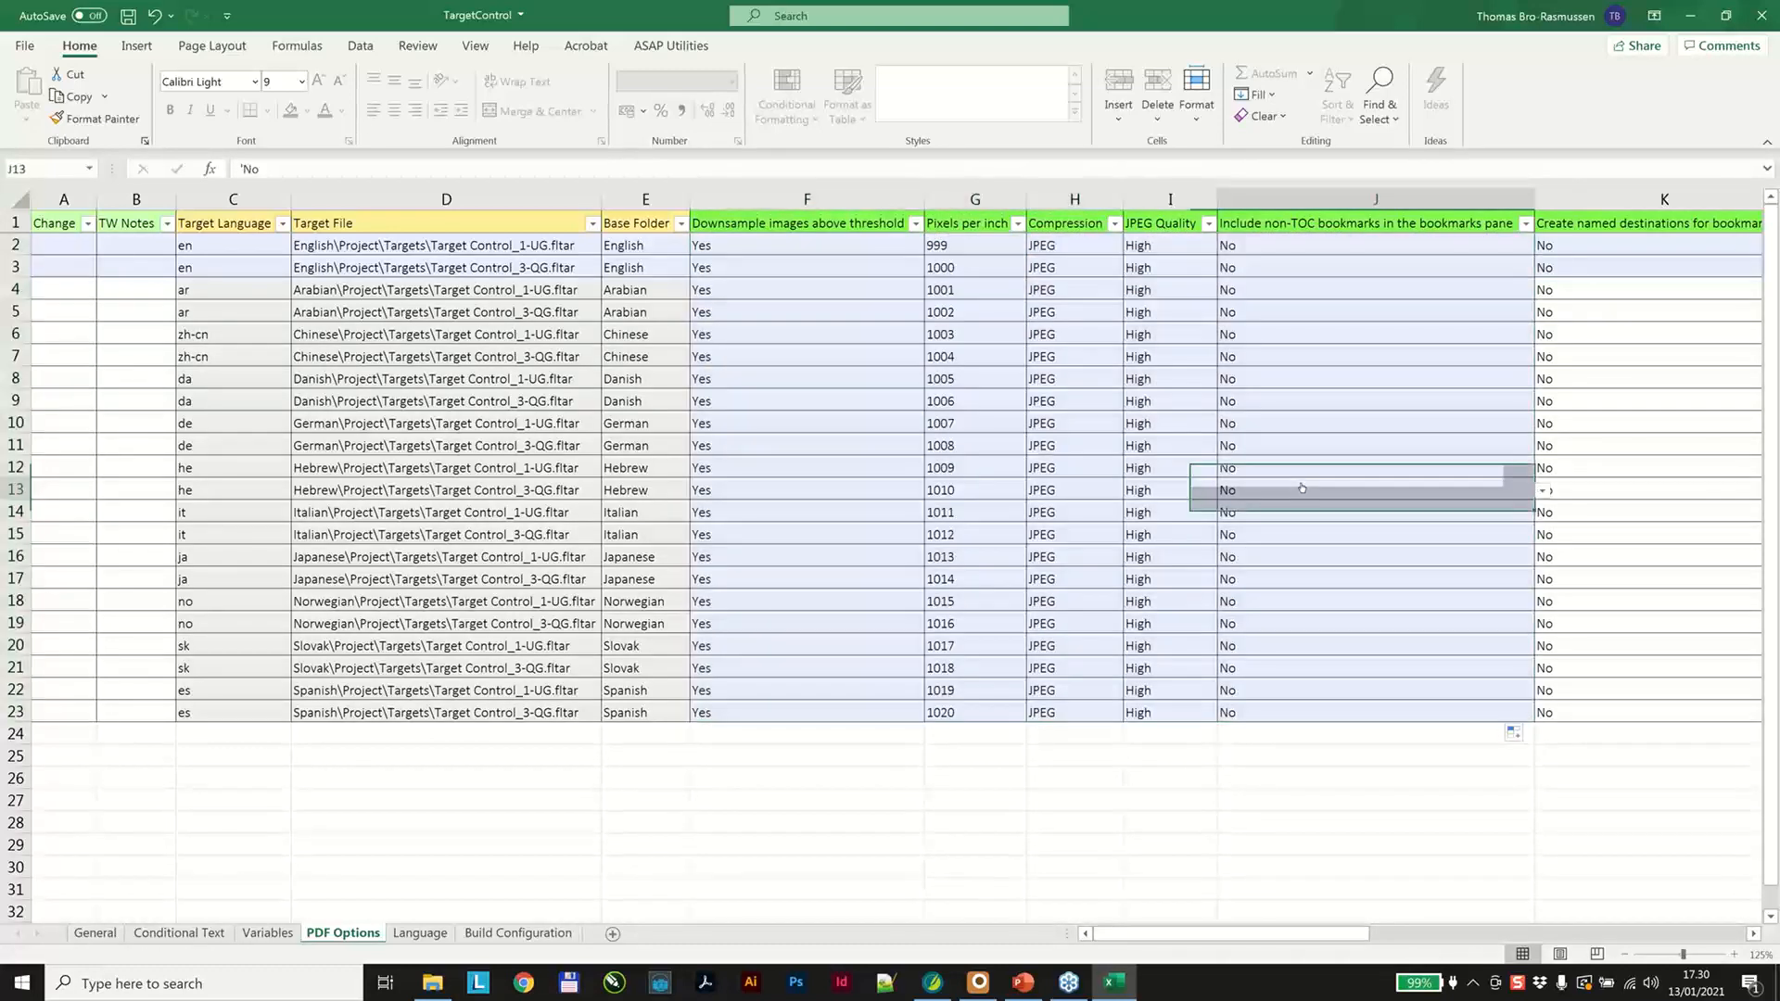
{"action": "left_click", "coordinate": [871, 253]}
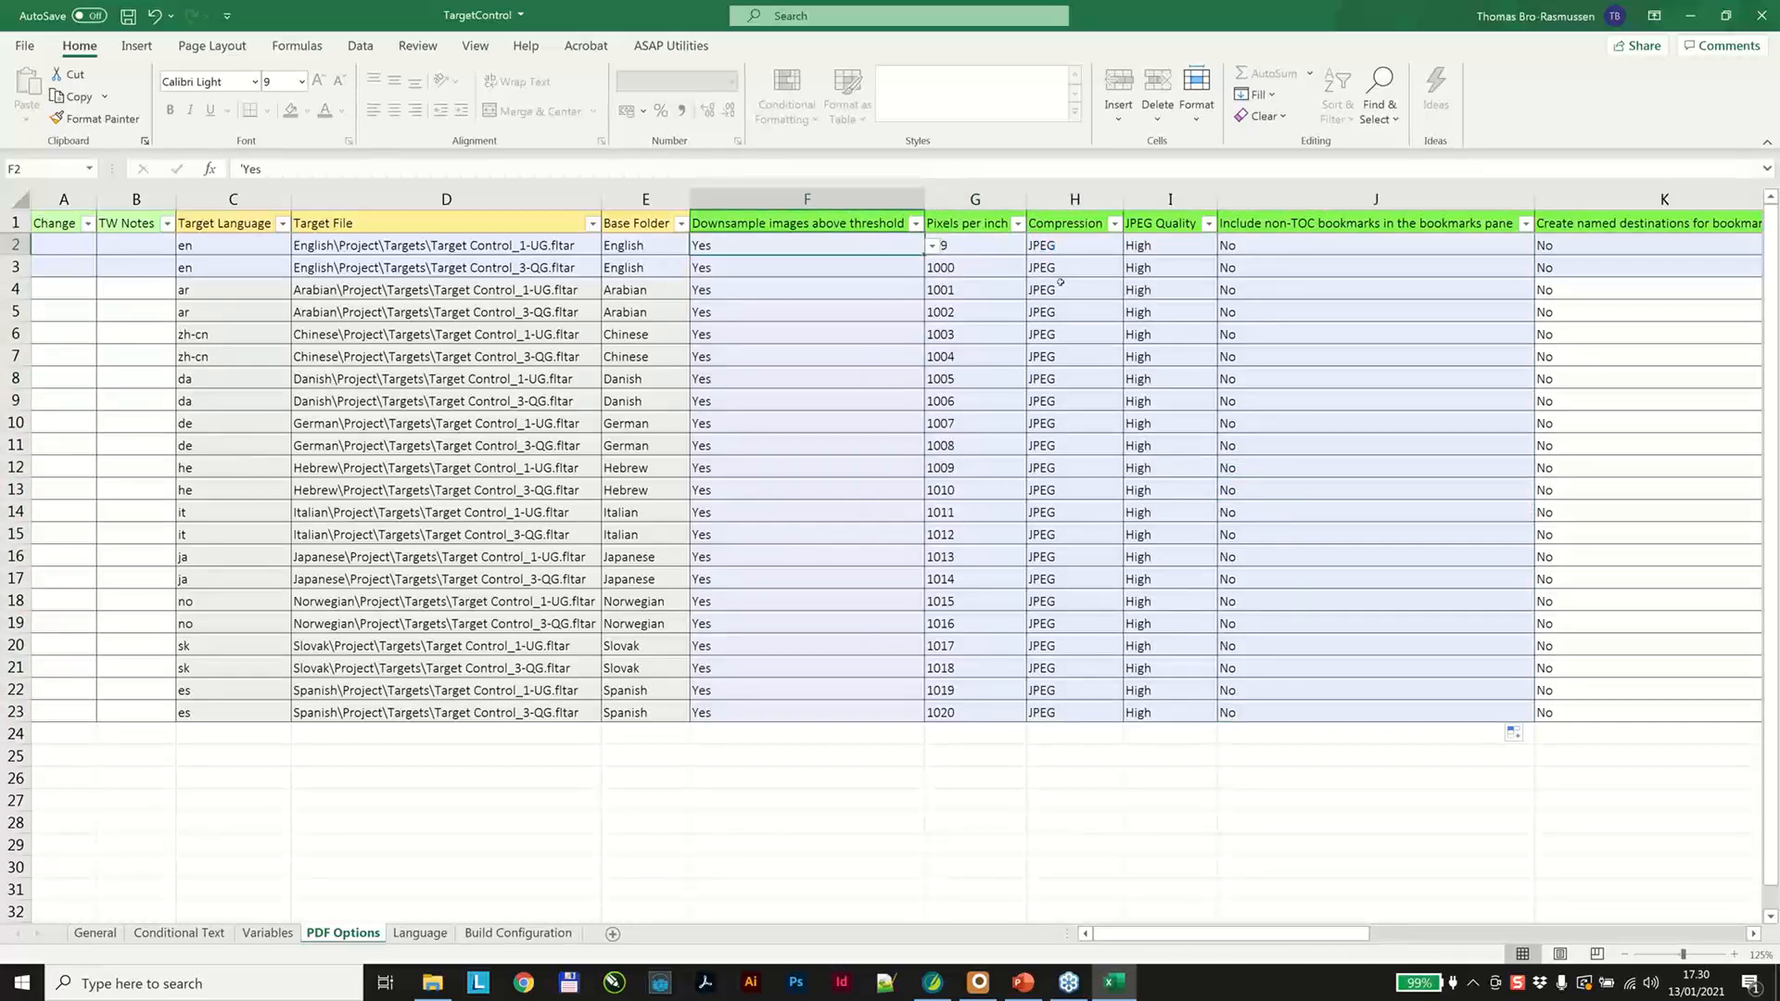
{"action": "left_click", "coordinate": [981, 268]}
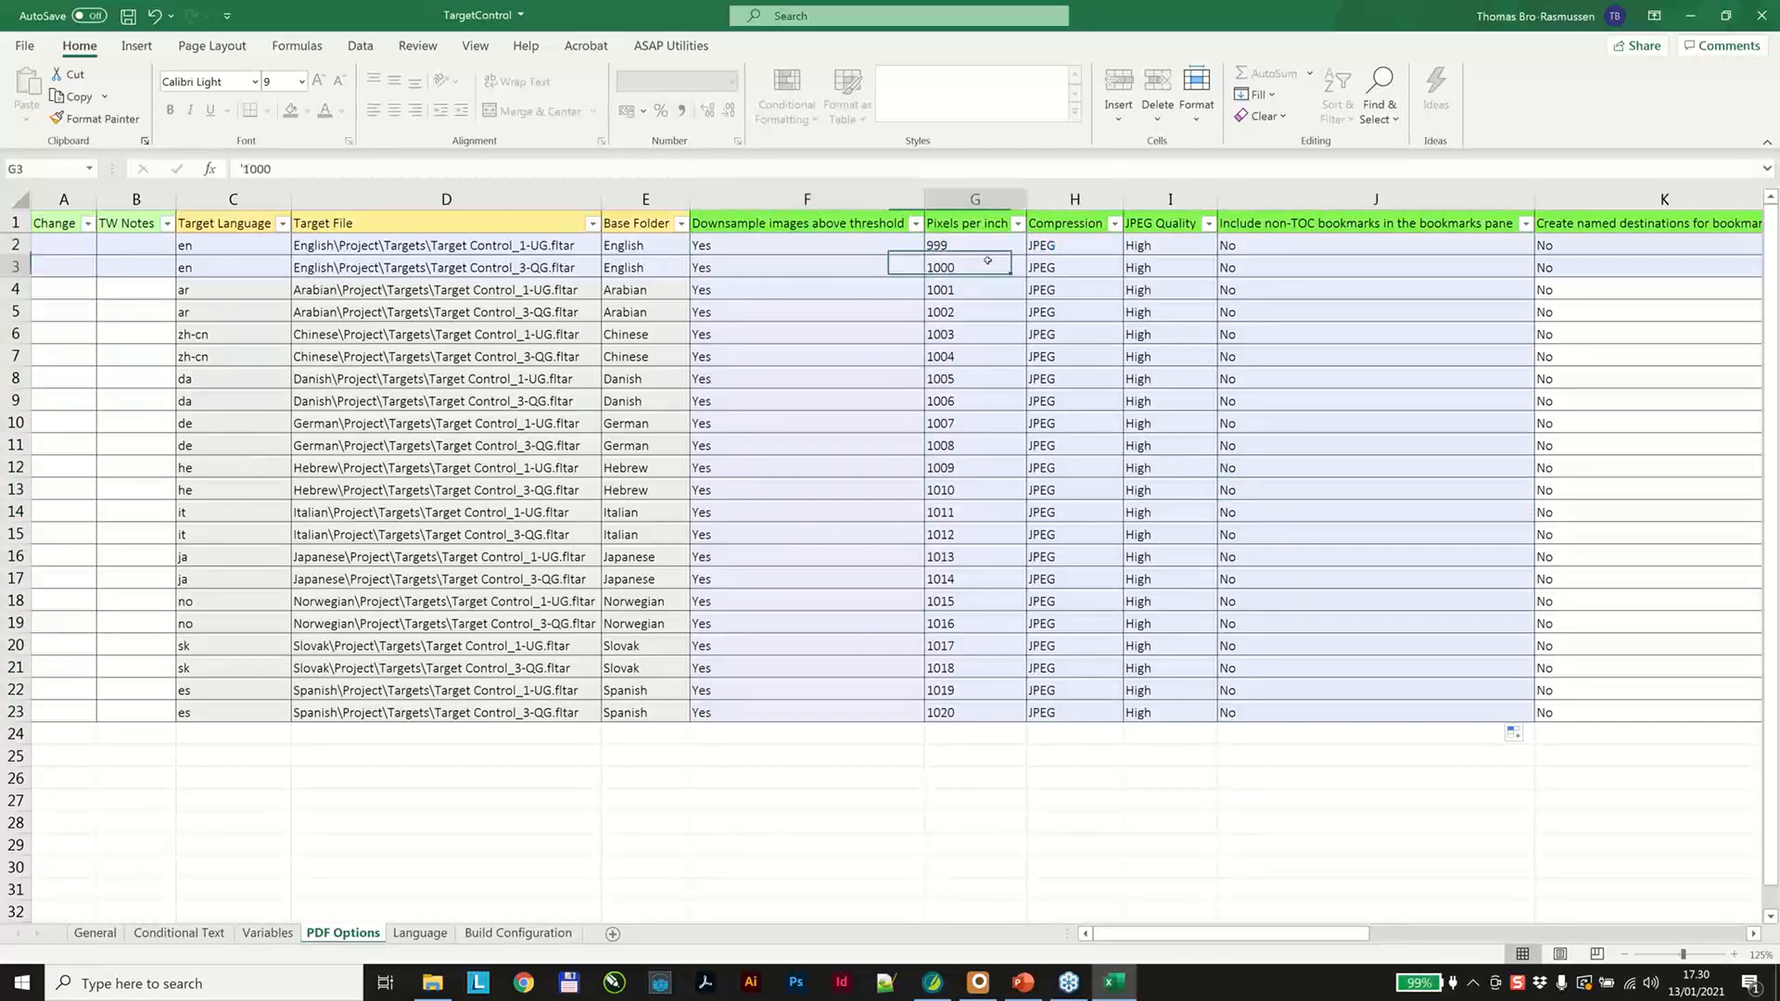
Copy row 2's values from Downsample images through Include non-TOC bookmarks down to row 23, with 999 pixels per inch throughout, and save.
{"action": "left_click", "coordinate": [874, 245]}
{"action": "mouse_move", "coordinate": [1016, 252]}
{"action": "left_mouse_down"}
{"action": "mouse_move", "coordinate": [1534, 257]}
{"action": "mouse_move", "coordinate": [1550, 715]}
{"action": "left_mouse_up"}
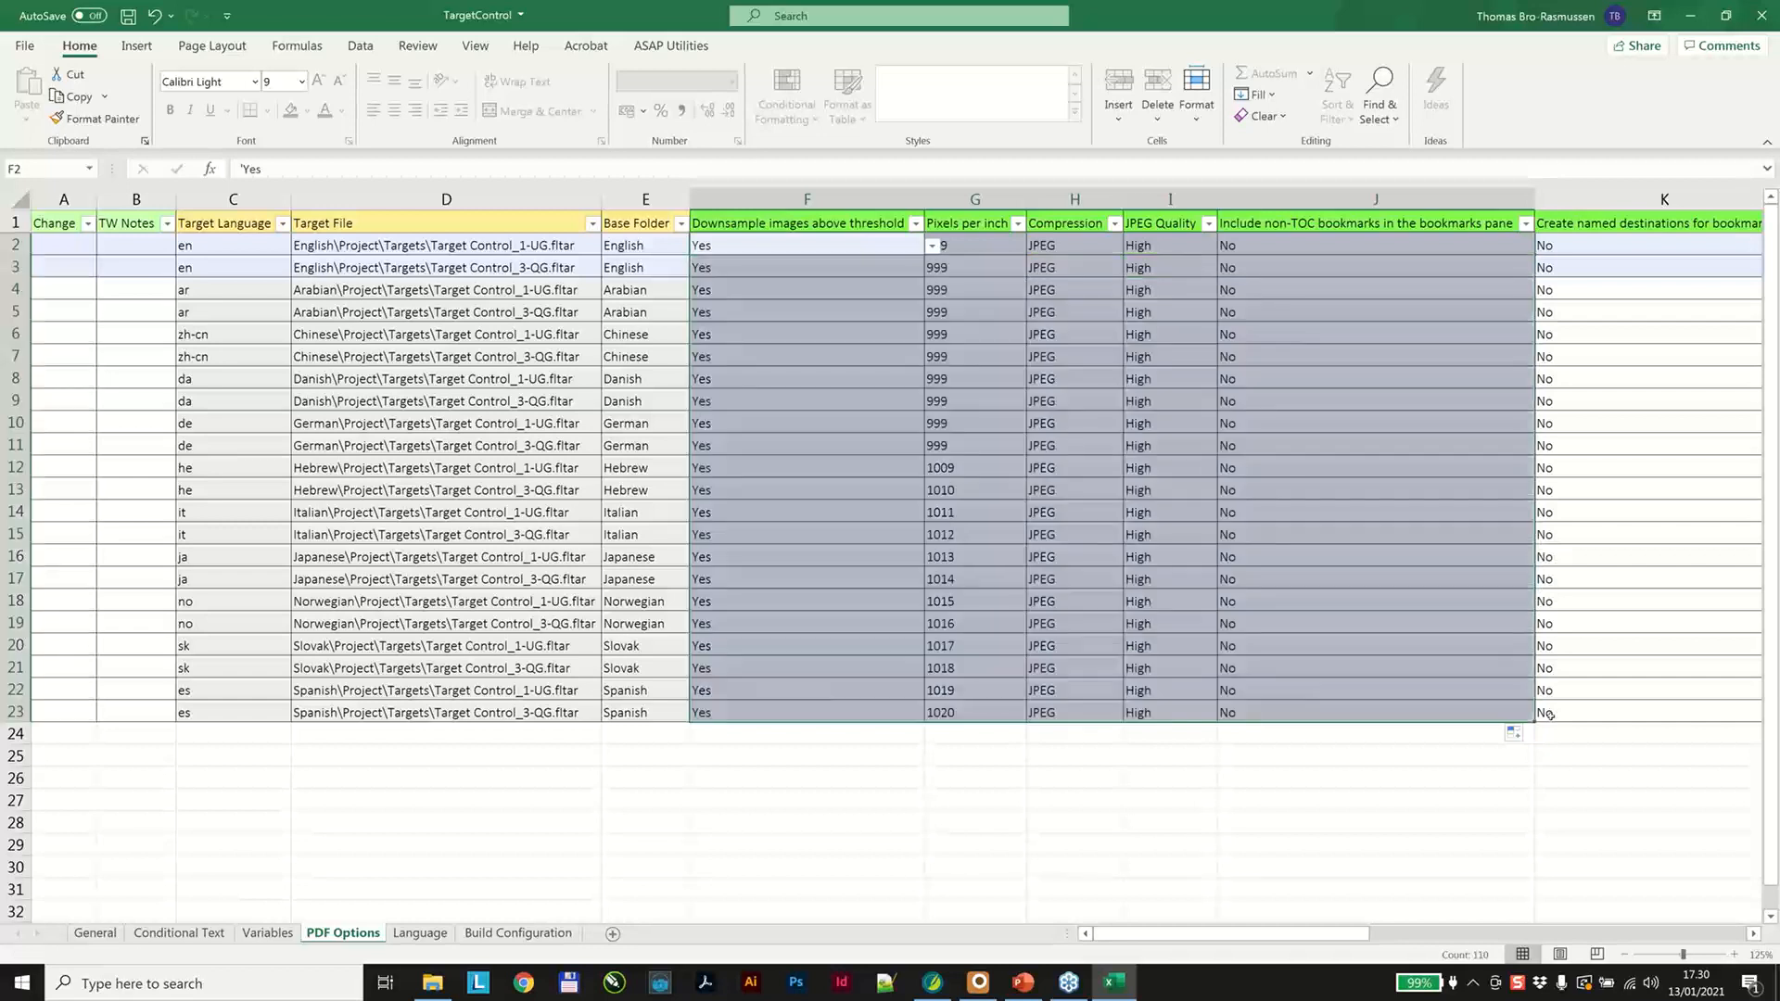
{"action": "key", "text": "ctrl+s"}
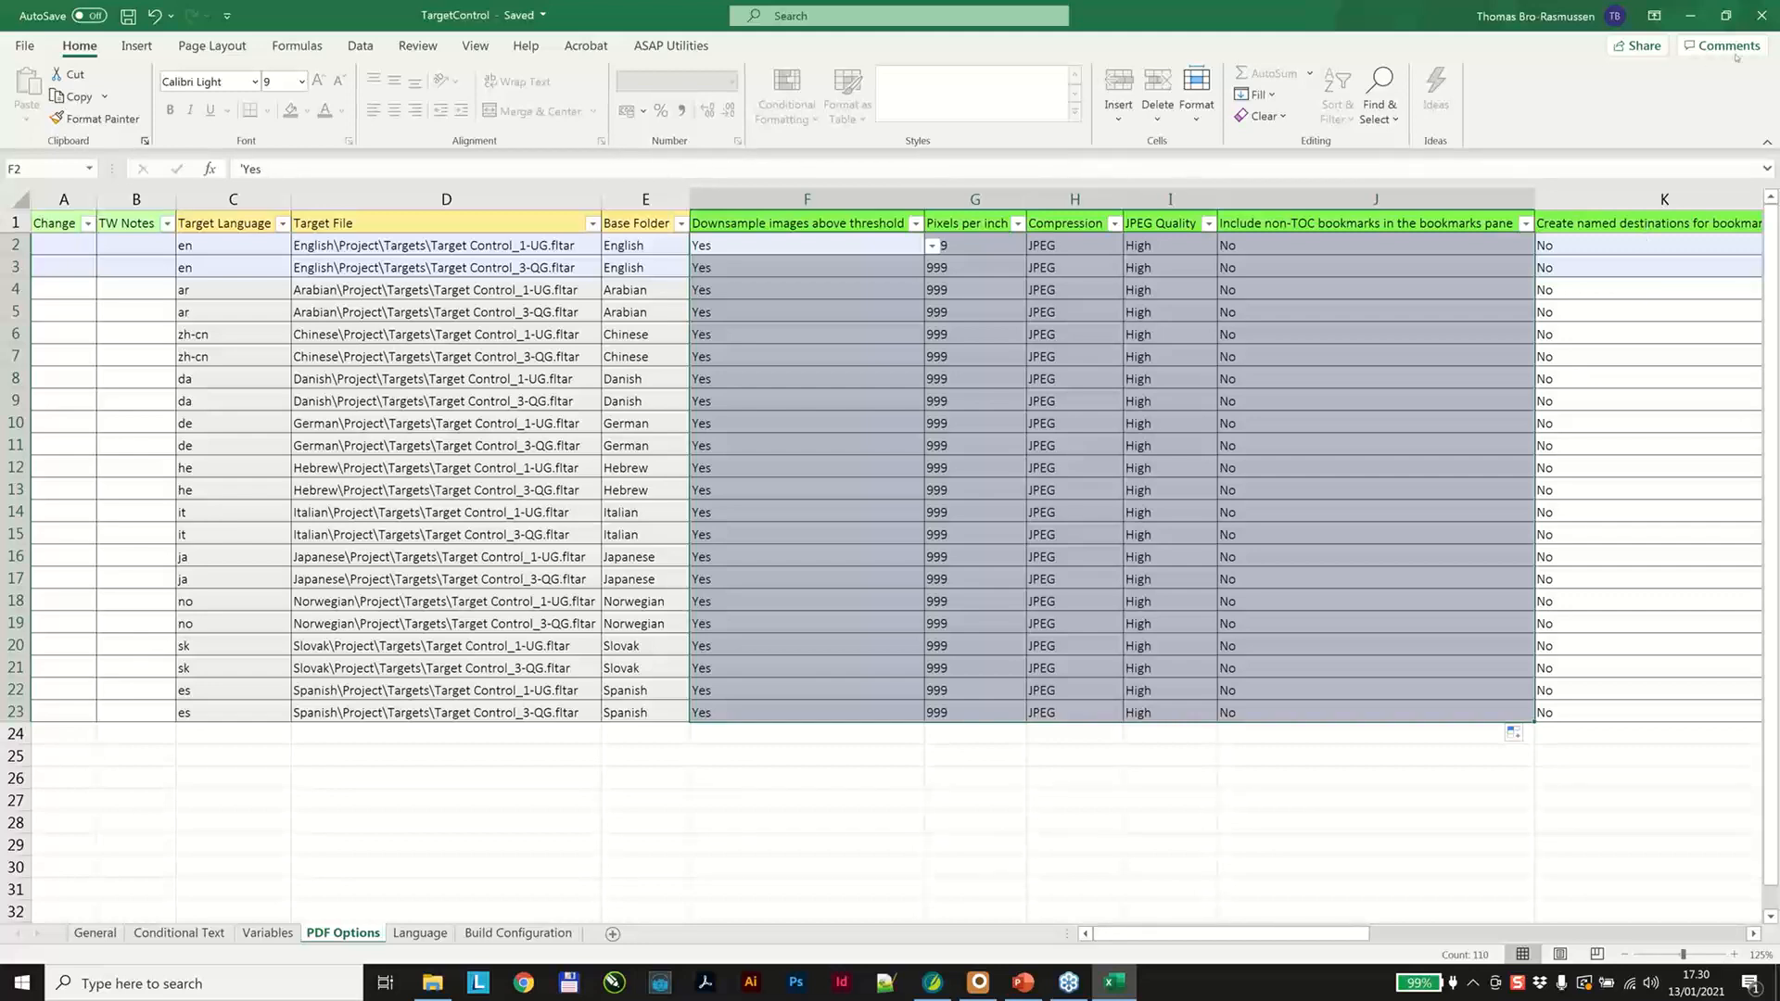
Close the workbook and update the targets from it in Target Control.
{"action": "left_click", "coordinate": [1757, 26]}
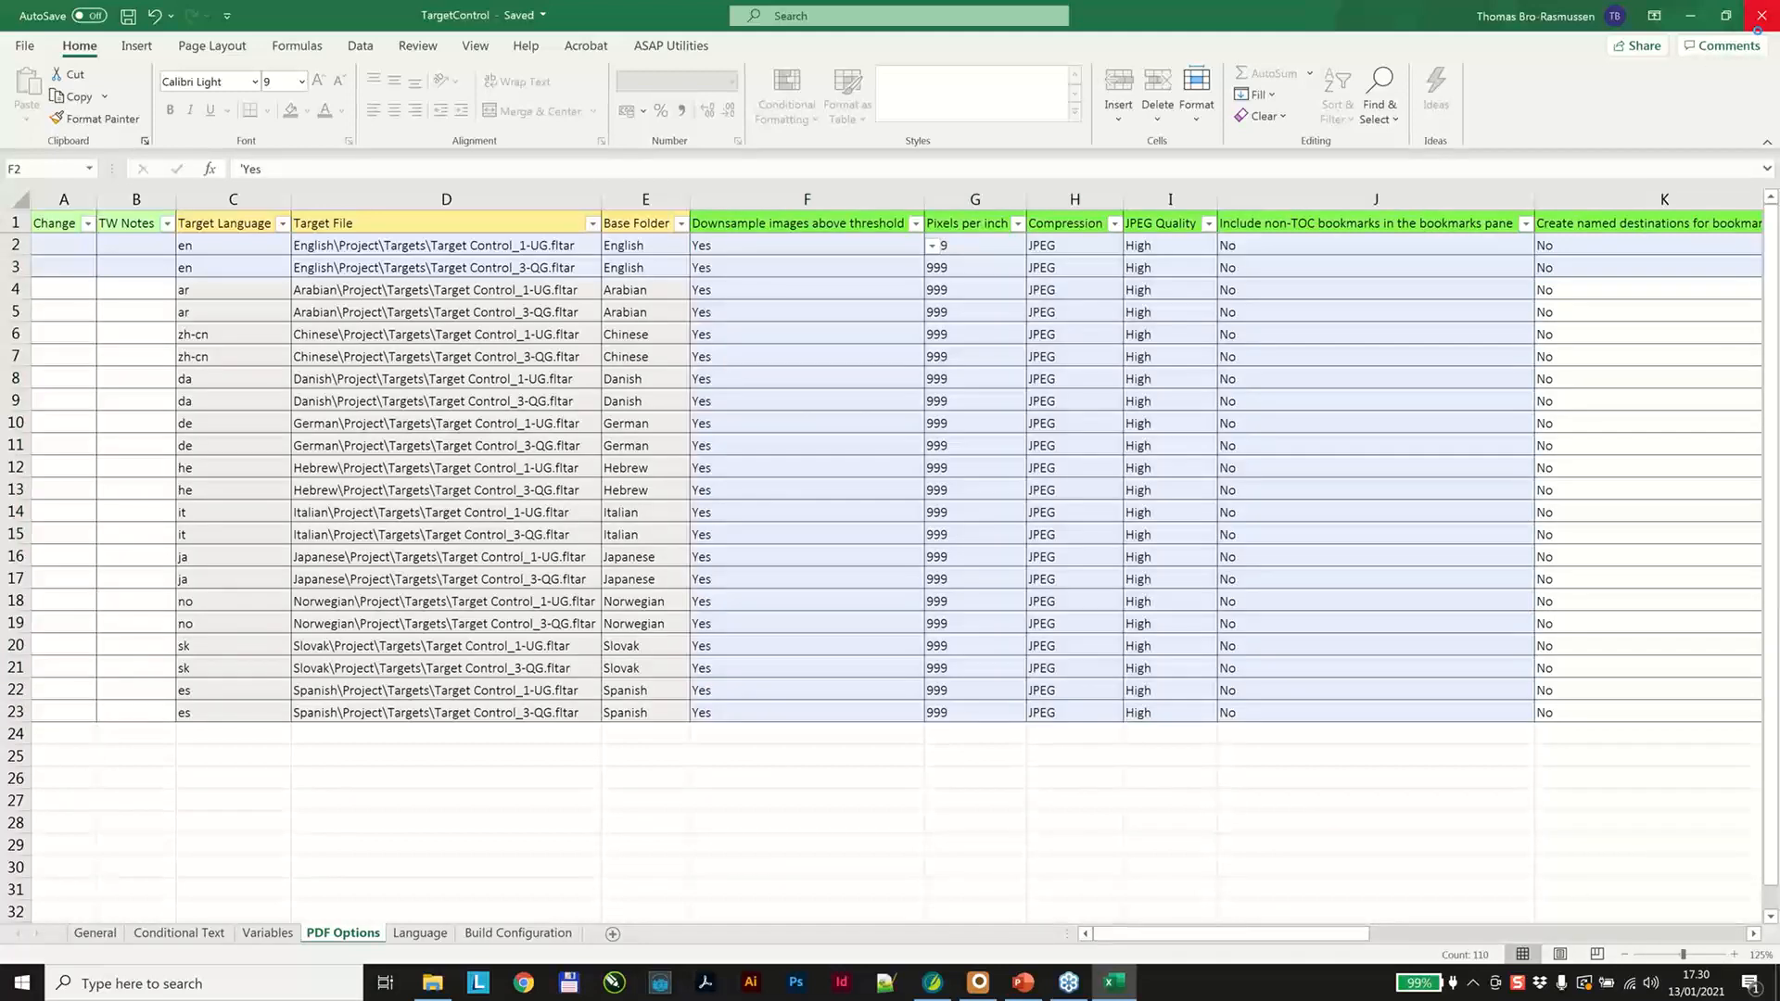
{"action": "left_click", "coordinate": [999, 501]}
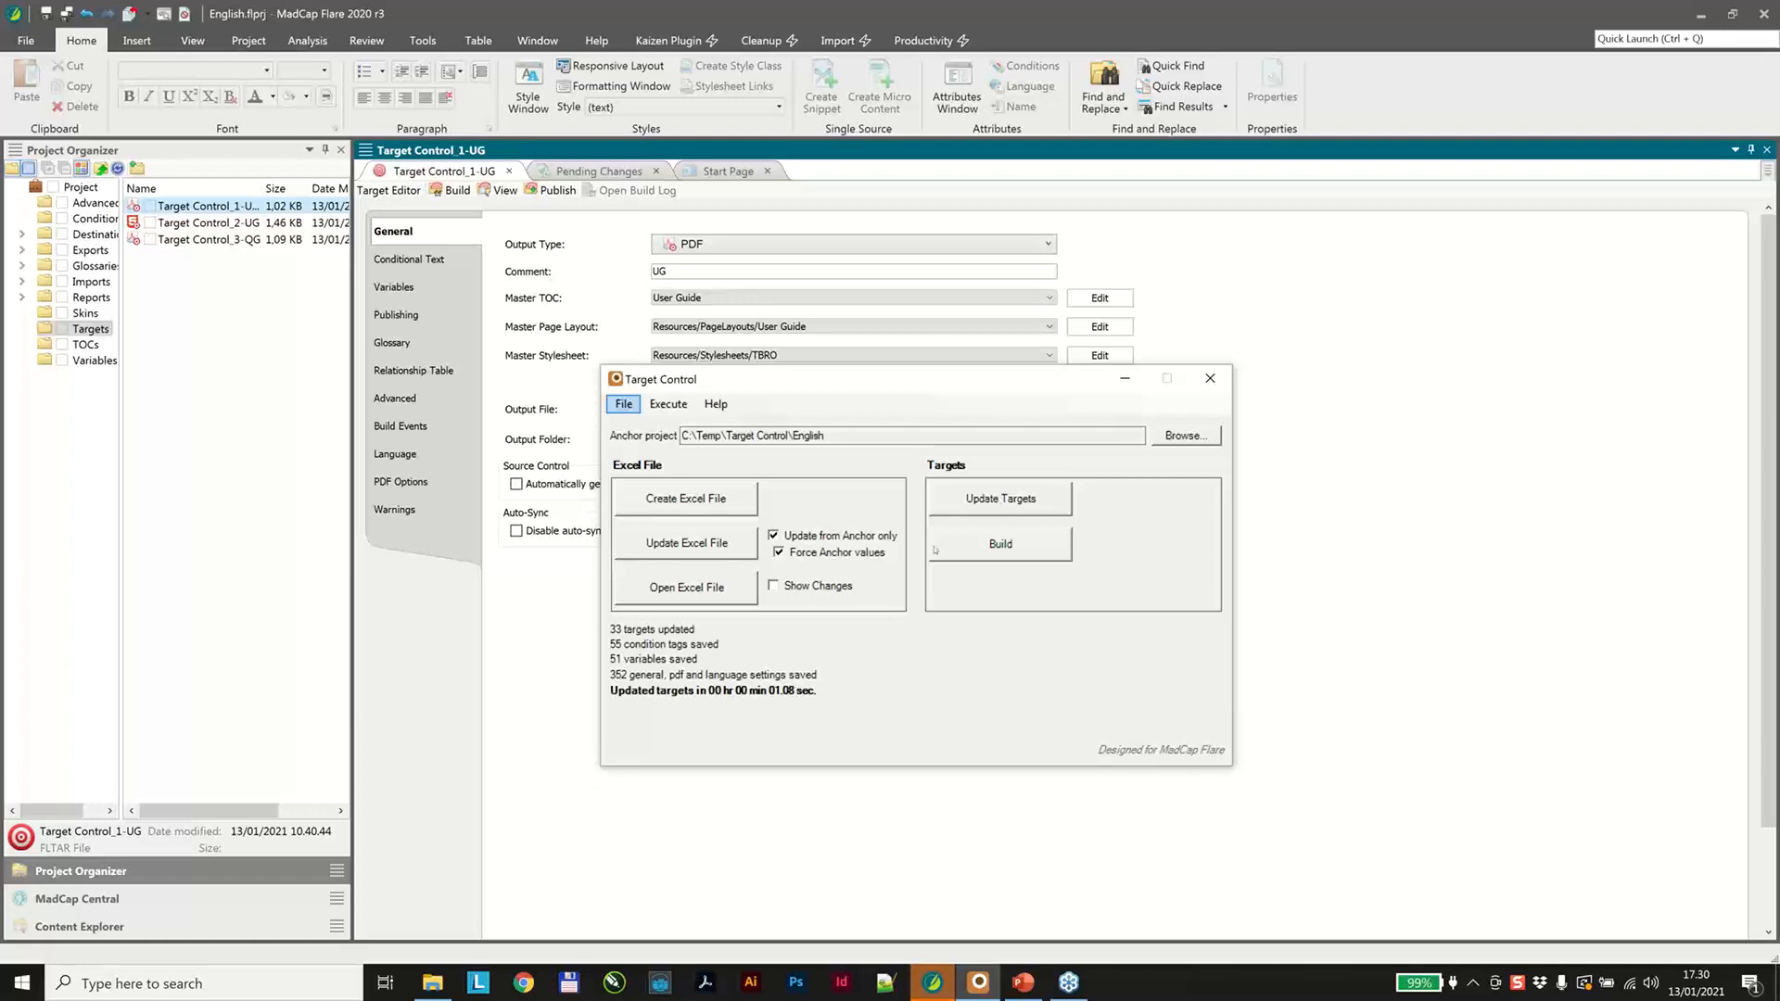
Reopen the Excel file and examine the output files and target languages on the Build Configuration sheet.
{"action": "left_click", "coordinate": [686, 588]}
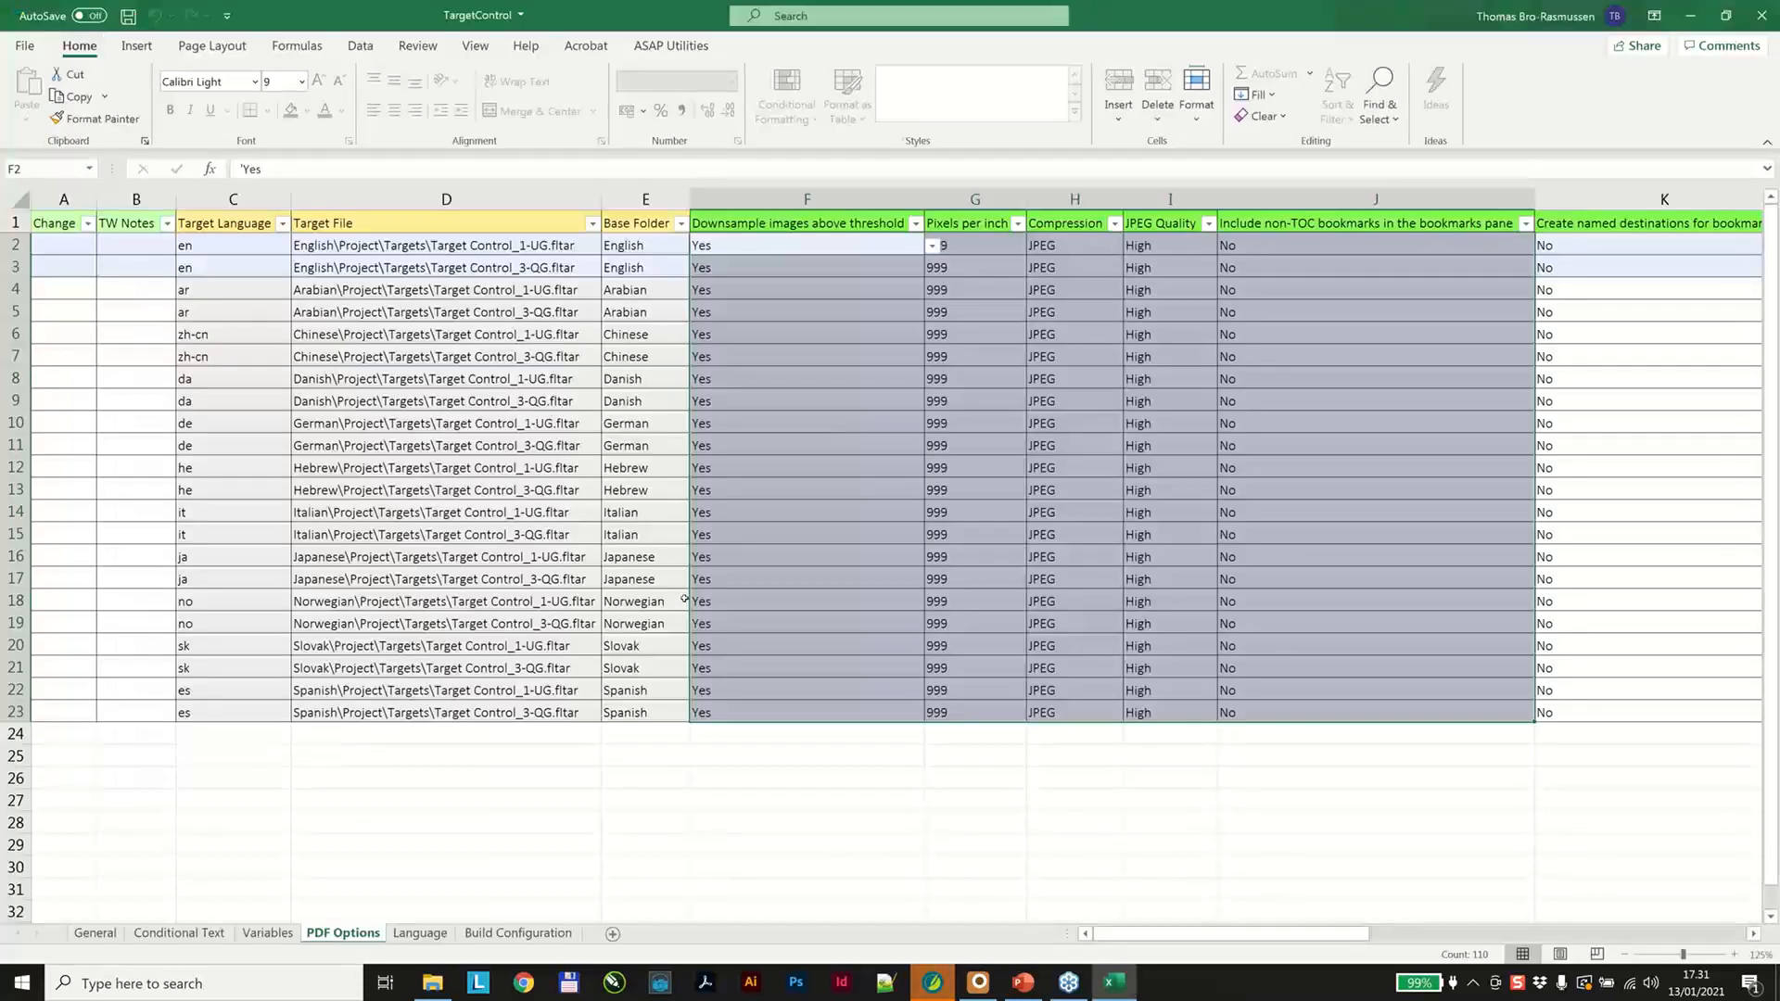
{"action": "left_click", "coordinate": [519, 934]}
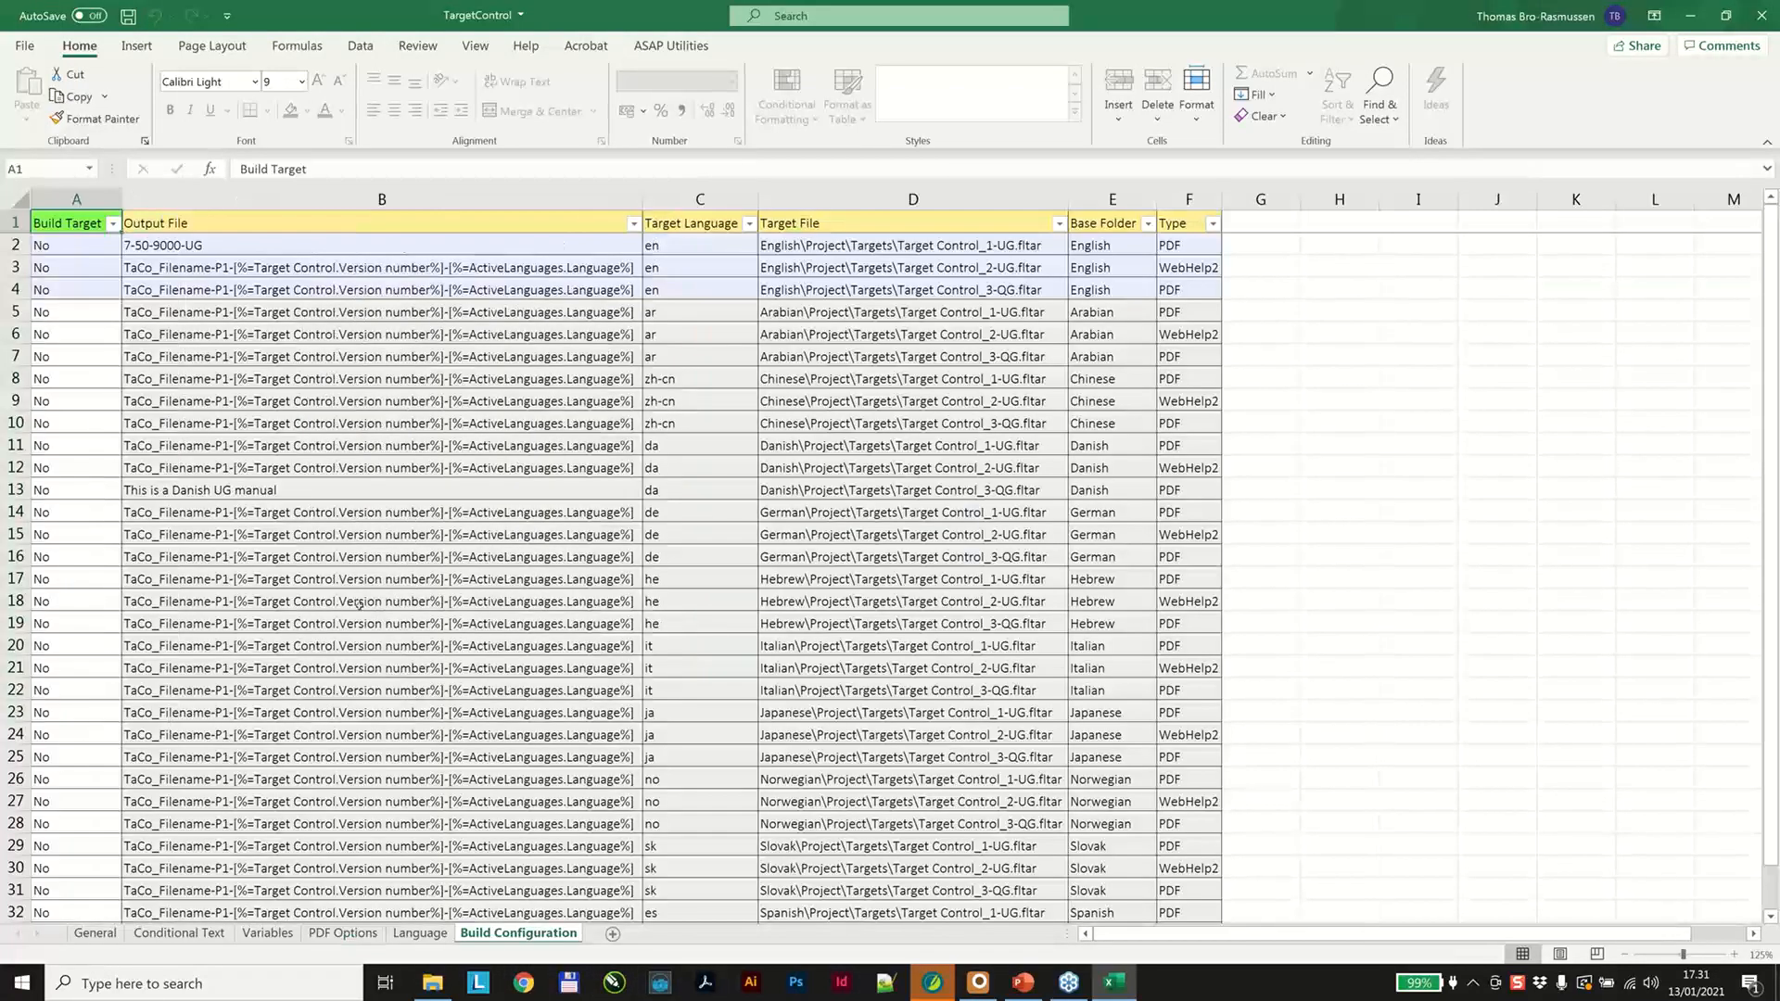
{"action": "left_click", "coordinate": [250, 248]}
{"action": "left_click", "coordinate": [291, 491]}
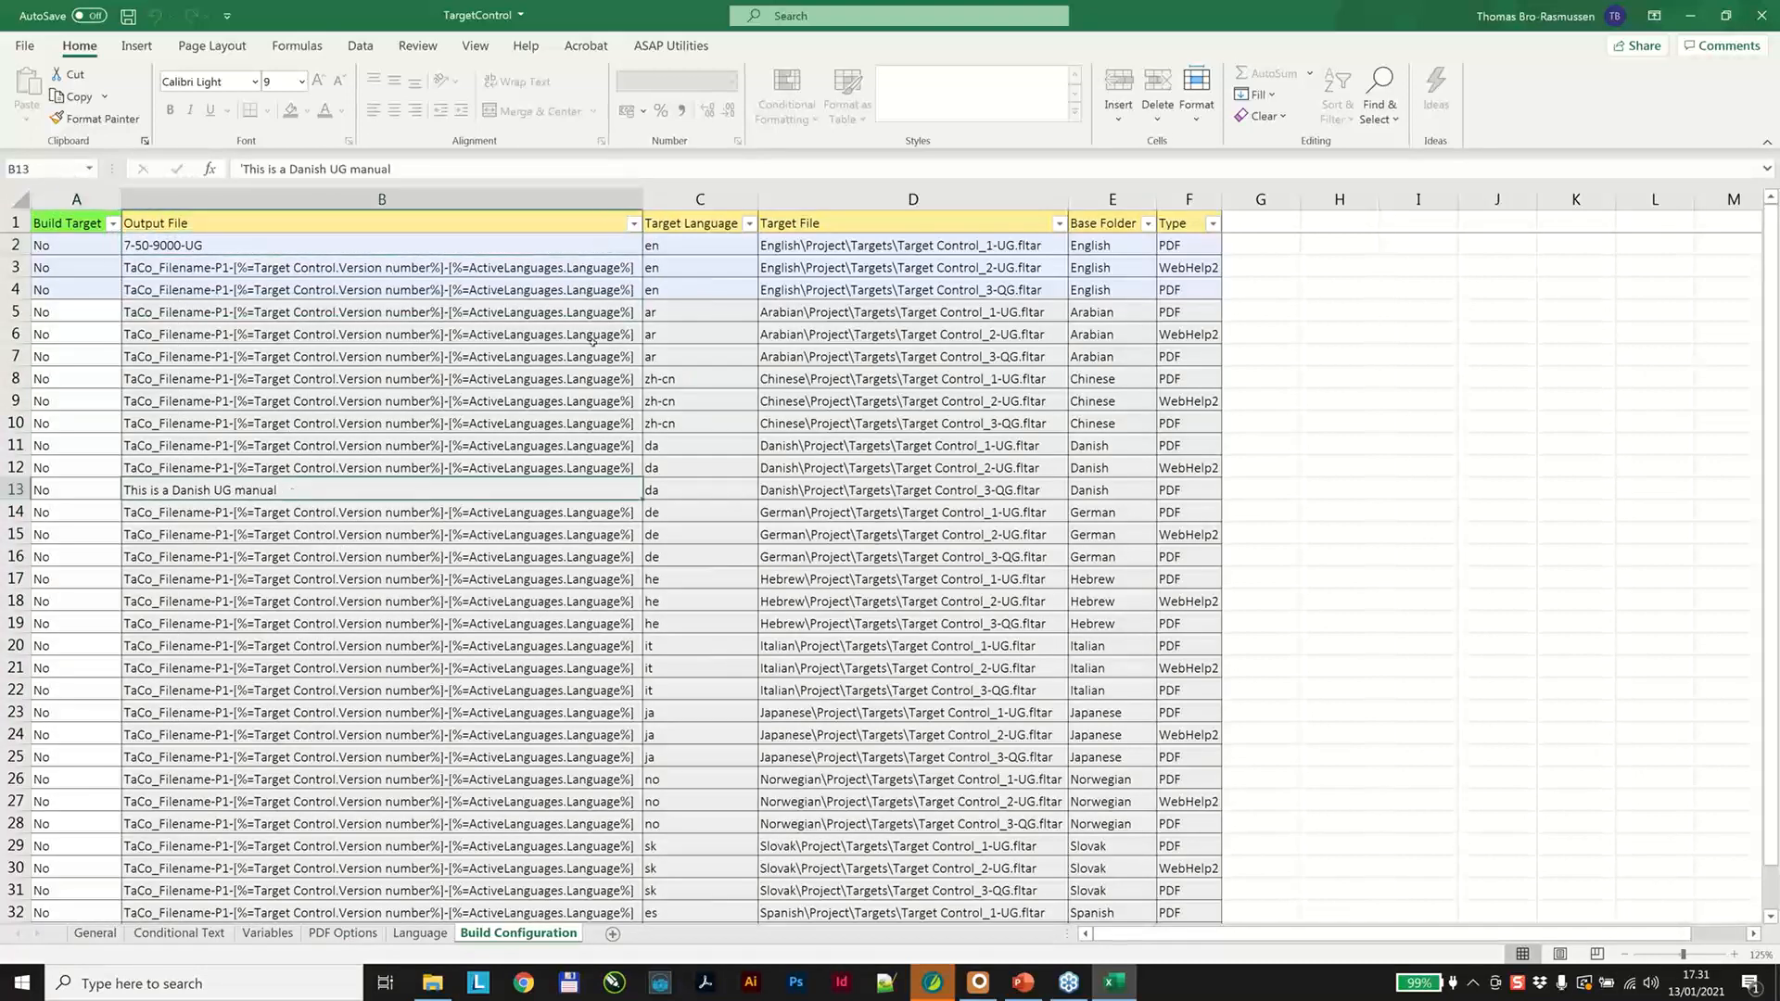
{"action": "left_click", "coordinate": [660, 312]}
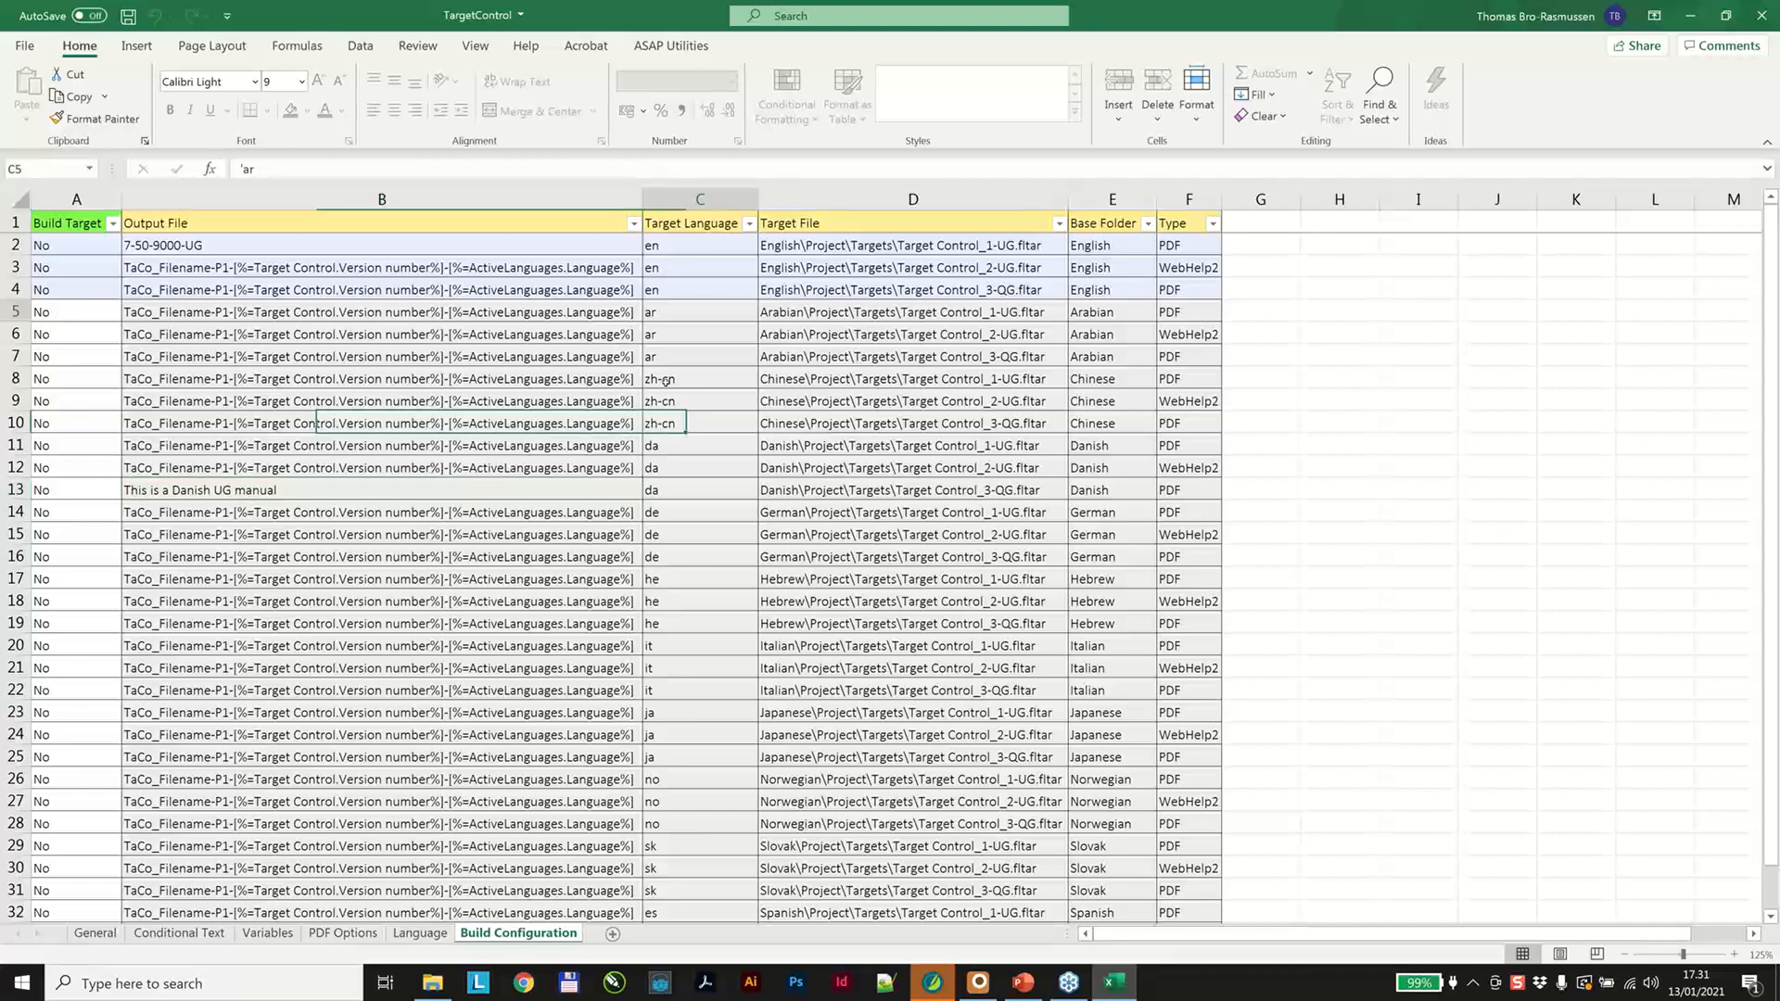
{"action": "left_click_drag", "start_coordinate": [667, 379], "coordinate": [669, 469]}
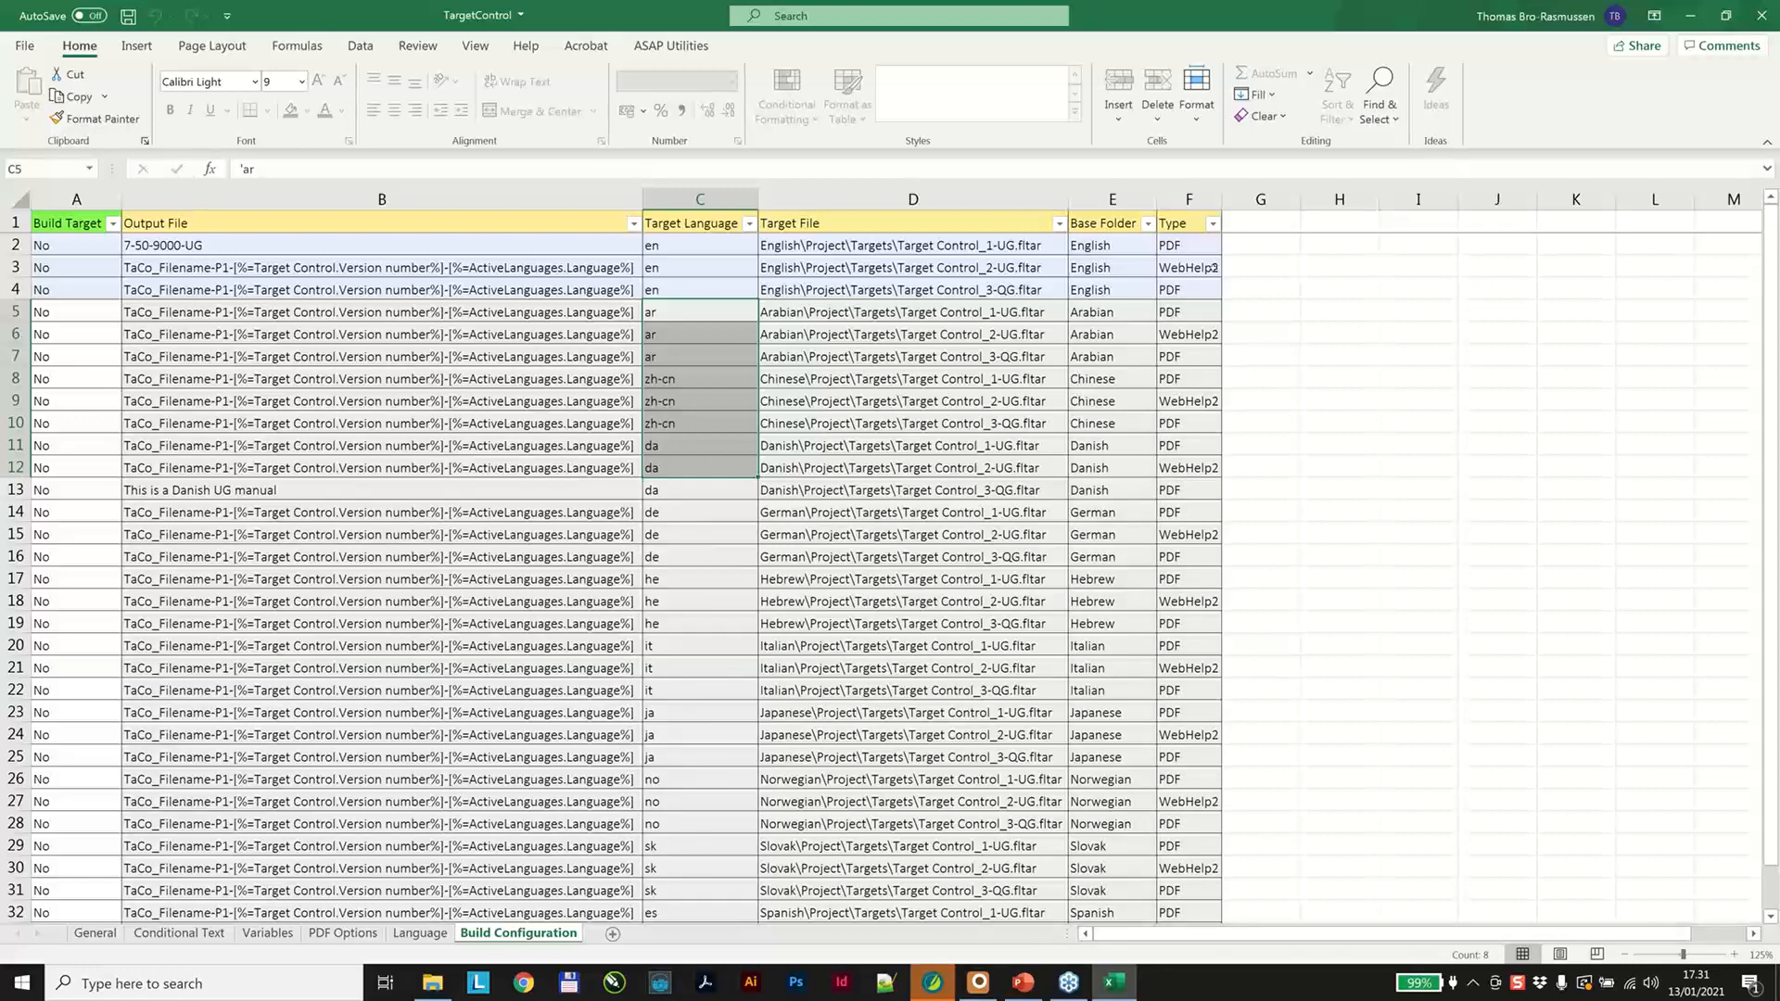
Filter the Type column of the Build Configuration sheet to WebHelp2 targets only.
{"action": "left_click", "coordinate": [1212, 223]}
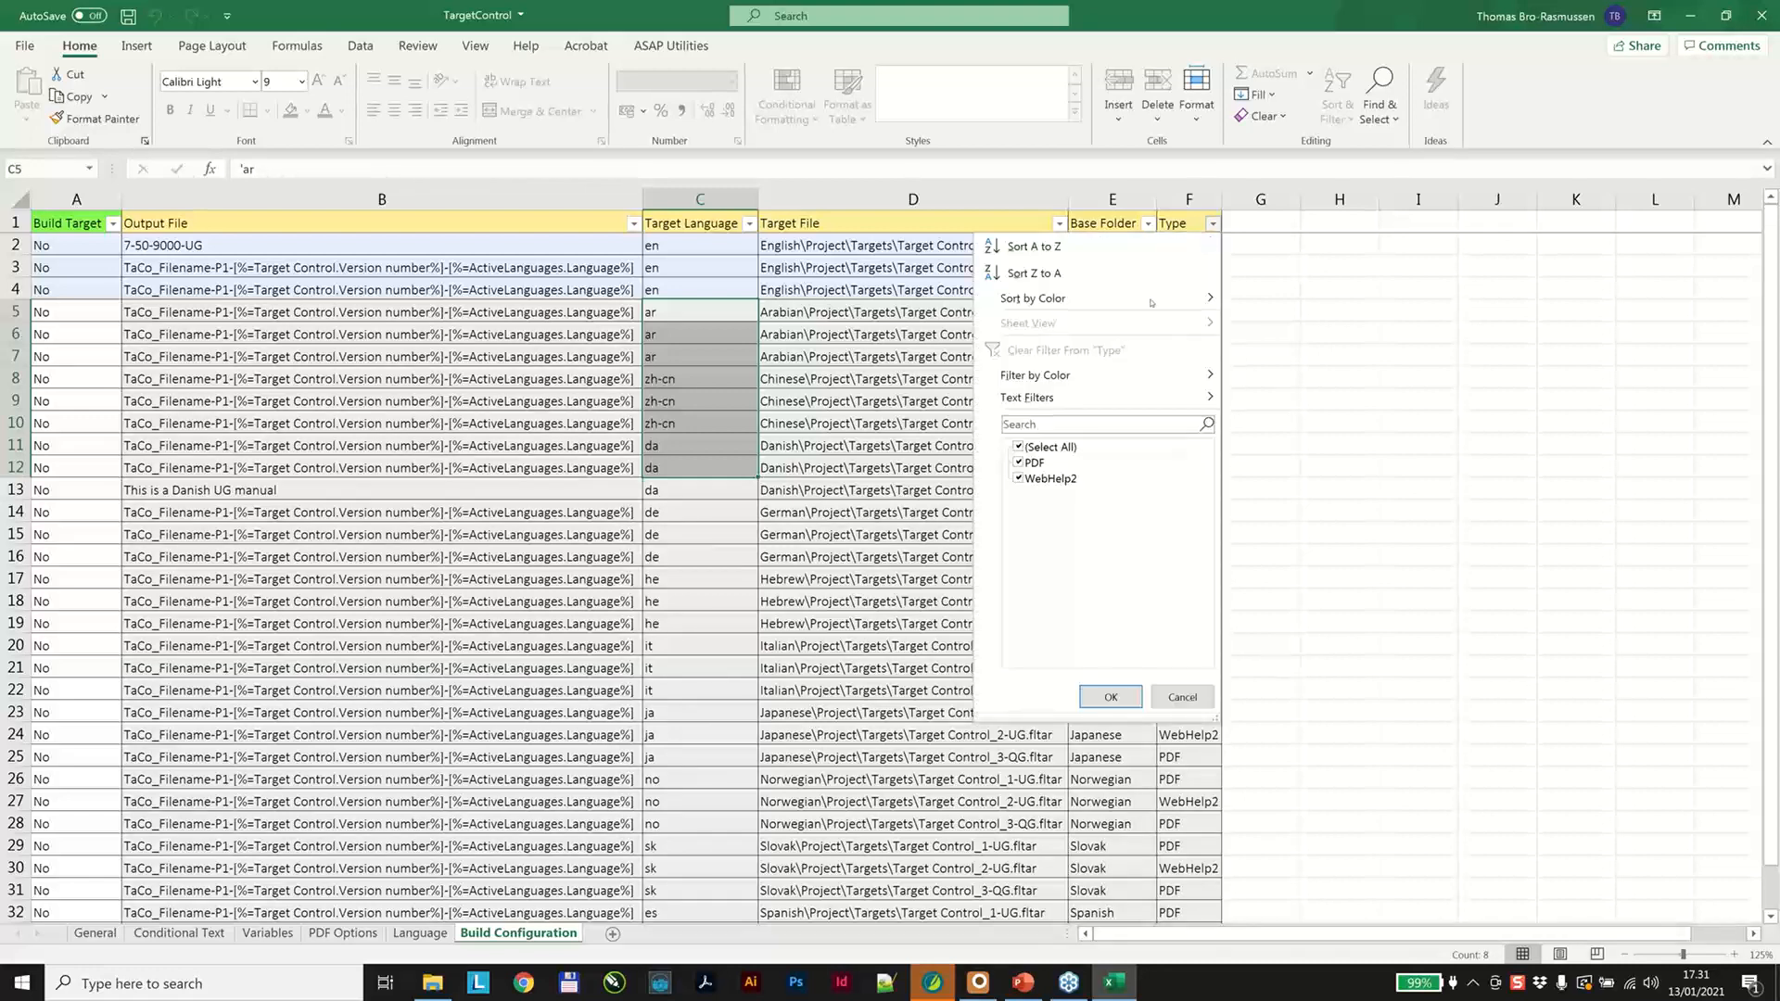
{"action": "left_click", "coordinate": [1034, 462]}
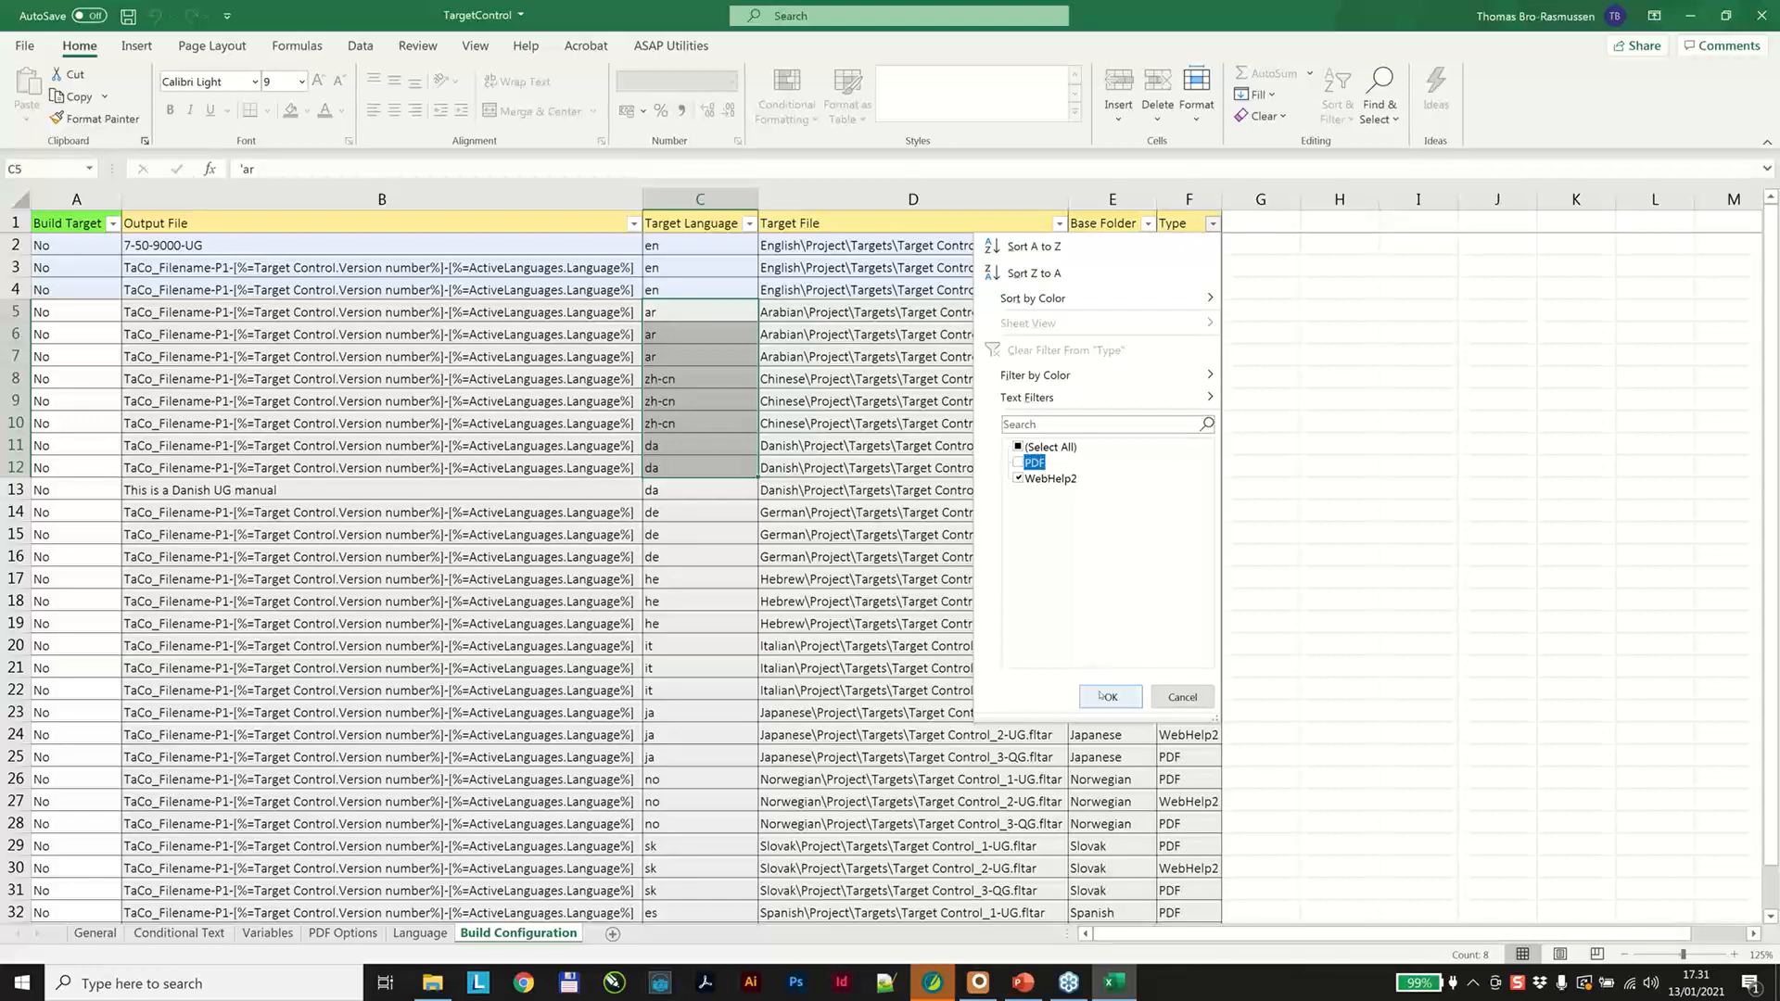
{"action": "left_click", "coordinate": [1099, 694]}
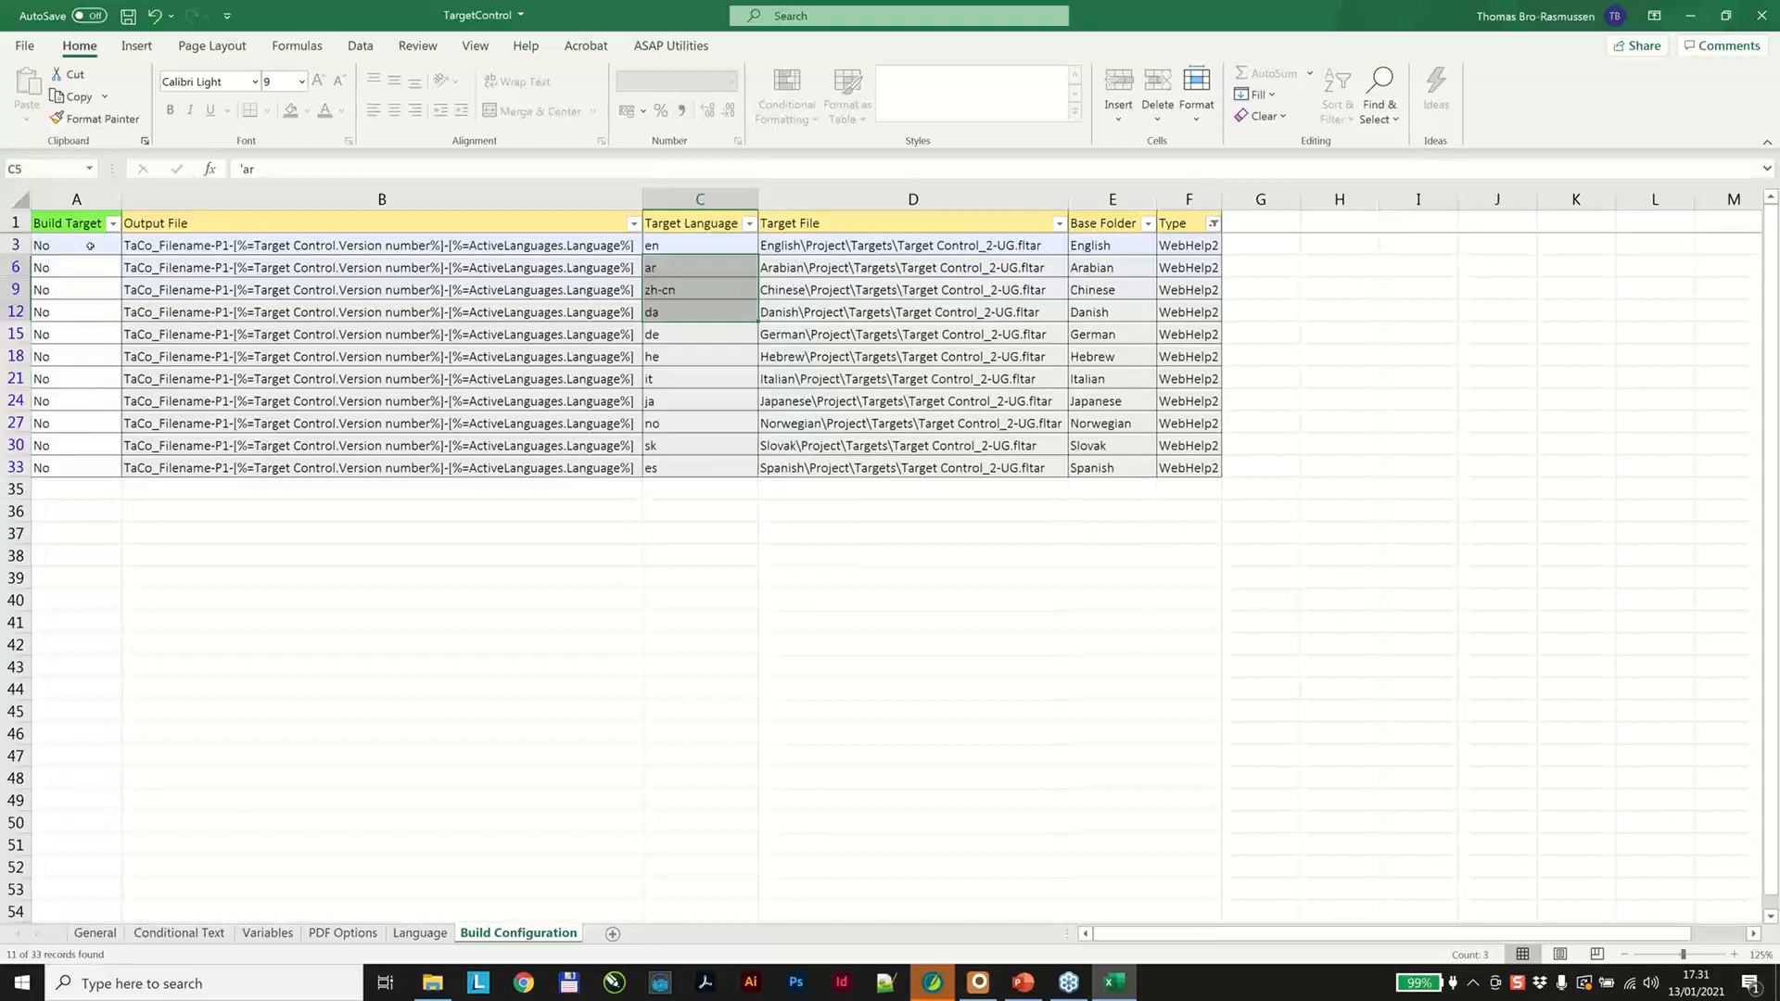
Set Build Target to Yes for the WebHelp2 targets from English through Hebrew, then save and close the workbook.
{"action": "left_click", "coordinate": [123, 249]}
{"action": "left_click", "coordinate": [127, 247]}
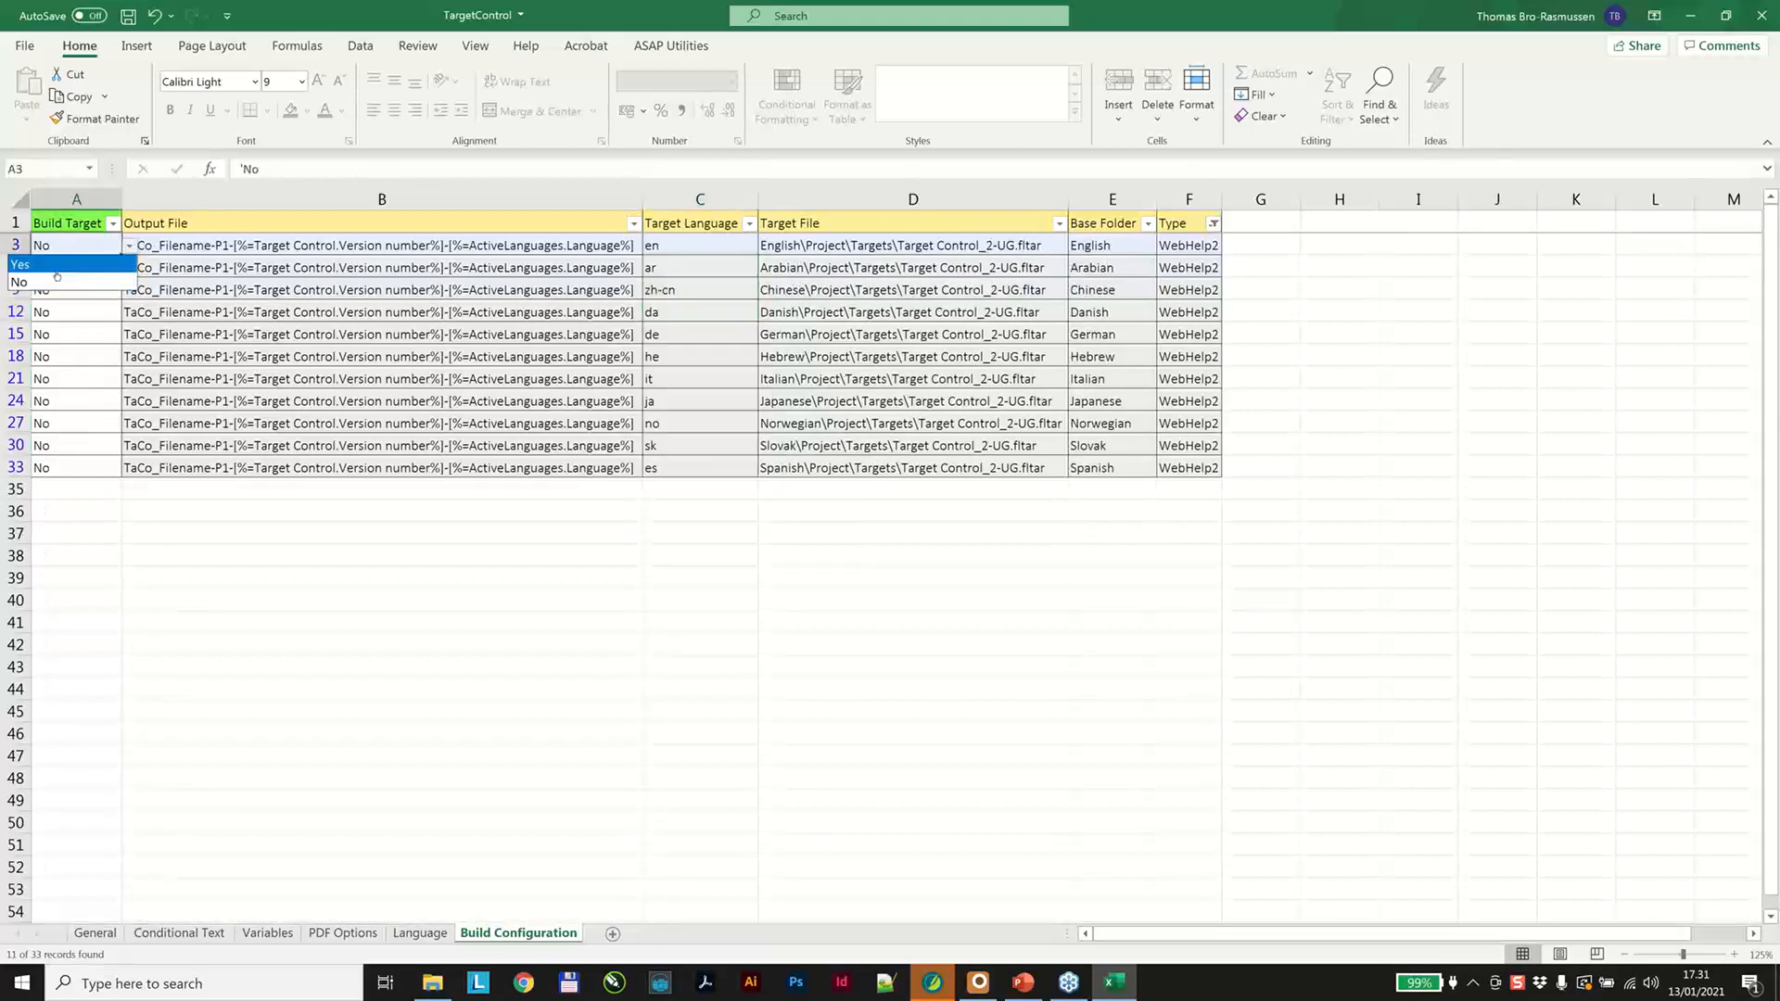
{"action": "left_click", "coordinate": [58, 265]}
{"action": "key", "text": "alt+Down"}
{"action": "left_click", "coordinate": [127, 246]}
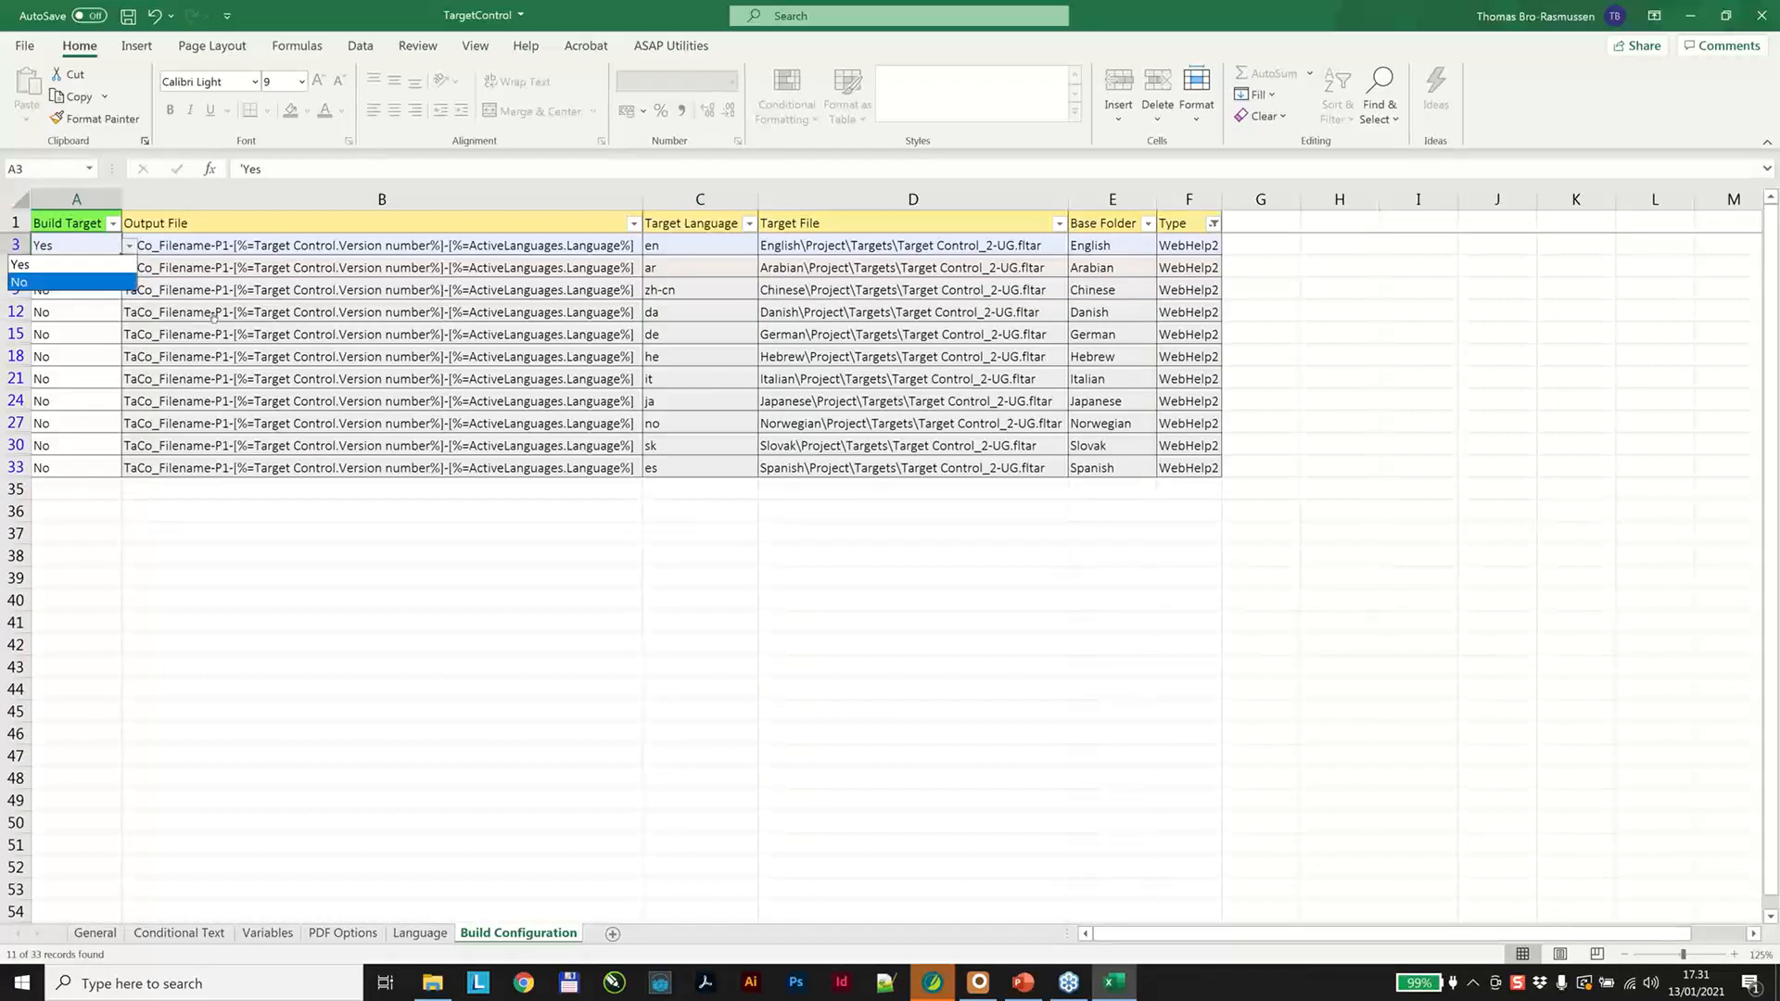
{"action": "left_click_drag", "start_coordinate": [126, 253], "coordinate": [126, 364]}
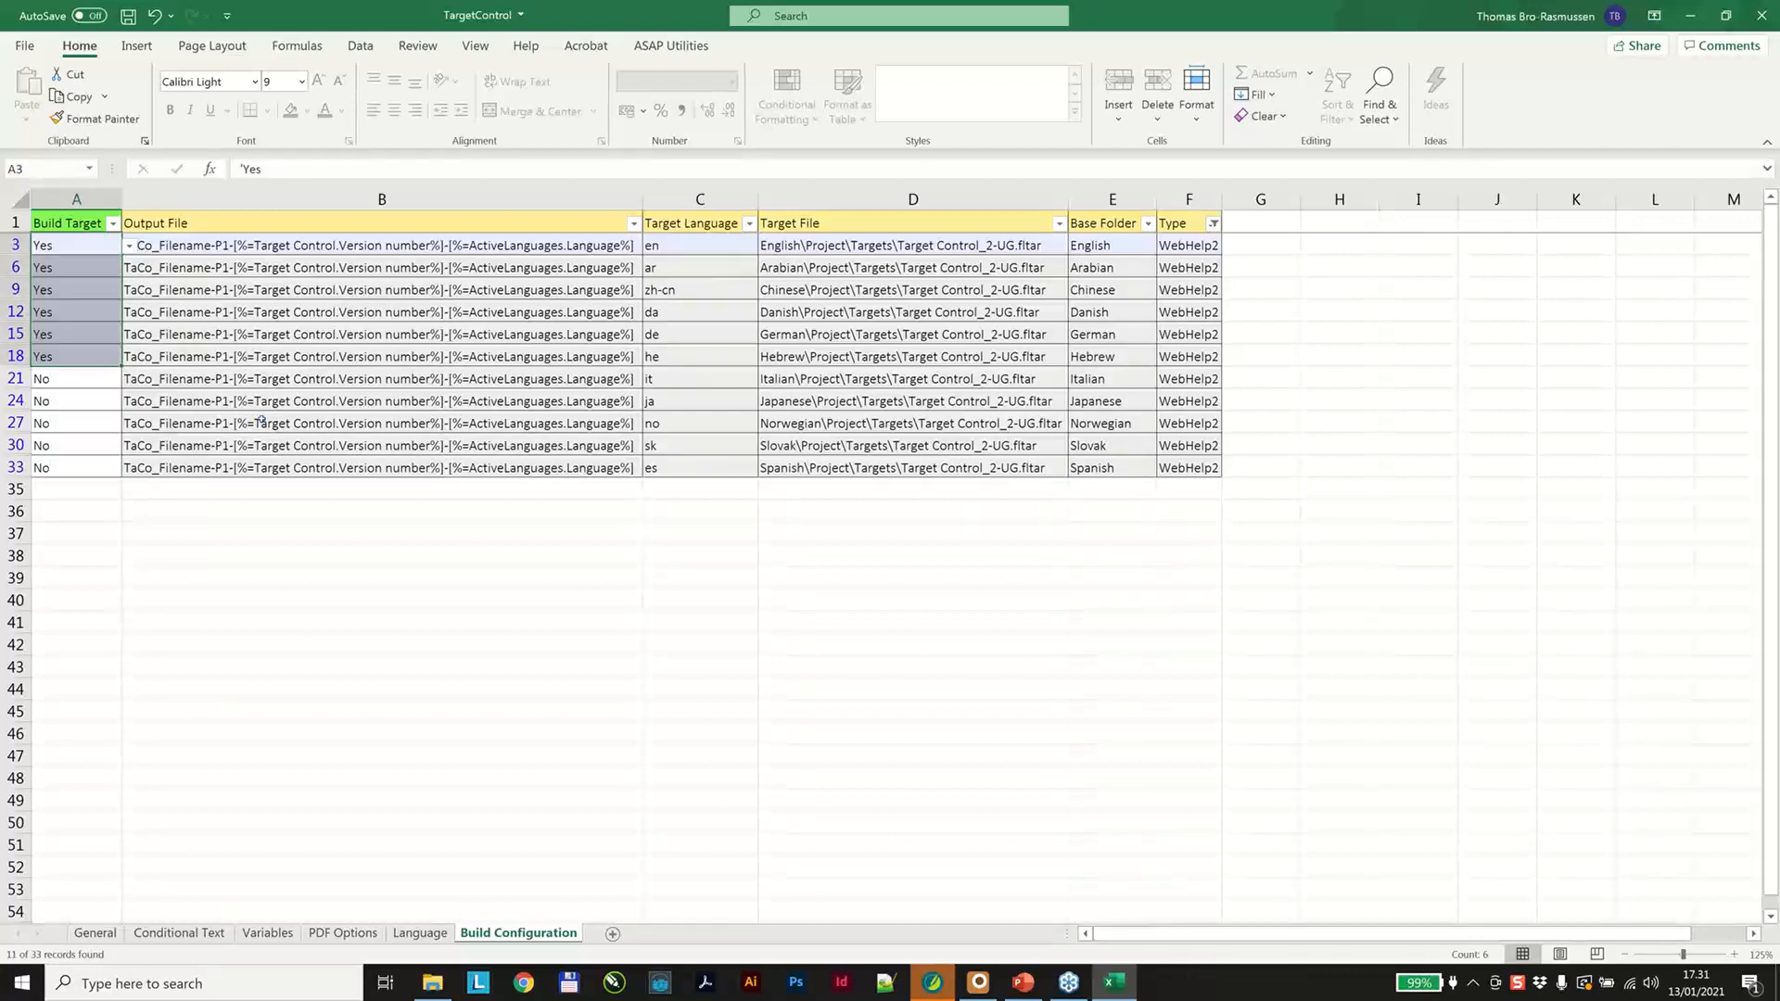
{"action": "key", "text": "ctrl+s"}
{"action": "left_click", "coordinate": [1759, 19]}
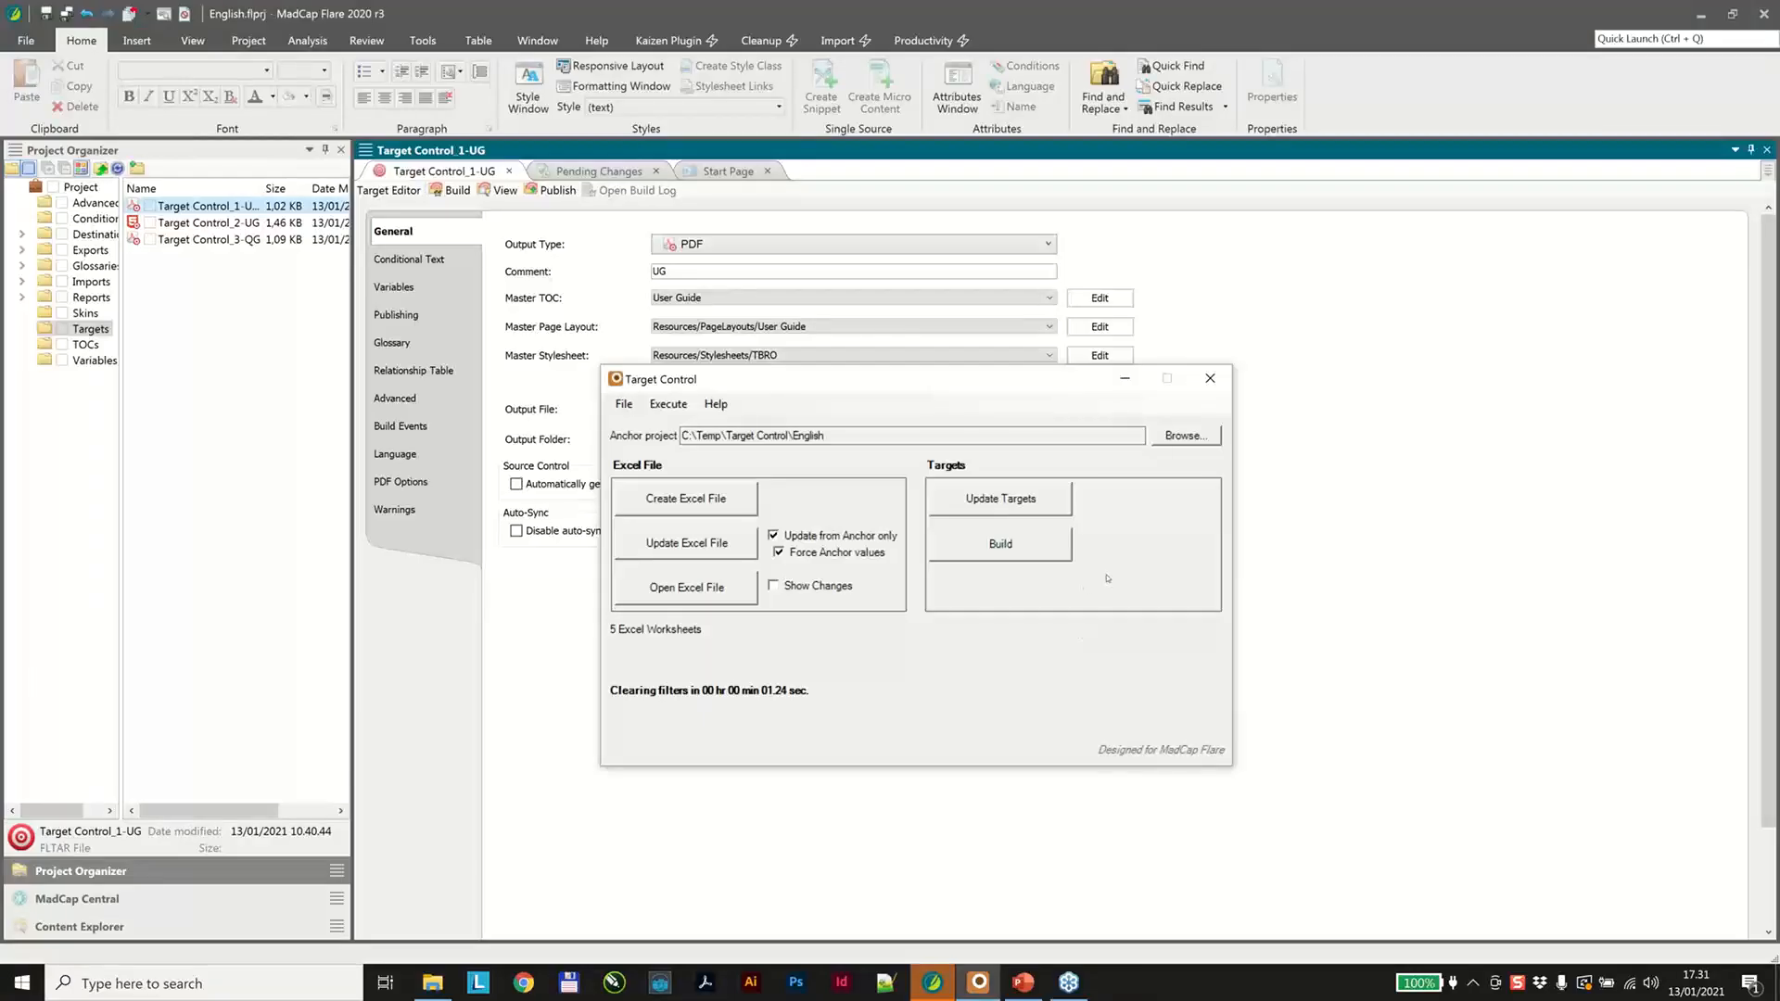
Build the targets marked Yes in the workbook with Target Control, and minimize the Flare window.
{"action": "left_click", "coordinate": [1030, 555]}
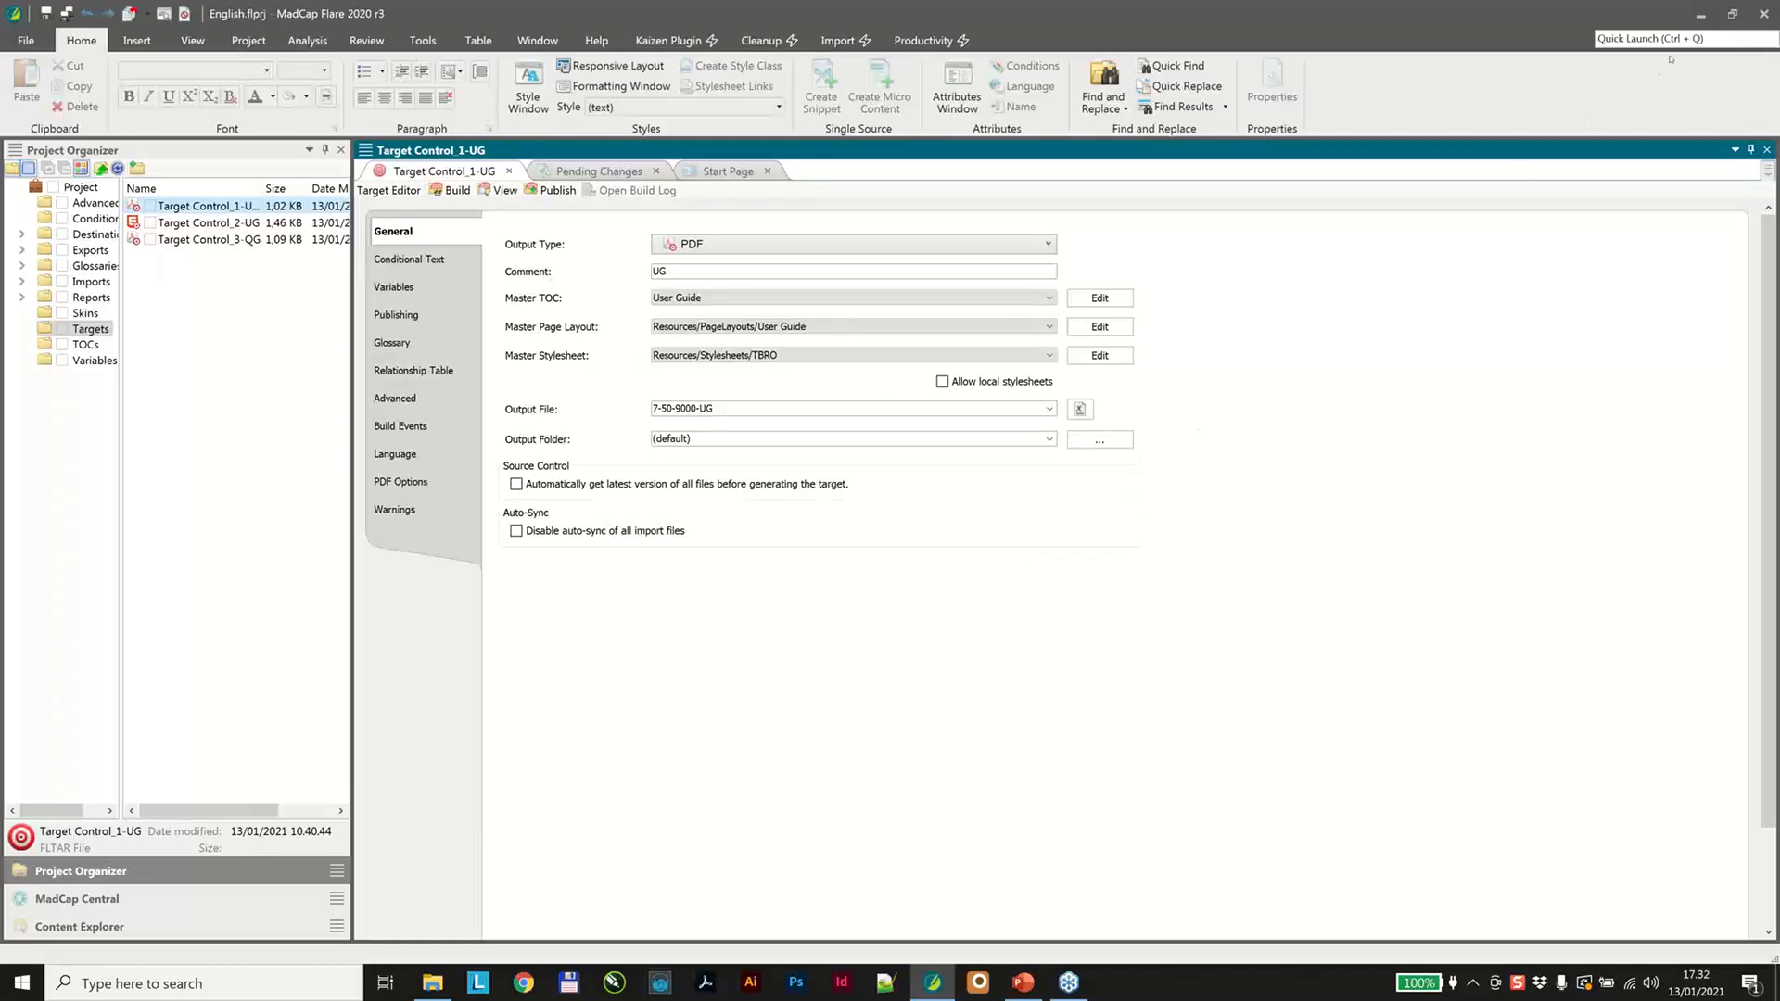
{"action": "left_click", "coordinate": [1701, 14]}
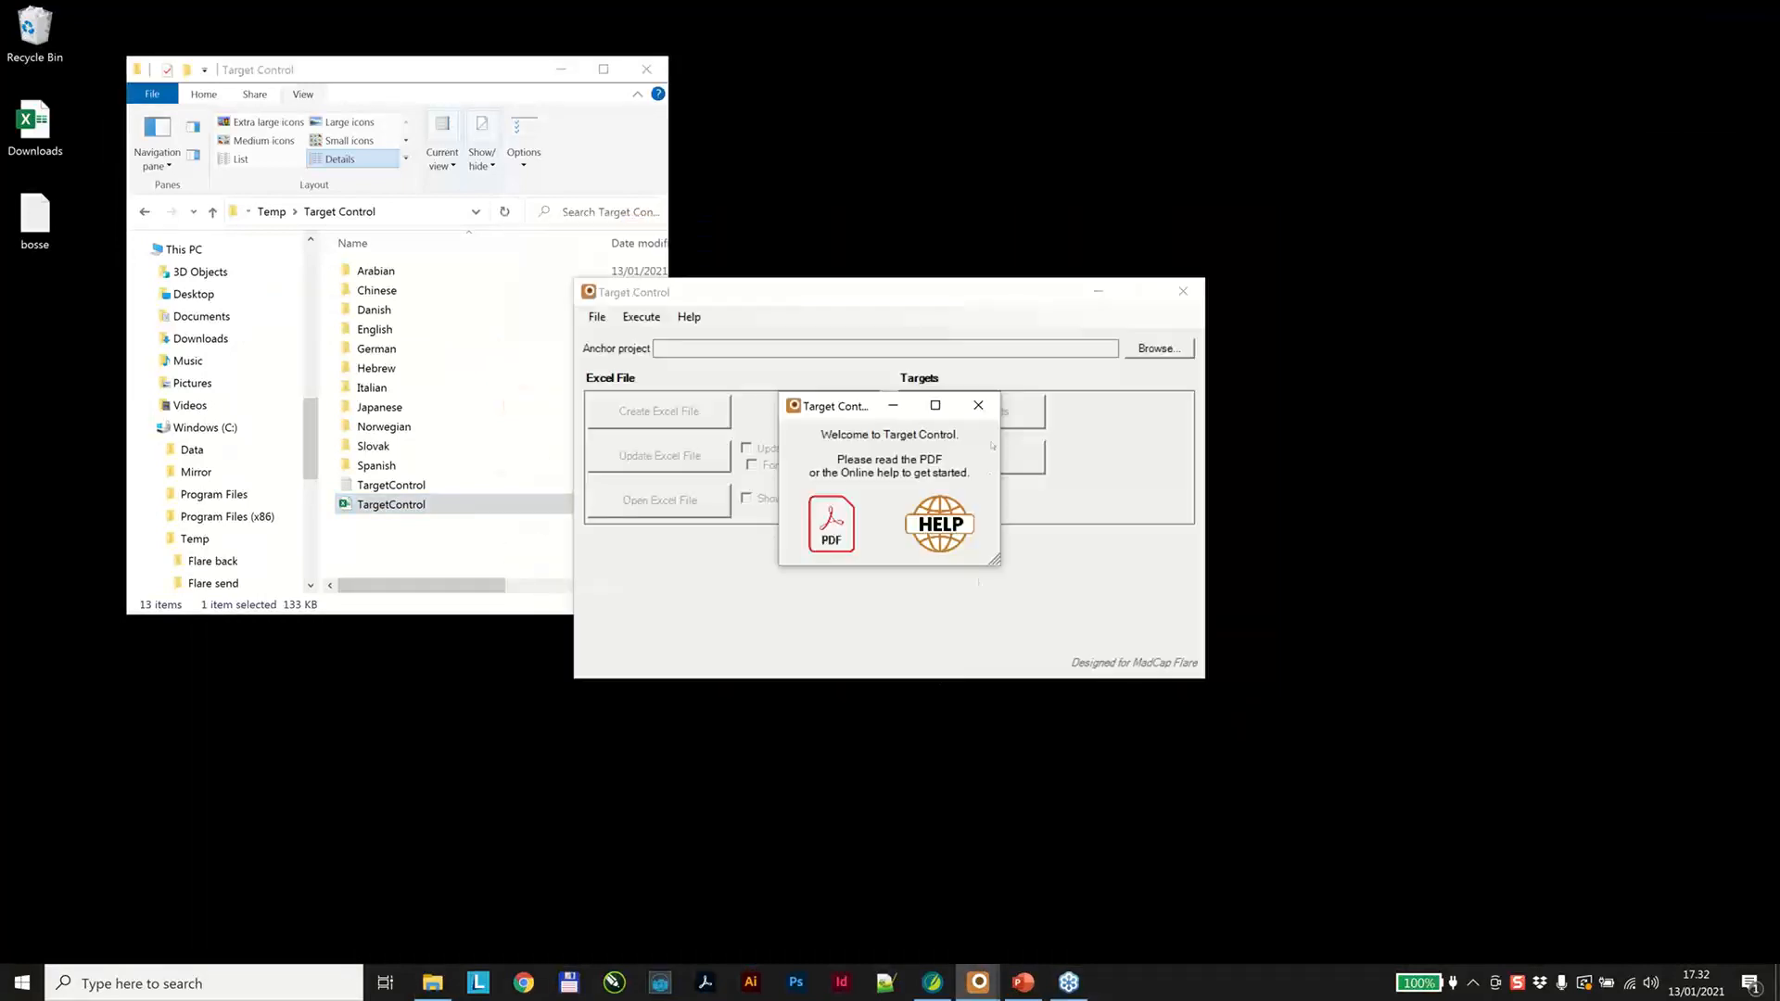
Dismiss Target Control's welcome message and set the anchor project to C:\Temp\Target Control\English.
{"action": "left_click", "coordinate": [988, 413]}
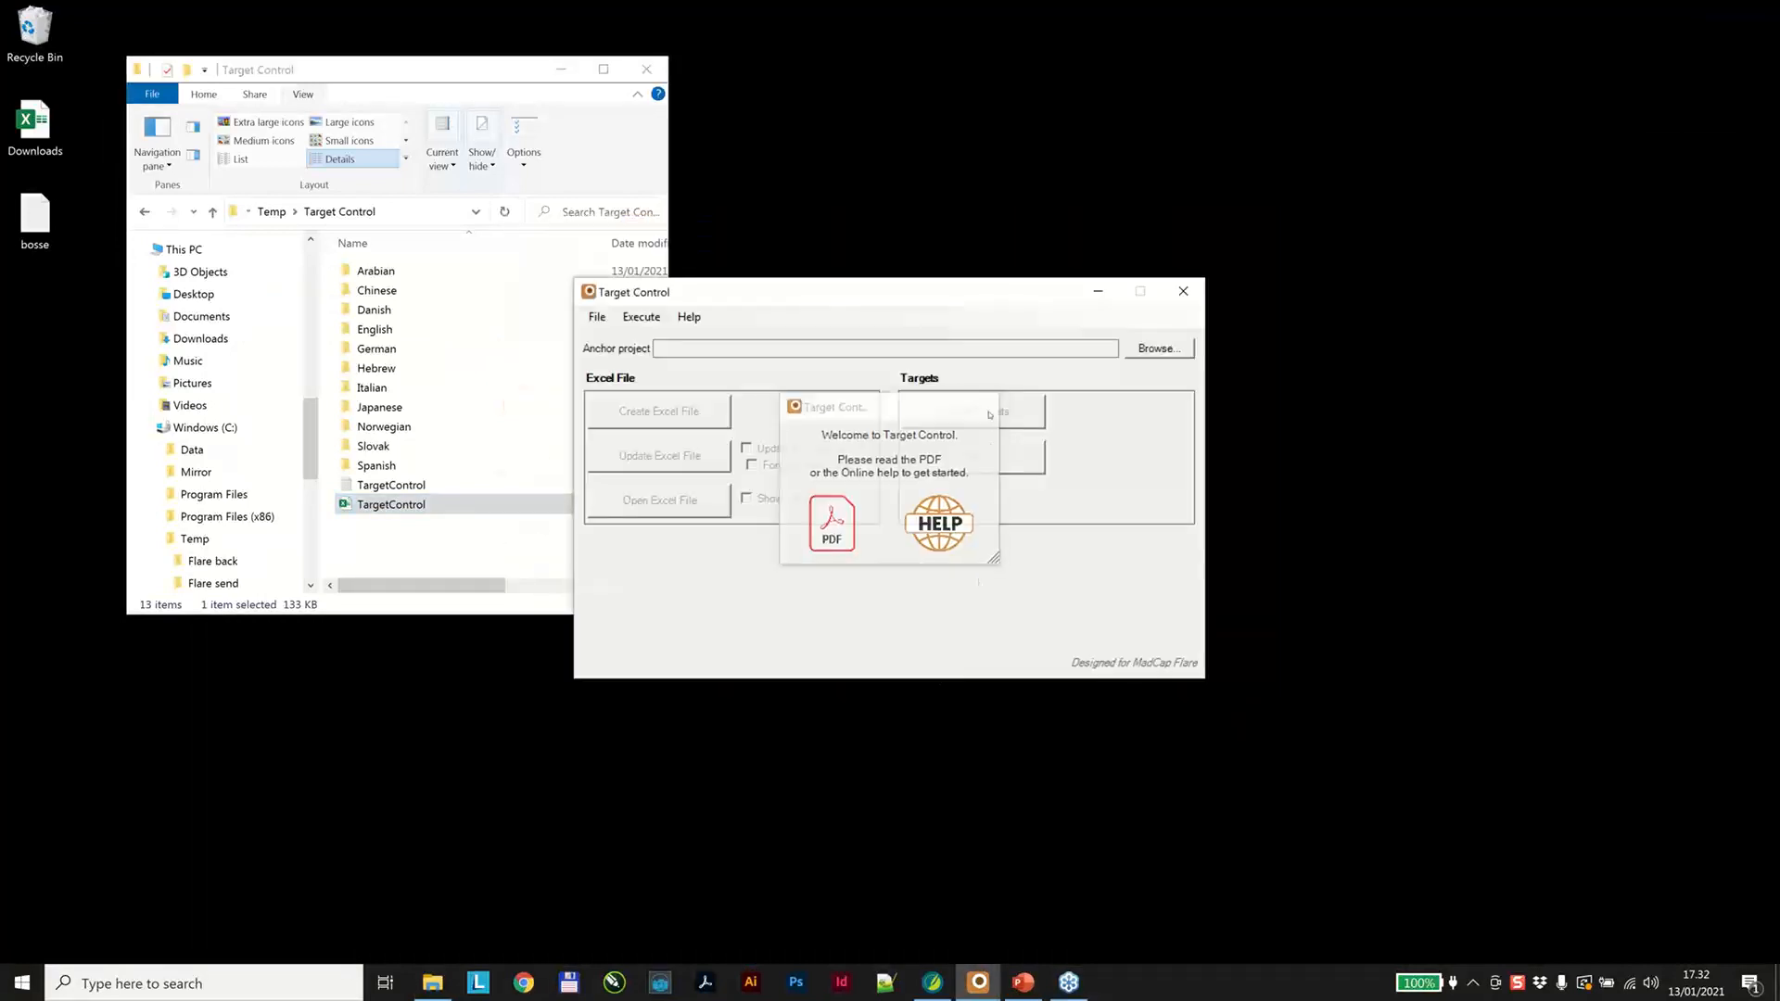
{"action": "left_click", "coordinate": [1157, 349]}
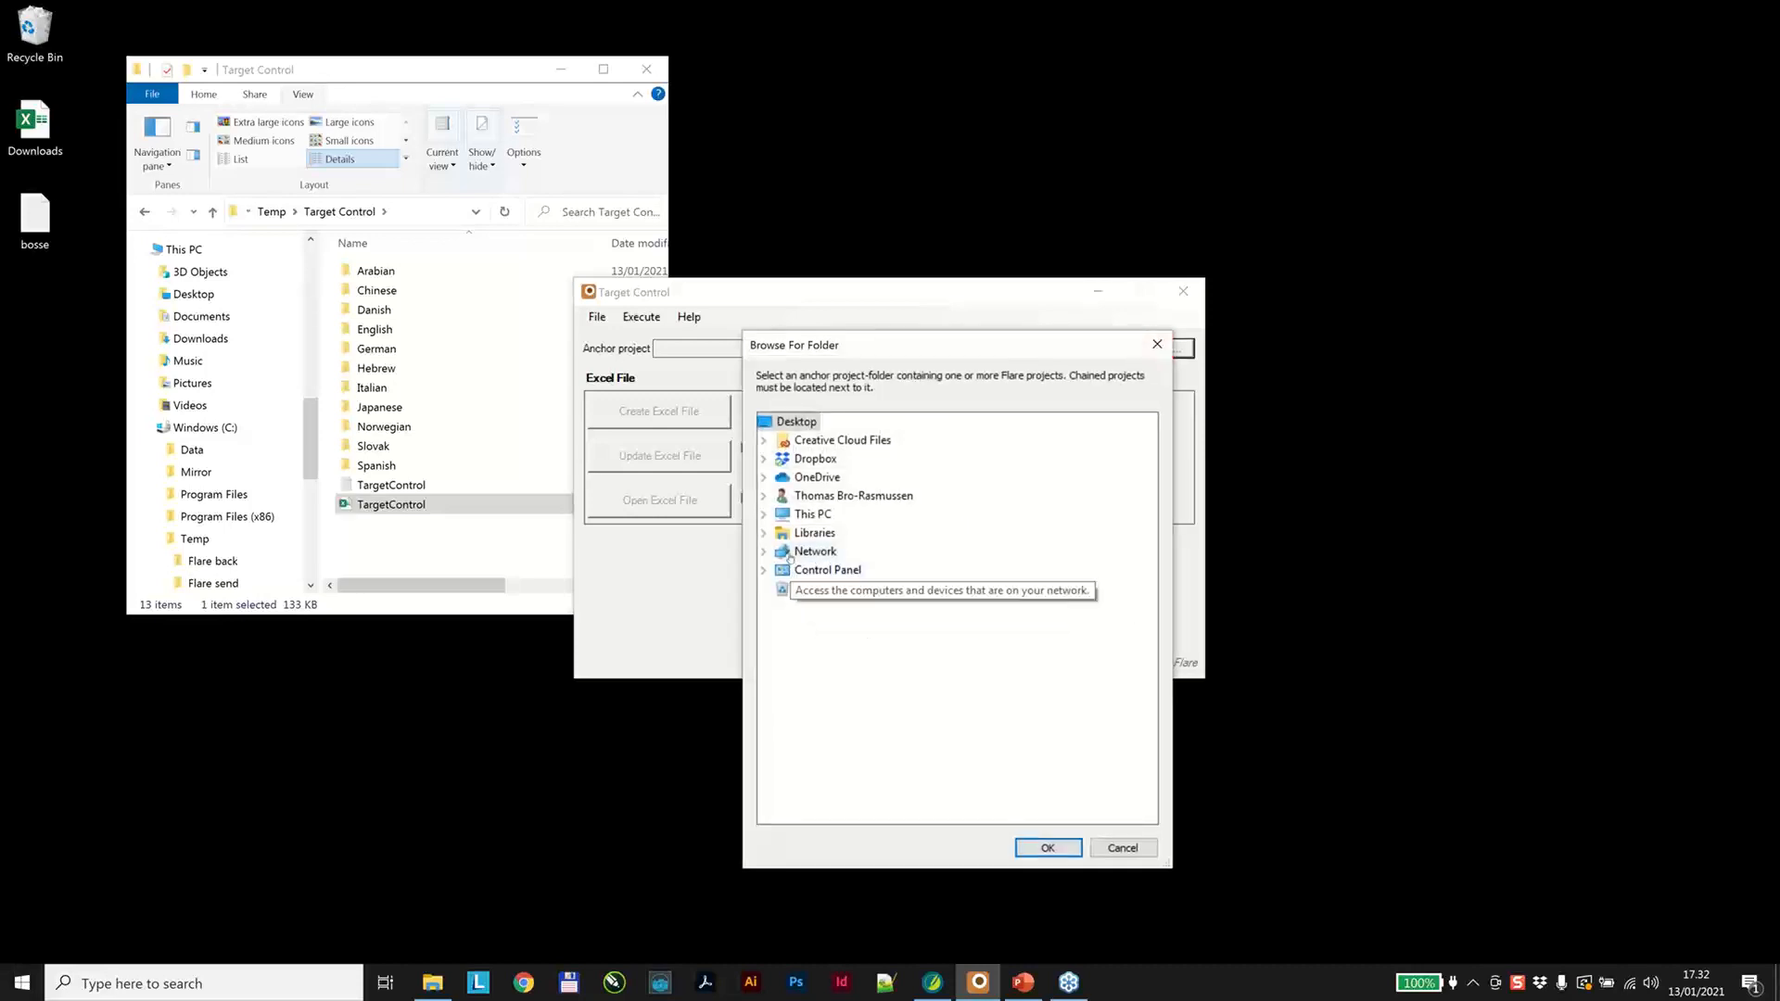
{"action": "left_click", "coordinate": [764, 516]}
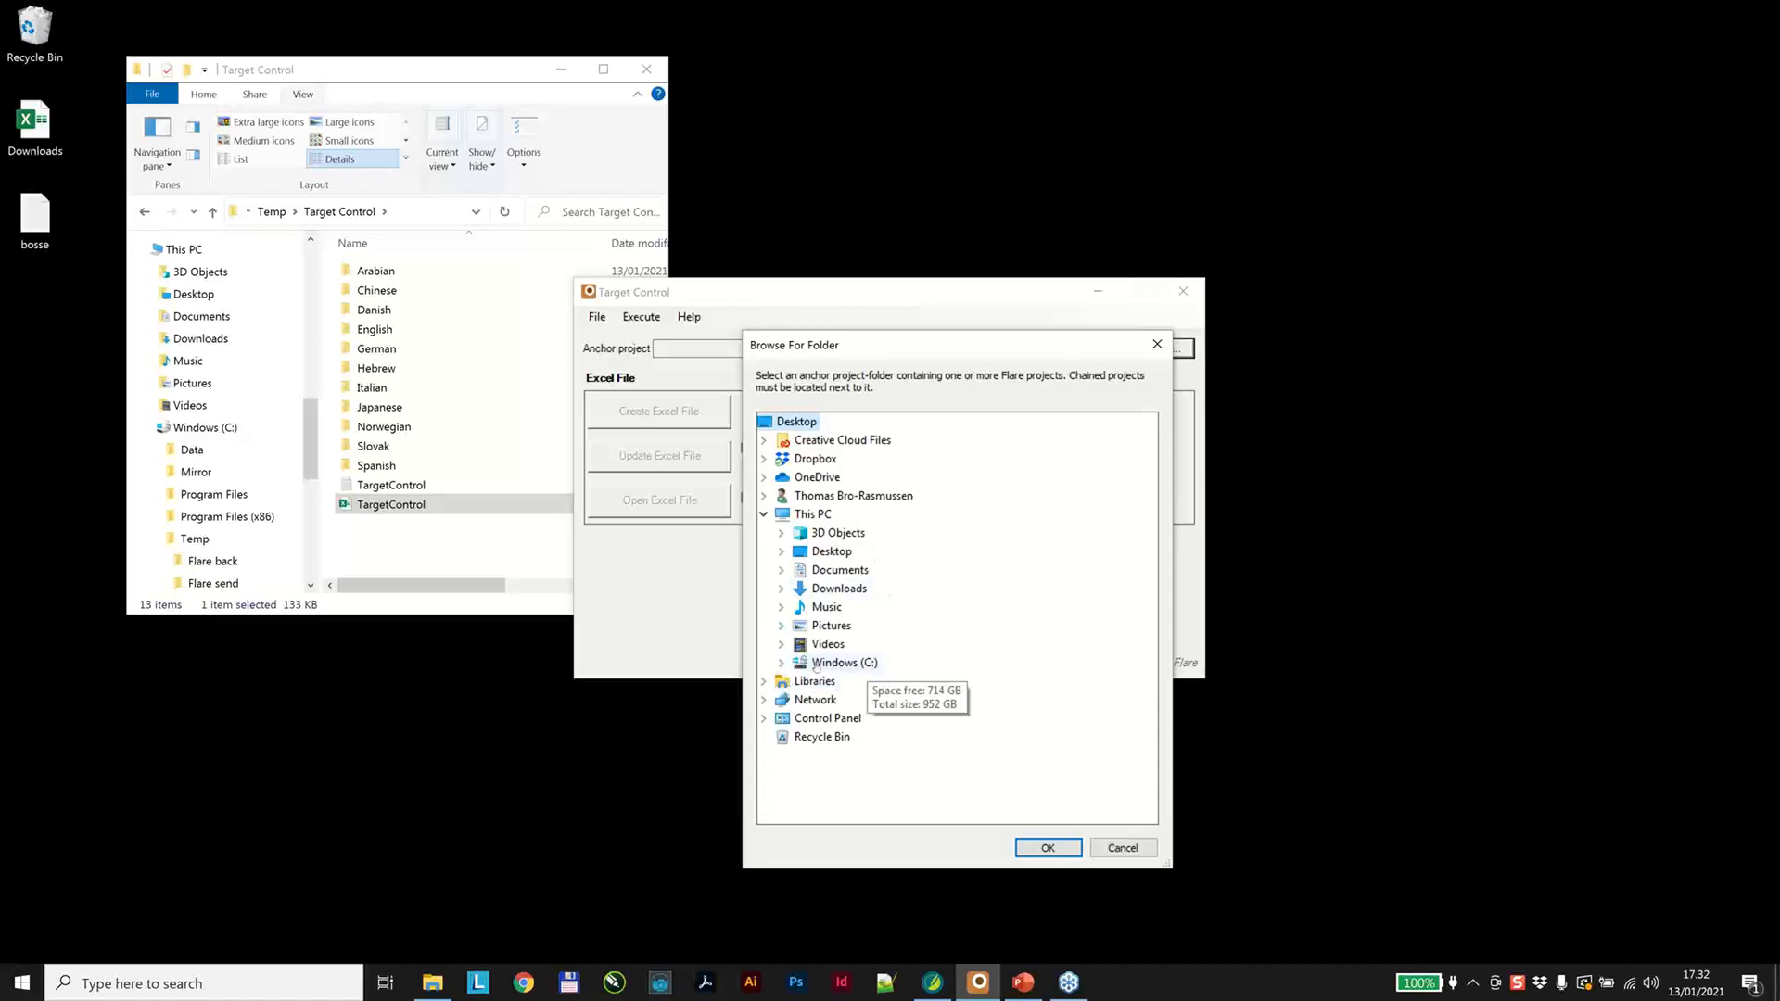
{"action": "left_click", "coordinate": [781, 663]}
{"action": "left_click", "coordinate": [800, 757]}
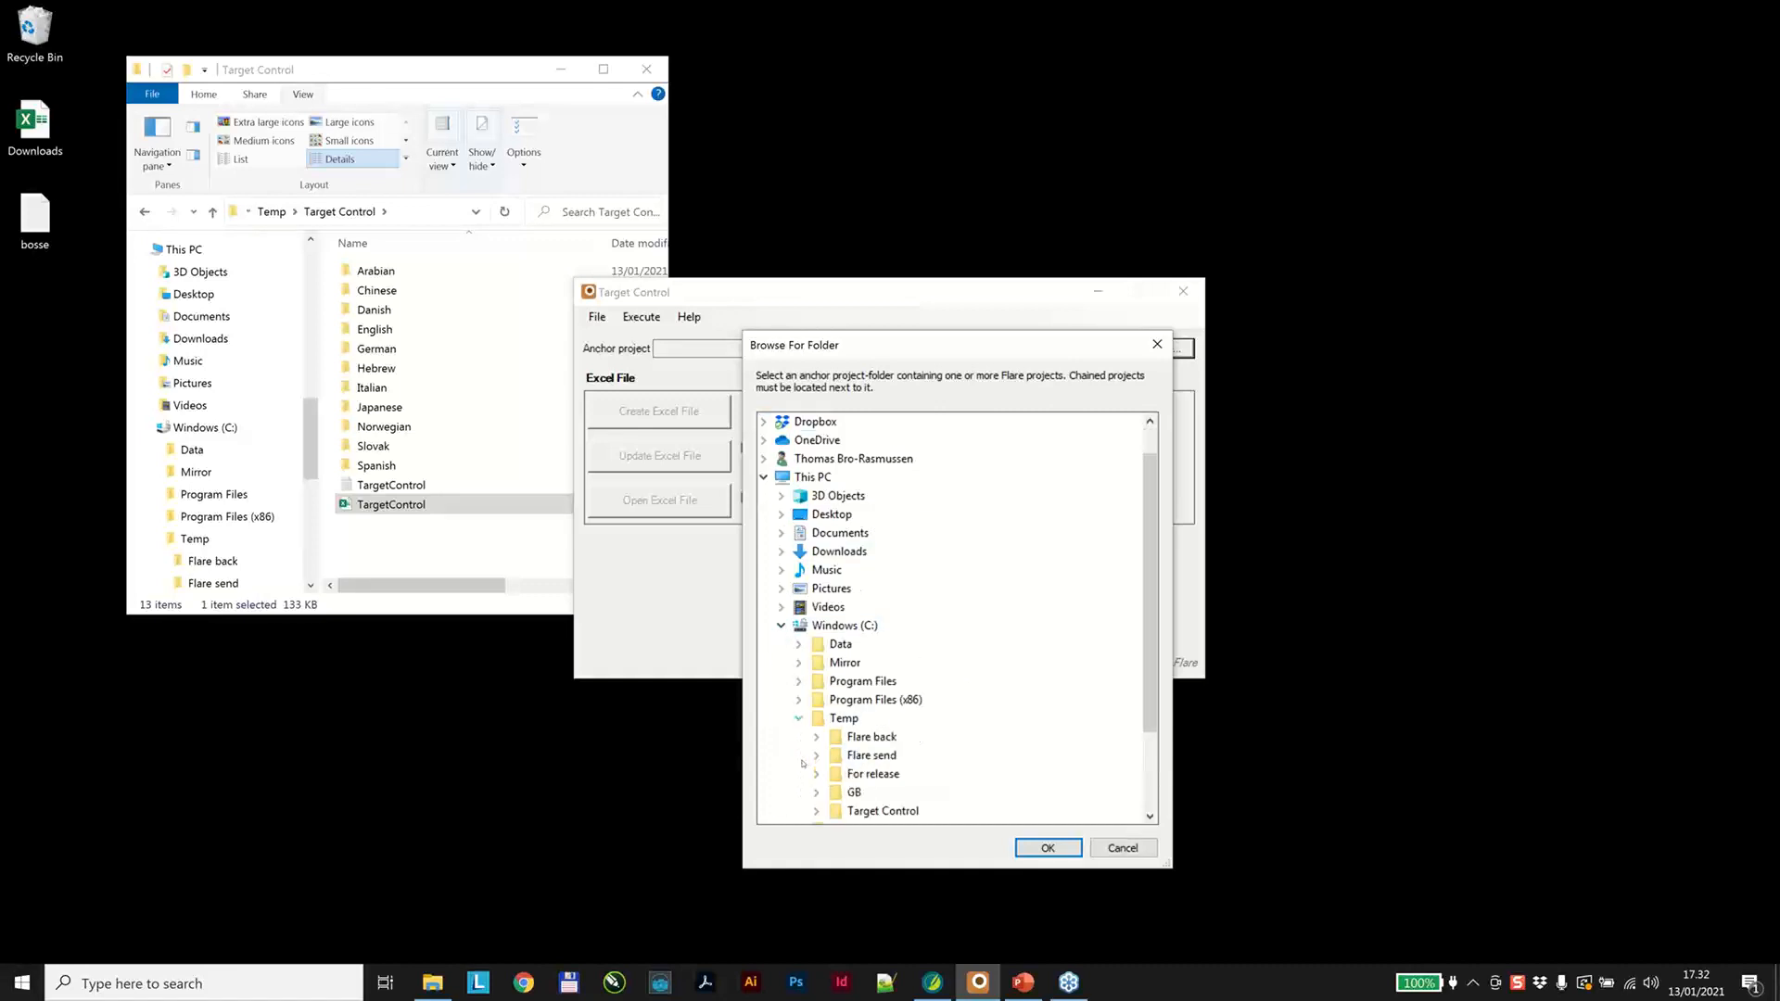
{"action": "double_click", "coordinate": [867, 812]}
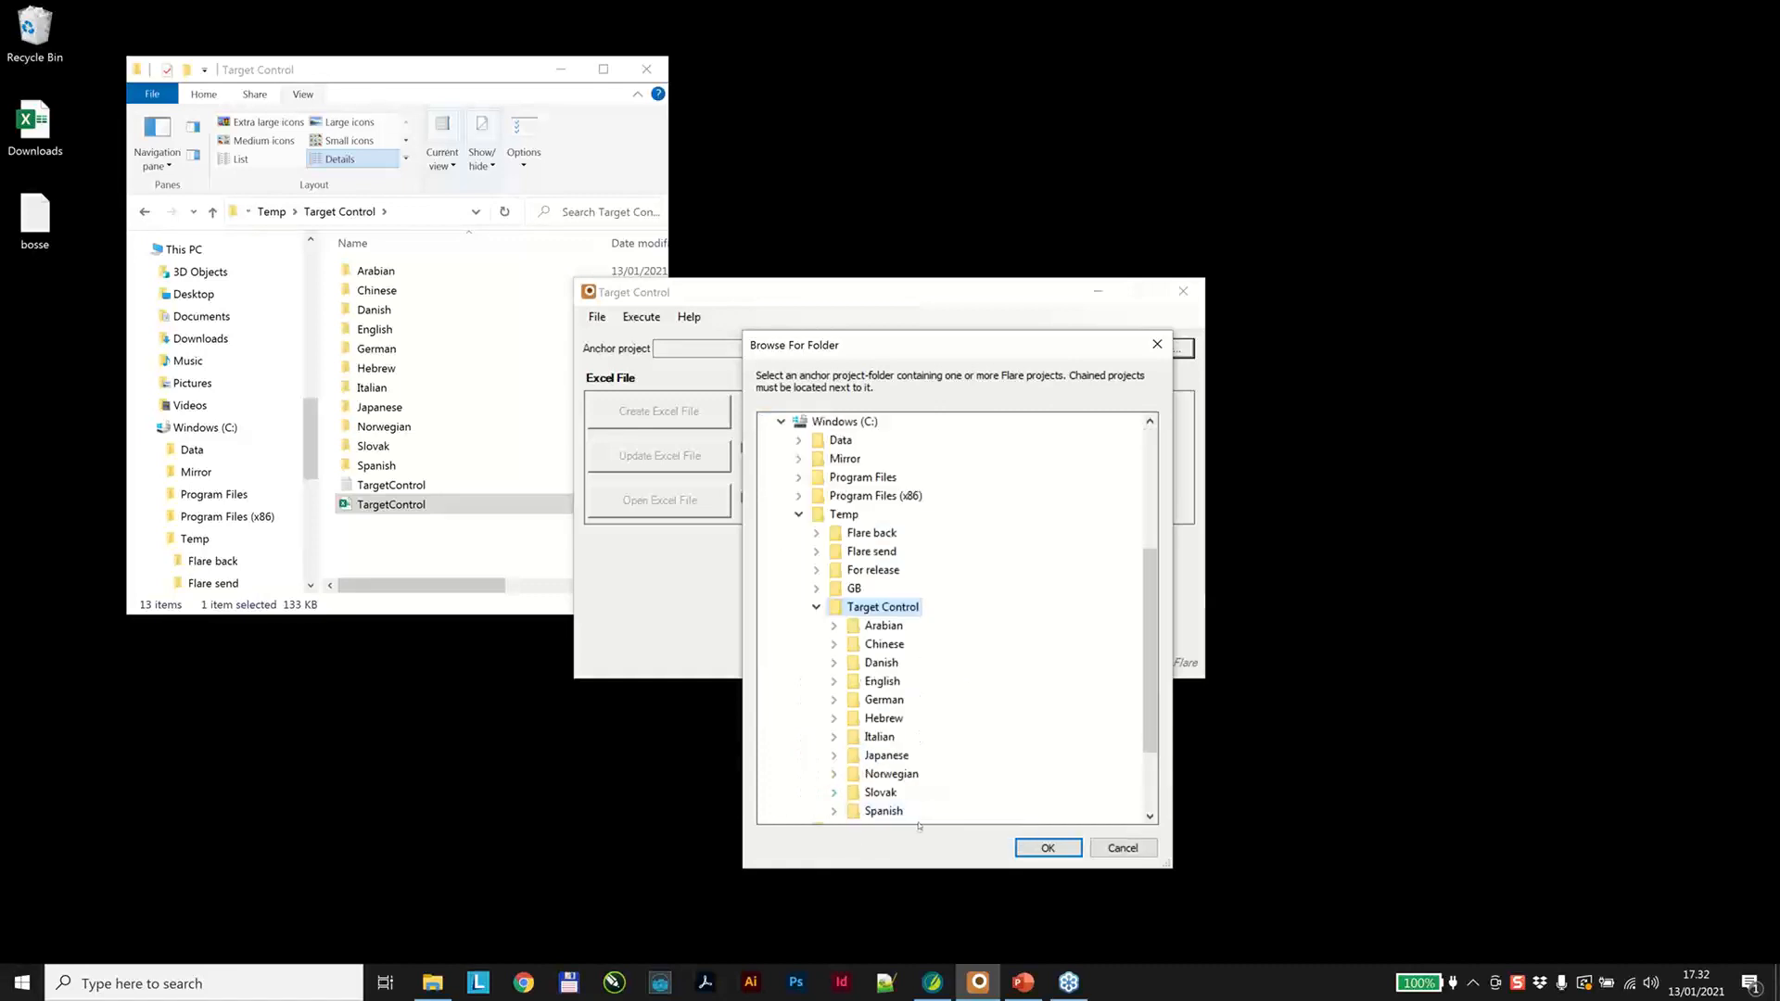
{"action": "double_click", "coordinate": [879, 681]}
{"action": "left_click", "coordinate": [1048, 849]}
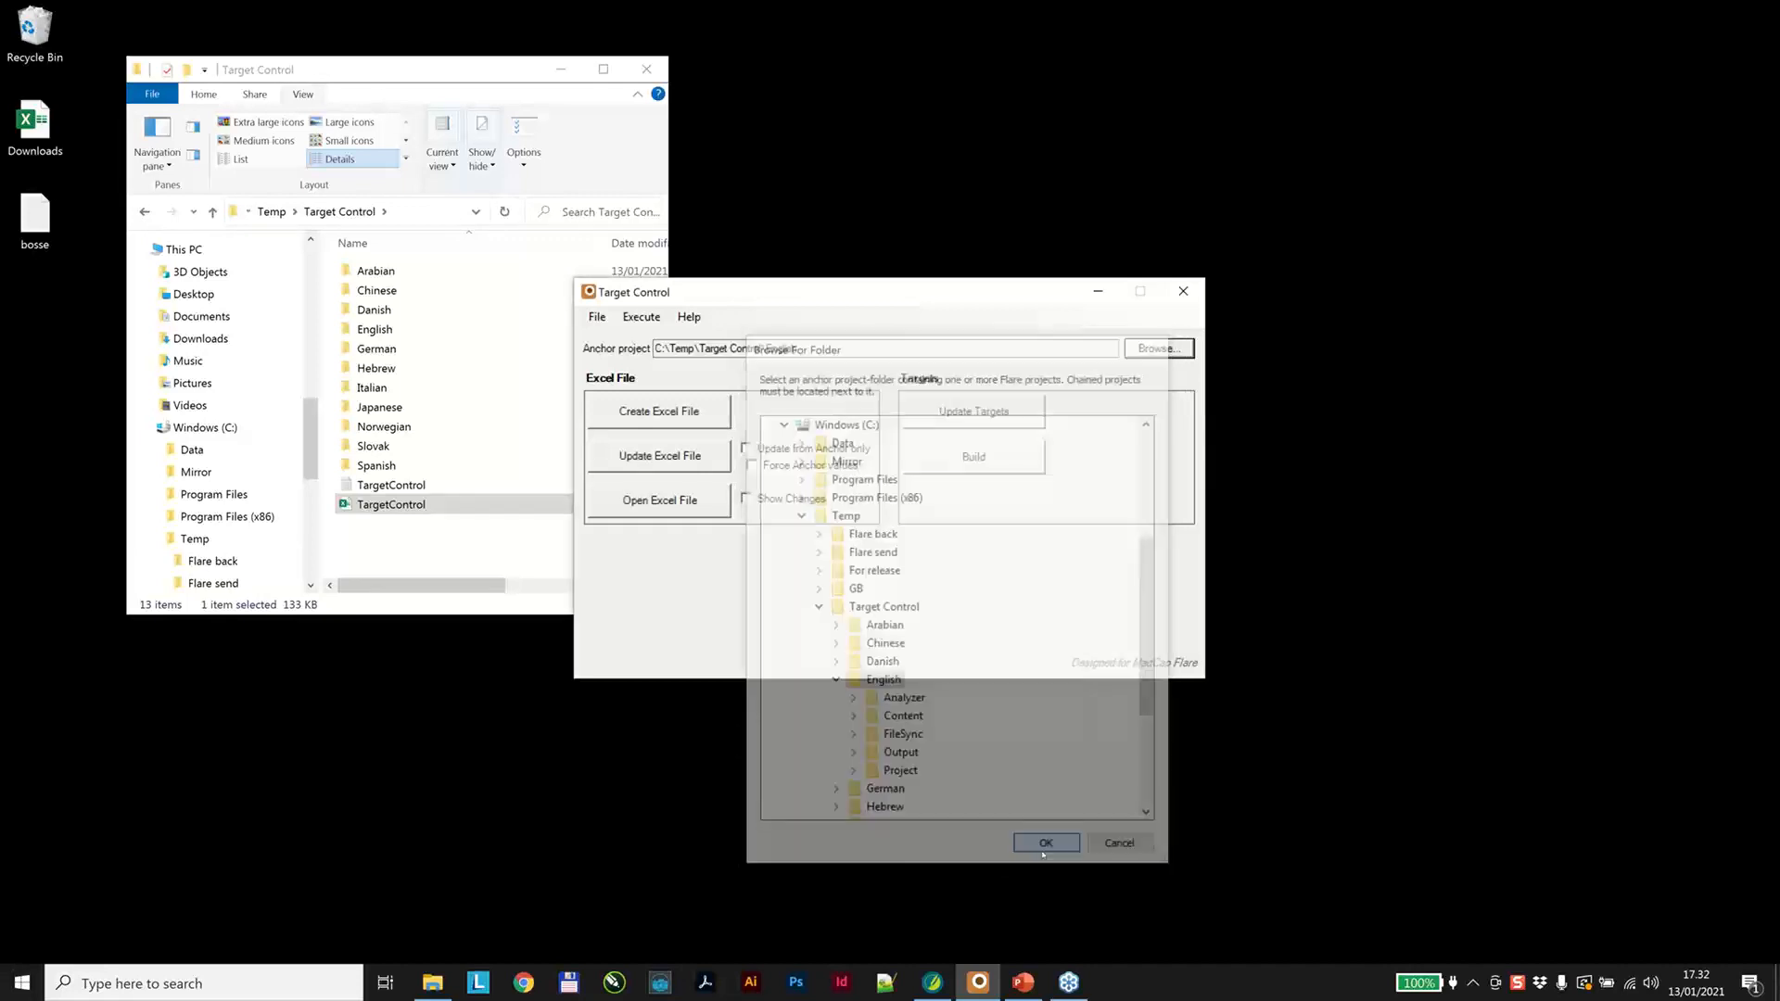
Create the Excel file, accepting to update the existing one instead, and open the workbook on its Build Configuration sheet.
{"action": "left_click", "coordinate": [659, 411]}
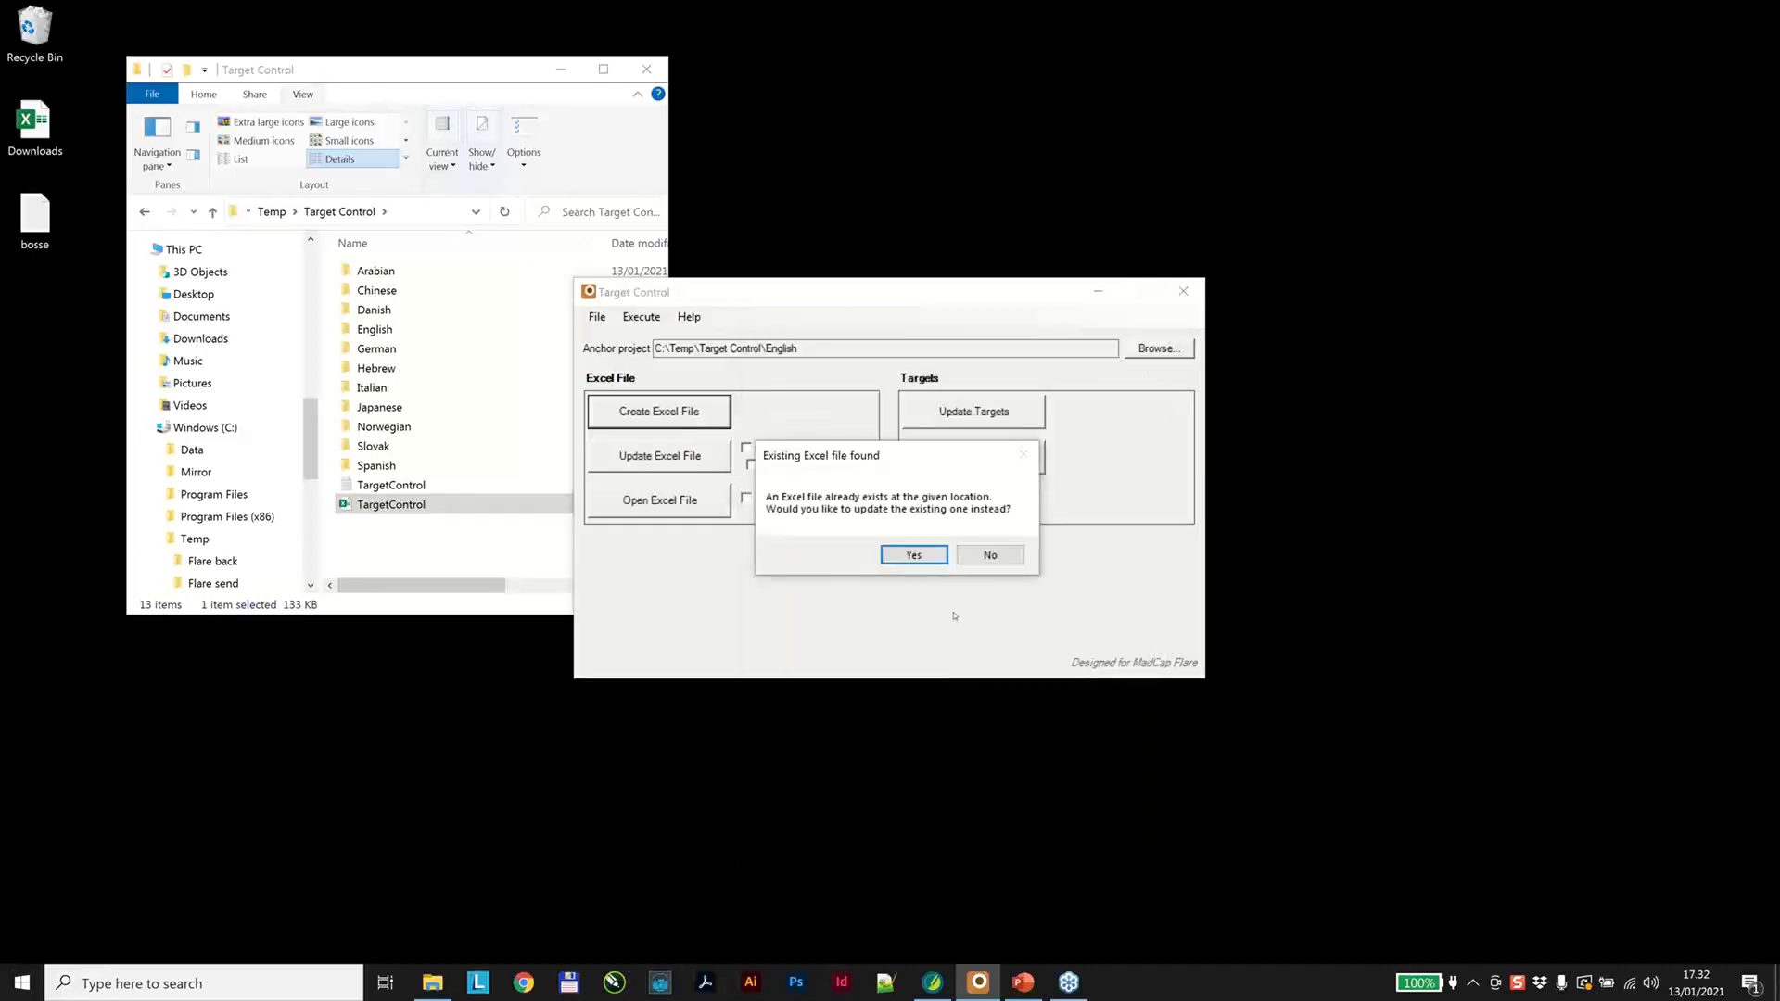
{"action": "left_click", "coordinate": [894, 559]}
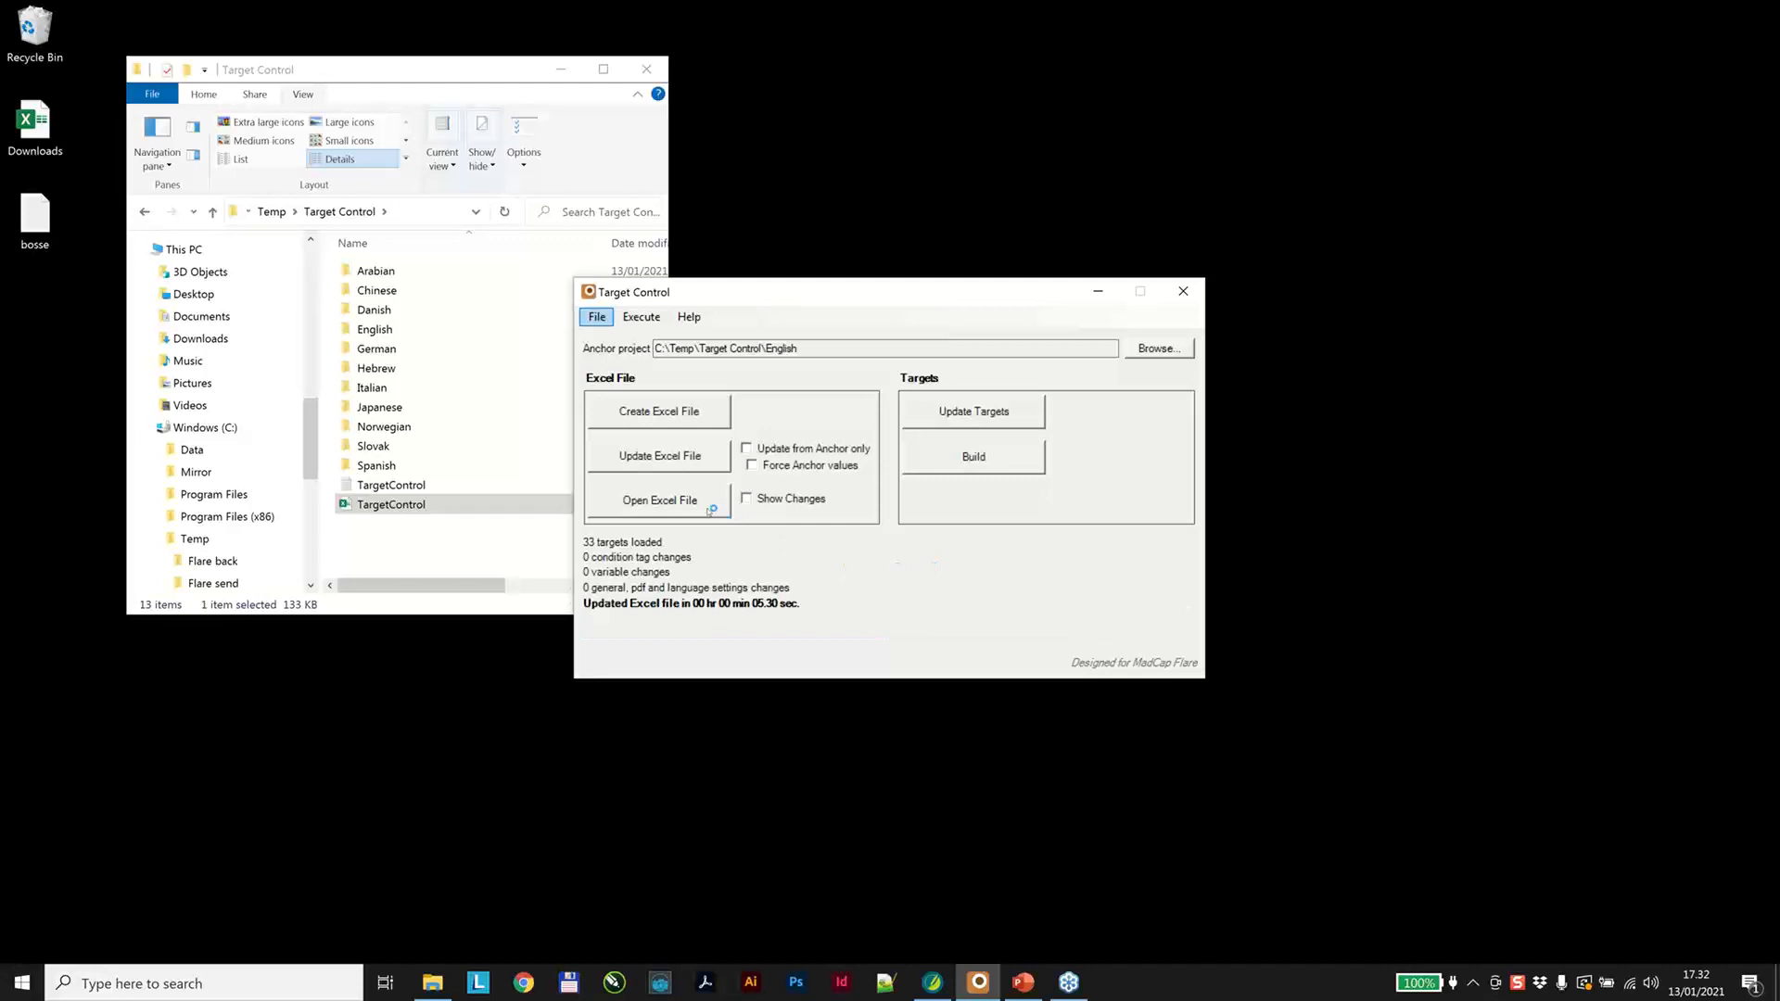
{"action": "left_click", "coordinate": [709, 511]}
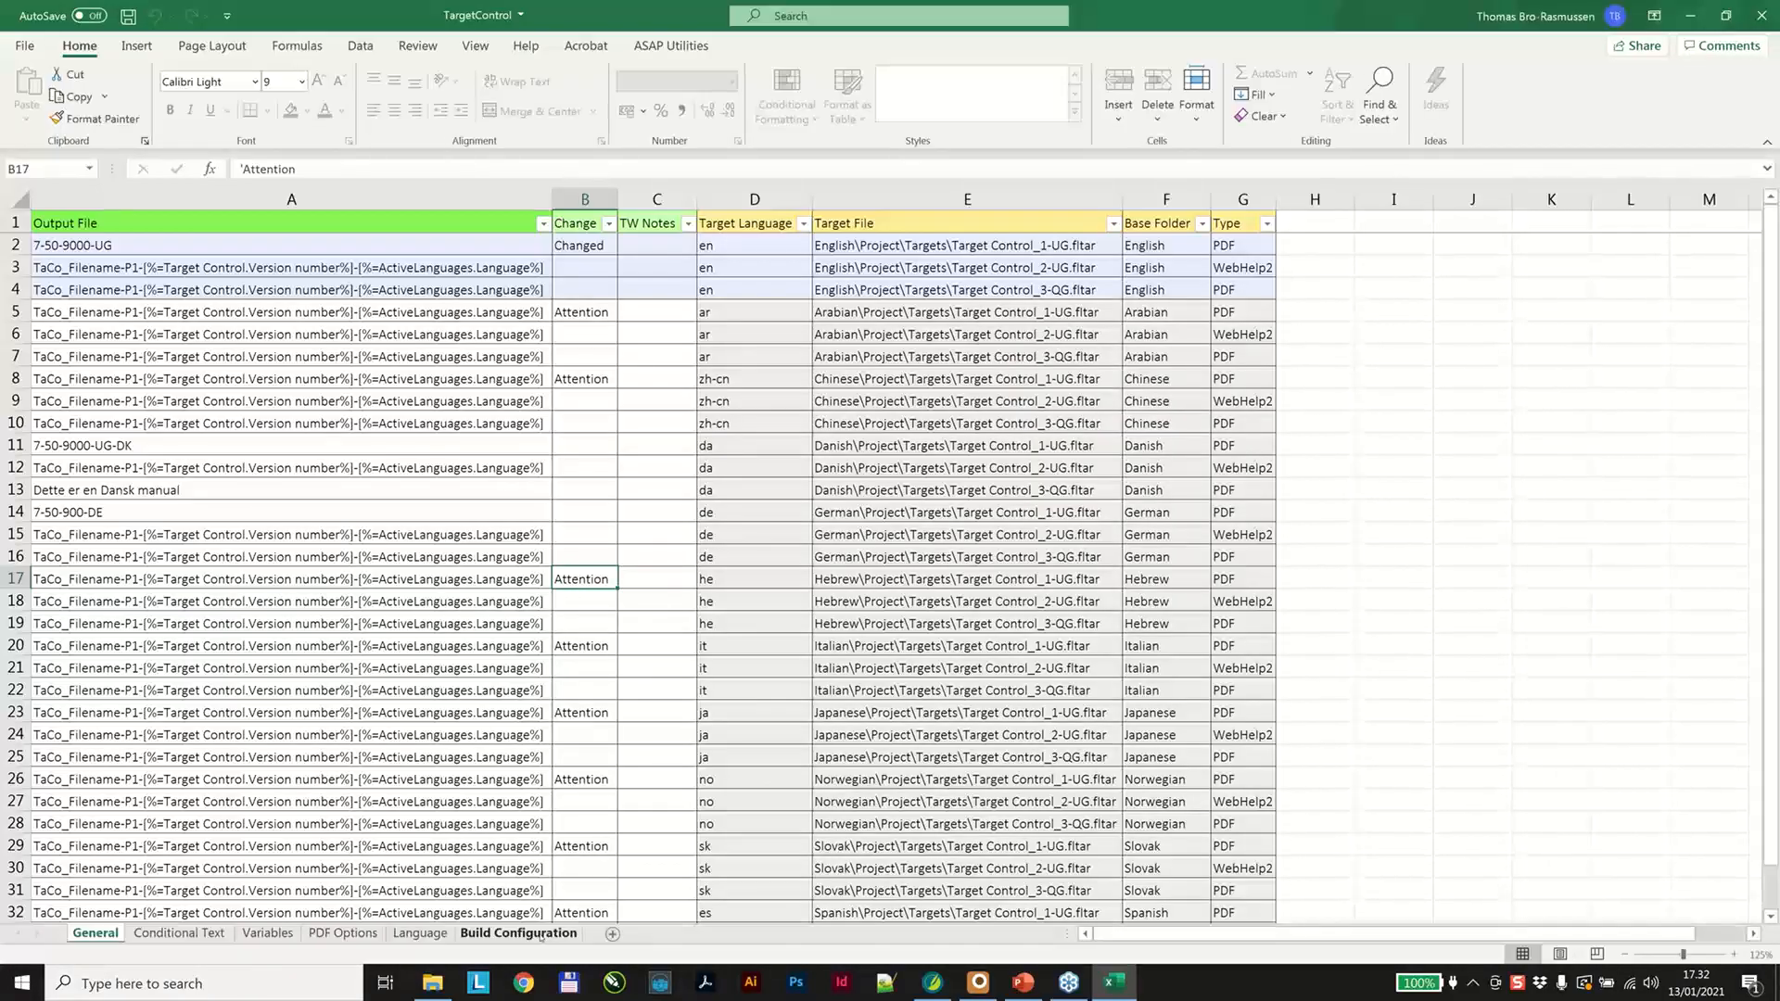
{"action": "left_click", "coordinate": [518, 934]}
Set Build Target to Yes for the first English target and fill it down through the last Arabian target.
{"action": "left_click", "coordinate": [74, 245]}
{"action": "left_click", "coordinate": [129, 246]}
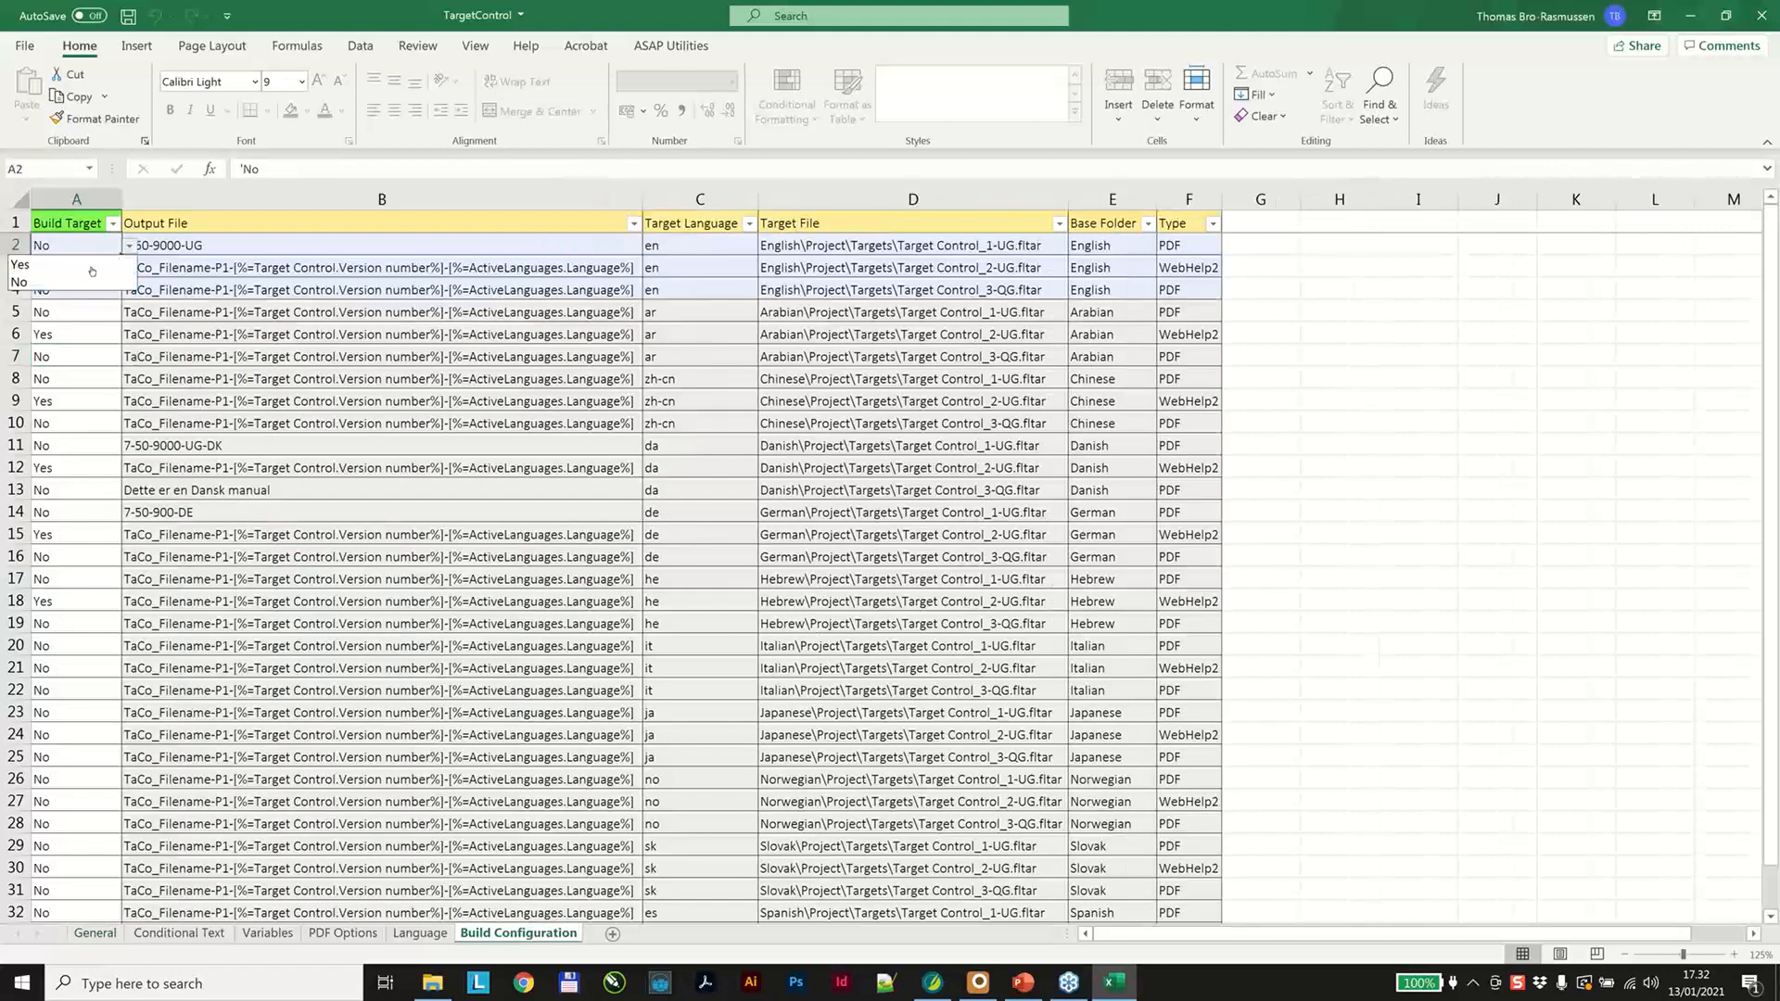
{"action": "left_click", "coordinate": [81, 265]}
{"action": "left_click_drag", "start_coordinate": [121, 257], "coordinate": [127, 405]}
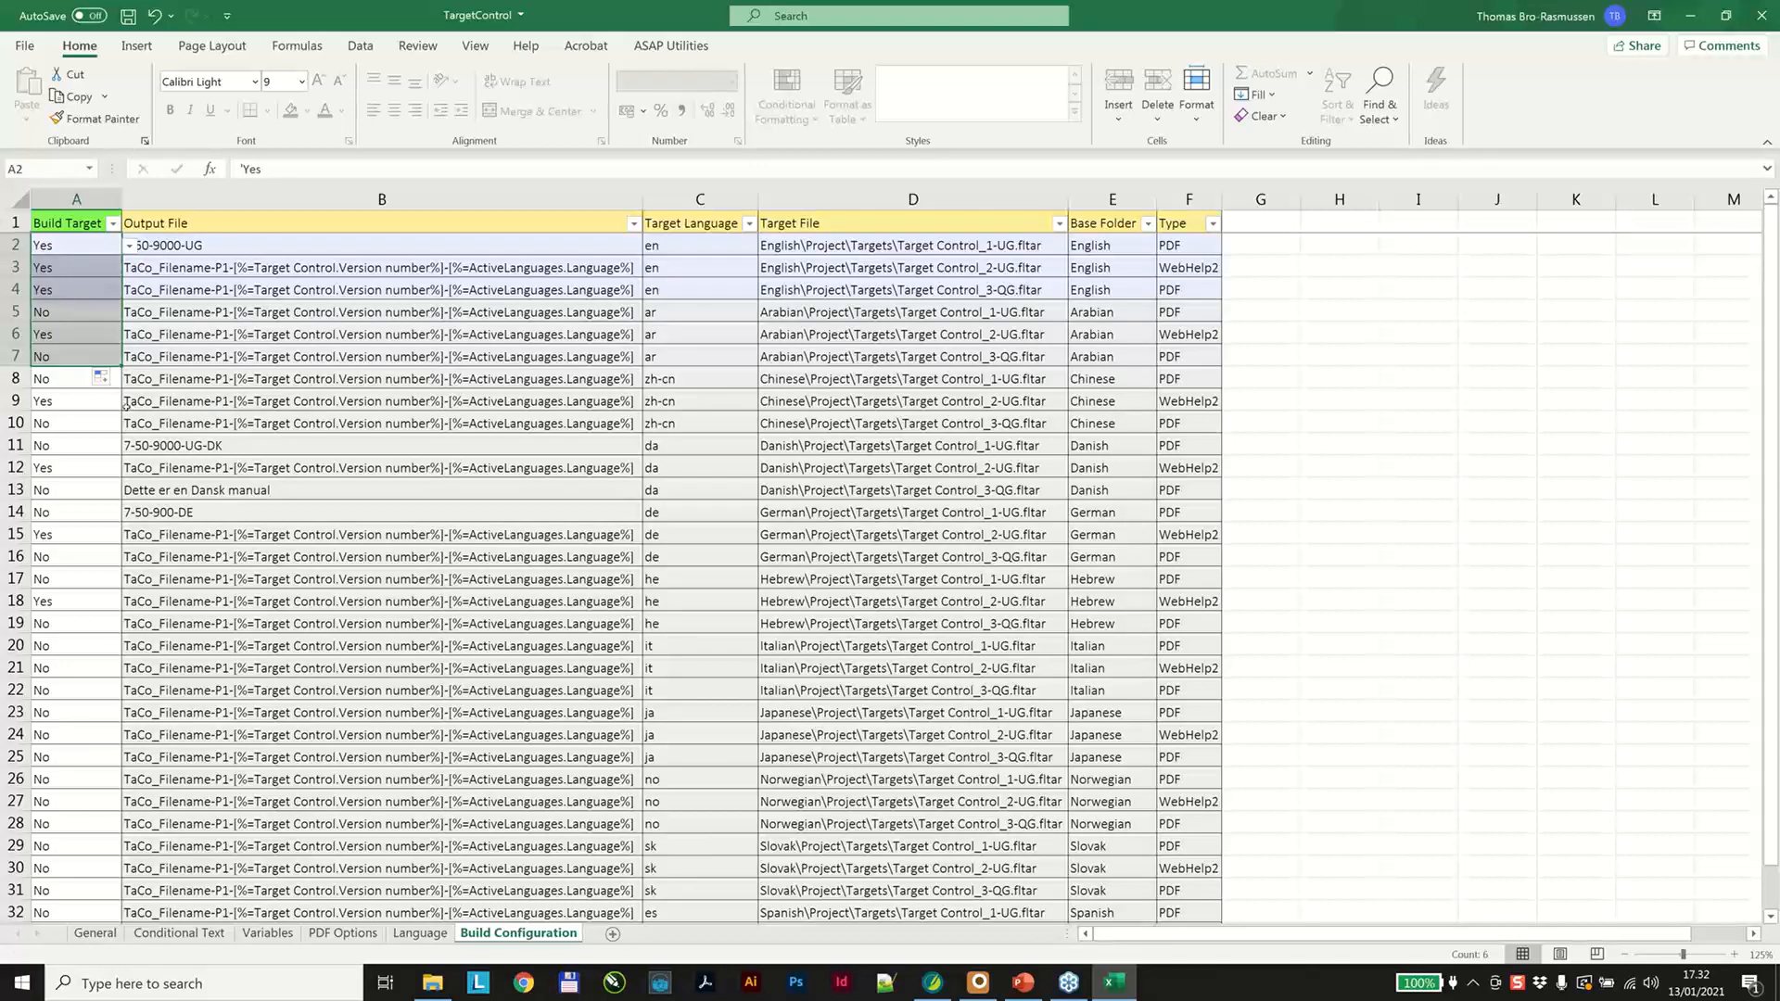
Fill Build Target with No from the first Chinese target downward, and build the marked targets in Target Control.
{"action": "left_click", "coordinate": [113, 383]}
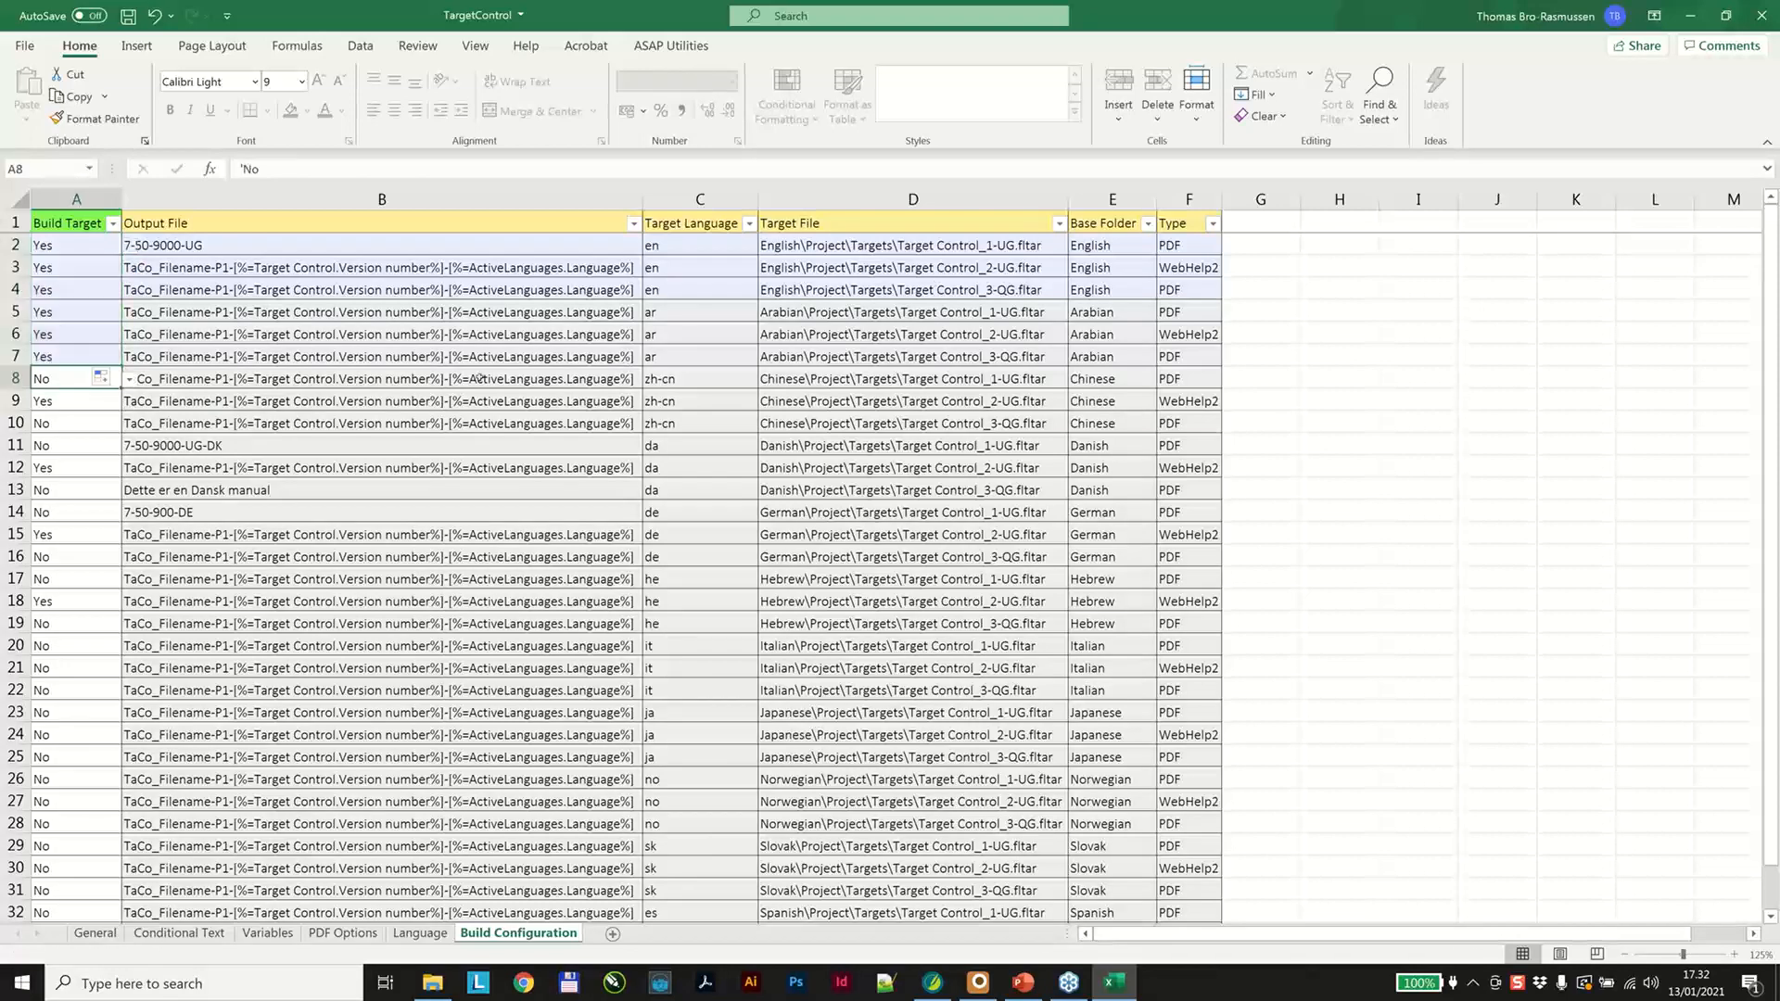
{"action": "left_click", "coordinate": [354, 377]}
{"action": "left_click", "coordinate": [113, 382]}
{"action": "left_click_drag", "start_coordinate": [122, 389], "coordinate": [199, 858]}
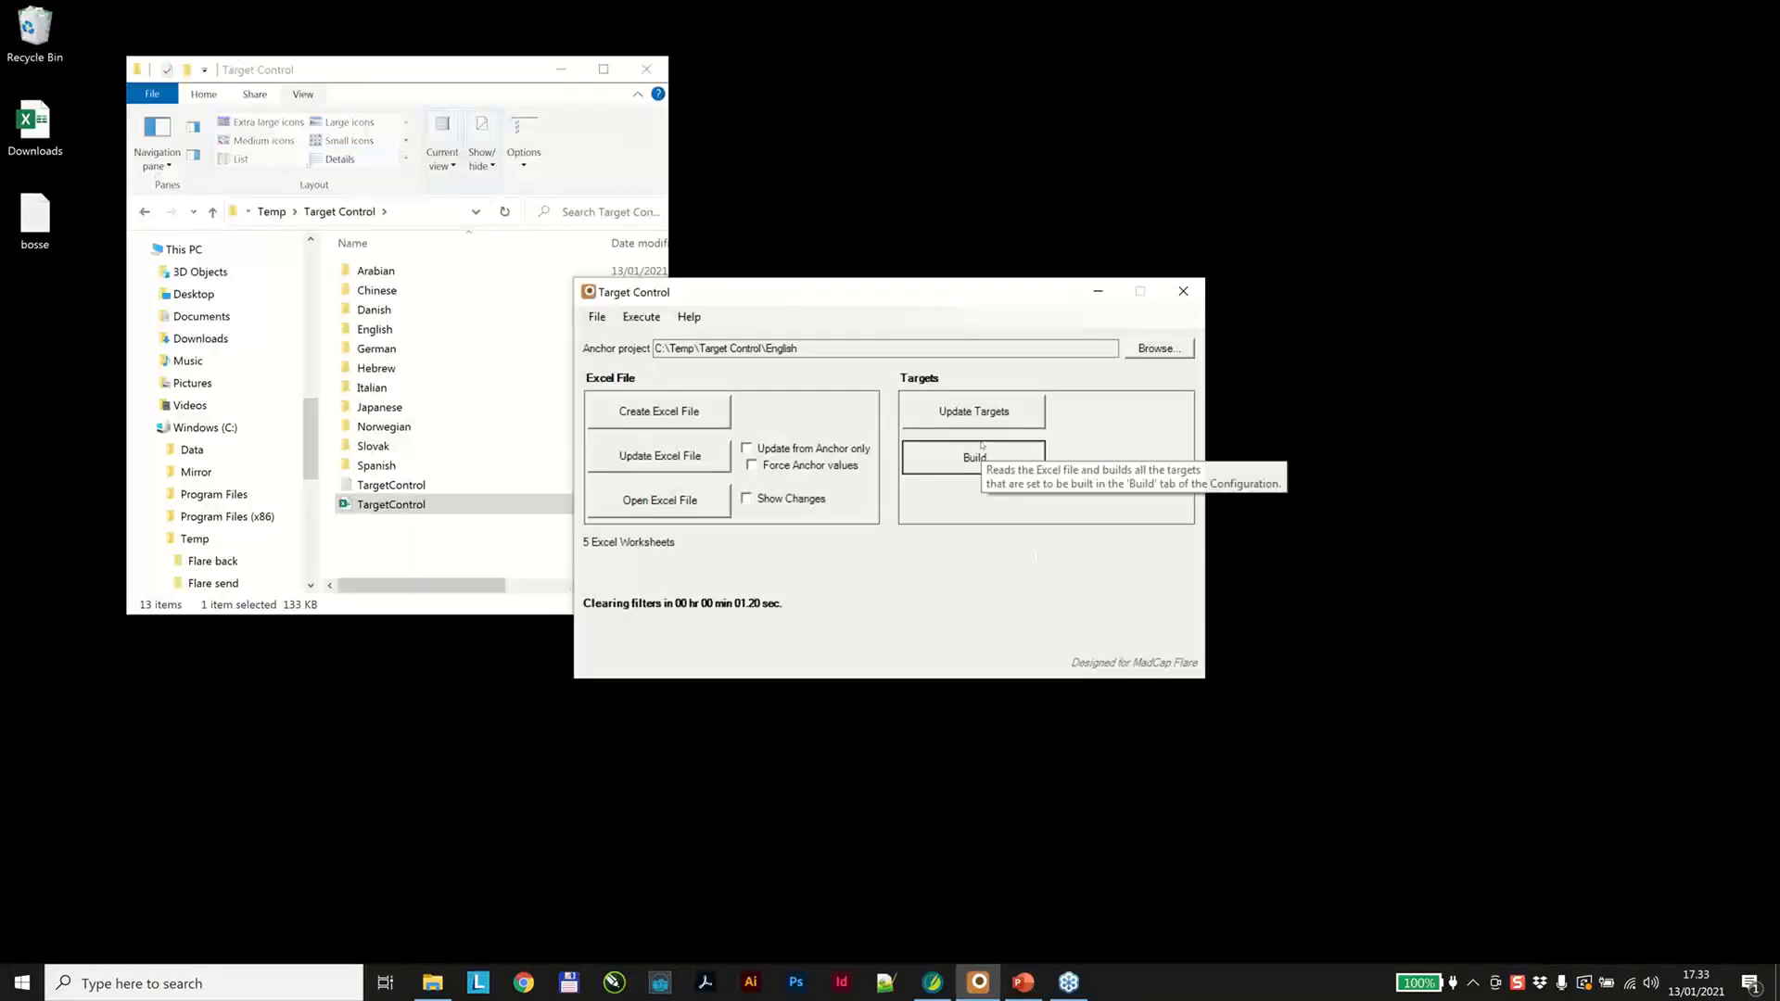
{"action": "left_click", "coordinate": [982, 445]}
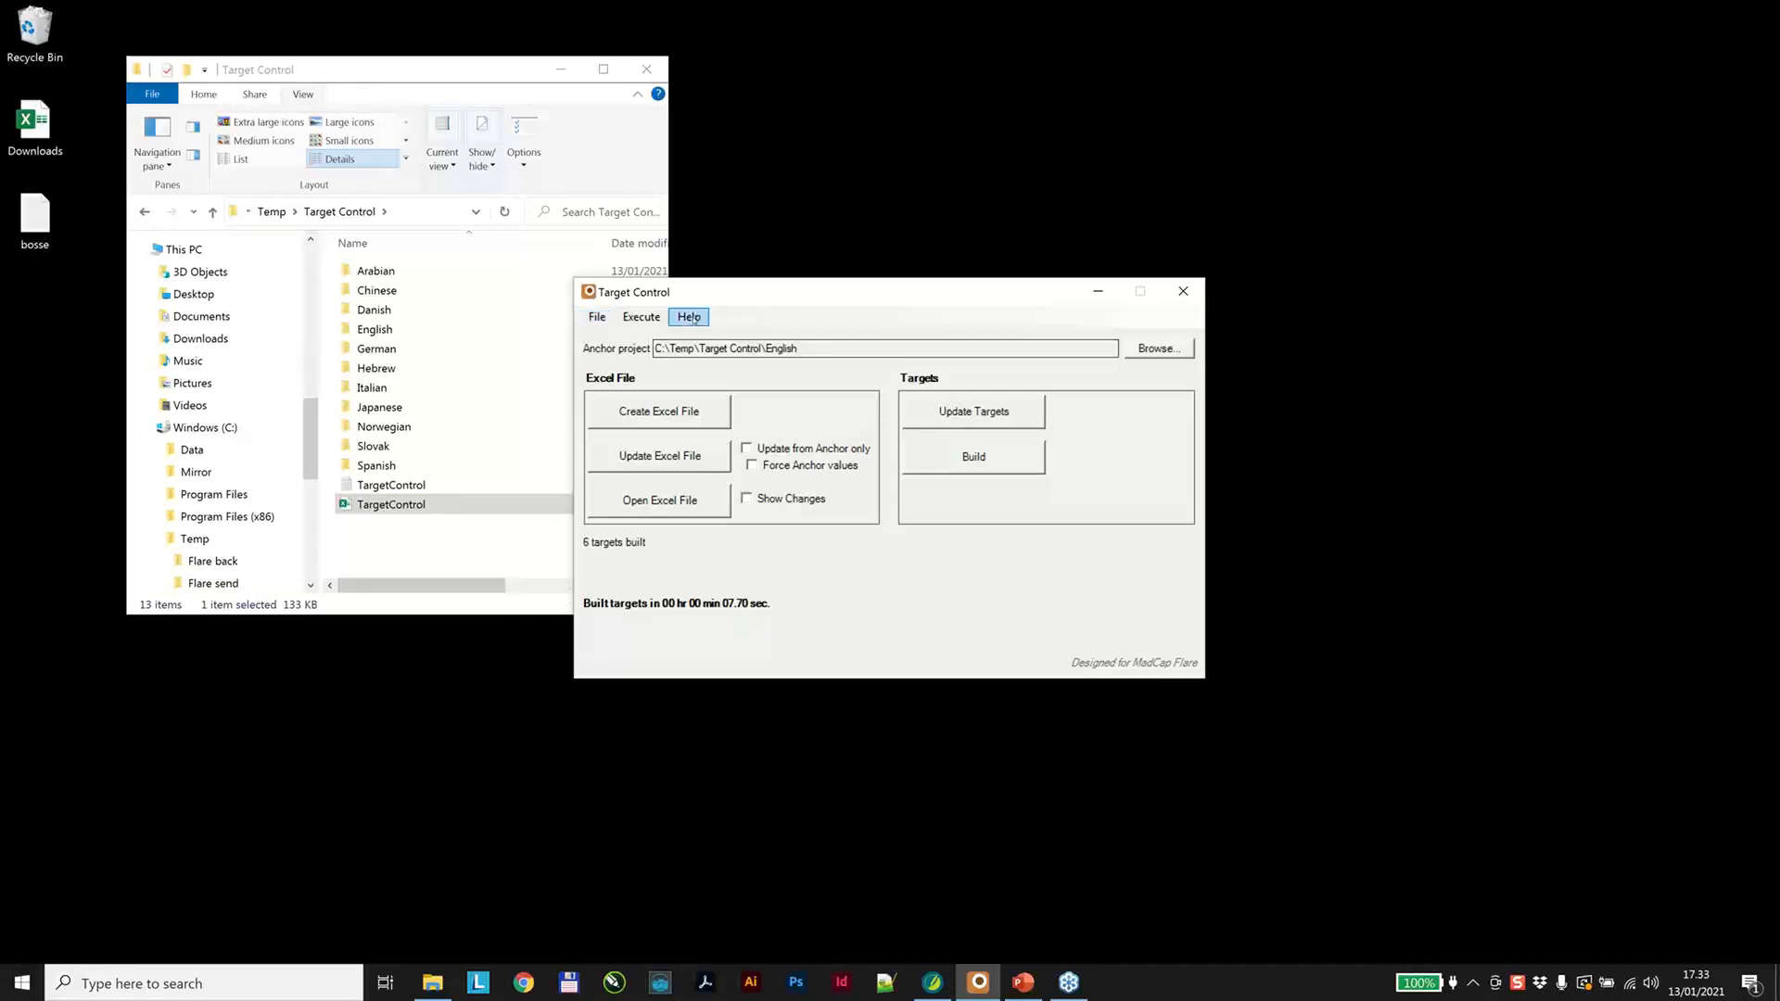
Show Target Control's license information and close it.
{"action": "left_click", "coordinate": [688, 317]}
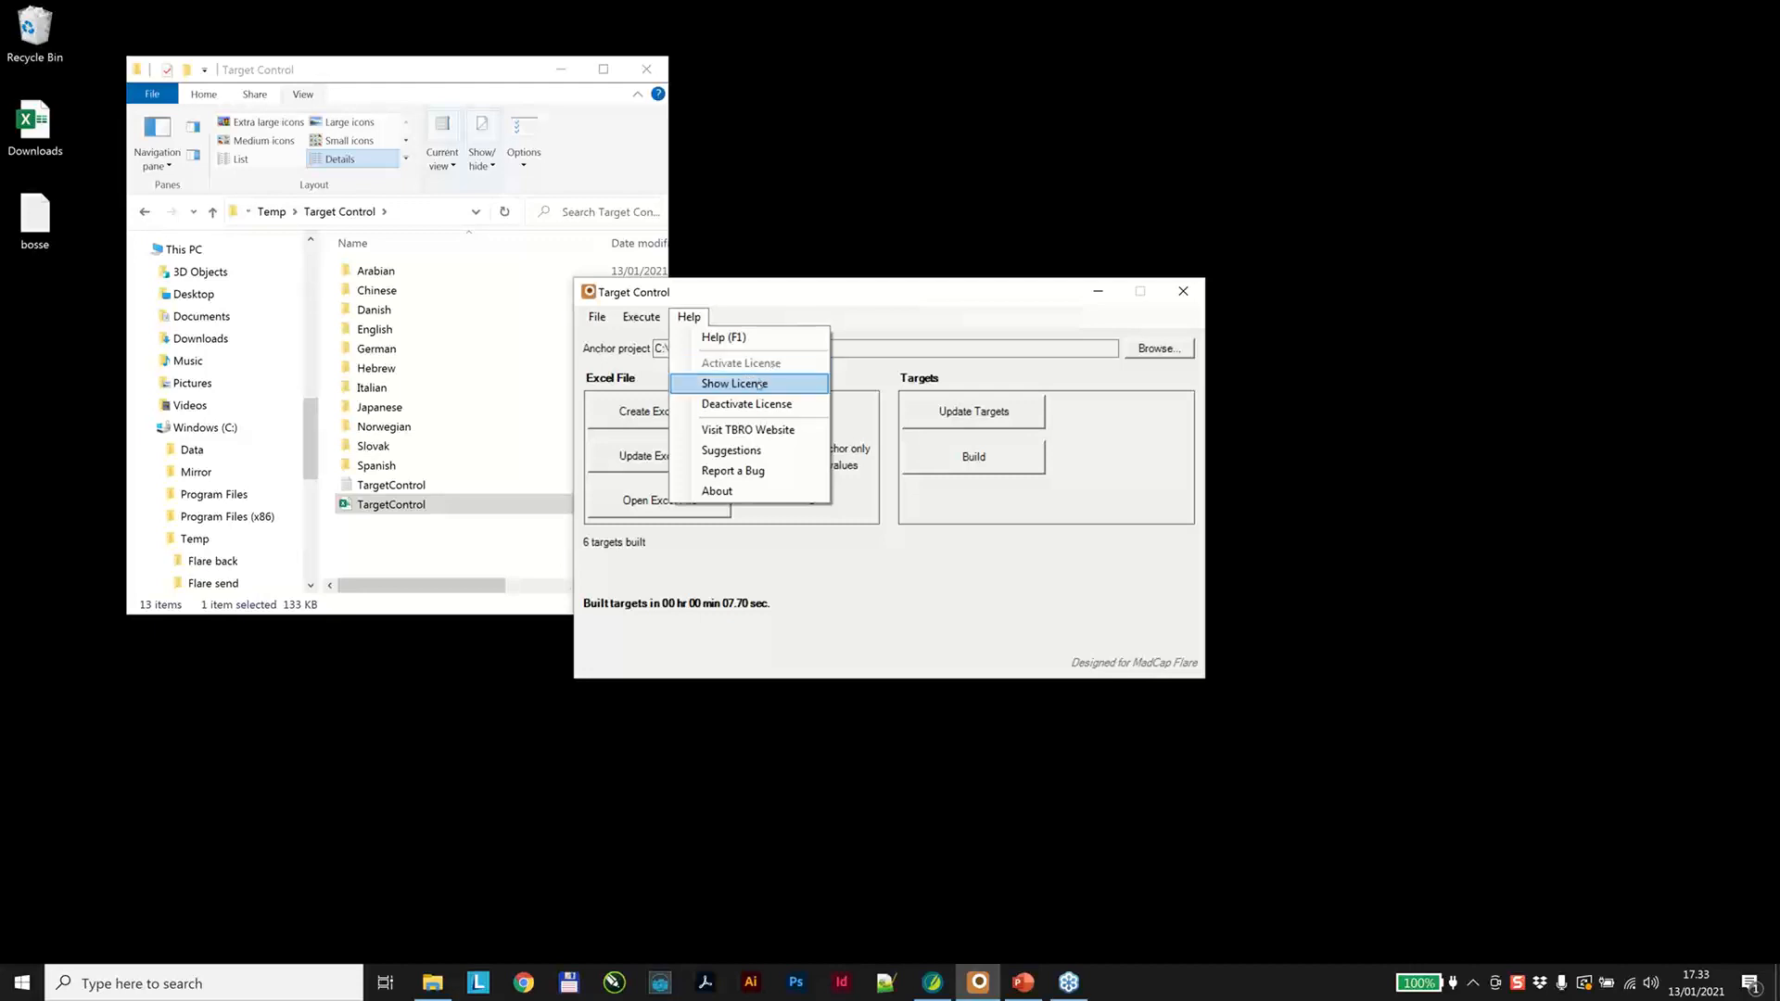
{"action": "left_click", "coordinate": [761, 382]}
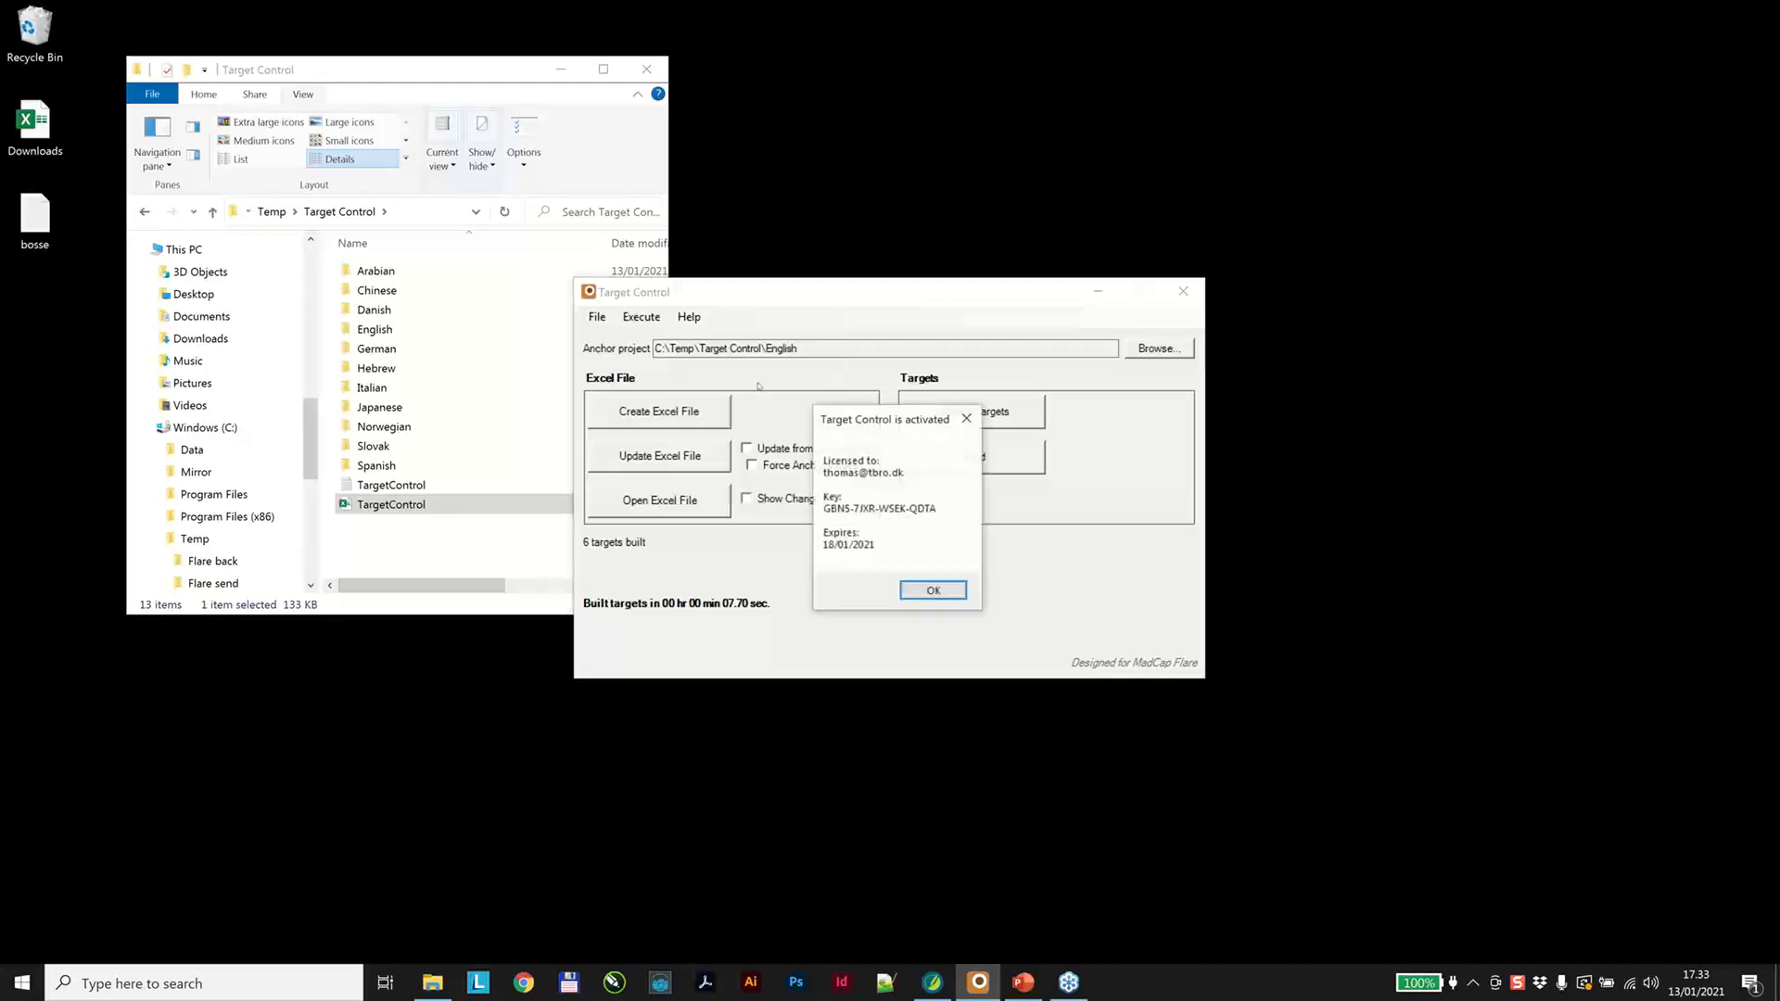
{"action": "left_click", "coordinate": [933, 591]}
Open Target Control's online Help, and close both the Help page and Target Control.
{"action": "left_click", "coordinate": [689, 317]}
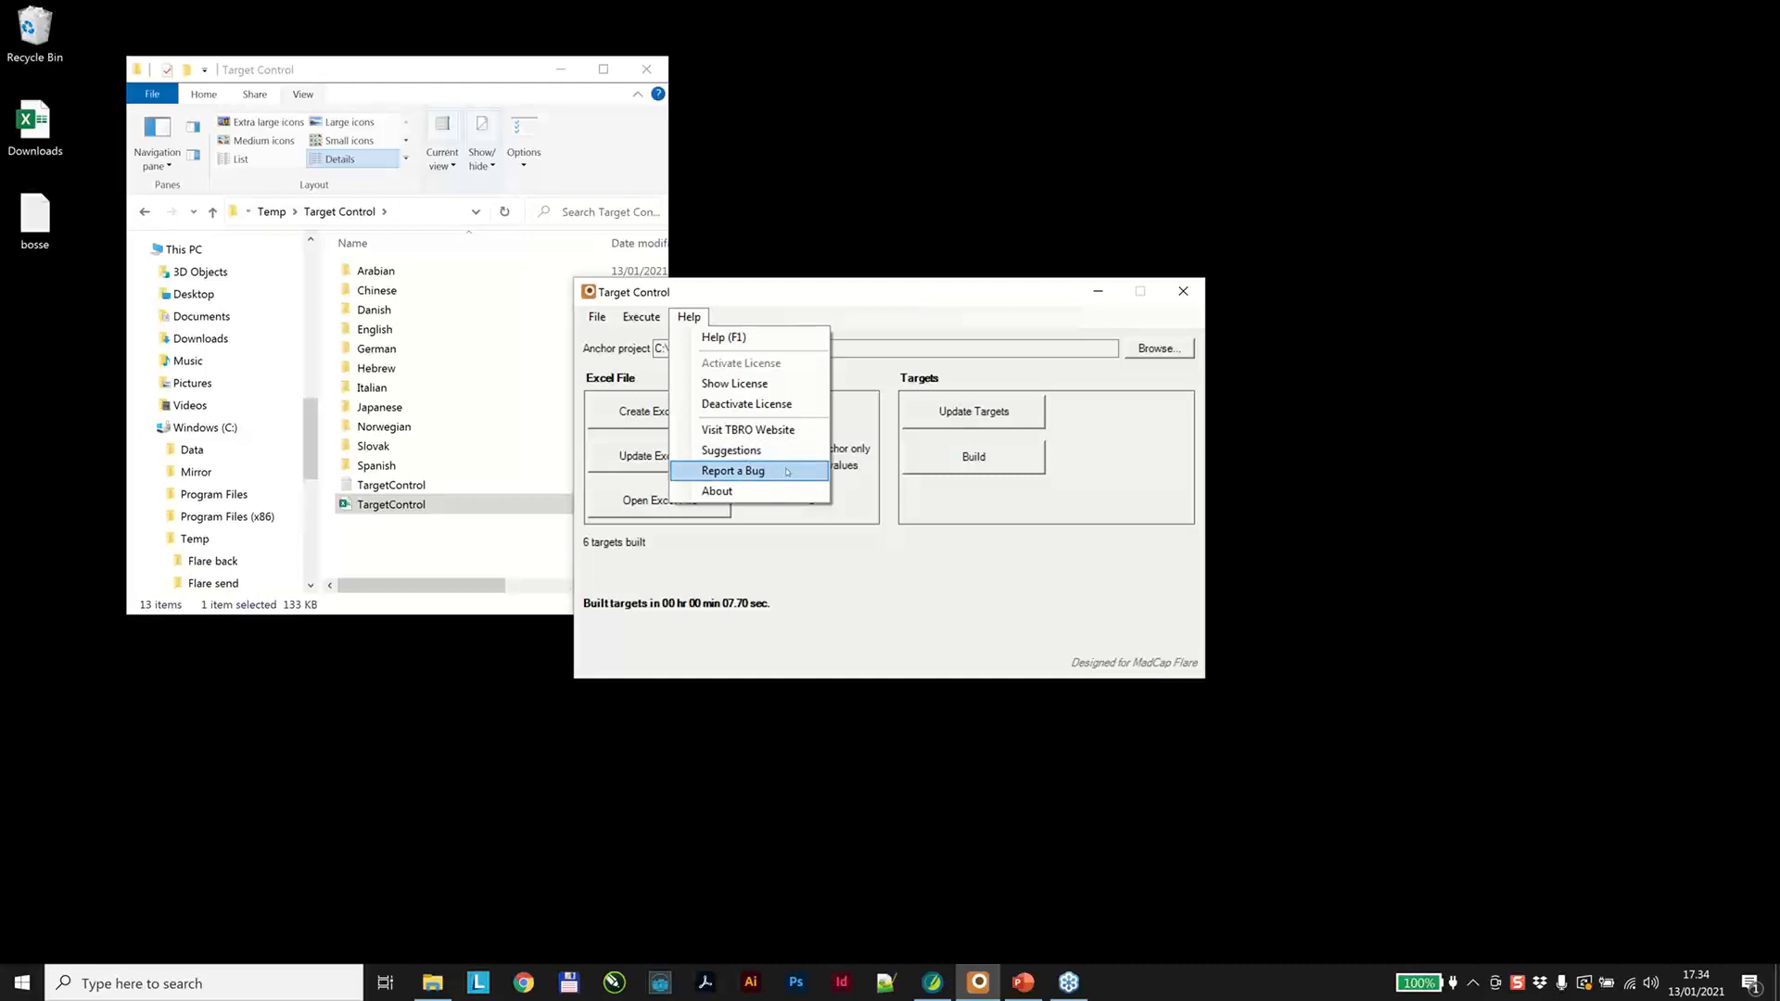
{"action": "left_click", "coordinate": [834, 291]}
{"action": "left_click", "coordinate": [693, 318]}
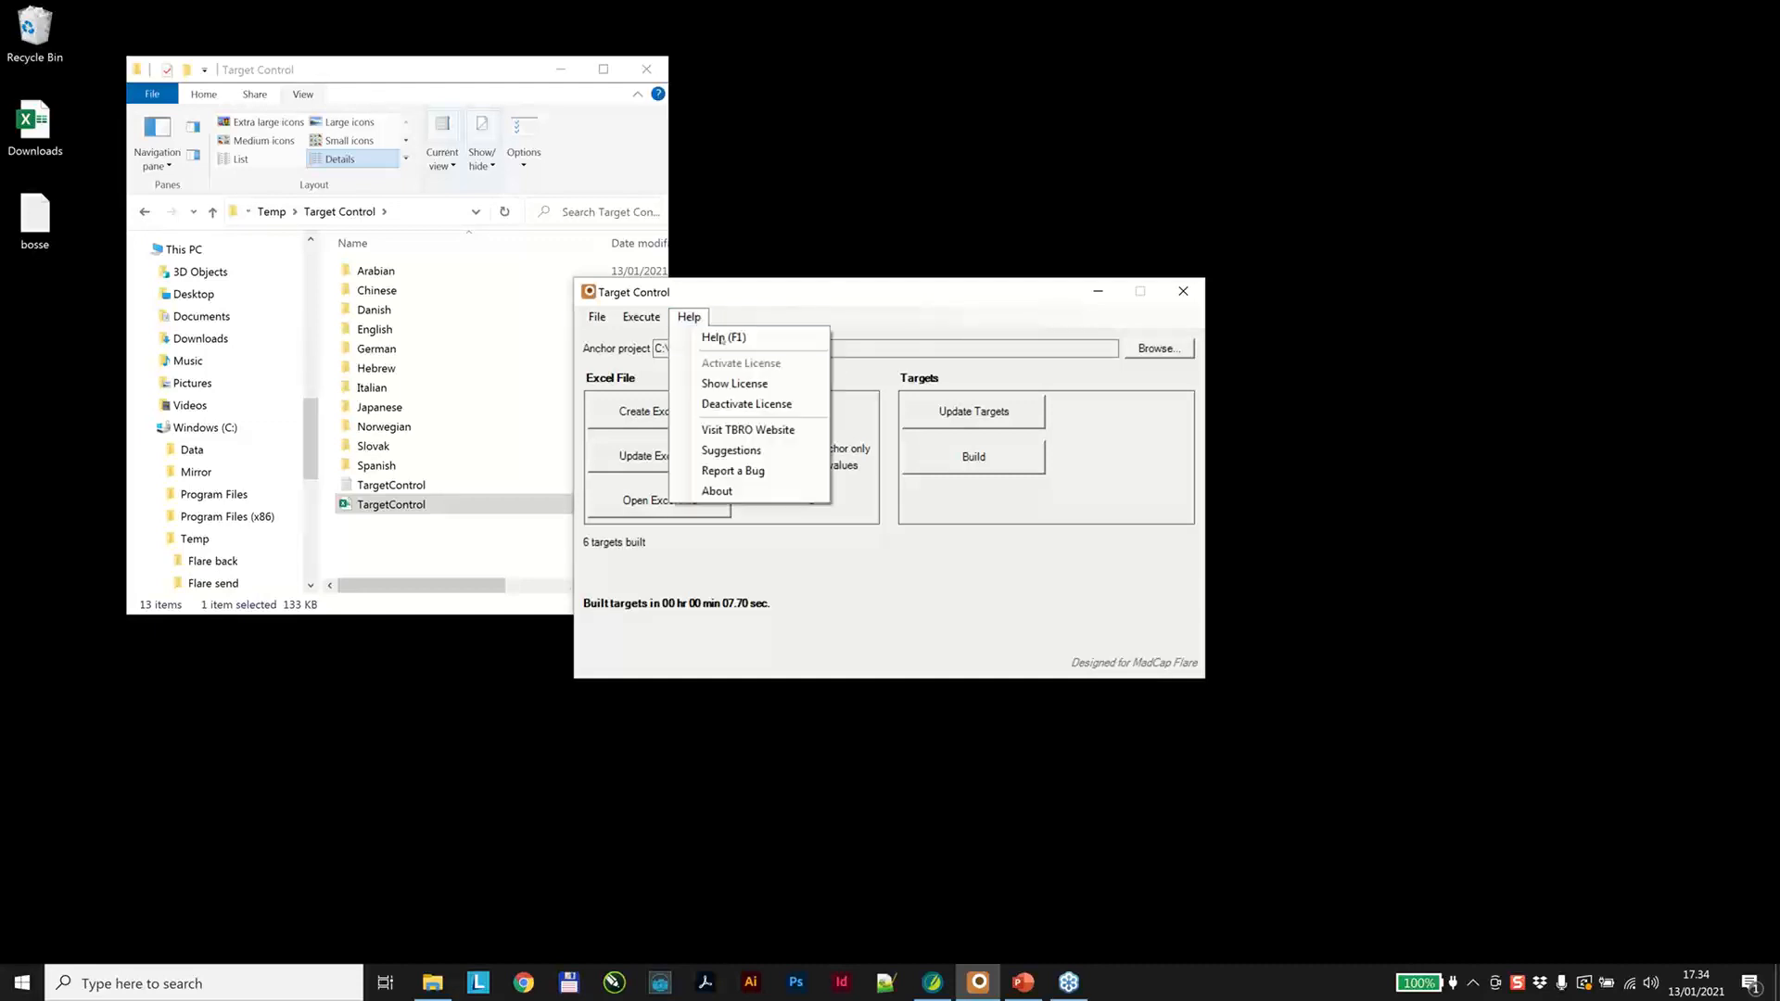
{"action": "left_click", "coordinate": [723, 339]}
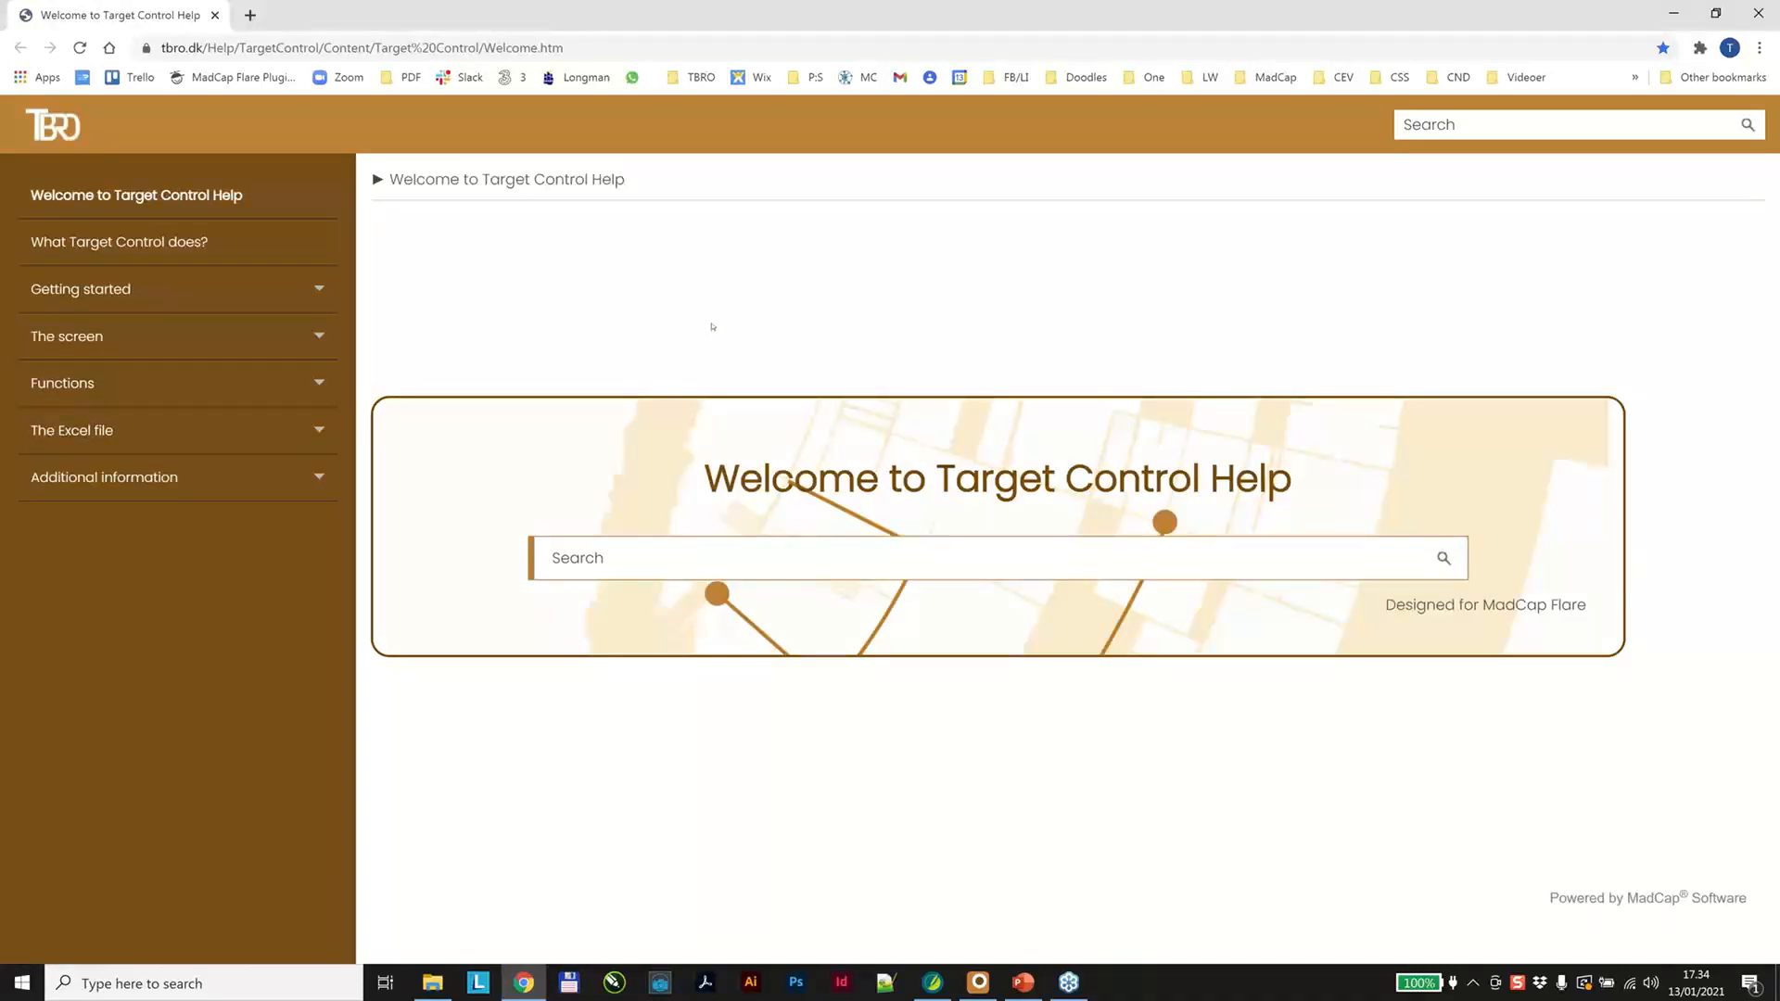
{"action": "left_click", "coordinate": [1744, 28]}
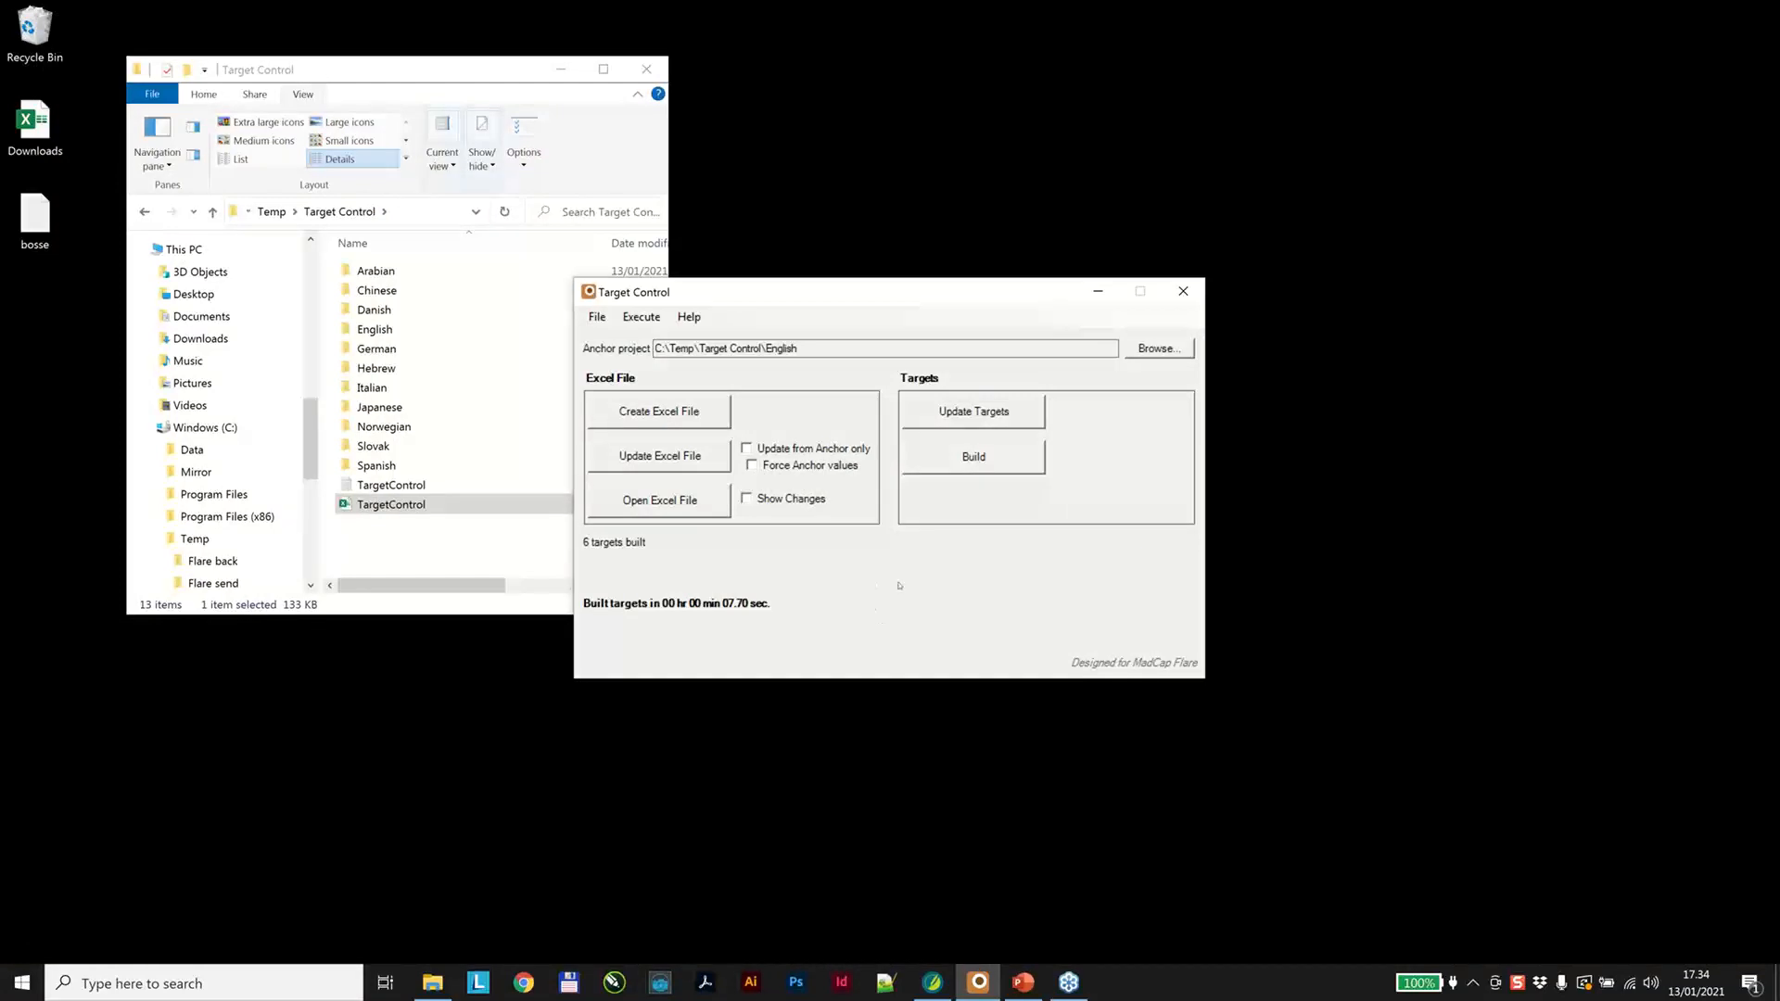
{"action": "left_click", "coordinate": [1184, 292]}
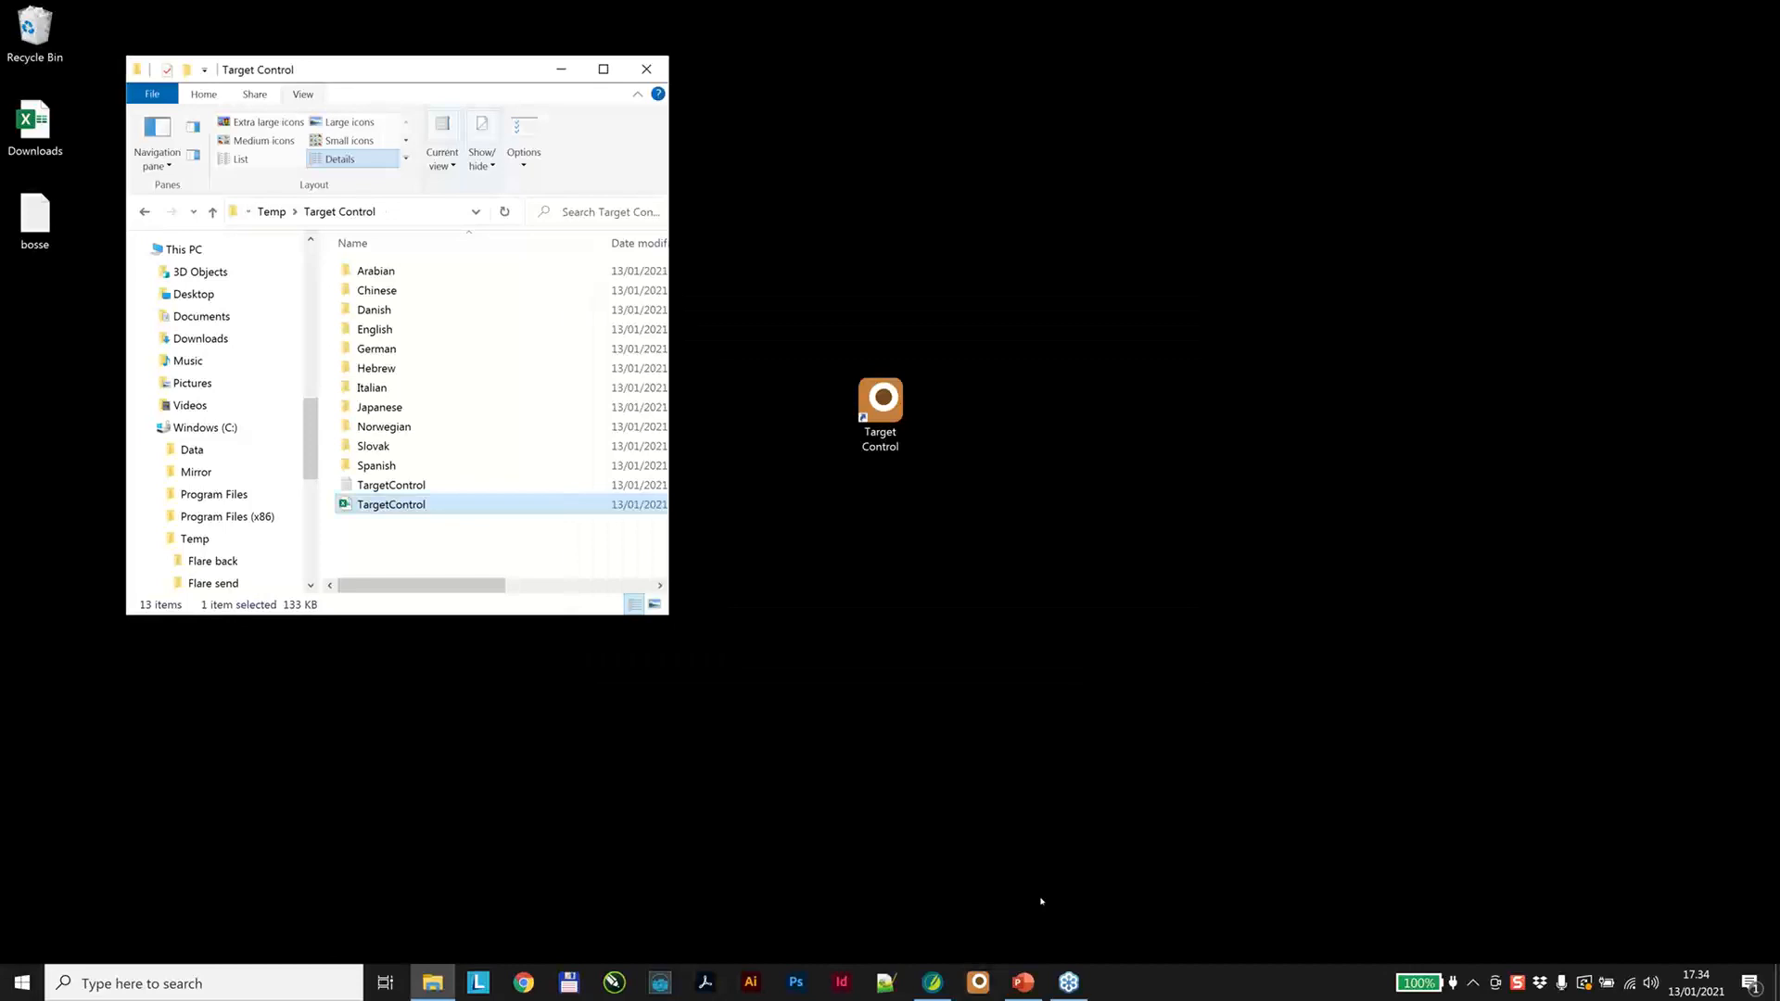
Switch to PowerPoint and run the slide show from the current slide, advancing past the Roadmap title slide.
{"action": "left_click", "coordinate": [1024, 983]}
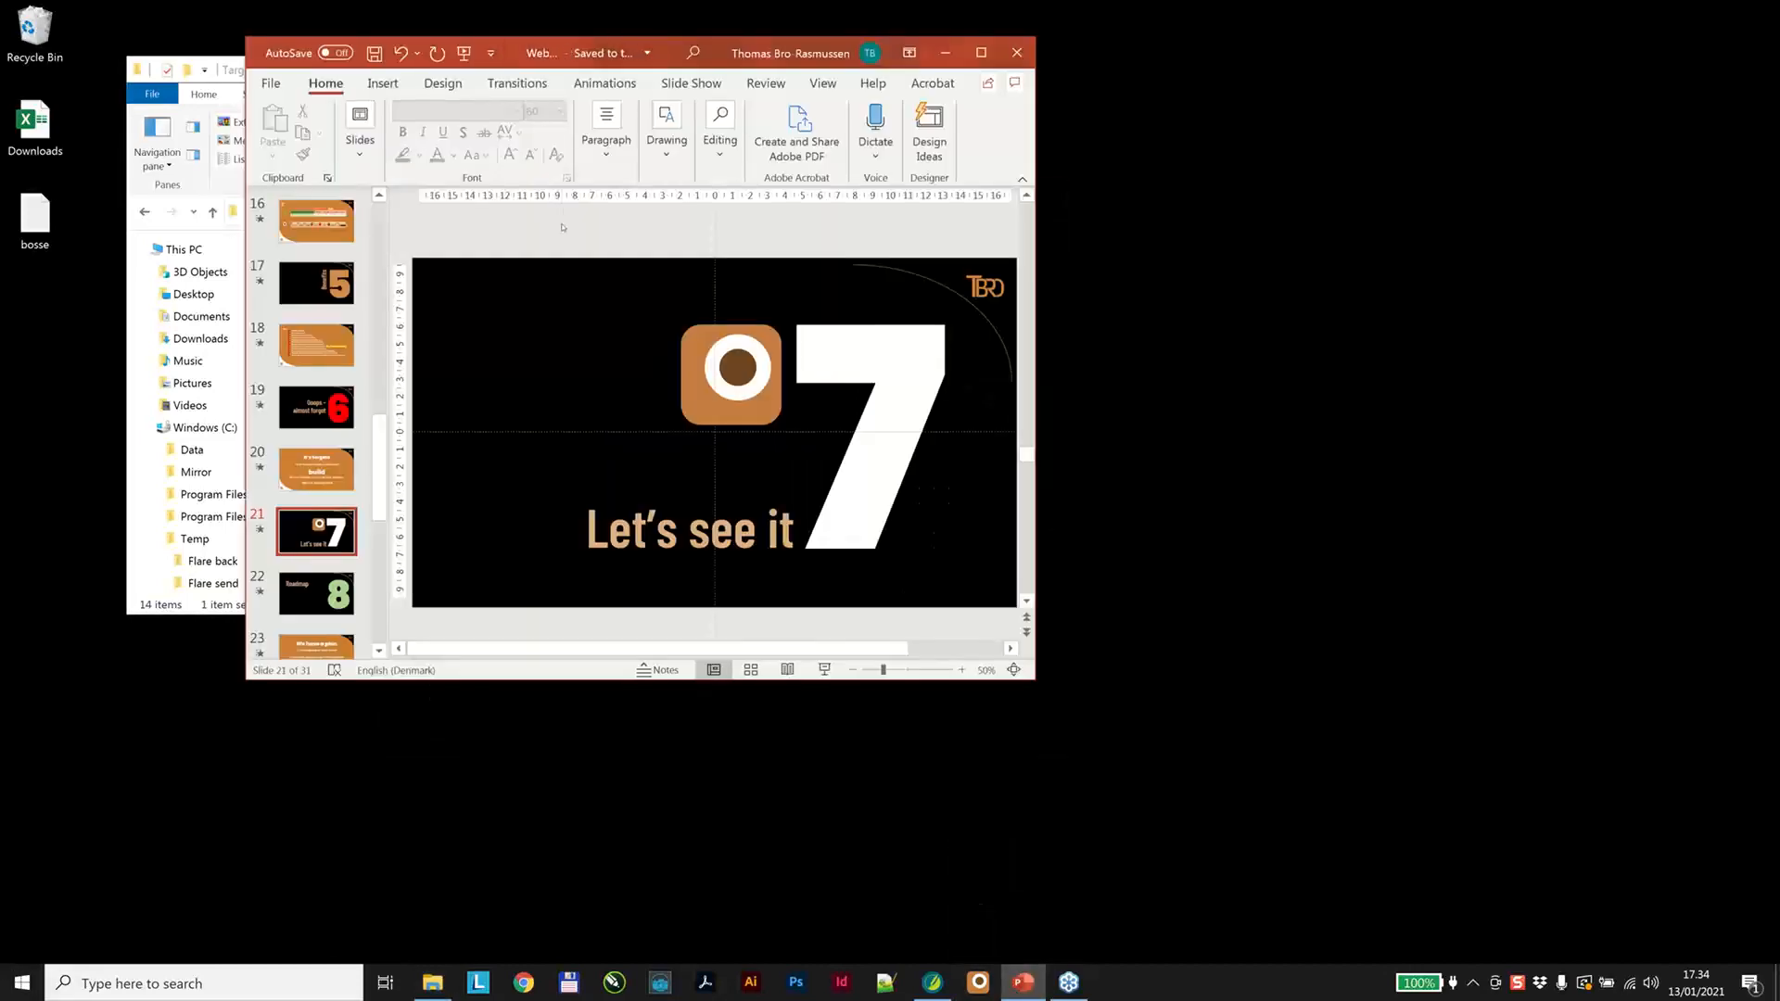
{"action": "key", "text": "shift+F5"}
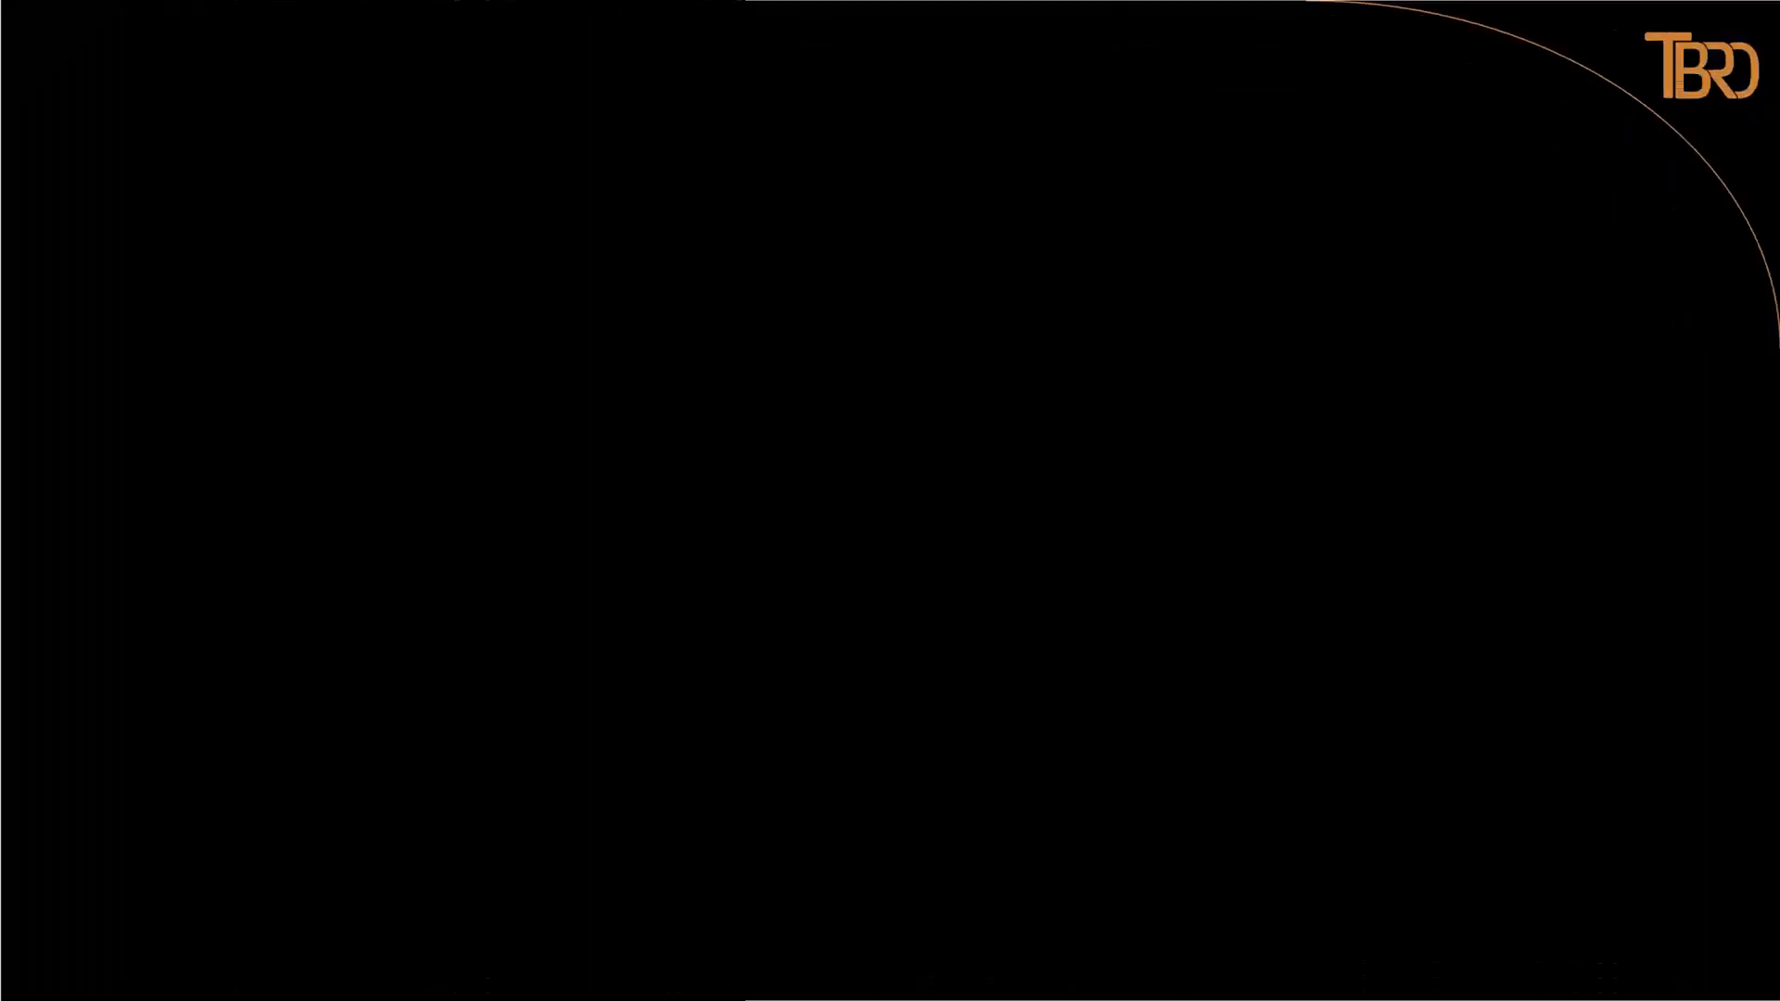
{"action": "key", "text": "Right"}
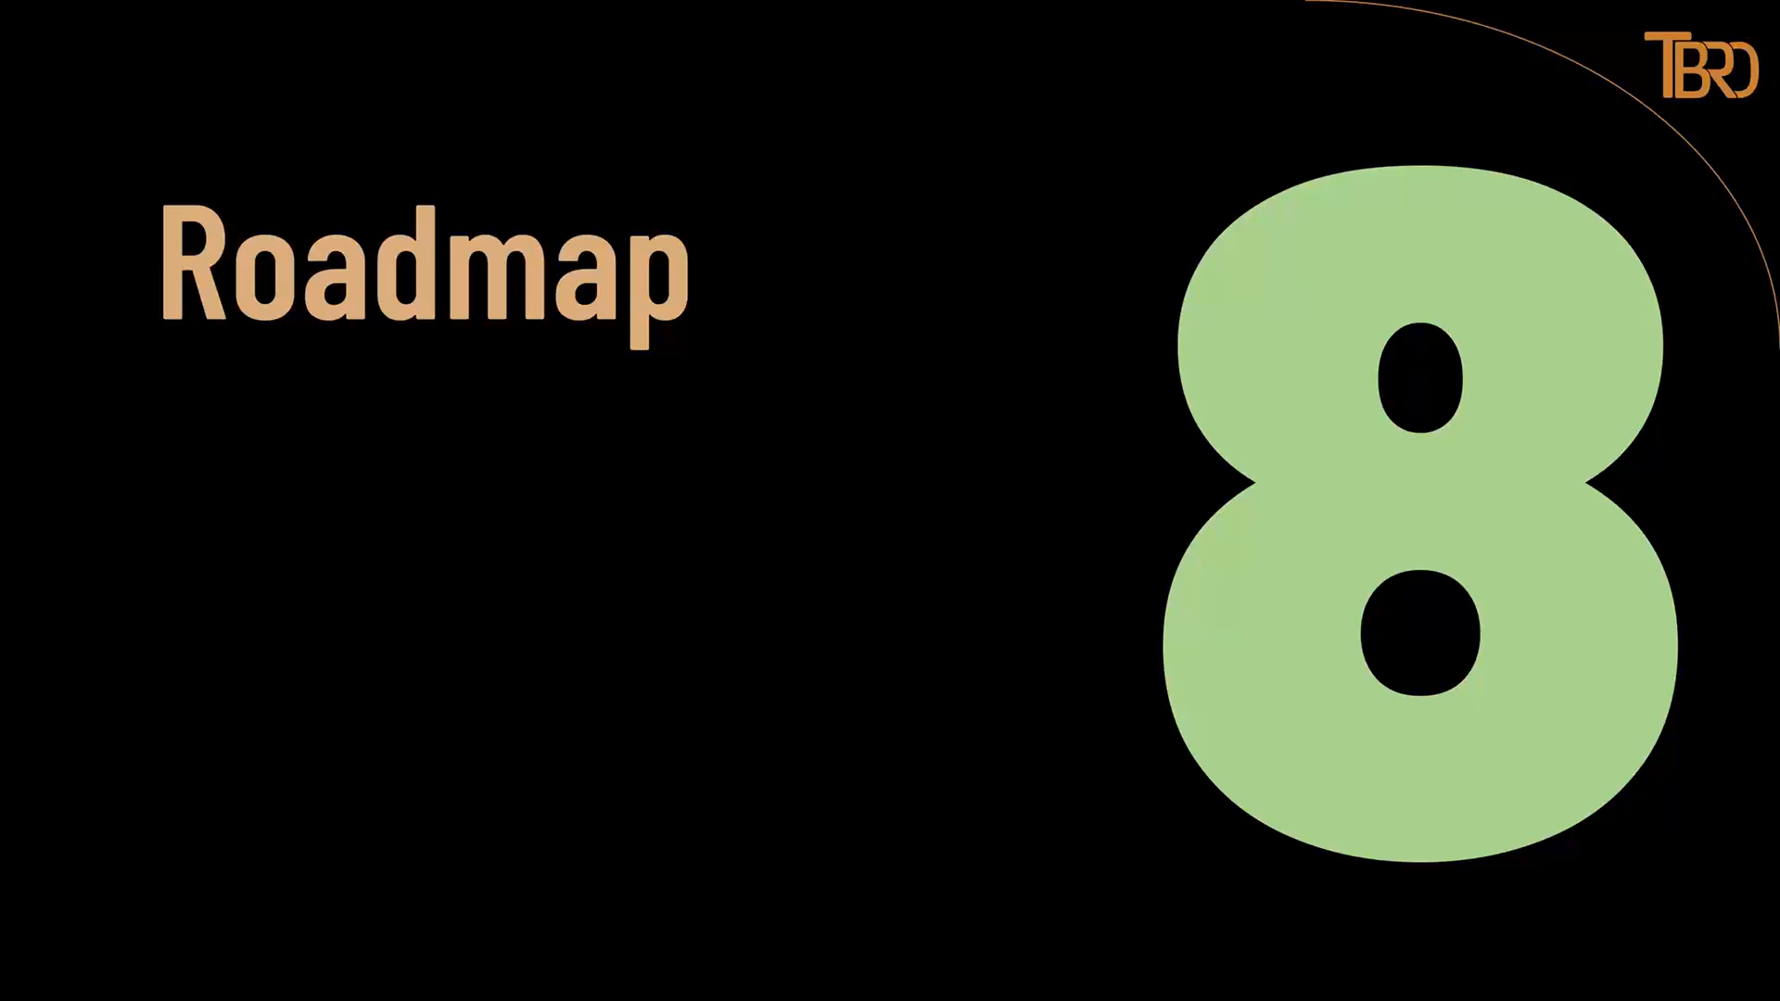
{"action": "key", "text": "Right"}
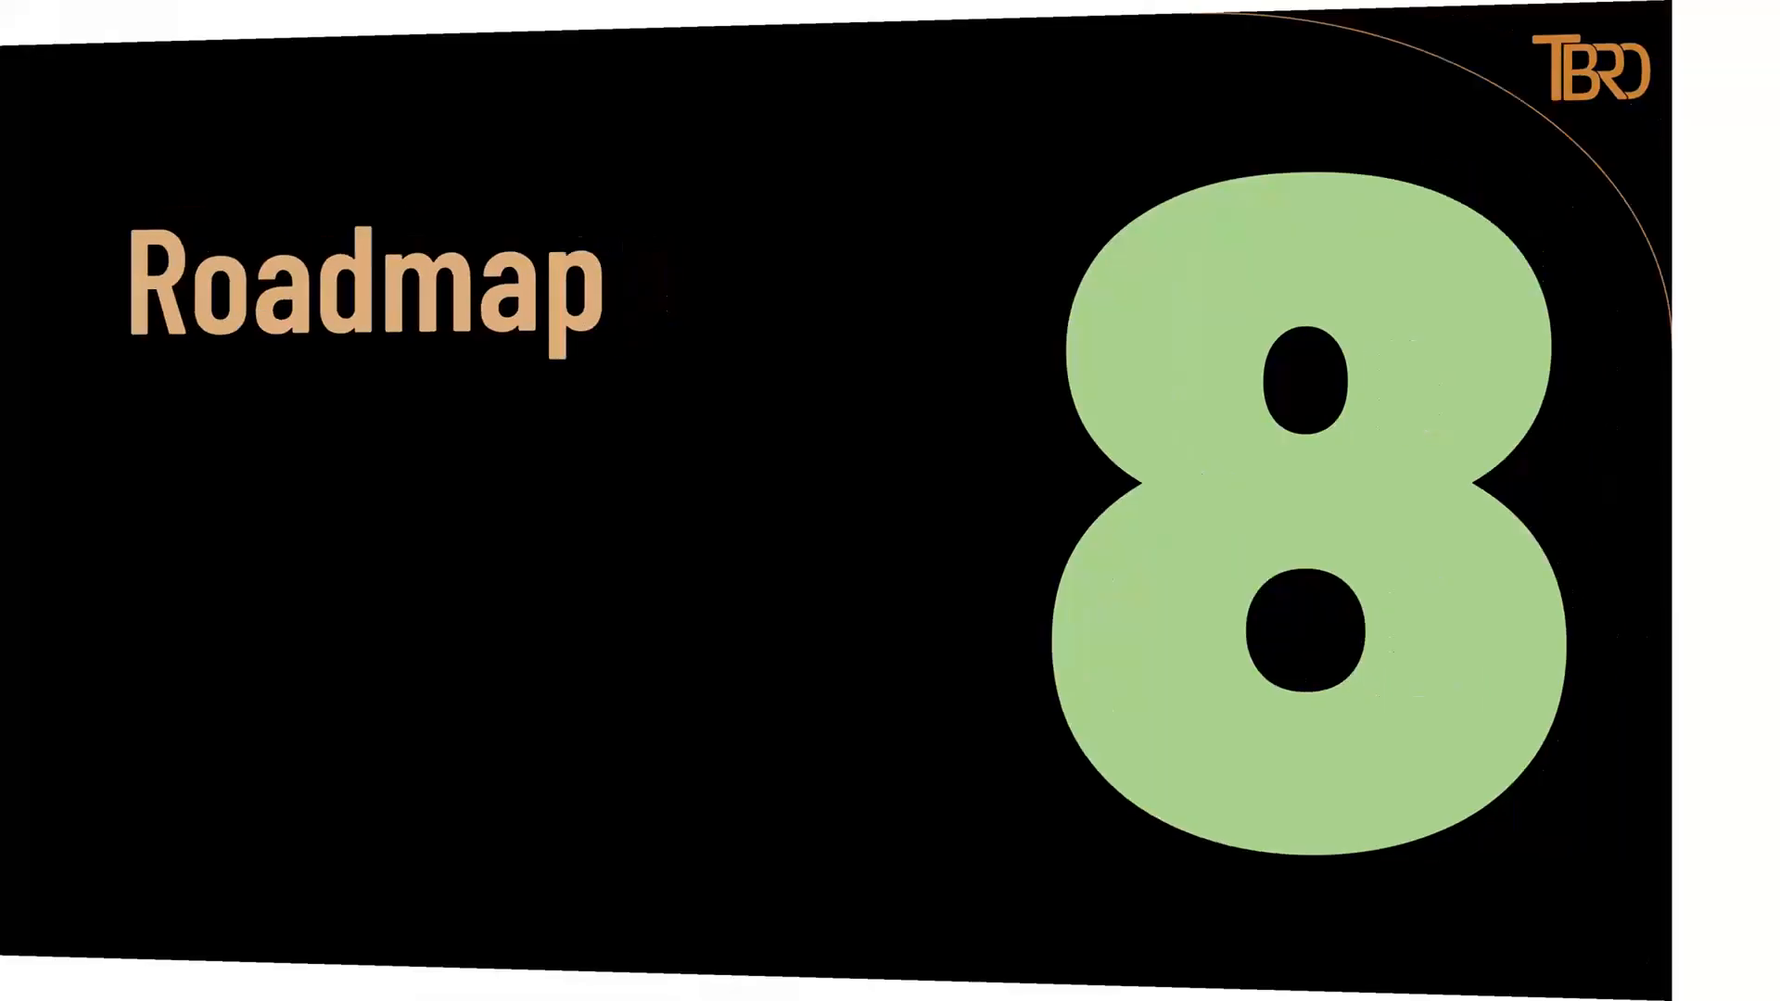
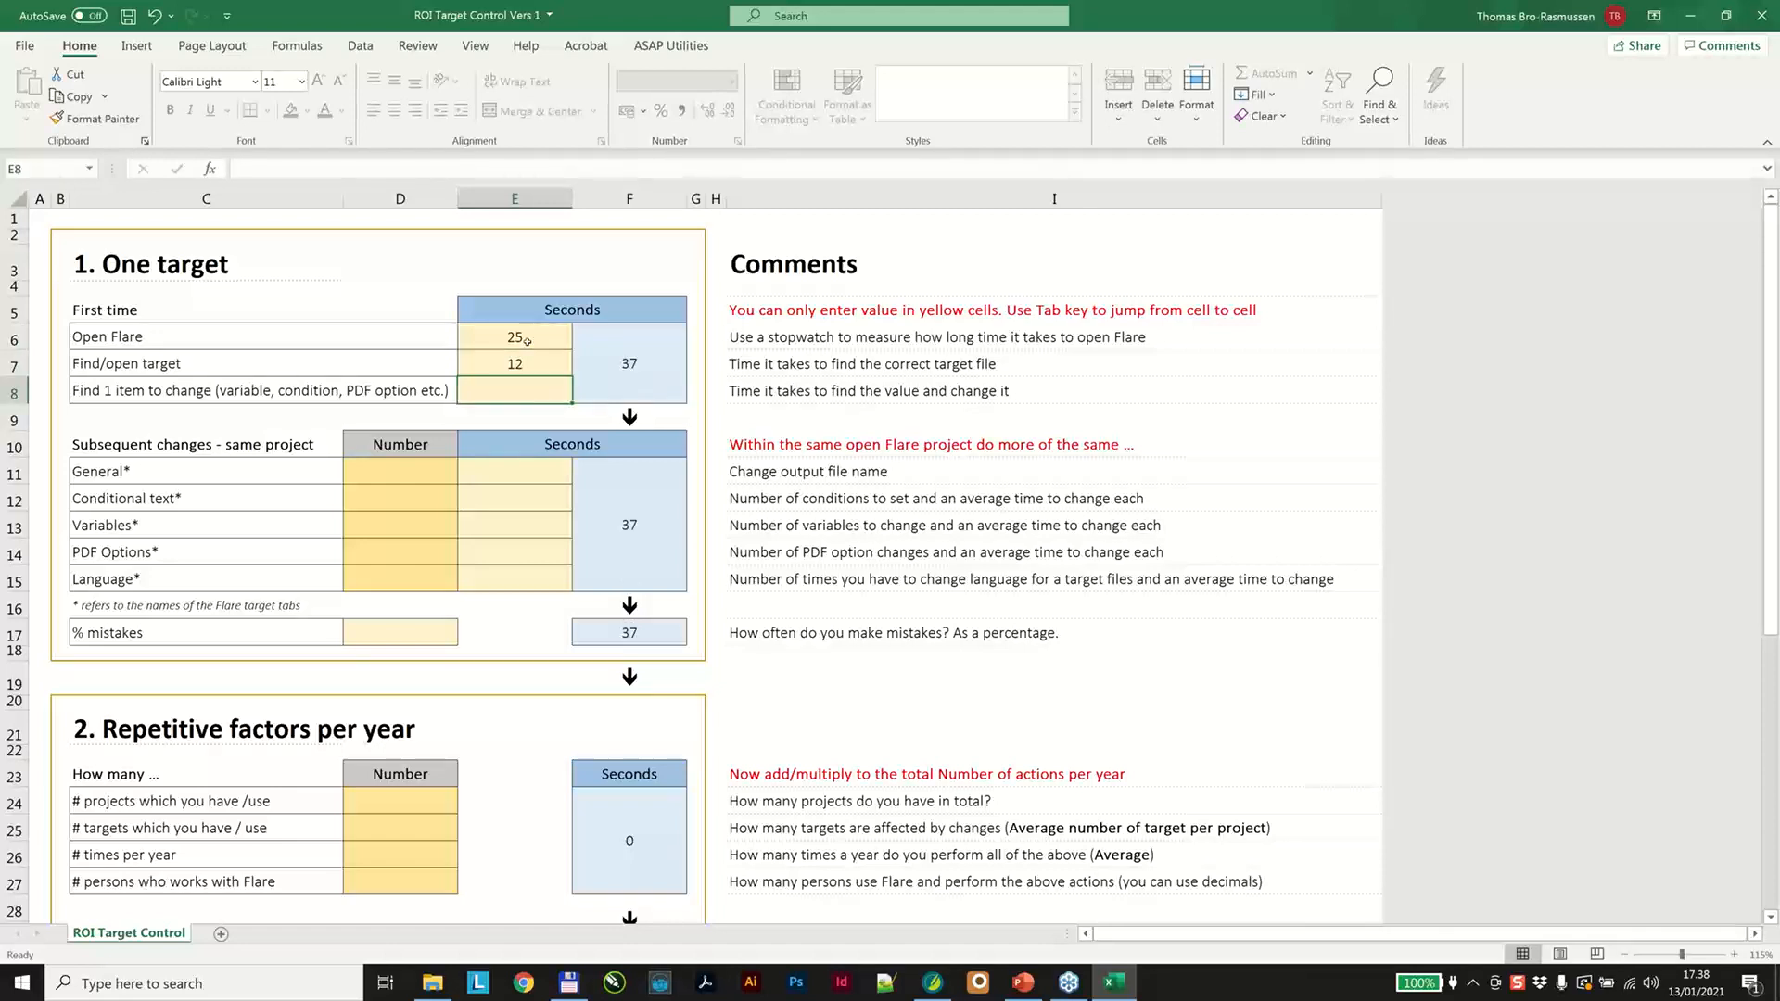
In the ROI Target Control workbook in Excel, enter 6 seconds for finding one item to change and 1 General change at 12 seconds.
{"action": "type", "text": "6"}
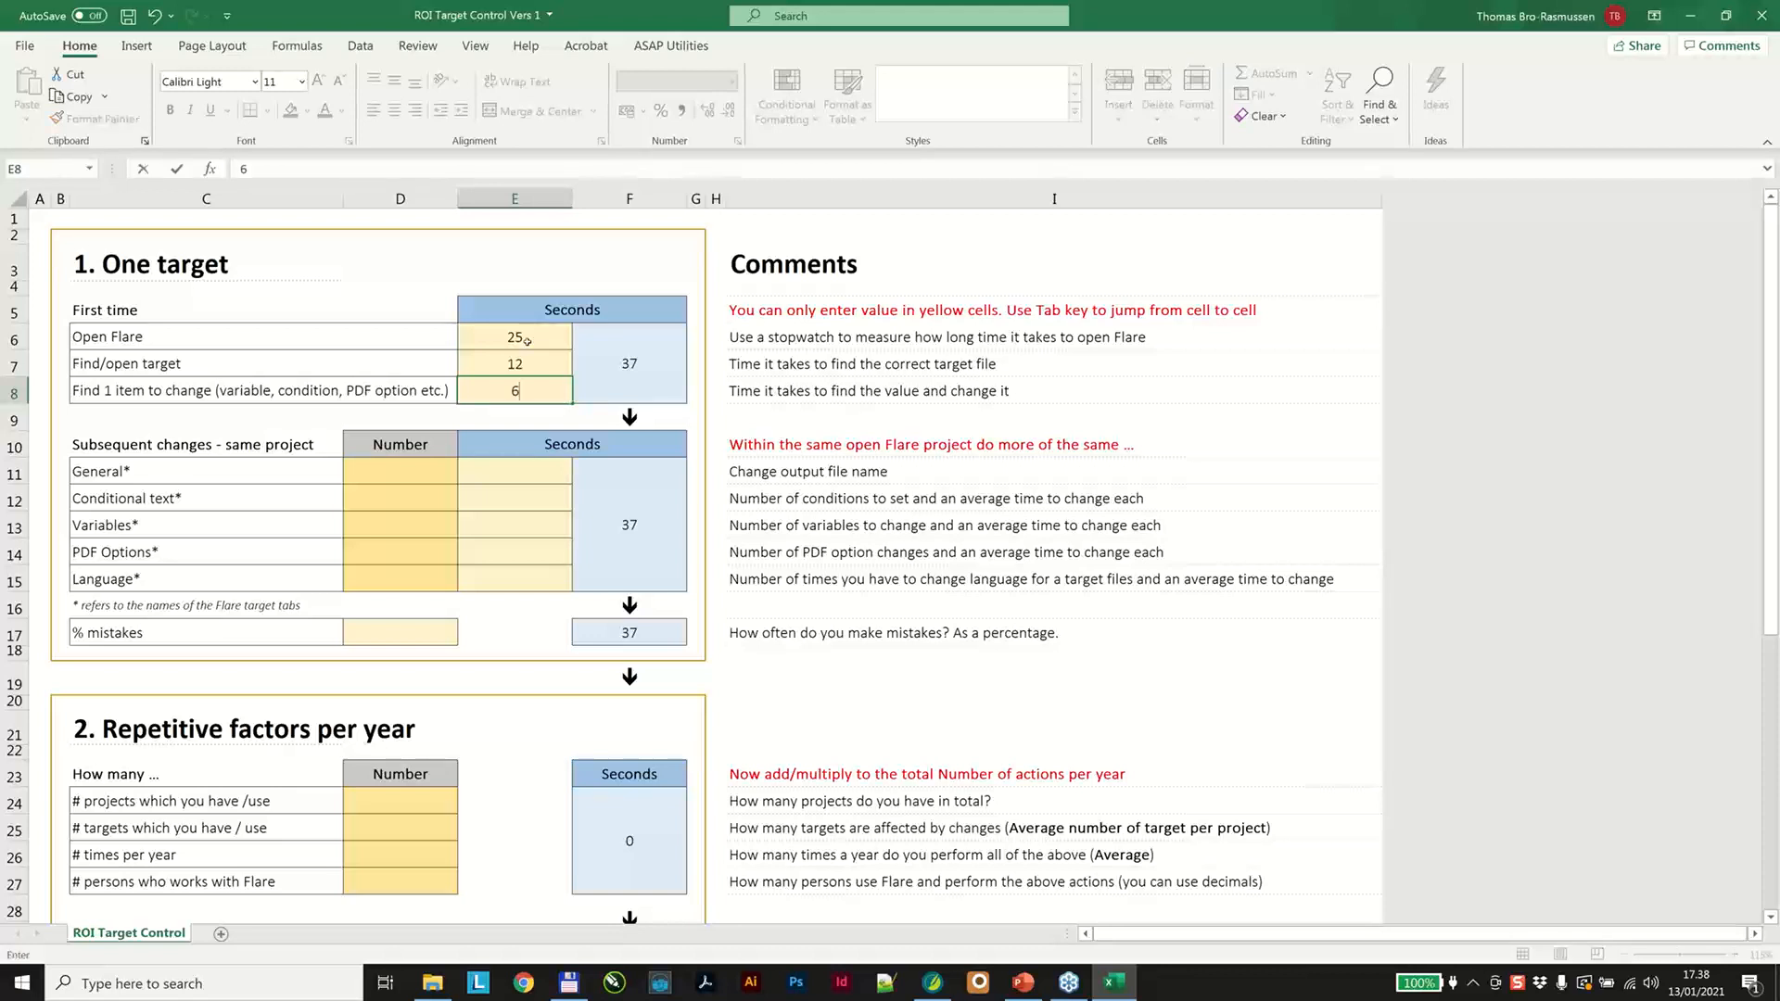
{"action": "key", "text": "Tab"}
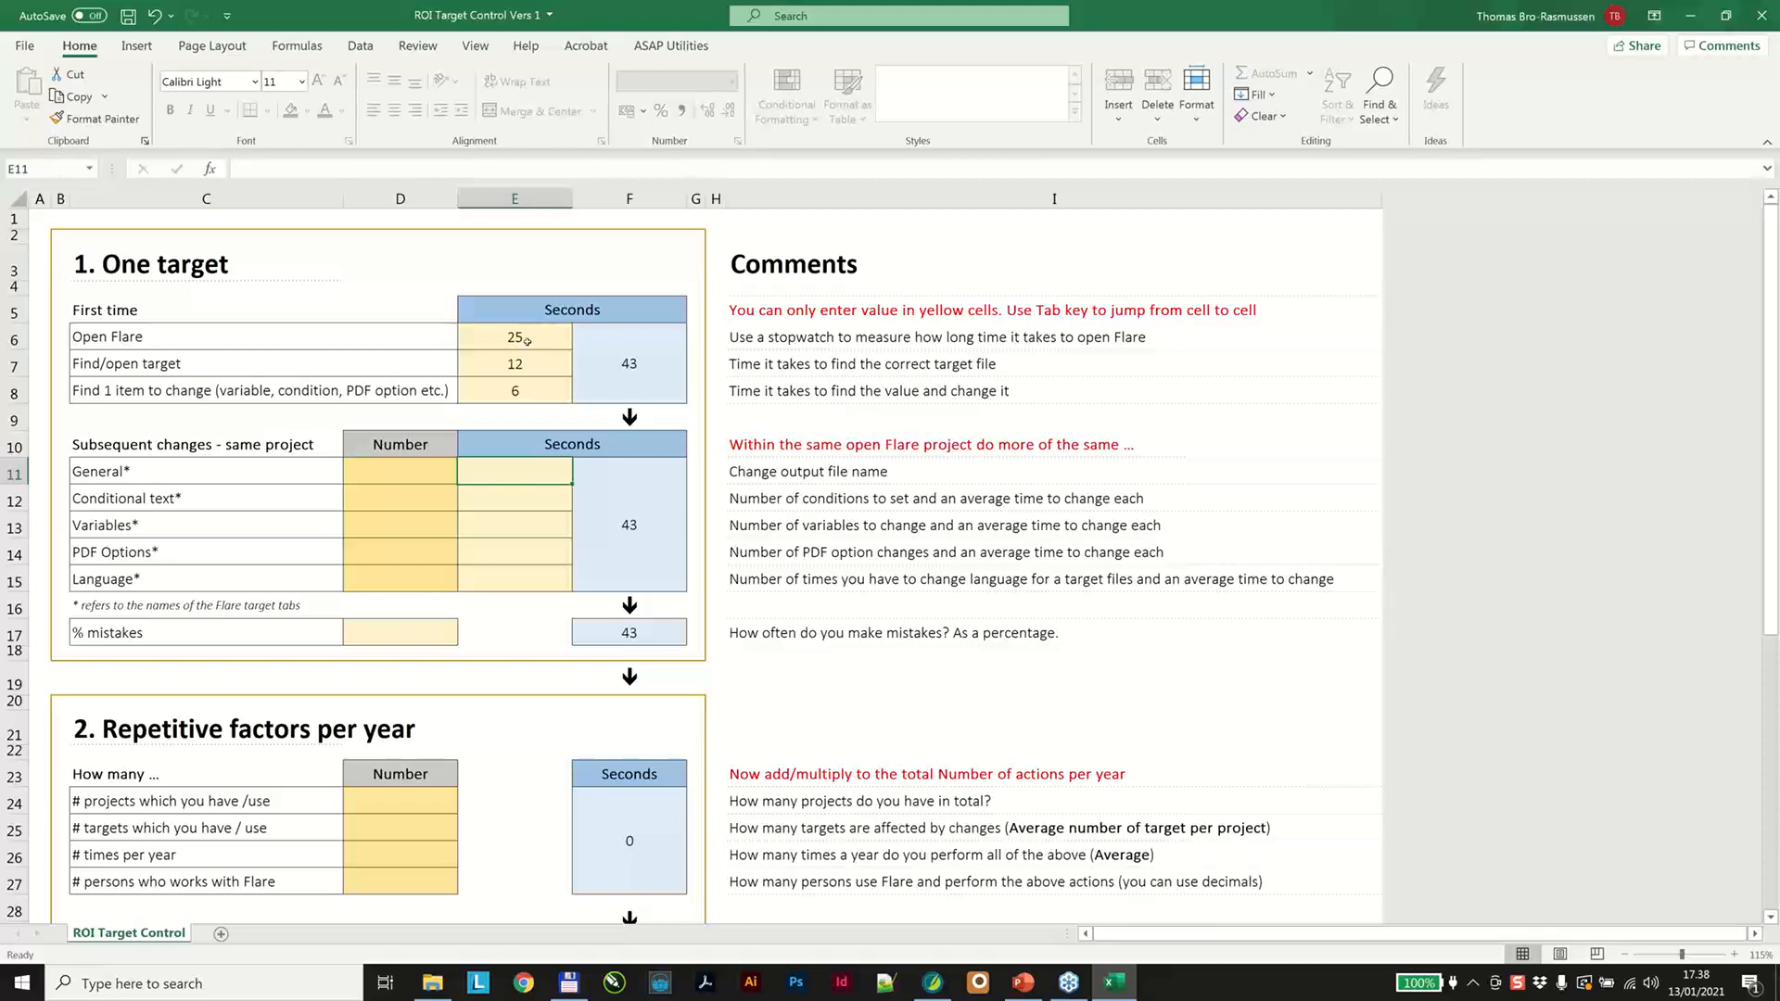
{"action": "type", "text": "3"}
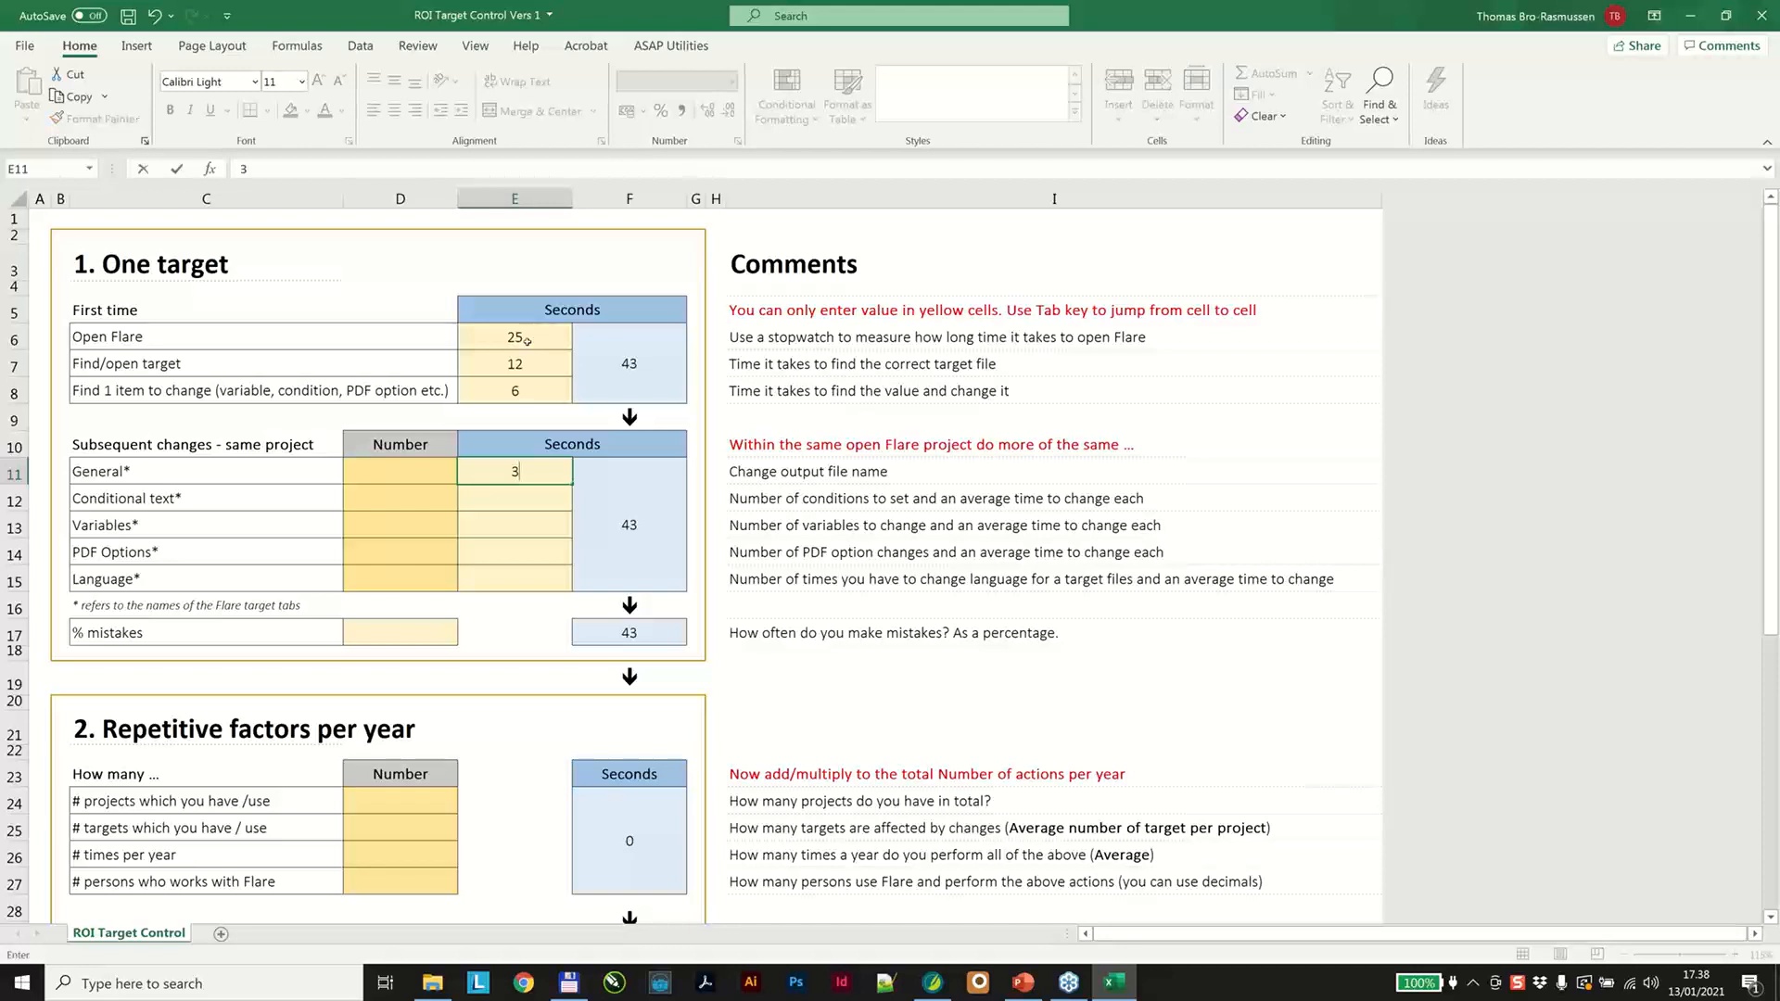
{"action": "key", "text": "Return"}
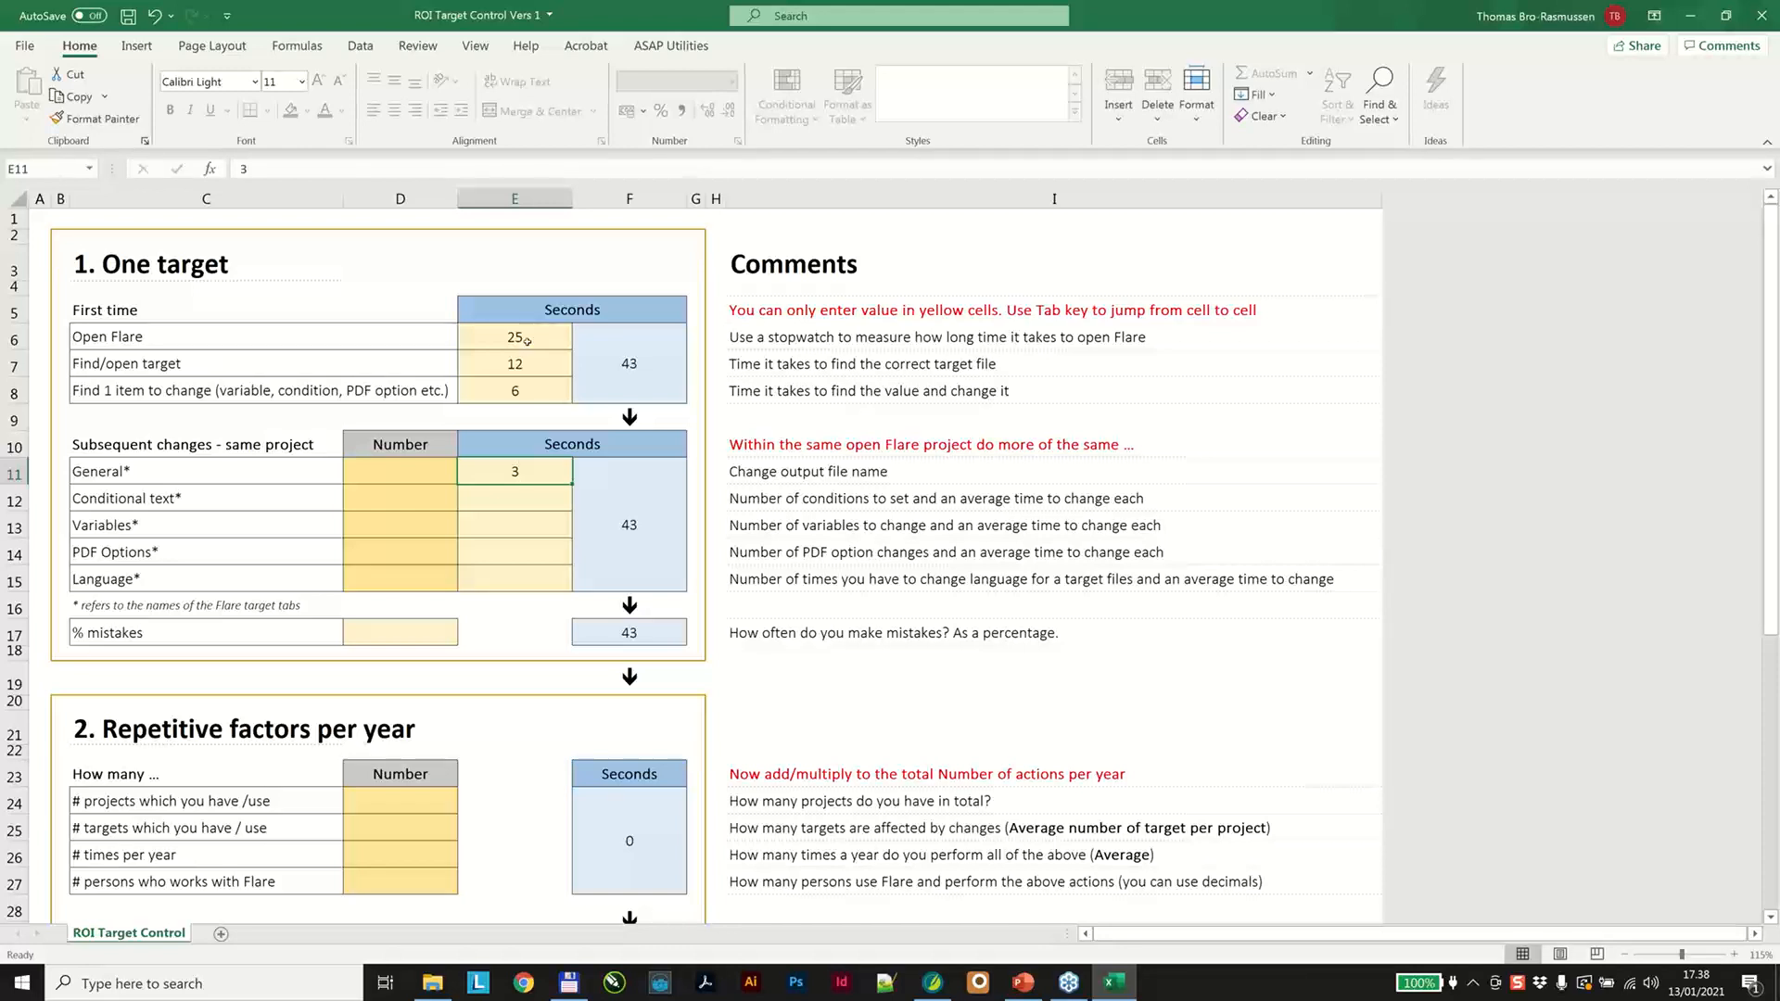
{"action": "type", "text": "12"}
{"action": "key", "text": "shift+Tab"}
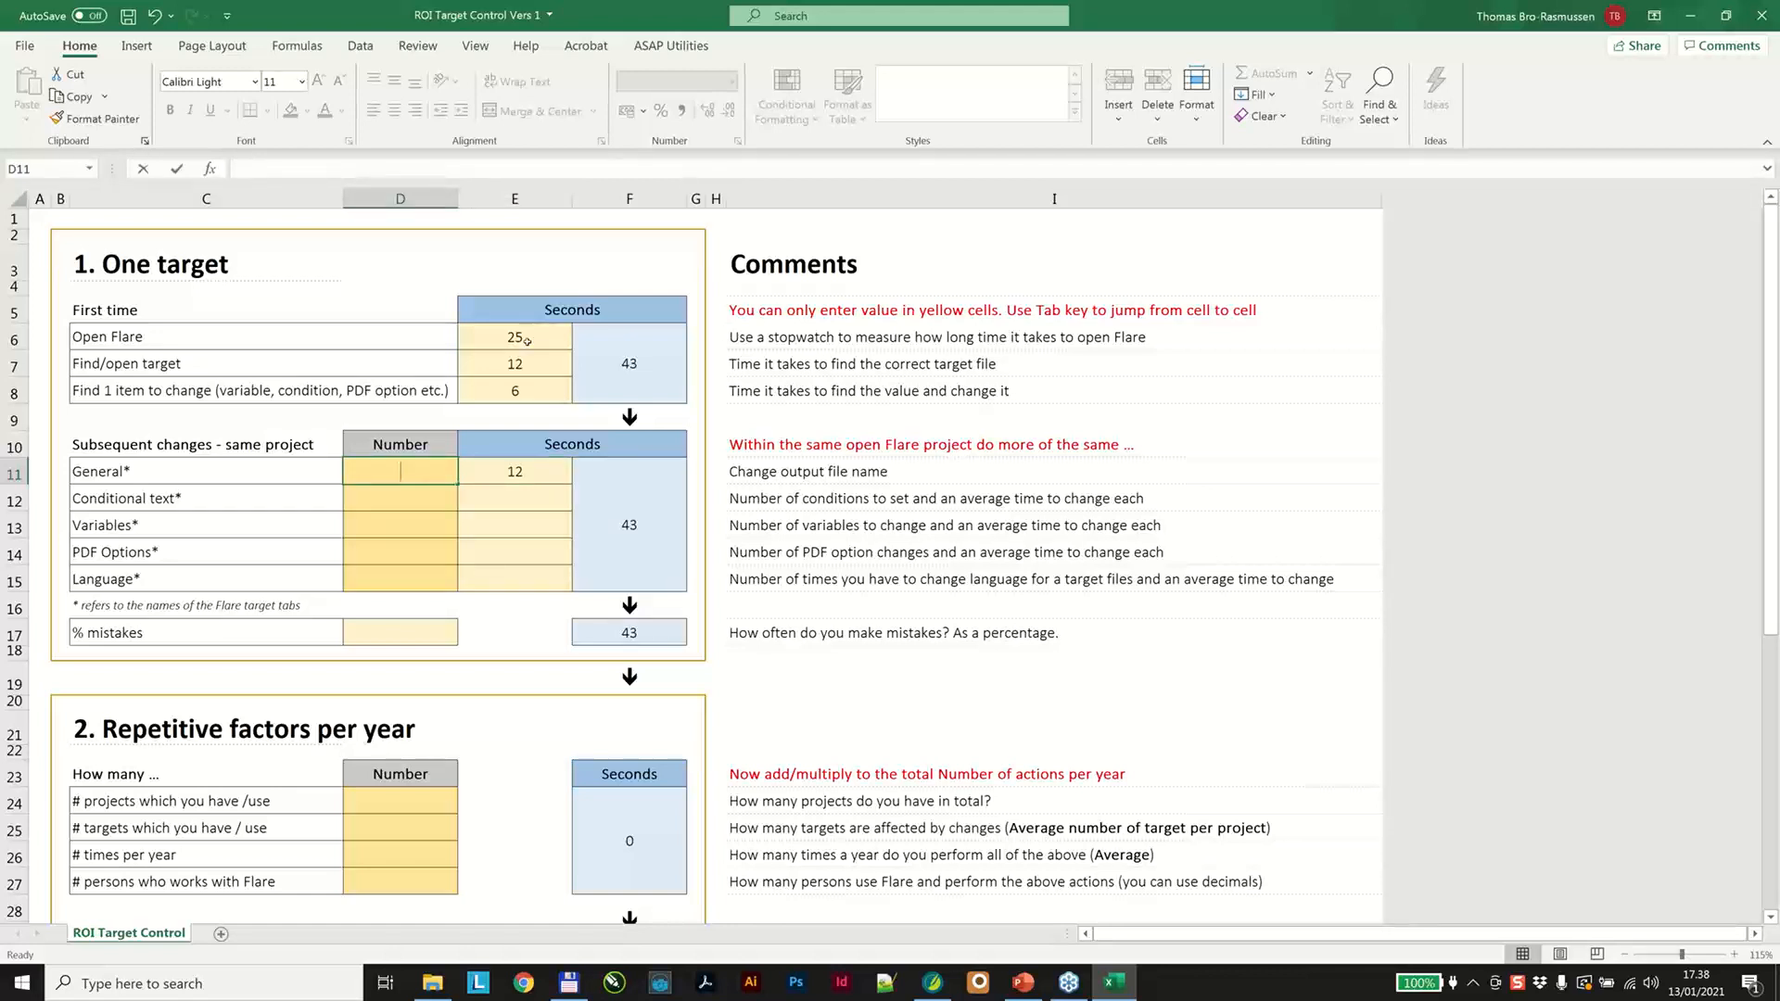
{"action": "type", "text": "1"}
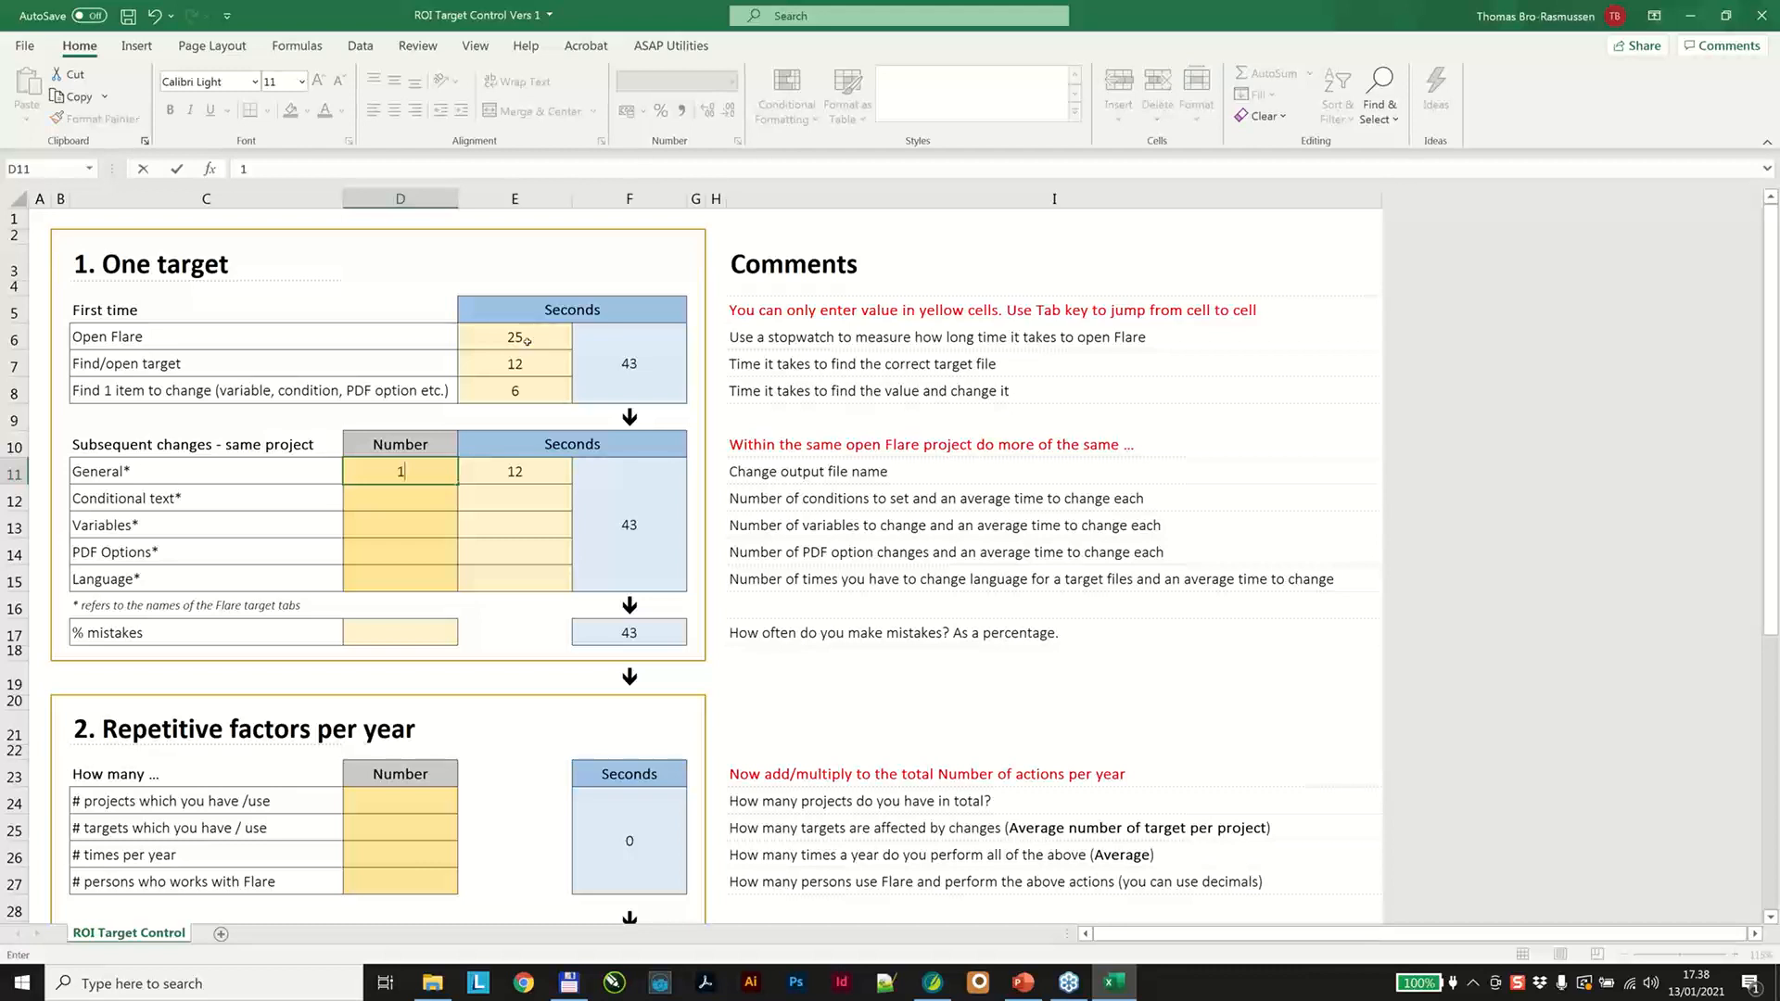
{"action": "key", "text": "Return"}
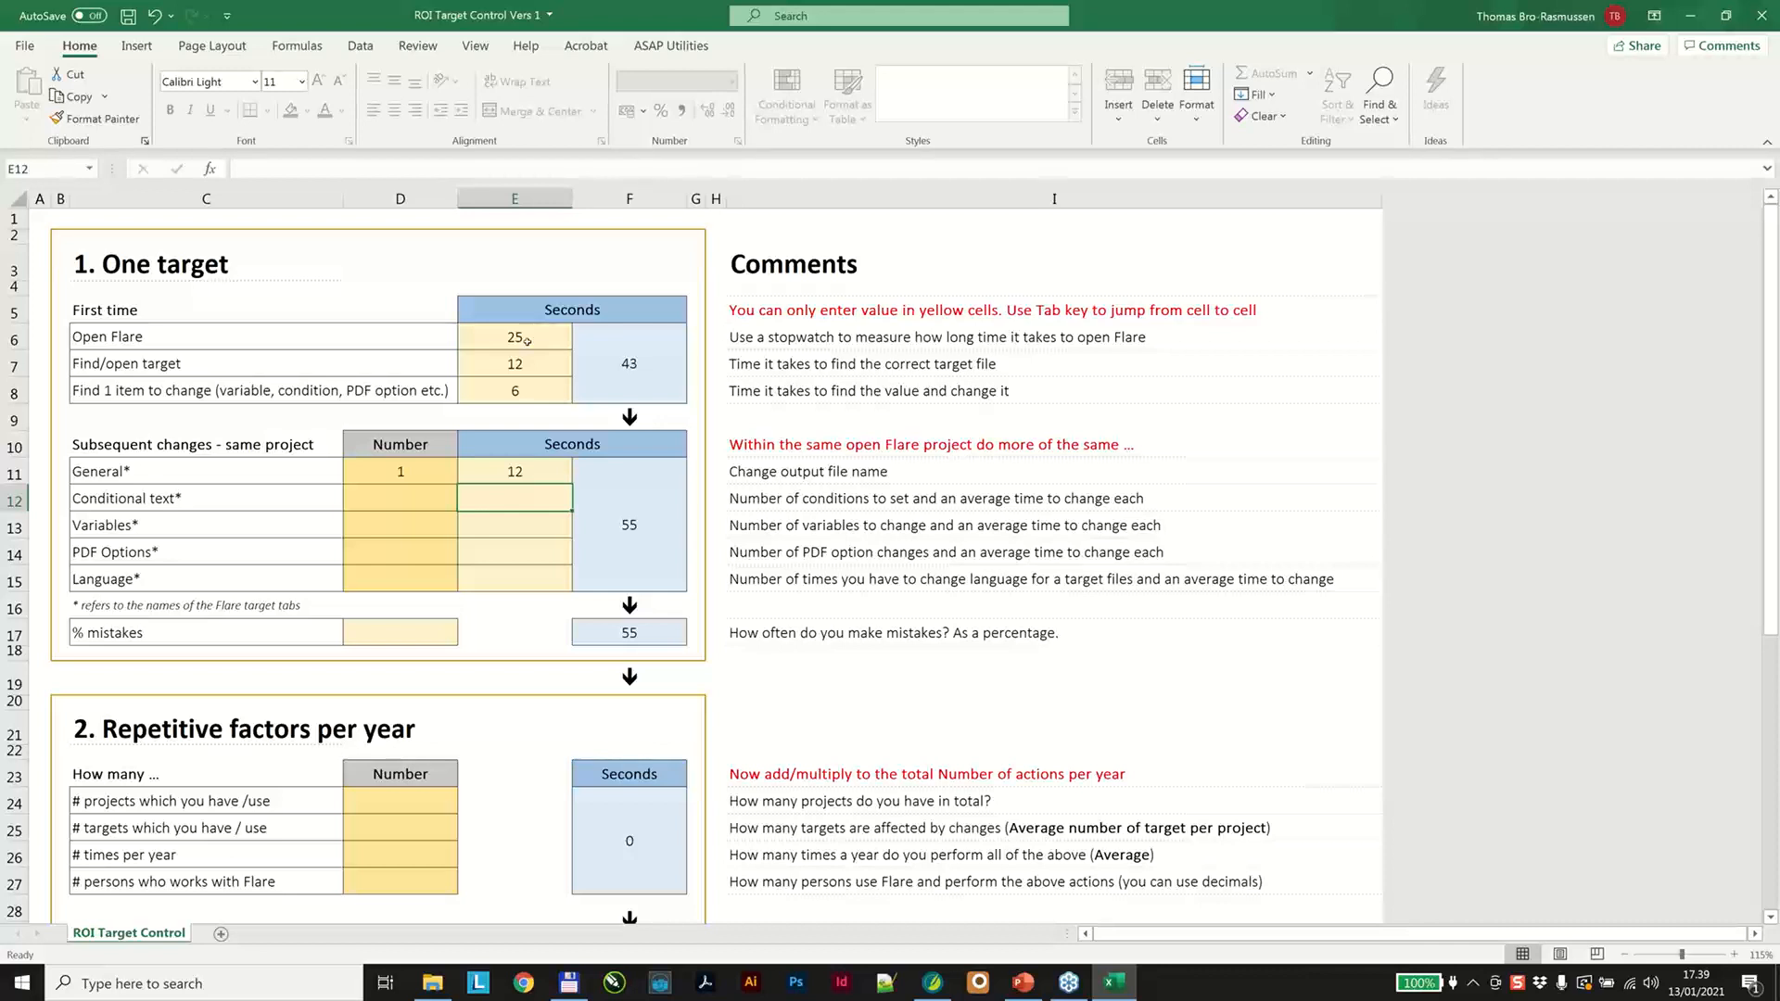
Enter 34 conditional text changes at 5 seconds each under the subsequent changes for one target.
{"action": "type", "text": "5"}
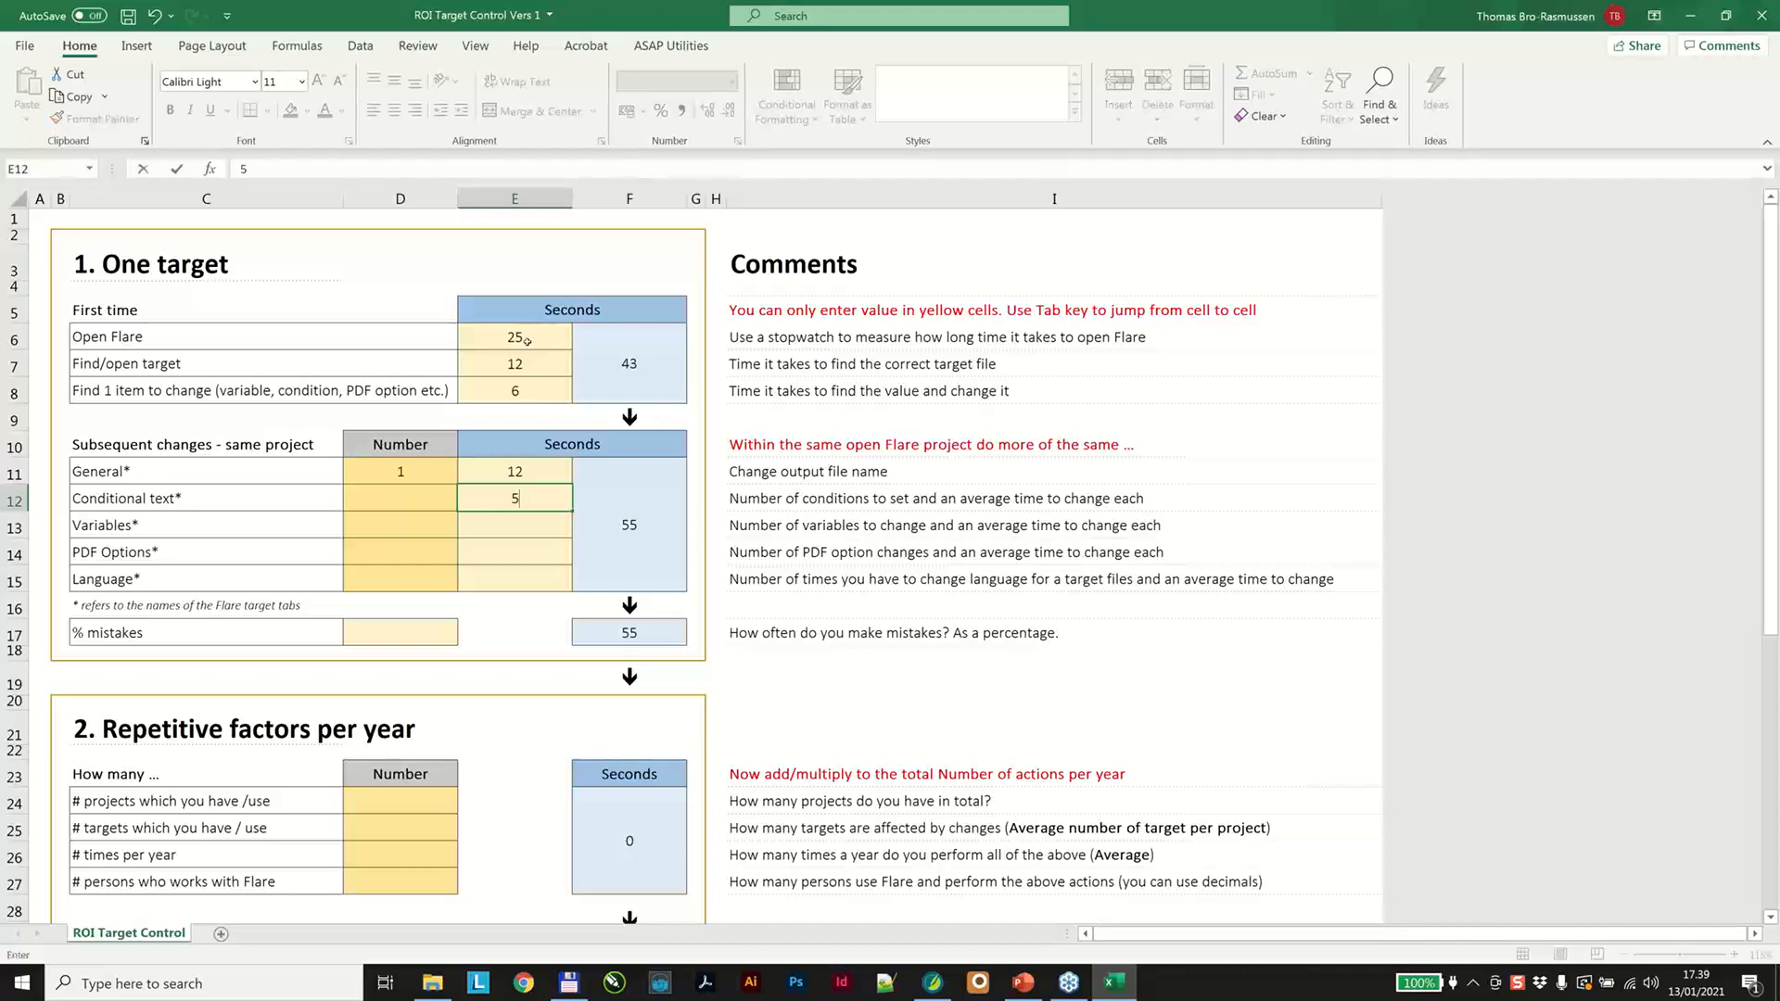
{"action": "key", "text": "ctrl+Return"}
{"action": "key", "text": "Left"}
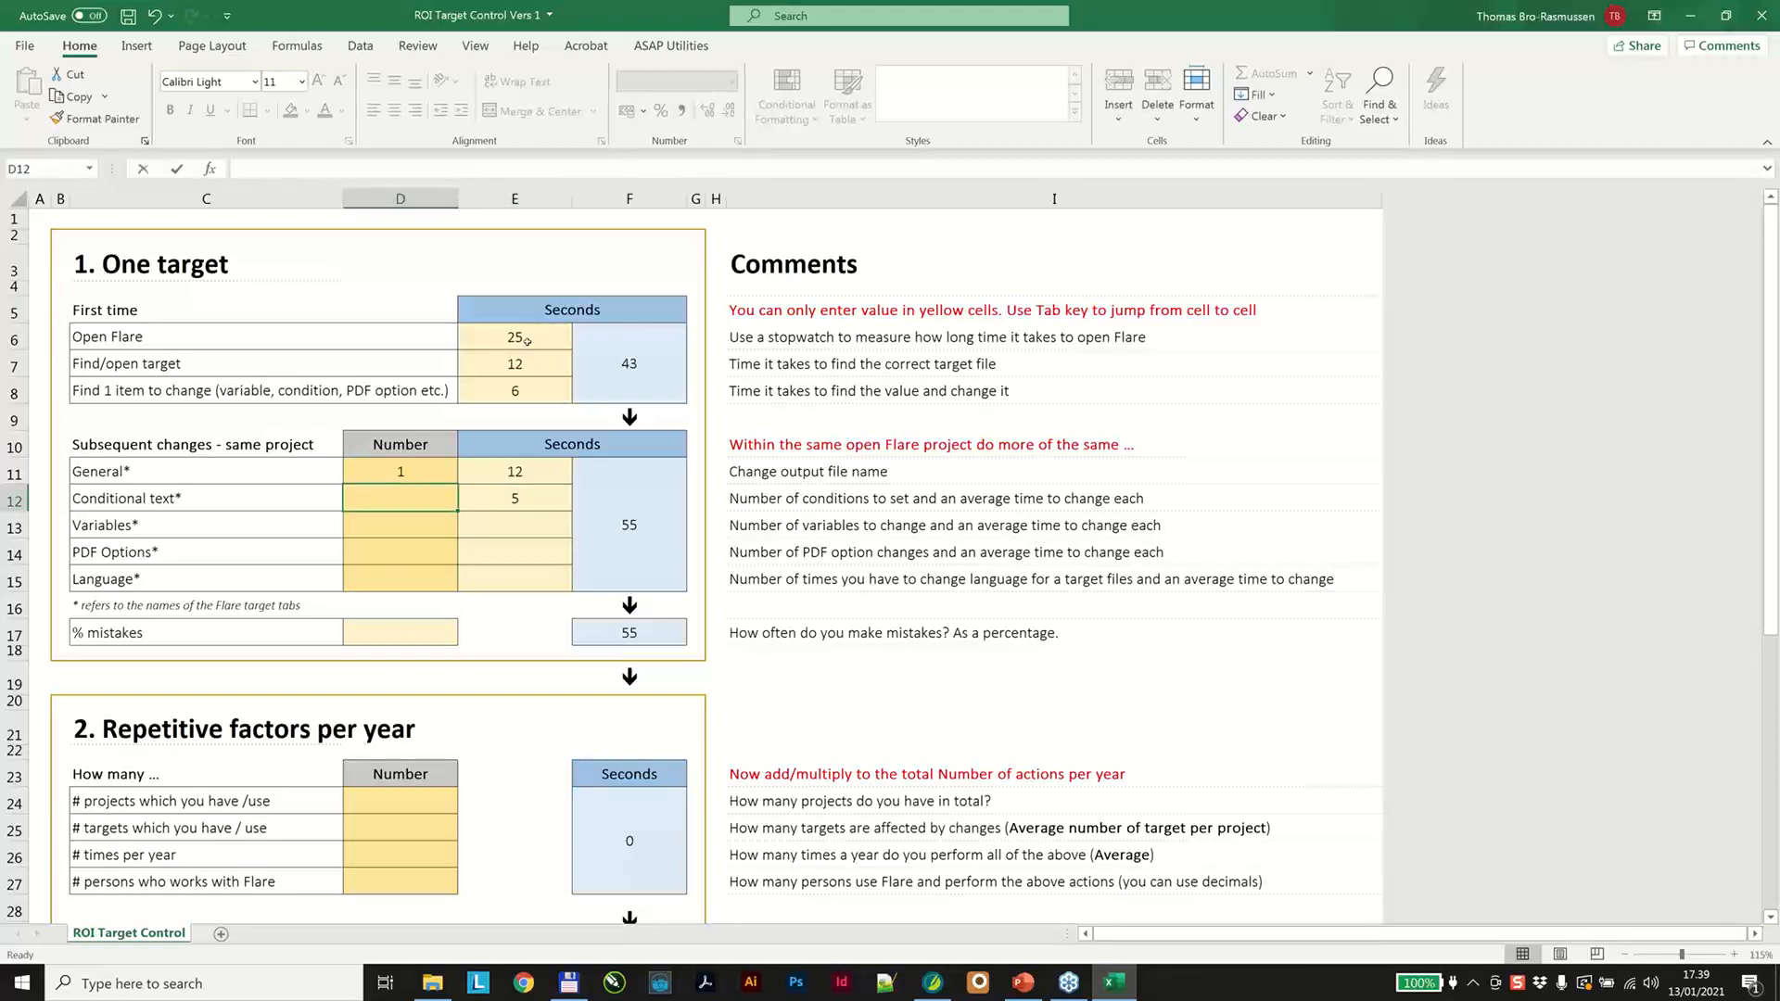
{"action": "type", "text": "3"}
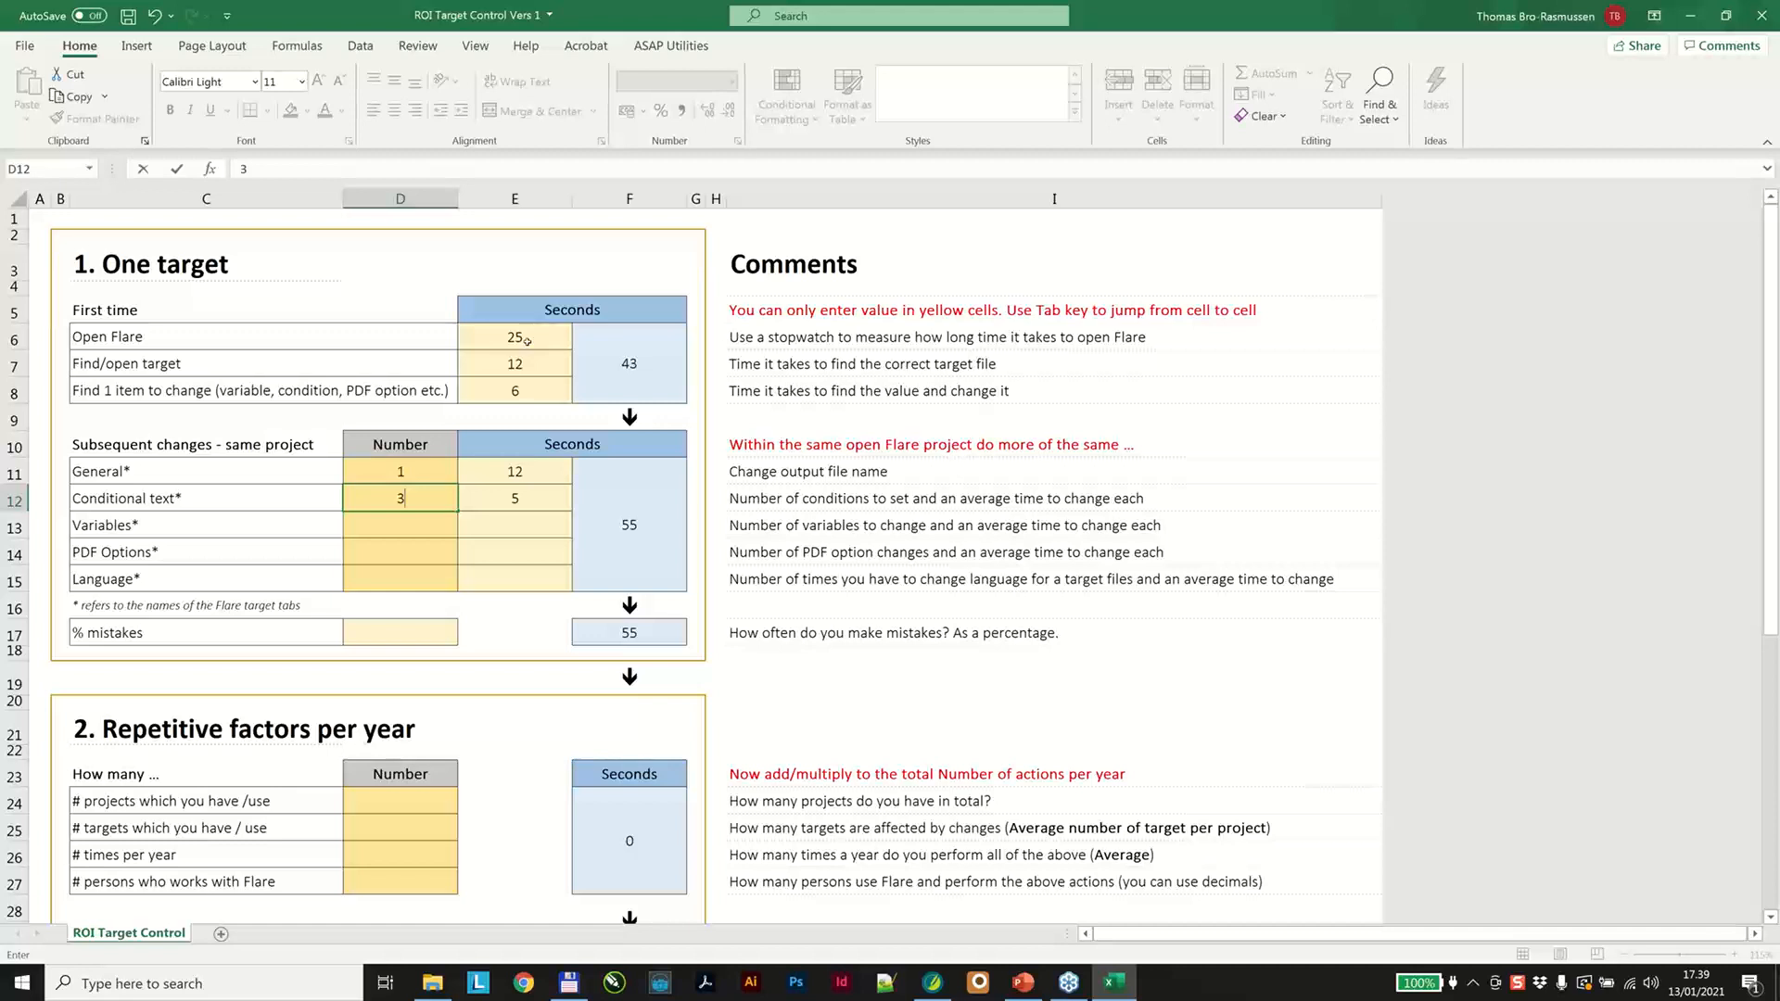
{"action": "type", "text": "4"}
{"action": "key", "text": "Return"}
{"action": "key", "text": "Tab"}
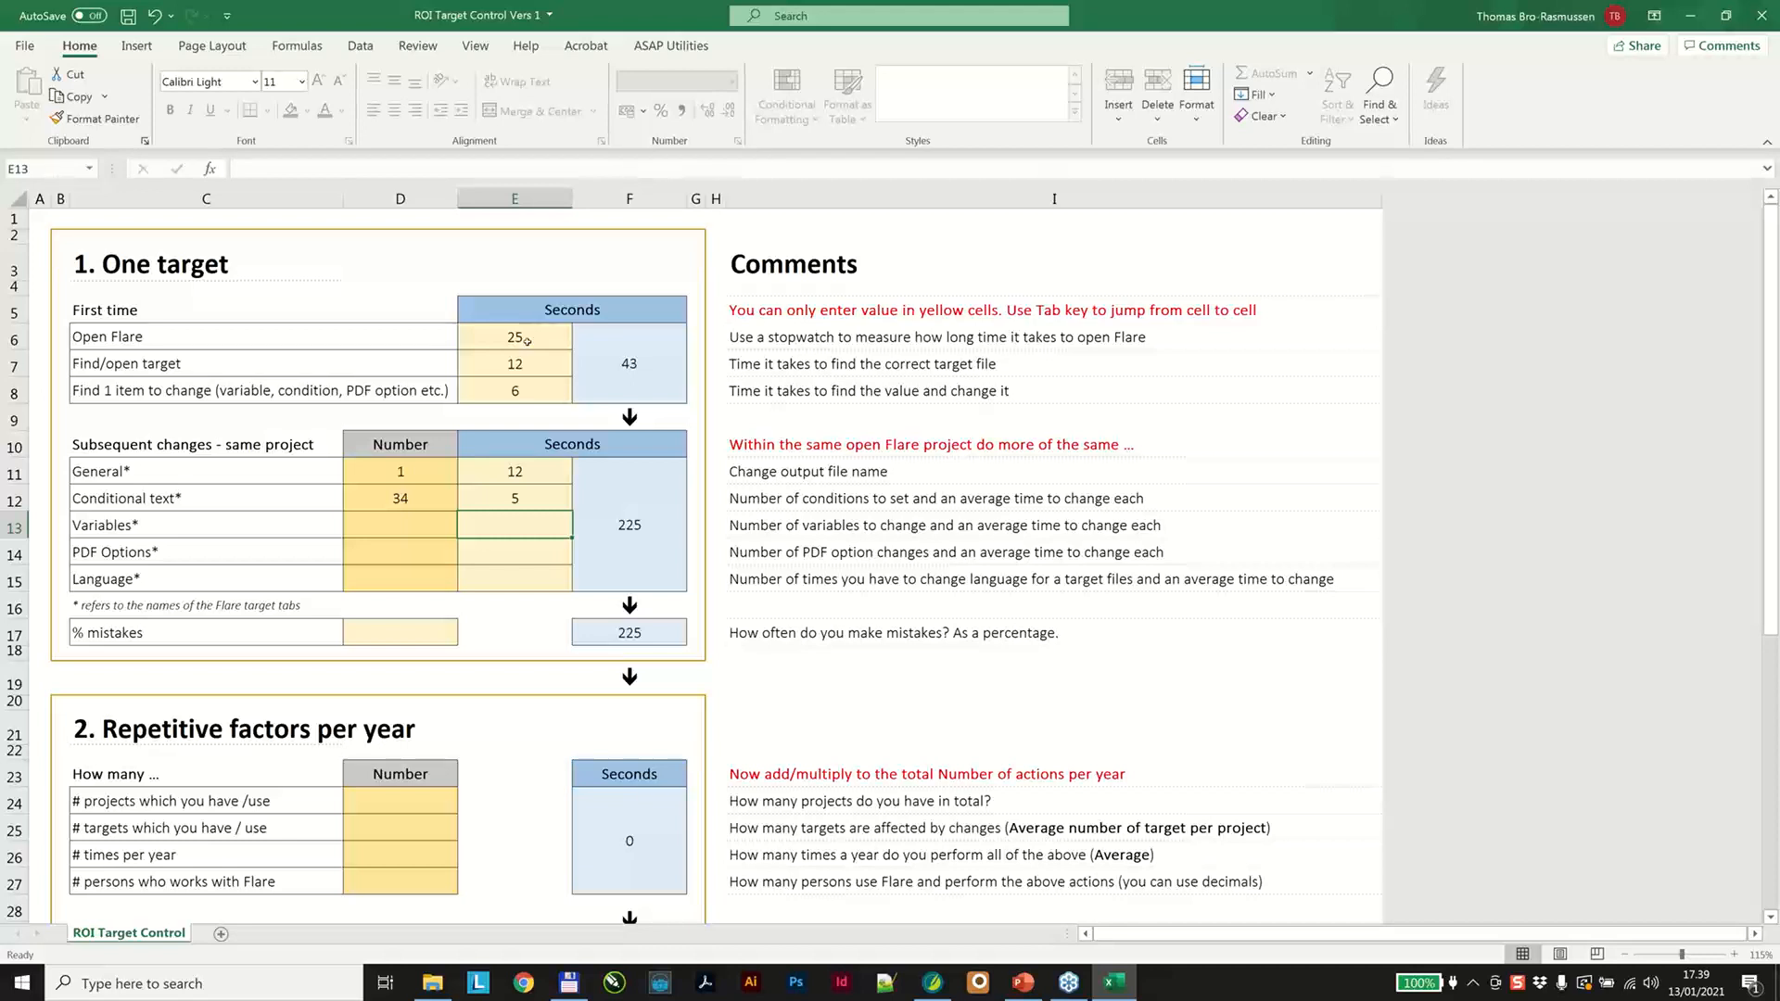
Enter 18 variable changes at an average of 10 seconds each.
{"action": "type", "text": "1"}
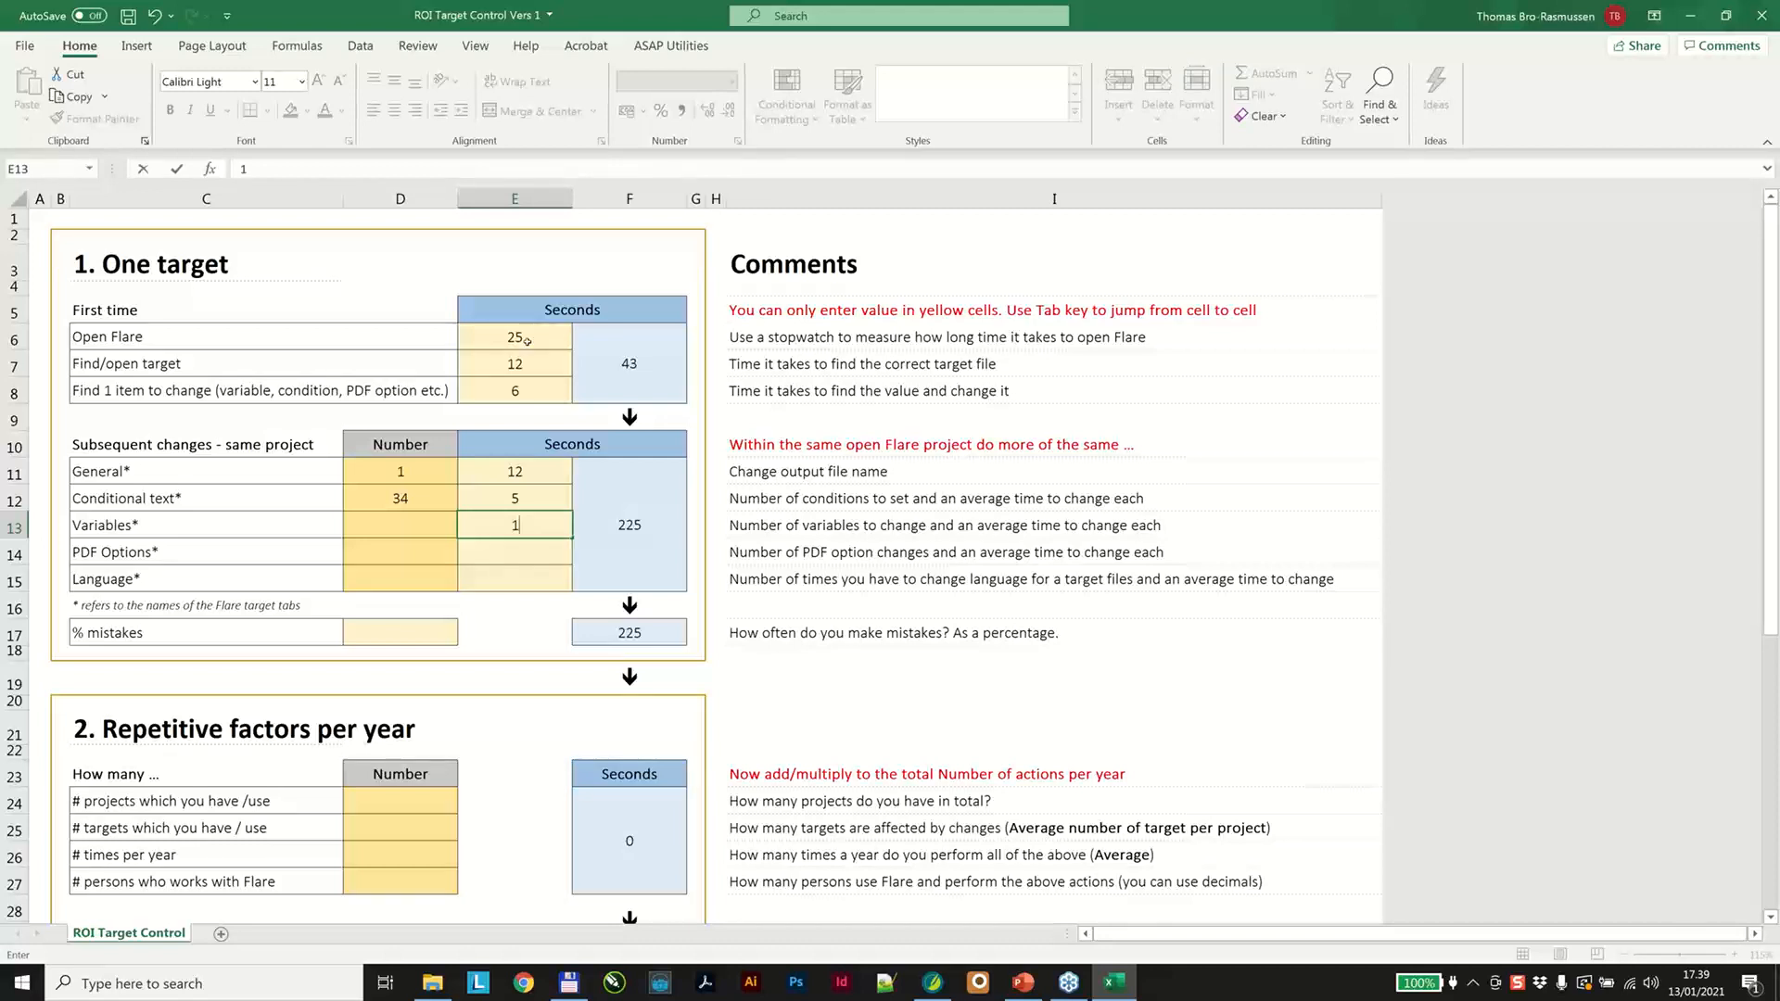
{"action": "type", "text": "0"}
{"action": "key", "text": "shift+Tab"}
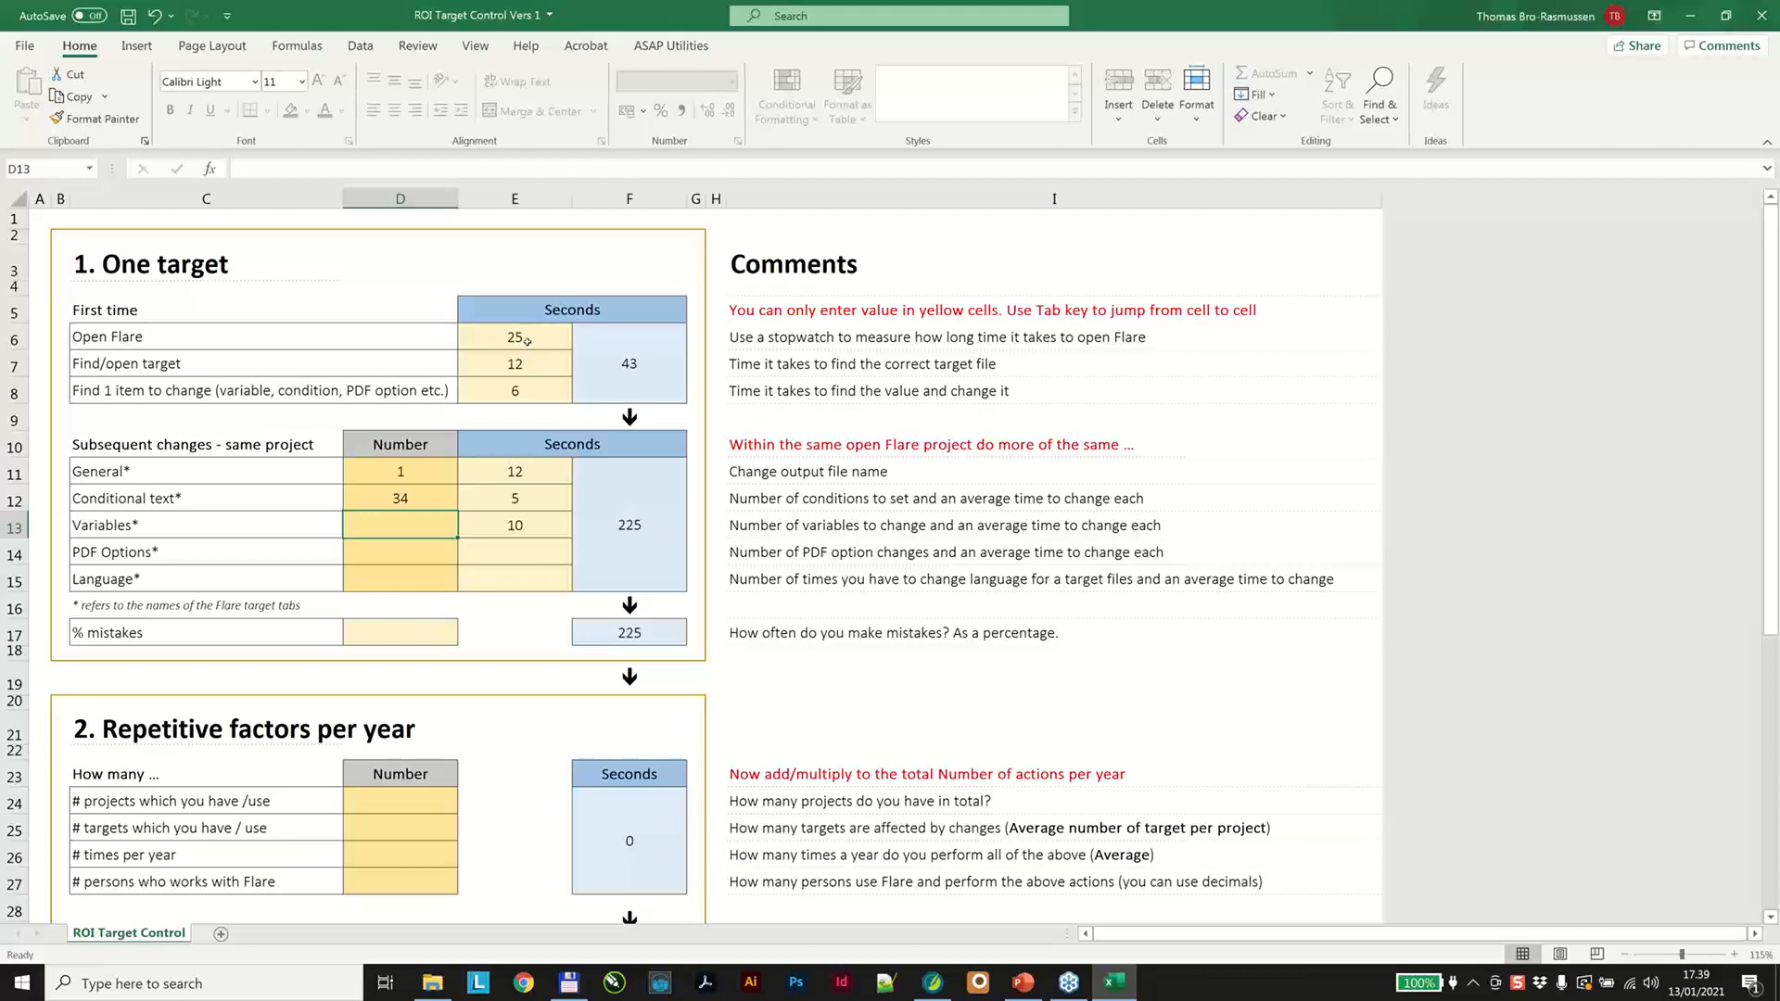
{"action": "type", "text": "18"}
{"action": "key", "text": "Return"}
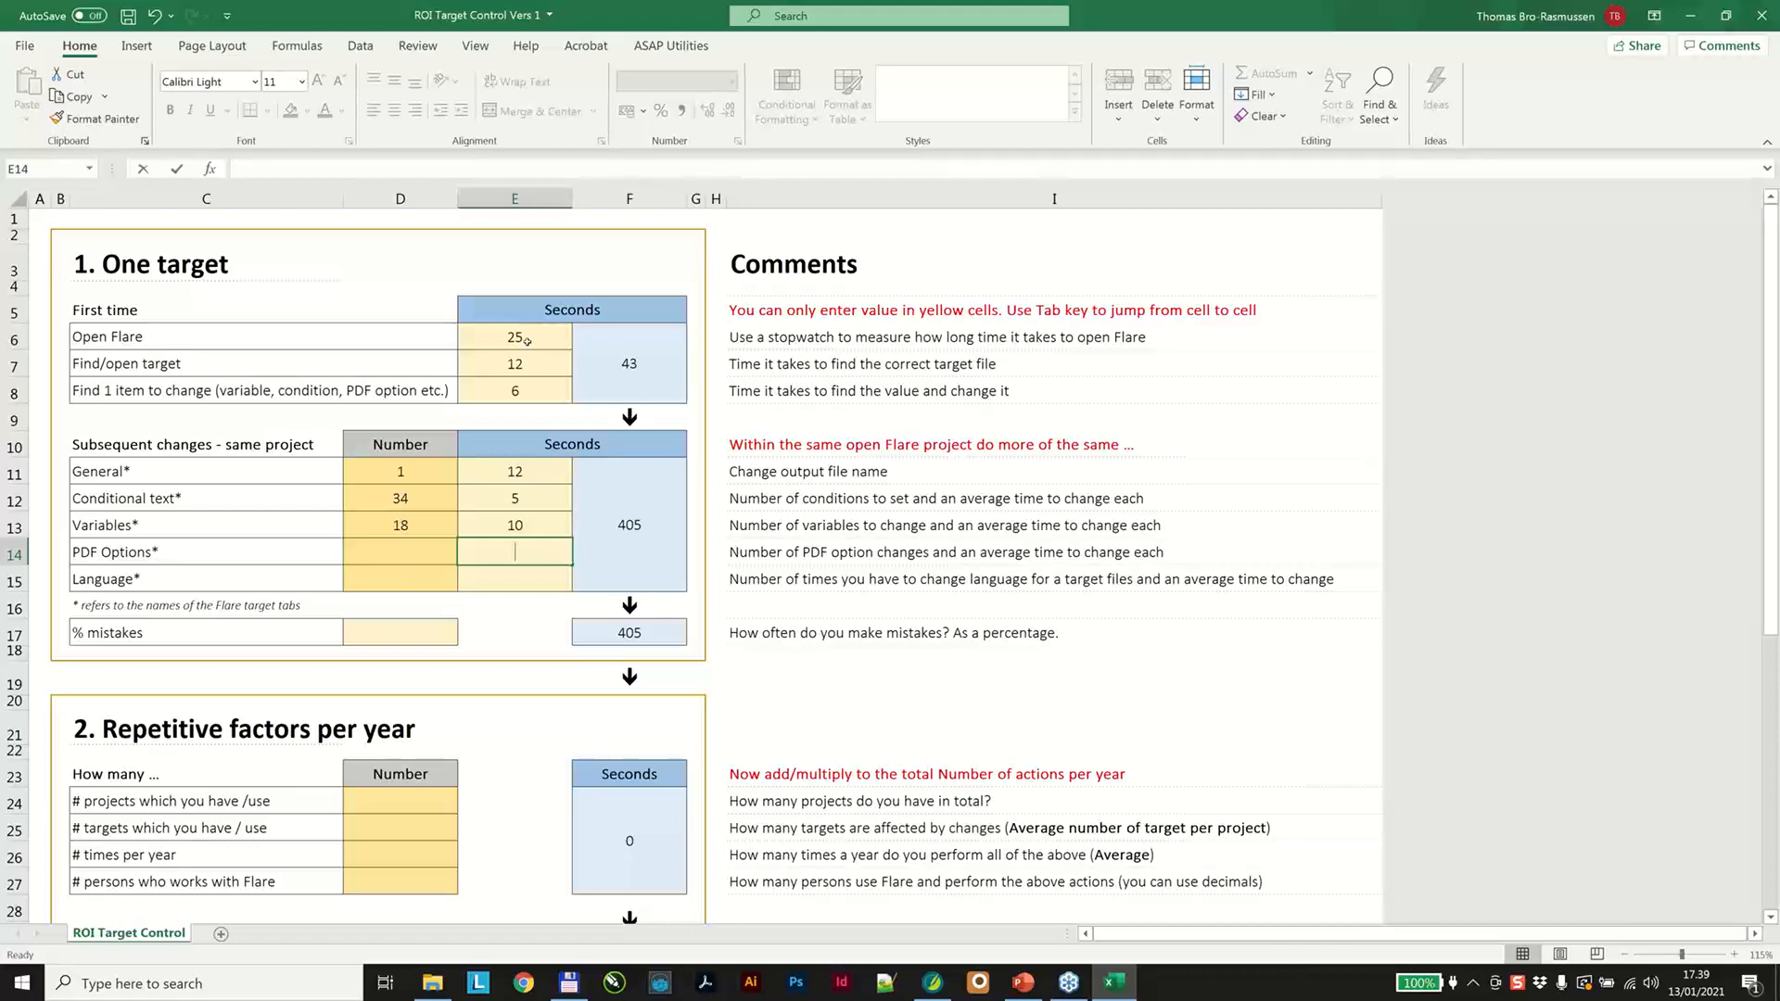
Enter 12 PDF option changes at an average of 2 seconds each.
{"action": "type", "text": "4"}
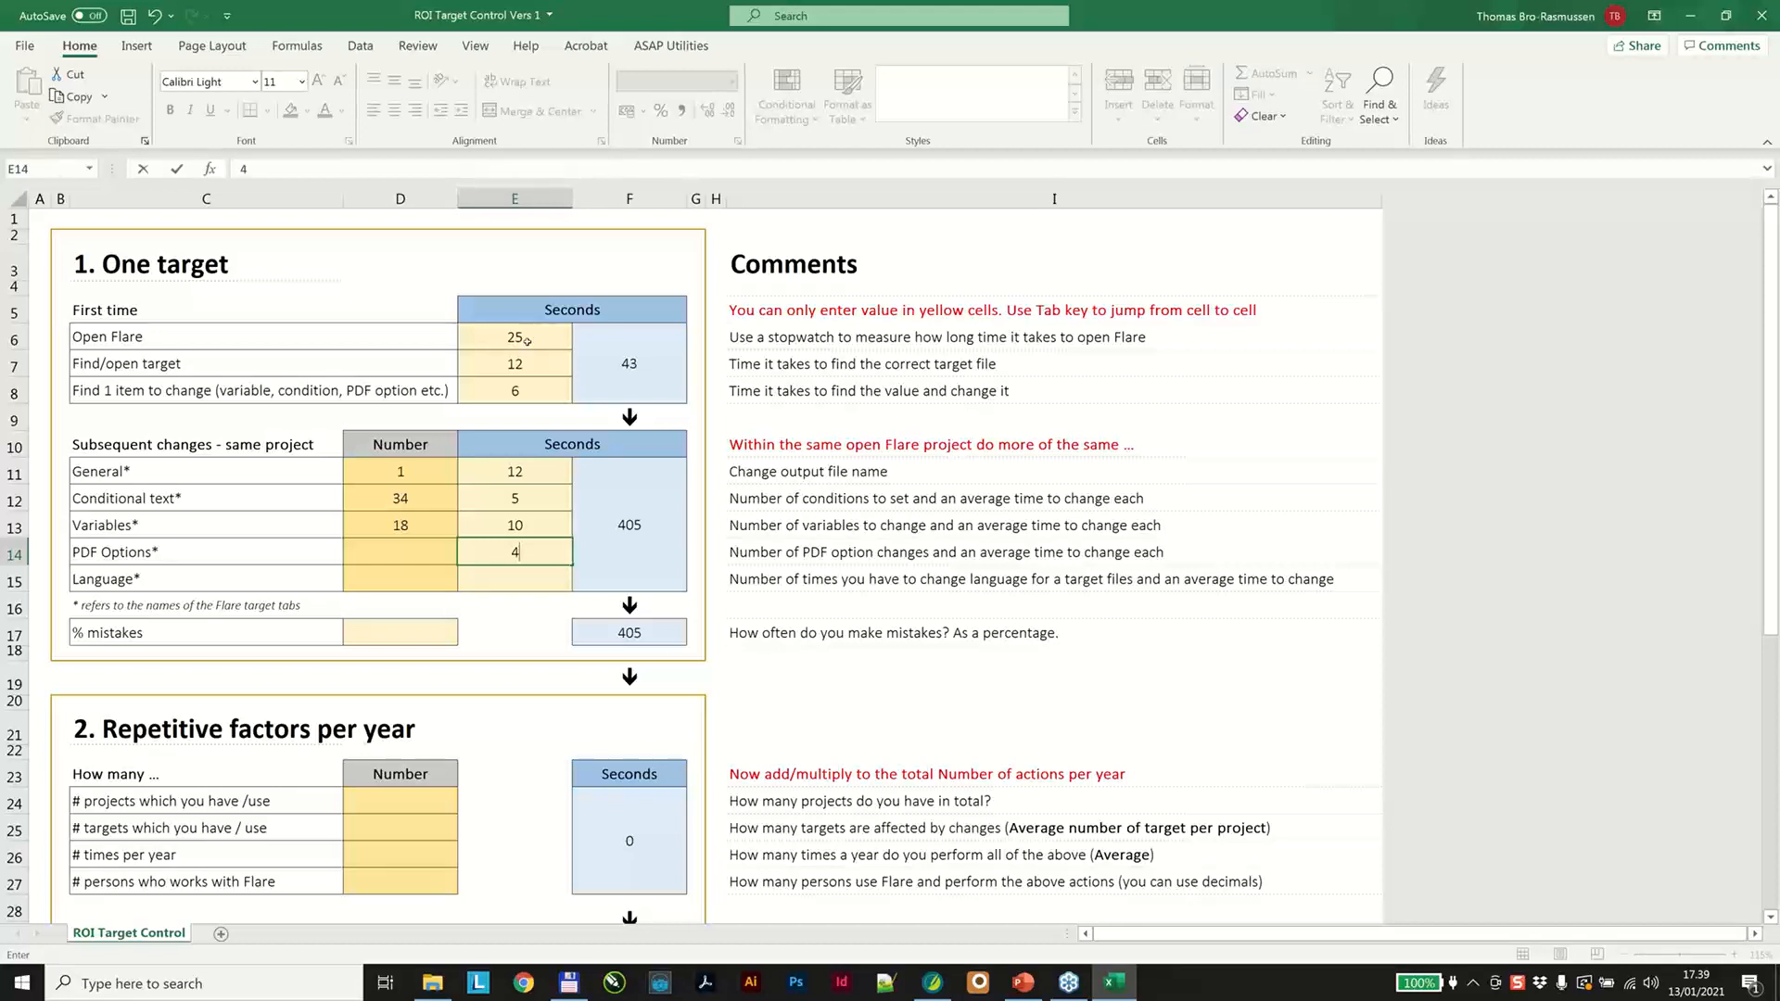
{"action": "key", "text": "BackSpace"}
{"action": "type", "text": "2"}
{"action": "key", "text": "shift+Tab"}
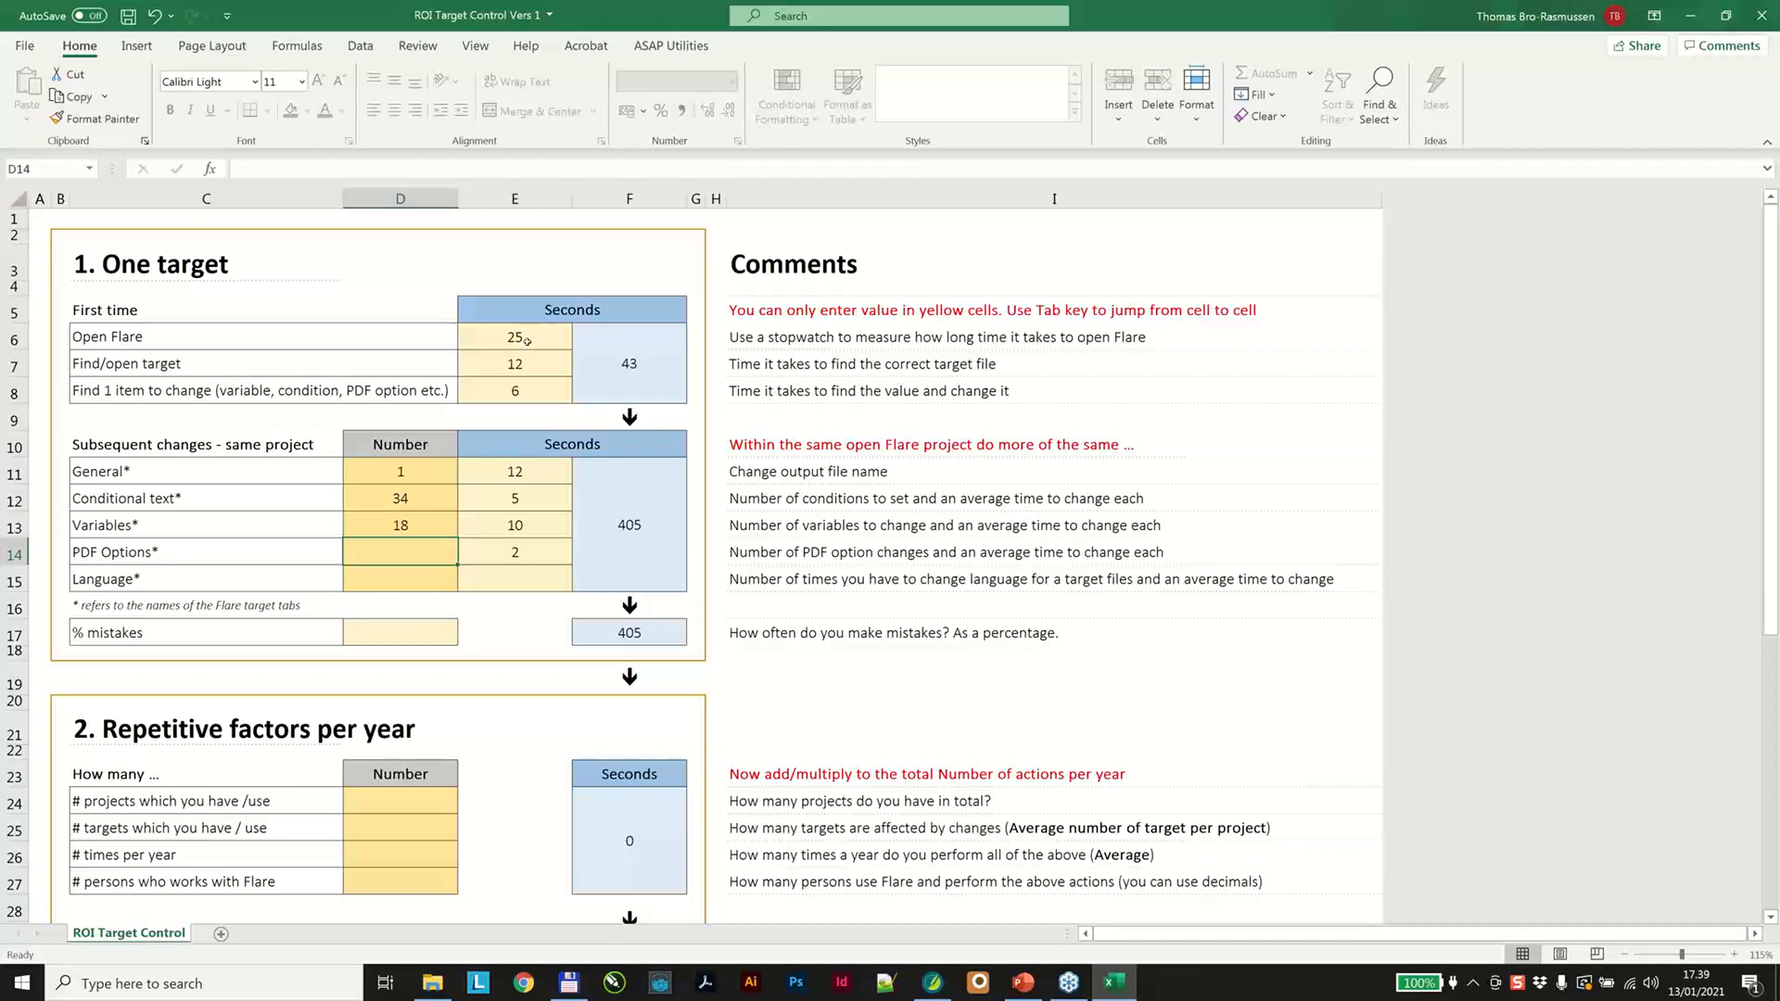
{"action": "type", "text": "12"}
{"action": "key", "text": "Return"}
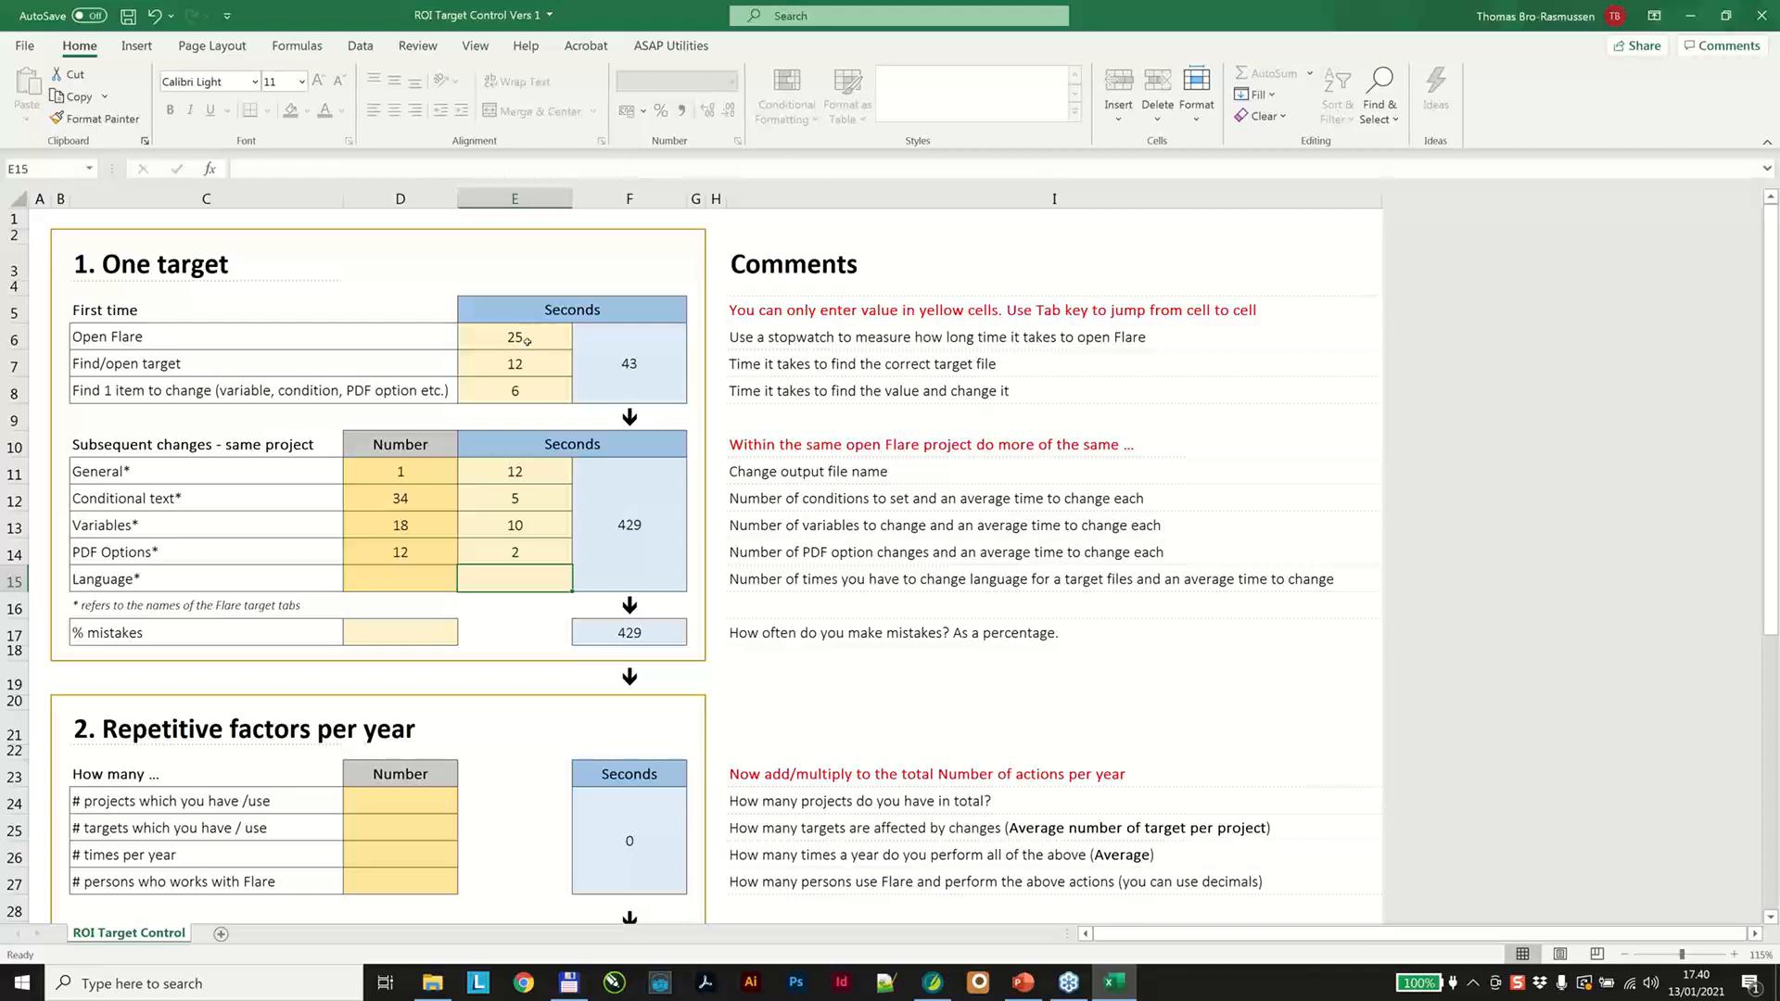
Enter 1 language change at 5 seconds in the subsequent changes table.
{"action": "type", "text": "5"}
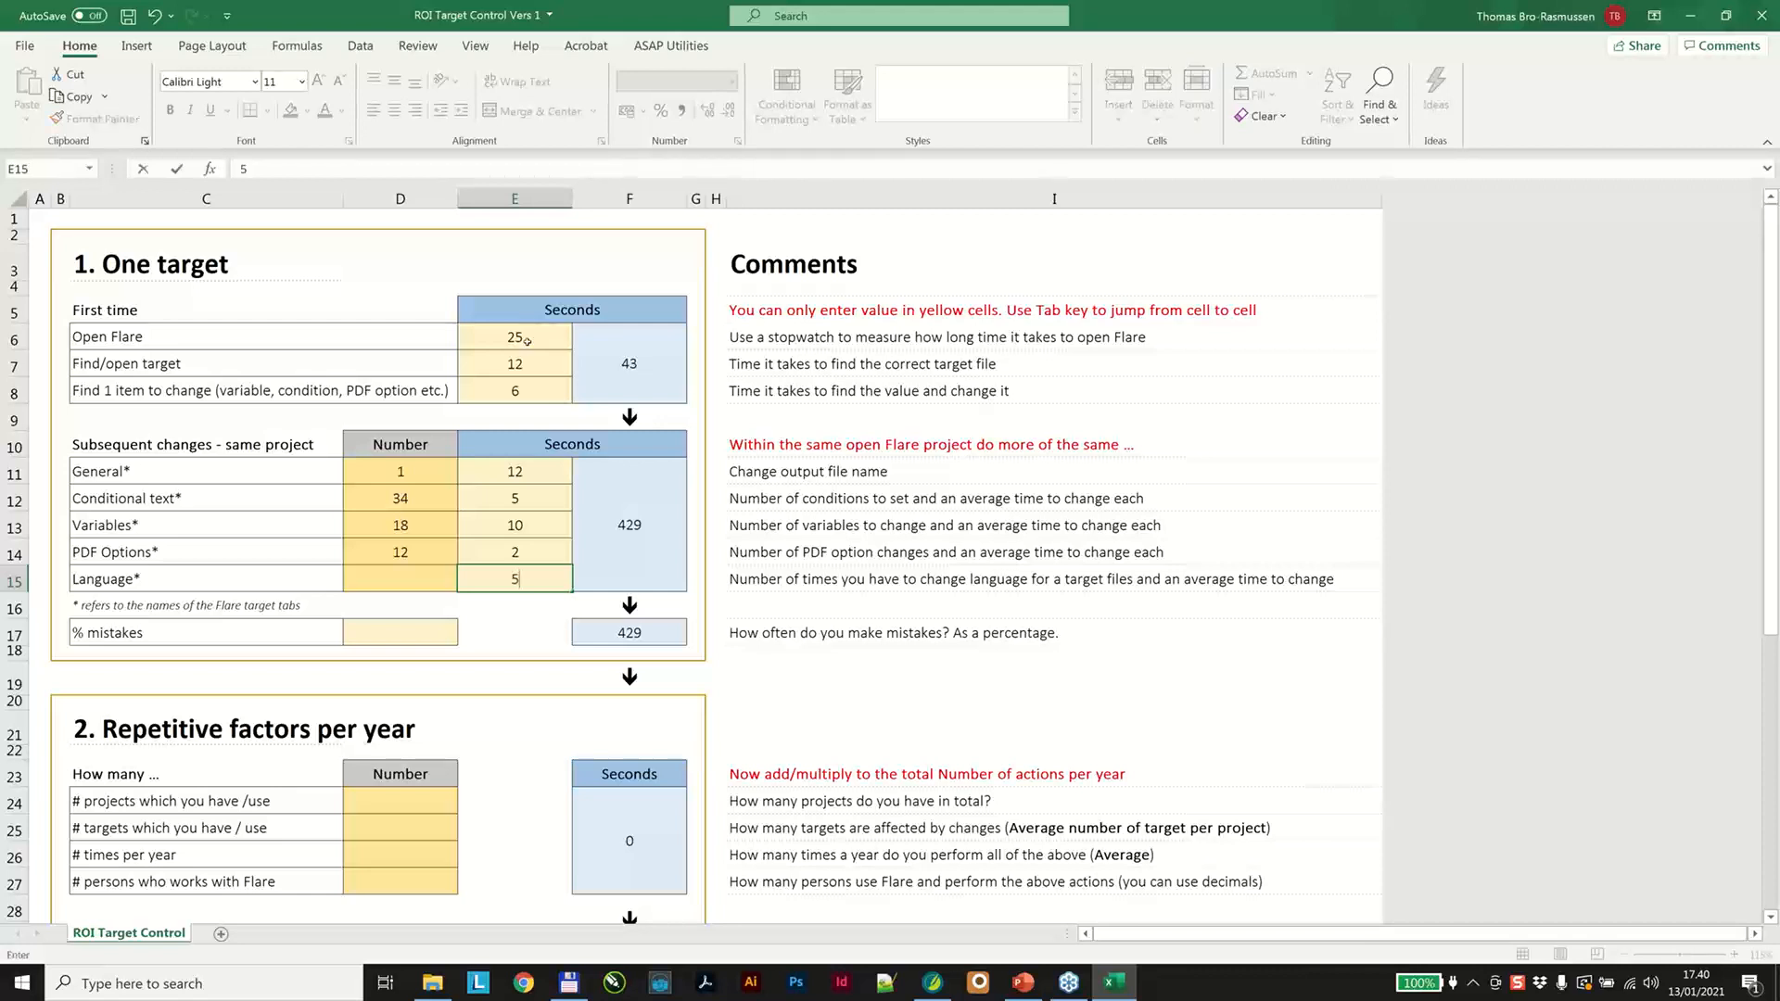
{"action": "key", "text": "Left"}
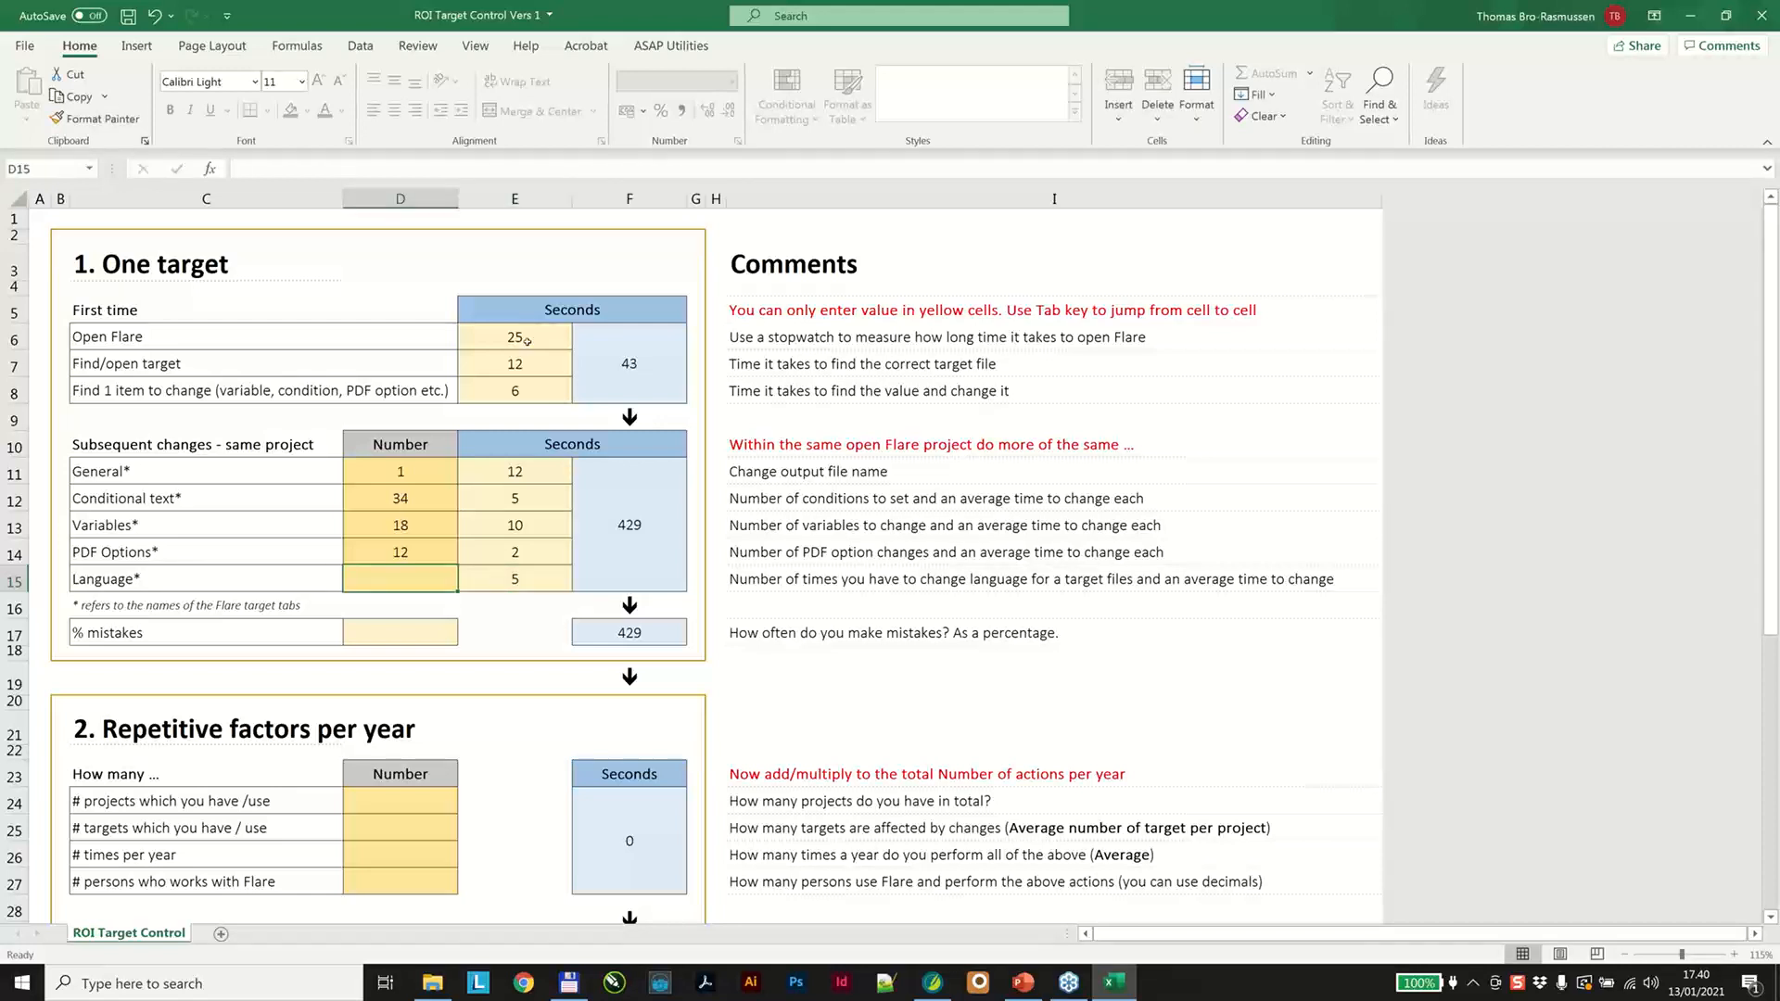
{"action": "type", "text": "1"}
{"action": "key", "text": "Return"}
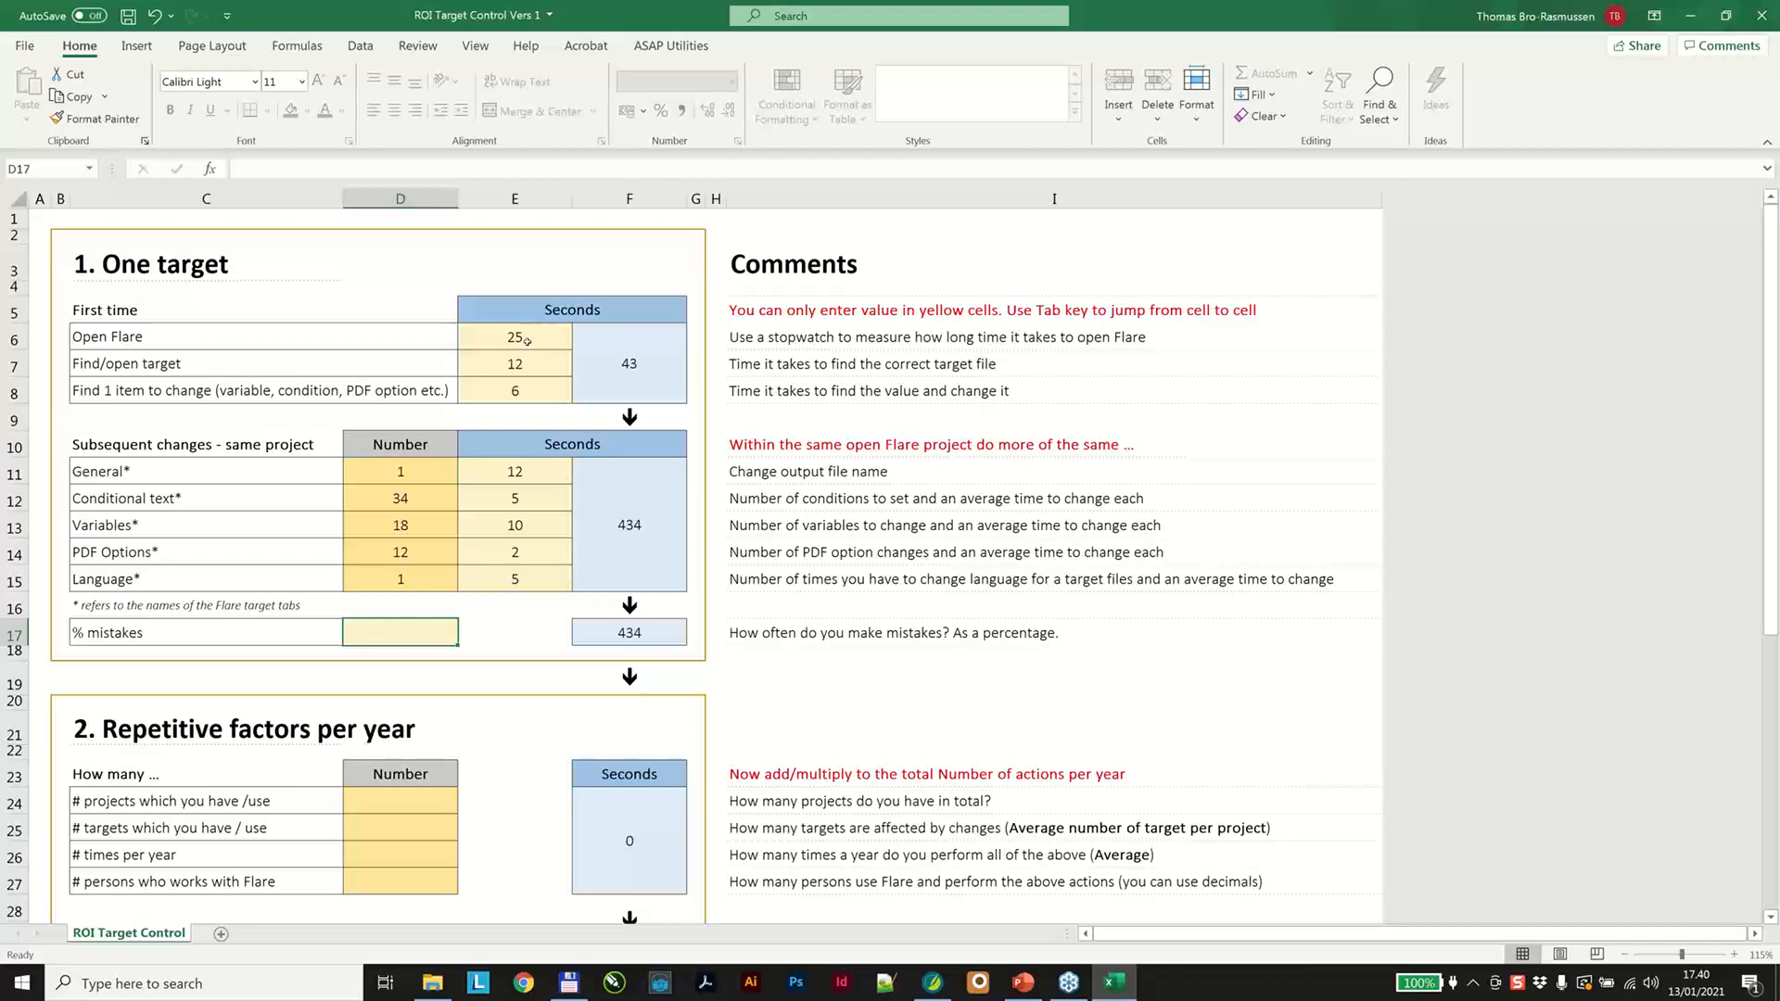
Enter 20 as the percentage of mistakes made on one target.
{"action": "type", "text": "2"}
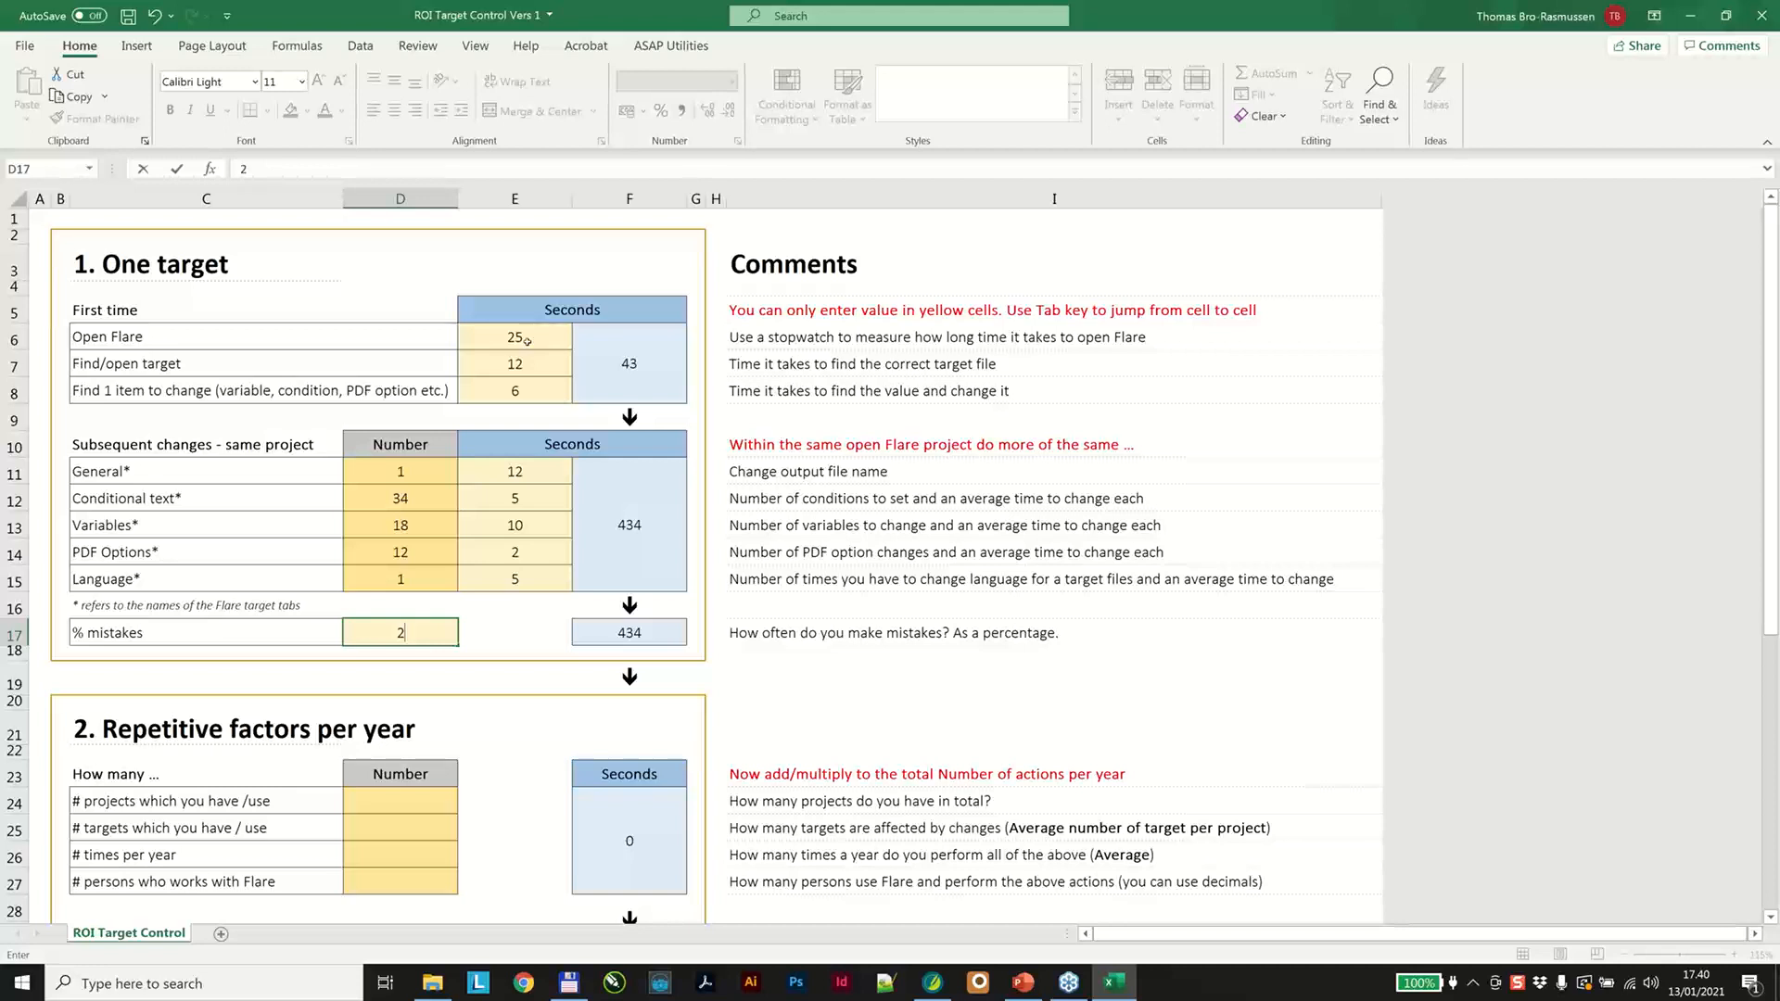
{"action": "type", "text": "0"}
{"action": "key", "text": "Return"}
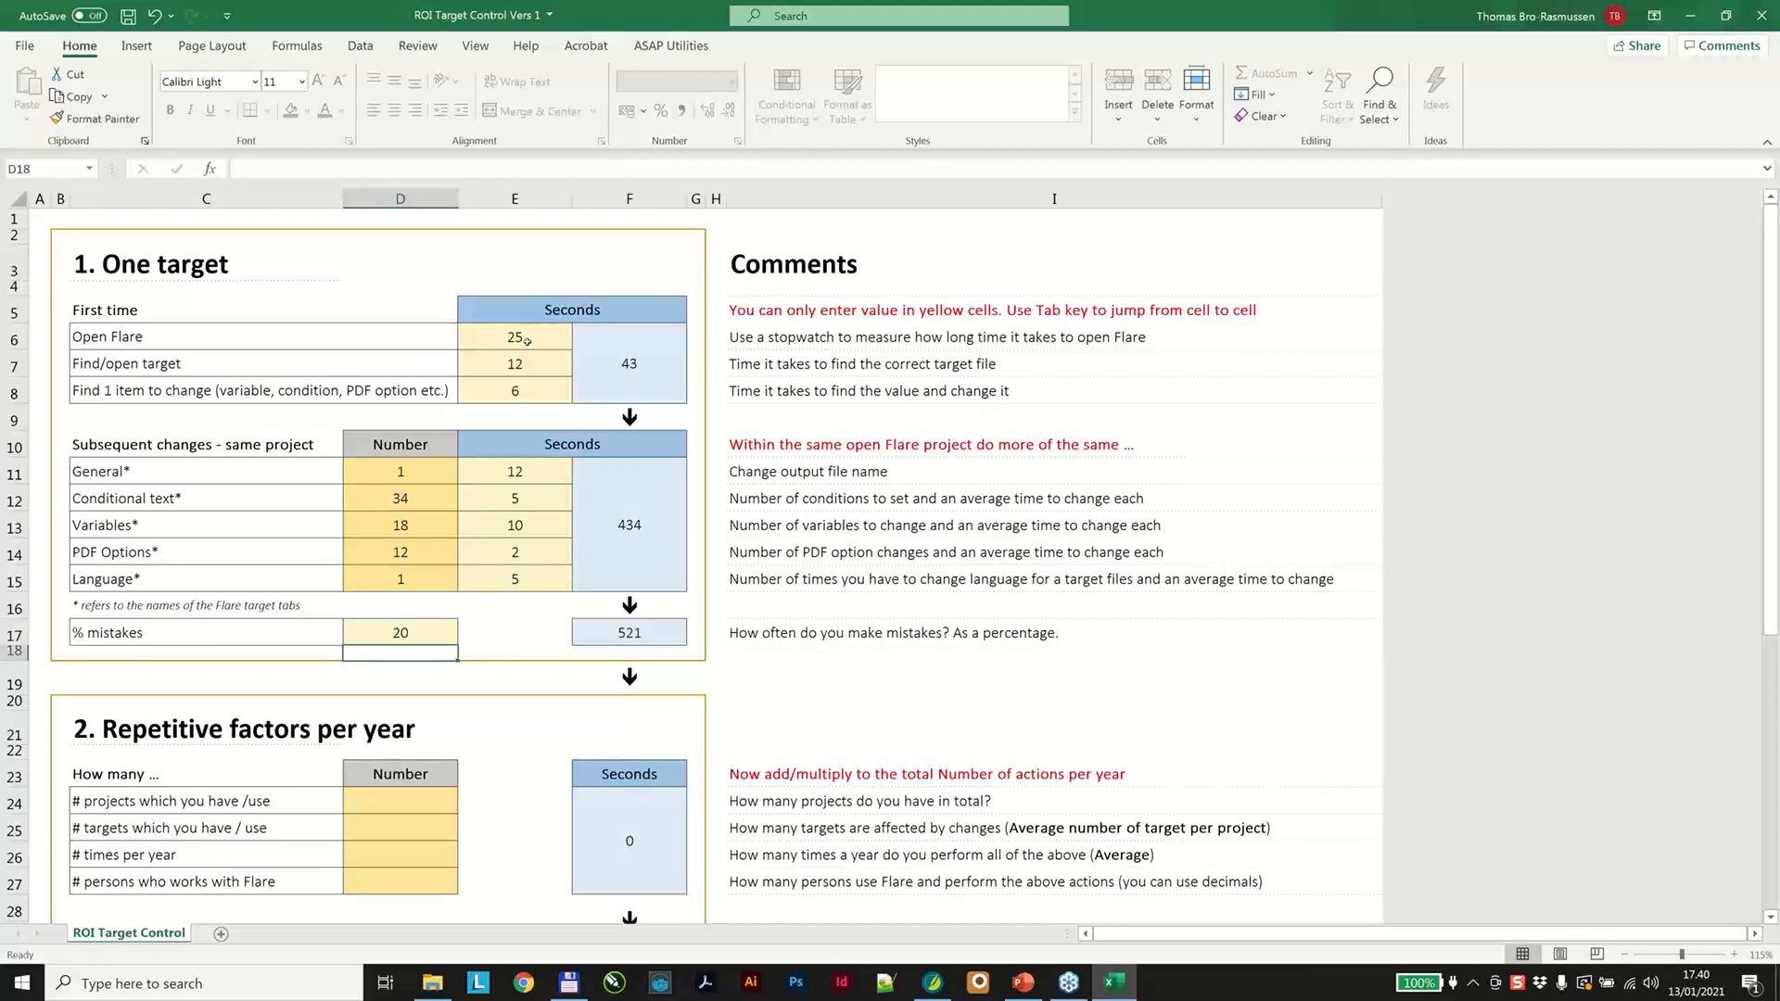
Set the percentage of mistakes to 12.
{"action": "key", "text": "Up"}
{"action": "type", "text": "12"}
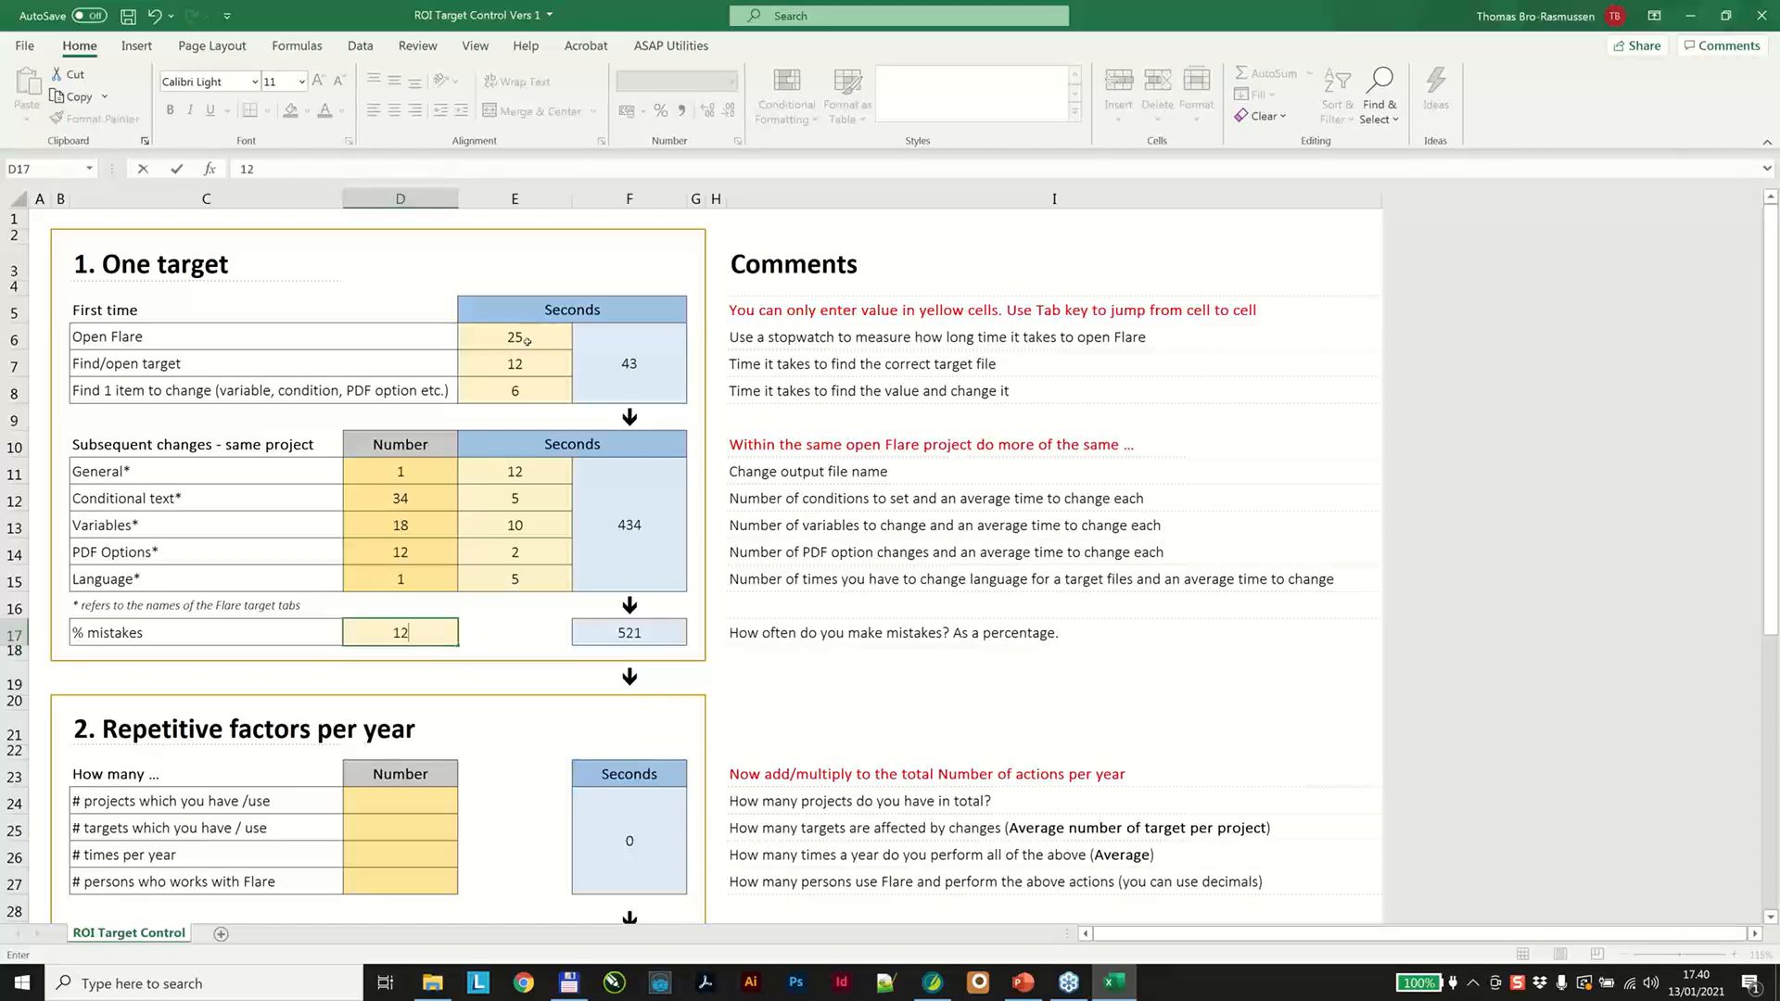
{"action": "key", "text": "Return"}
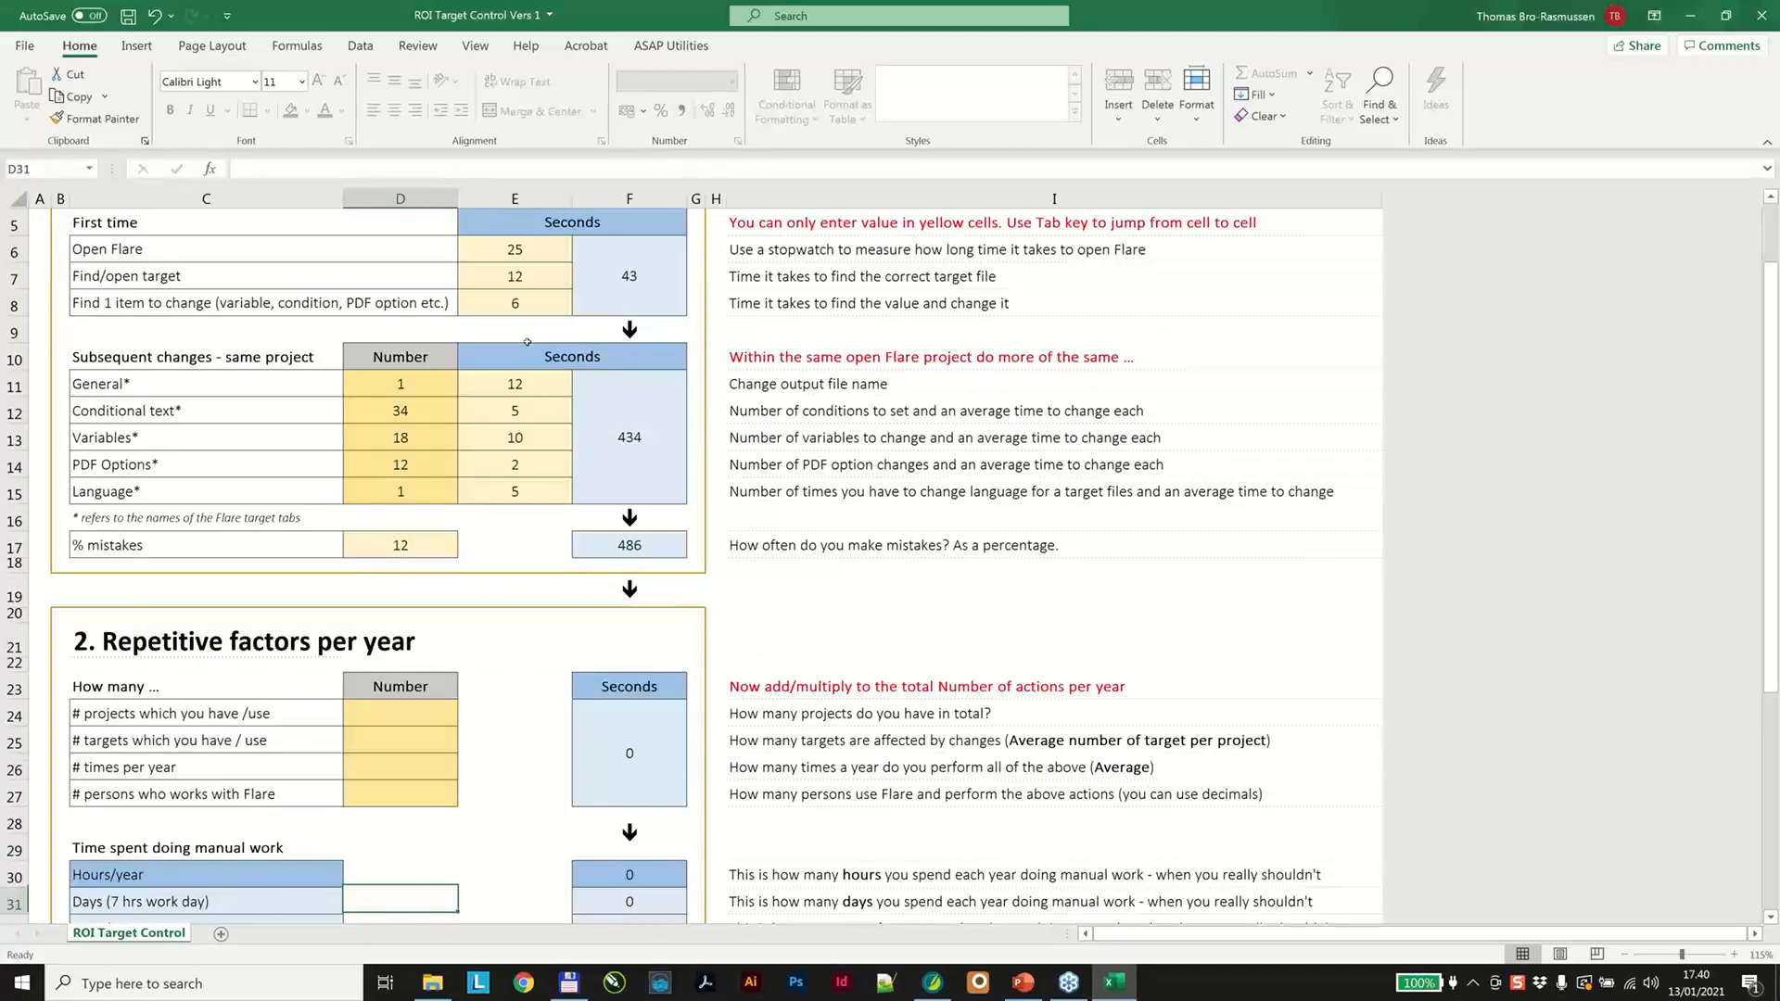
In the repetitive factors per year, enter 32 projects and 32 targets.
{"action": "key", "text": "Down"}
{"action": "key", "text": "Down"}
{"action": "key", "text": "Up"}
{"action": "key", "text": "Up"}
{"action": "key", "text": "Up"}
{"action": "key", "text": "Up"}
{"action": "key", "text": "Up"}
{"action": "key", "text": "Up"}
{"action": "key", "text": "Up"}
{"action": "key", "text": "Up"}
{"action": "key", "text": "Up"}
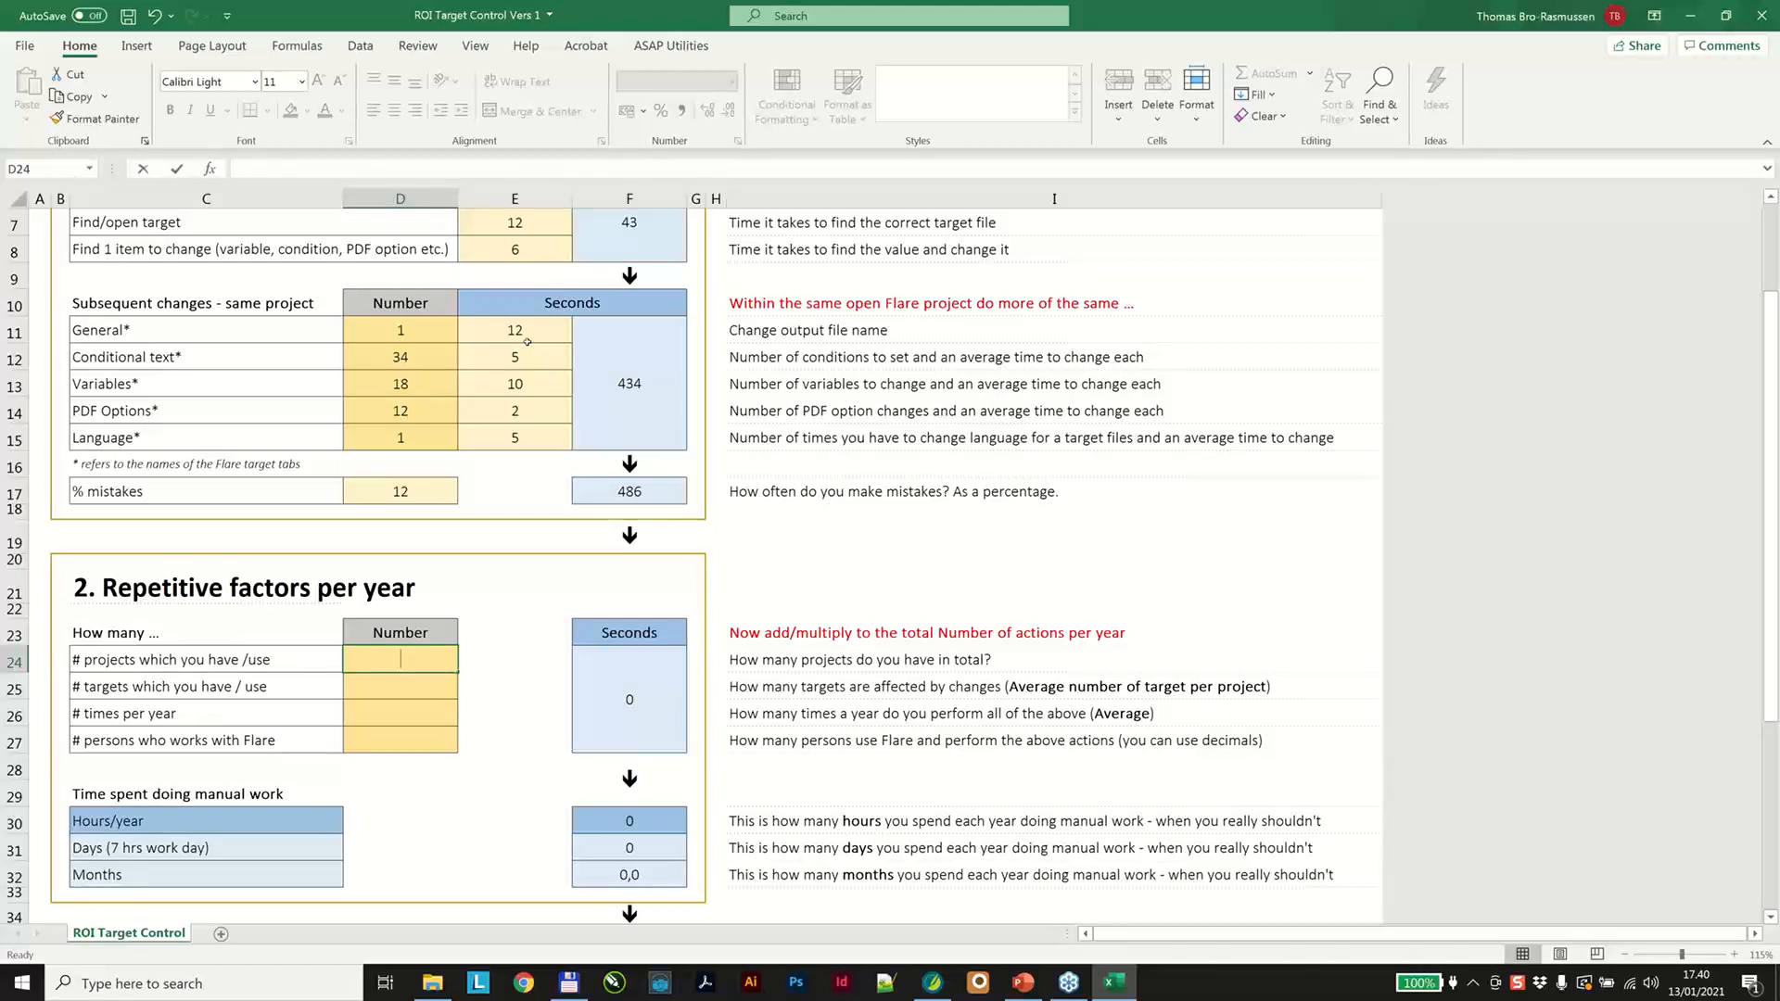
{"action": "type", "text": "32"}
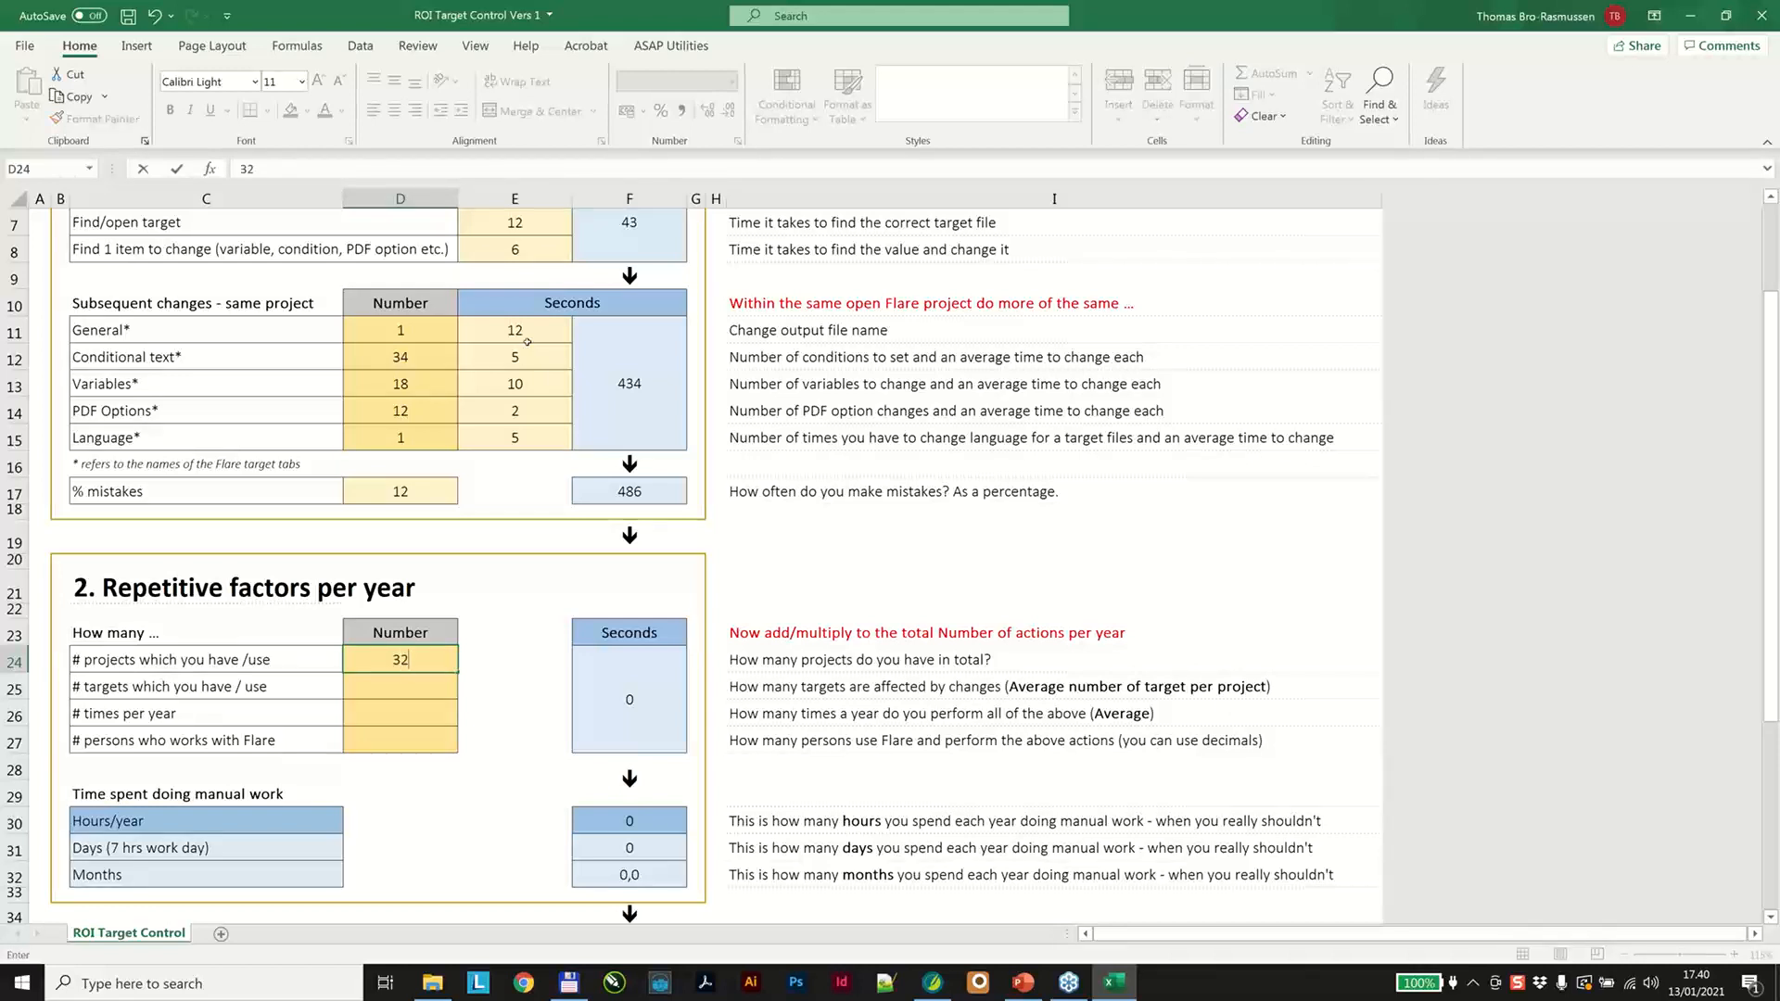
{"action": "key", "text": "Return"}
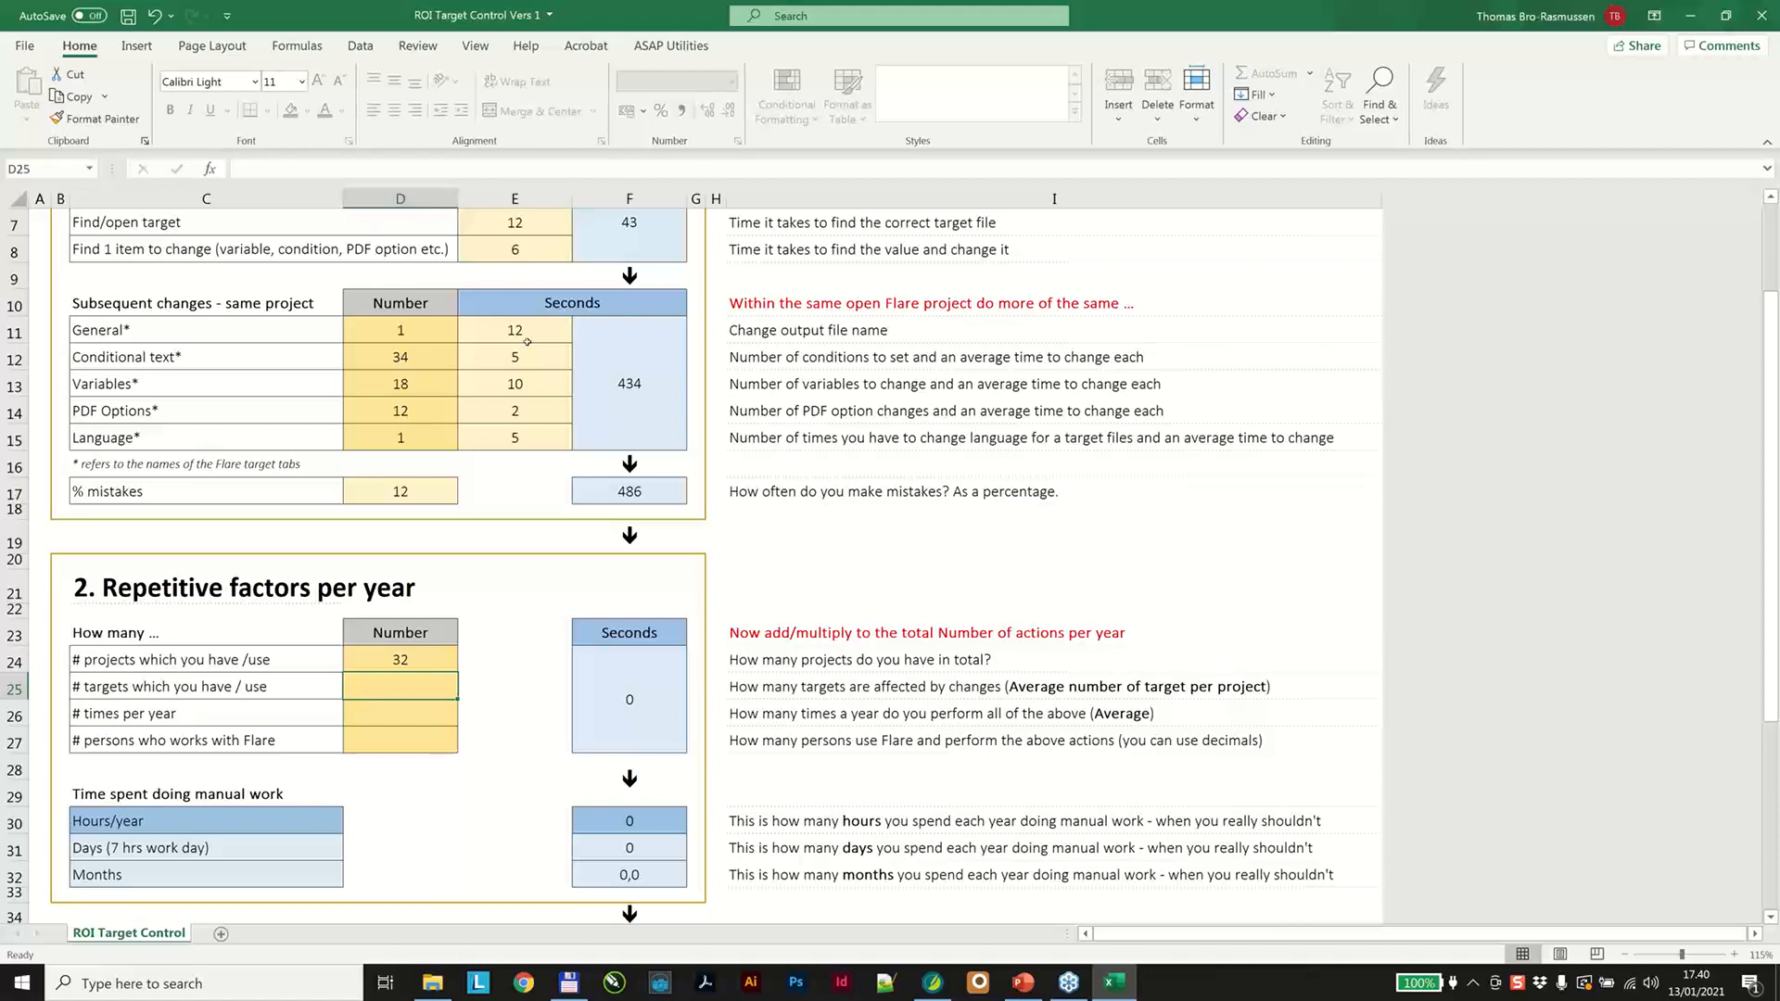
{"action": "type", "text": "32"}
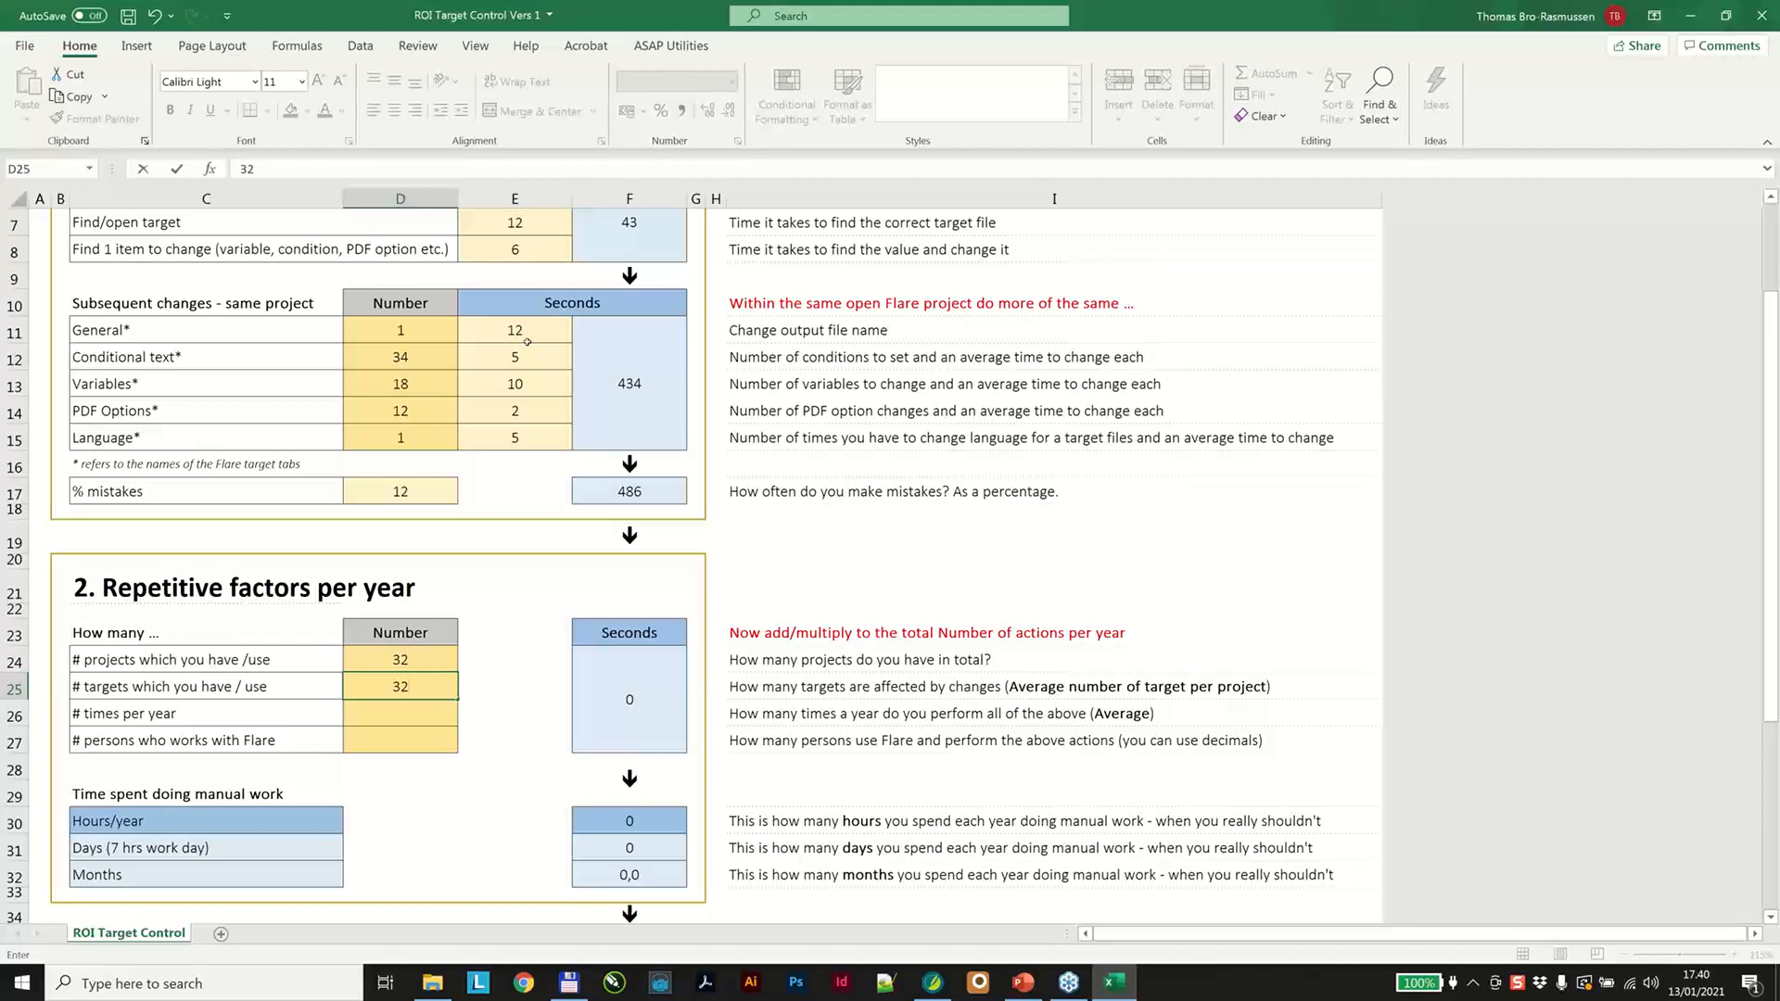
{"action": "key", "text": "Return"}
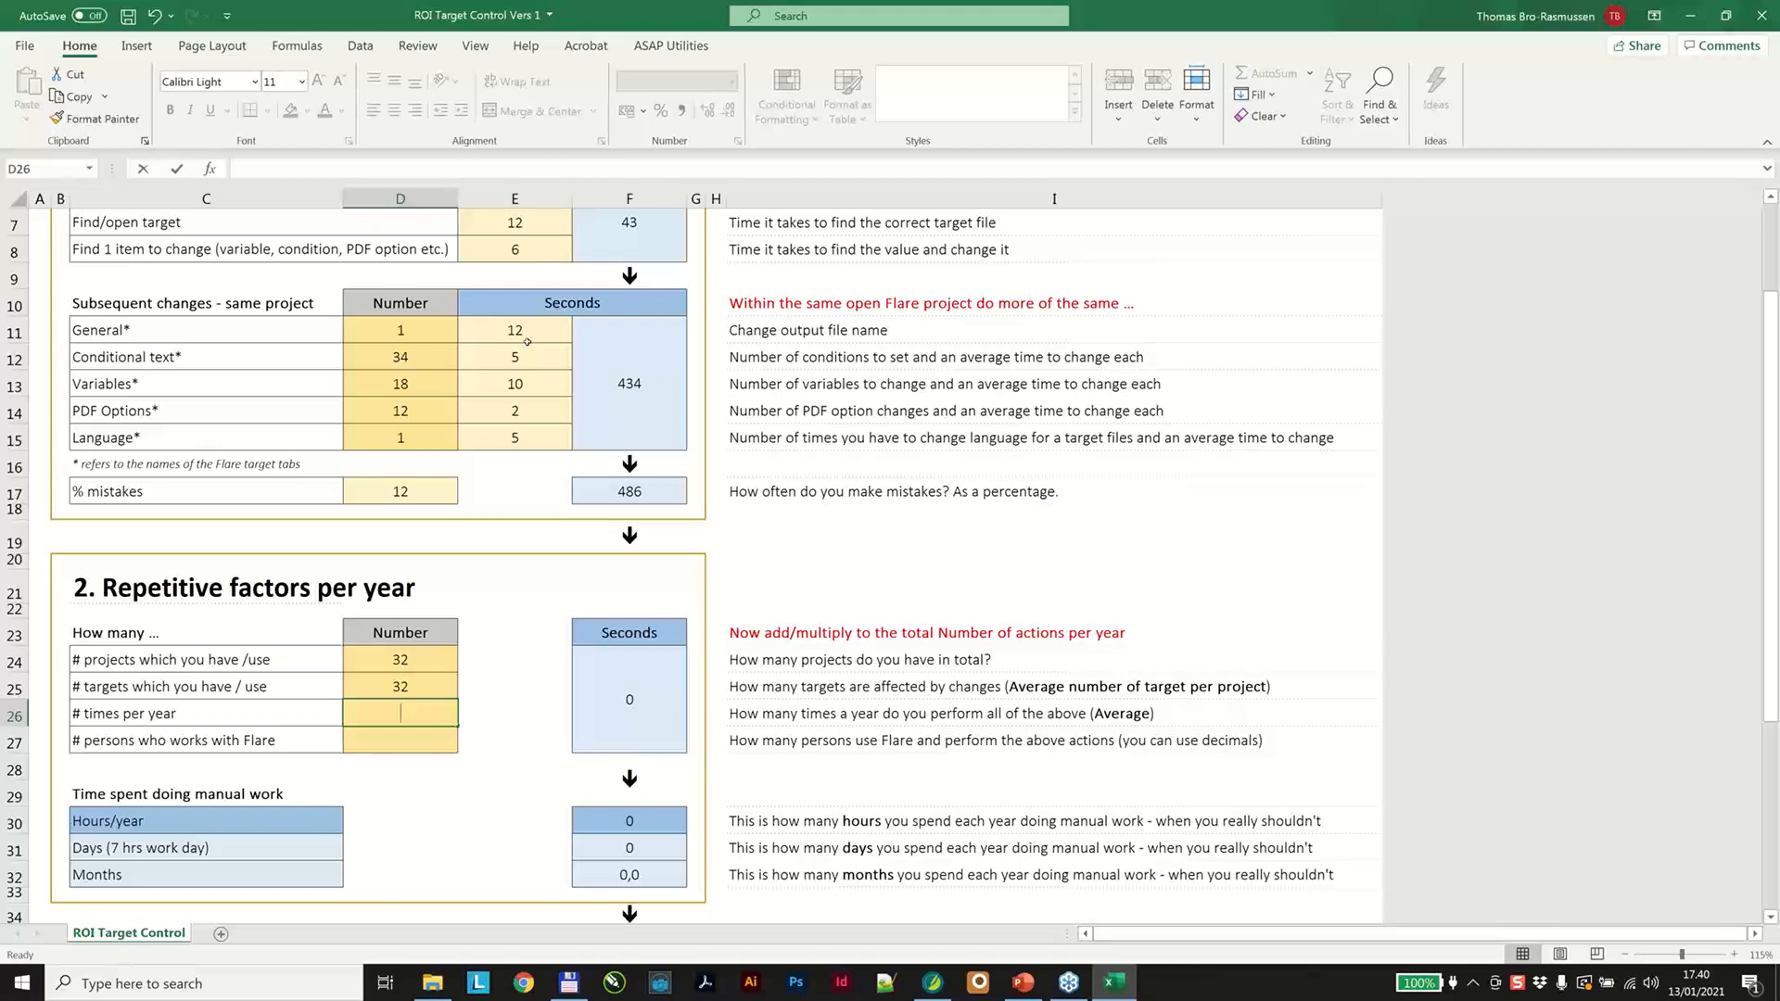
Enter 4 times per year and 1 person who works with Flare in the repetitive factors.
{"action": "type", "text": "4"}
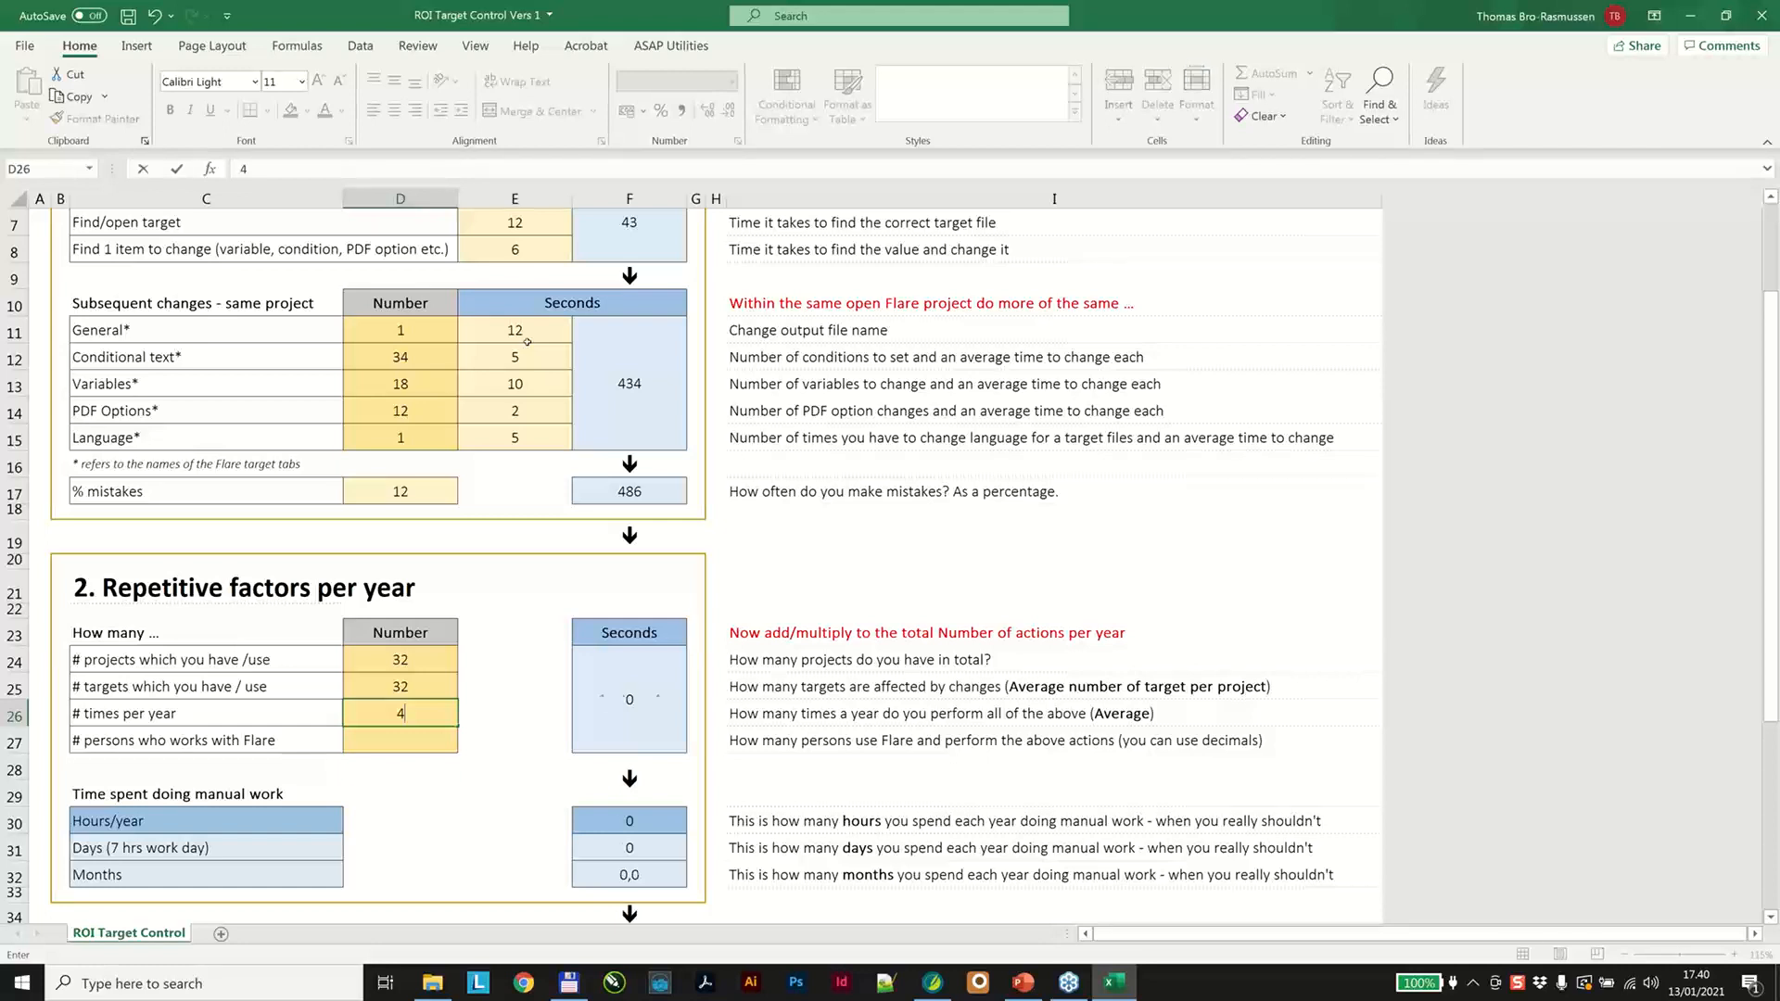
{"action": "key", "text": "Return"}
{"action": "type", "text": "1"}
{"action": "key", "text": "Return"}
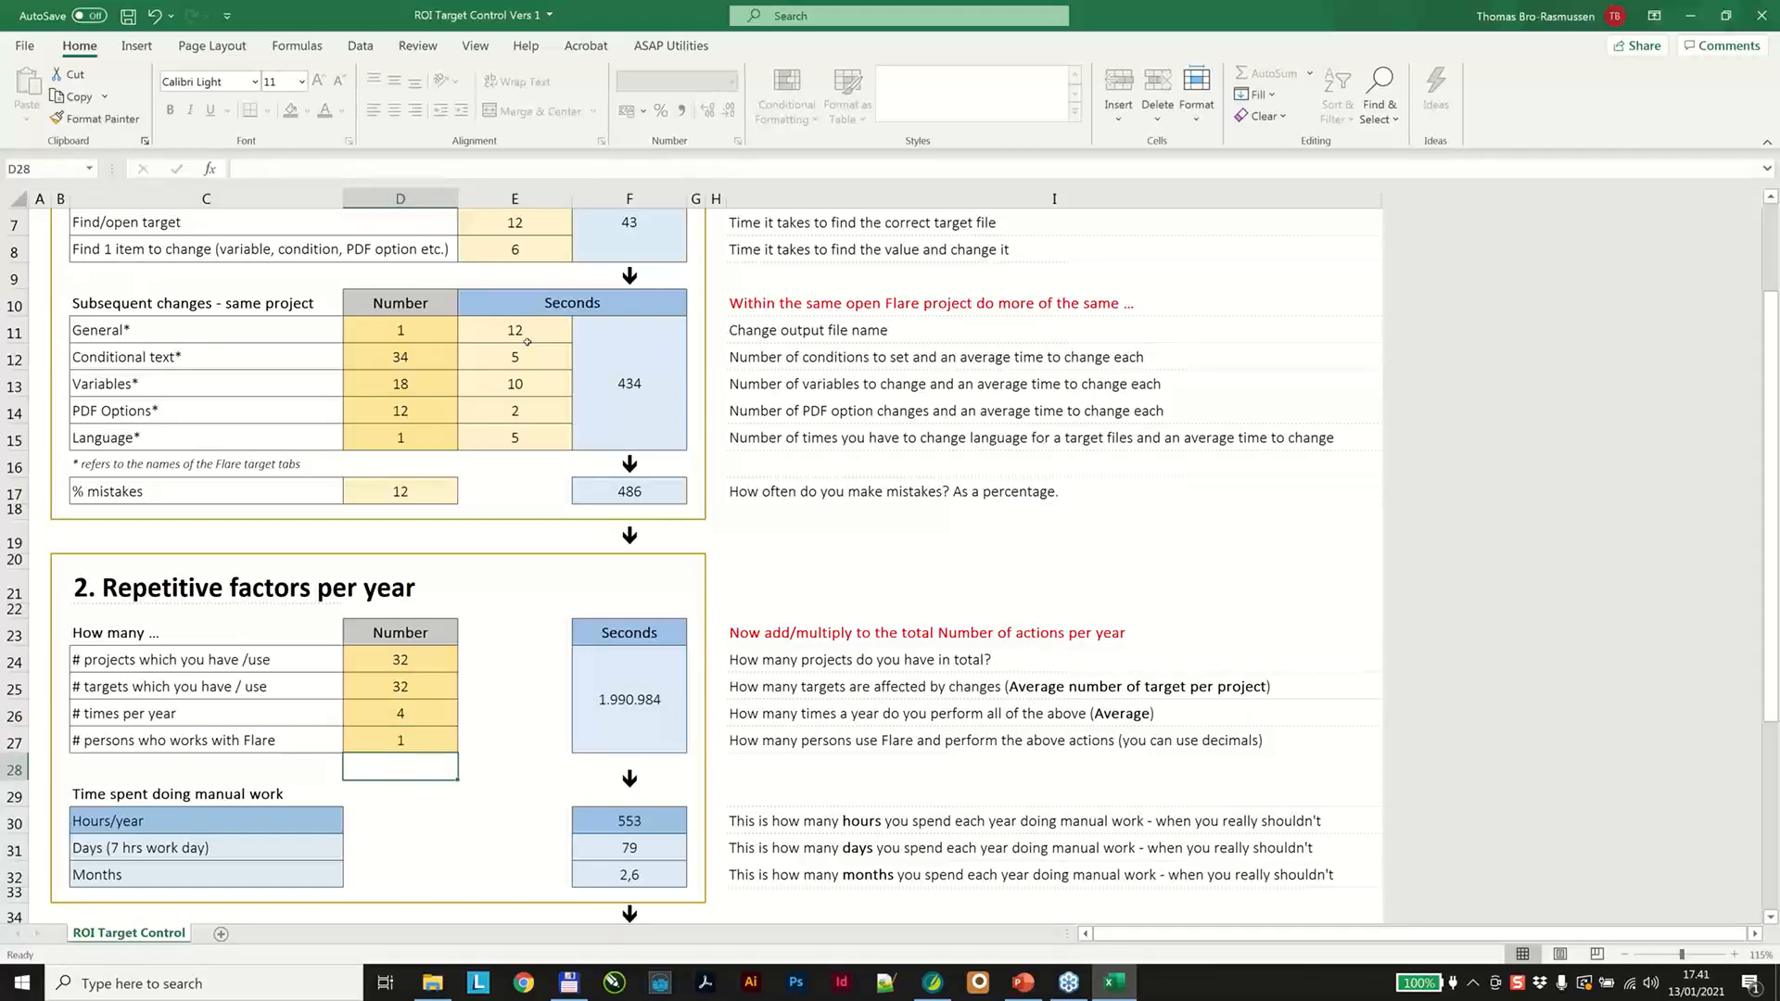
Try to enter 1 as the number of one-year Target Control licenses in the Finances section.
{"action": "scroll", "coordinate": [547, 669], "scroll_direction": "down", "scroll_amount": 2}
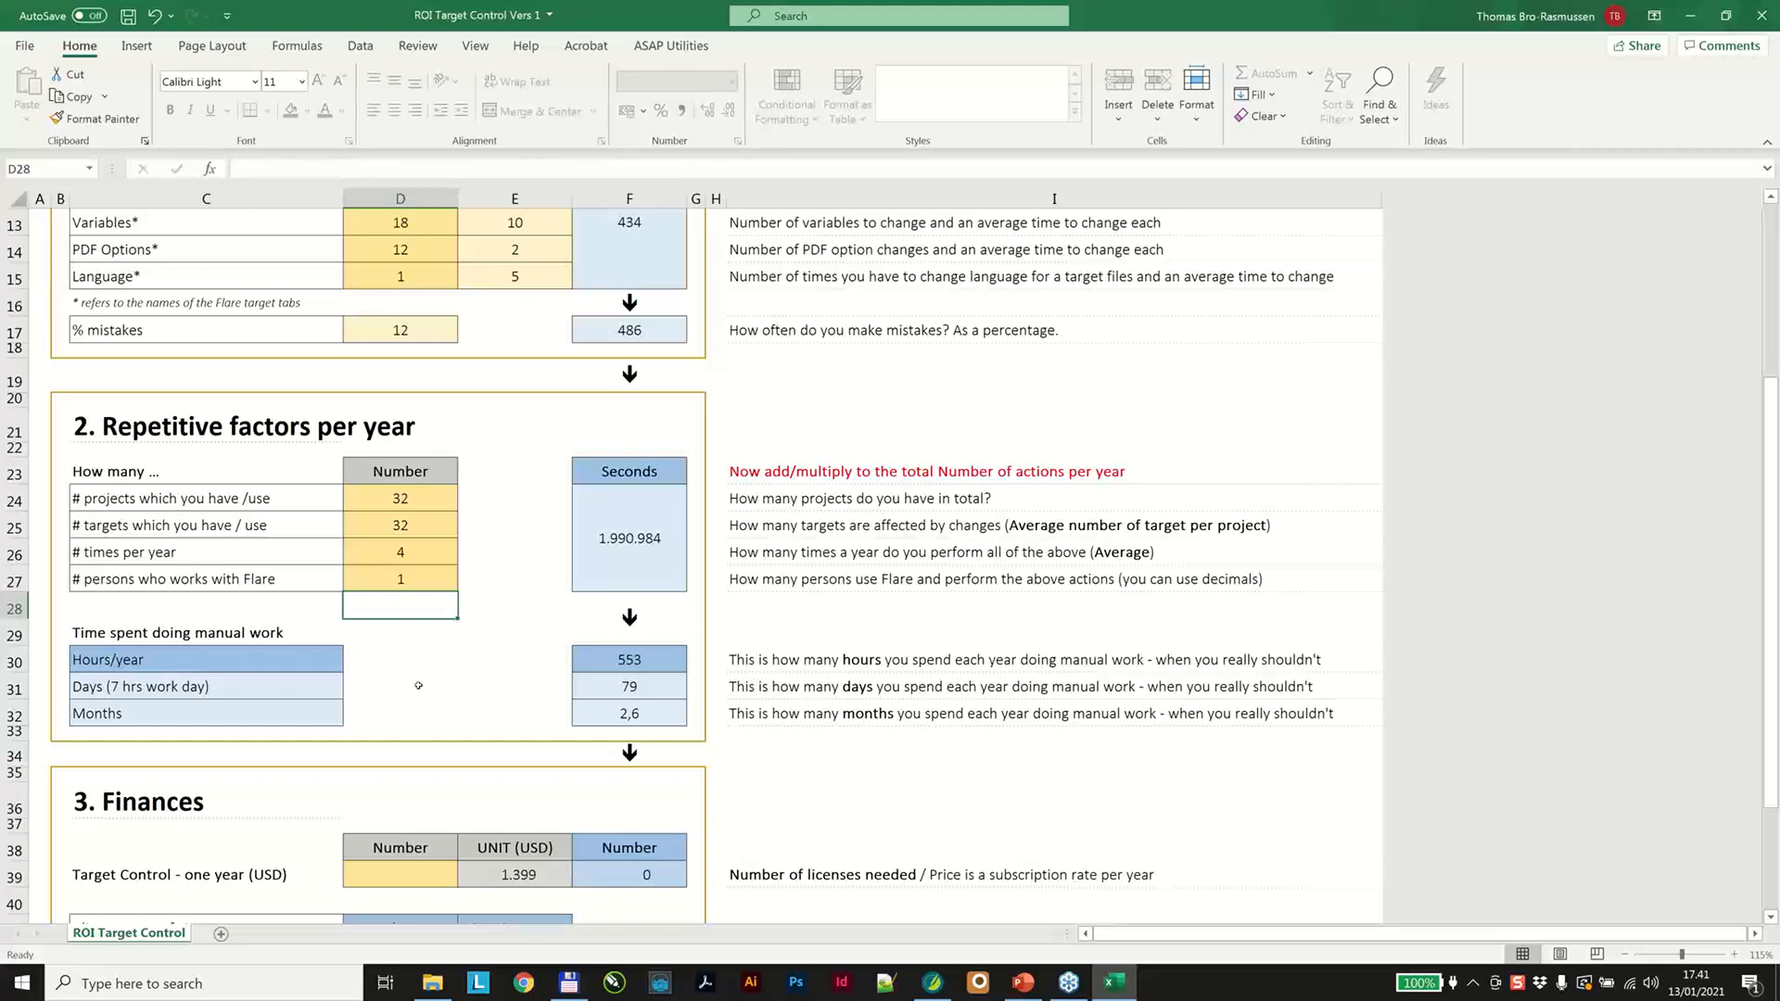
{"action": "scroll", "coordinate": [418, 686], "scroll_direction": "down", "scroll_amount": 2}
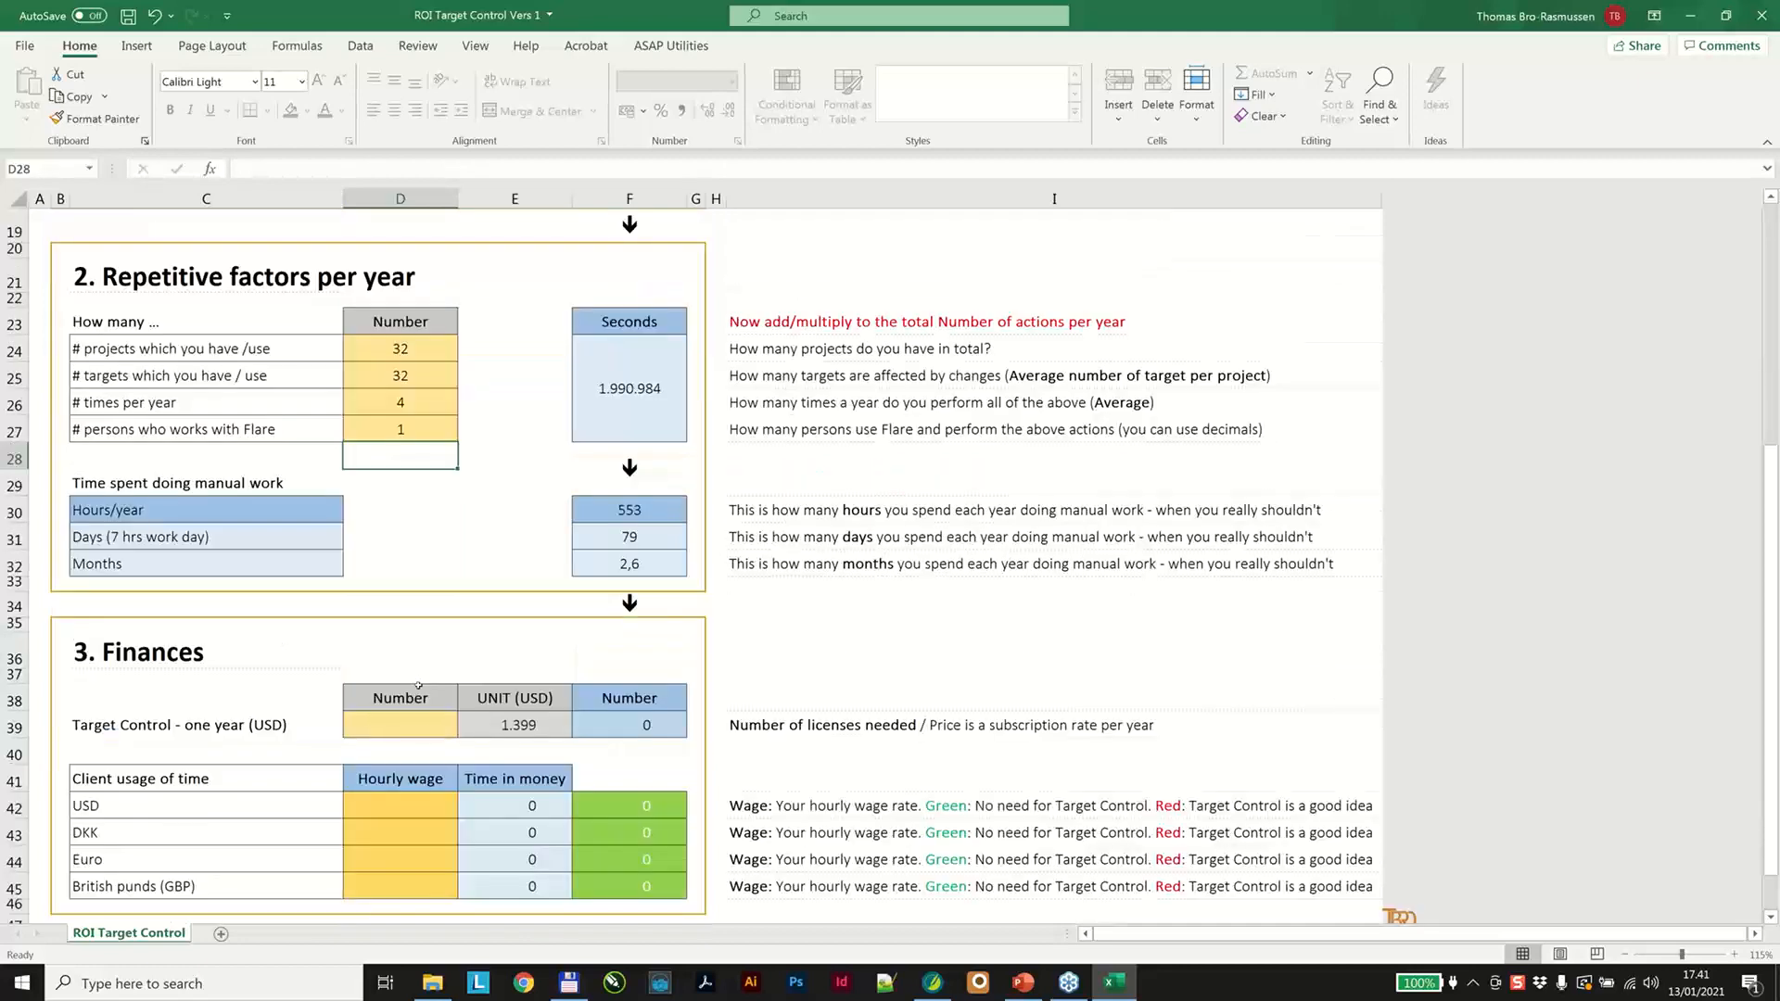
{"action": "scroll", "coordinate": [418, 686], "scroll_direction": "down", "scroll_amount": 1}
{"action": "left_click", "coordinate": [413, 648]}
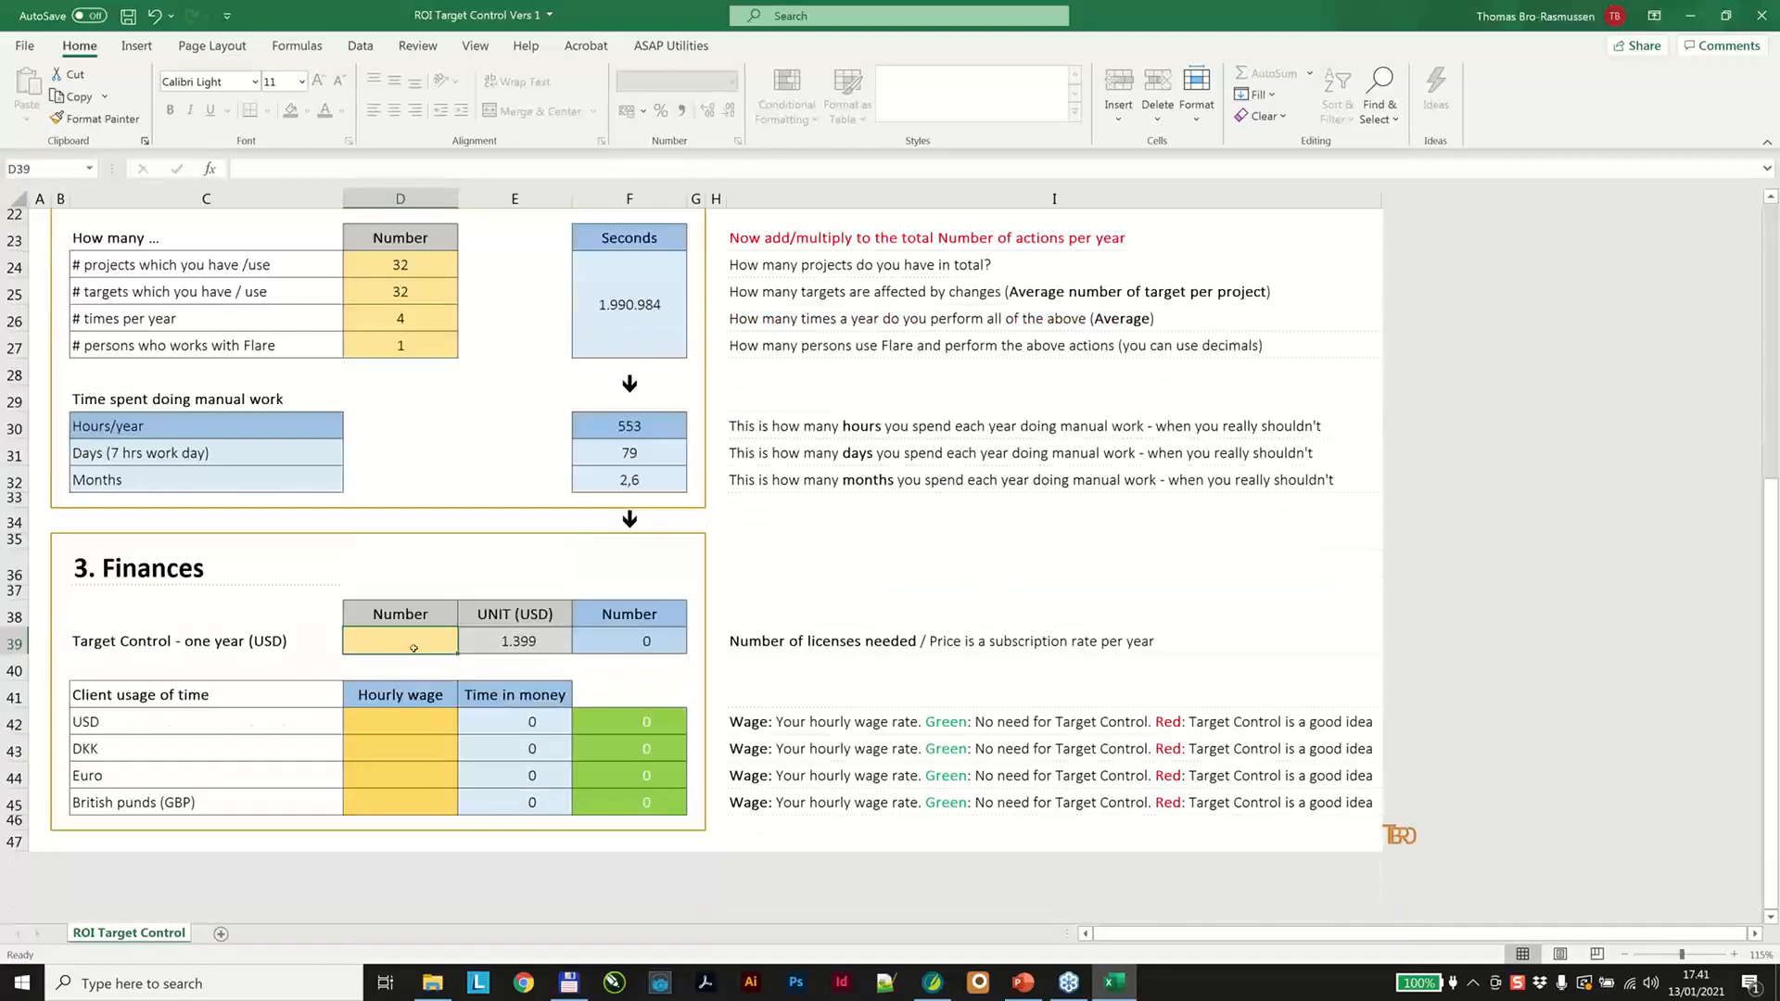
{"action": "type", "text": "1"}
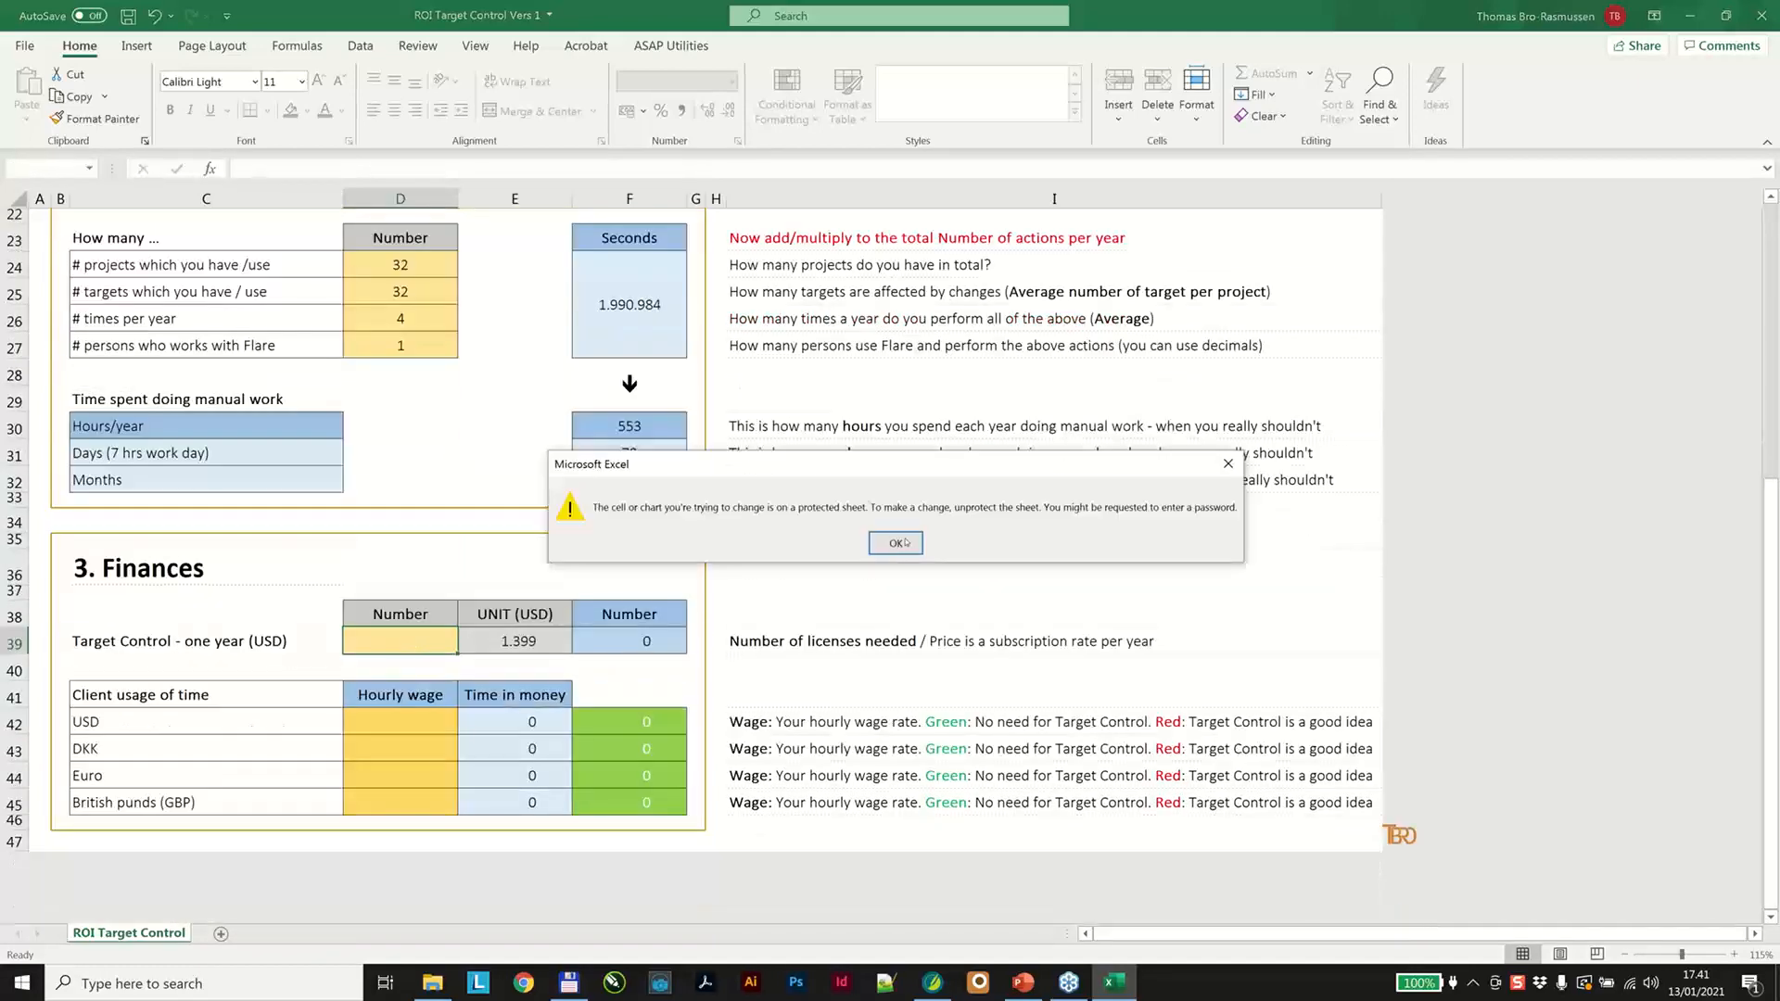
{"action": "left_click", "coordinate": [896, 544]}
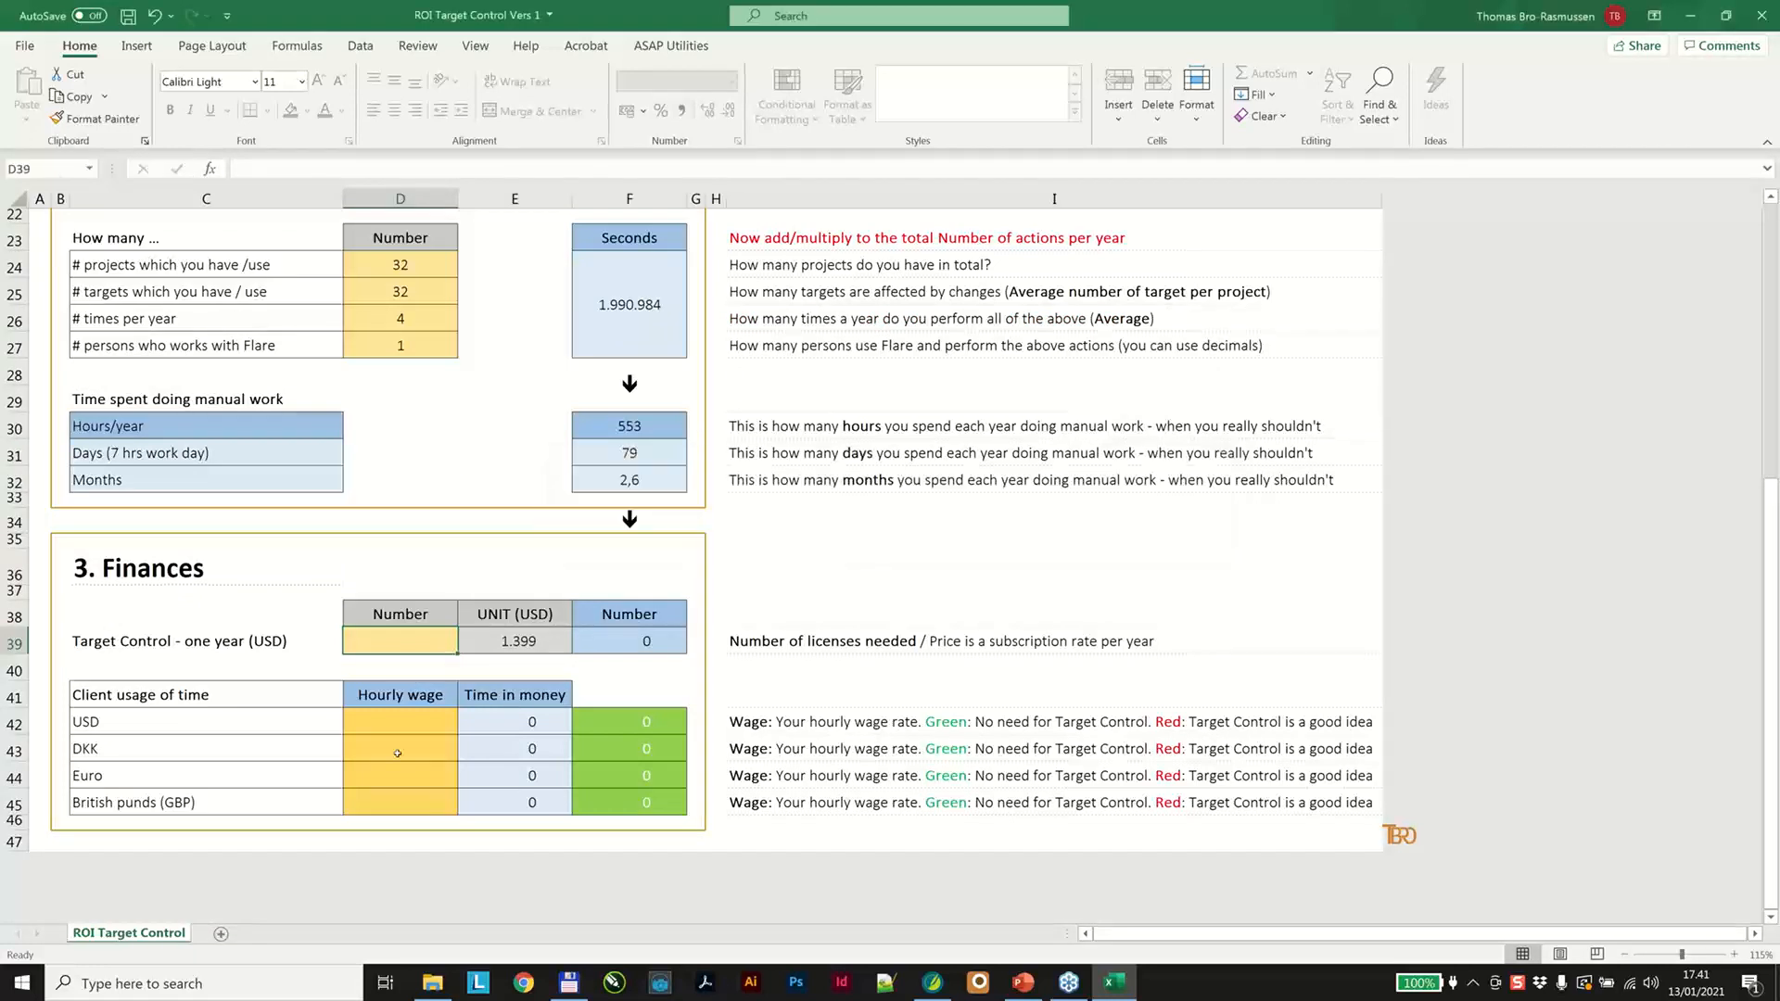
Enter an hourly wage of 300 kr. for DKK in the client usage of time table.
{"action": "double_click", "coordinate": [398, 753]}
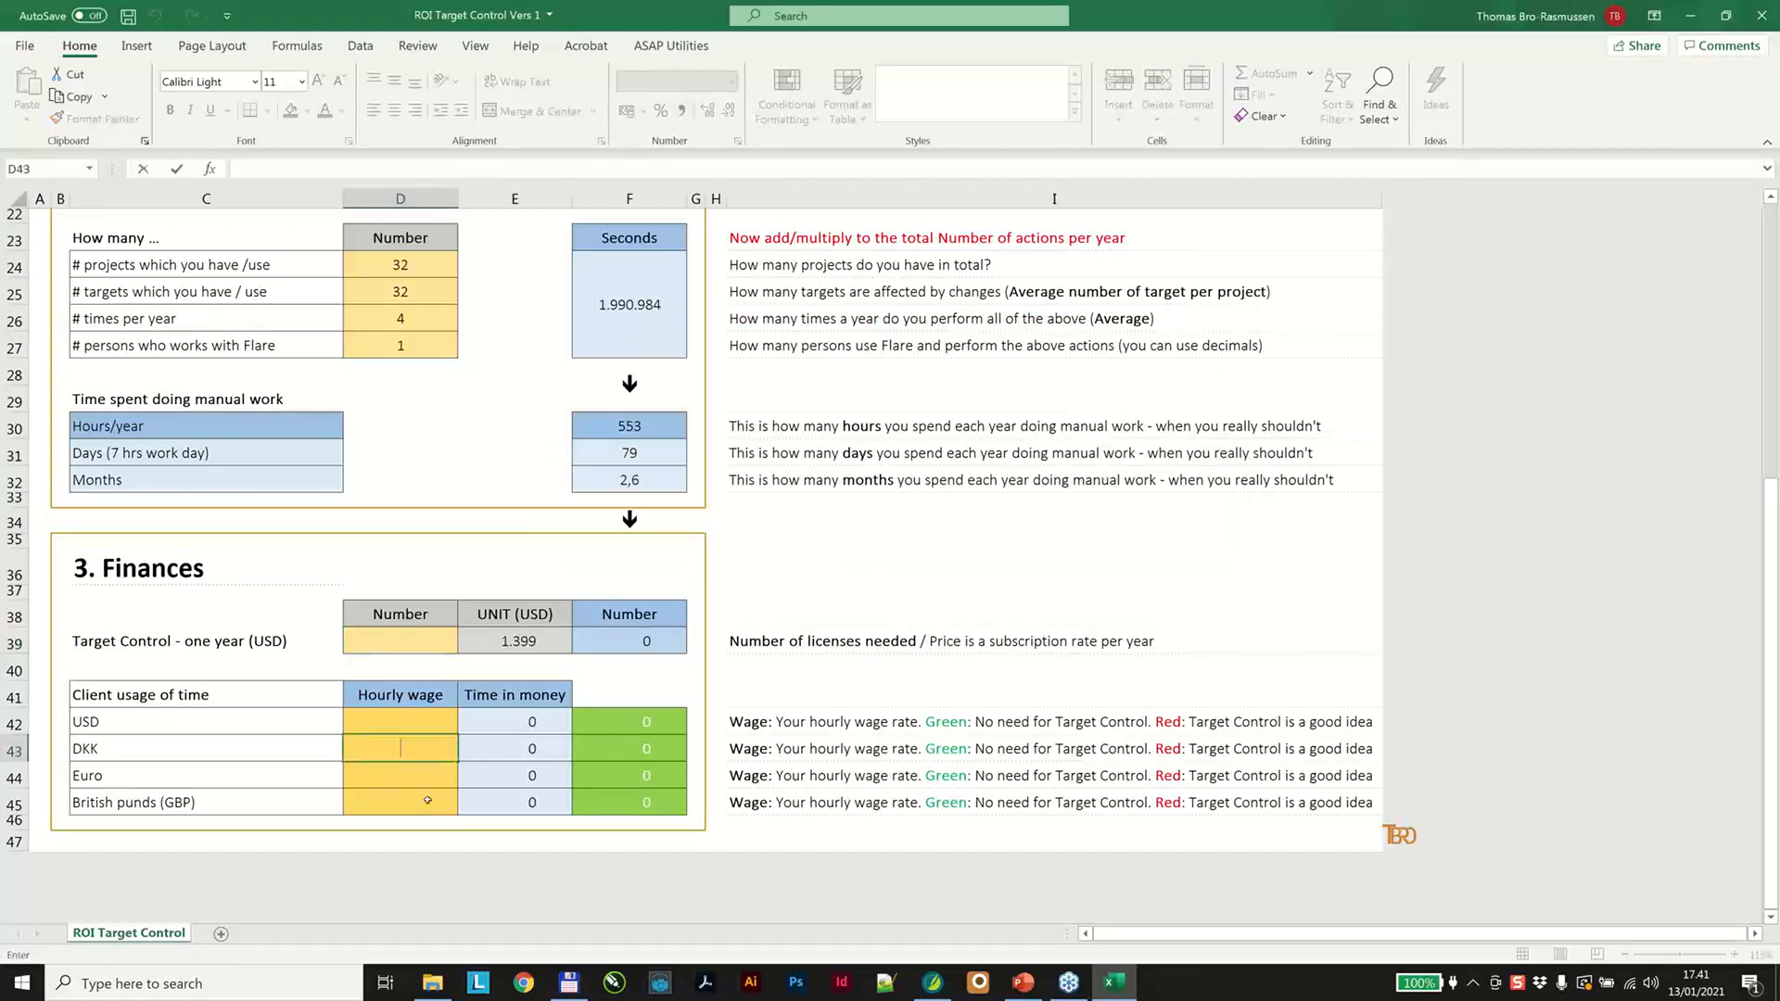
{"action": "key", "text": "Escape"}
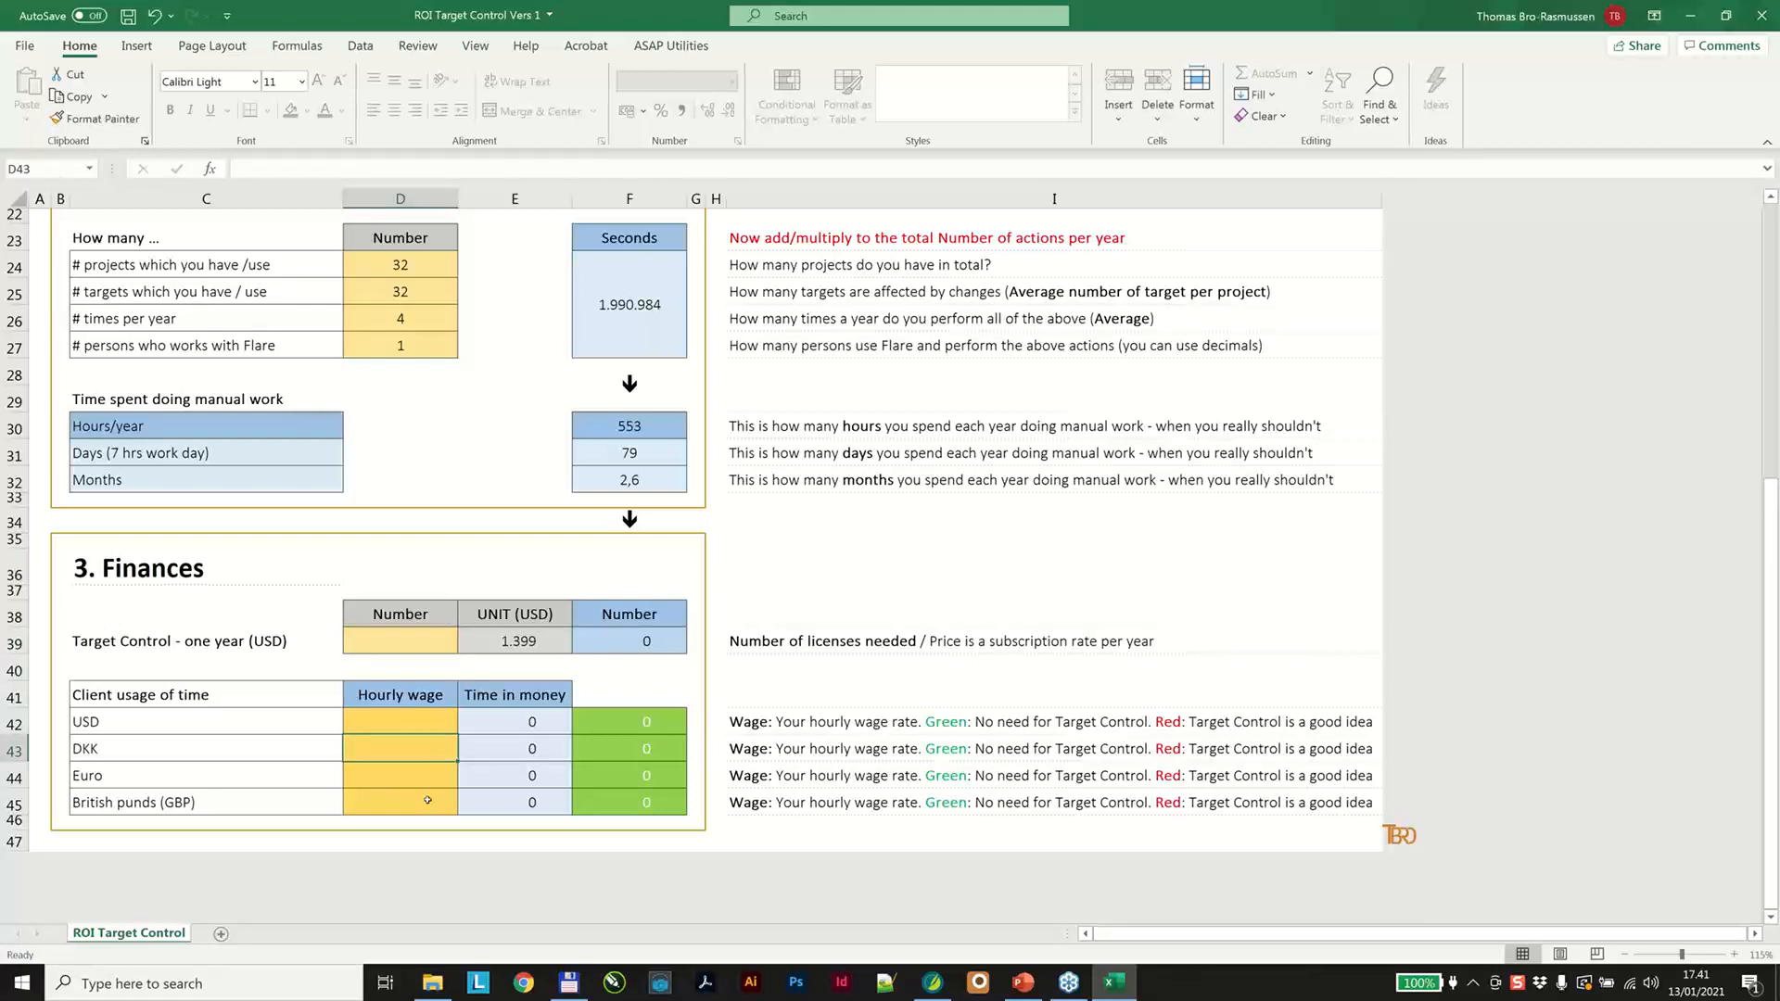
{"action": "type", "text": "300"}
{"action": "key", "text": "Return"}
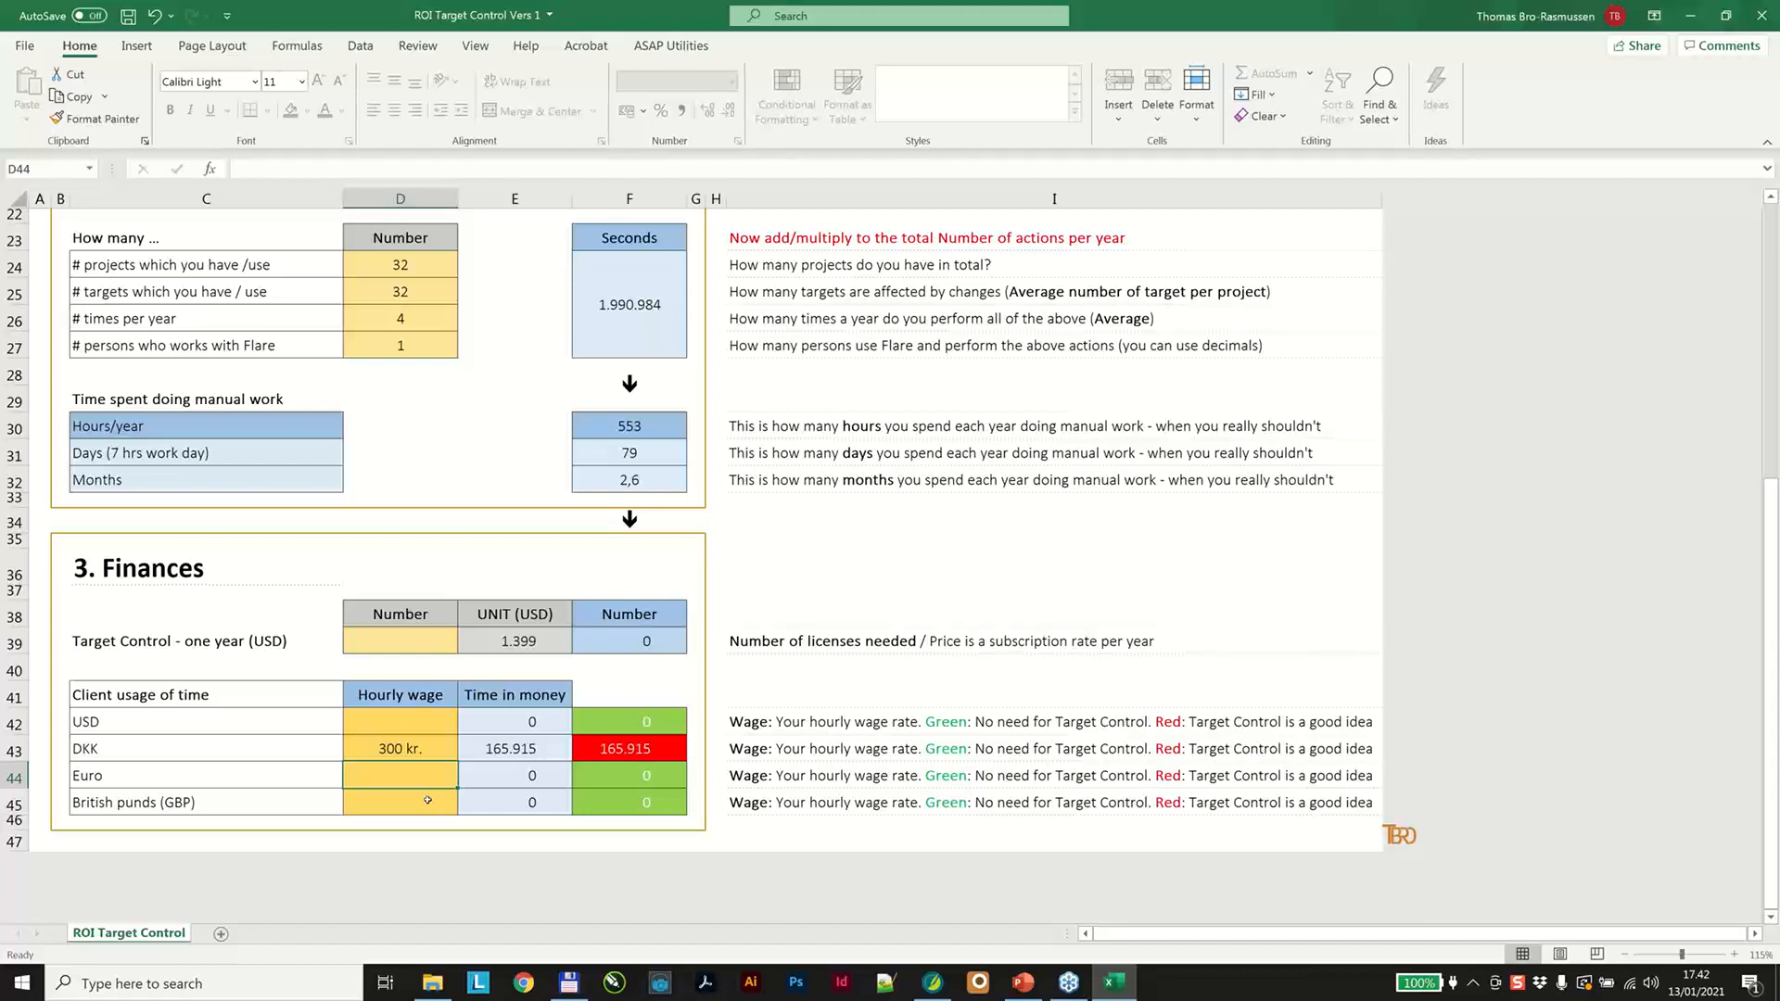
Enter an hourly wage of $50 for USD in the client usage of time table.
{"action": "left_click", "coordinate": [388, 720]}
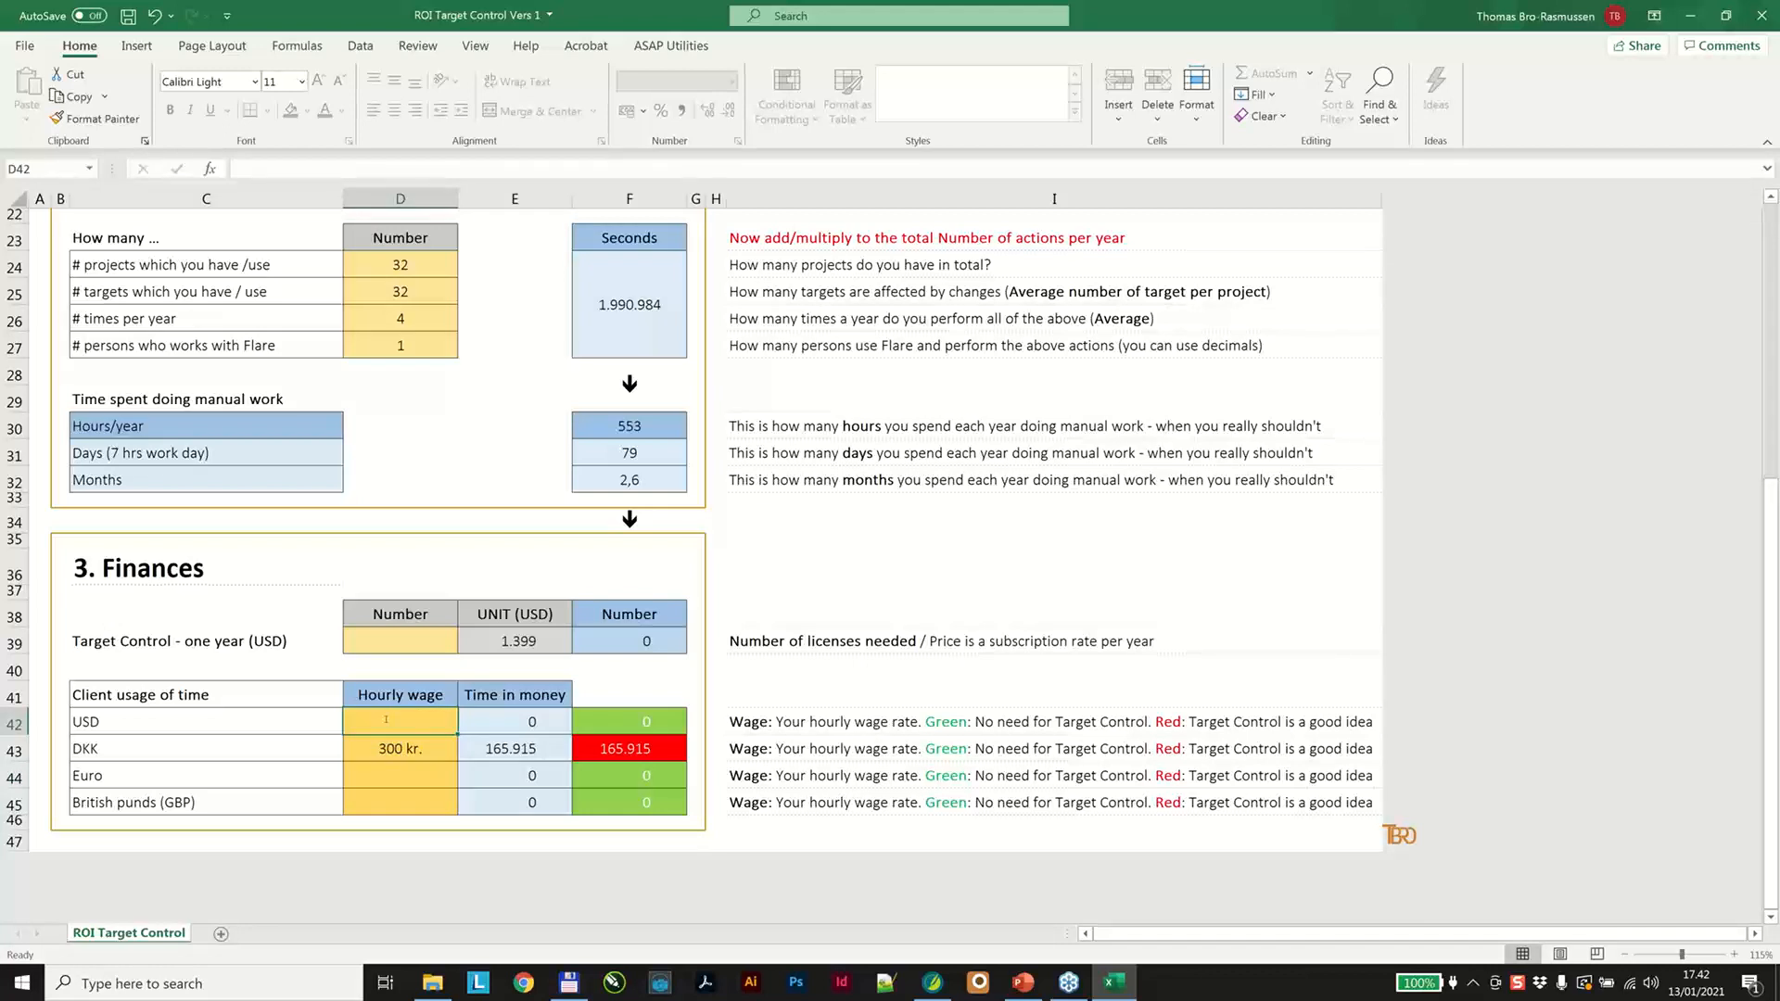
{"action": "type", "text": "5"}
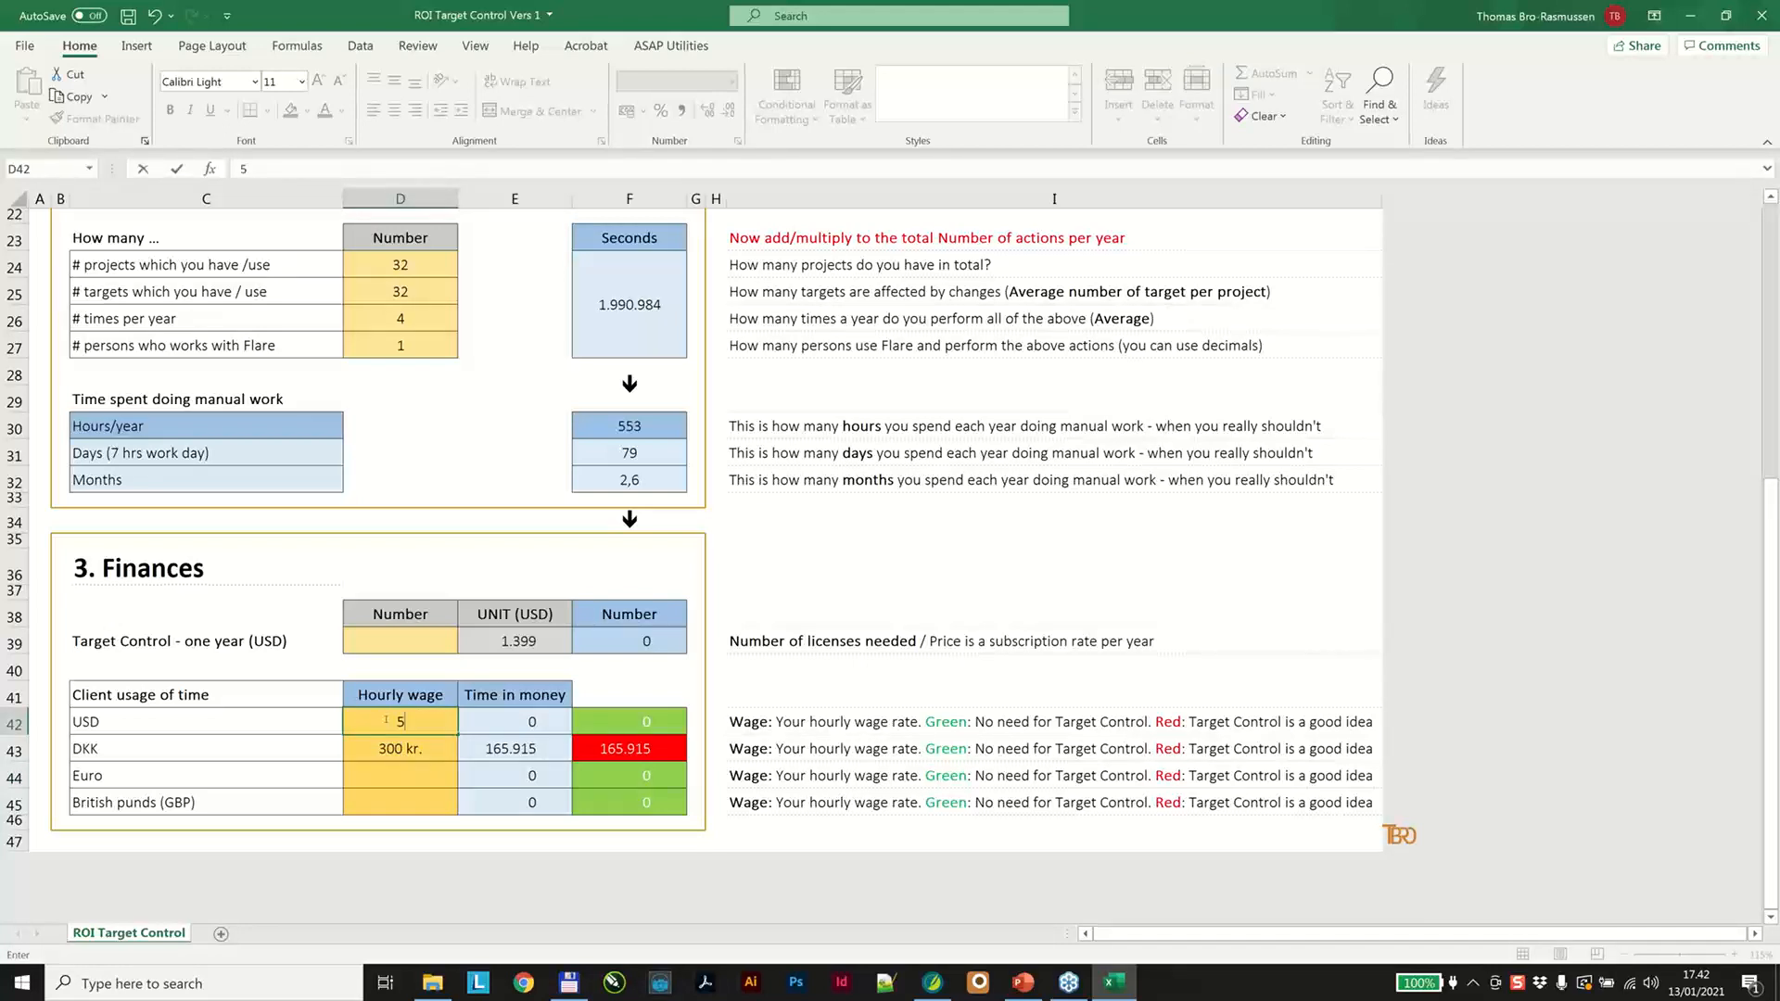
{"action": "type", "text": "0"}
{"action": "key", "text": "Return"}
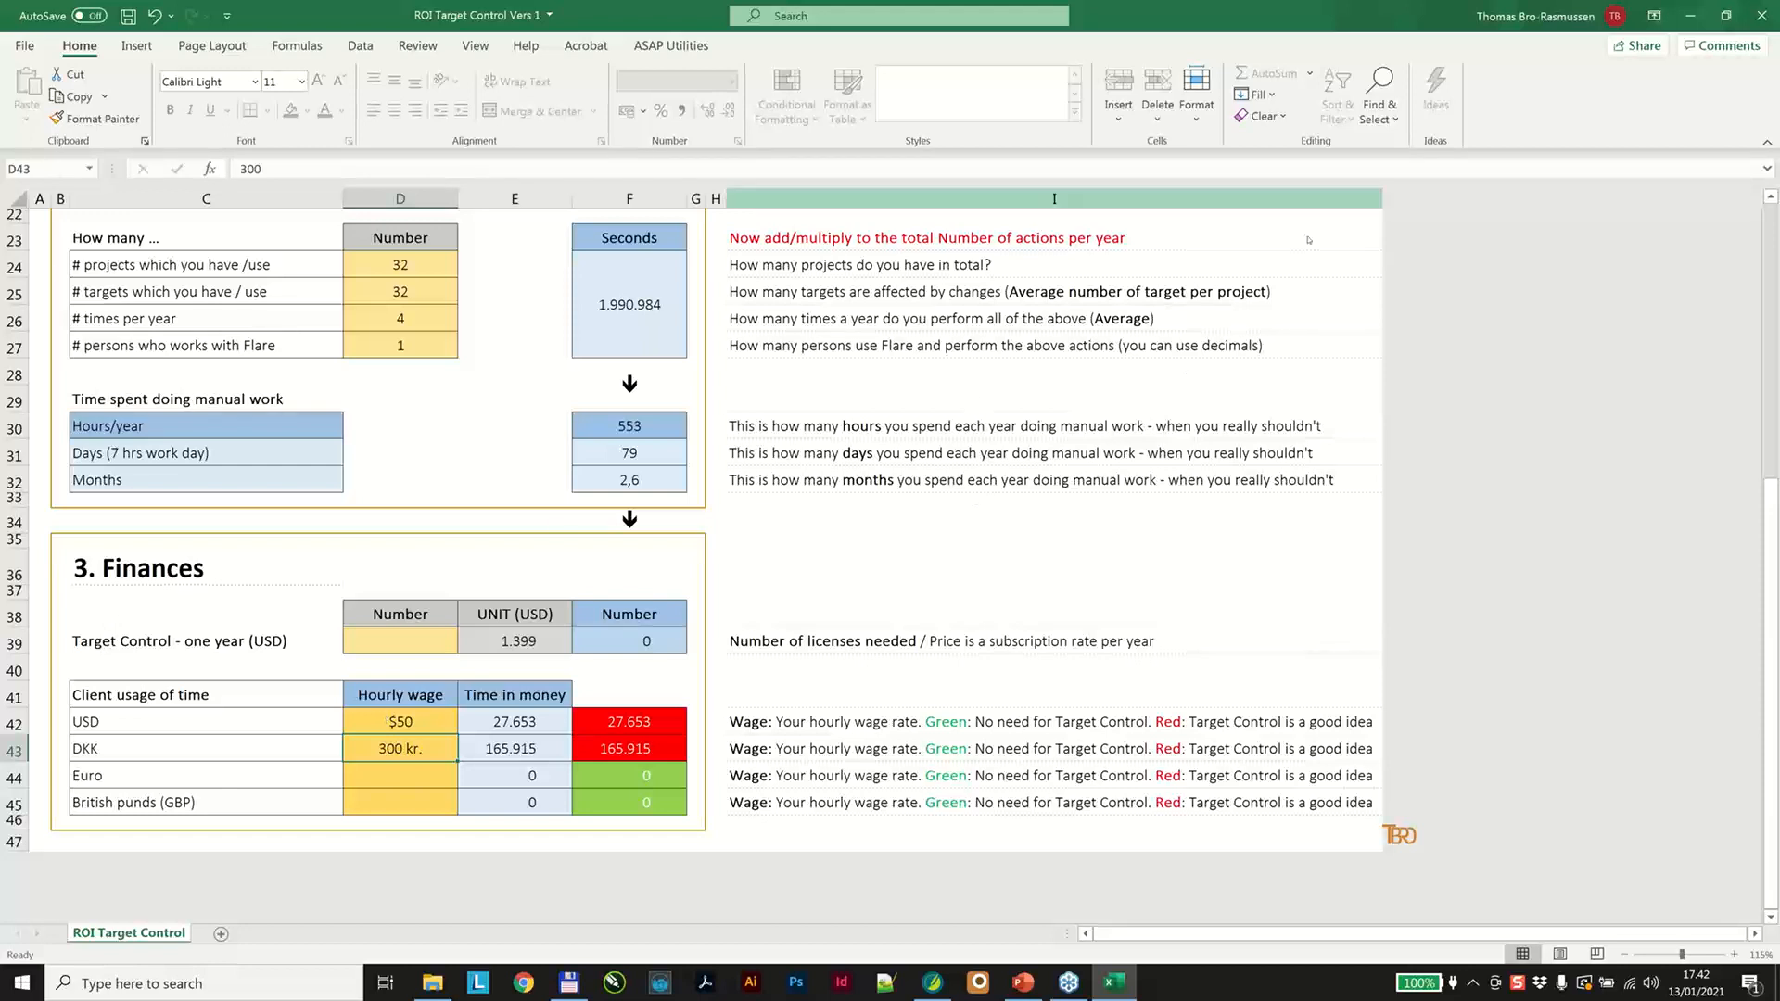
Minimize the ROI workbook and switch to the PowerPoint presentation.
{"action": "left_click", "coordinate": [1689, 16]}
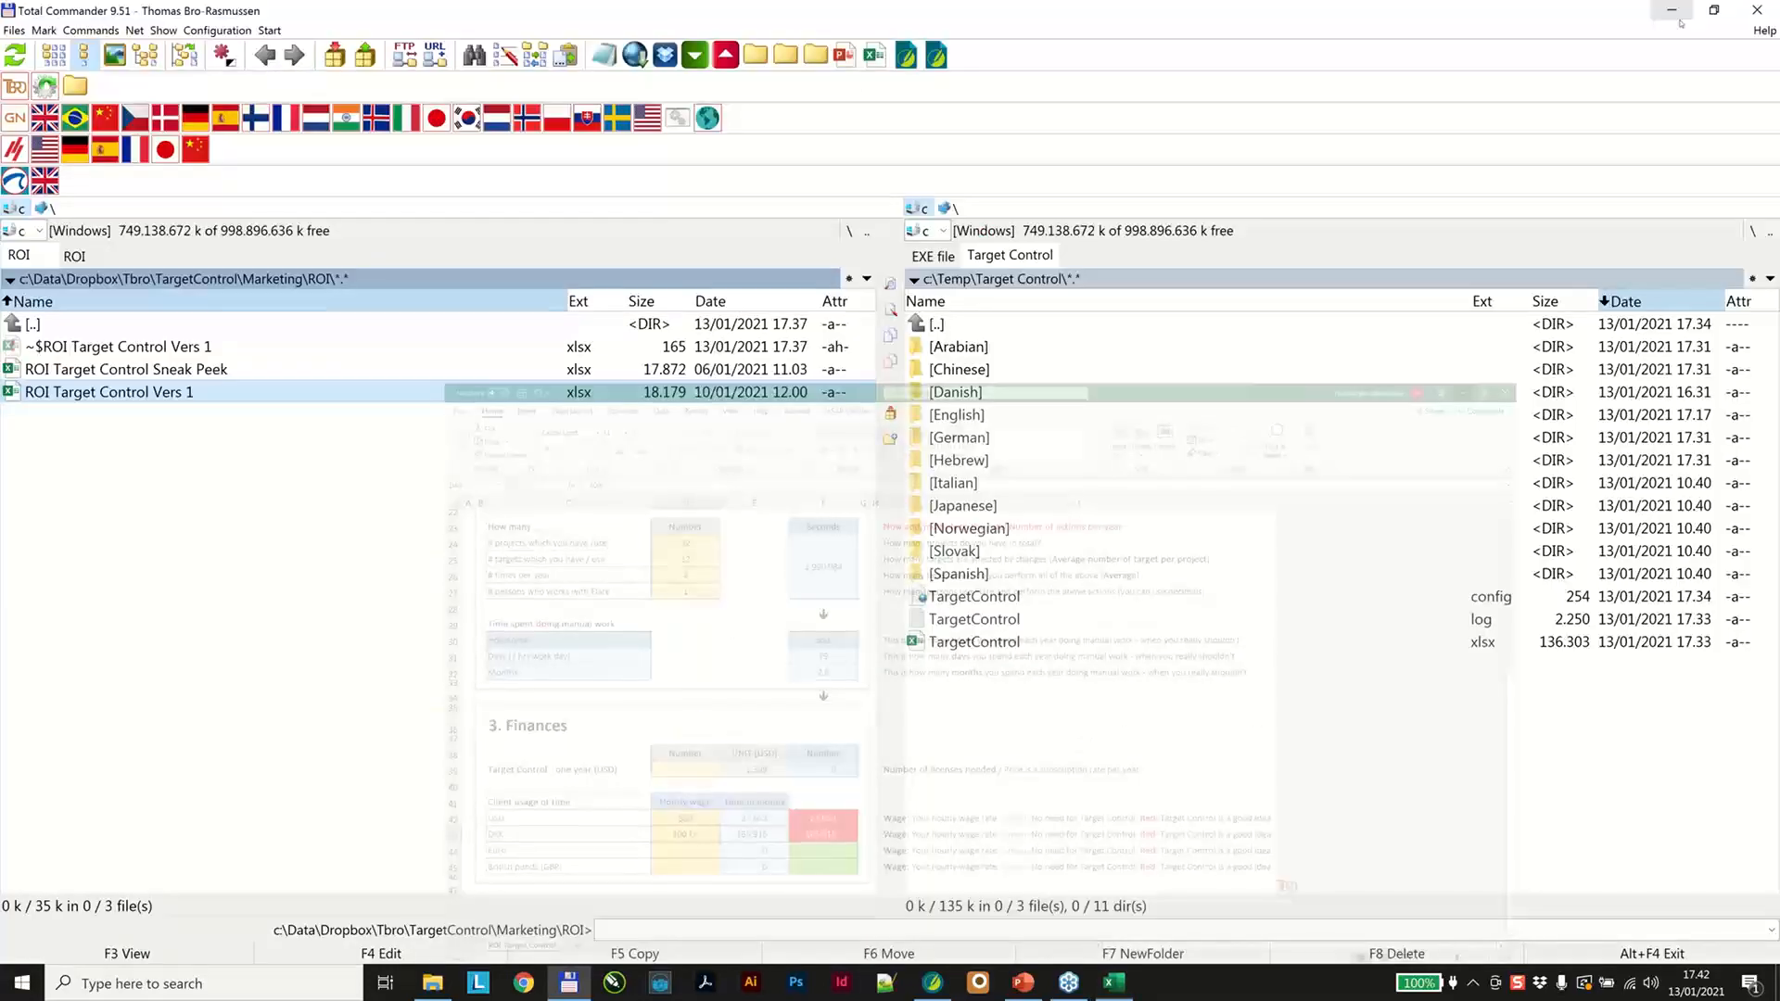
{"action": "left_click", "coordinate": [1023, 983]}
{"action": "left_click", "coordinate": [501, 58]}
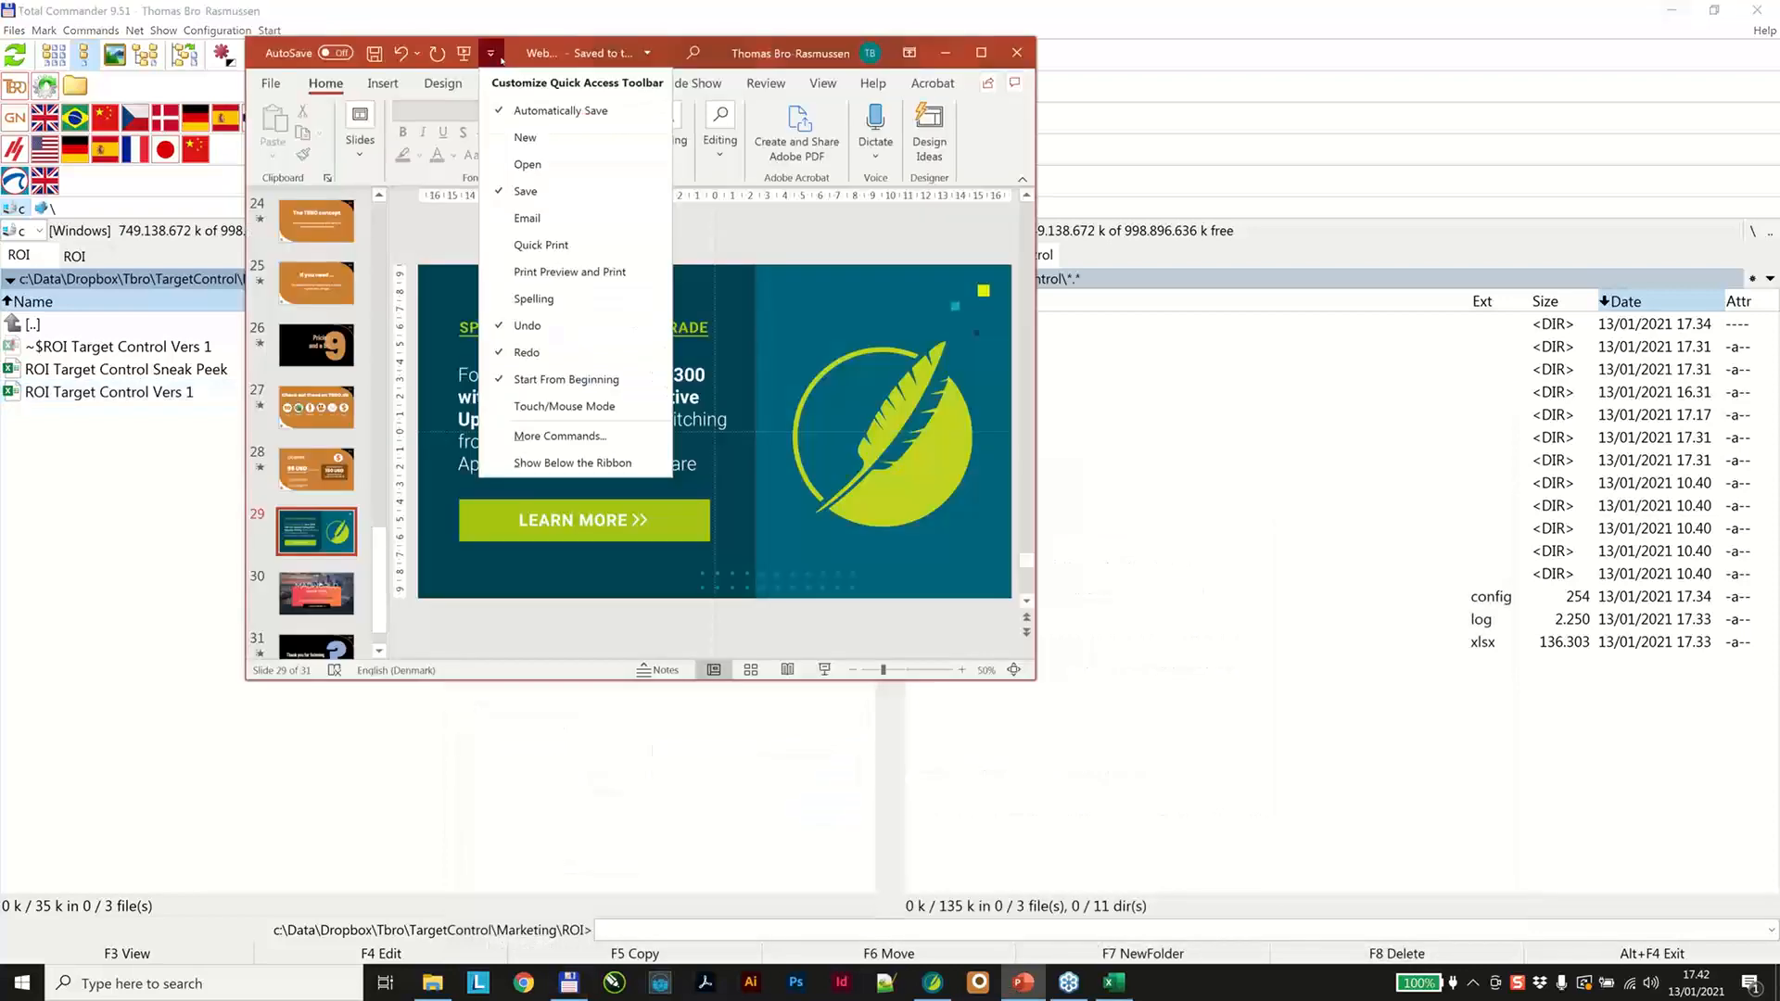